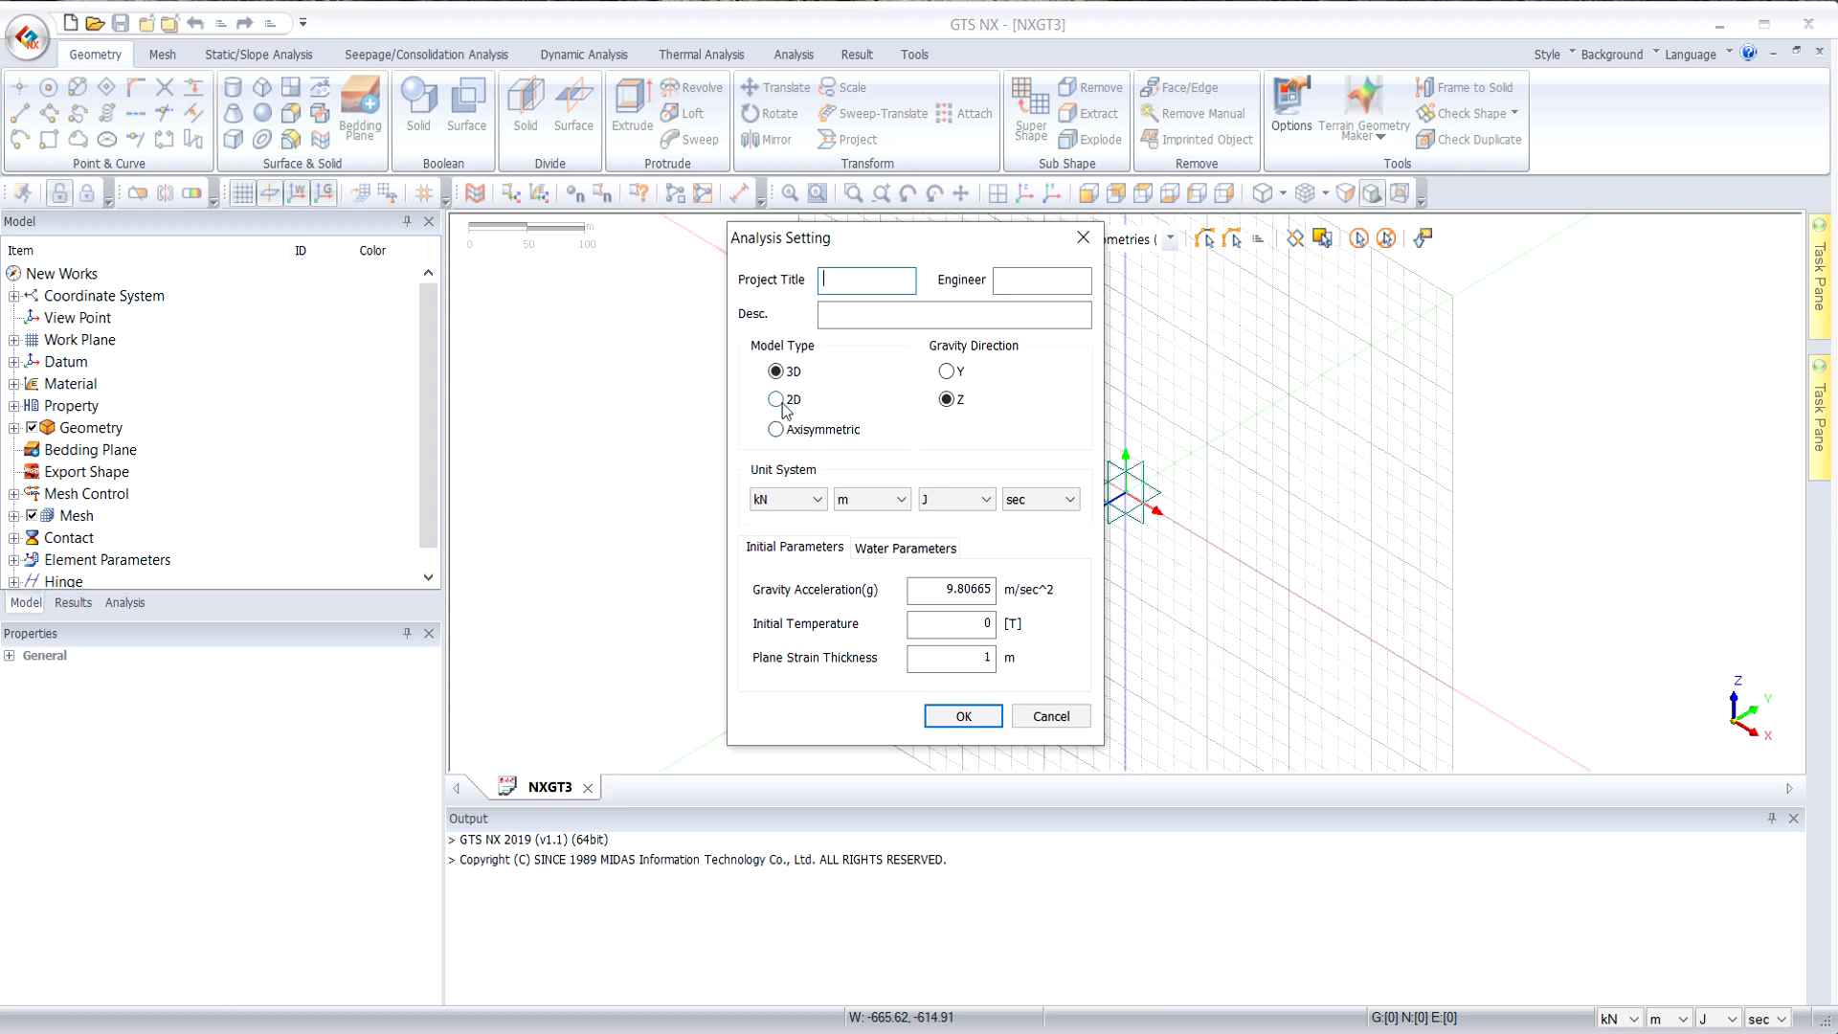
# Configure the analysis as a 2D model with day as the time unit.
pyautogui.click(776, 400)
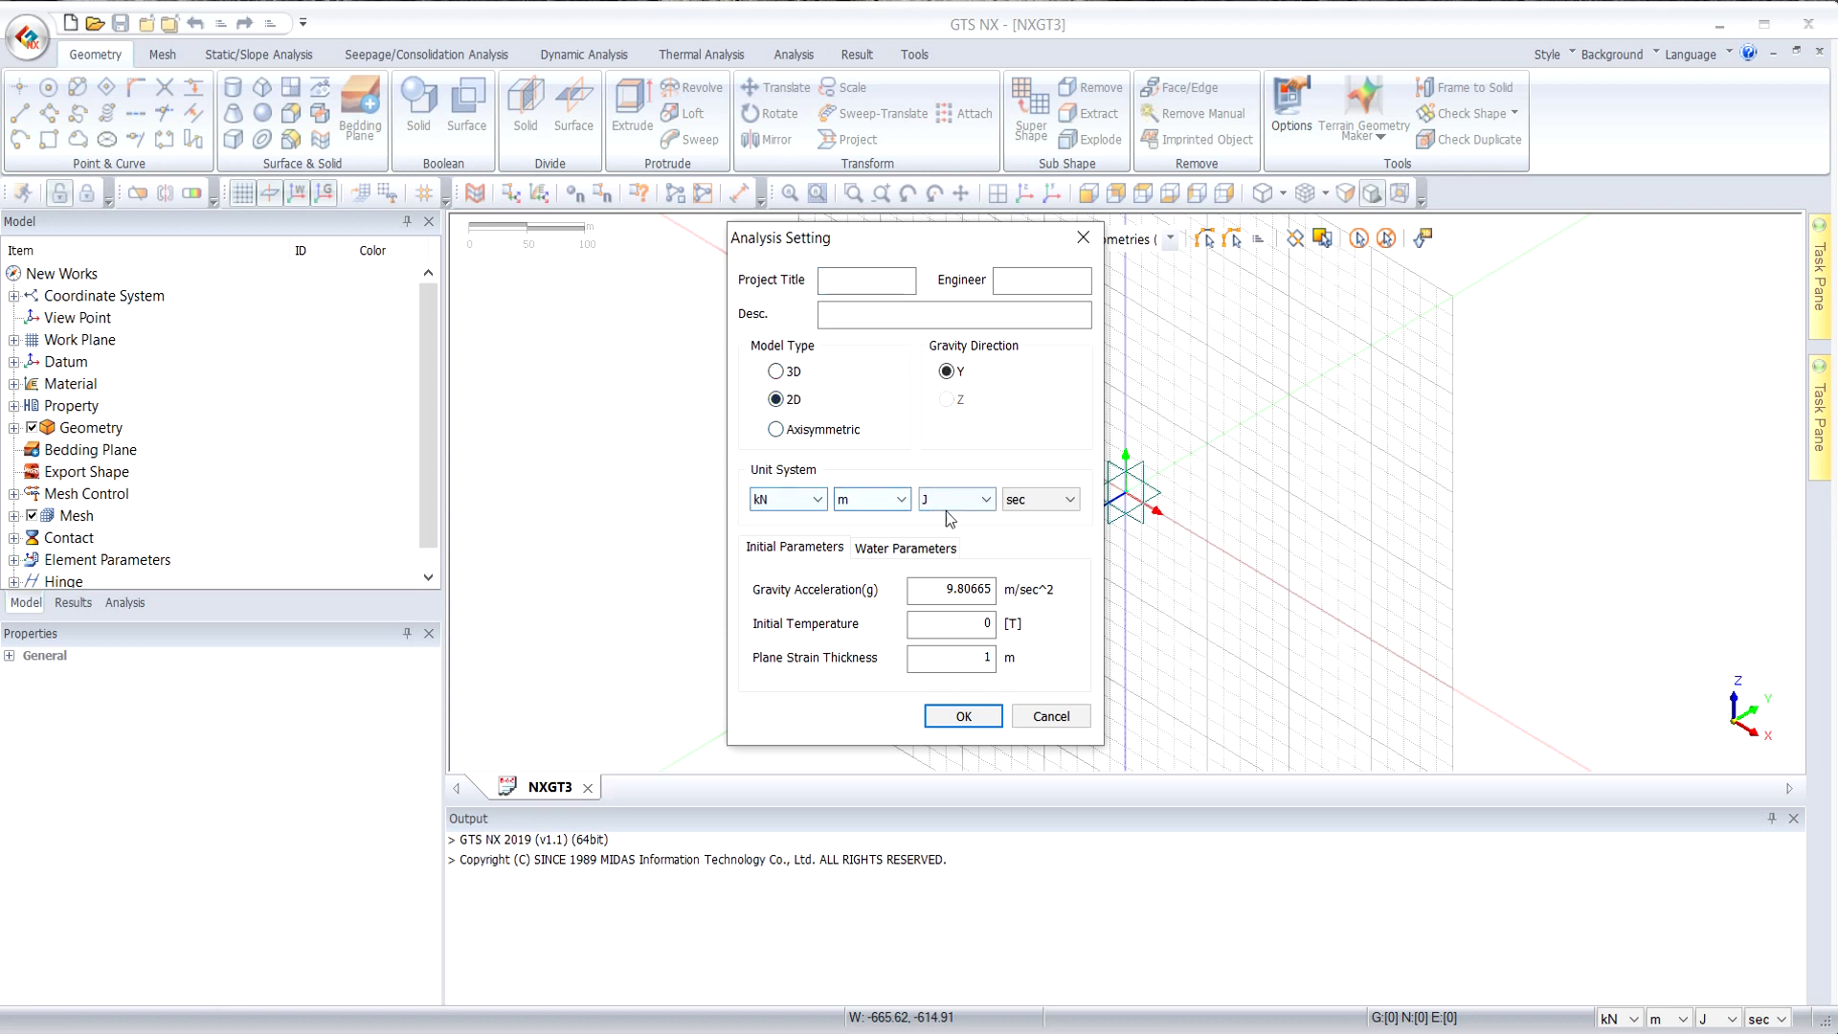
pyautogui.click(1067, 512)
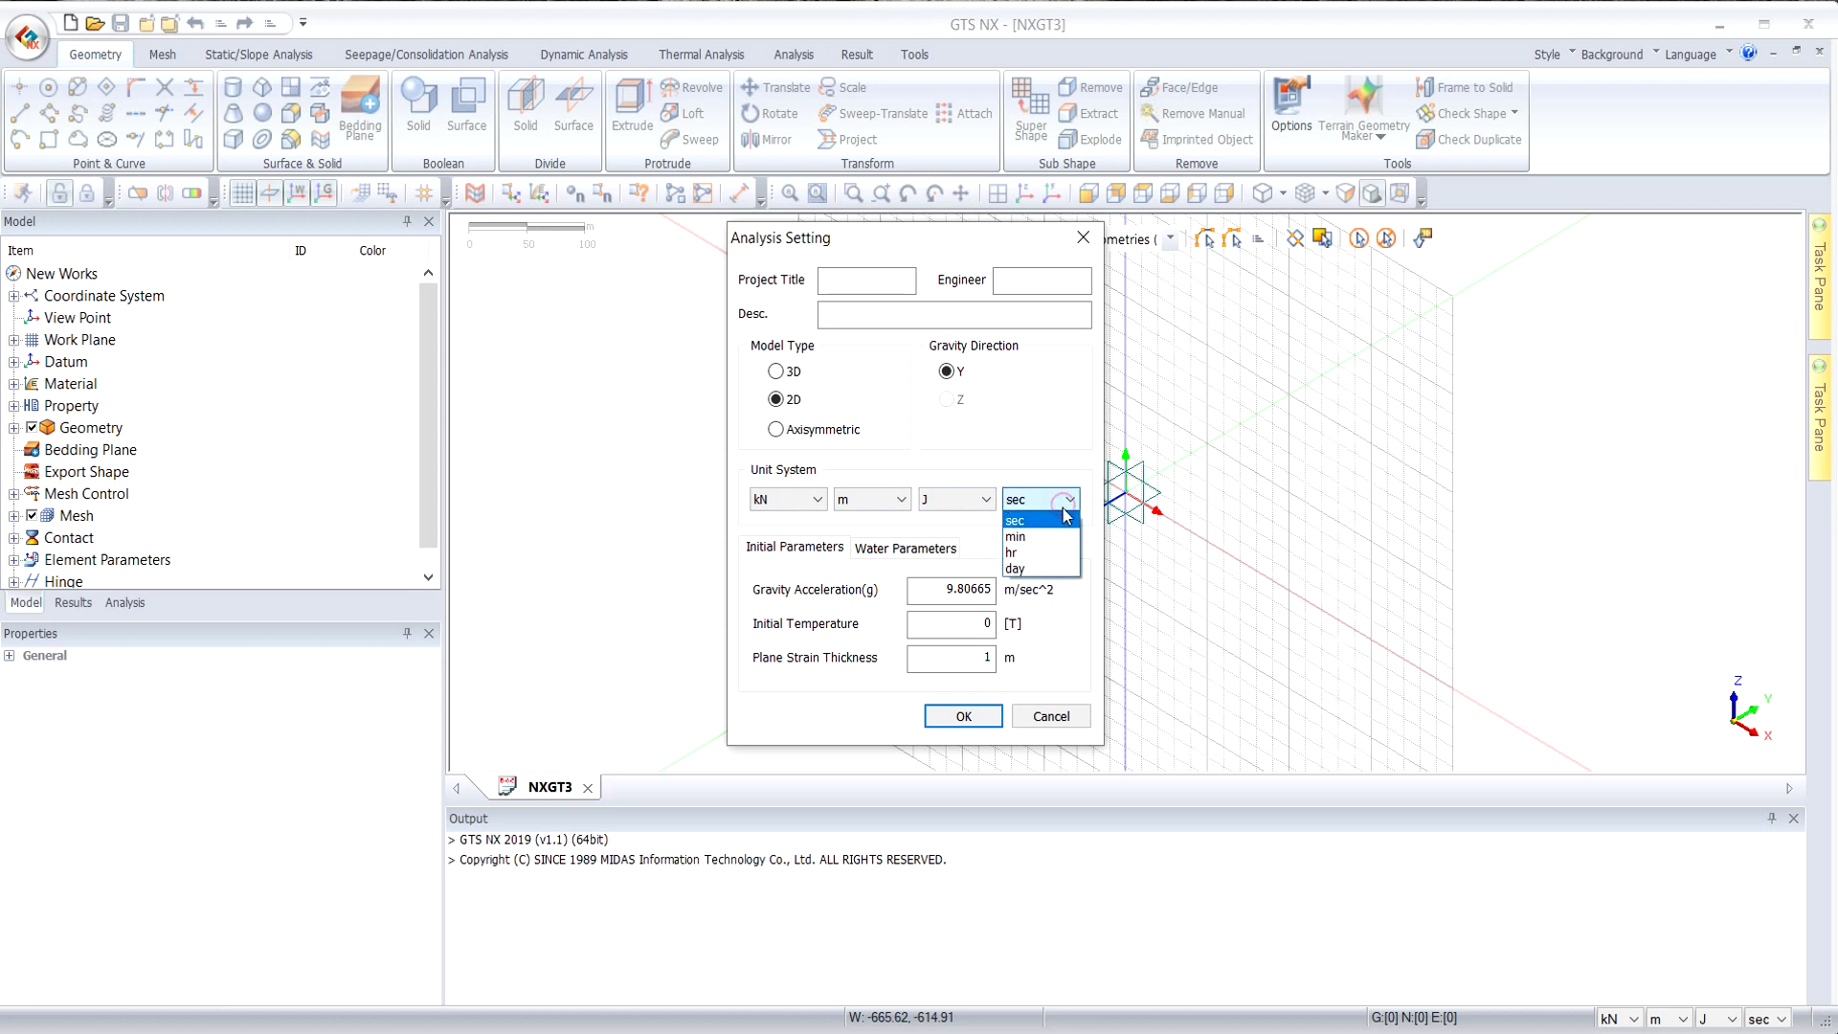
pyautogui.click(1056, 570)
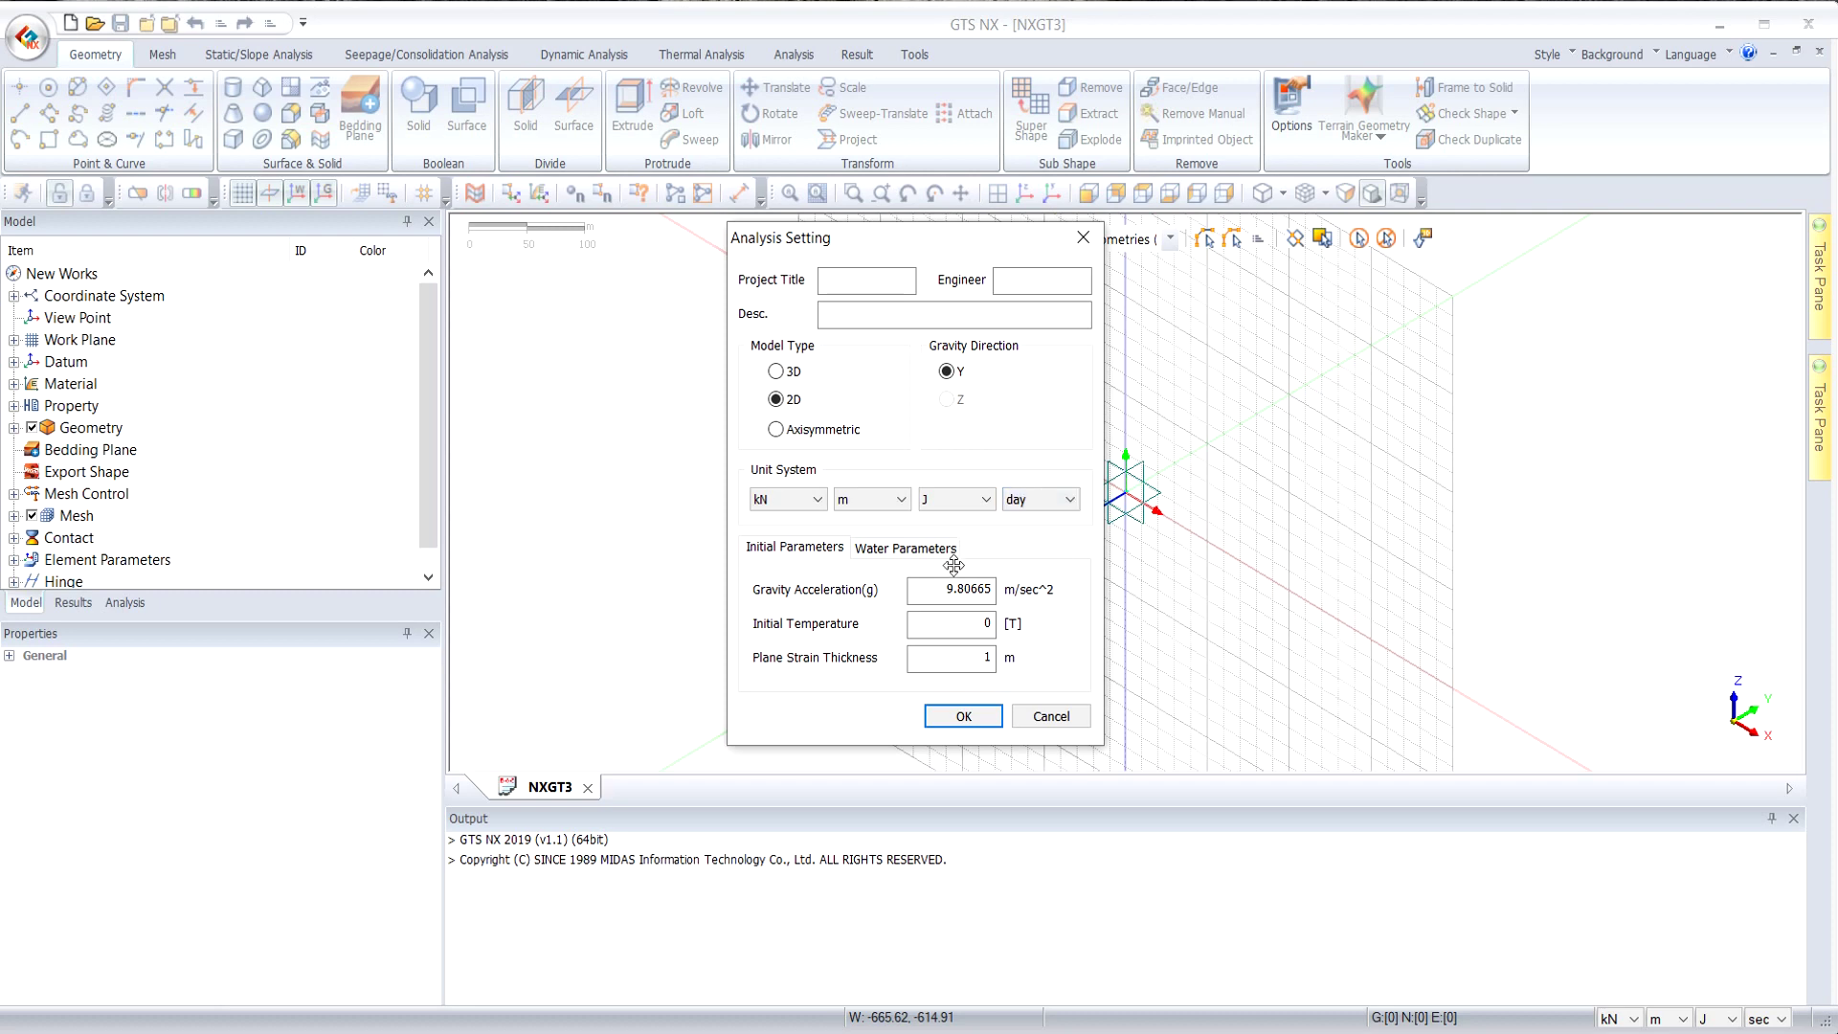
pyautogui.click(960, 717)
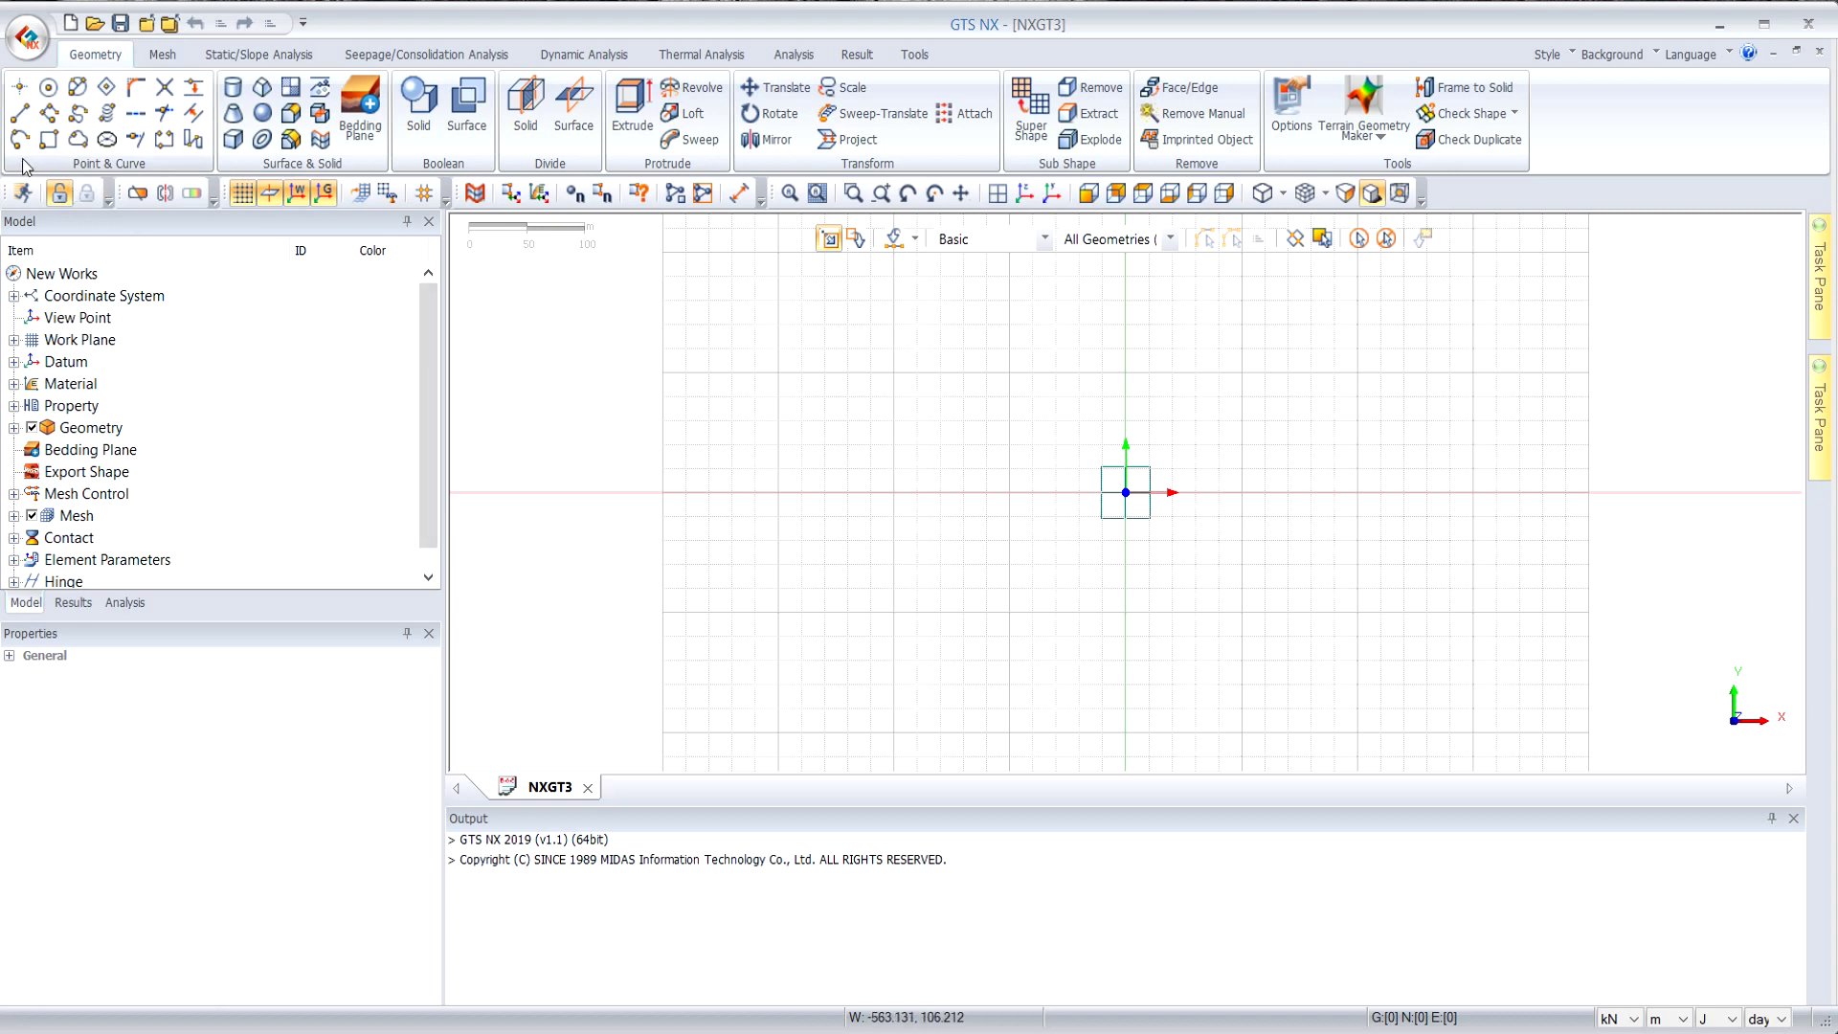
# Draw a rectangle from corner 0, 0 to the opposite corner at relative offset 49, -45, and fit it in view.
pyautogui.click(48, 142)
pyautogui.doubleClick(151, 244)
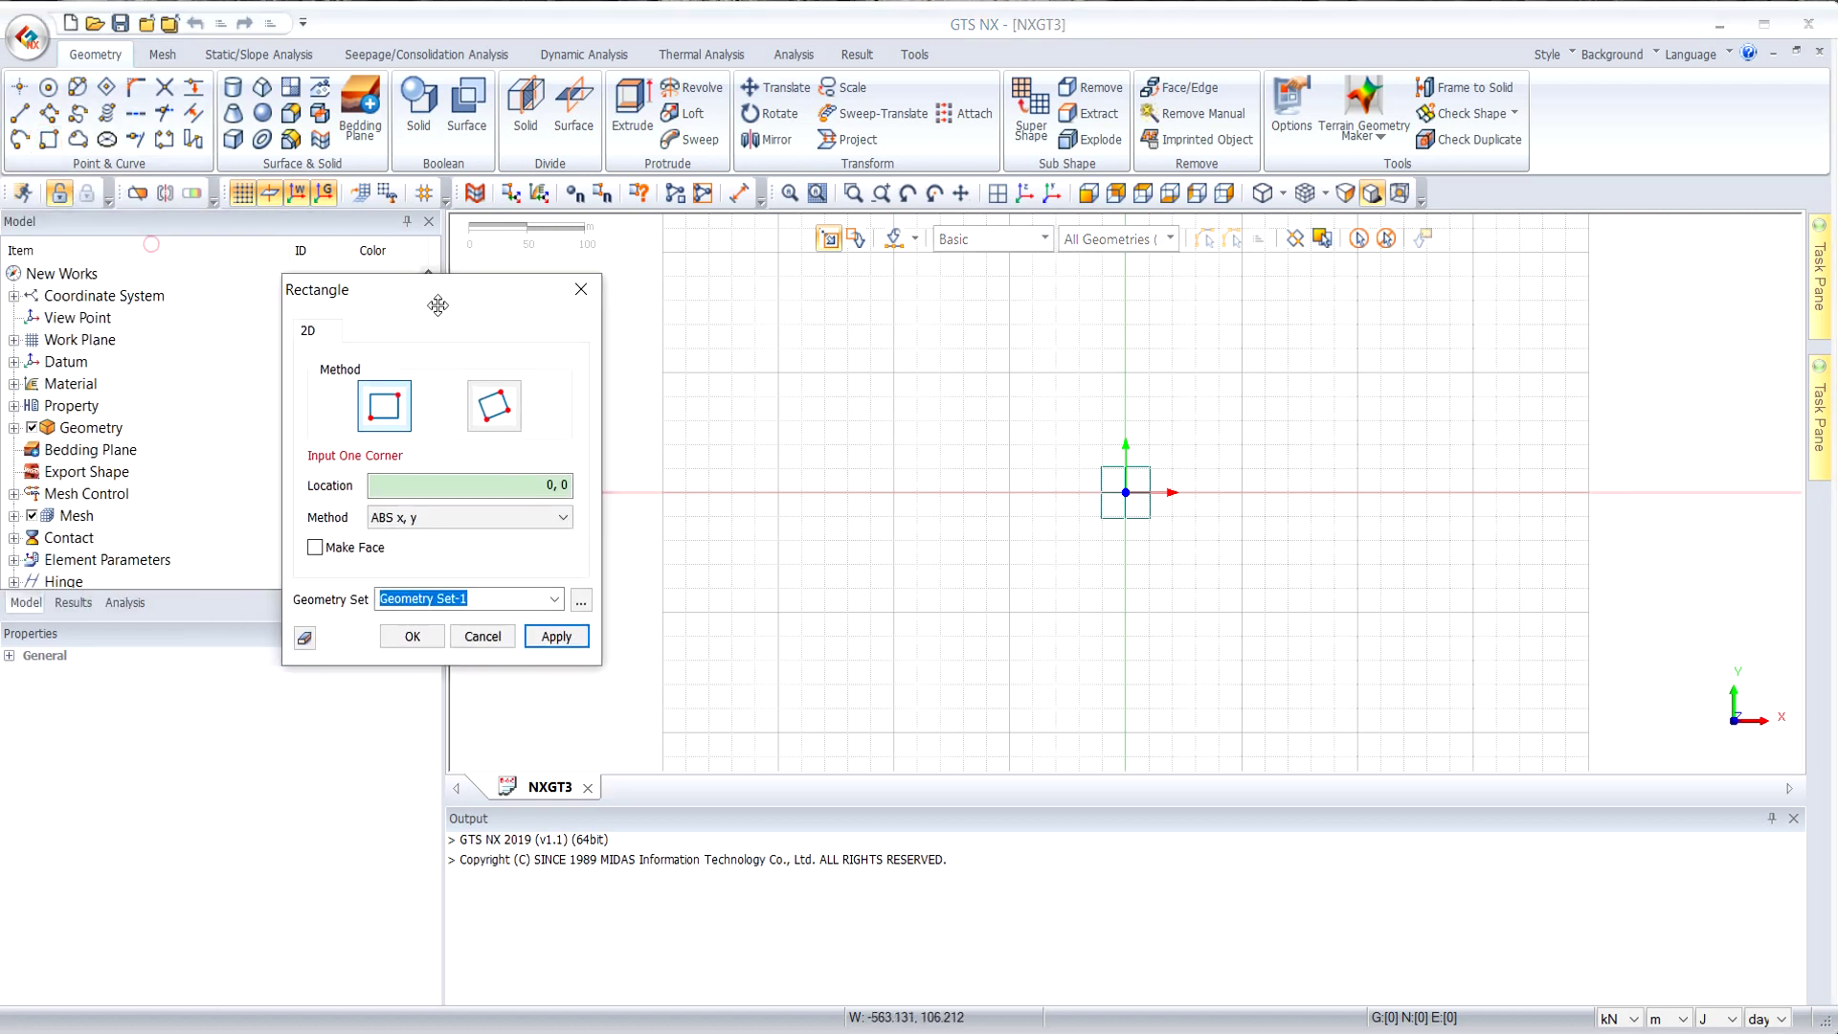
pyautogui.click(562, 486)
pyautogui.click(556, 635)
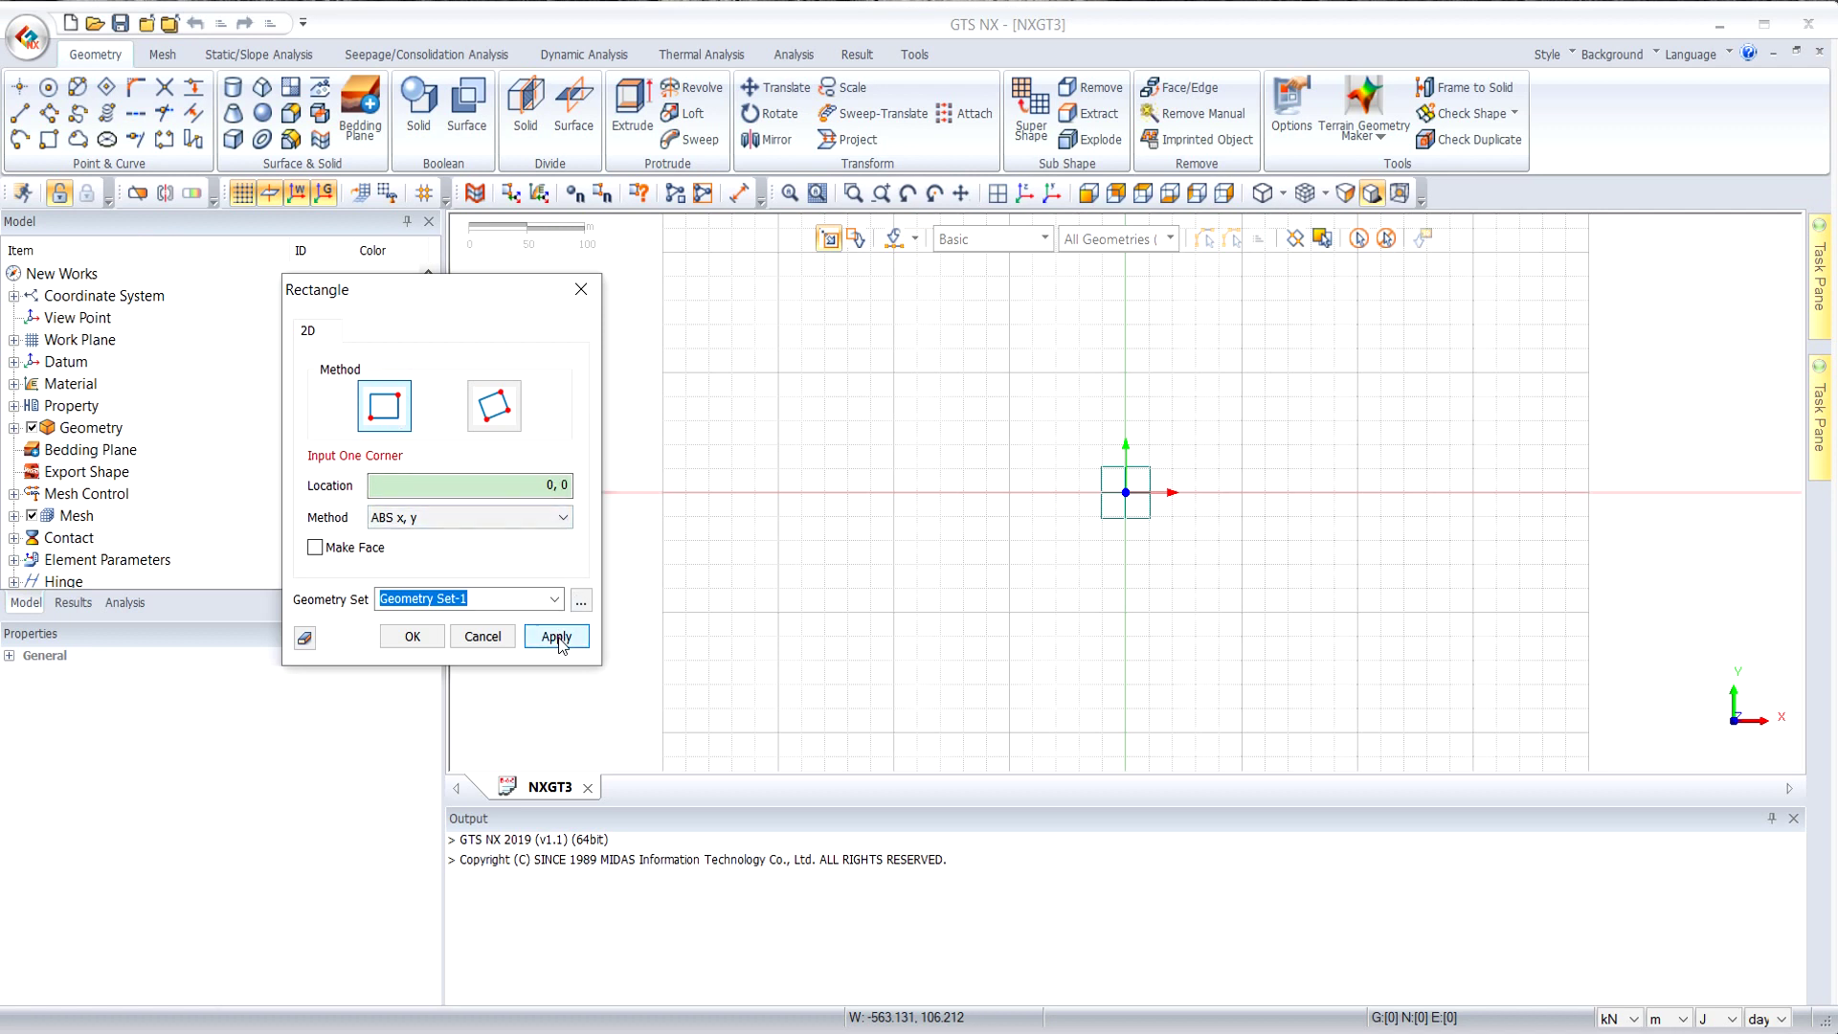
pyautogui.click(504, 486)
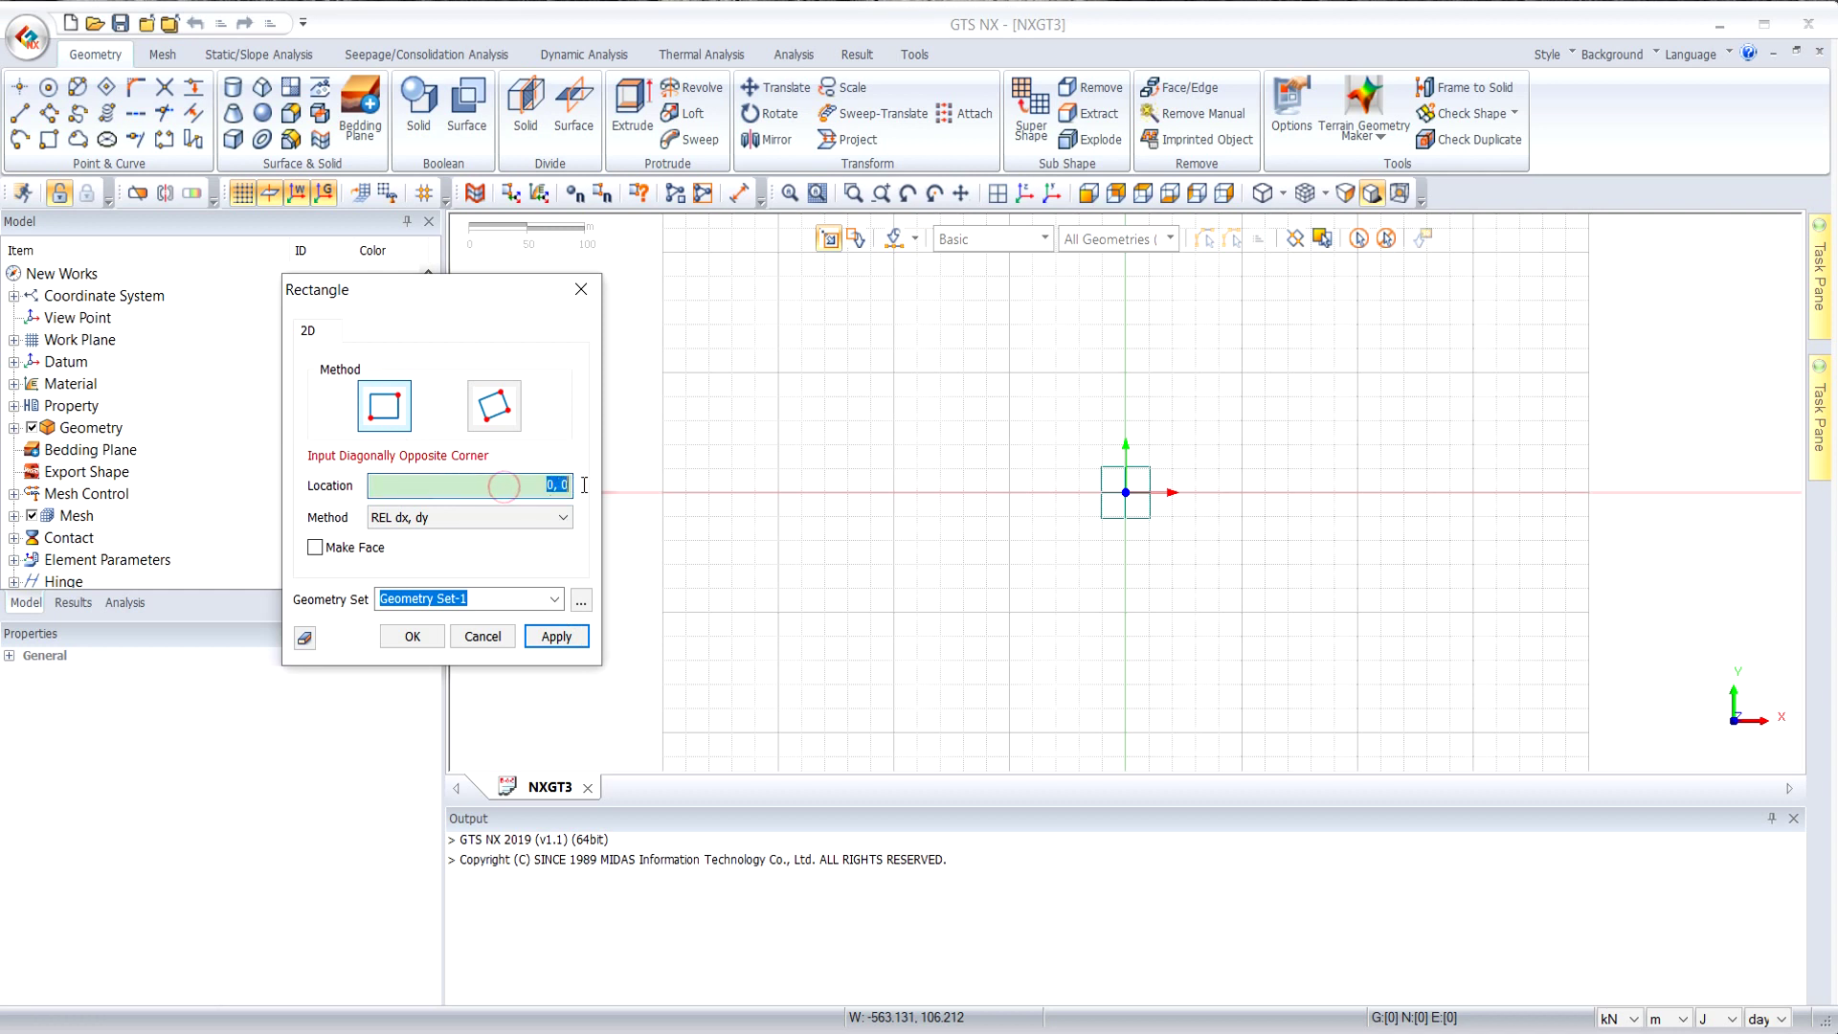
pyautogui.write('49')
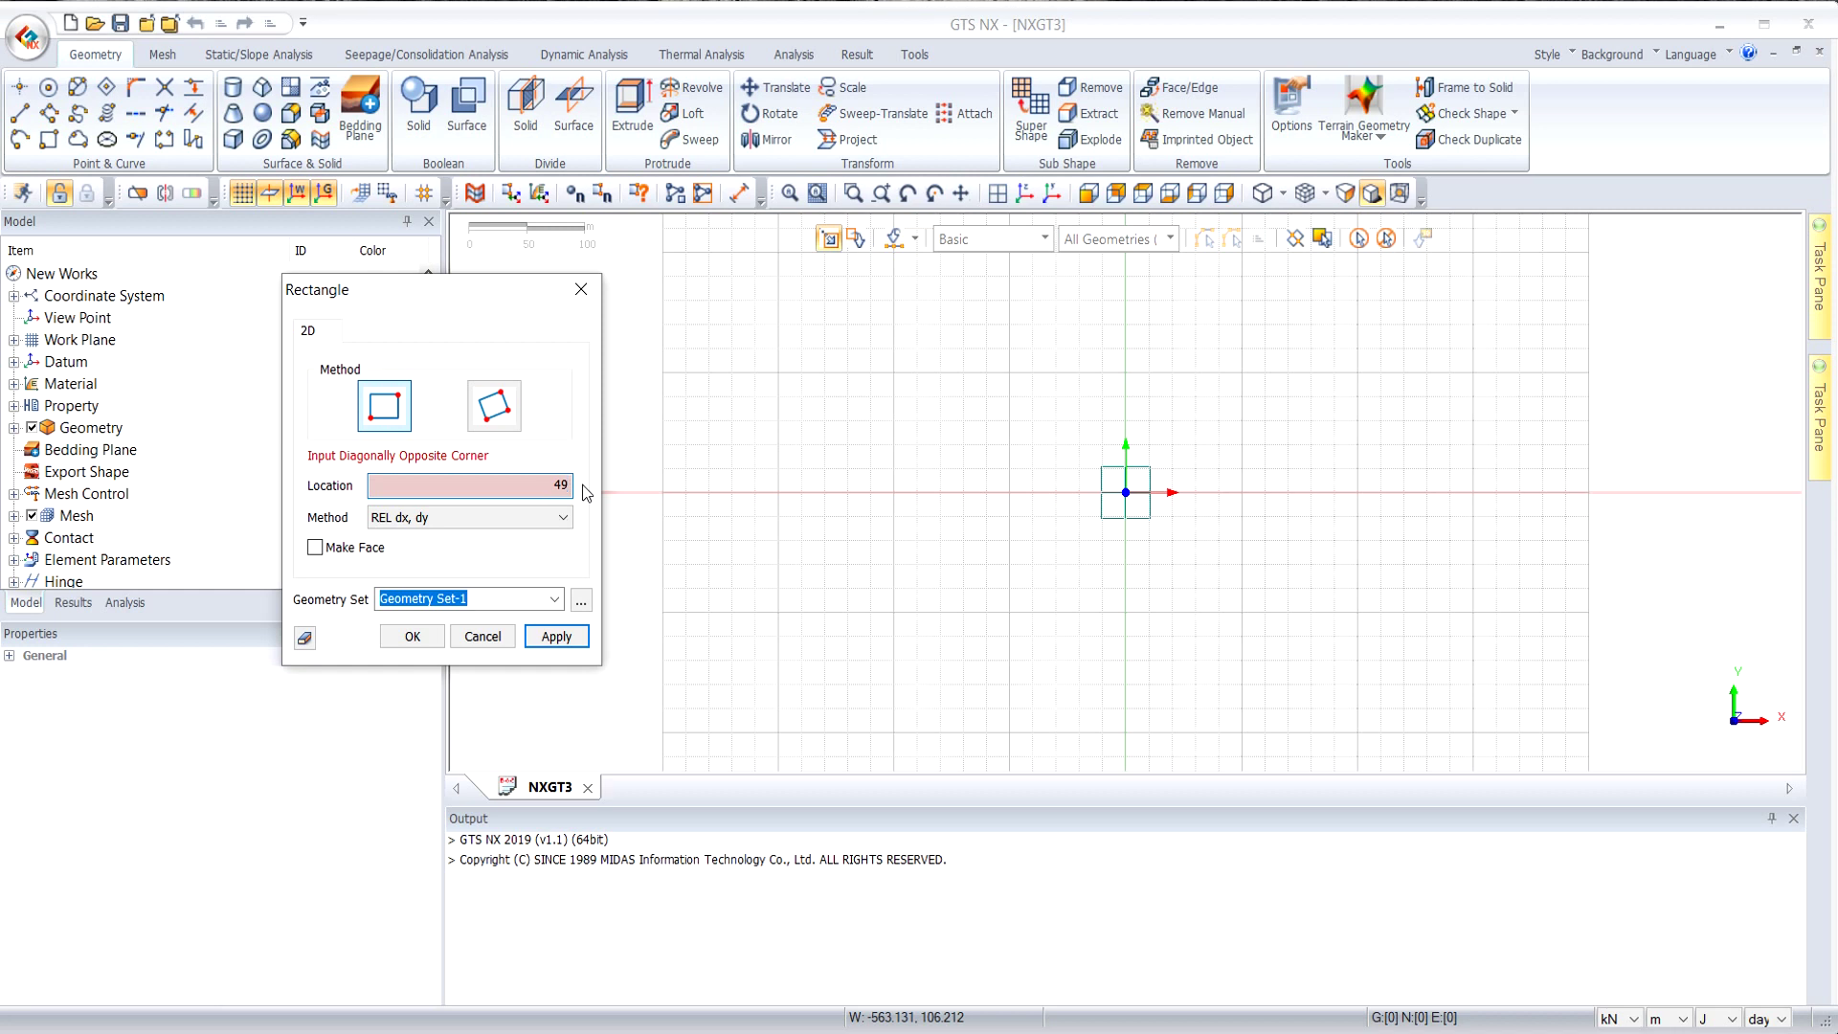
pyautogui.write(', -45')
pyautogui.click(430, 636)
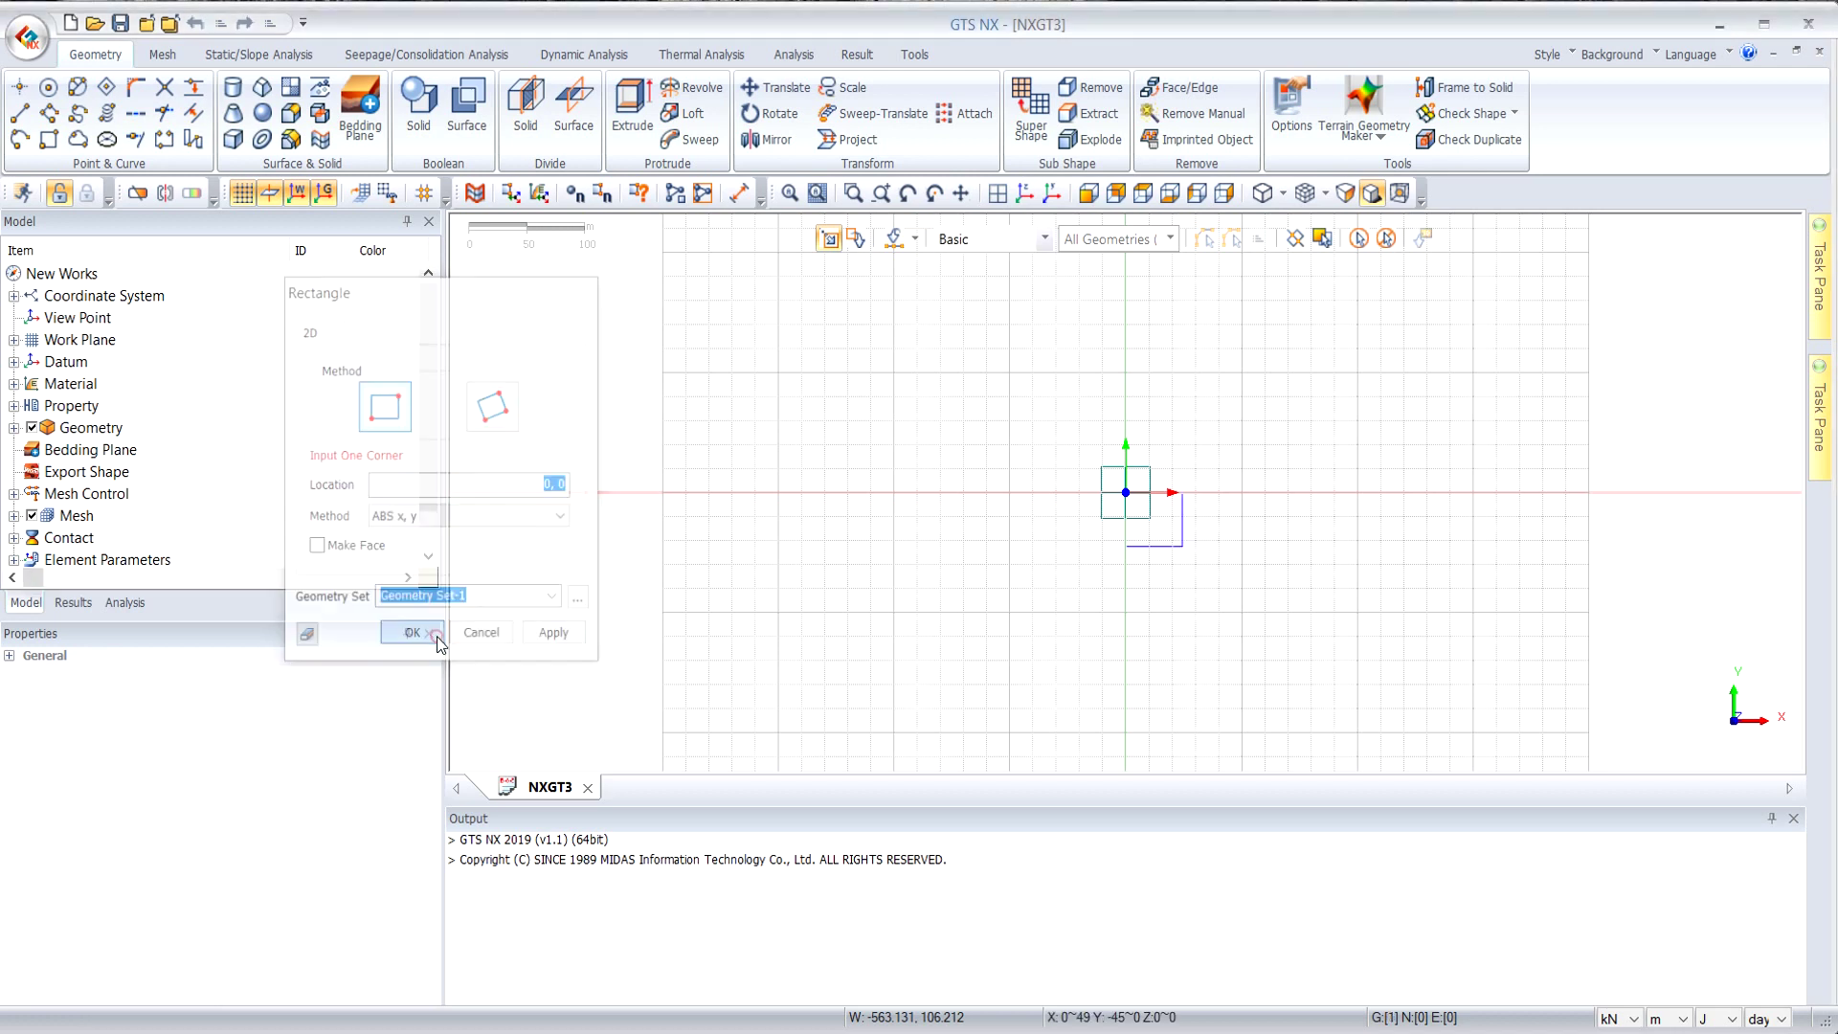
pyautogui.click(1003, 195)
pyautogui.click(1002, 195)
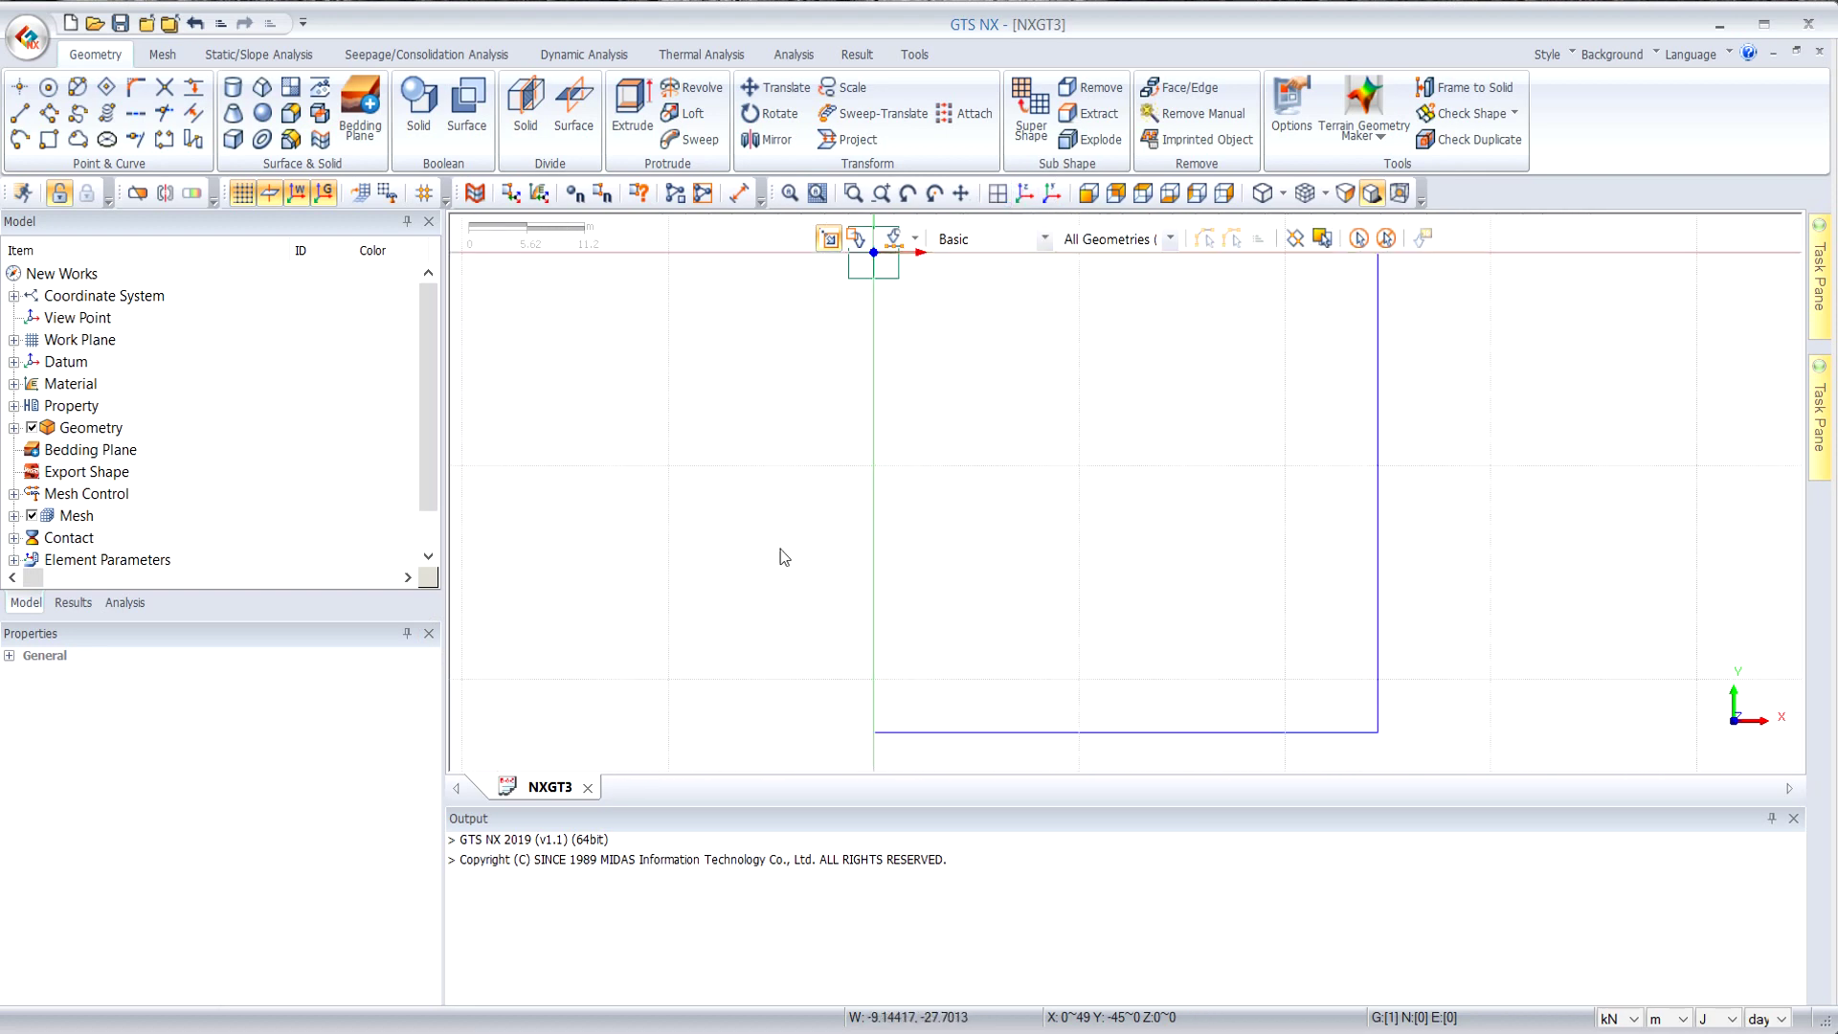
# Split the rectangle wire into separate edge lines with Intersect.
pyautogui.click(875, 492)
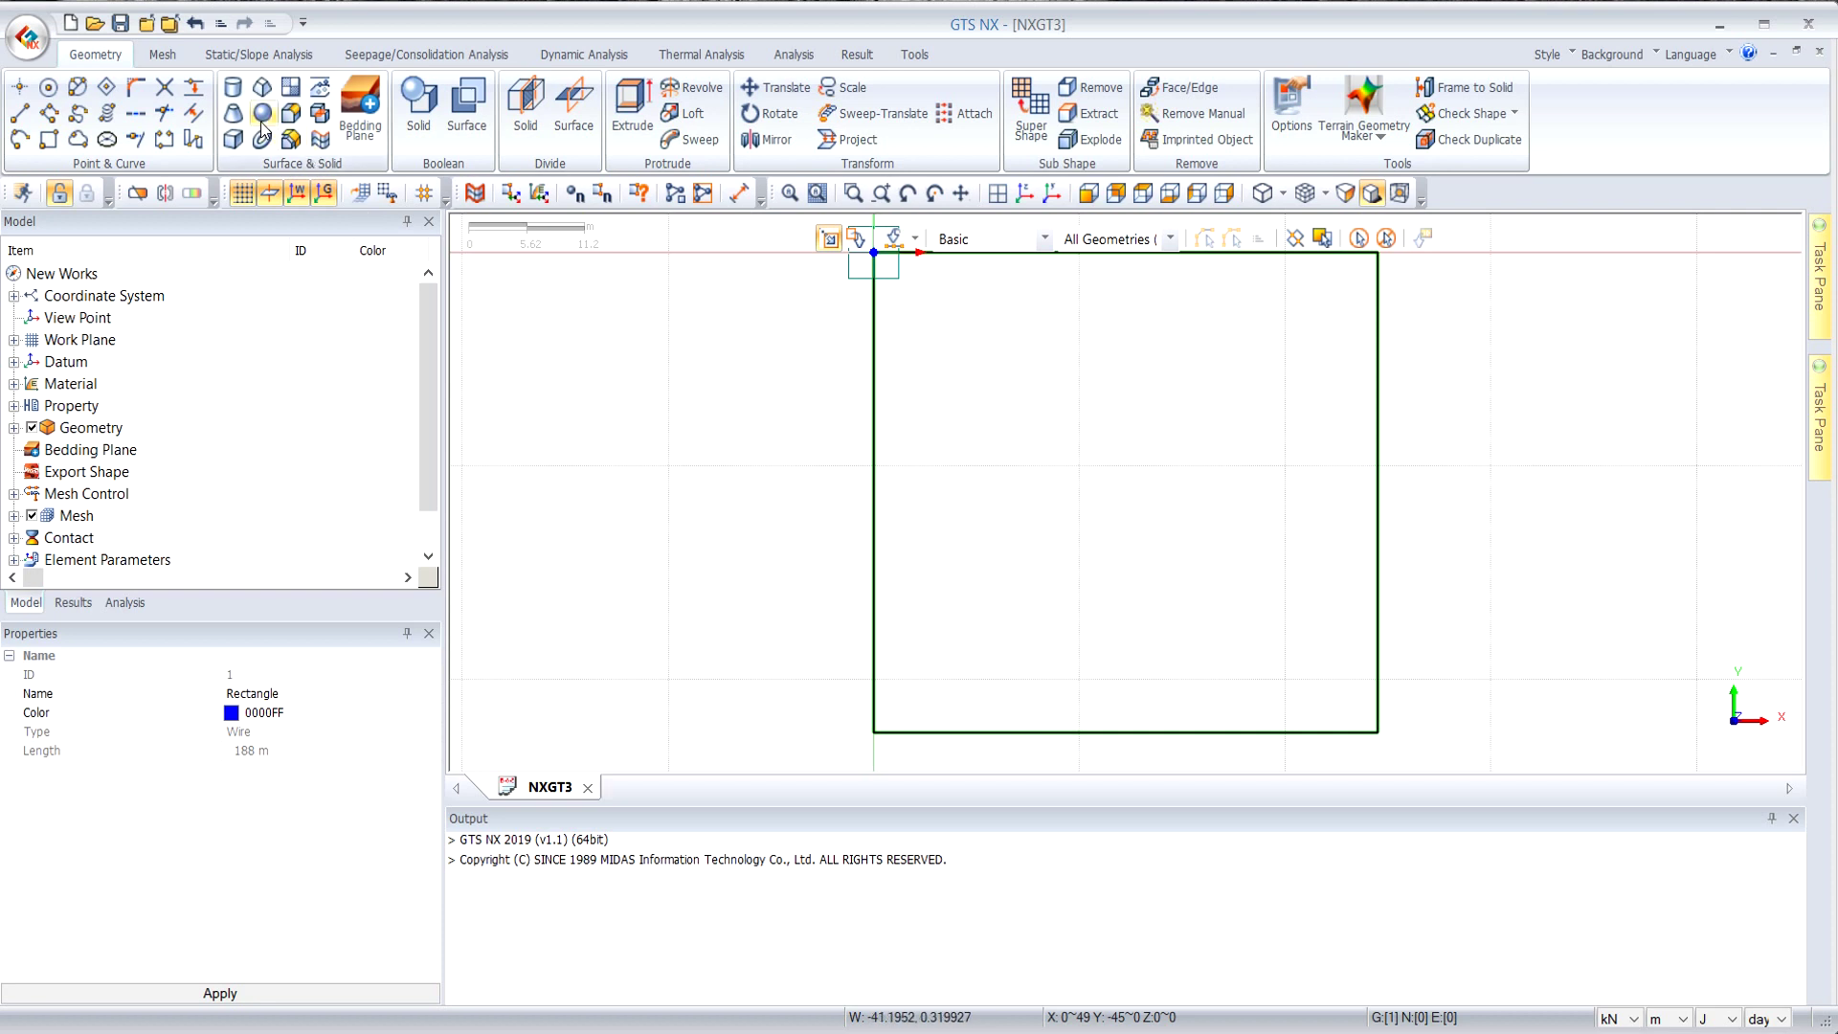
pyautogui.click(170, 94)
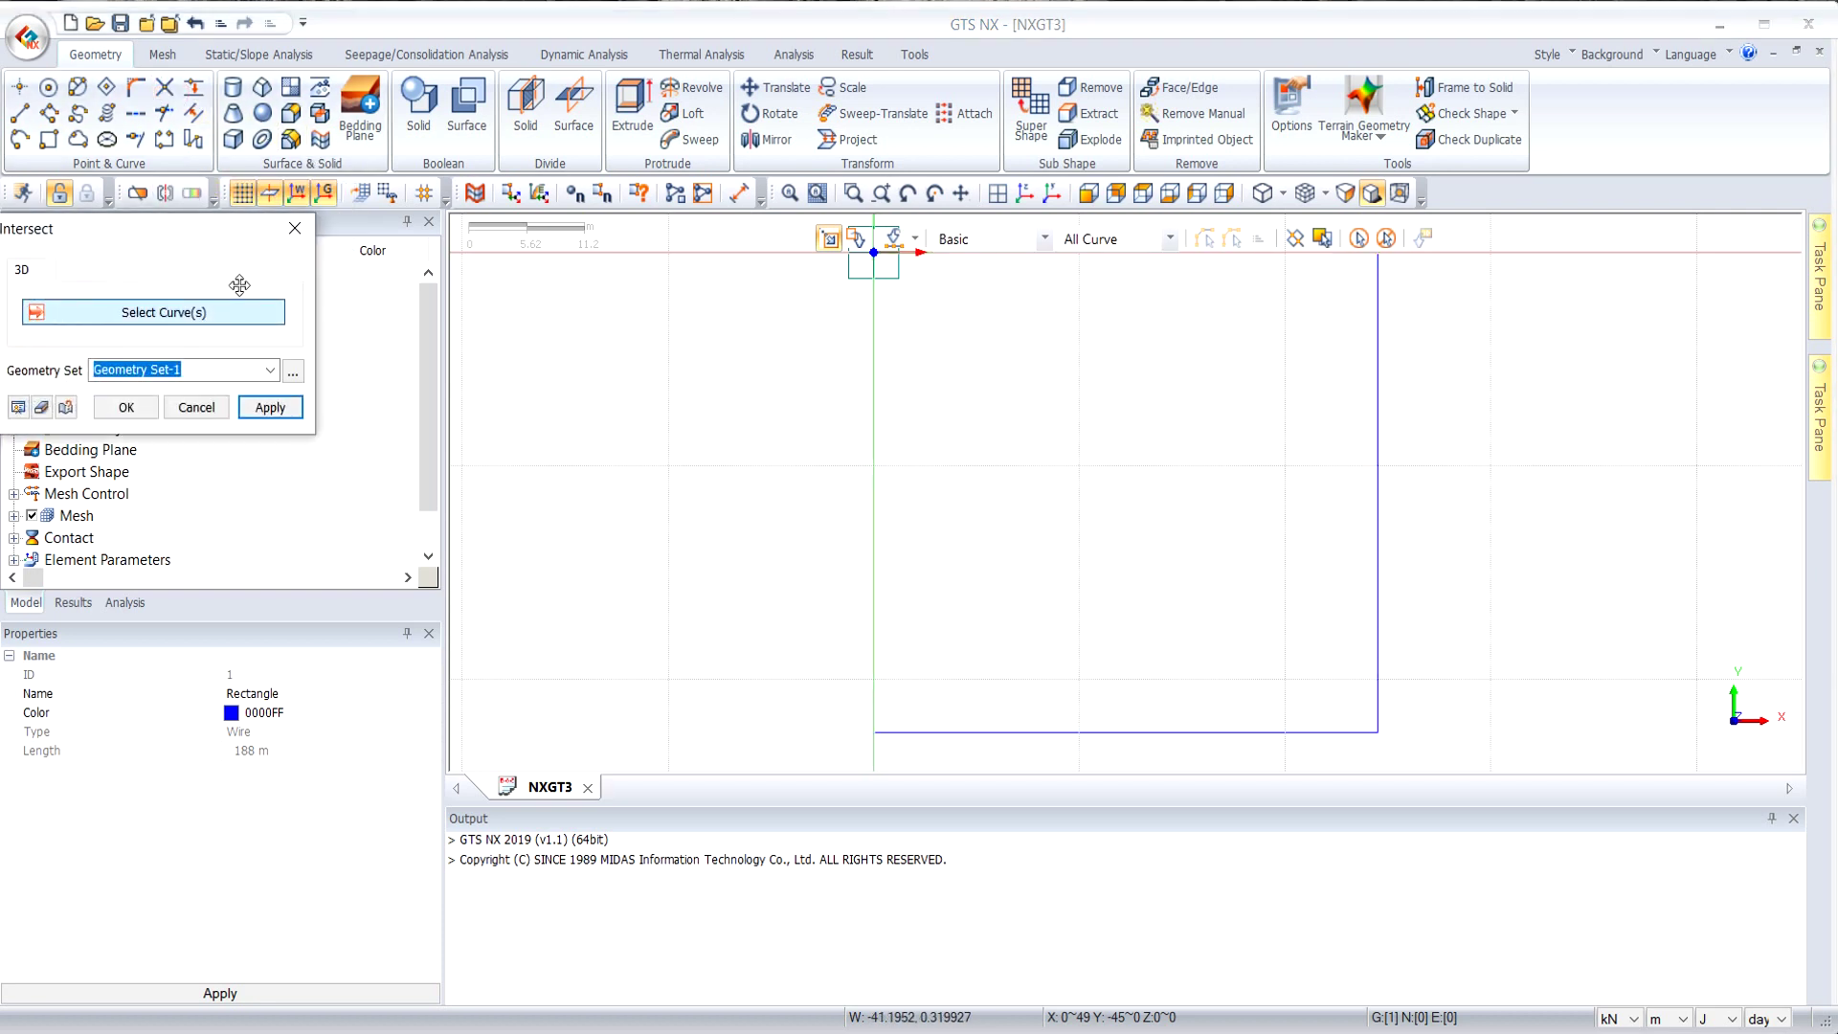
pyautogui.press('Return')
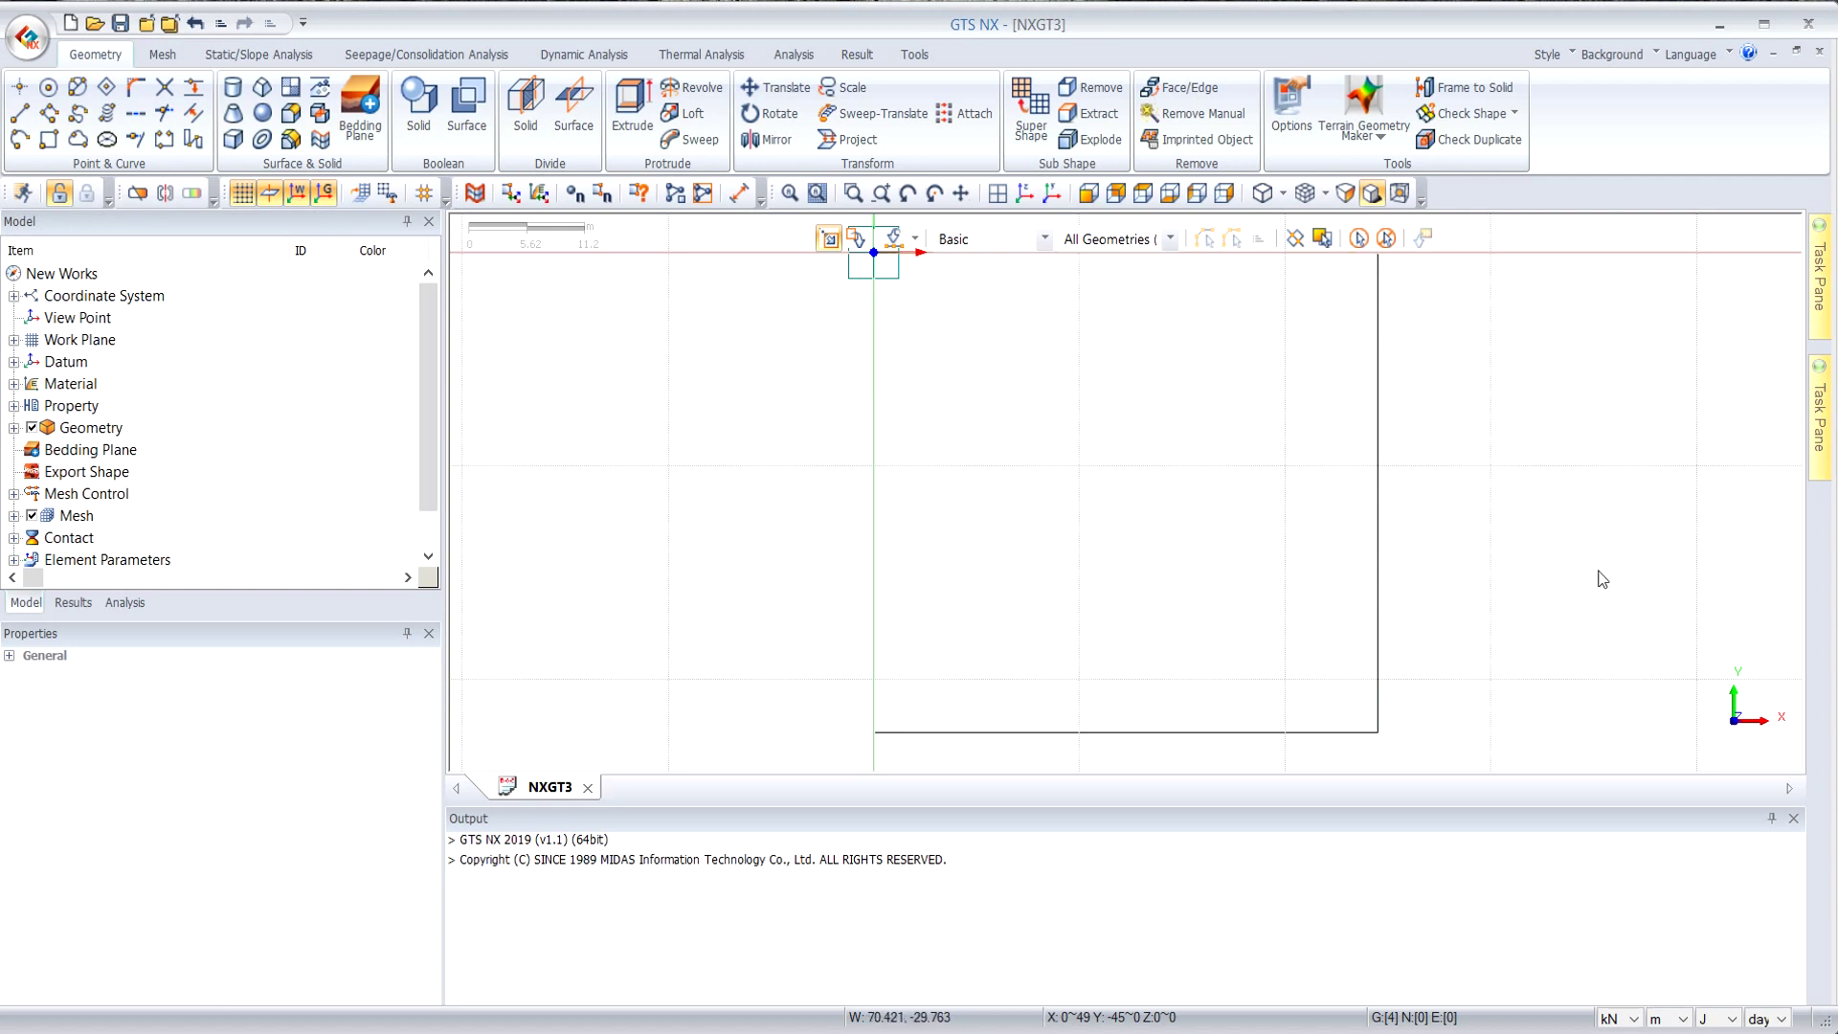
# Copy the rectangle's top edge non-uniformly along the vertical axis at distances -2, -2, -11, -7, -8, -3 and -7 with Translate.
pyautogui.click(783, 91)
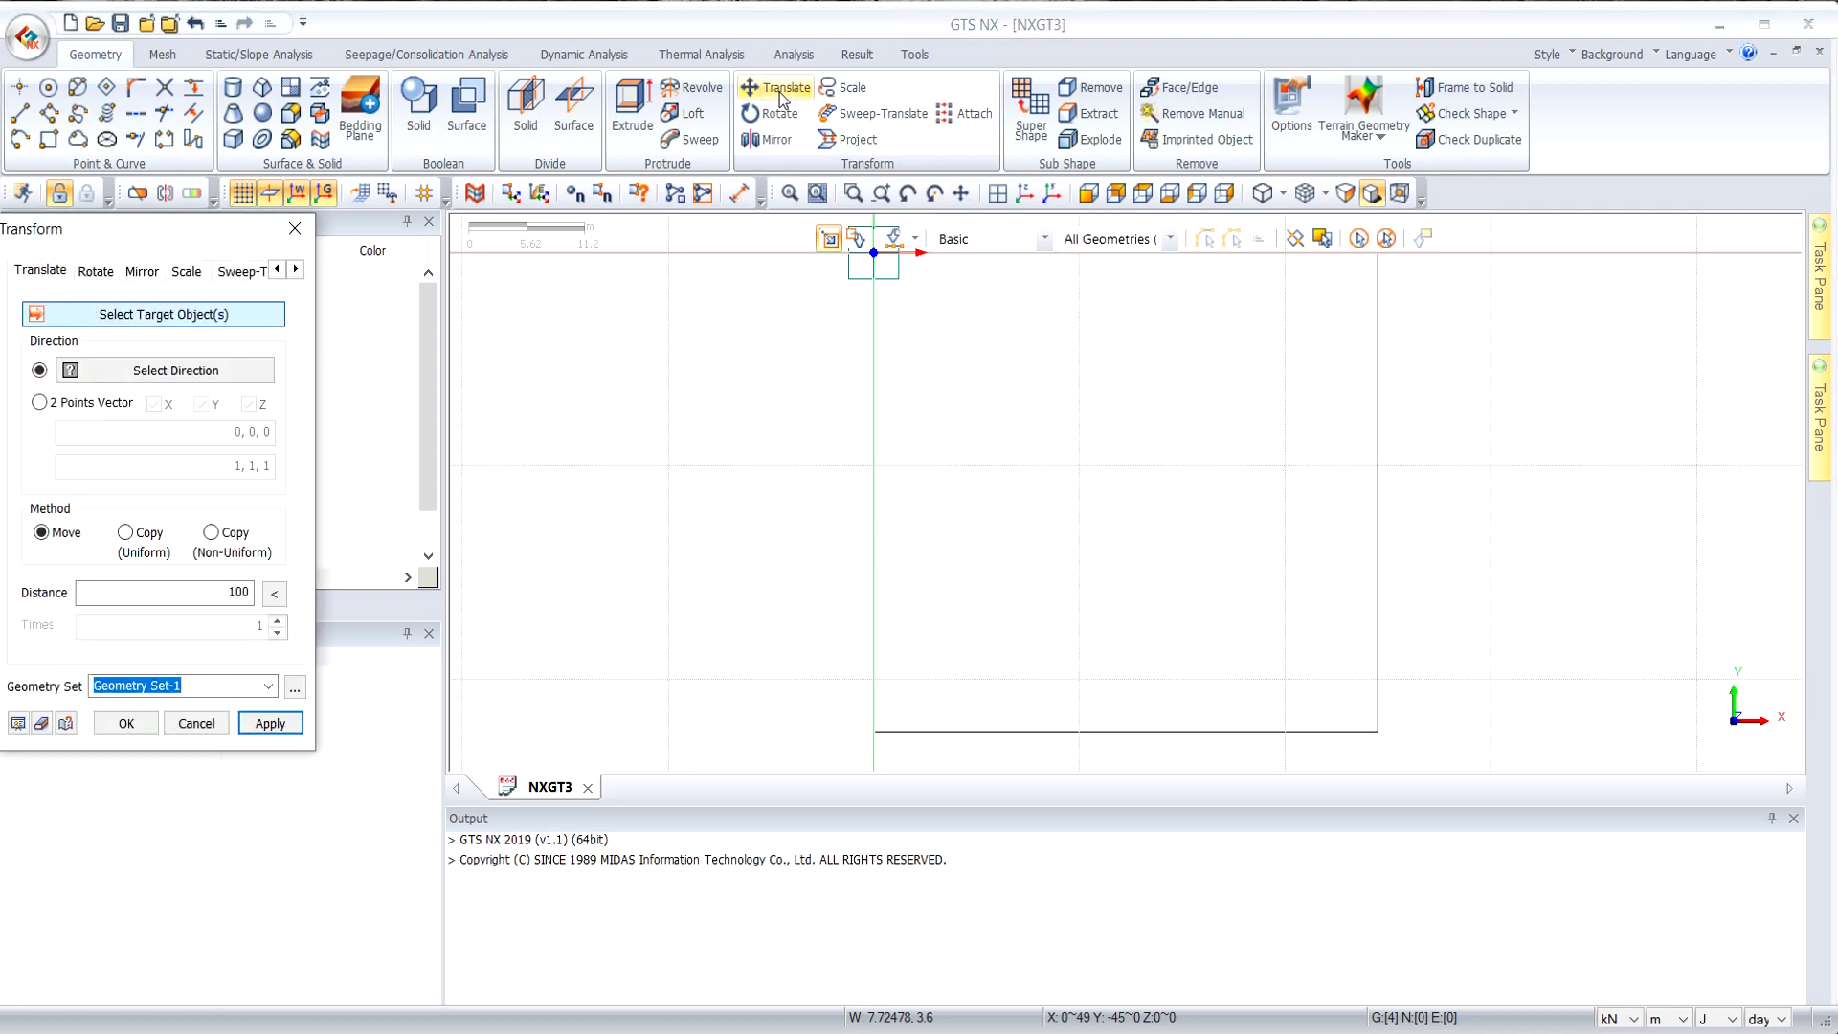
pyautogui.click(1053, 252)
pyautogui.click(188, 373)
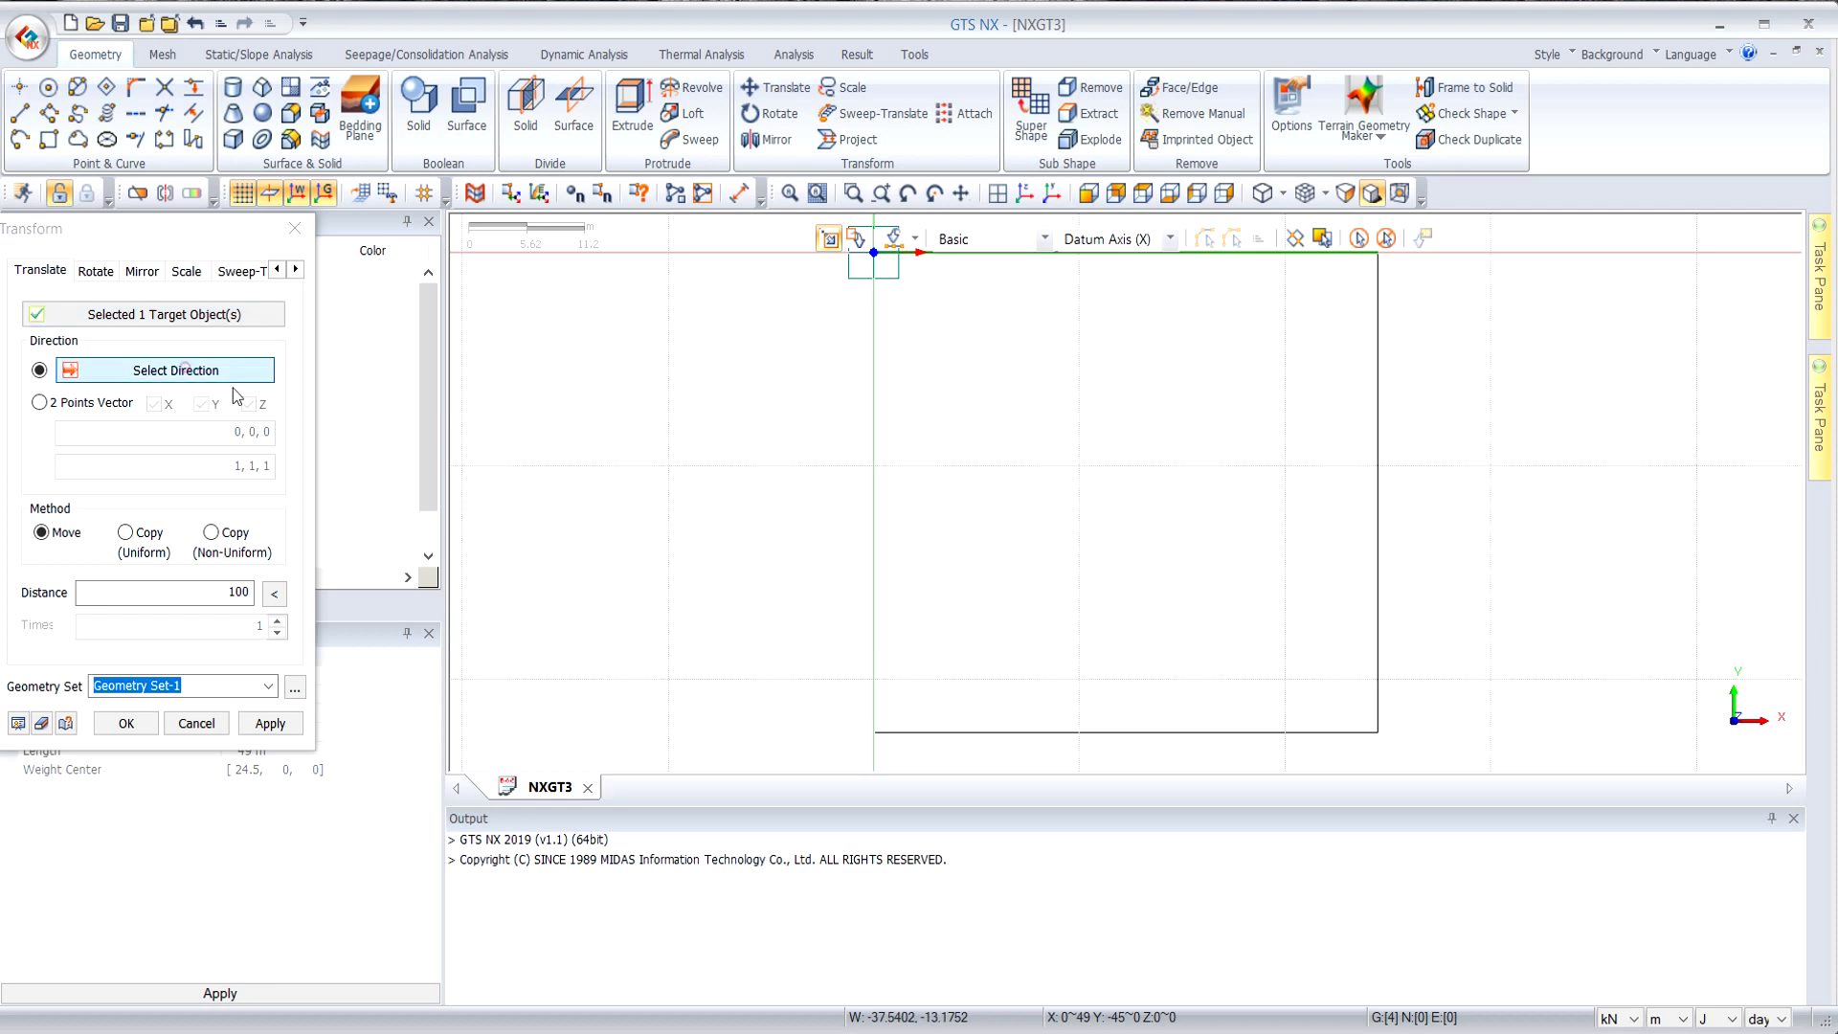
pyautogui.click(879, 467)
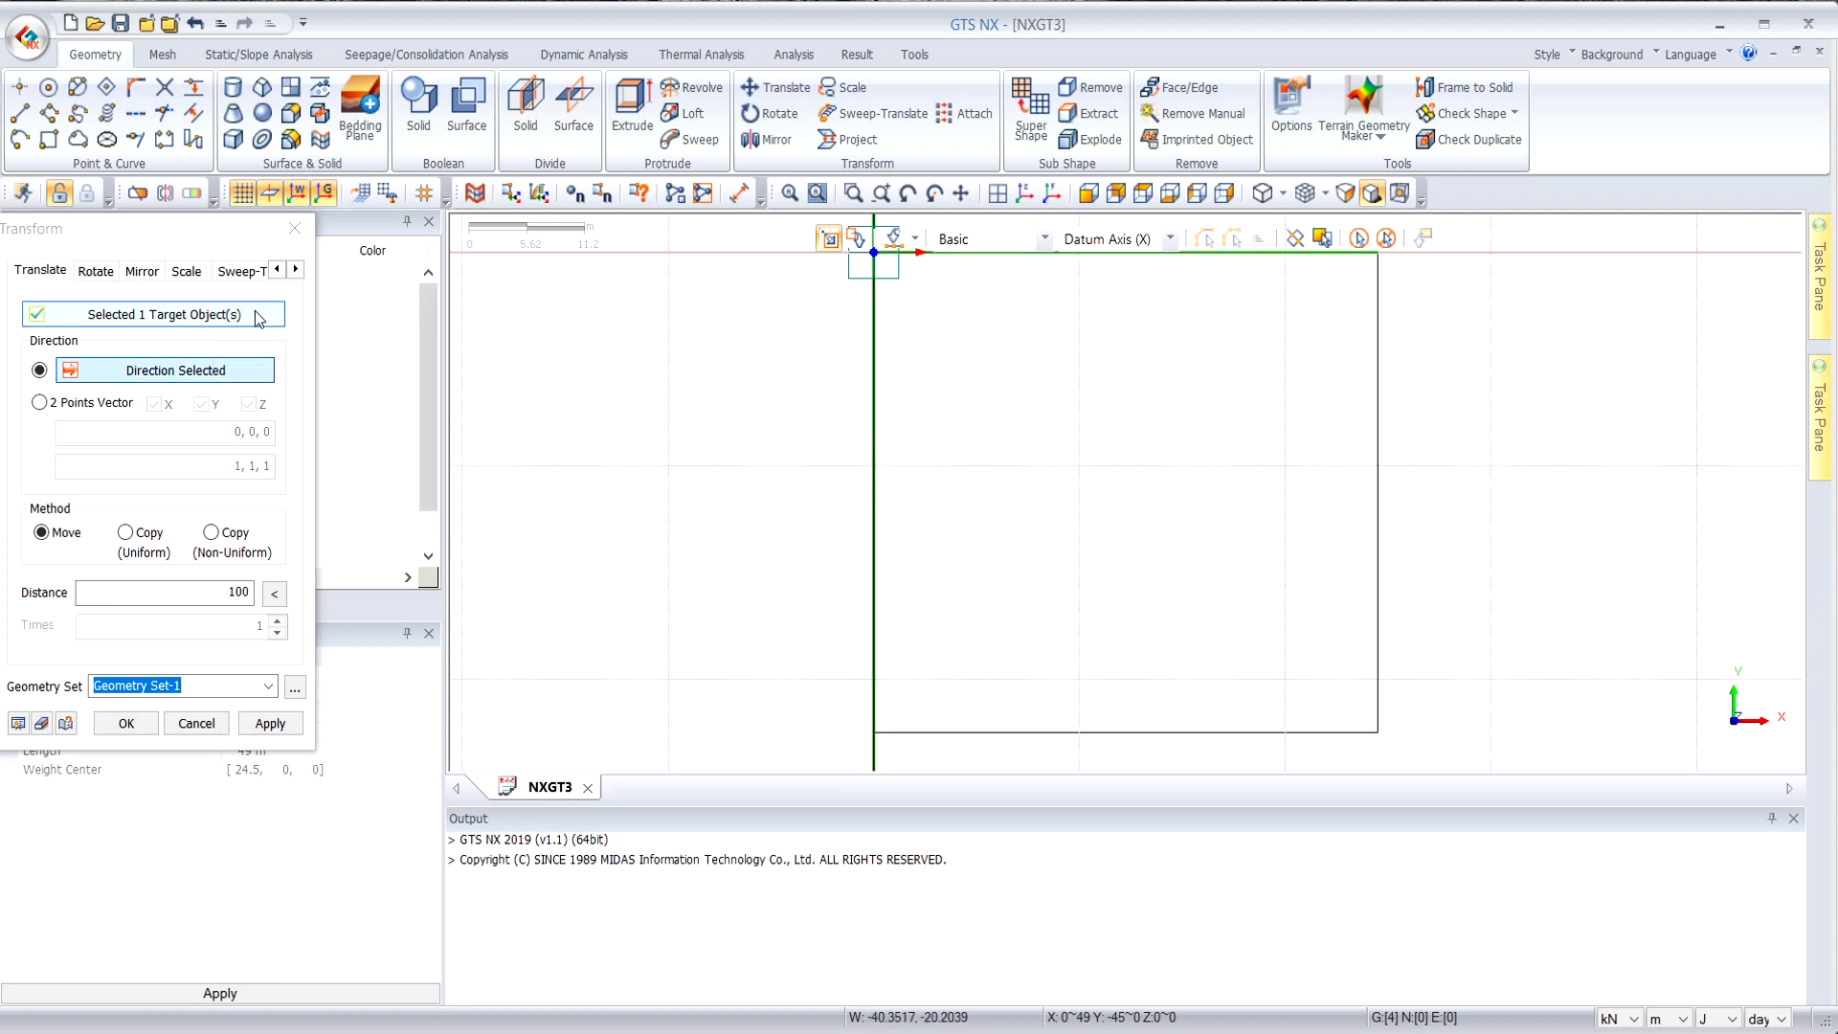
pyautogui.moveTo(220, 230); pyautogui.dragTo(567, 282)
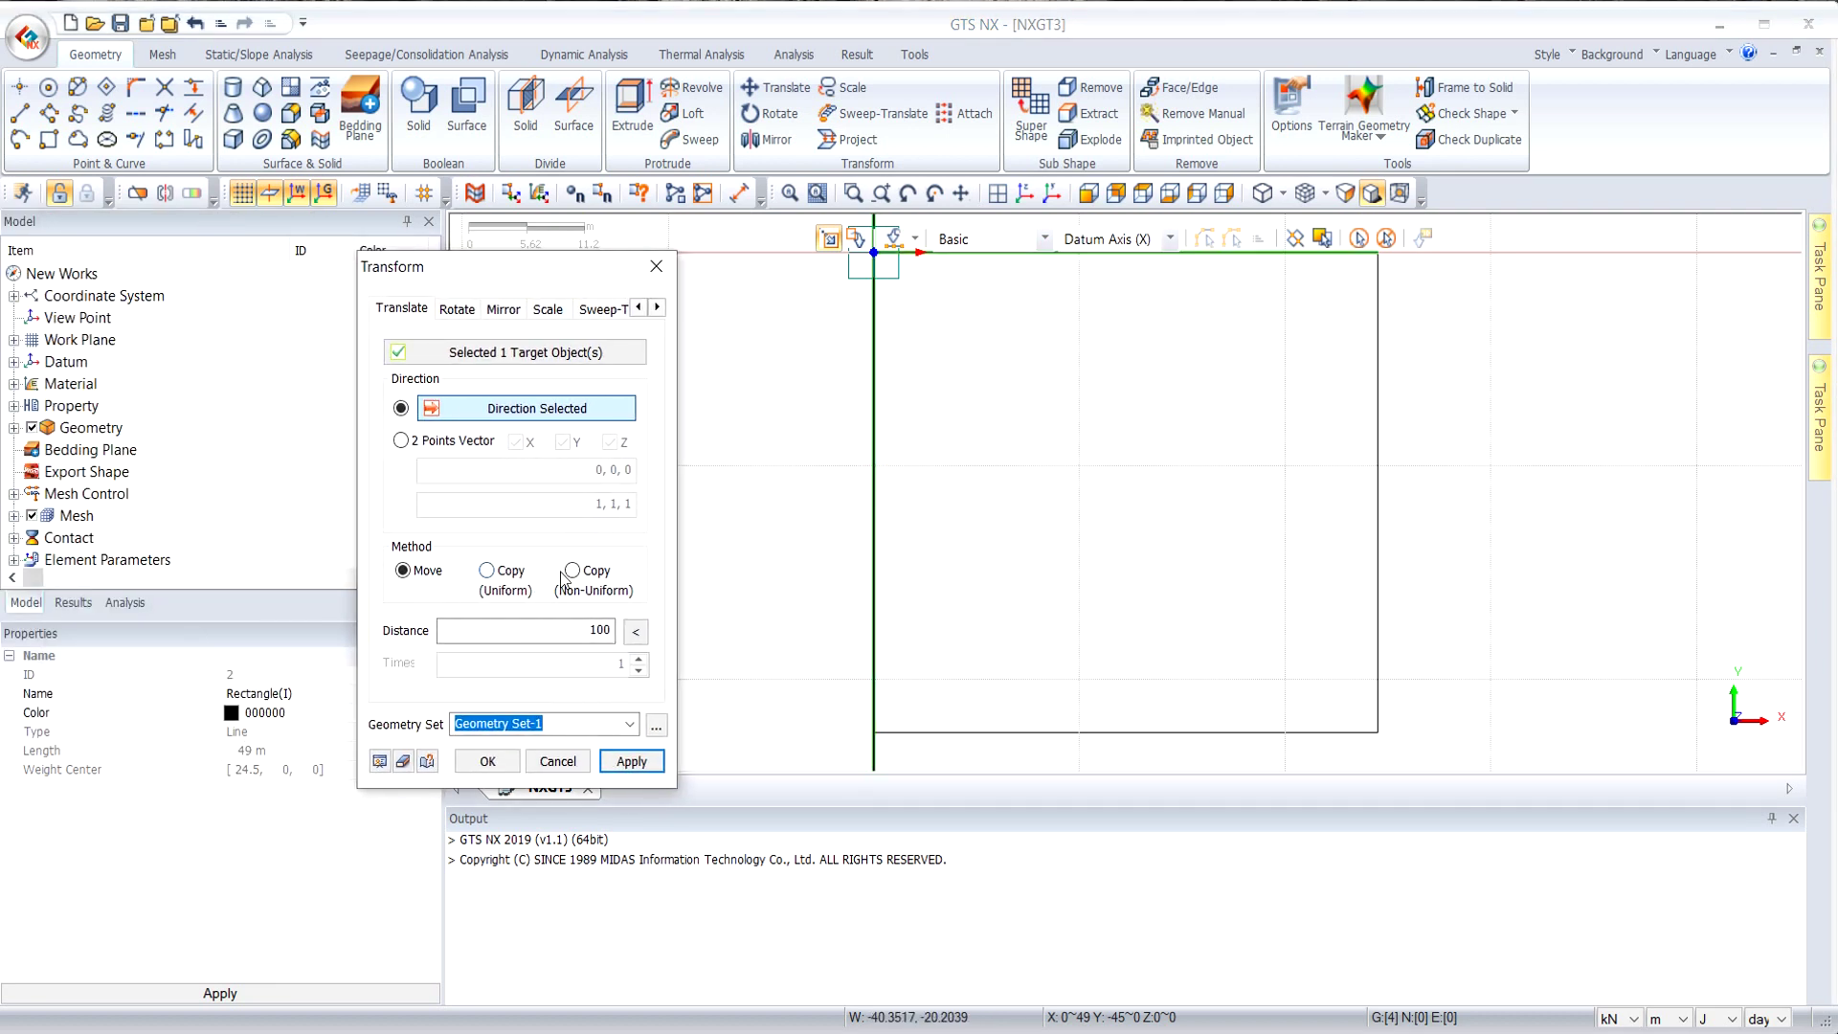
pyautogui.click(573, 571)
pyautogui.doubleClick(573, 628)
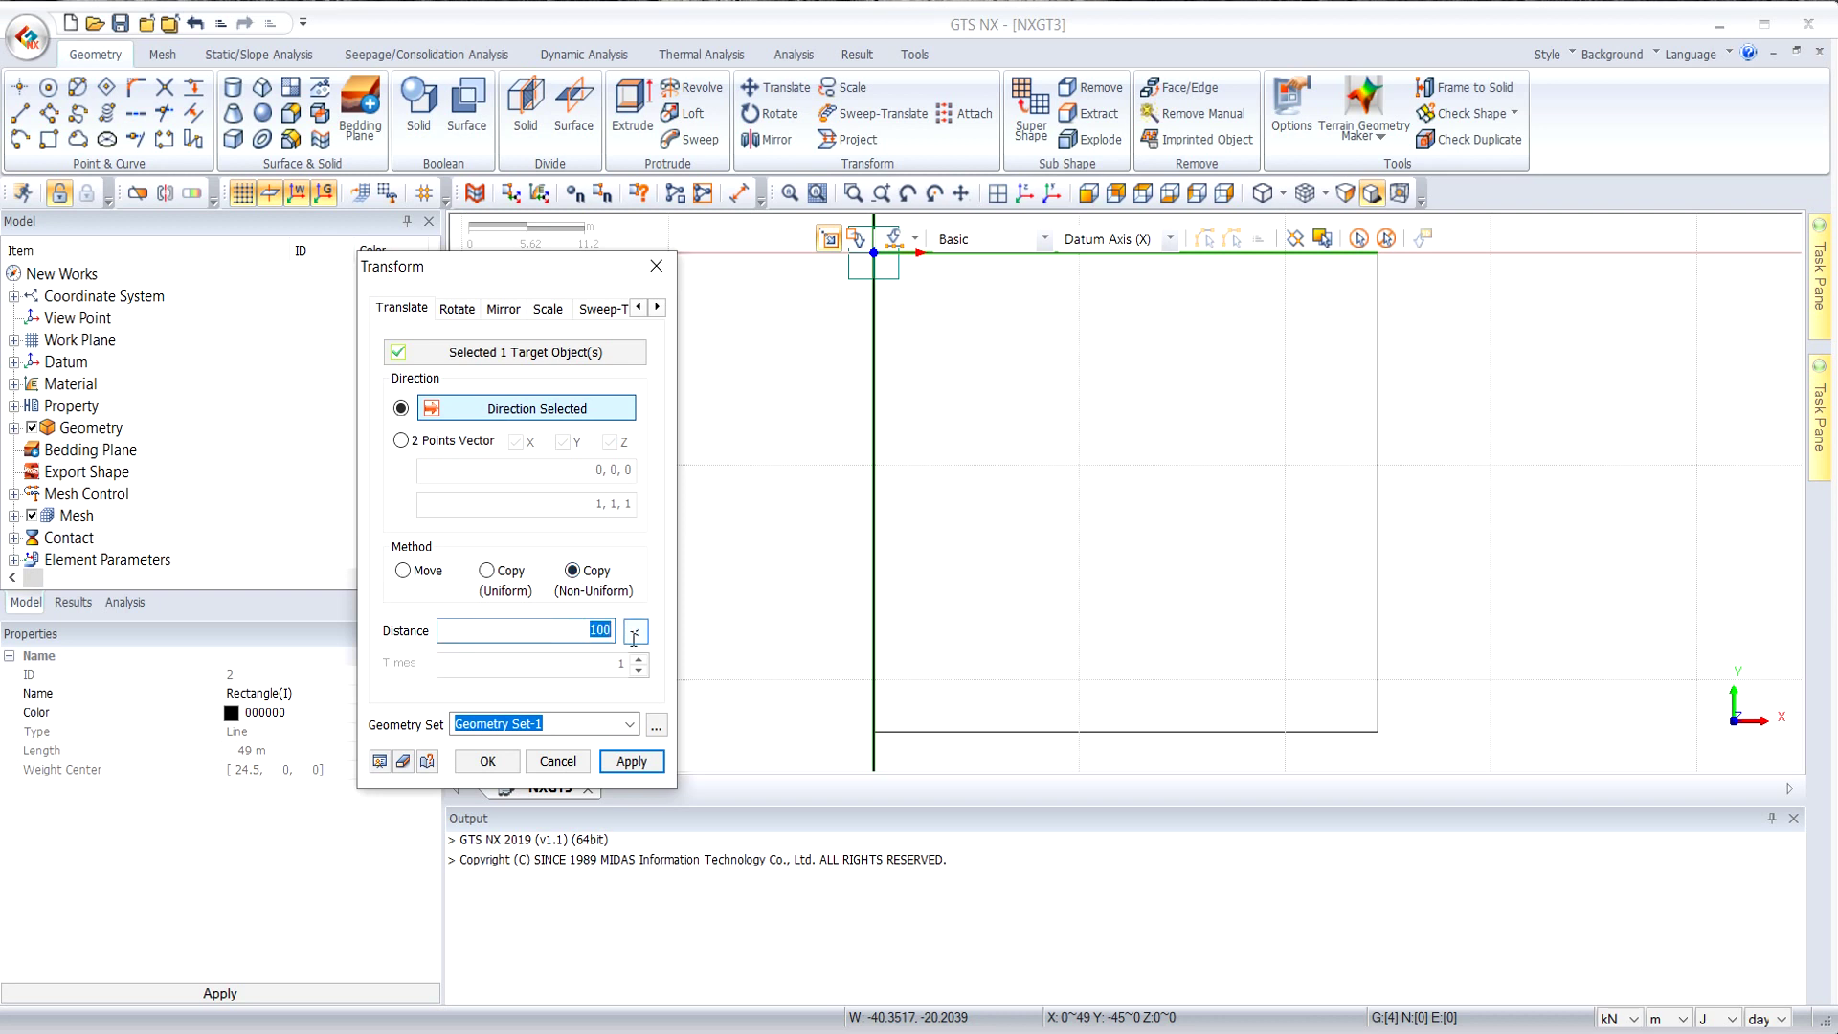
pyautogui.write('-2 -2')
pyautogui.write('-11 -7 -8 -3 -7')
pyautogui.click(380, 762)
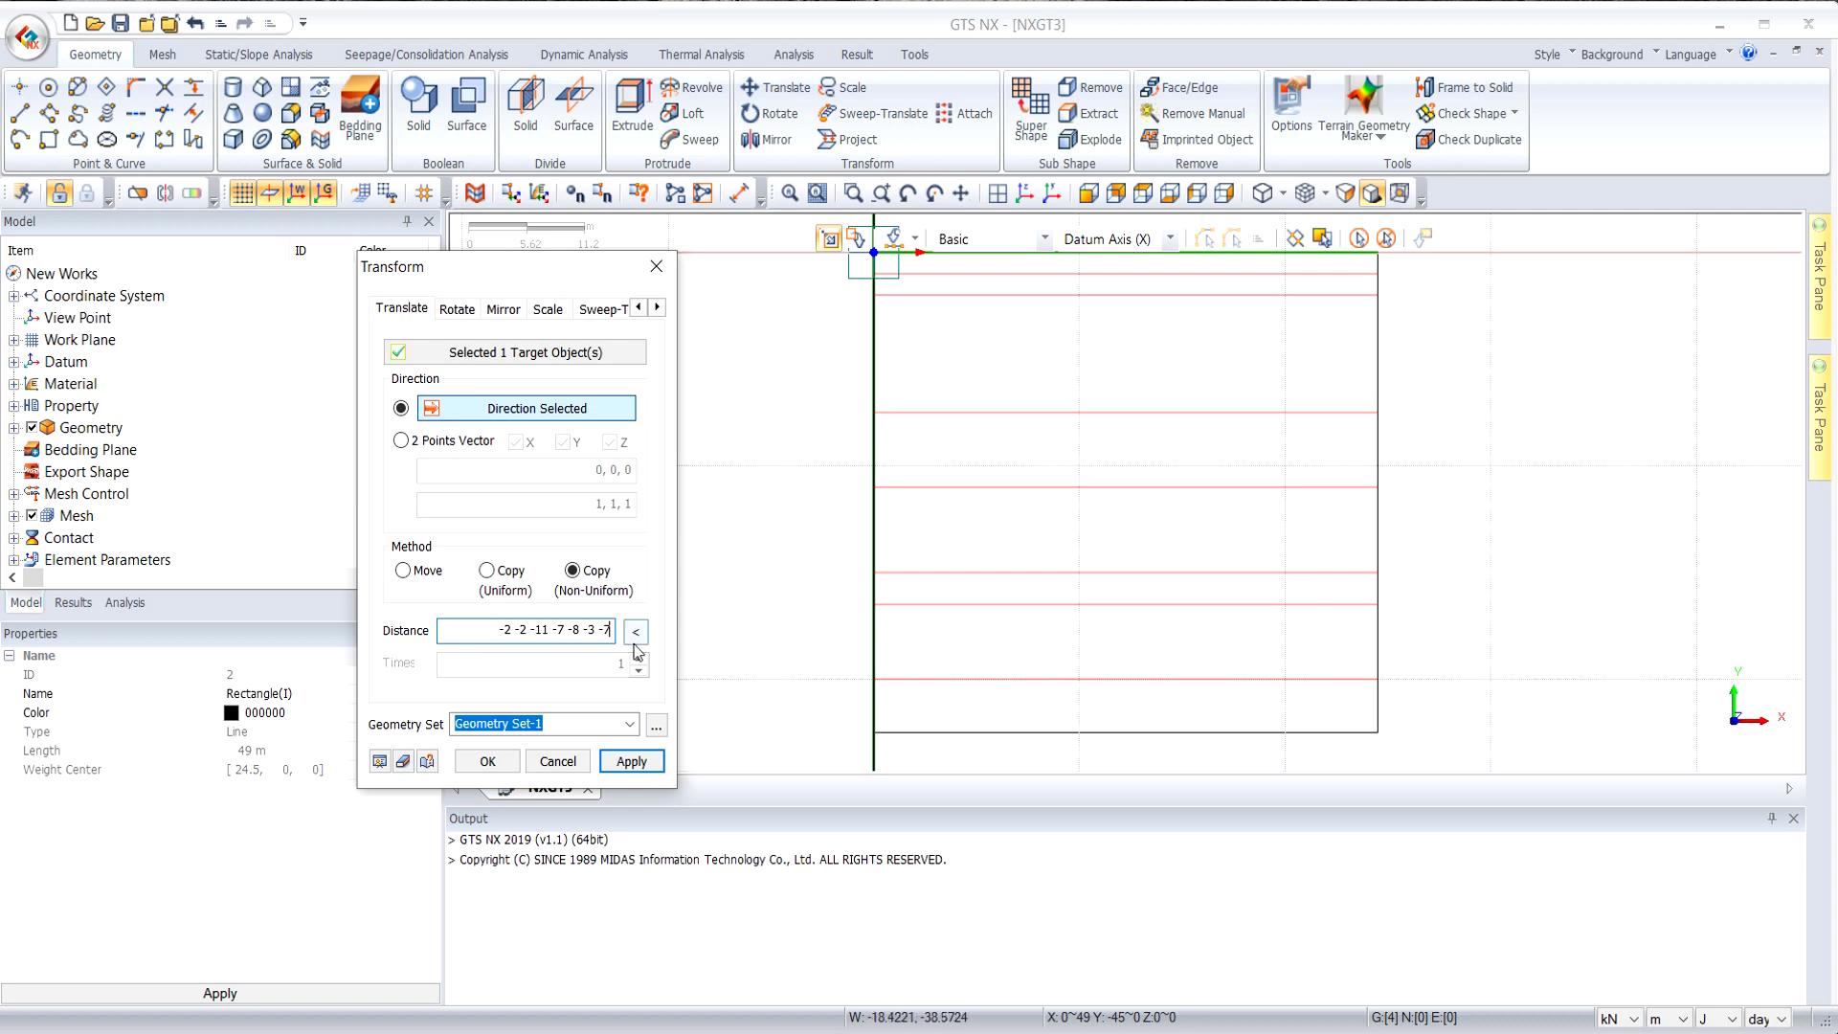
pyautogui.click(491, 761)
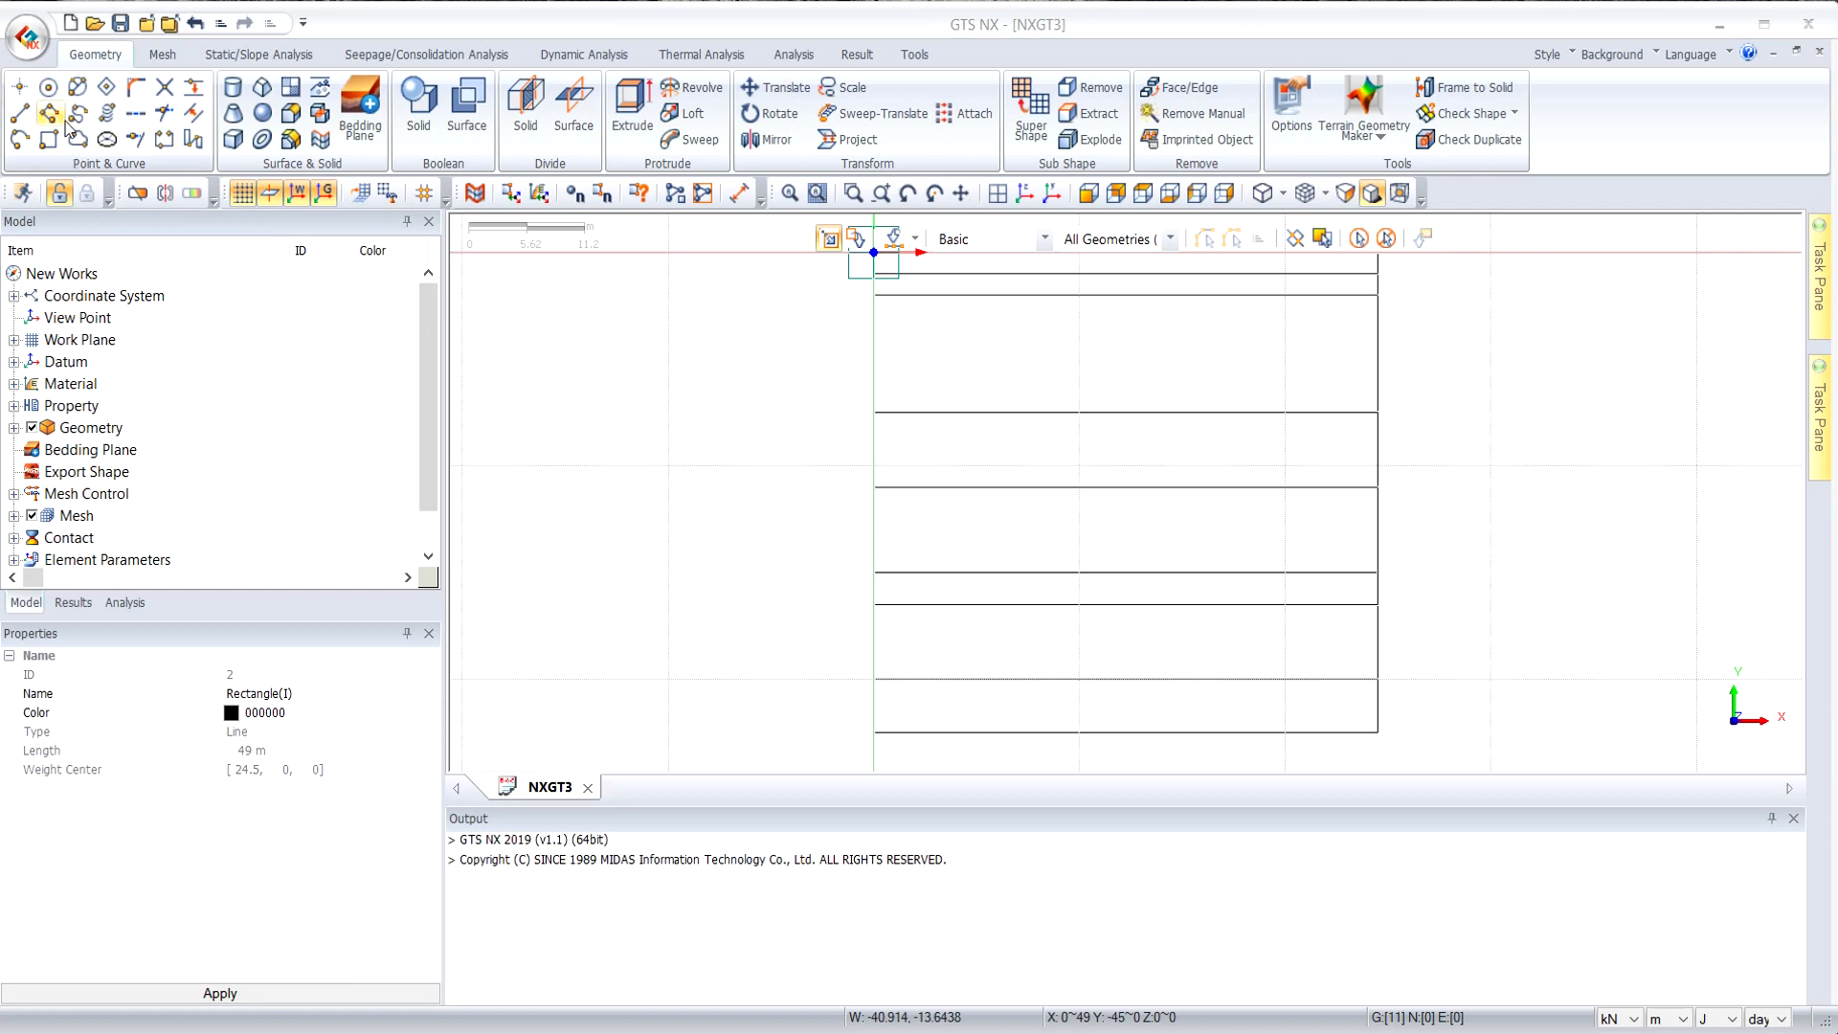
# Draw a circle centred at 24.5, -22 with radius 3.5 in a geometry set named Túnel.
pyautogui.click(48, 87)
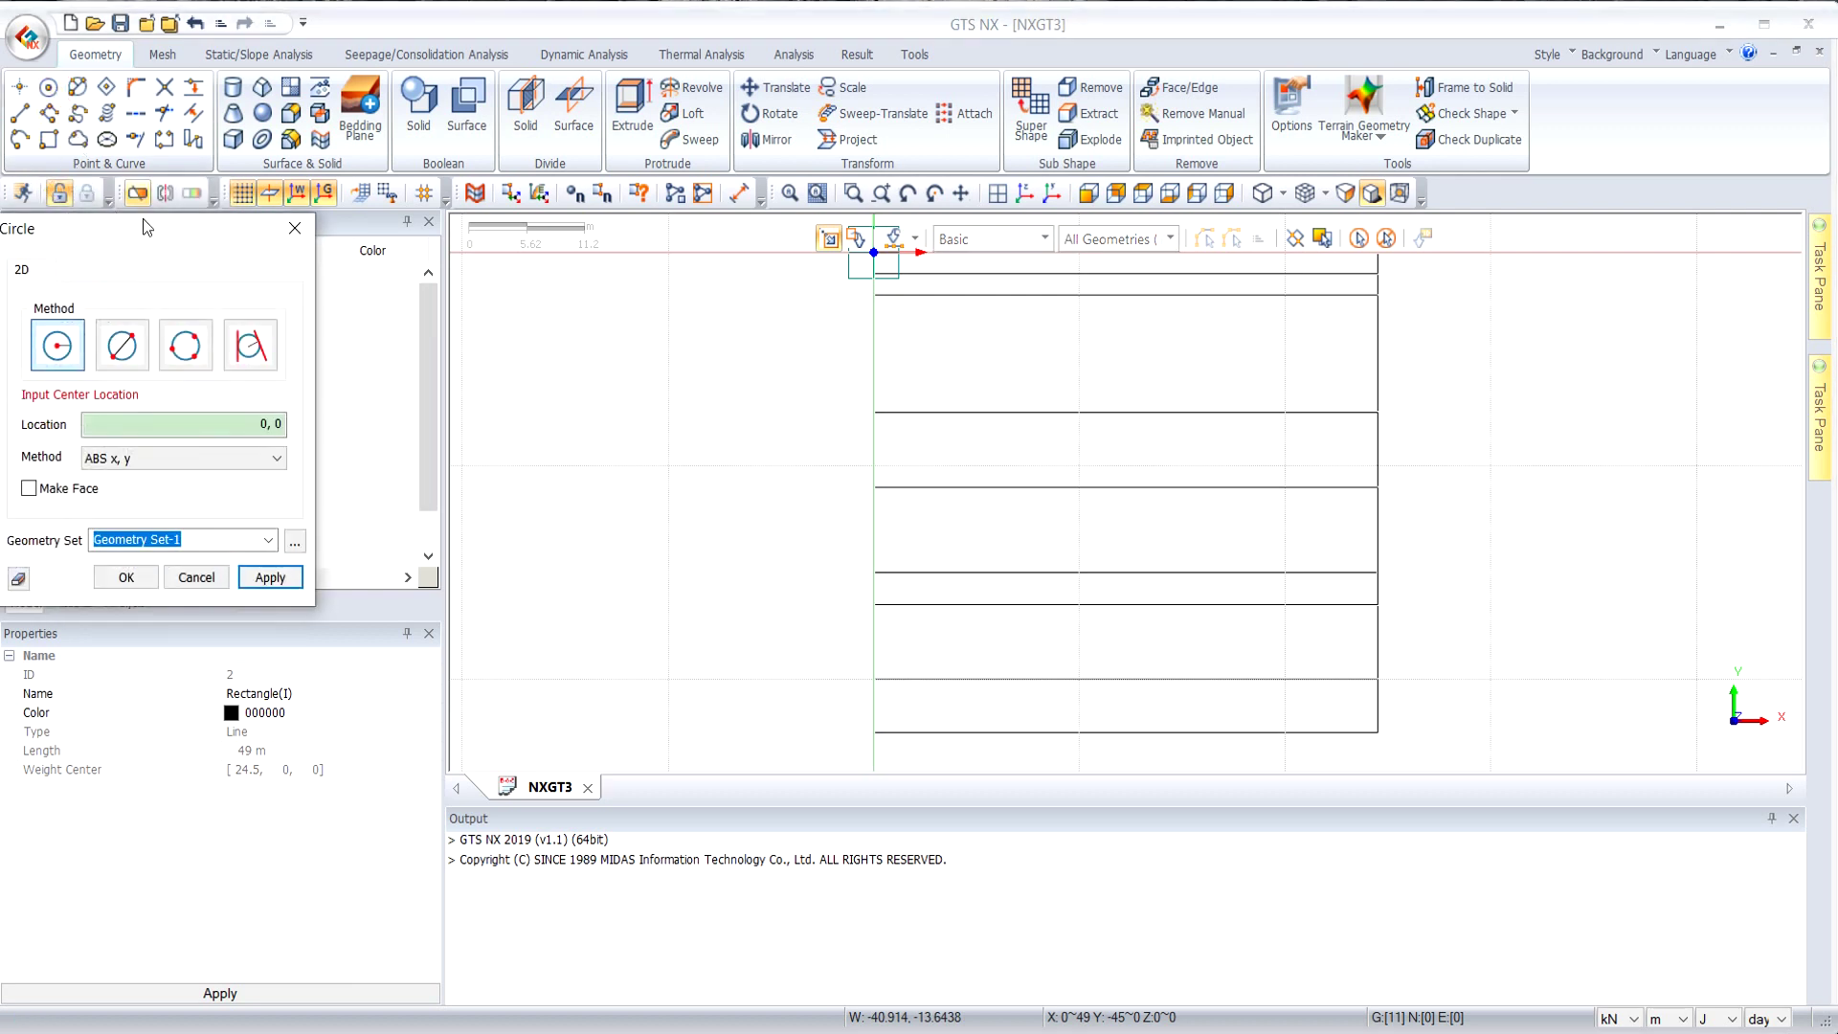
pyautogui.moveTo(160, 246); pyautogui.dragTo(334, 290)
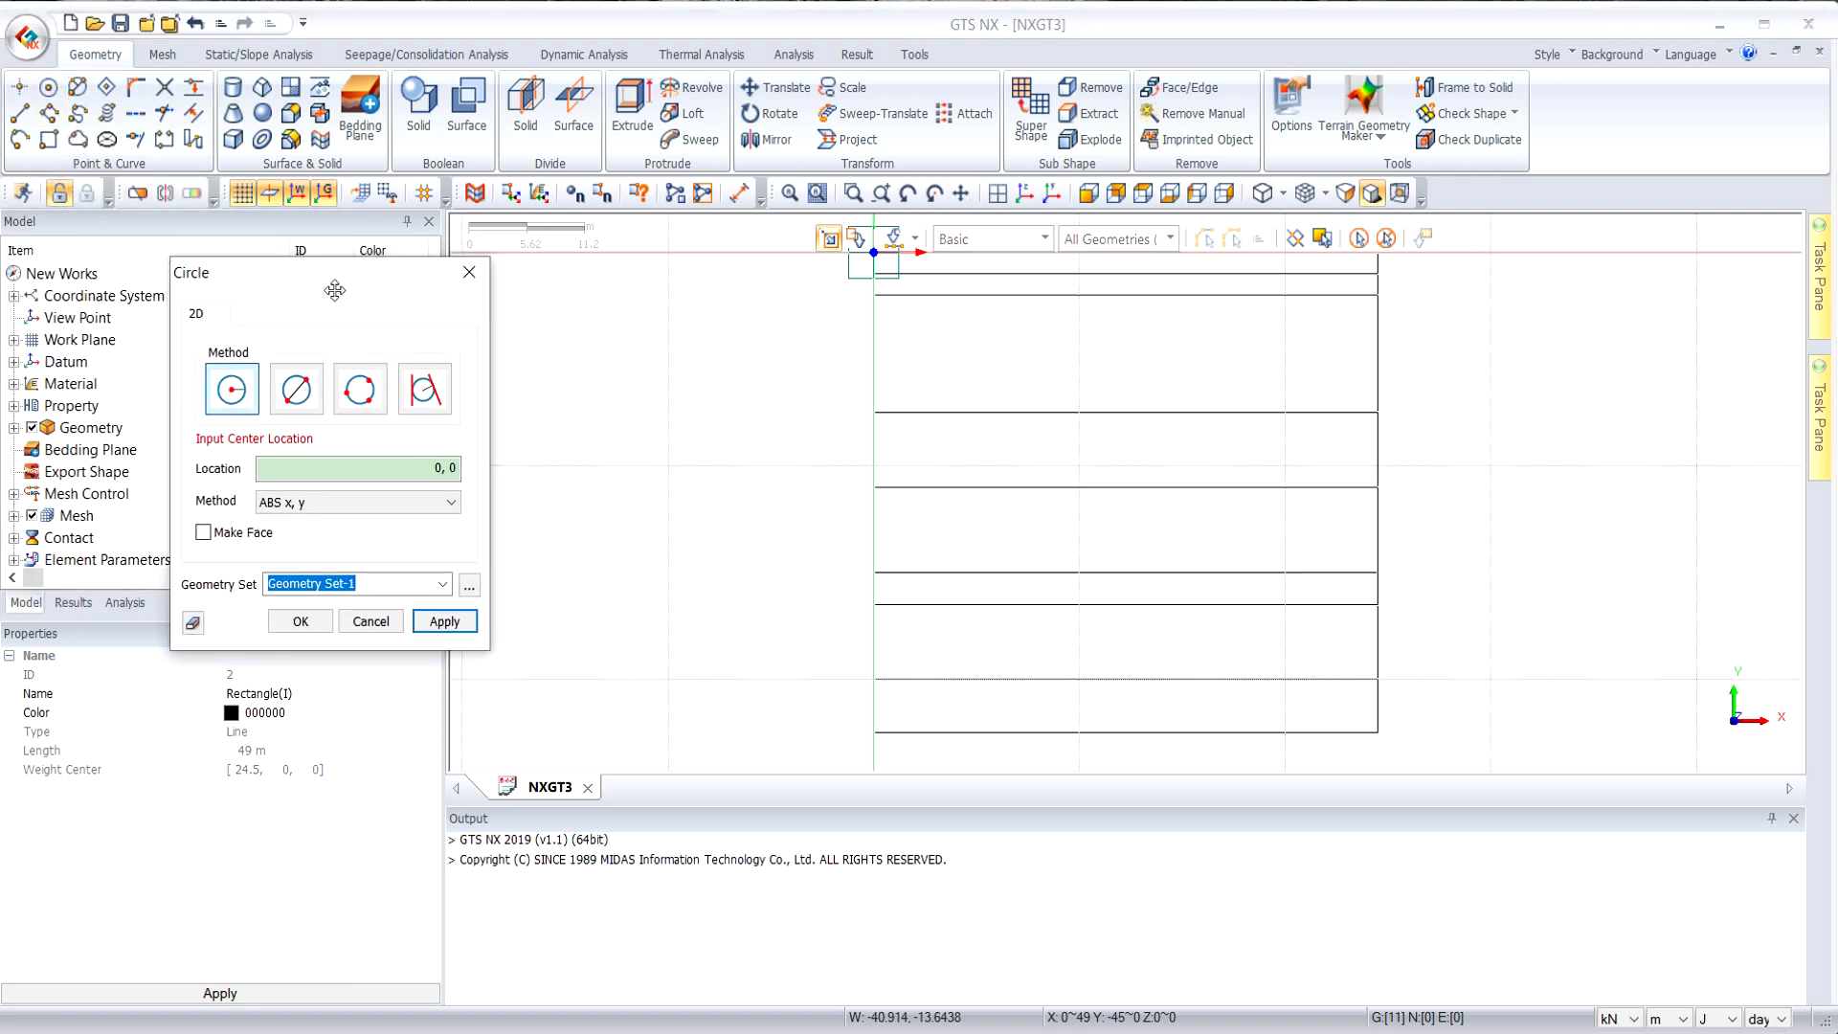
pyautogui.click(401, 463)
pyautogui.write('24.5 ')
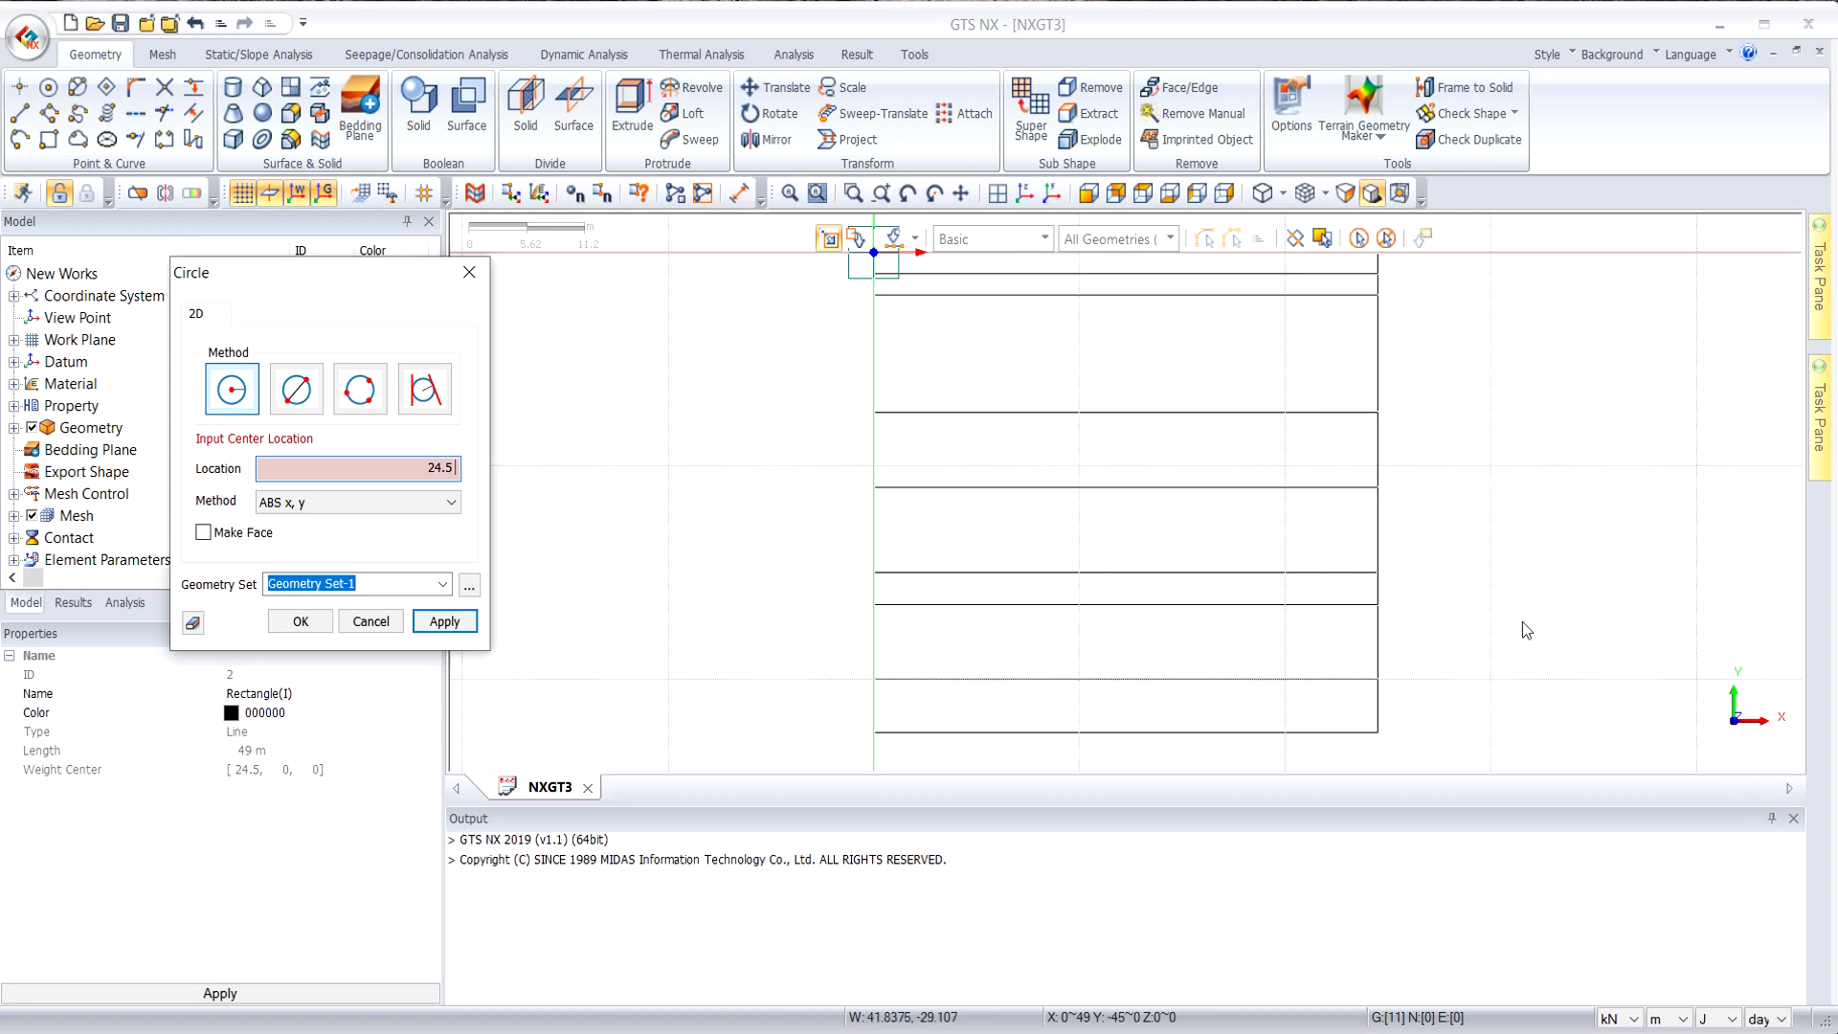
pyautogui.write(' -22')
pyautogui.click(373, 580)
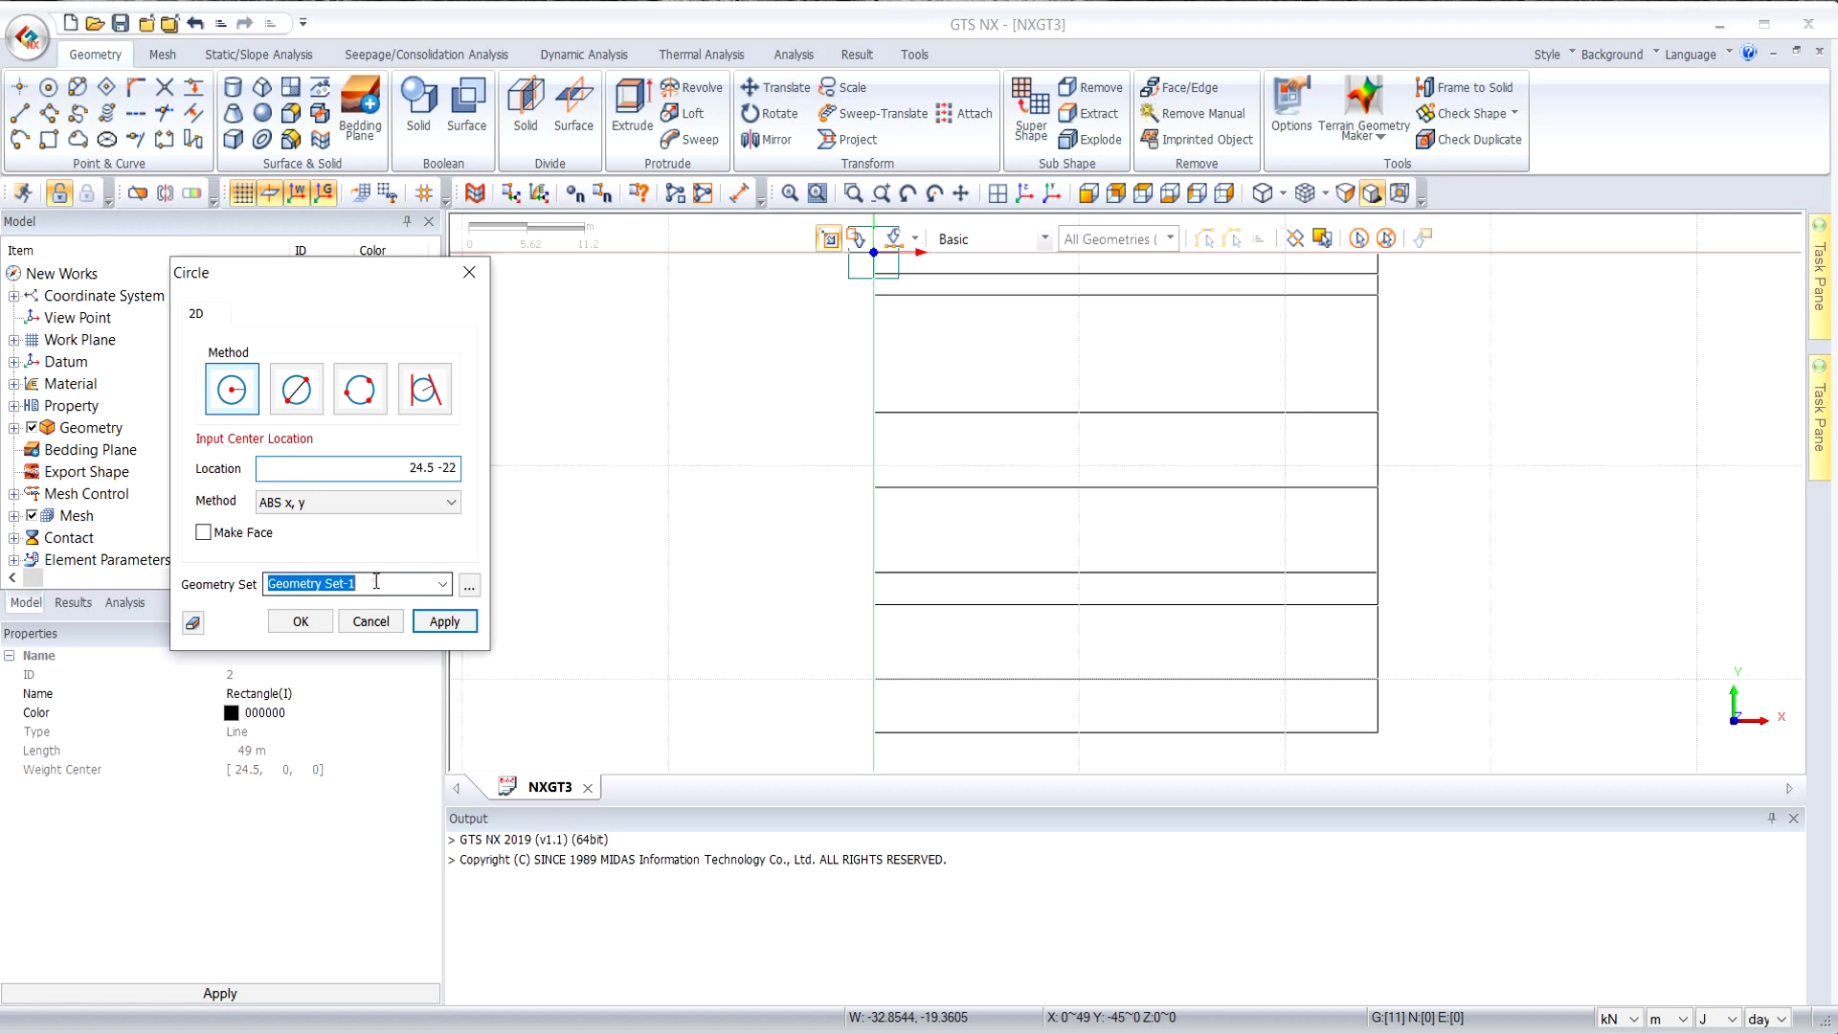
pyautogui.write('Túnel')
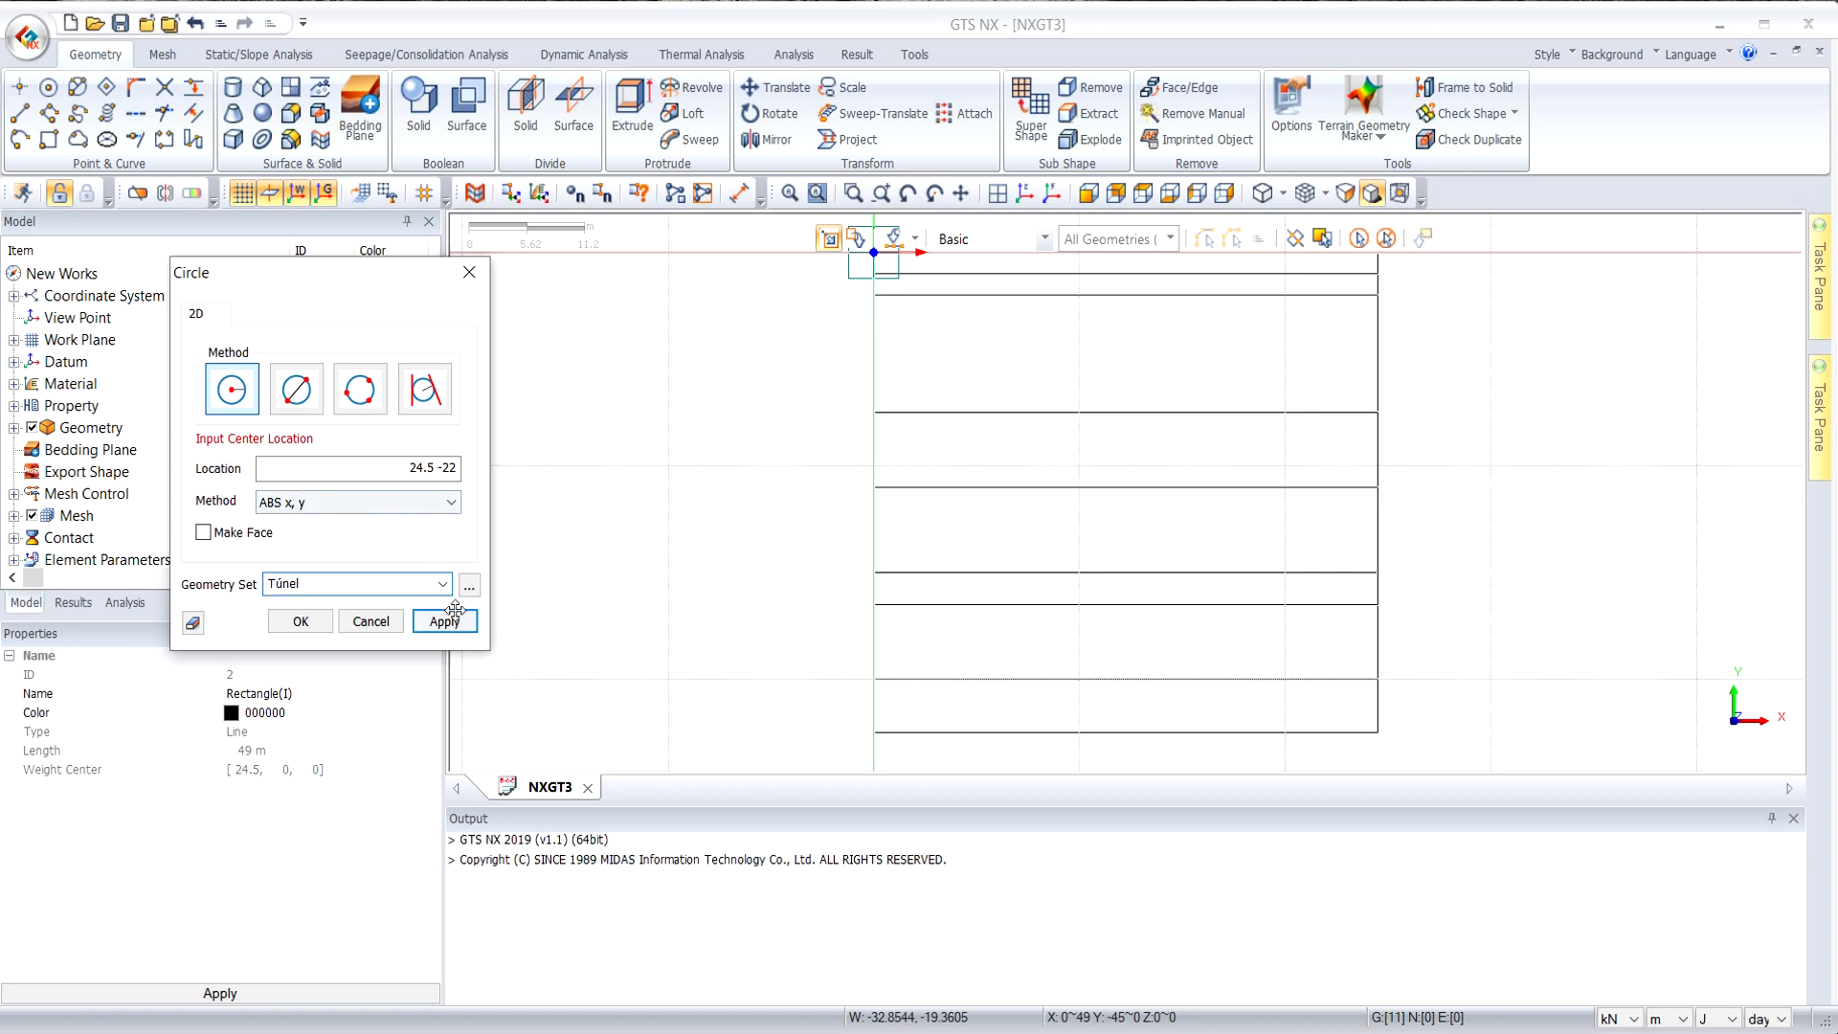
pyautogui.click(445, 620)
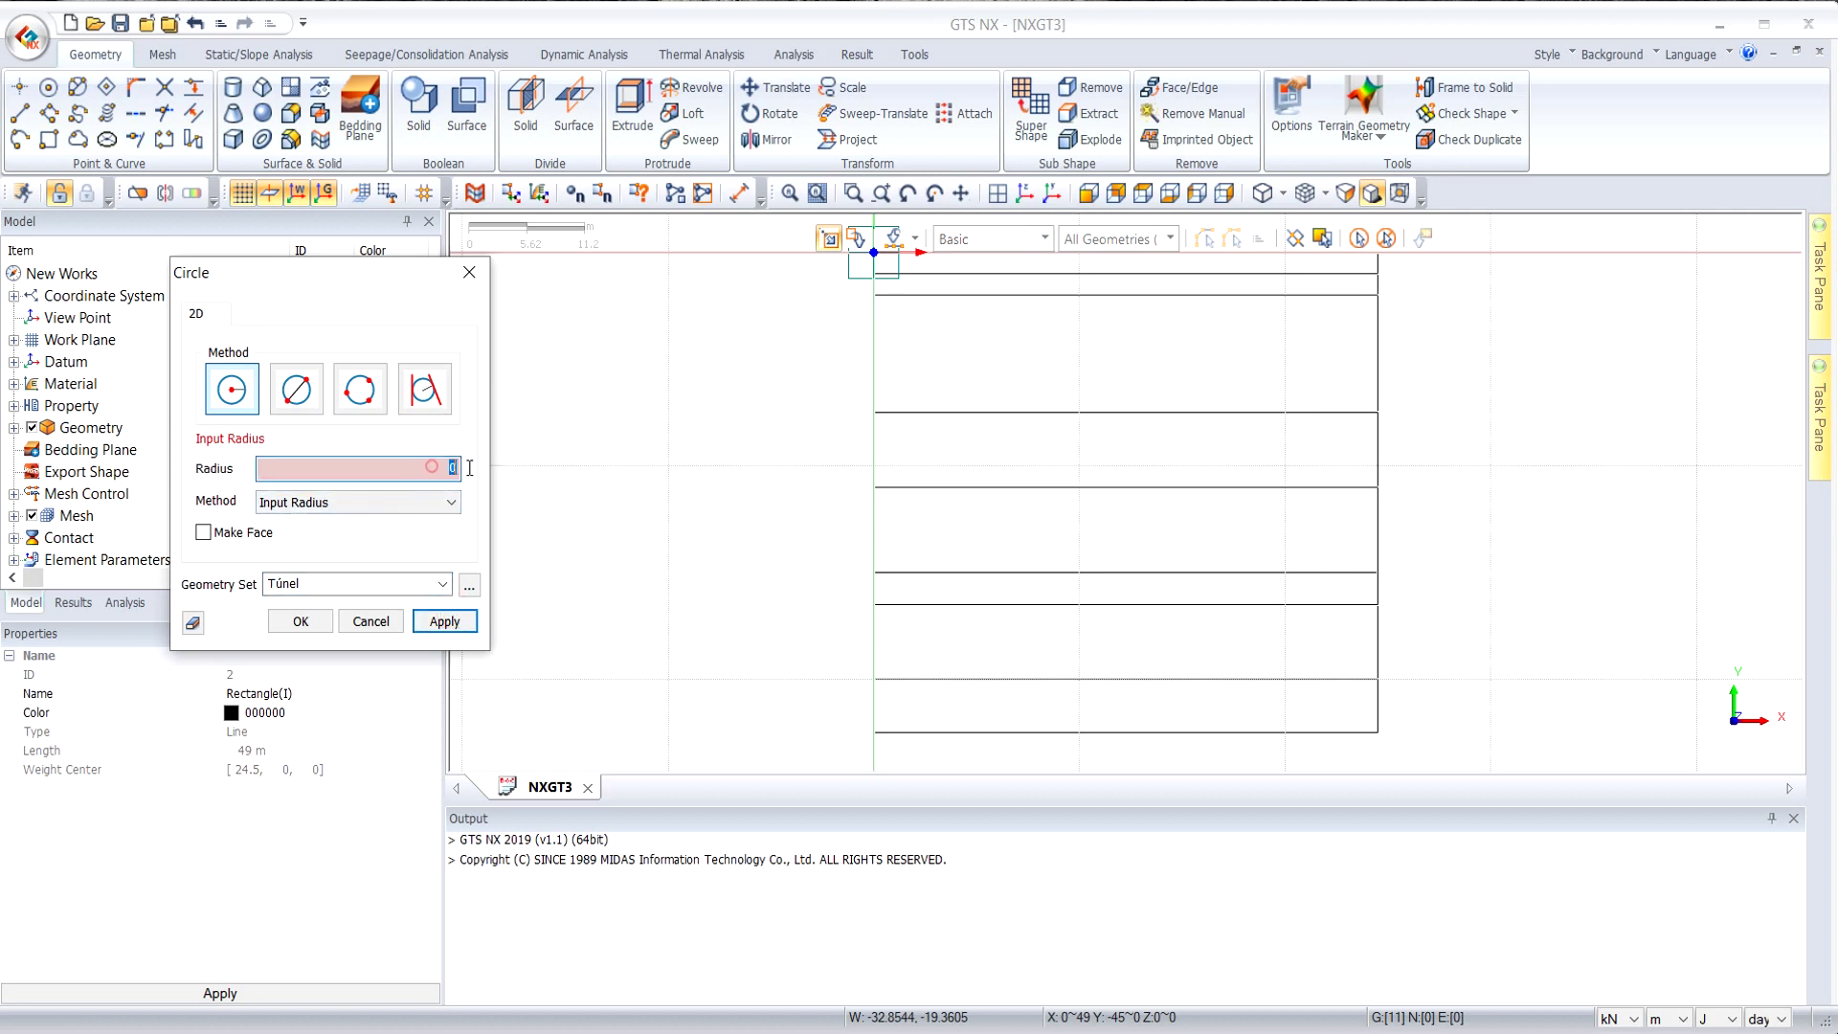
pyautogui.write('3.5')
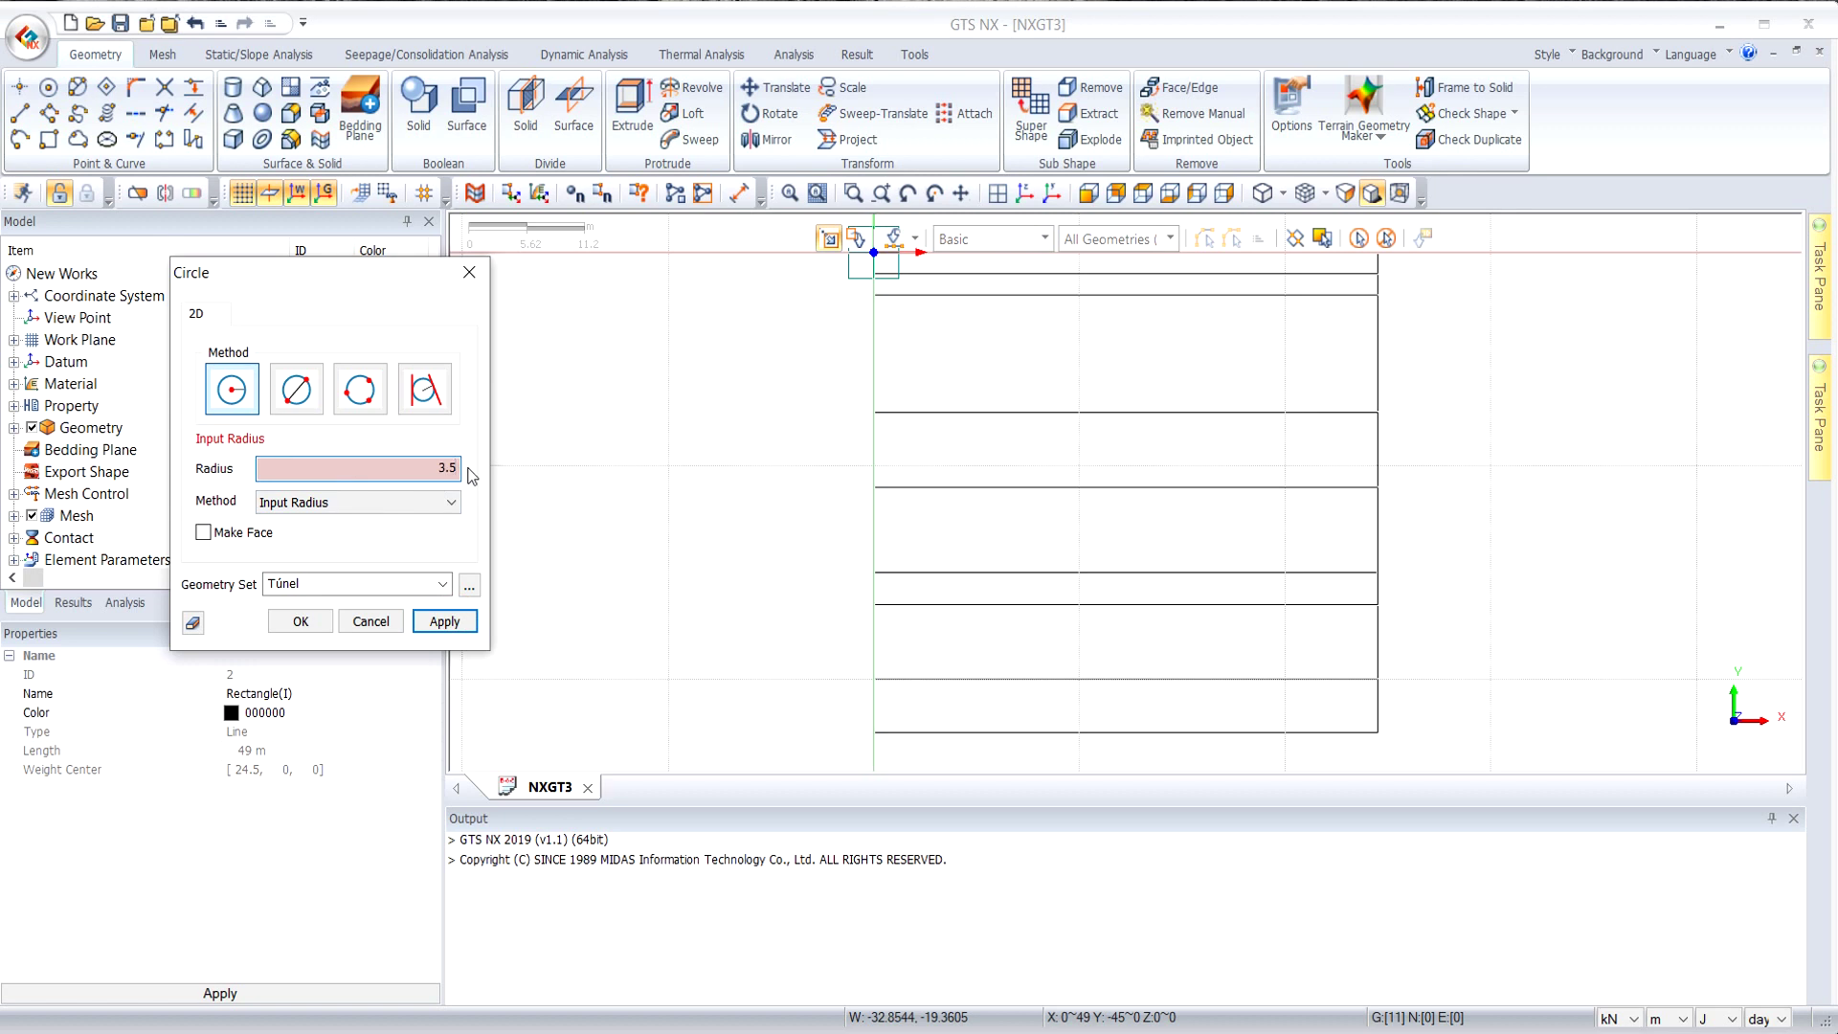
pyautogui.click(299, 621)
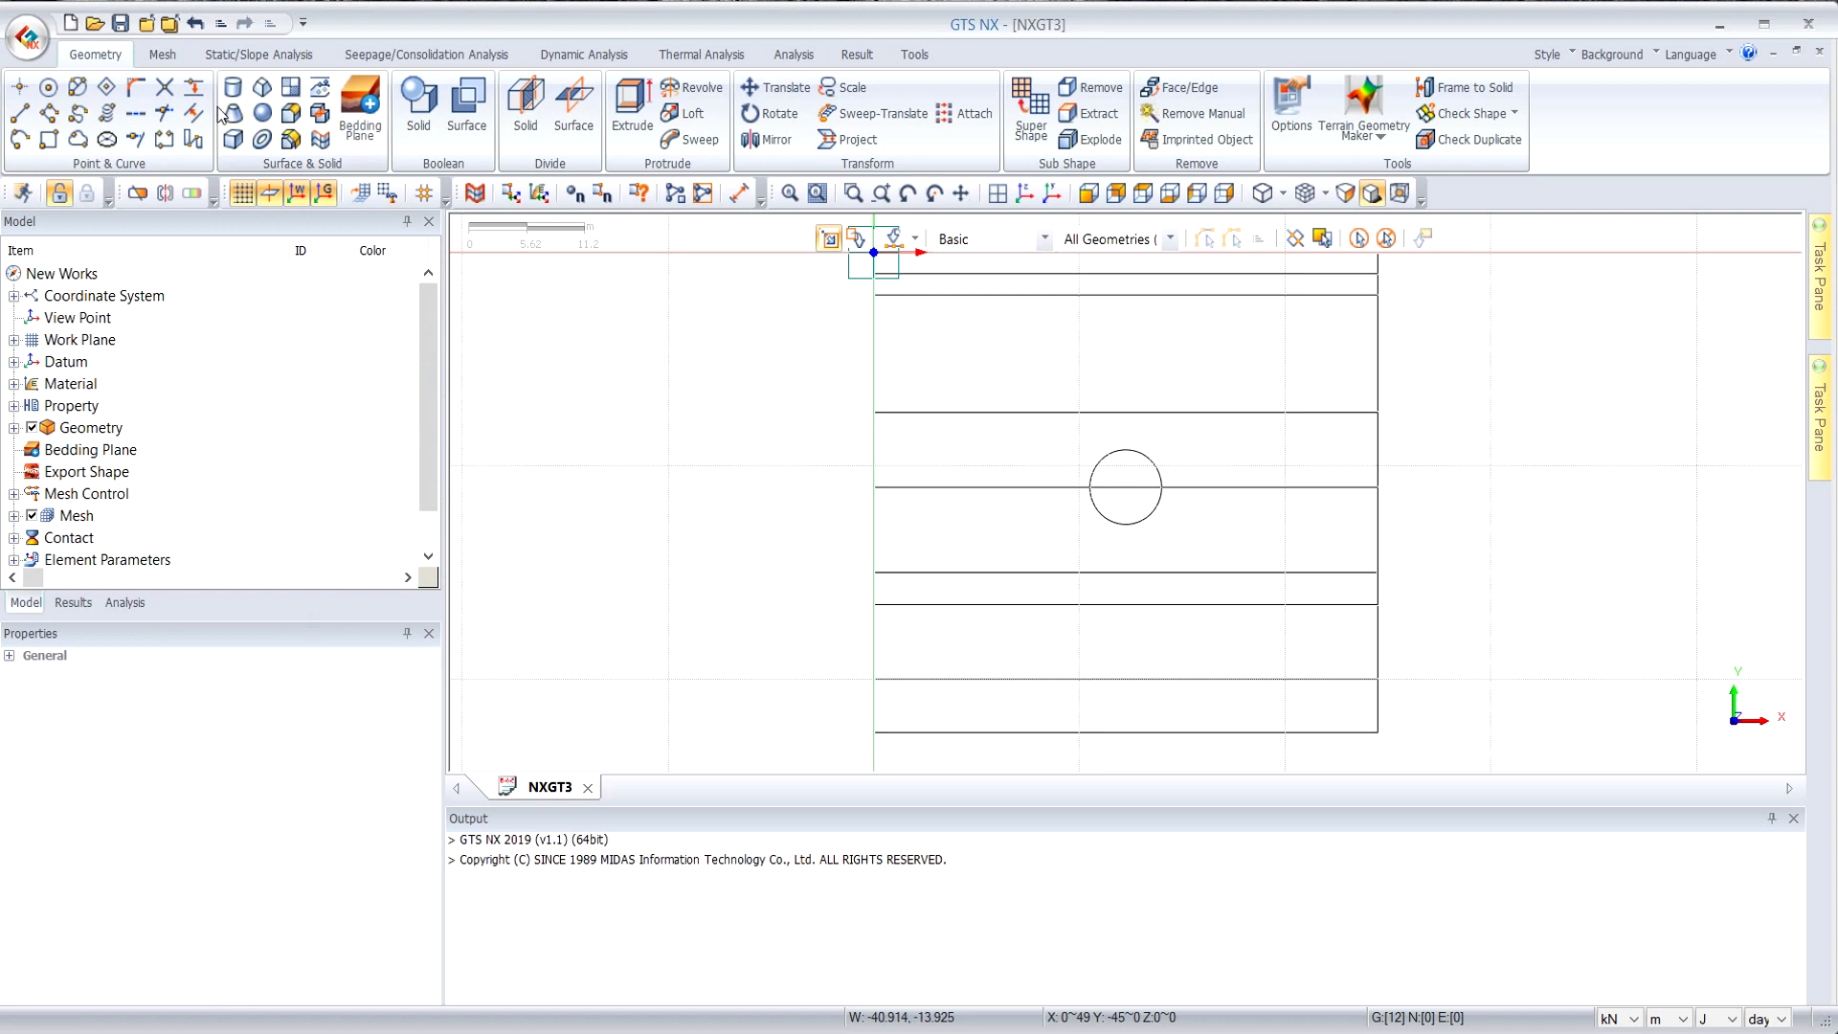
# Intersect all the rectangle edges, layer lines and the tunnel circle with one another, using the Túnel geometry set.
pyautogui.click(178, 97)
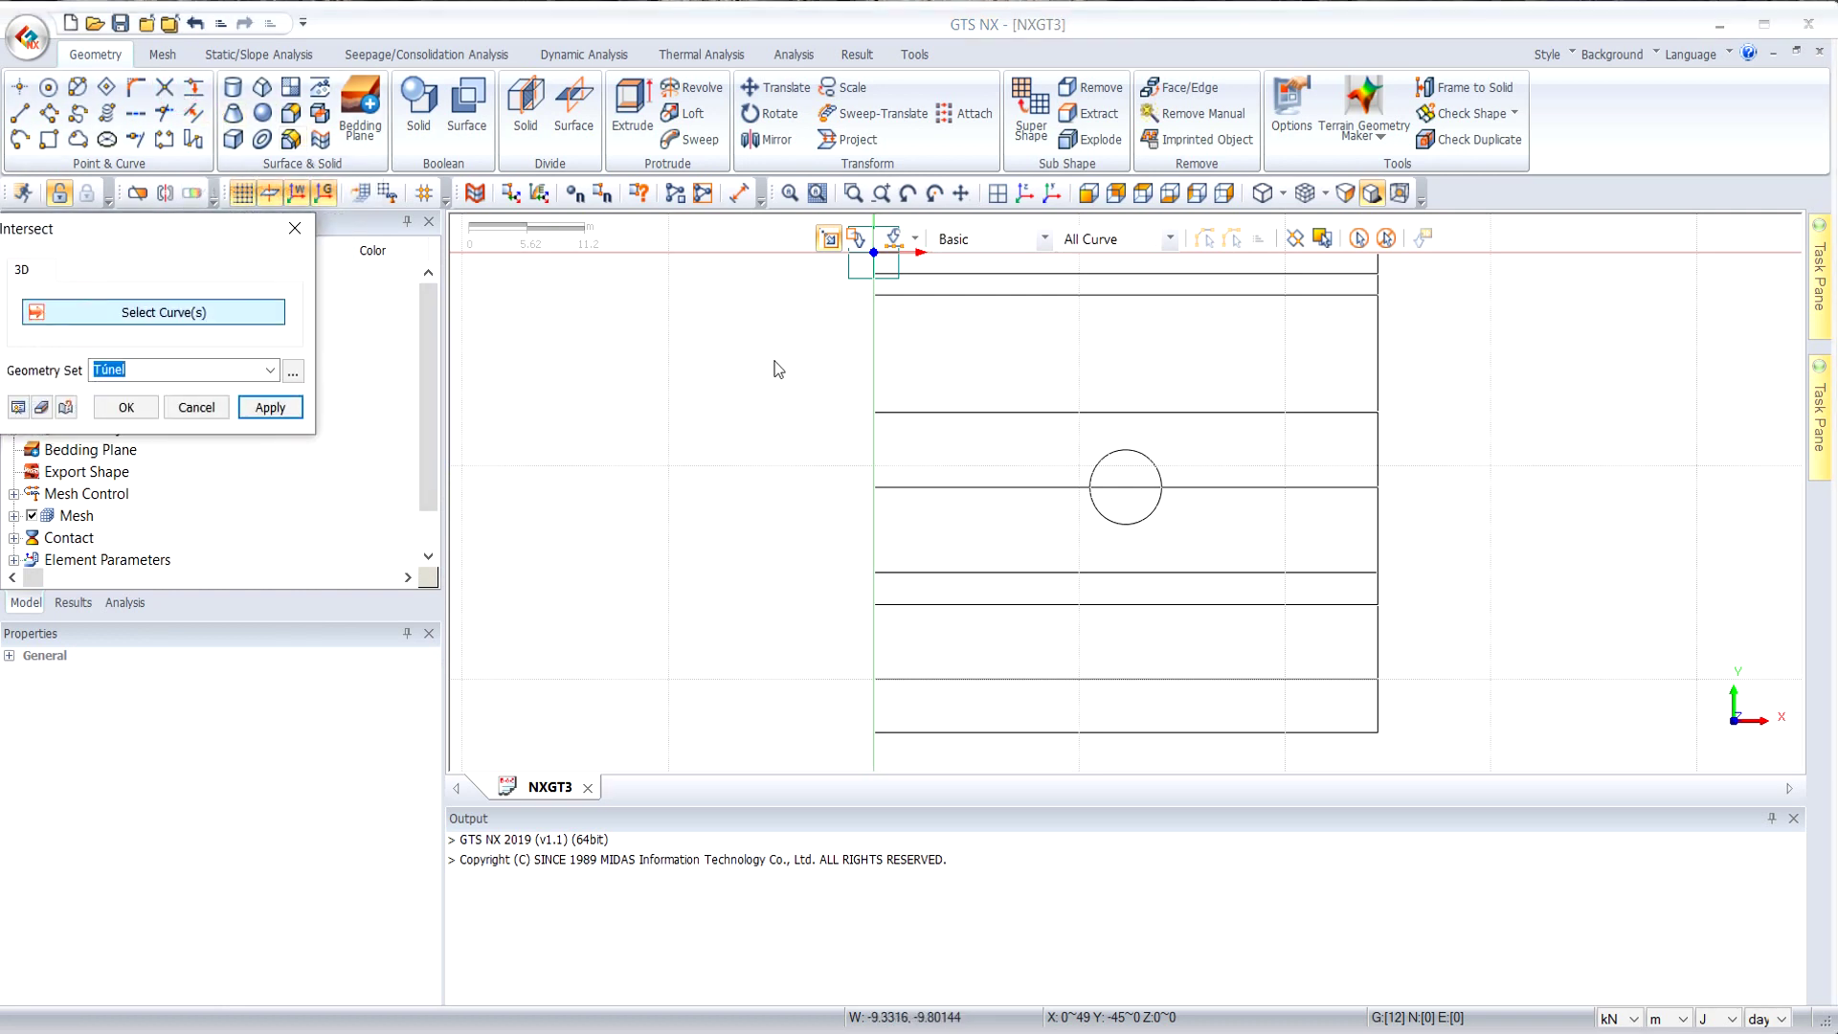
pyautogui.click(871, 372)
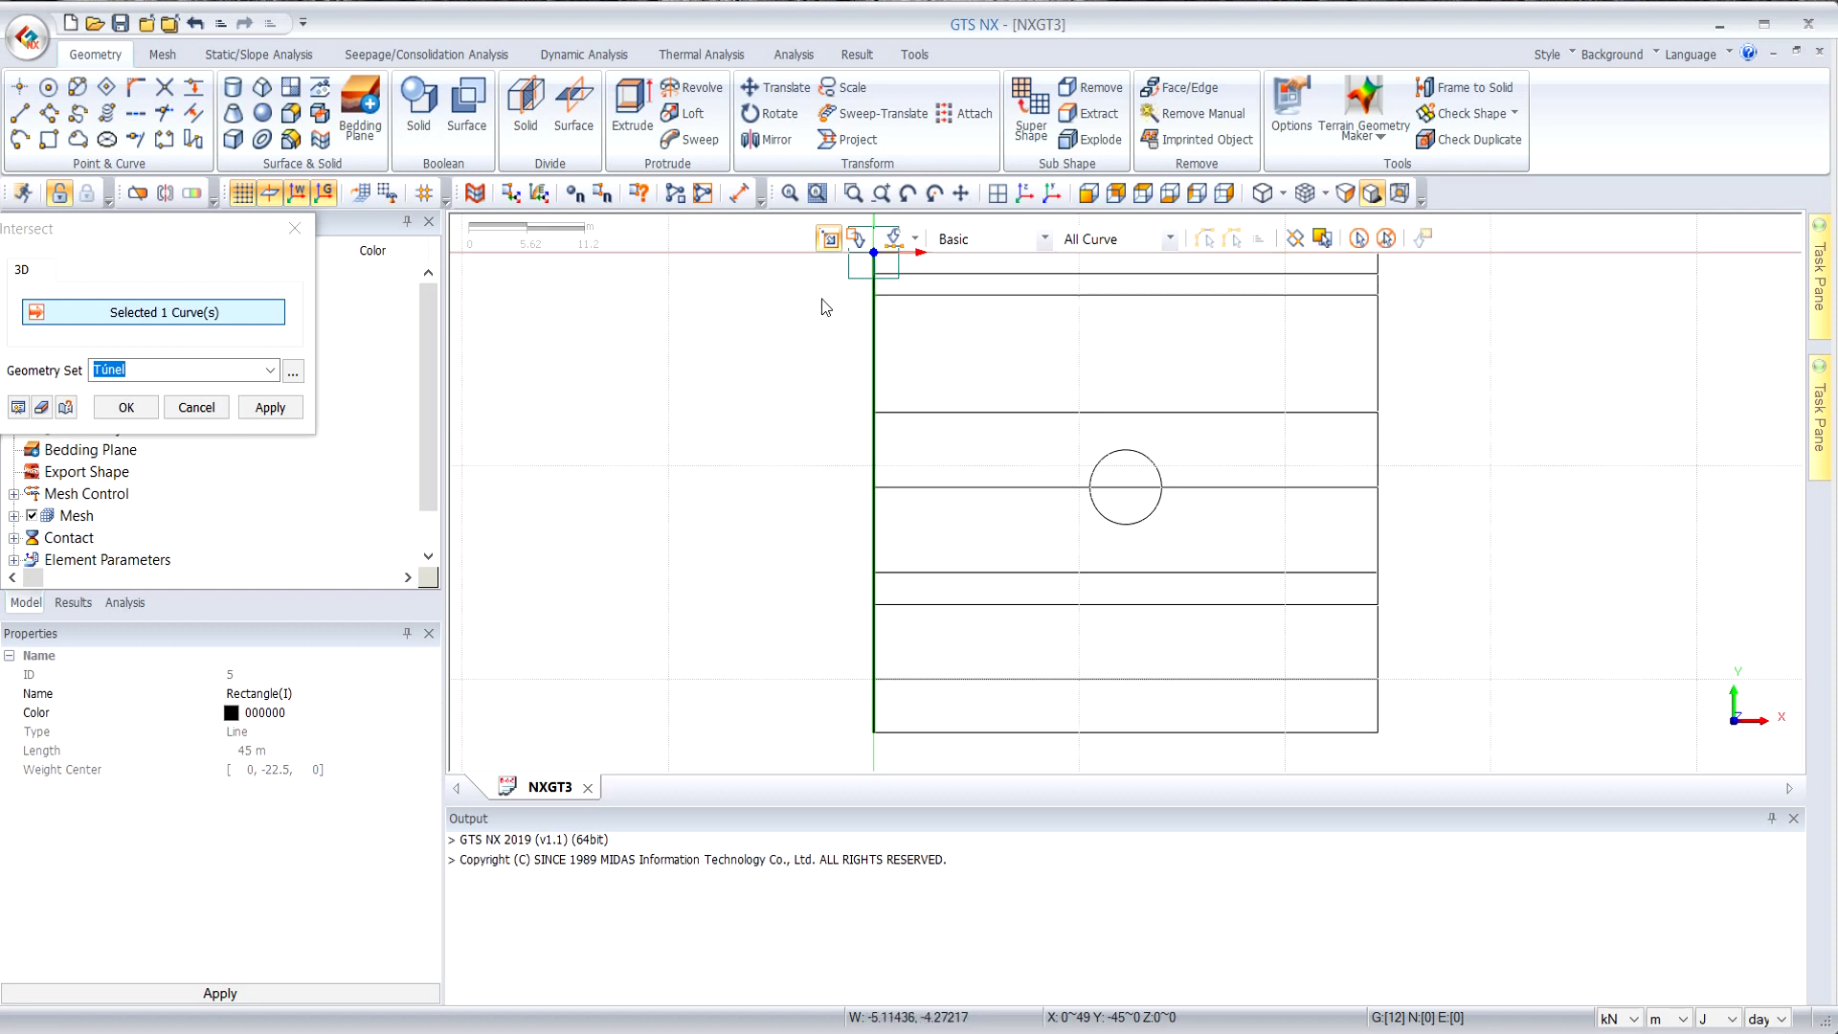
pyautogui.click(135, 411)
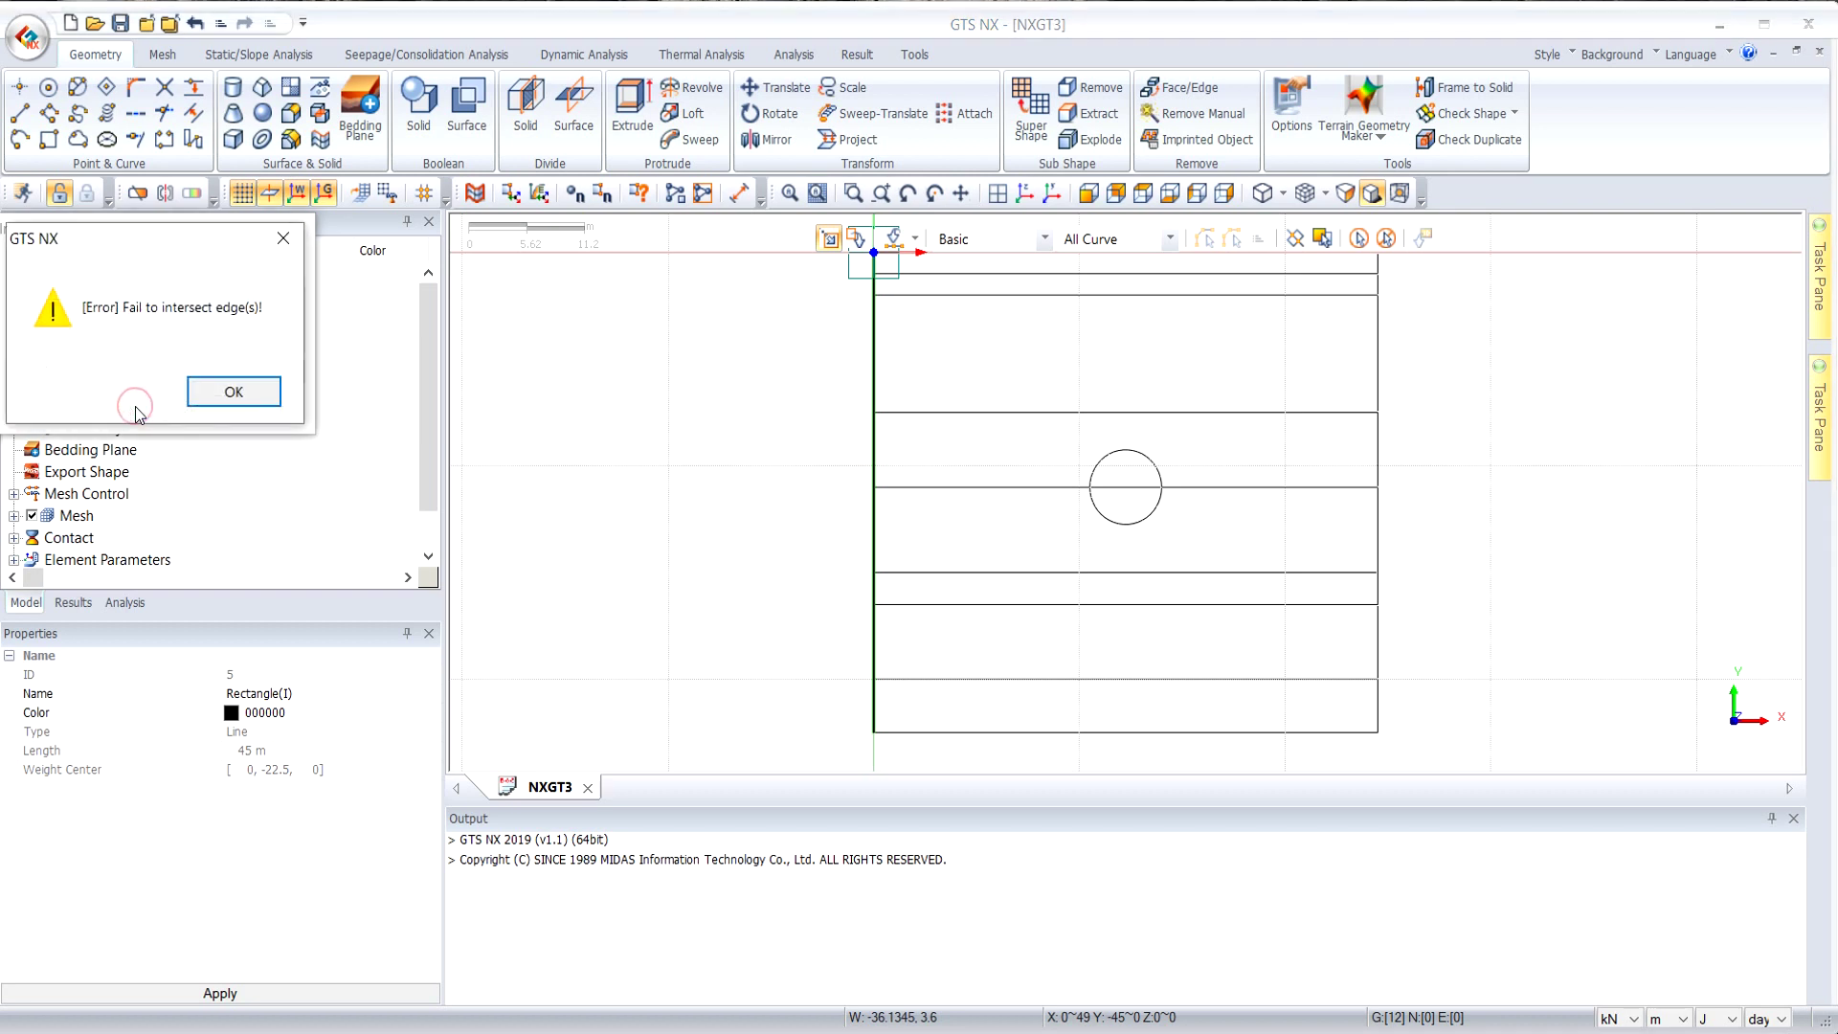
pyautogui.click(232, 391)
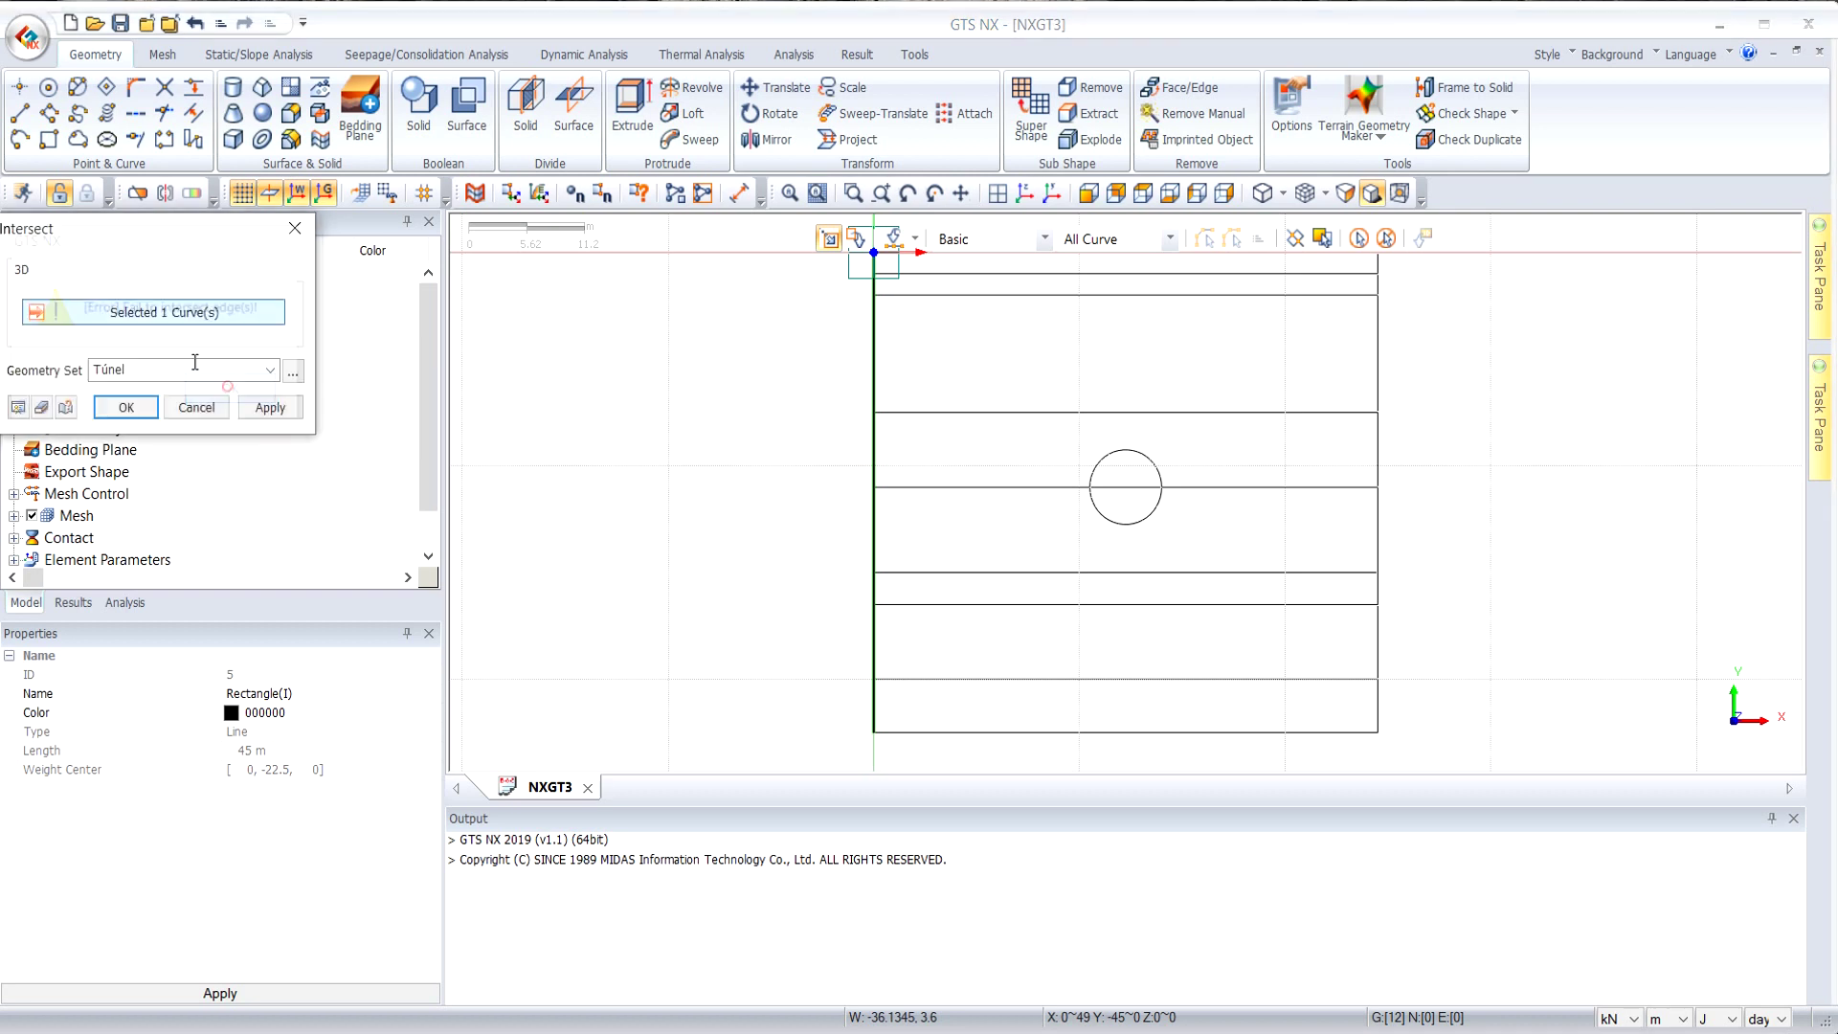
pyautogui.click(1359, 237)
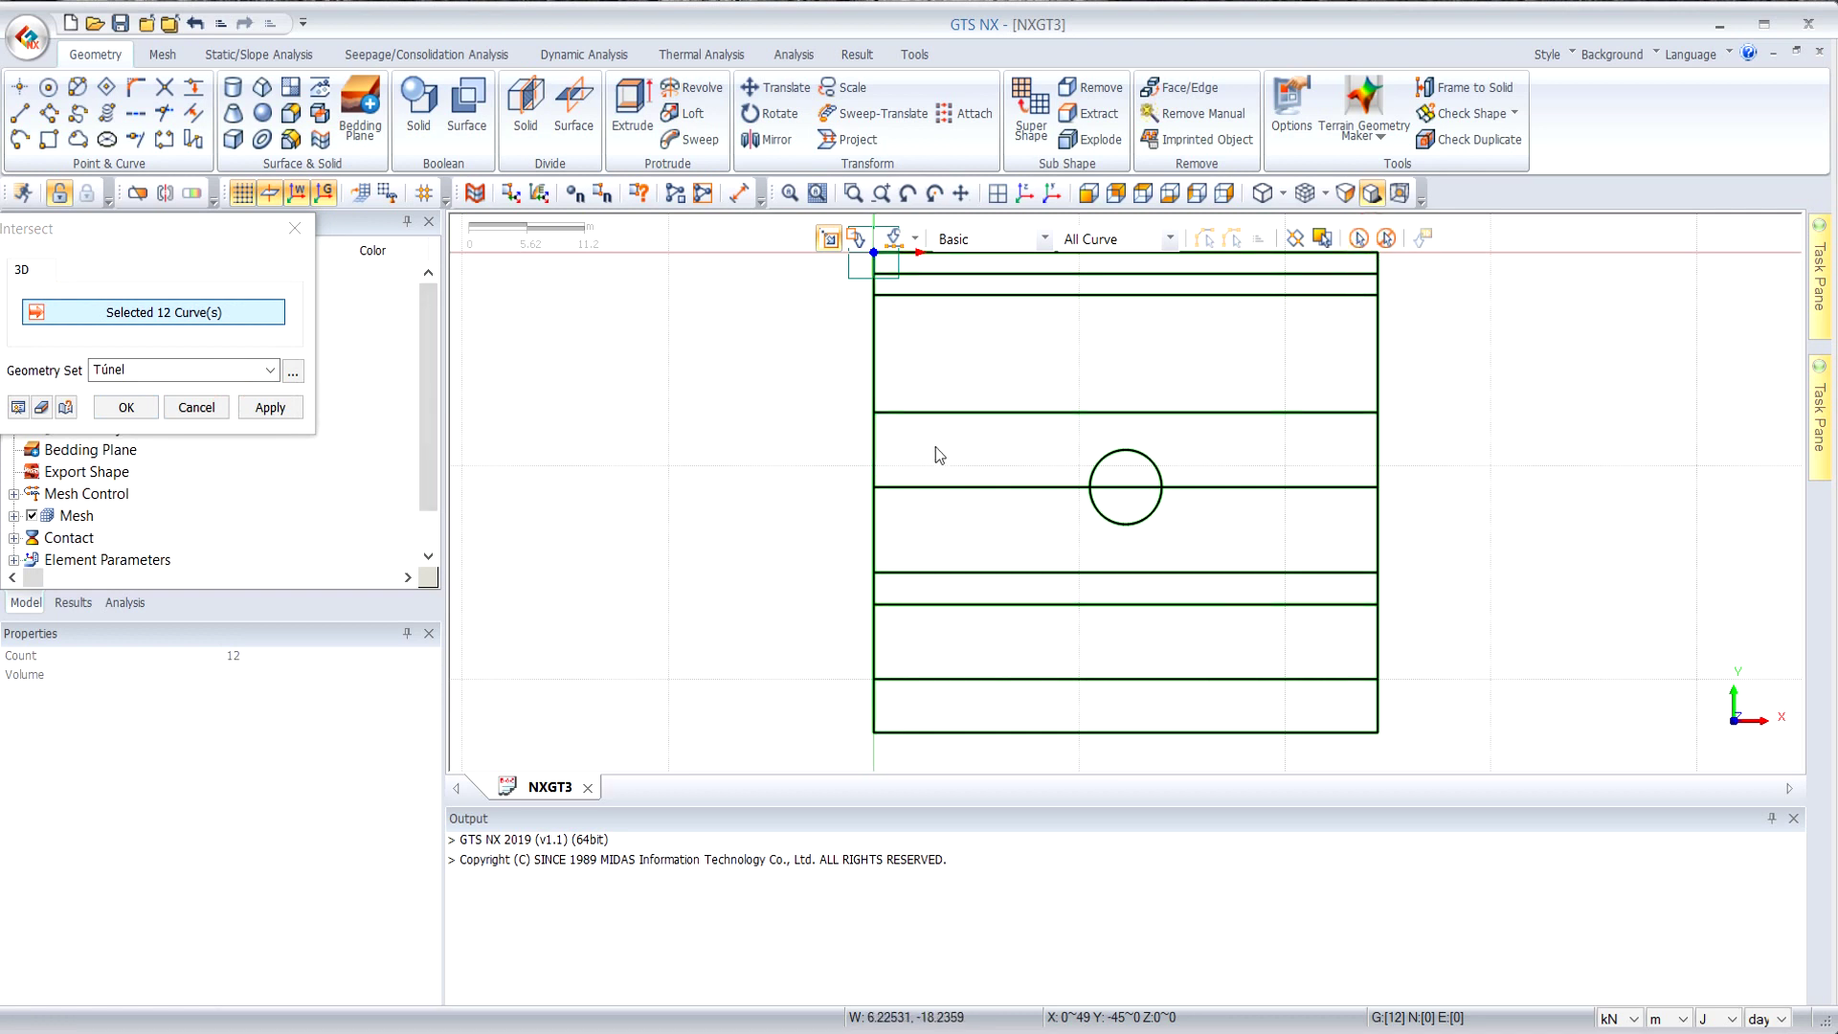
pyautogui.click(126, 407)
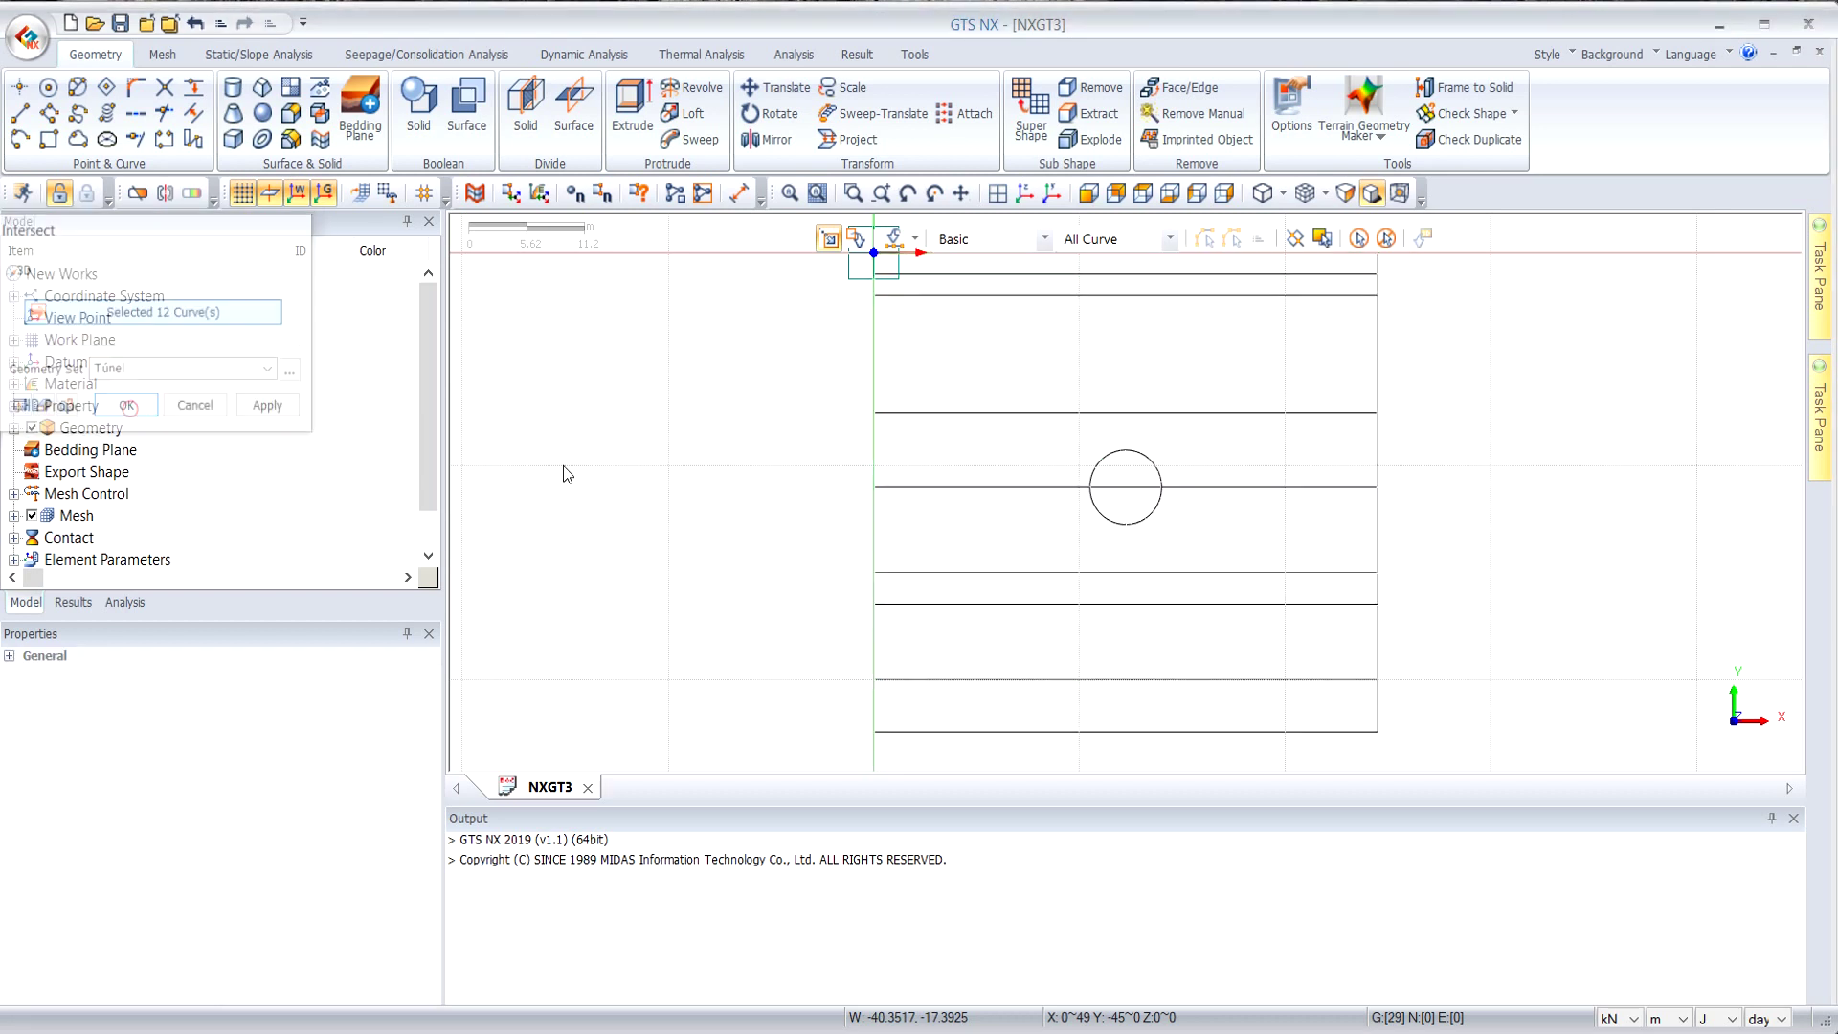
# Select the edges enclosing the soil layer at the tunnel's upper half to check how the curves are split.
pyautogui.click(874, 450)
pyautogui.moveTo(809, 378); pyautogui.dragTo(1473, 508)
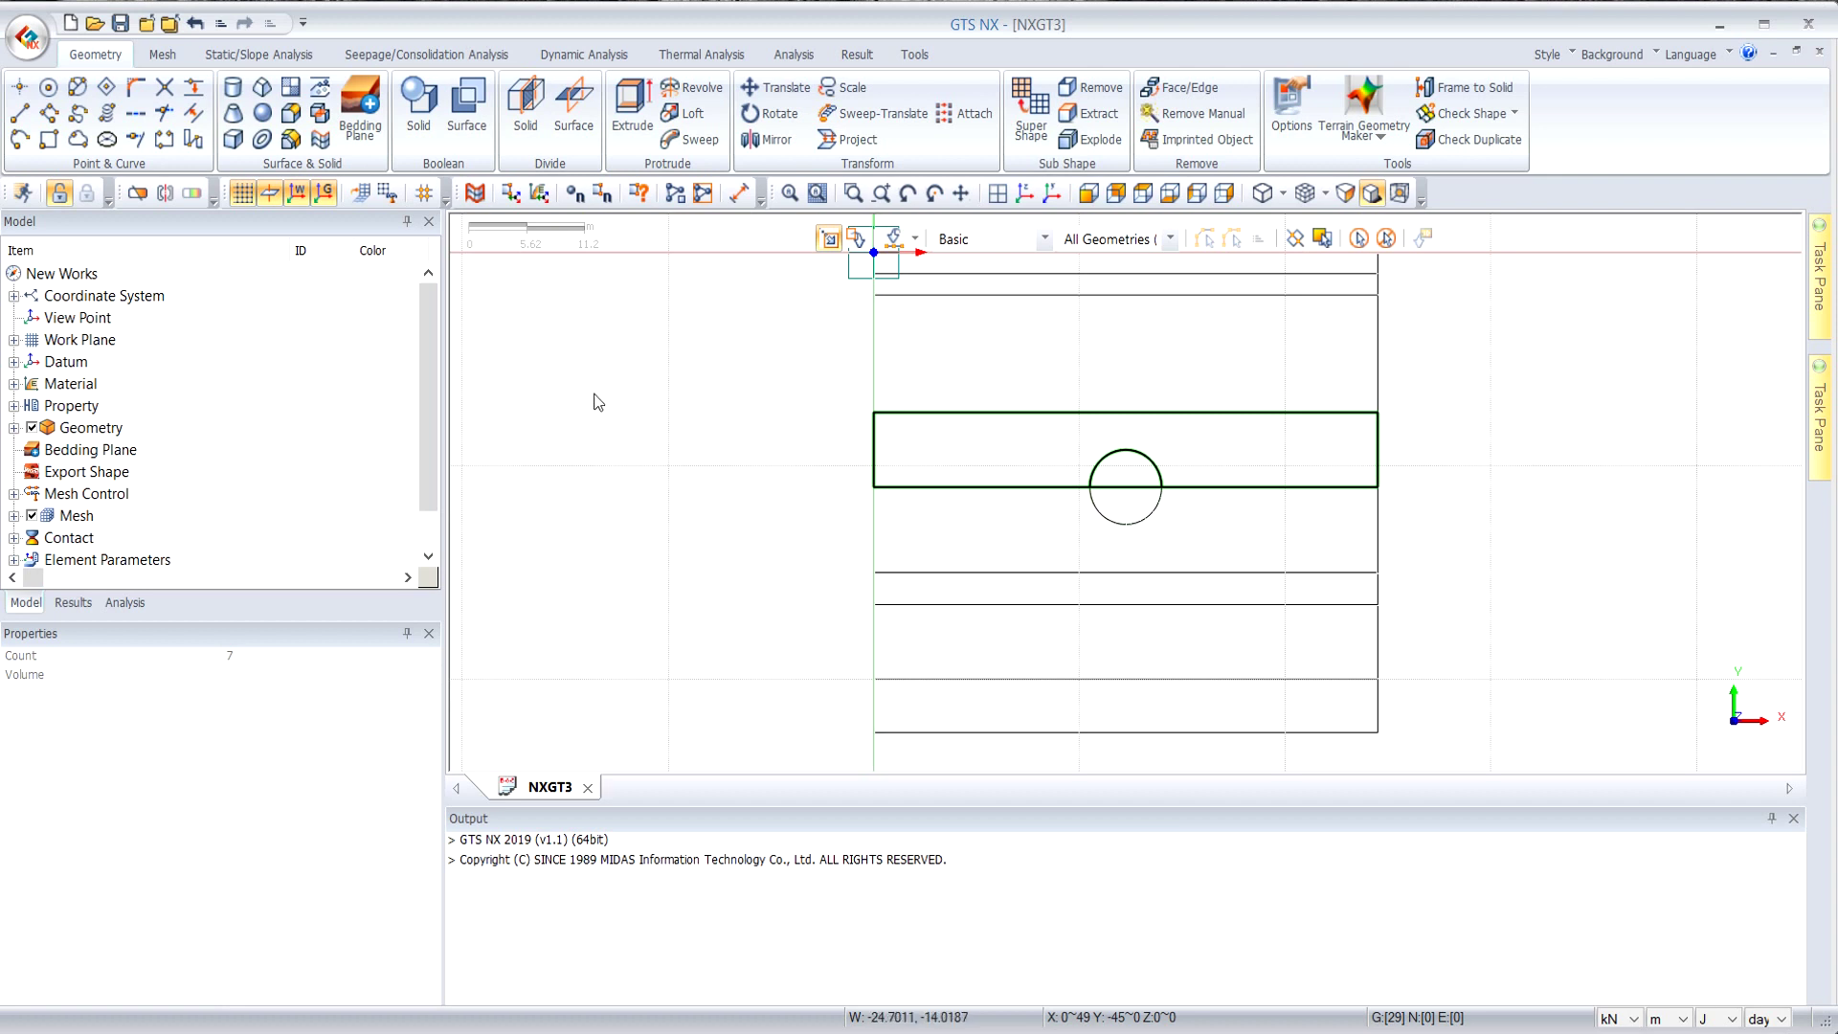
# Examine the constitutive model types offered for a new isotropic material, closing the material dialogs without creating one.
pyautogui.click(165, 57)
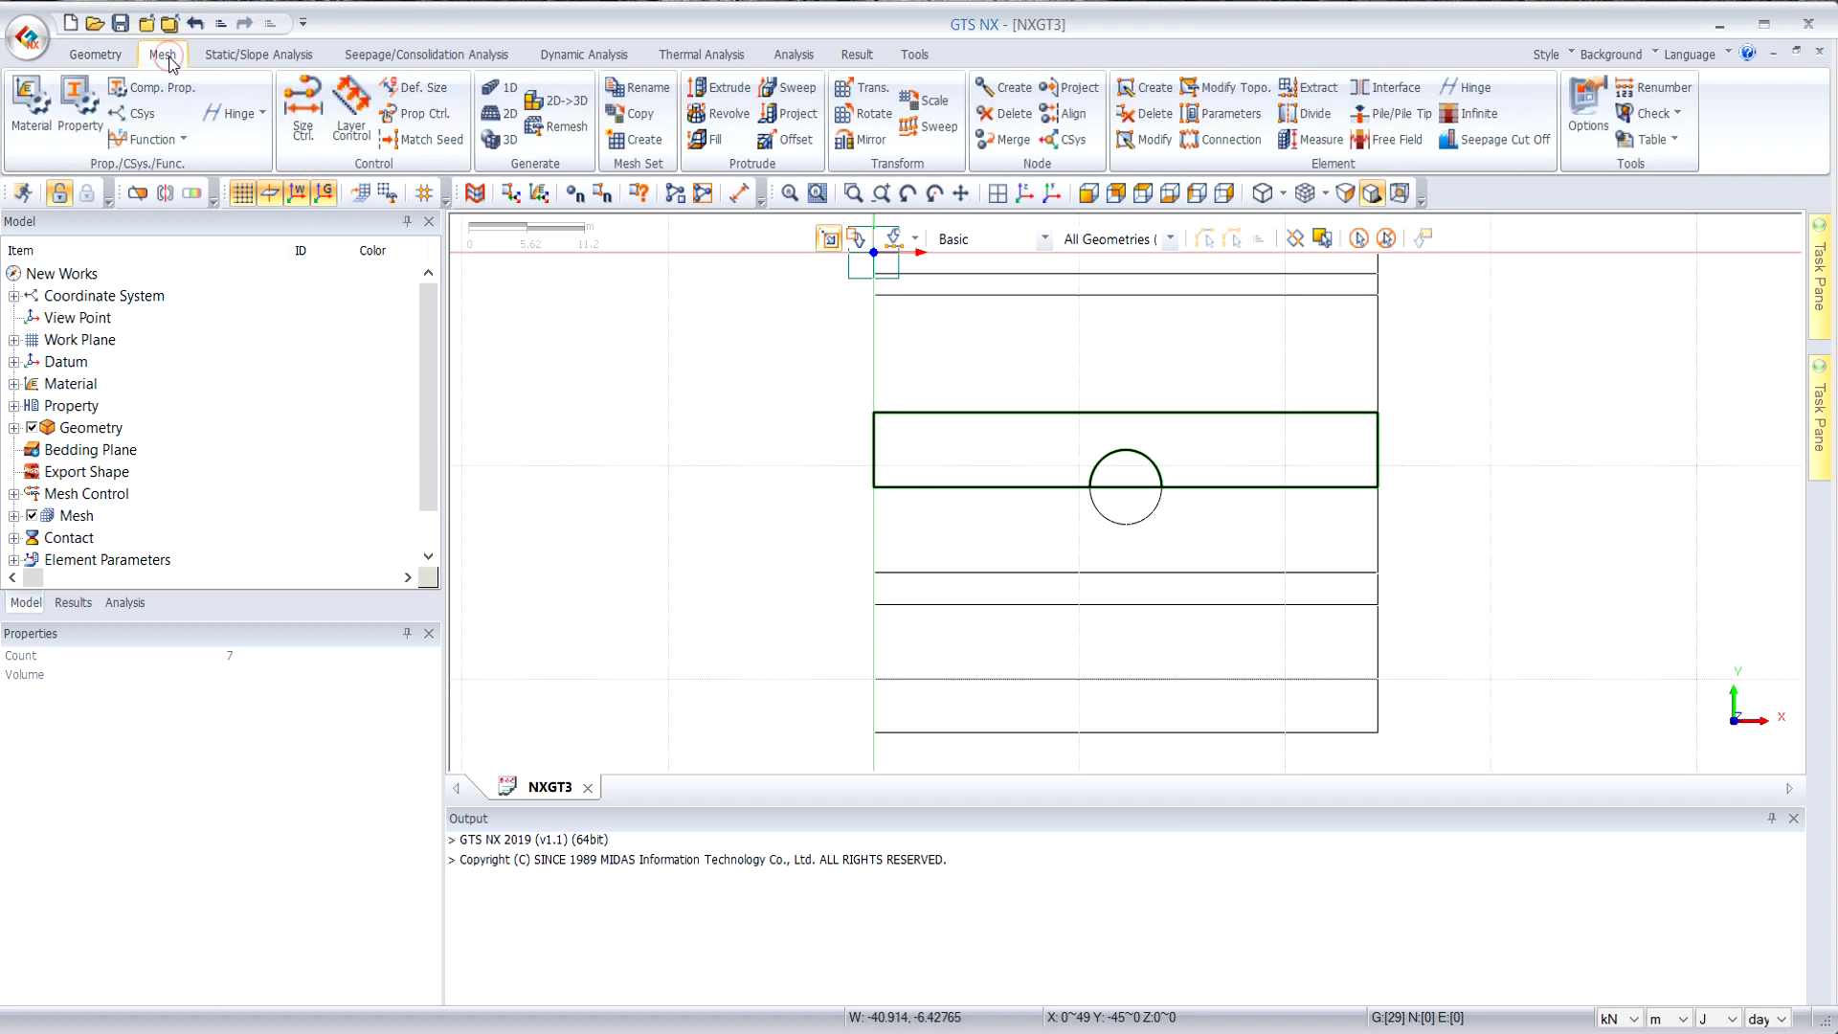
pyautogui.click(43, 102)
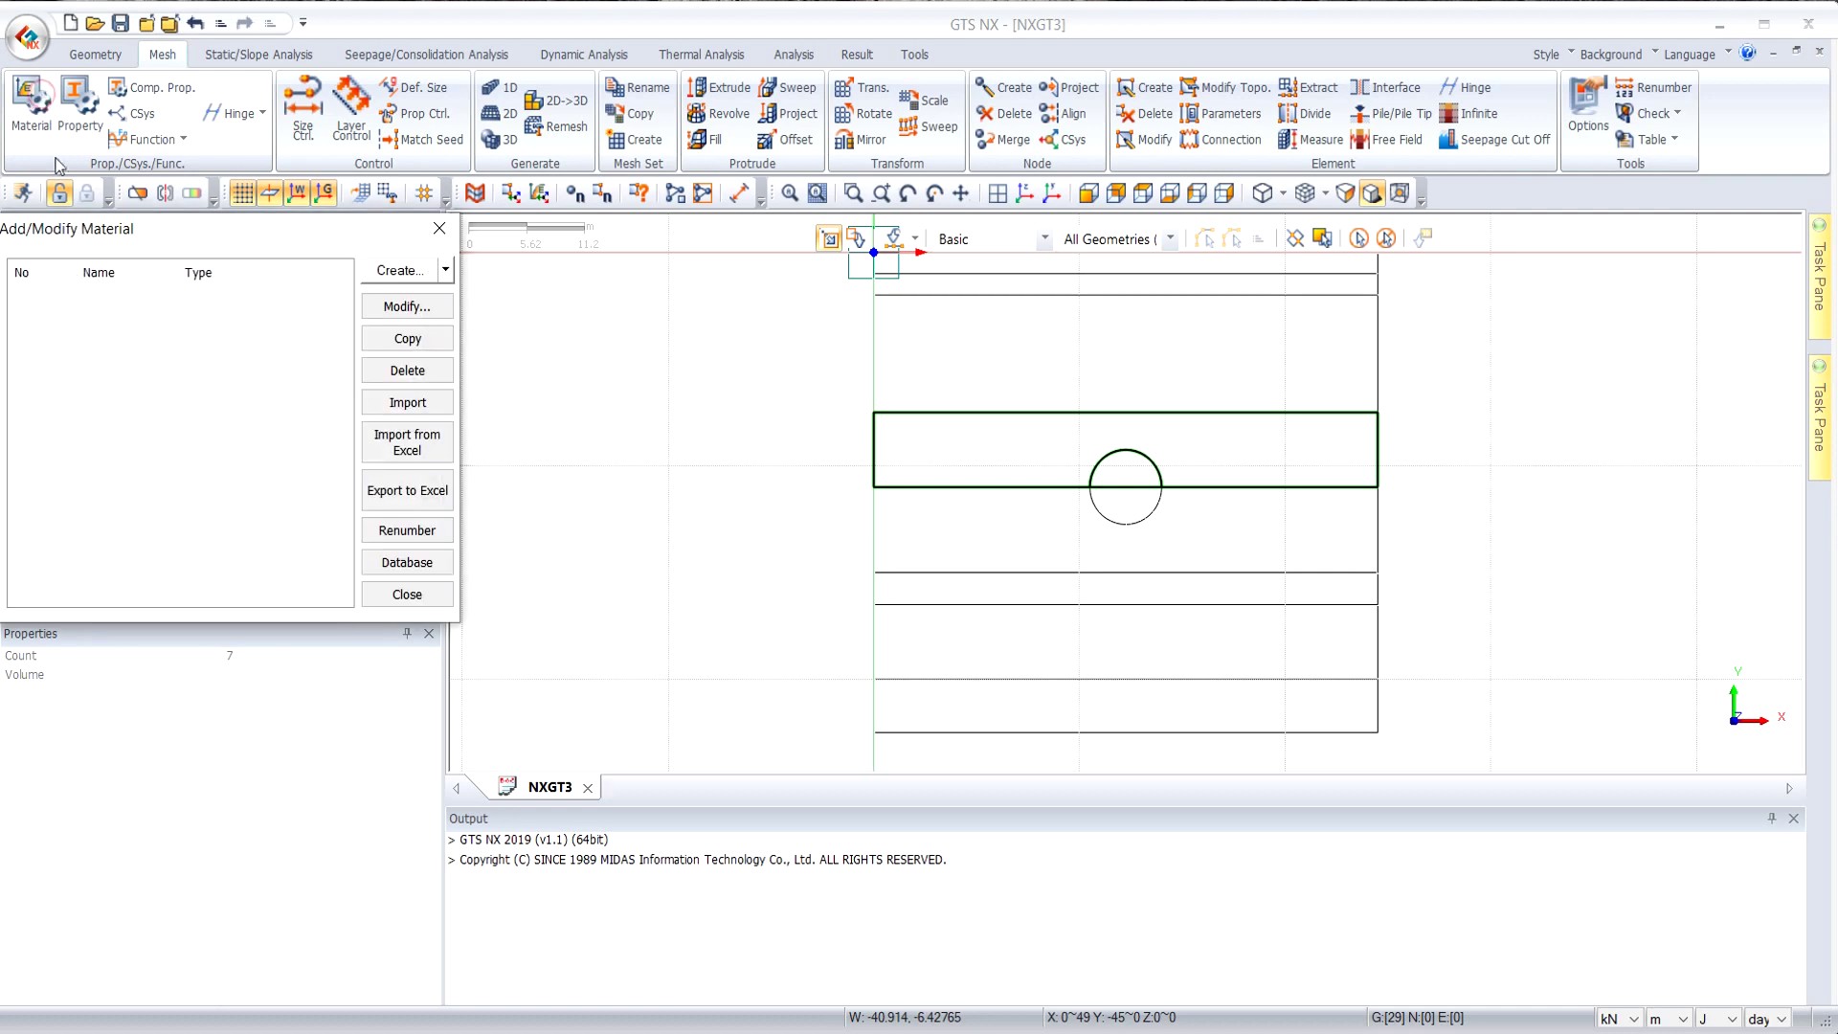
pyautogui.click(448, 269)
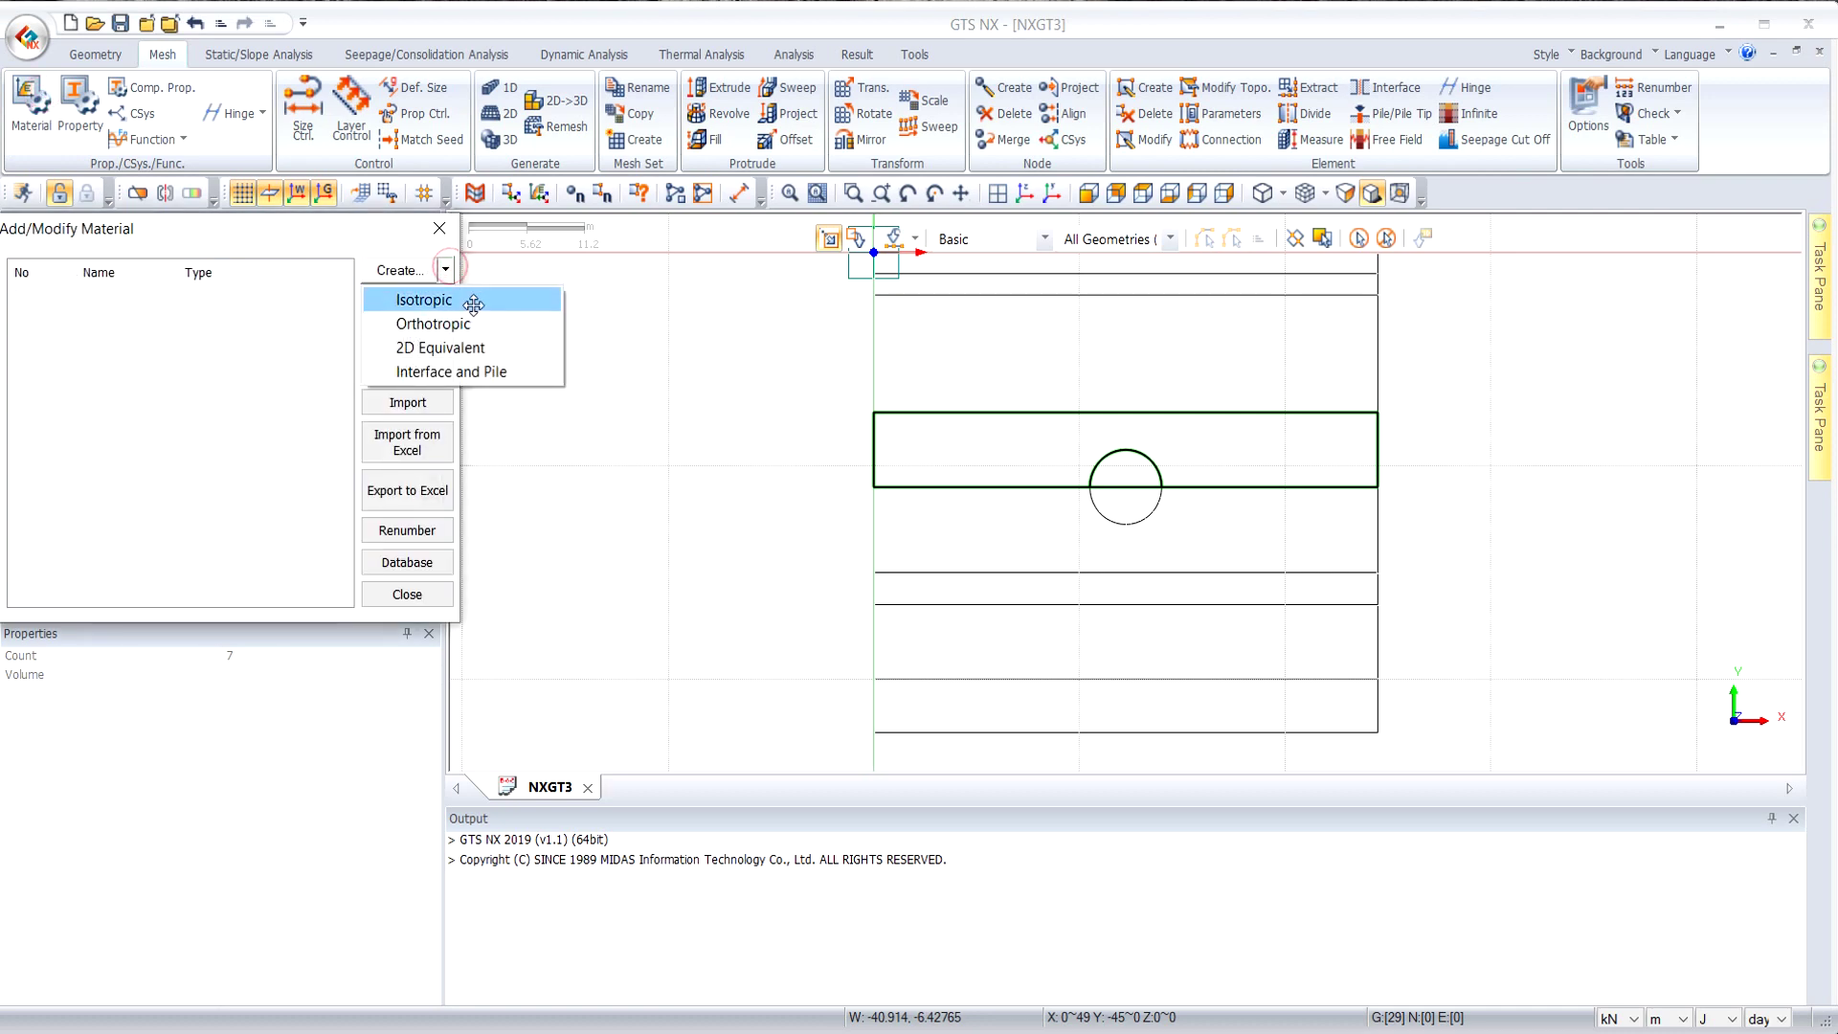
pyautogui.click(469, 300)
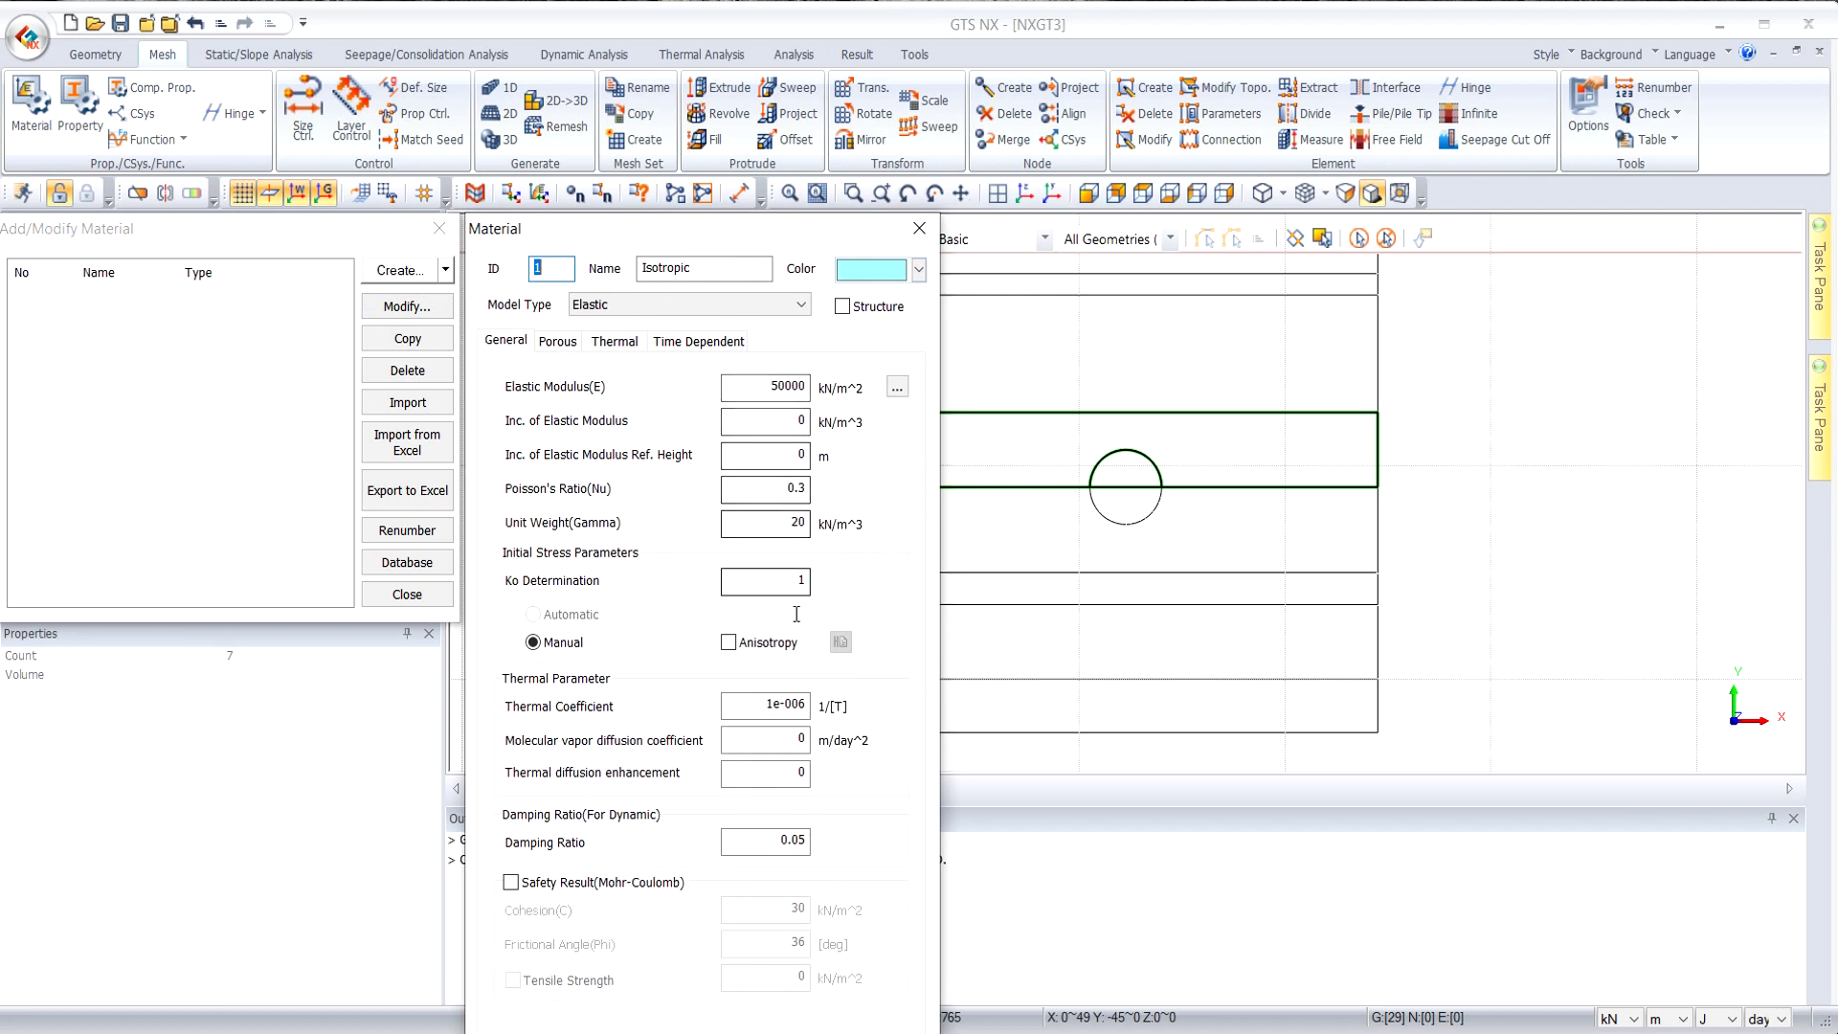
pyautogui.click(732, 305)
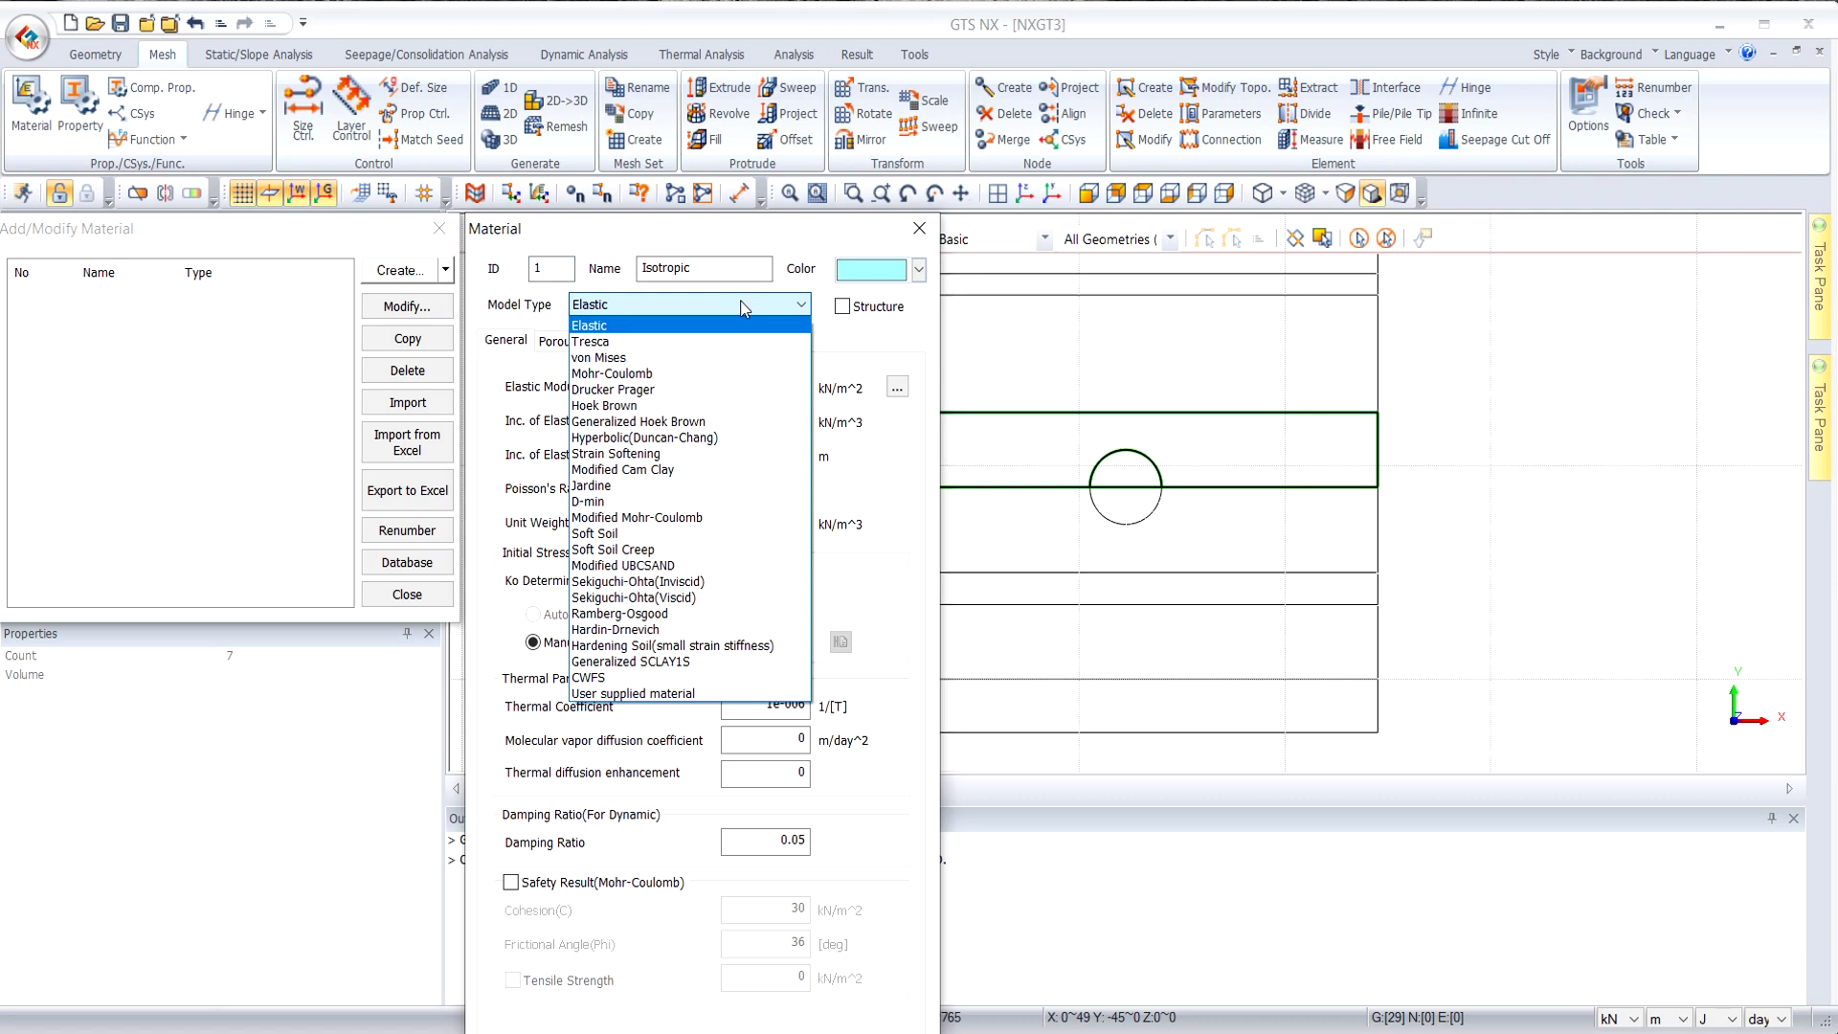
pyautogui.click(744, 307)
pyautogui.click(919, 228)
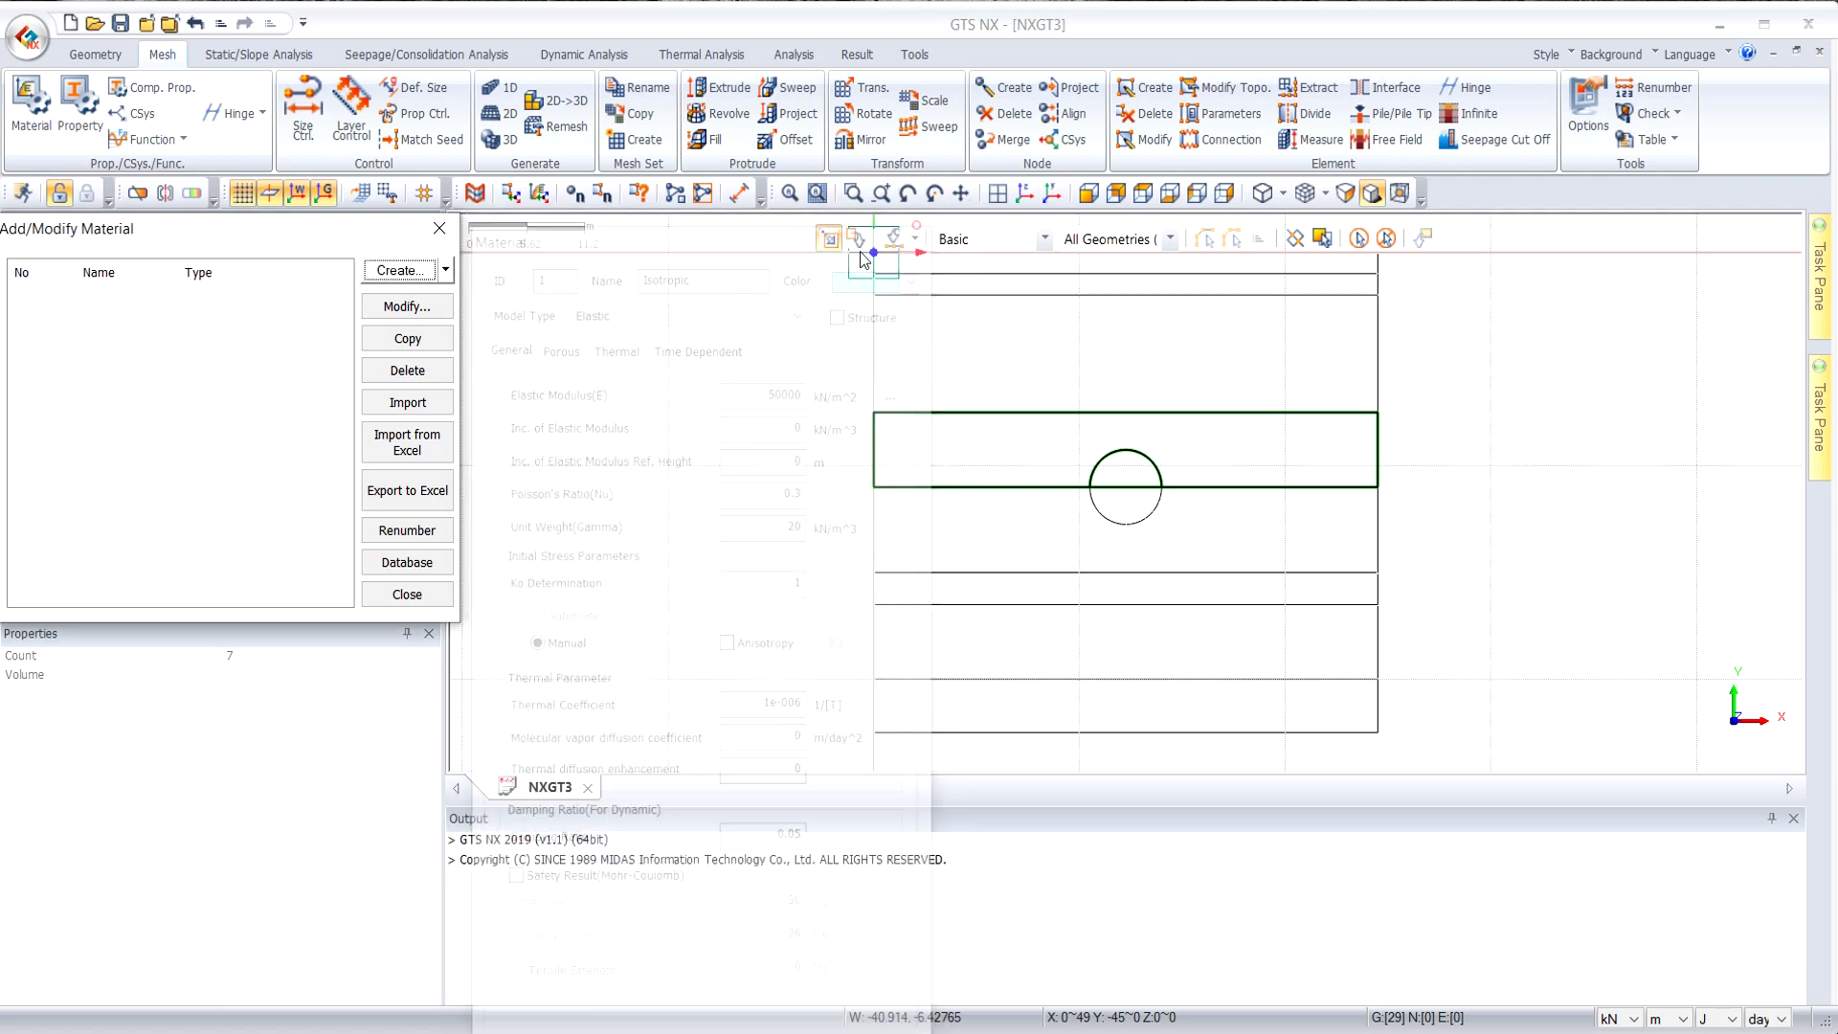
pyautogui.click(439, 228)
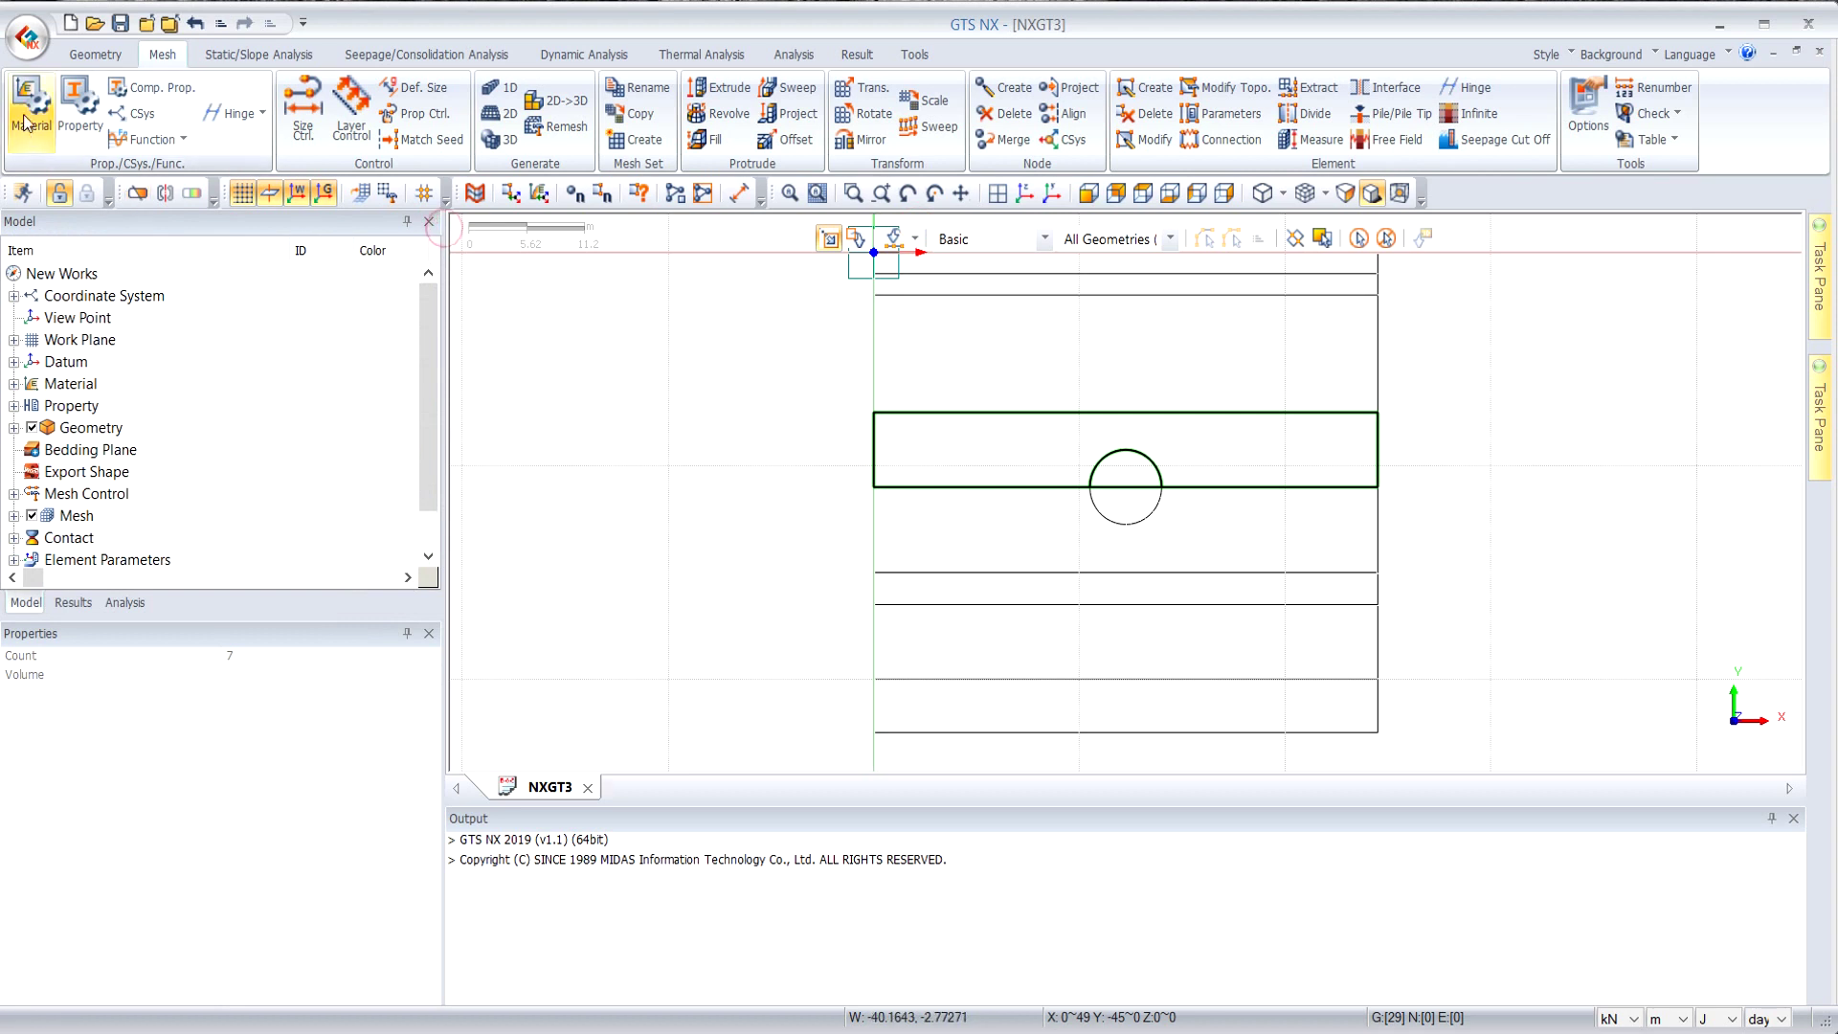
# Import the properties CS, FAS, CD, FAI and Concreto from the Analisis_06 project, keeping their IDs.
pyautogui.click(76, 114)
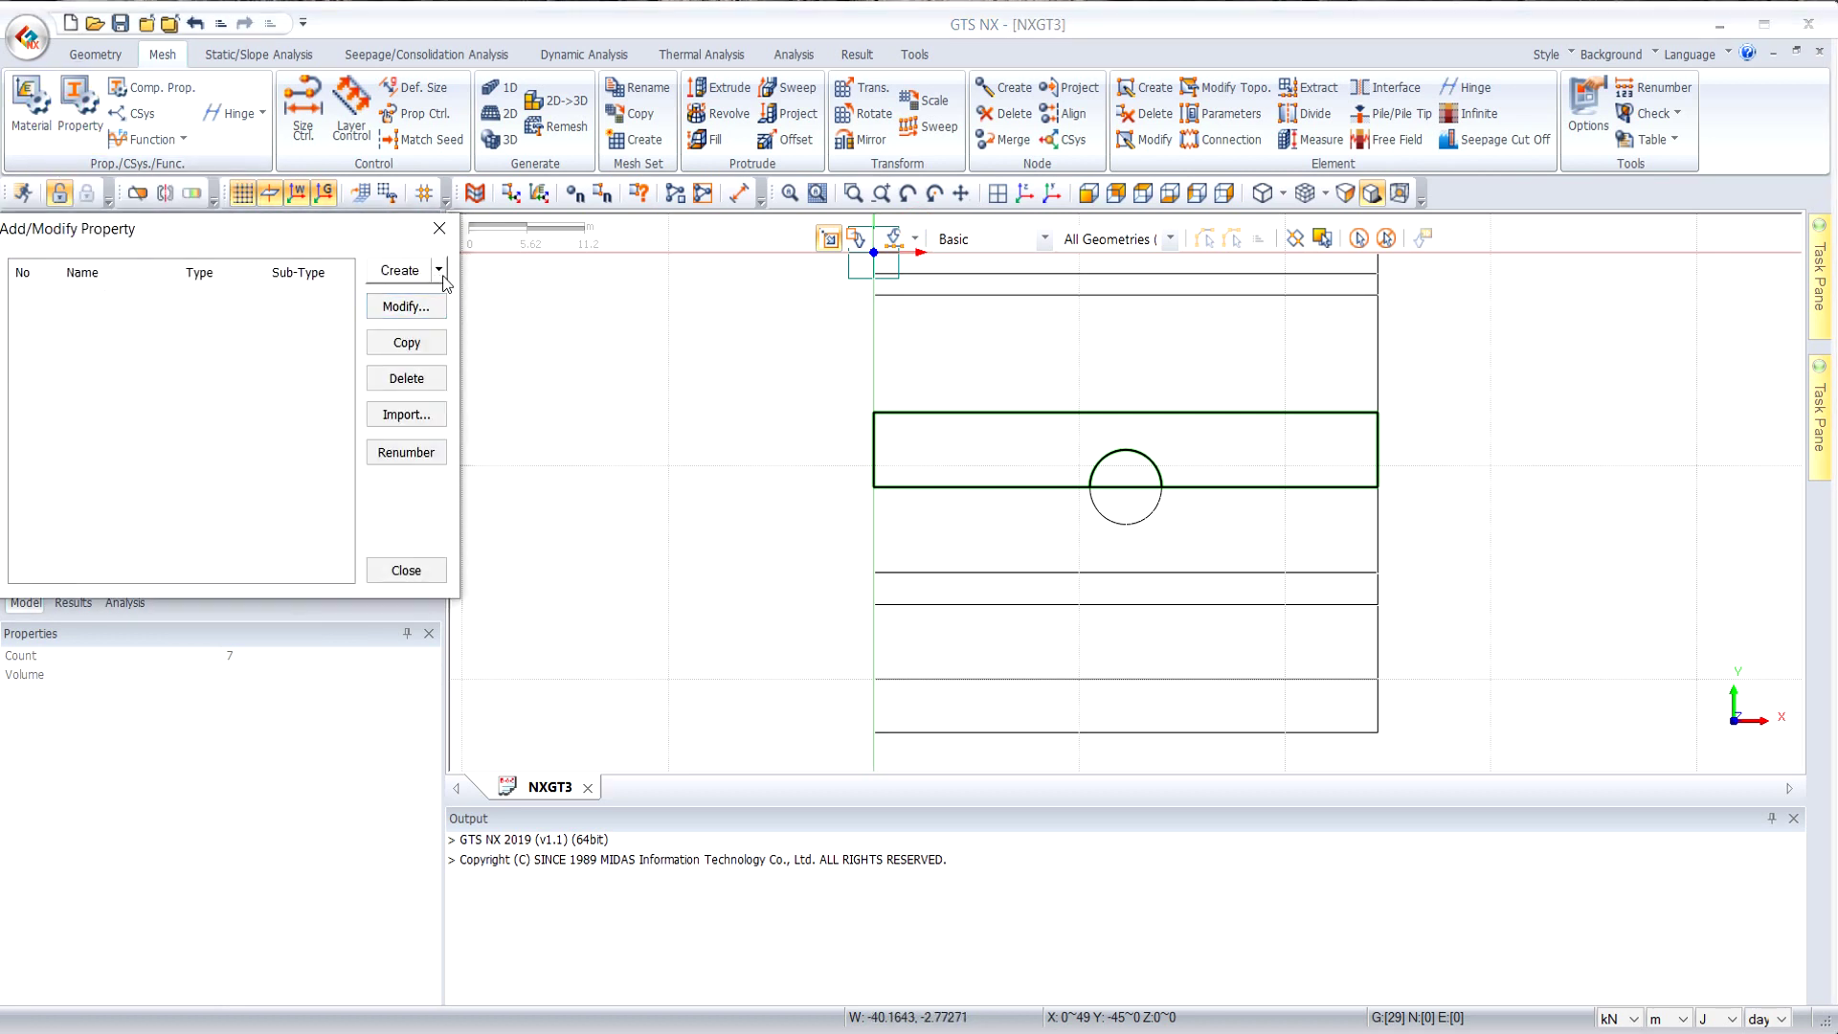
pyautogui.click(431, 415)
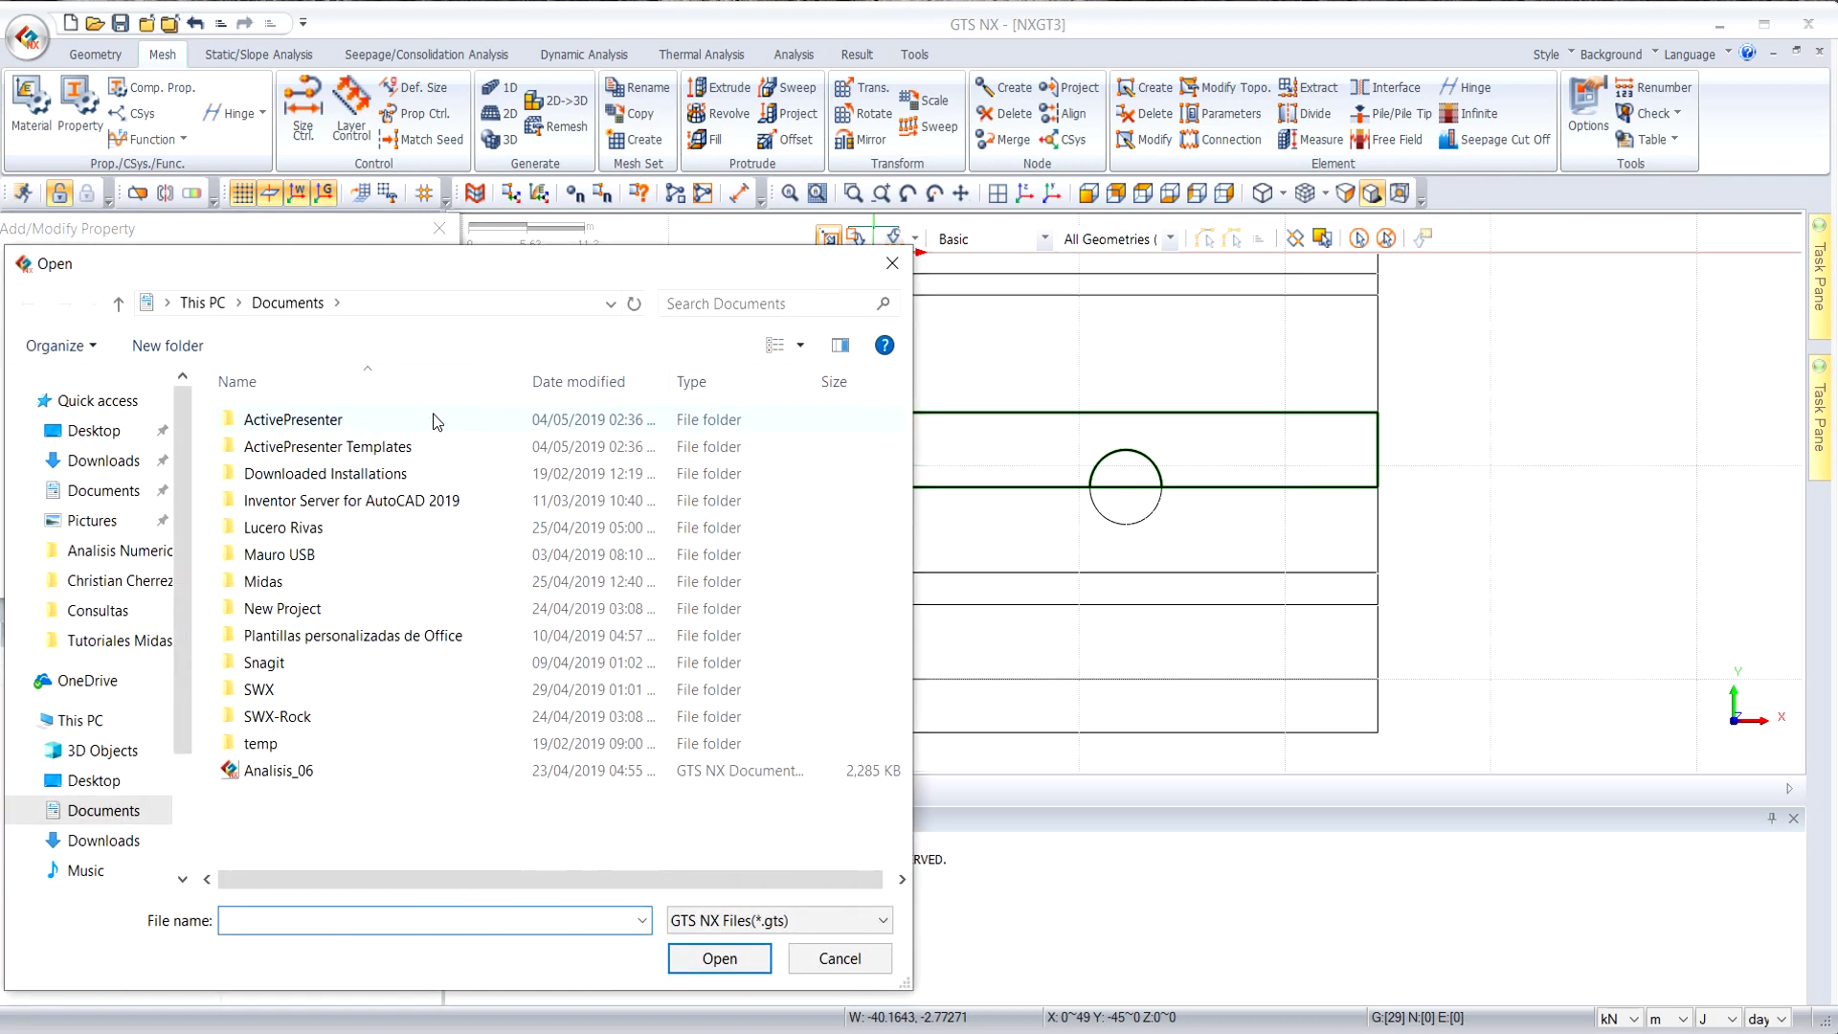
pyautogui.doubleClick(389, 771)
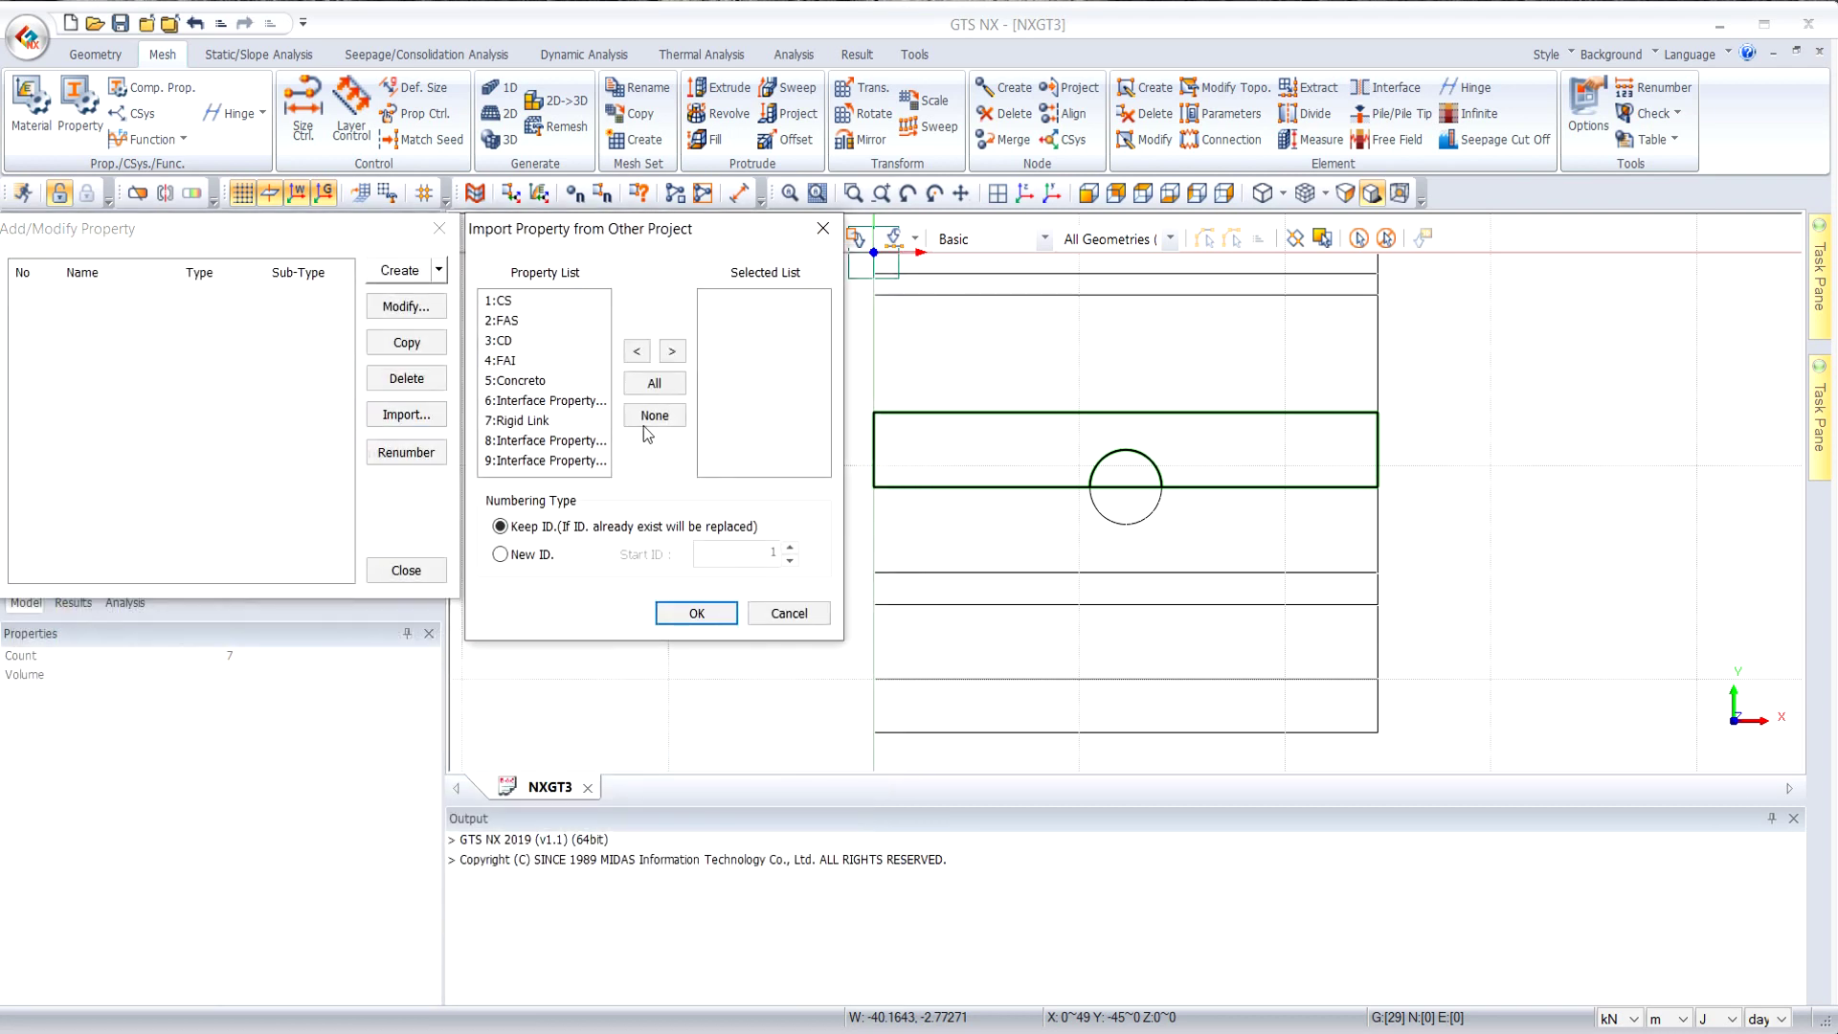
pyautogui.click(510, 302)
pyautogui.keyDown('shift'); pyautogui.click(514, 321); pyautogui.keyUp('shift')
pyautogui.keyDown('shift'); pyautogui.click(514, 342); pyautogui.keyUp('shift')
pyautogui.keyDown('shift'); pyautogui.click(514, 362); pyautogui.keyUp('shift')
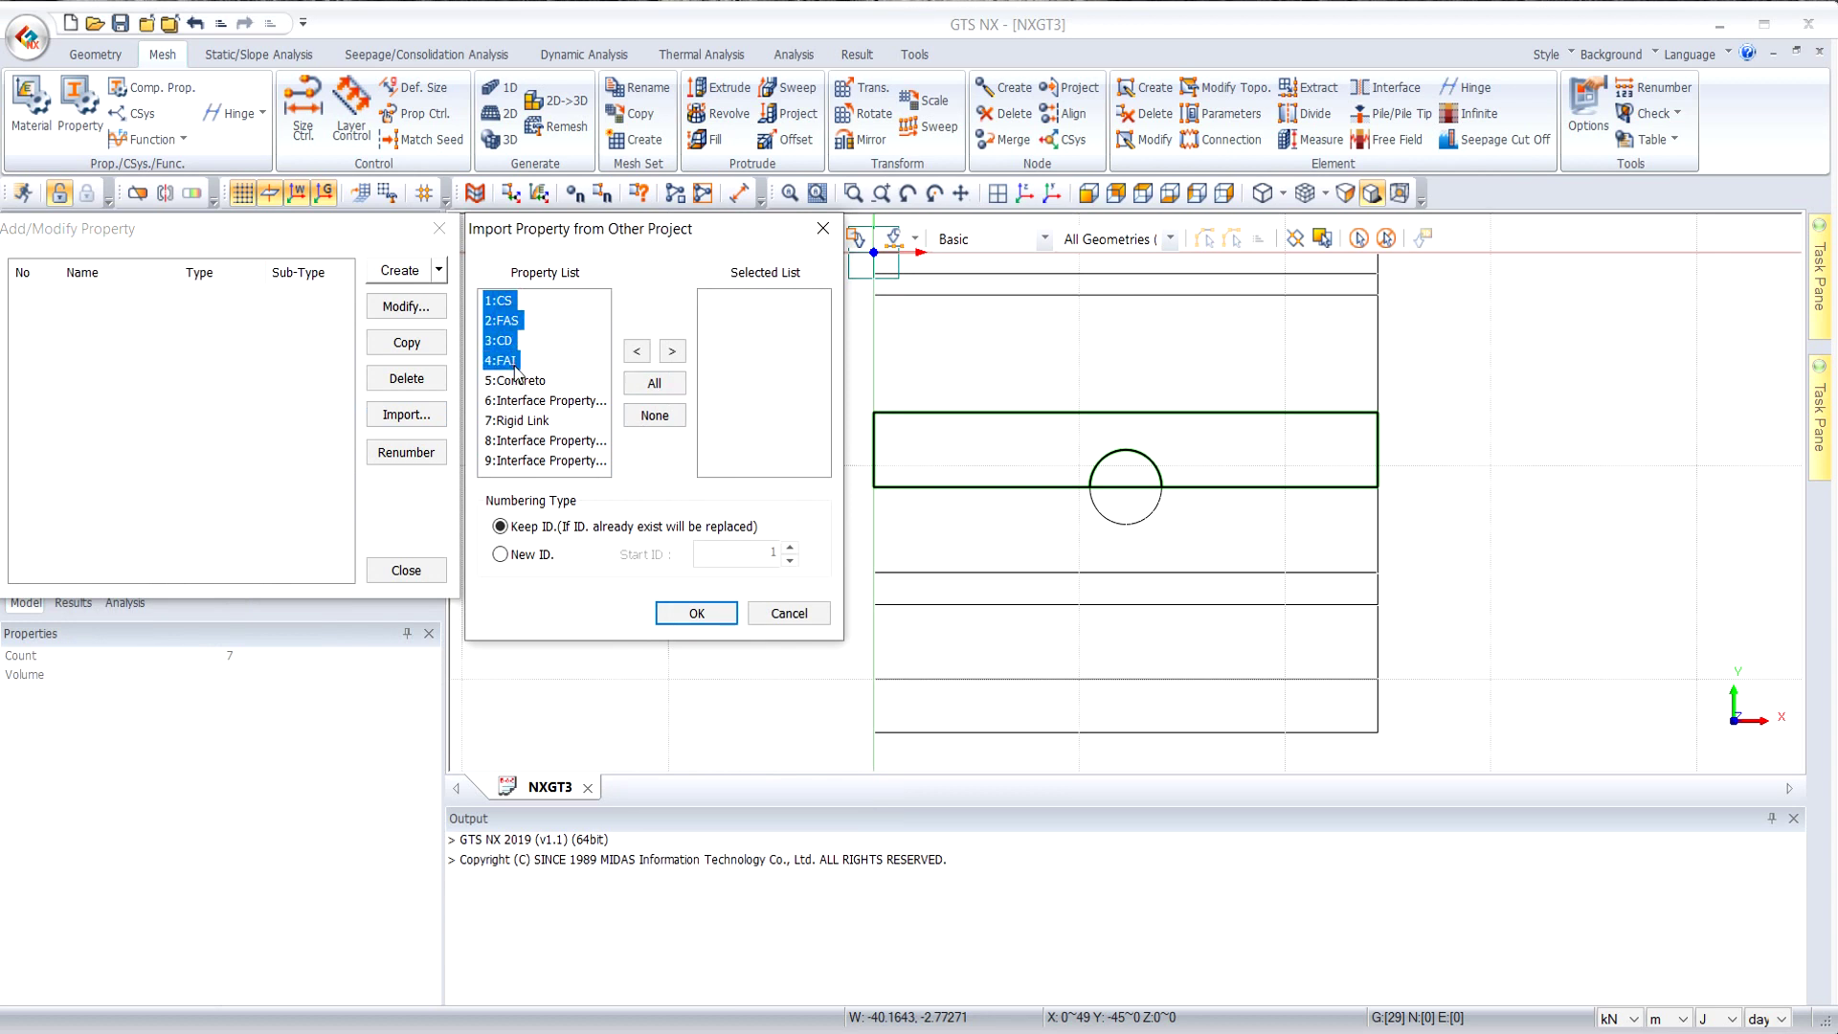
pyautogui.keyDown('shift'); pyautogui.click(533, 382); pyautogui.keyUp('shift')
pyautogui.click(679, 353)
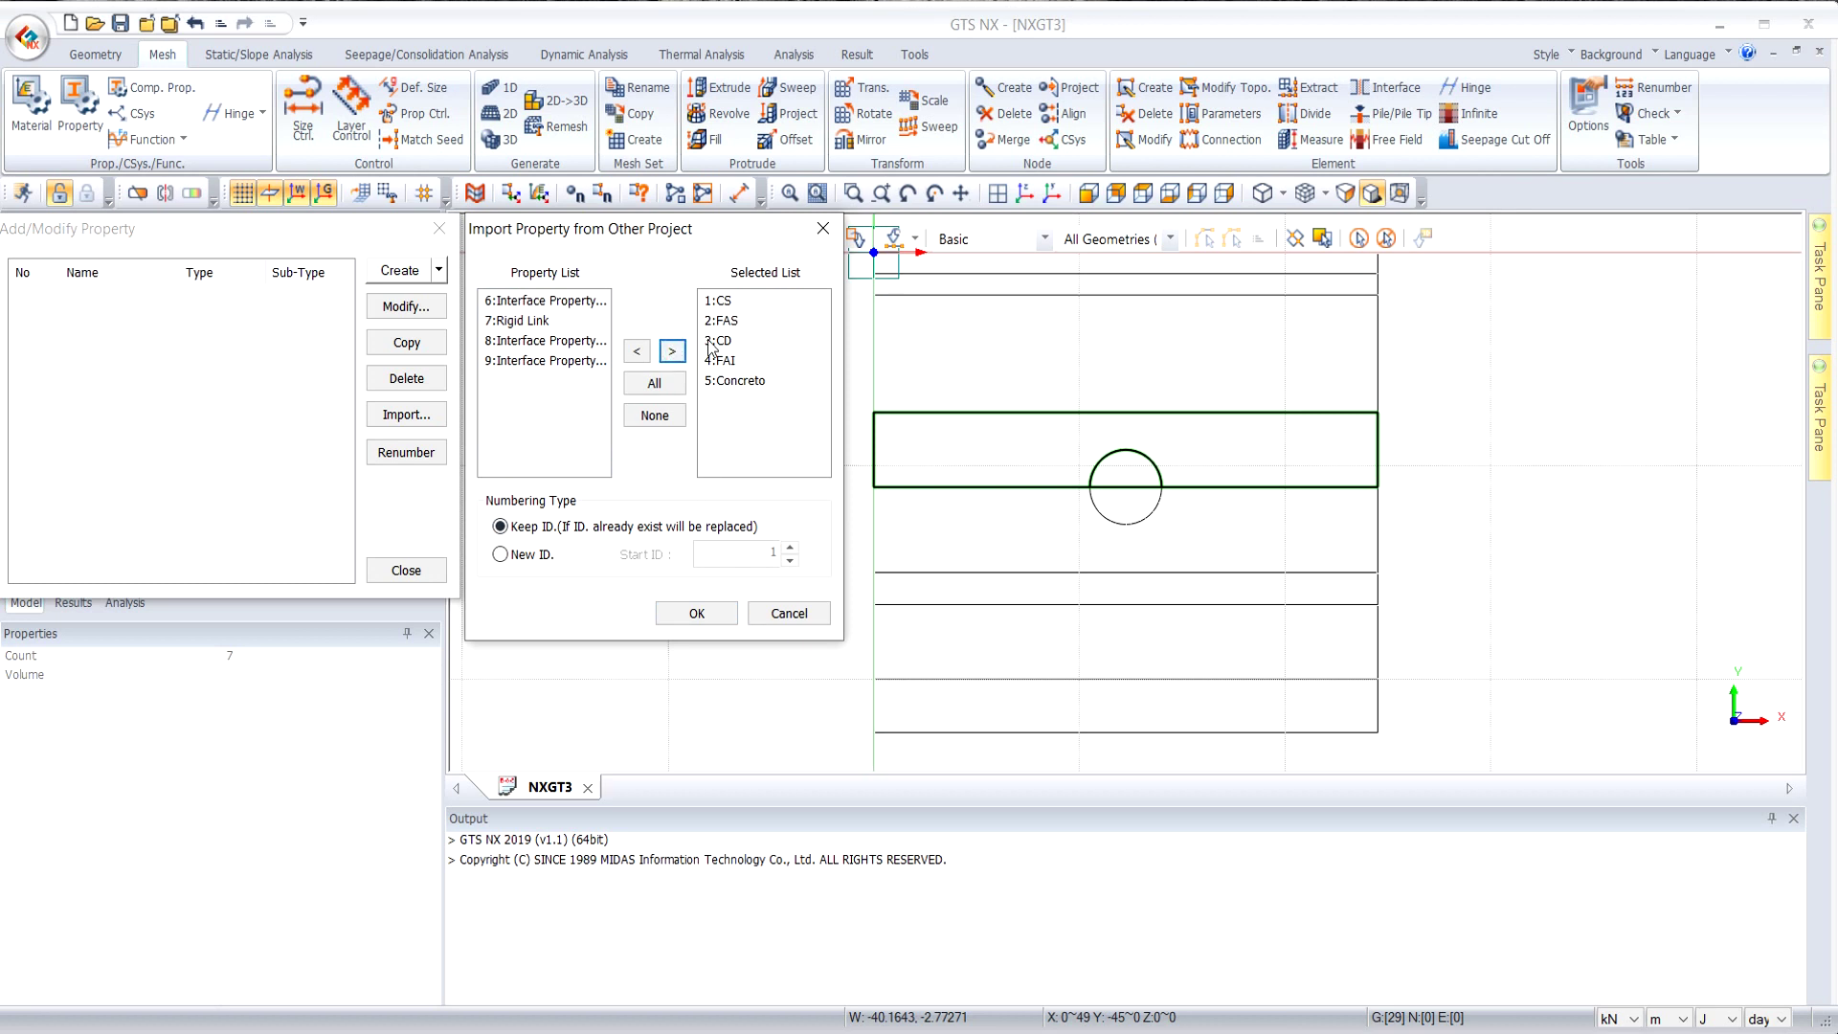
pyautogui.click(697, 614)
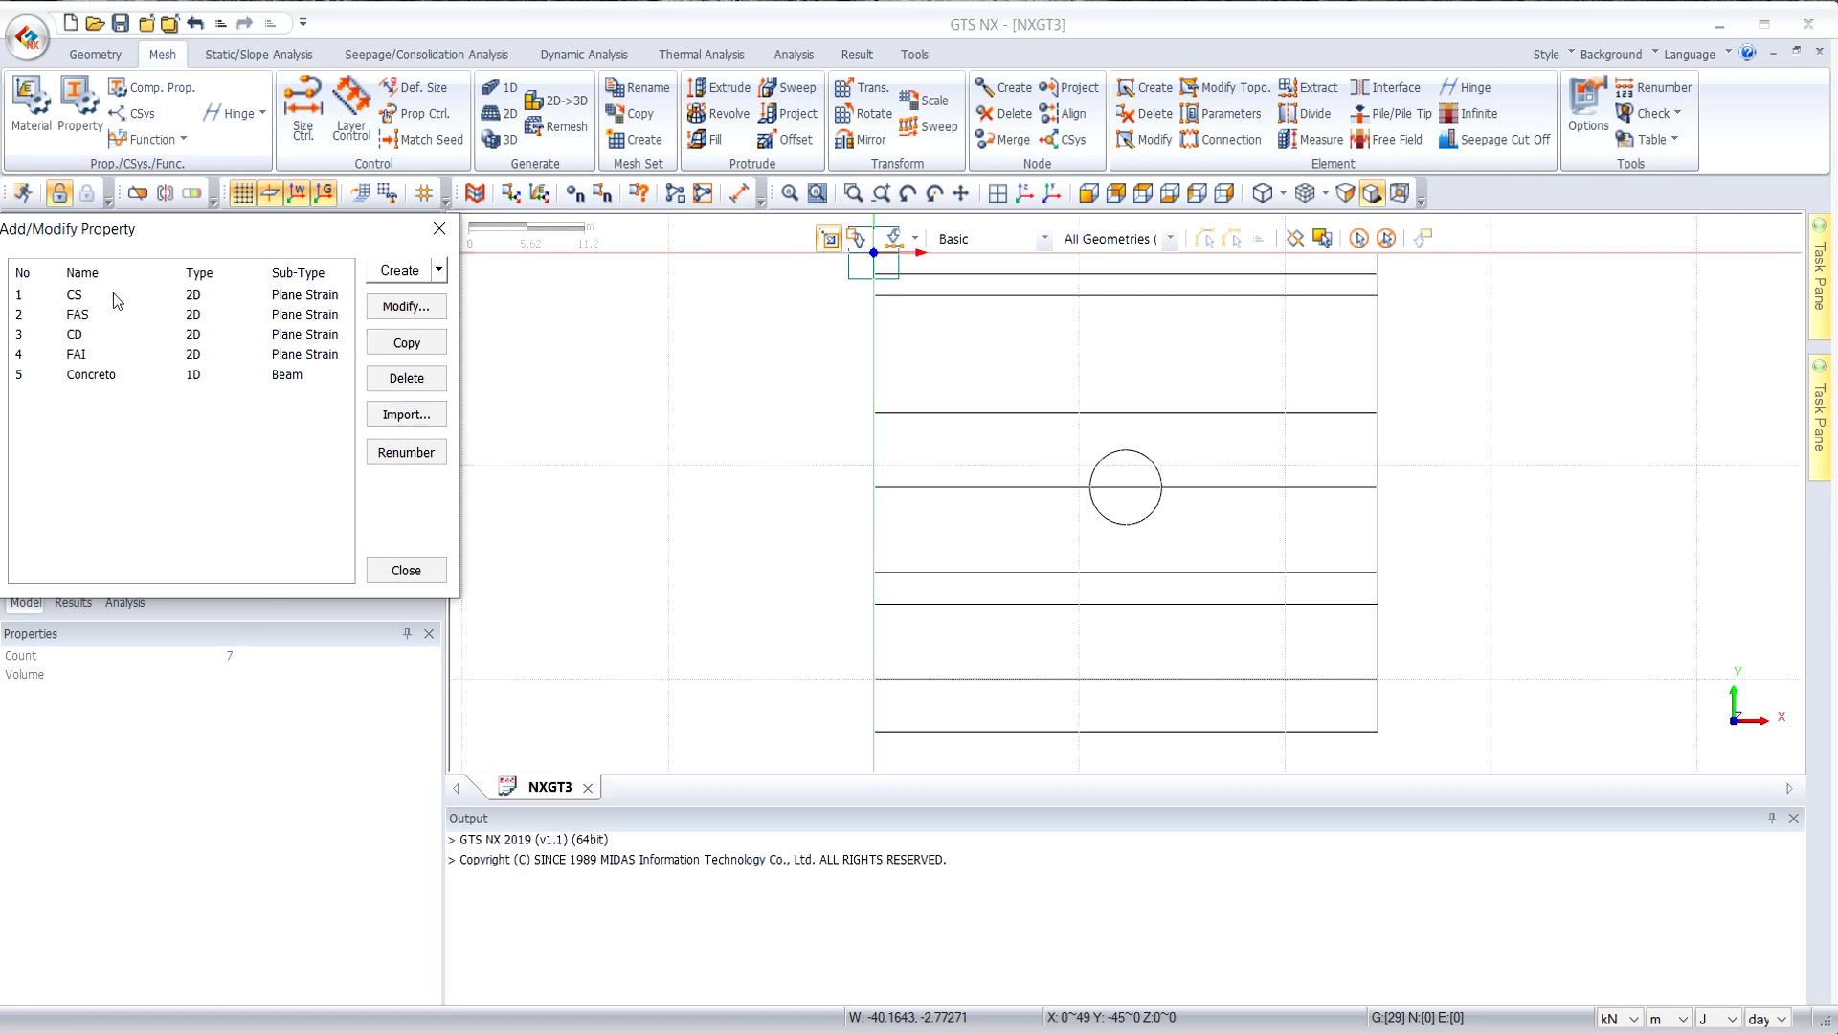
# Review the imported plane strain properties and the section dimensions of the Concreto beam property.
pyautogui.click(113, 294)
pyautogui.keyDown('shift'); pyautogui.click(117, 355); pyautogui.keyUp('shift')
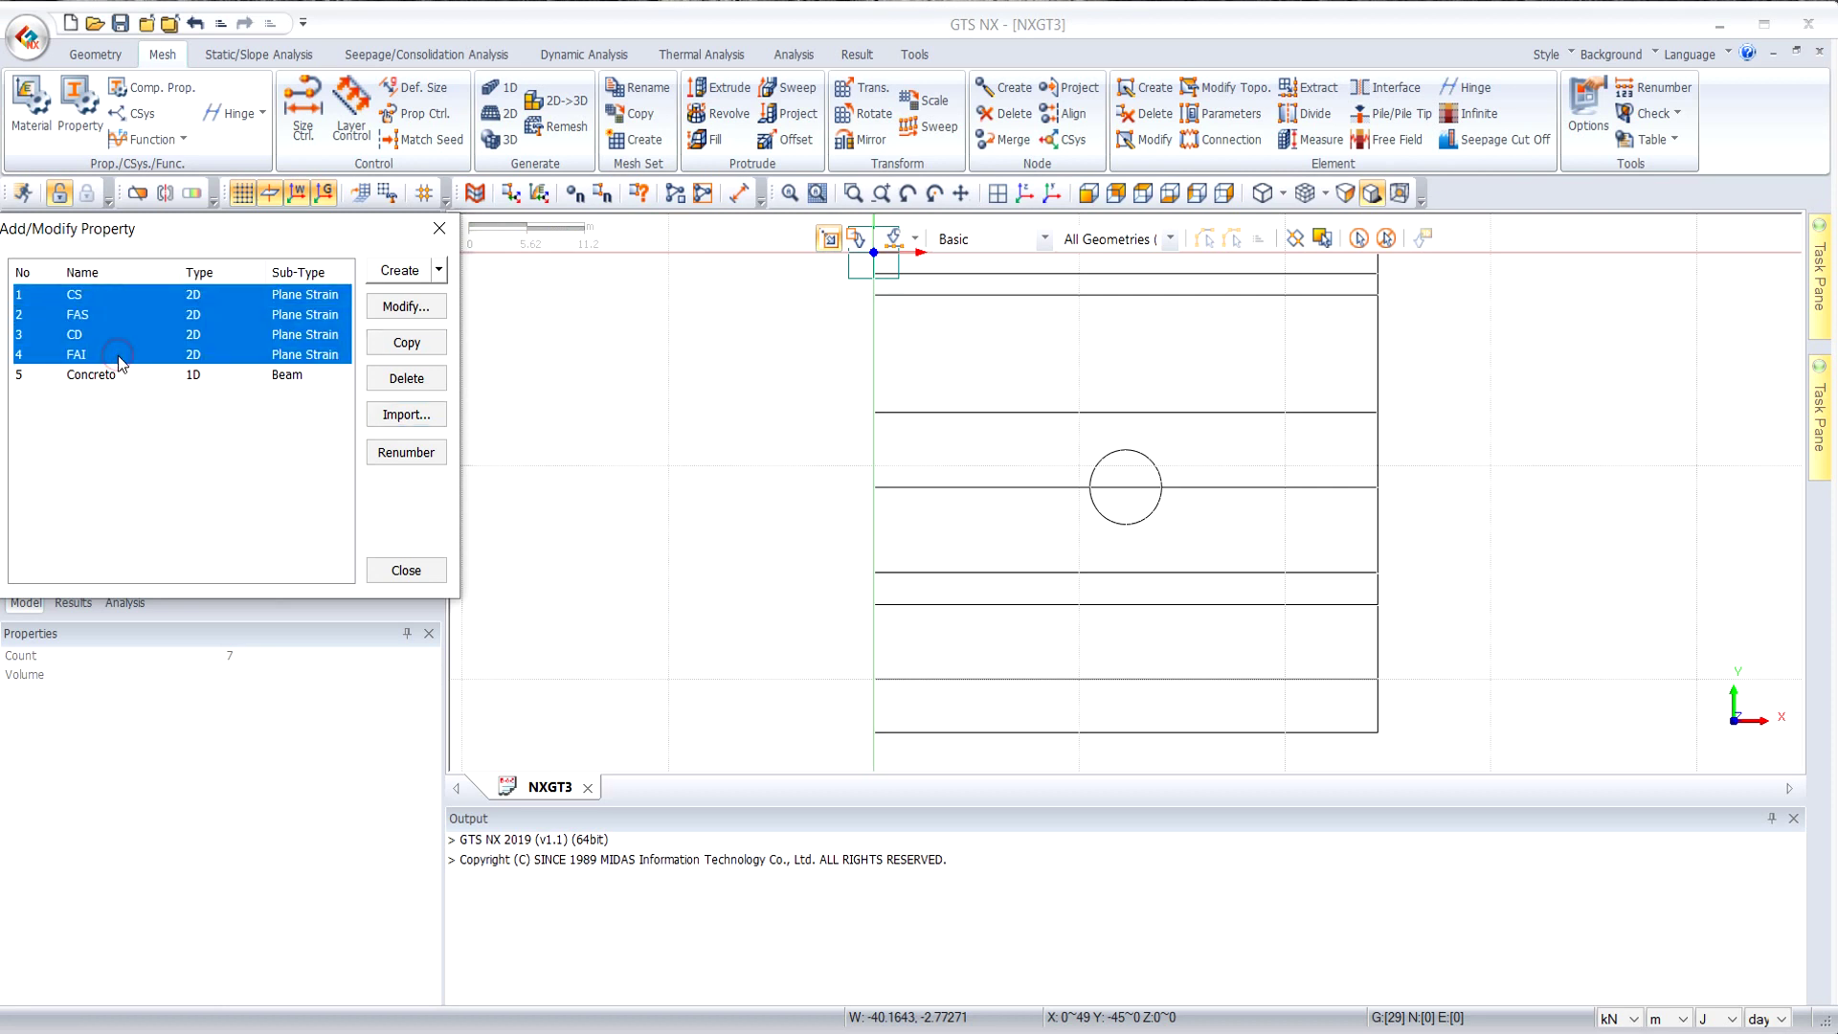
pyautogui.click(120, 375)
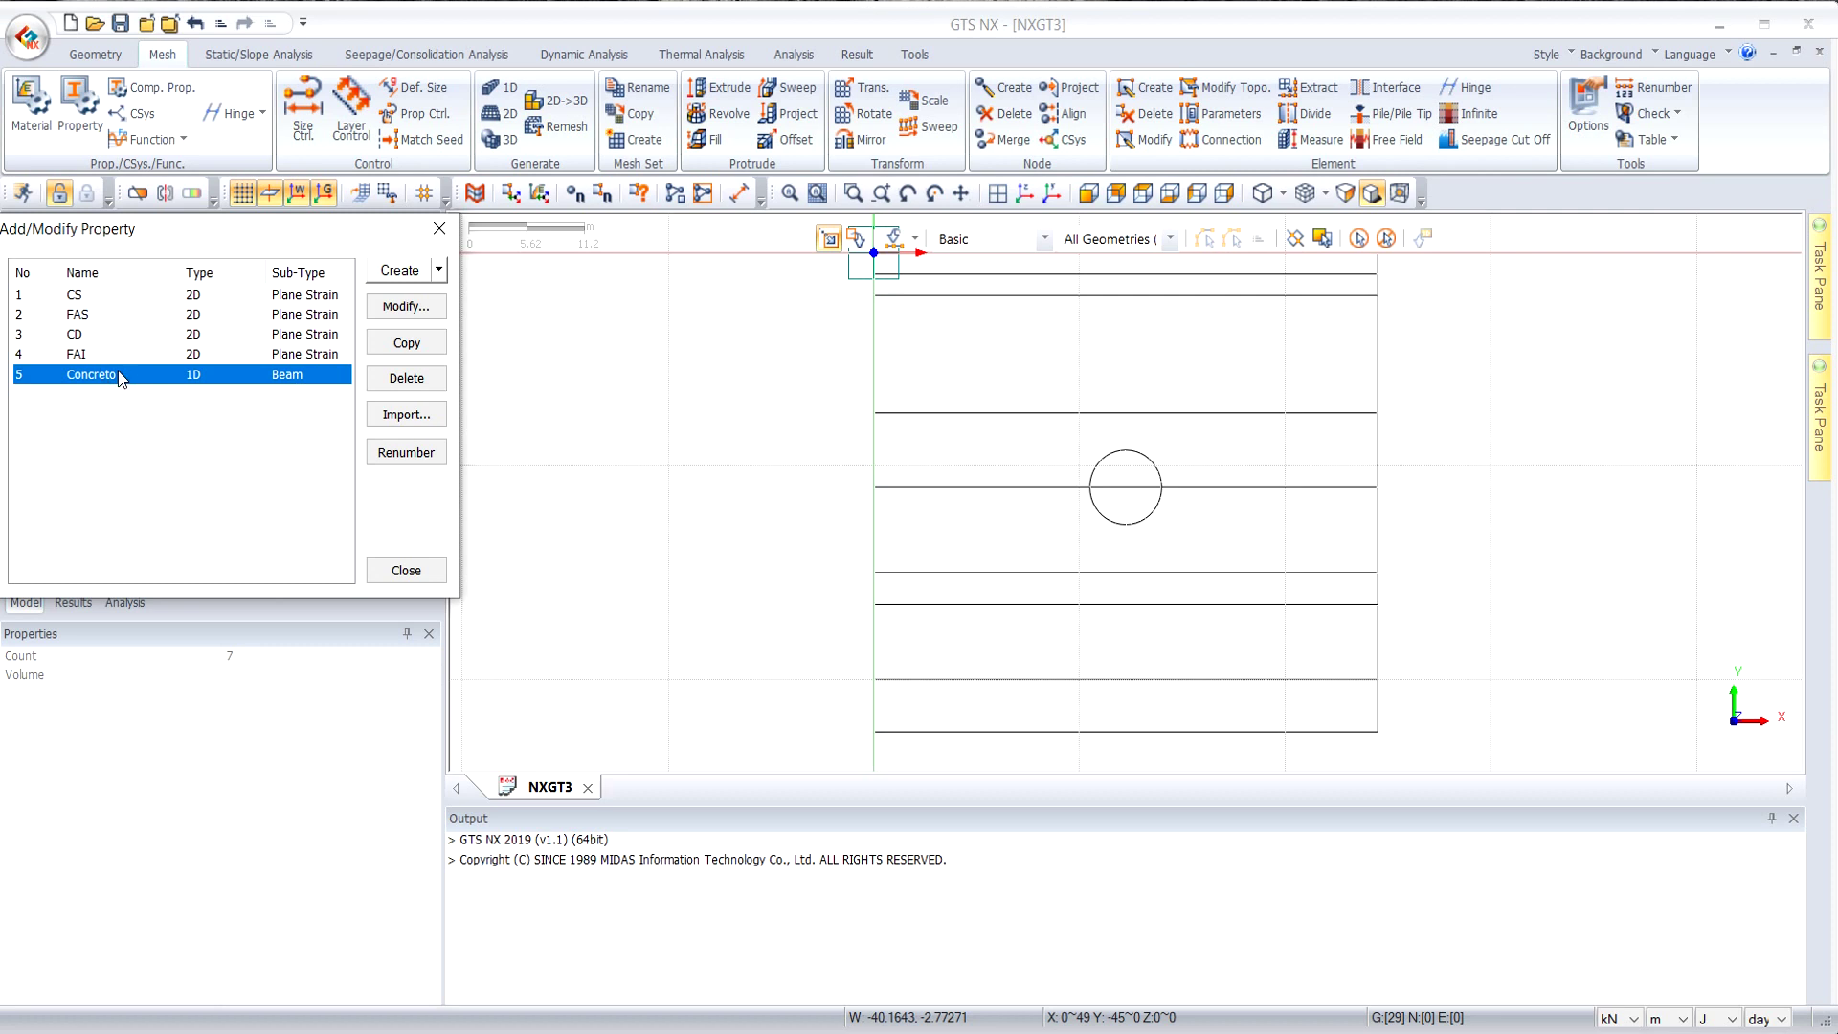
pyautogui.click(437, 316)
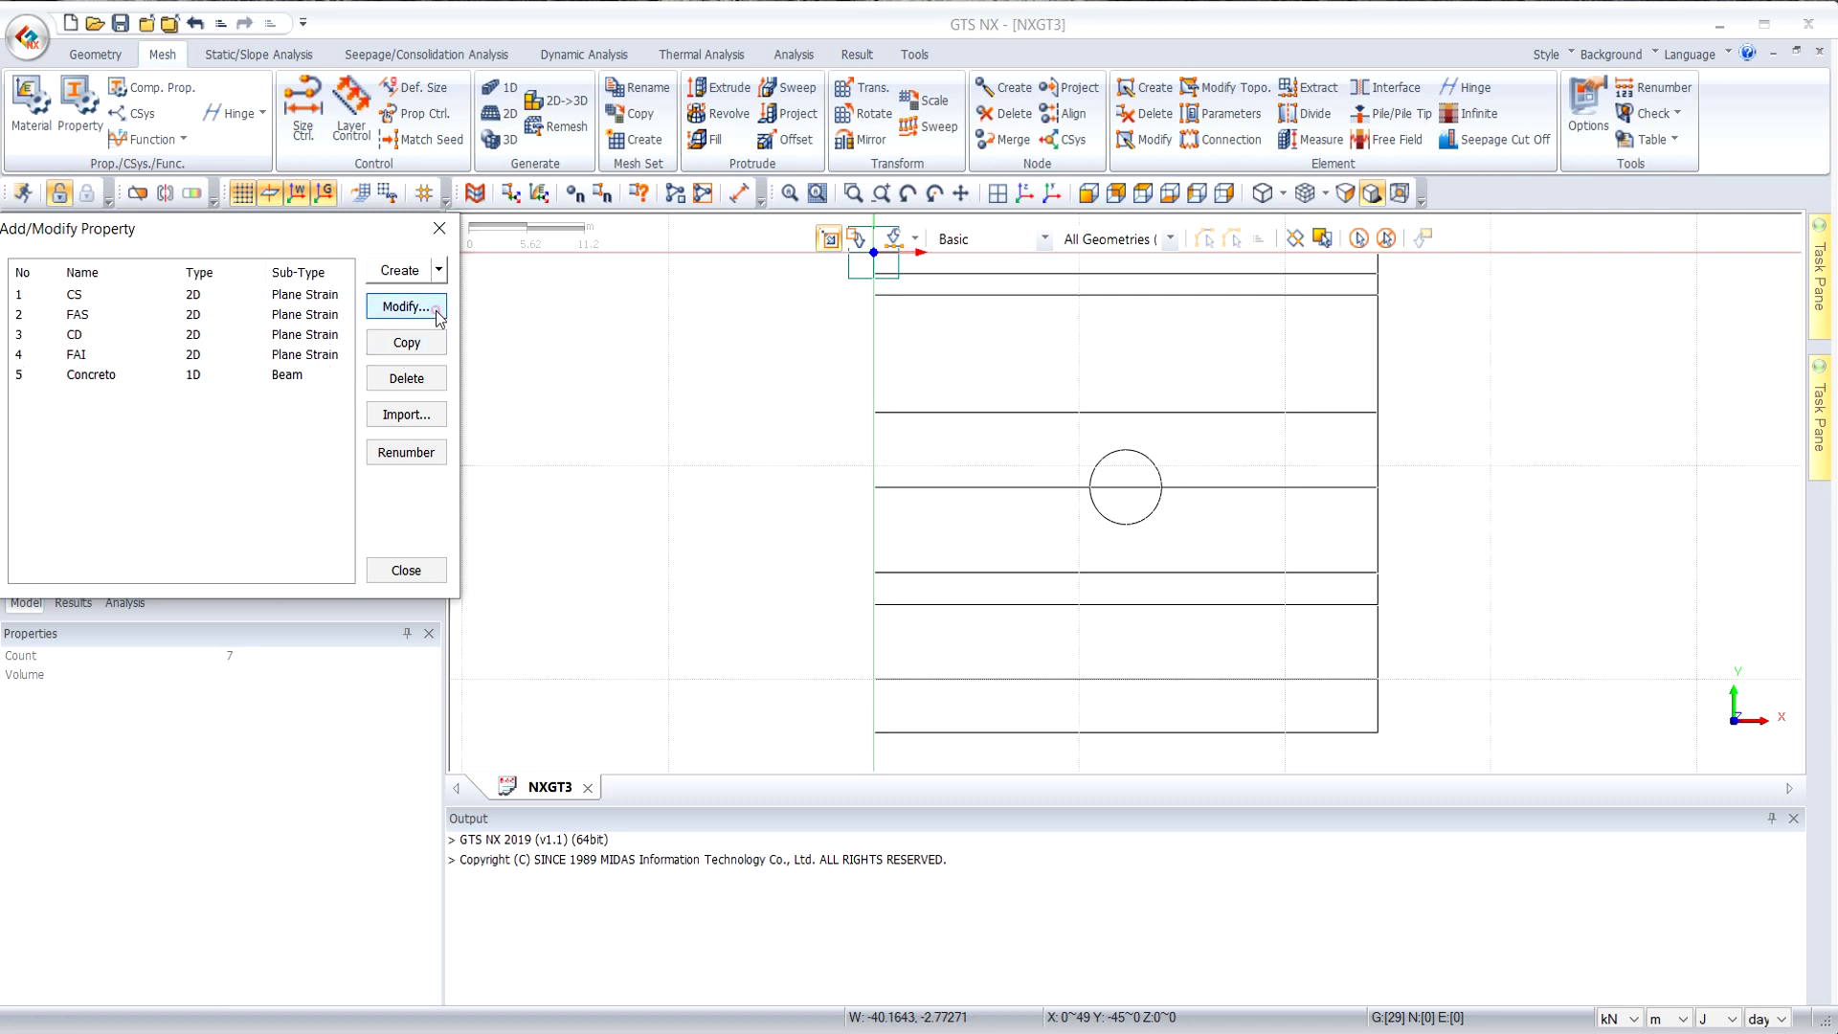
pyautogui.click(586, 918)
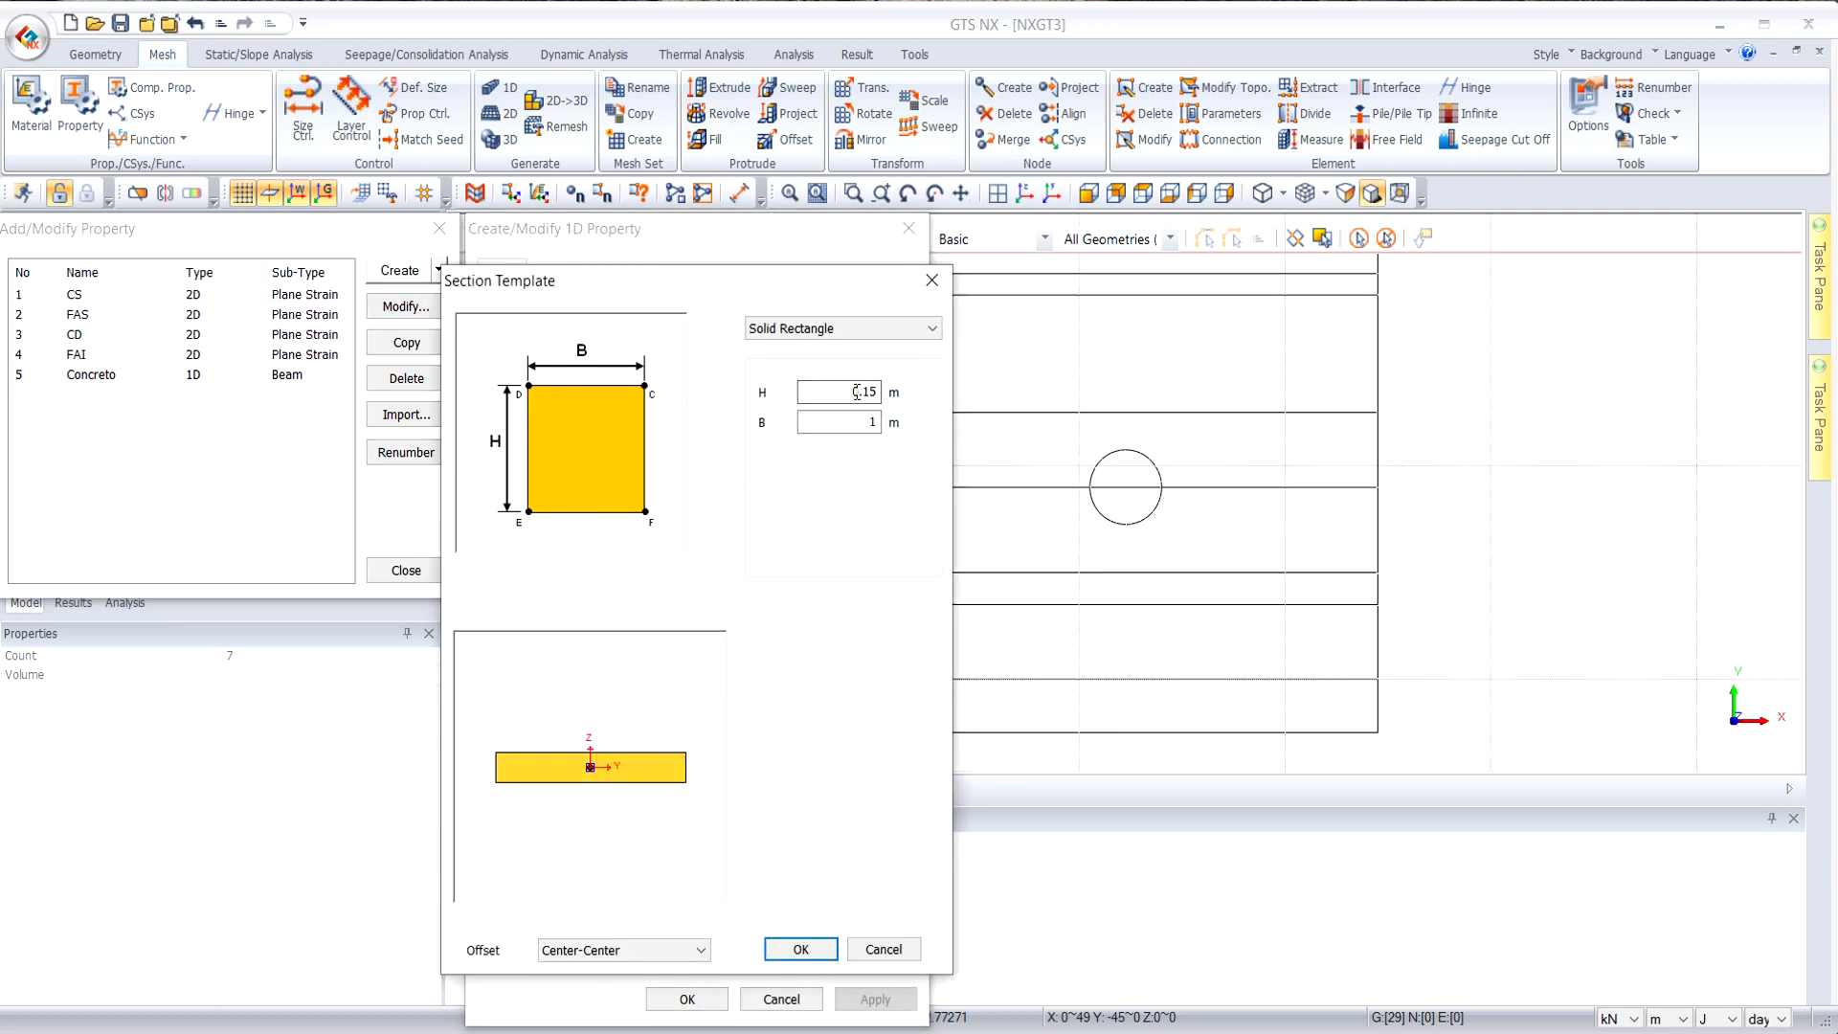
pyautogui.click(925, 281)
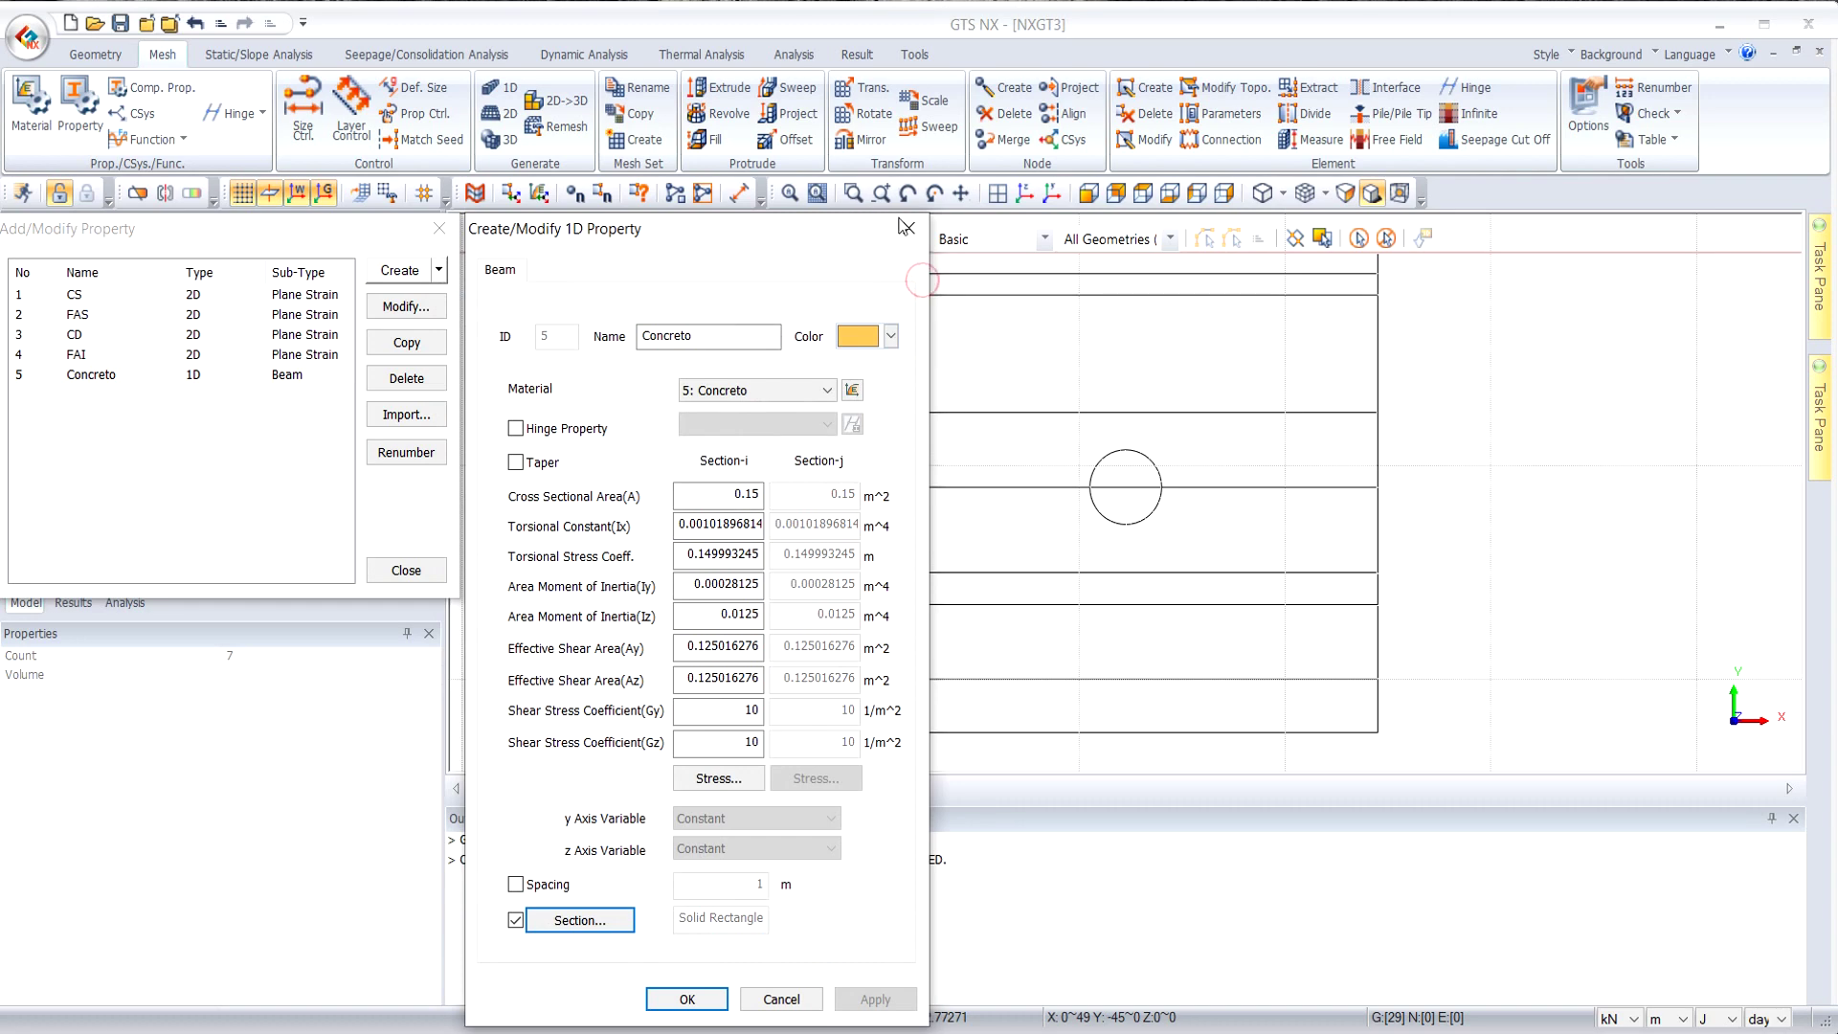
pyautogui.click(905, 227)
pyautogui.click(439, 228)
# Check which constitutive model each of the imported materials CS, FAS, CD, FAI and Concreto uses.
pyautogui.click(32, 105)
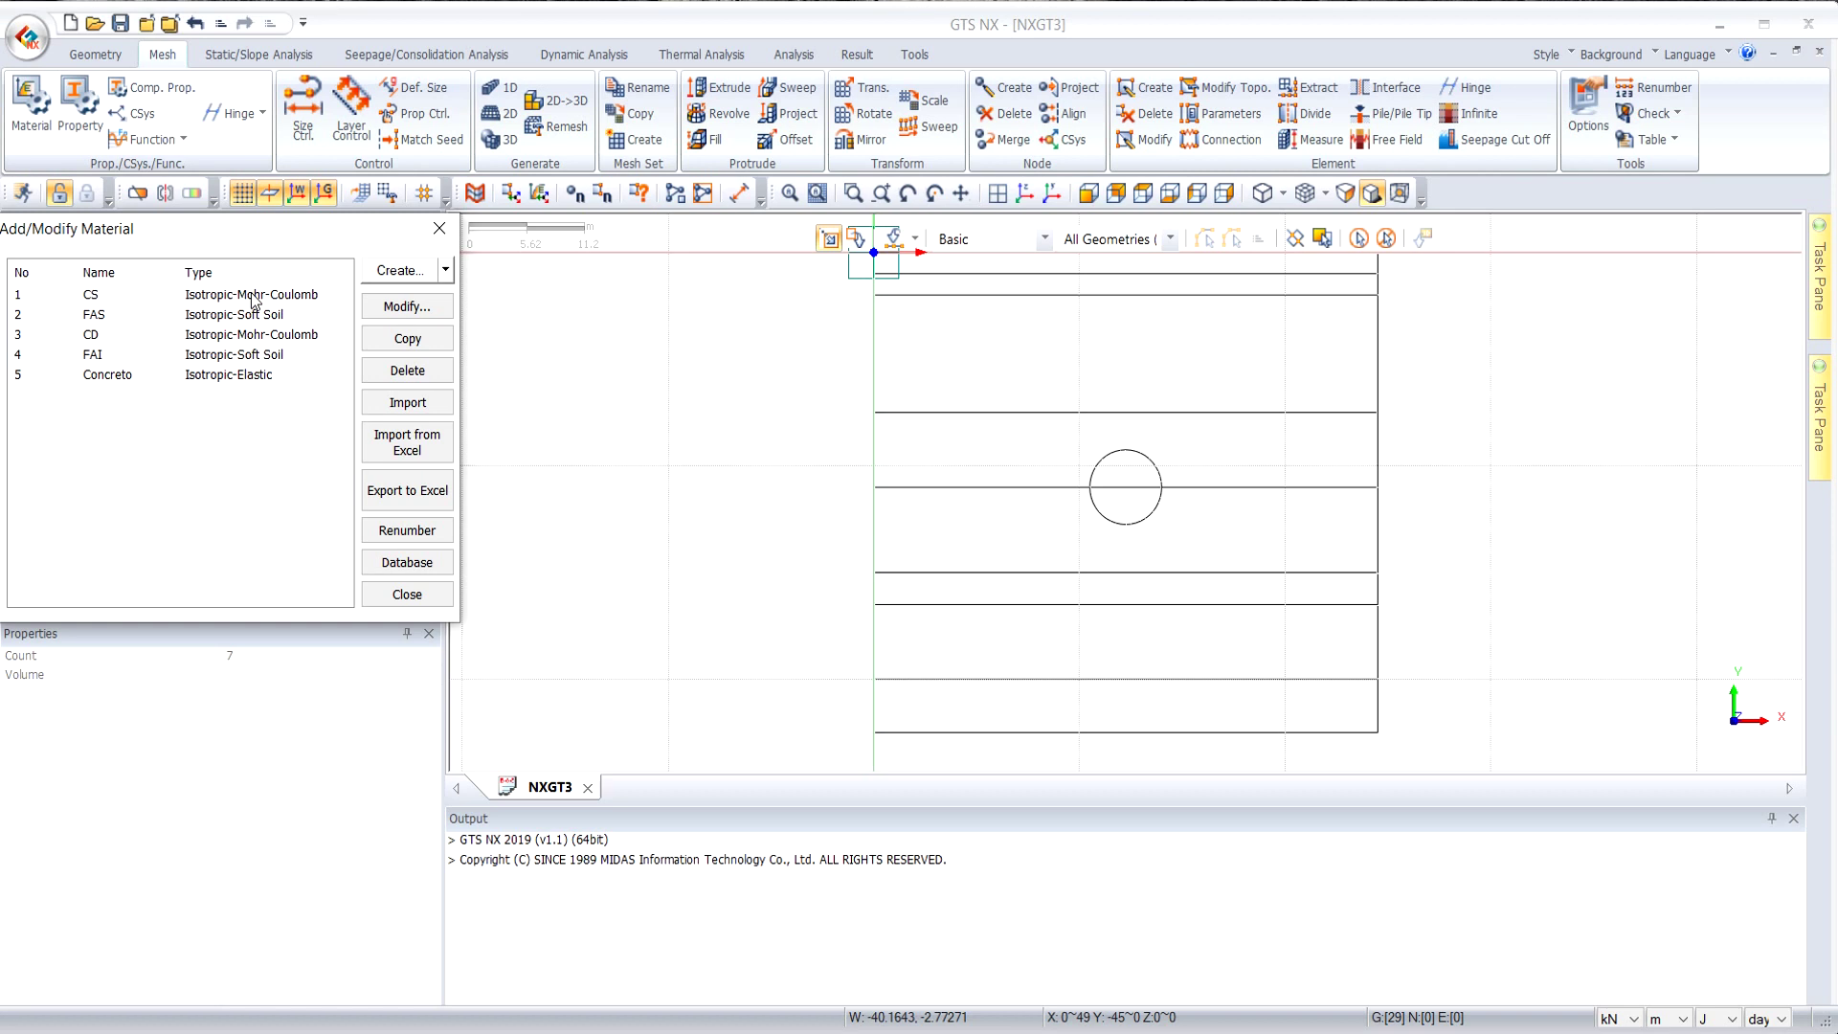
pyautogui.click(256, 295)
pyautogui.keyDown('shift'); pyautogui.click(261, 334); pyautogui.keyUp('shift')
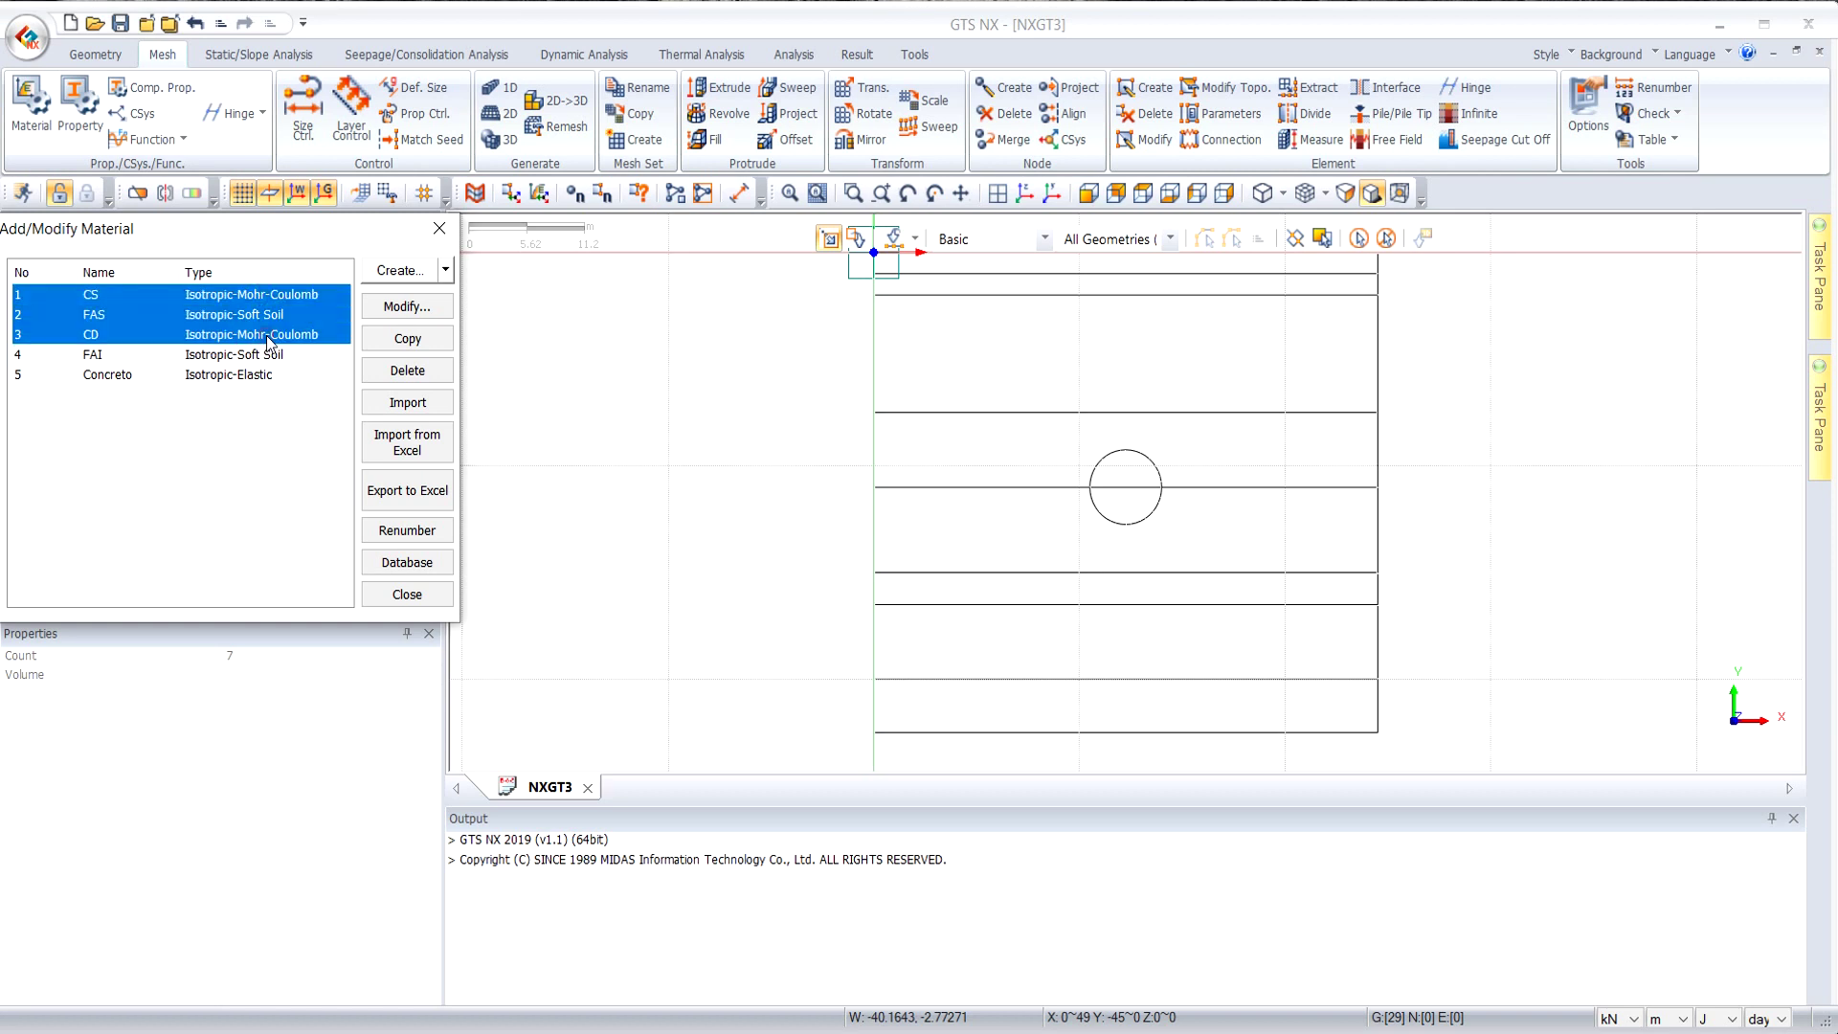
pyautogui.click(249, 295)
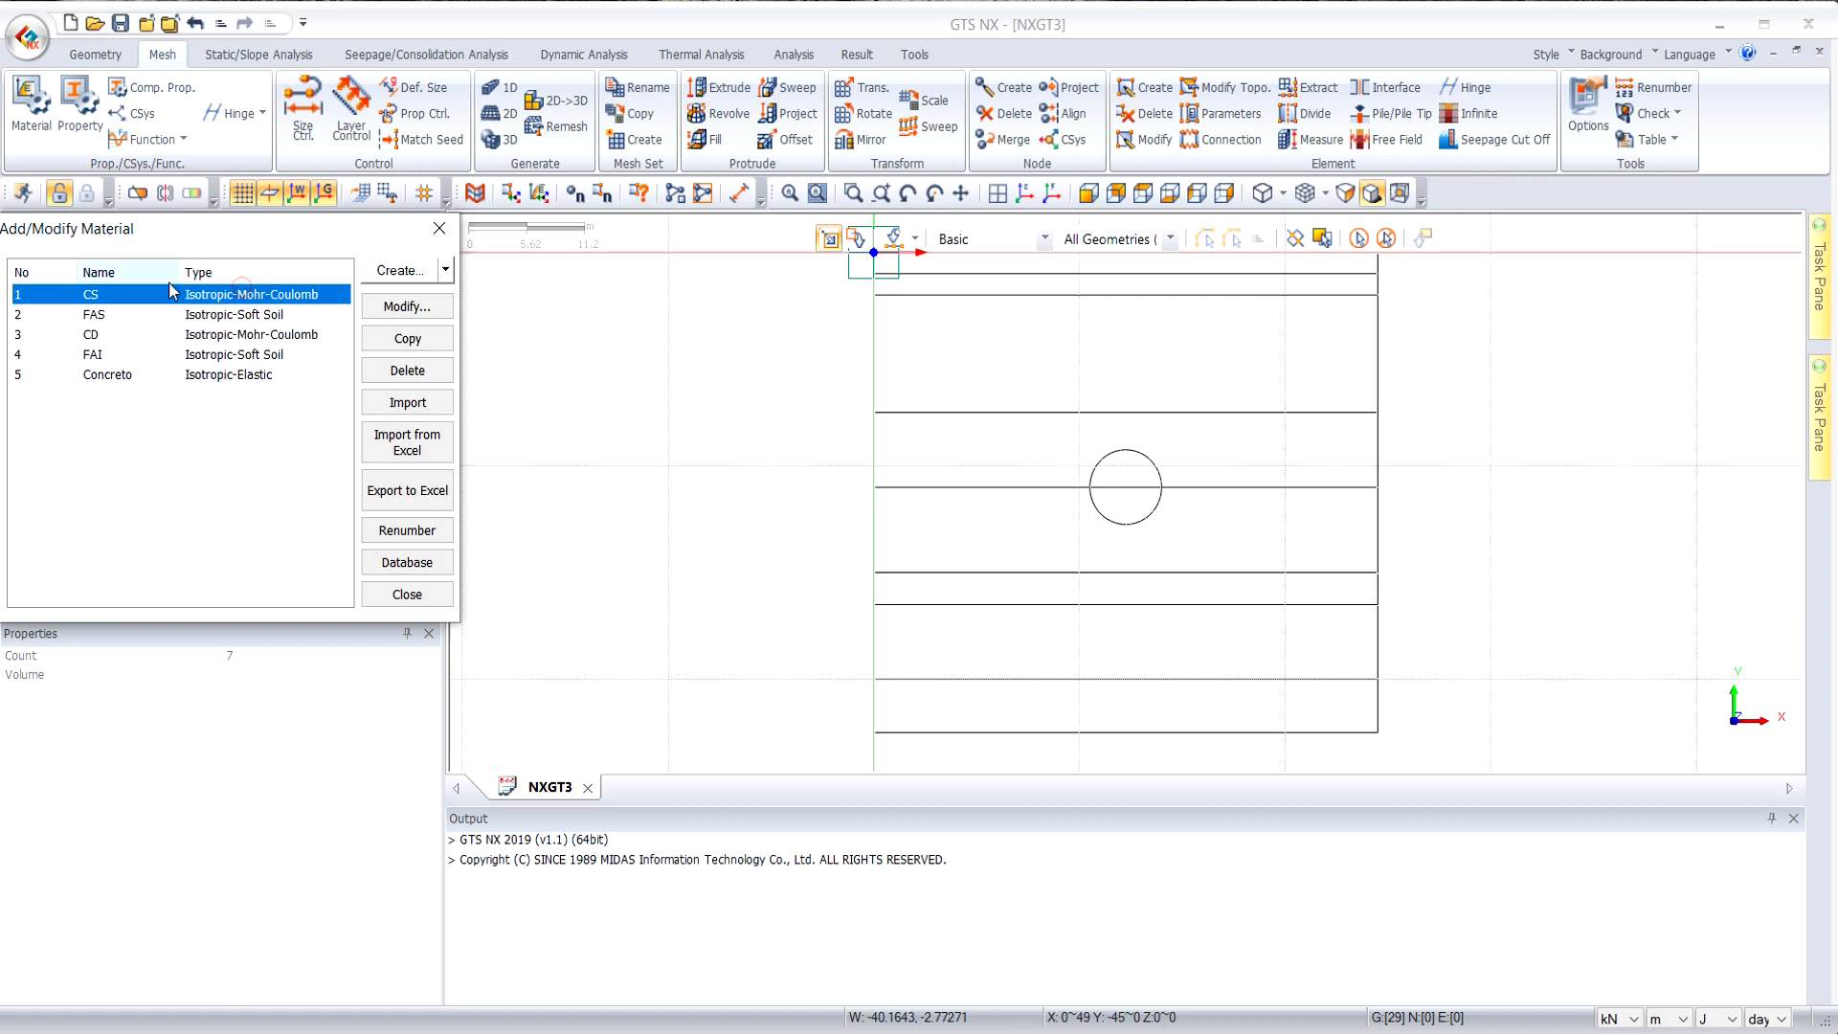
pyautogui.click(202, 337)
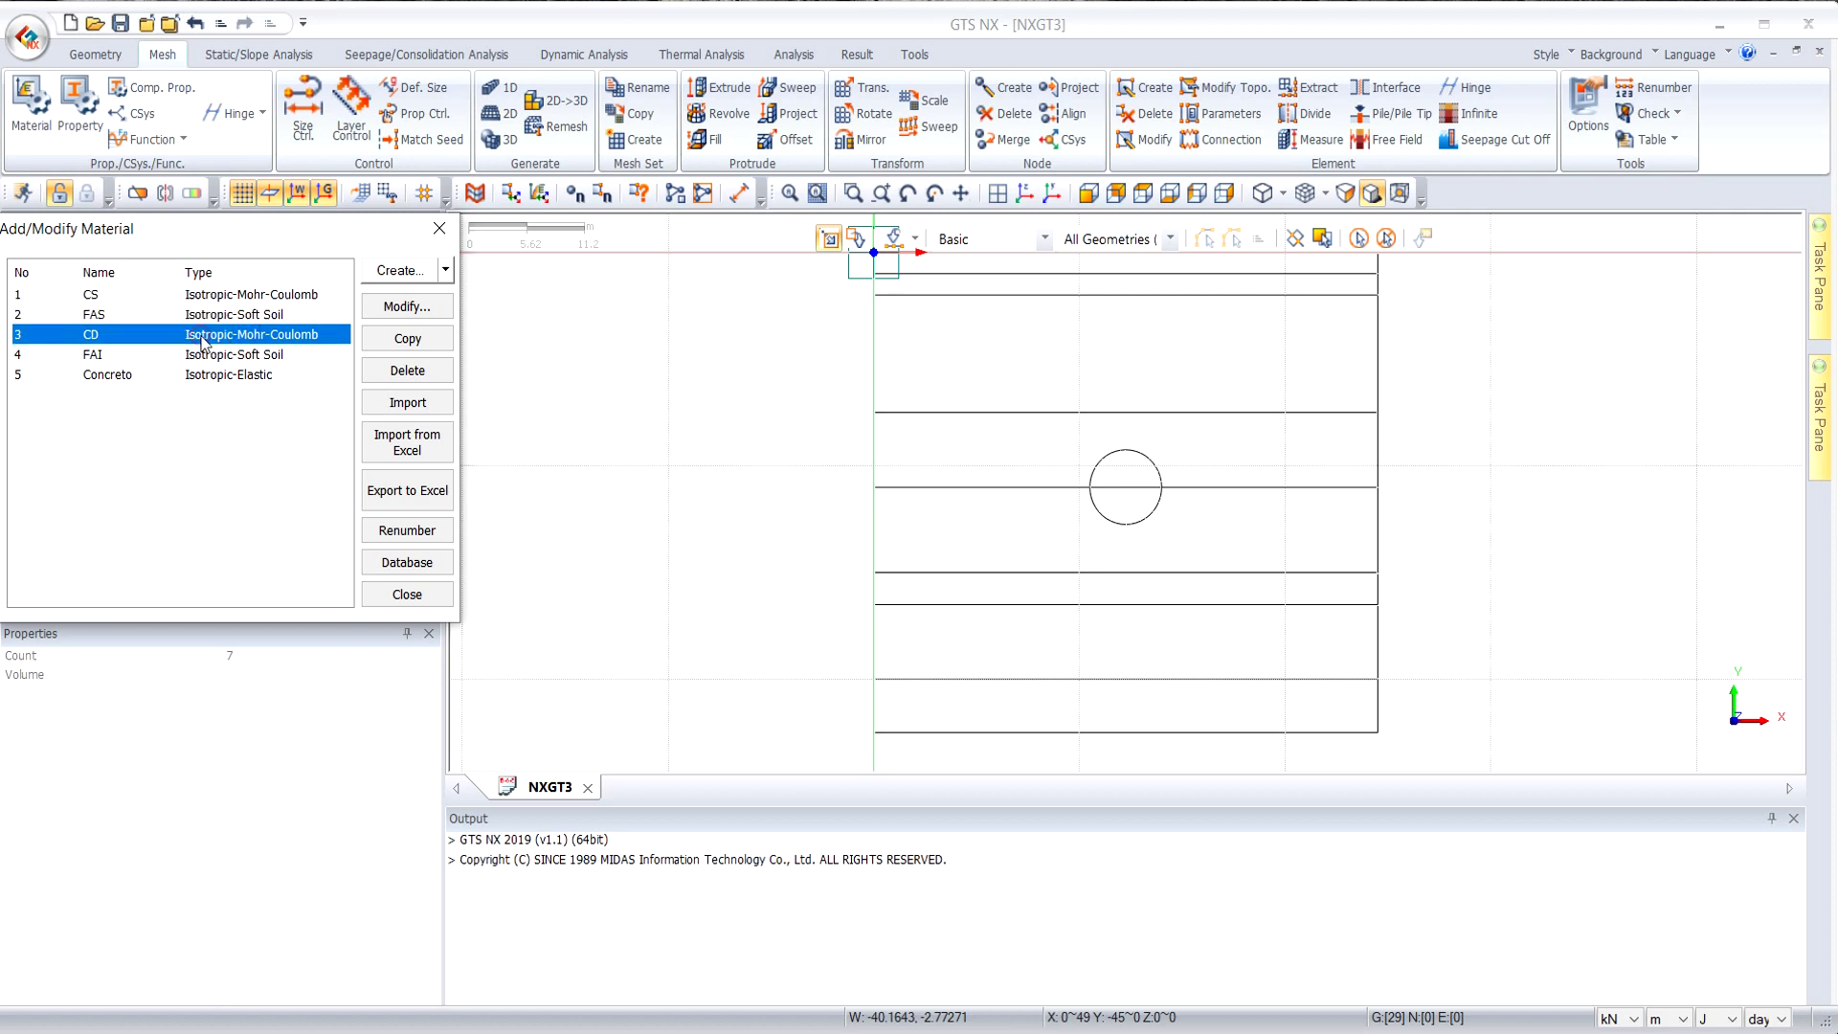
pyautogui.click(284, 316)
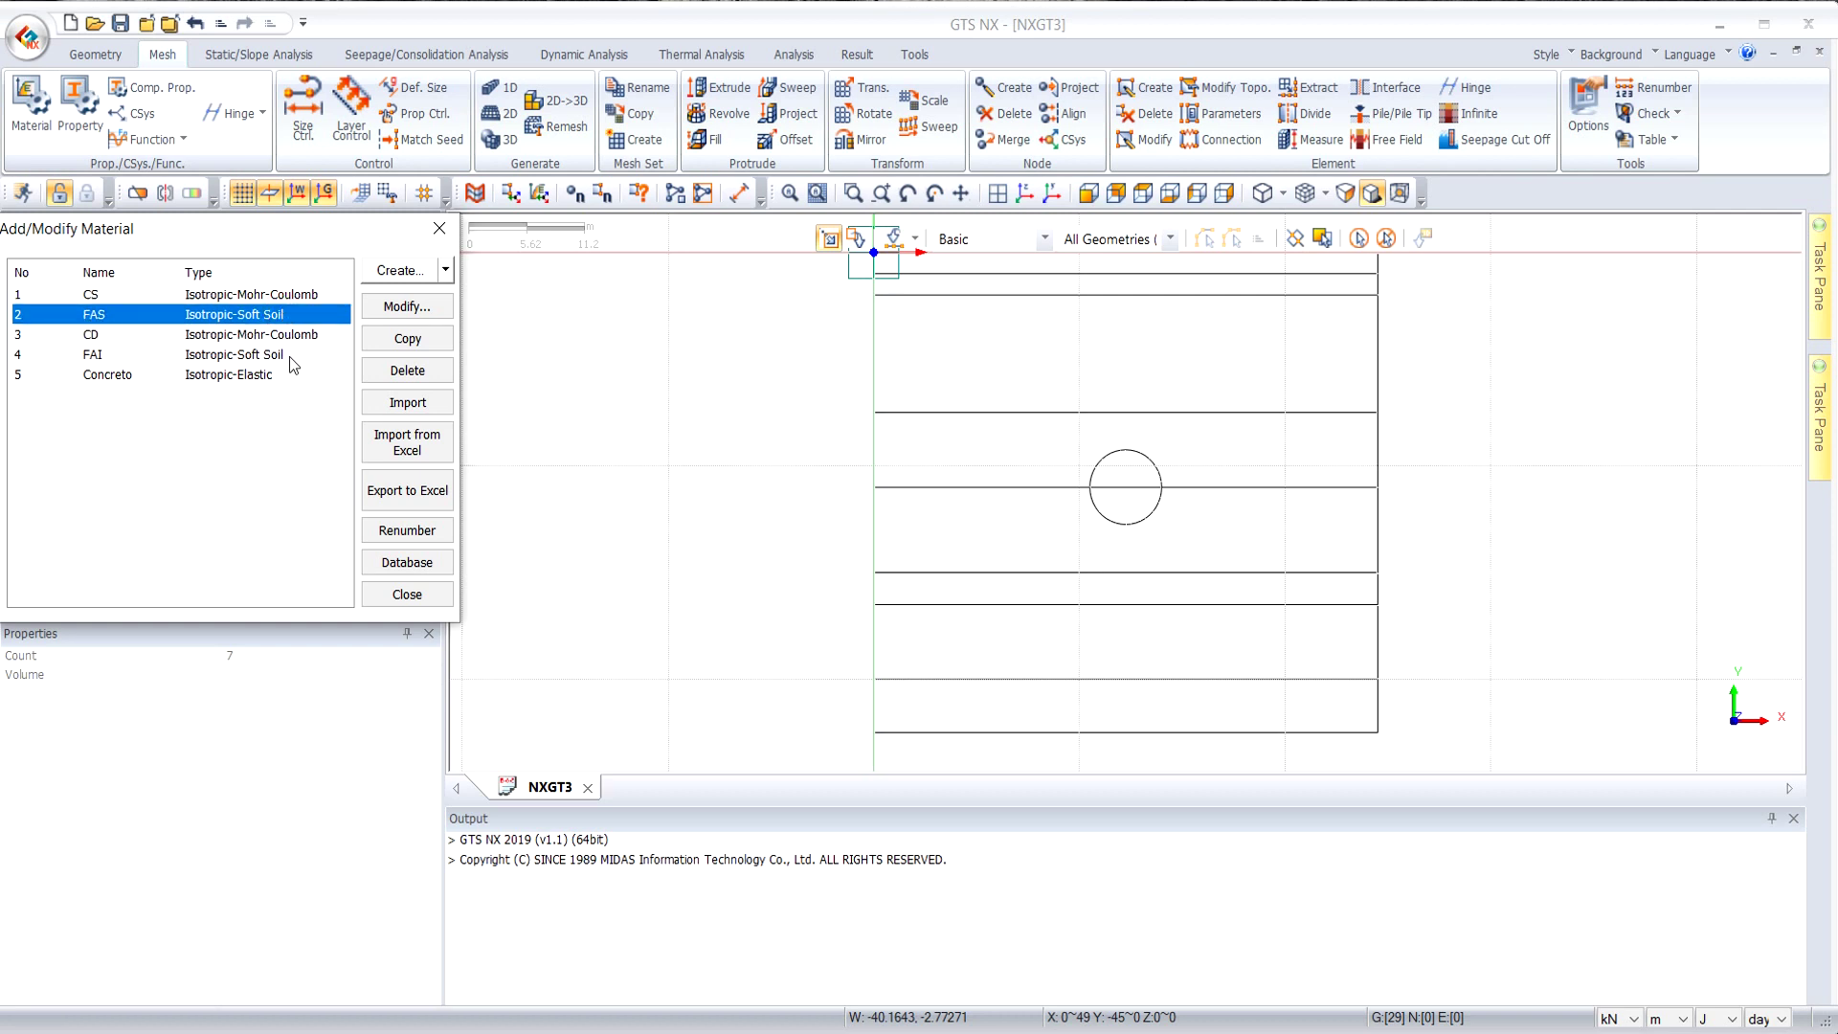
pyautogui.click(289, 356)
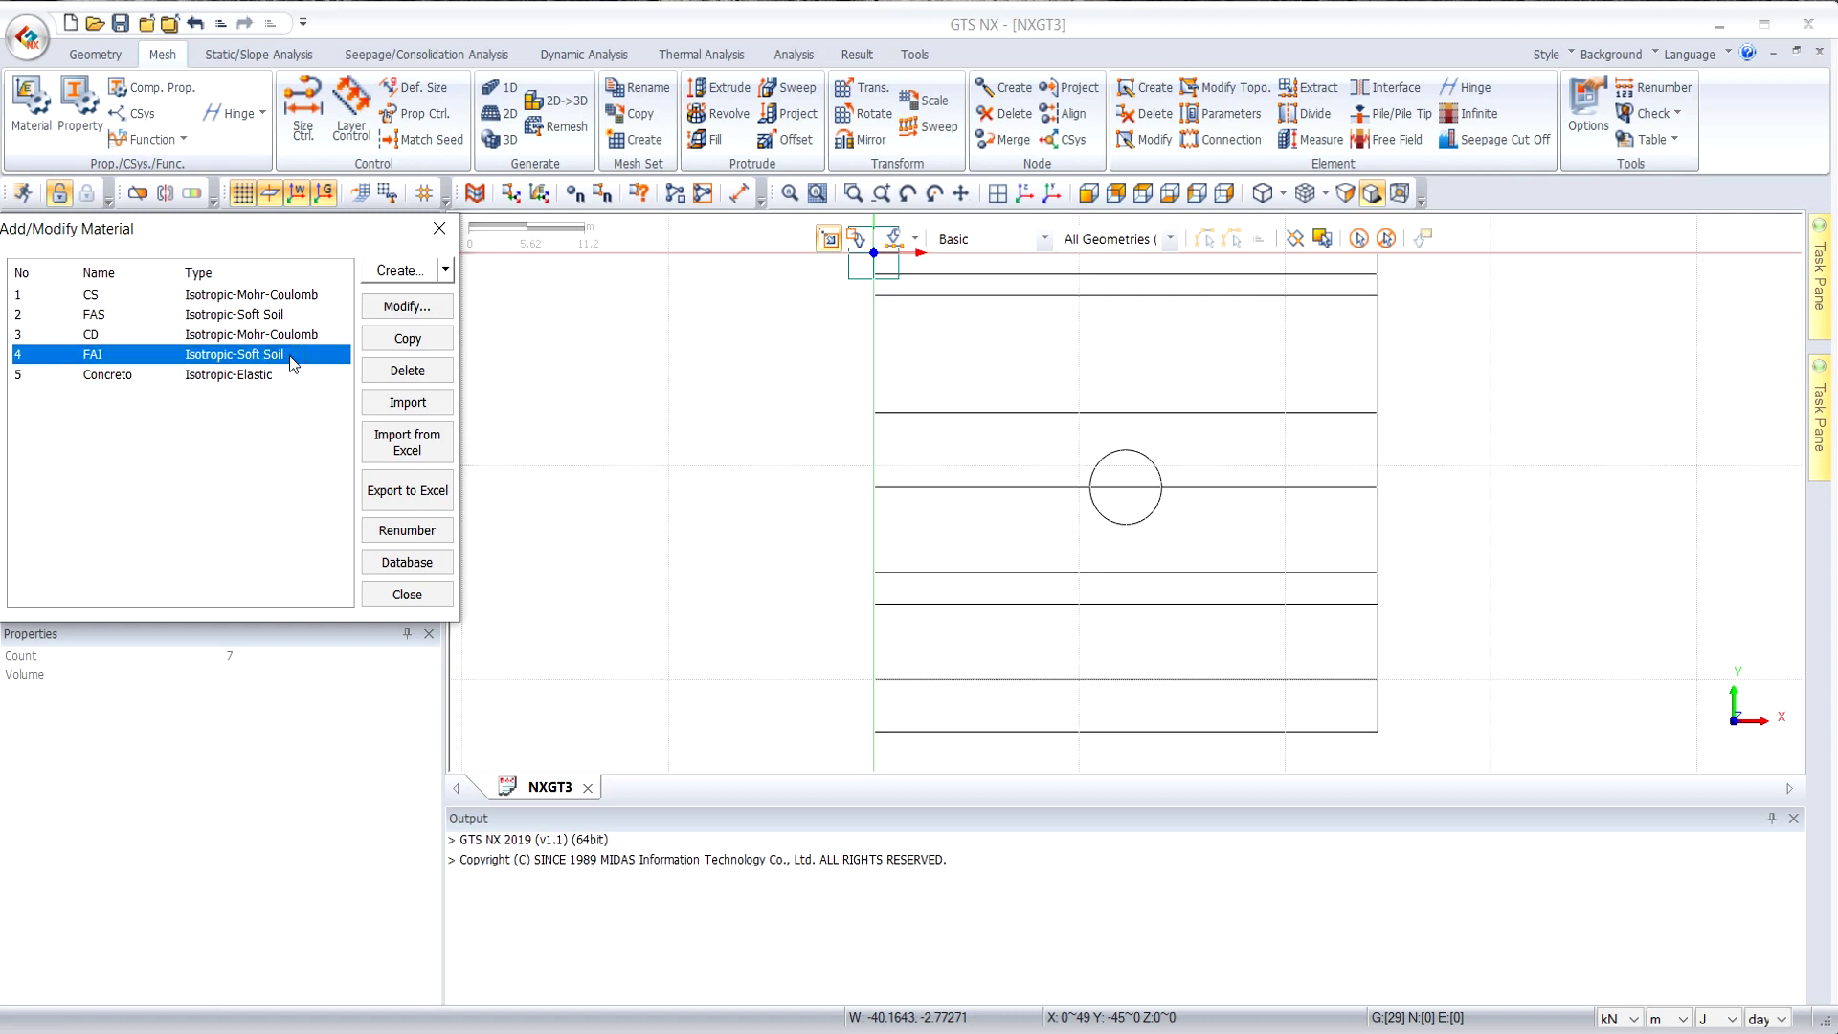
pyautogui.click(284, 376)
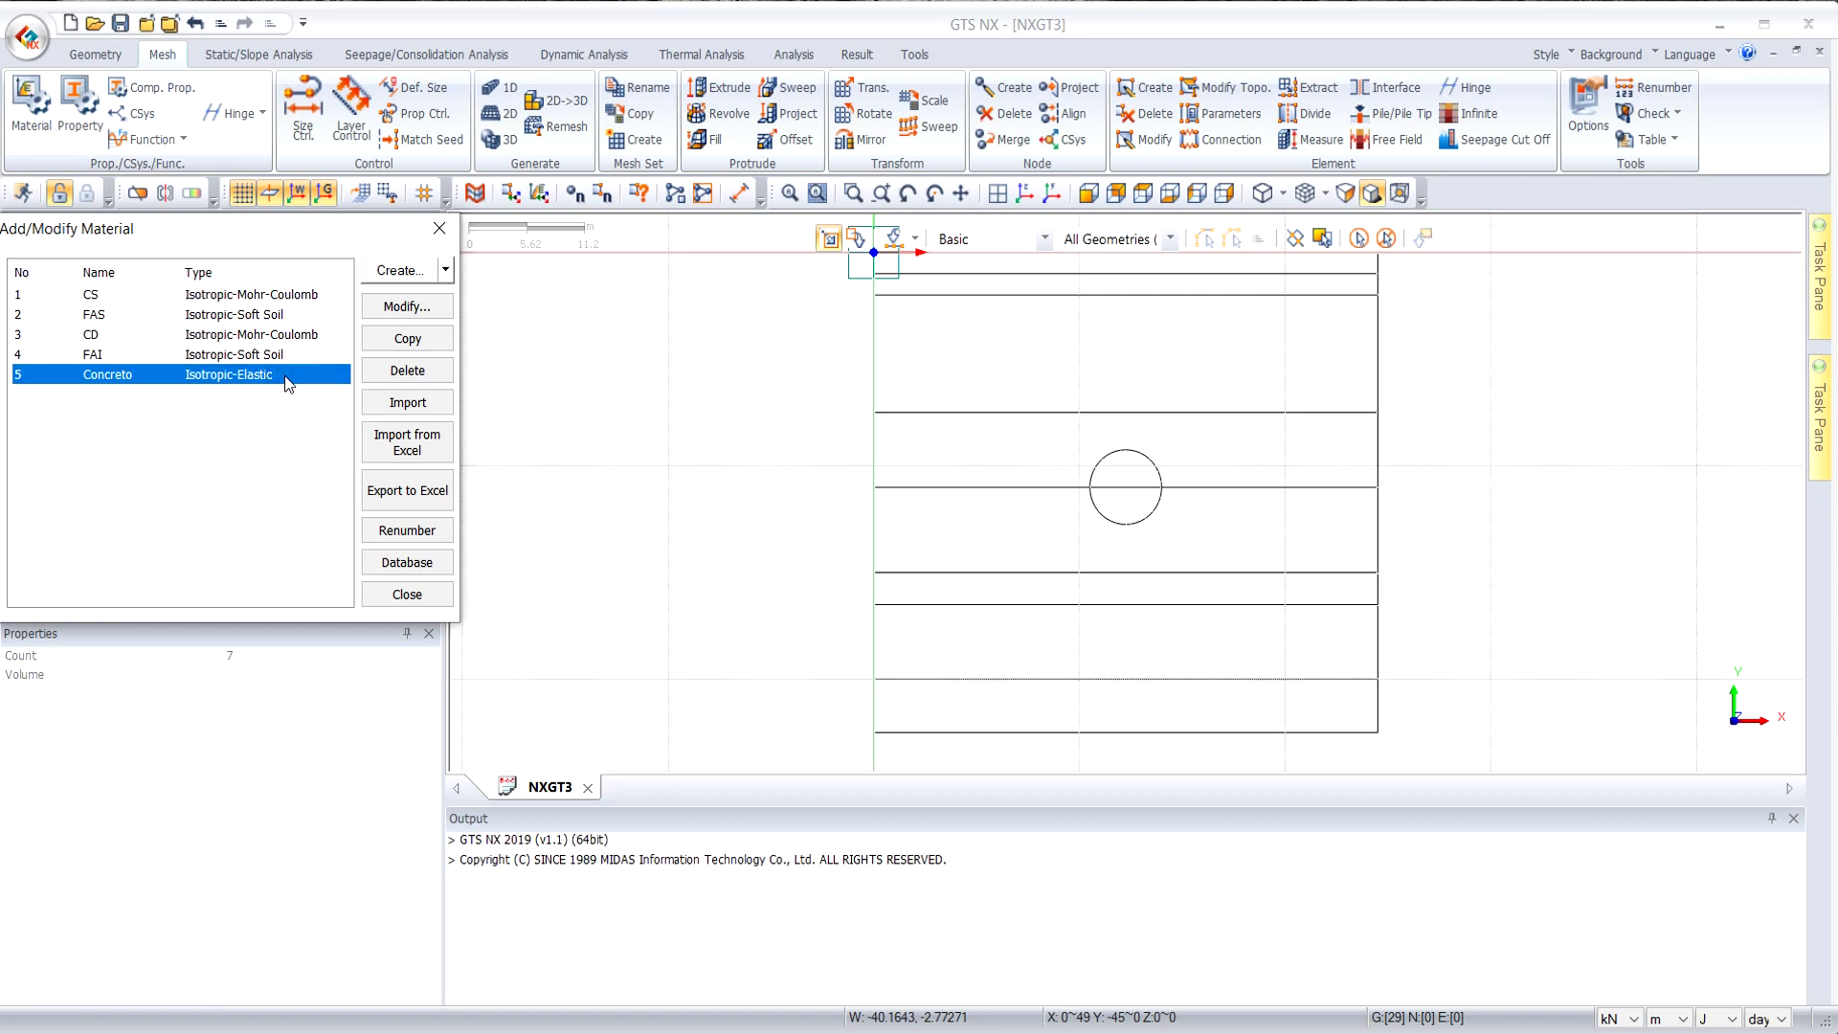
pyautogui.click(440, 227)
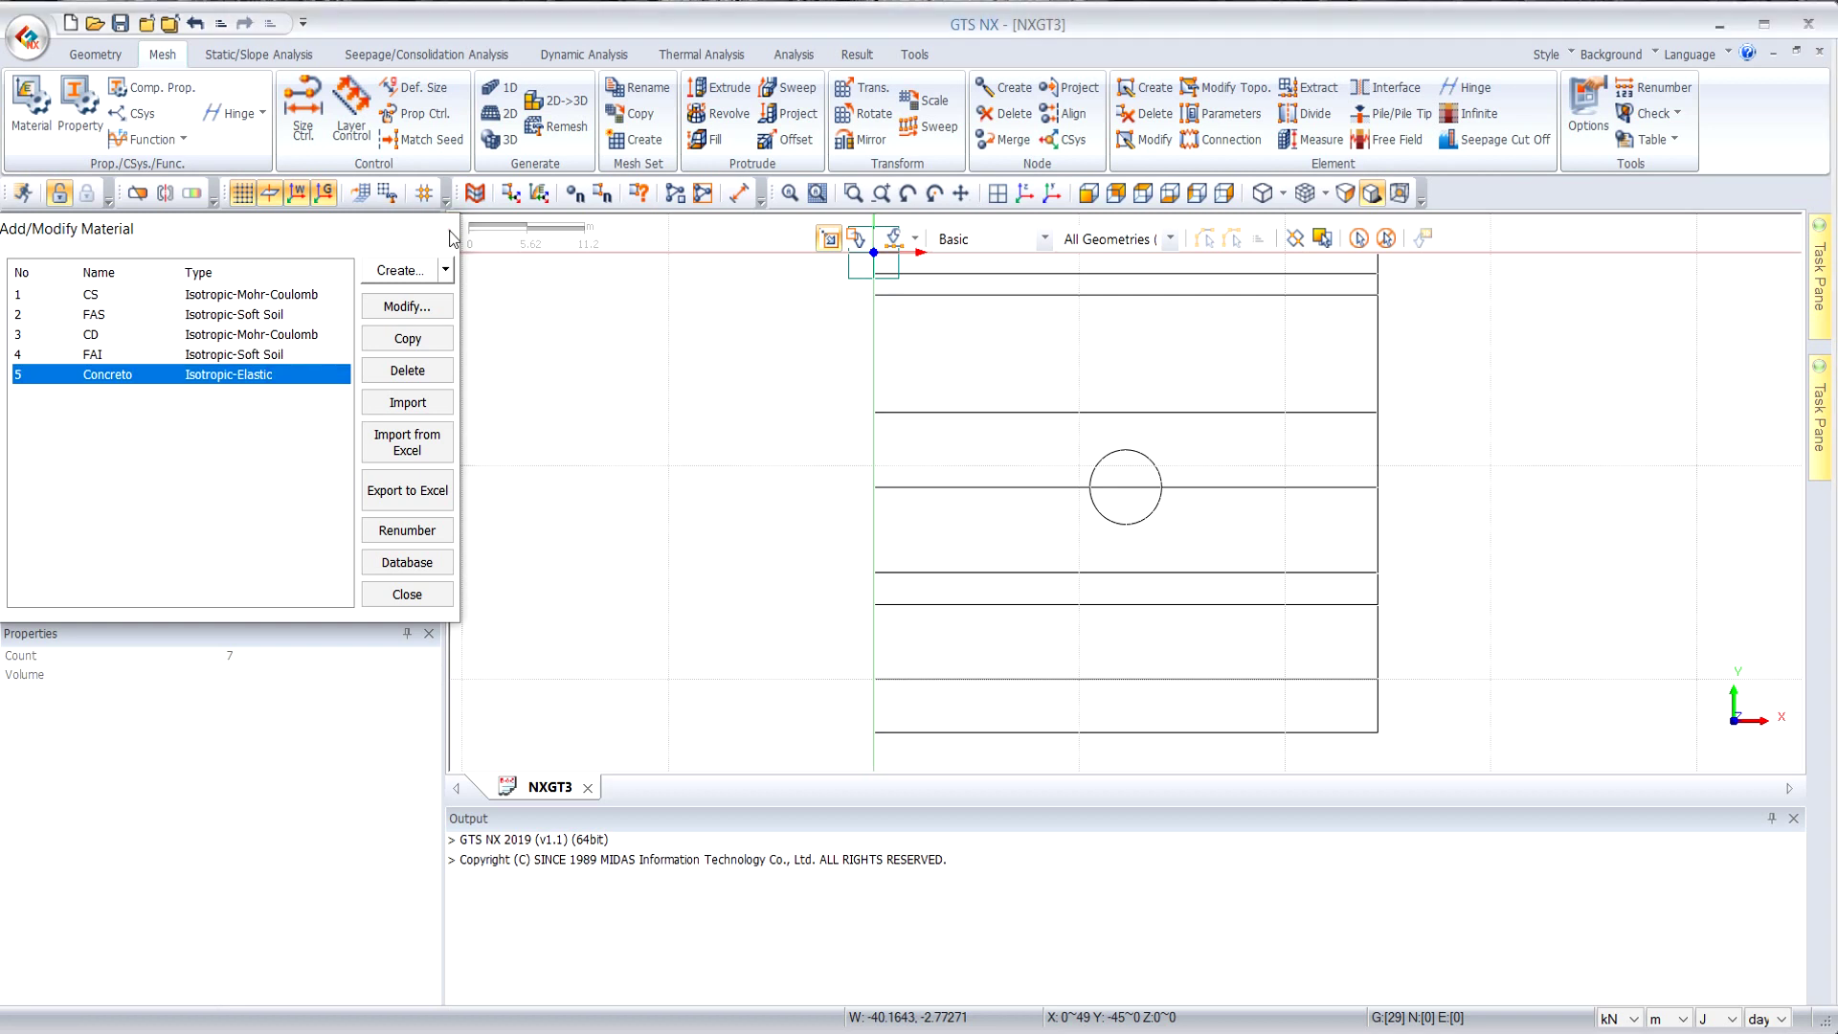
# Make a face from the six edges enclosing the soil layer around the tunnel's upper half, in a geometry set named FAS 2.
pyautogui.scroll(-1, 673, 458)
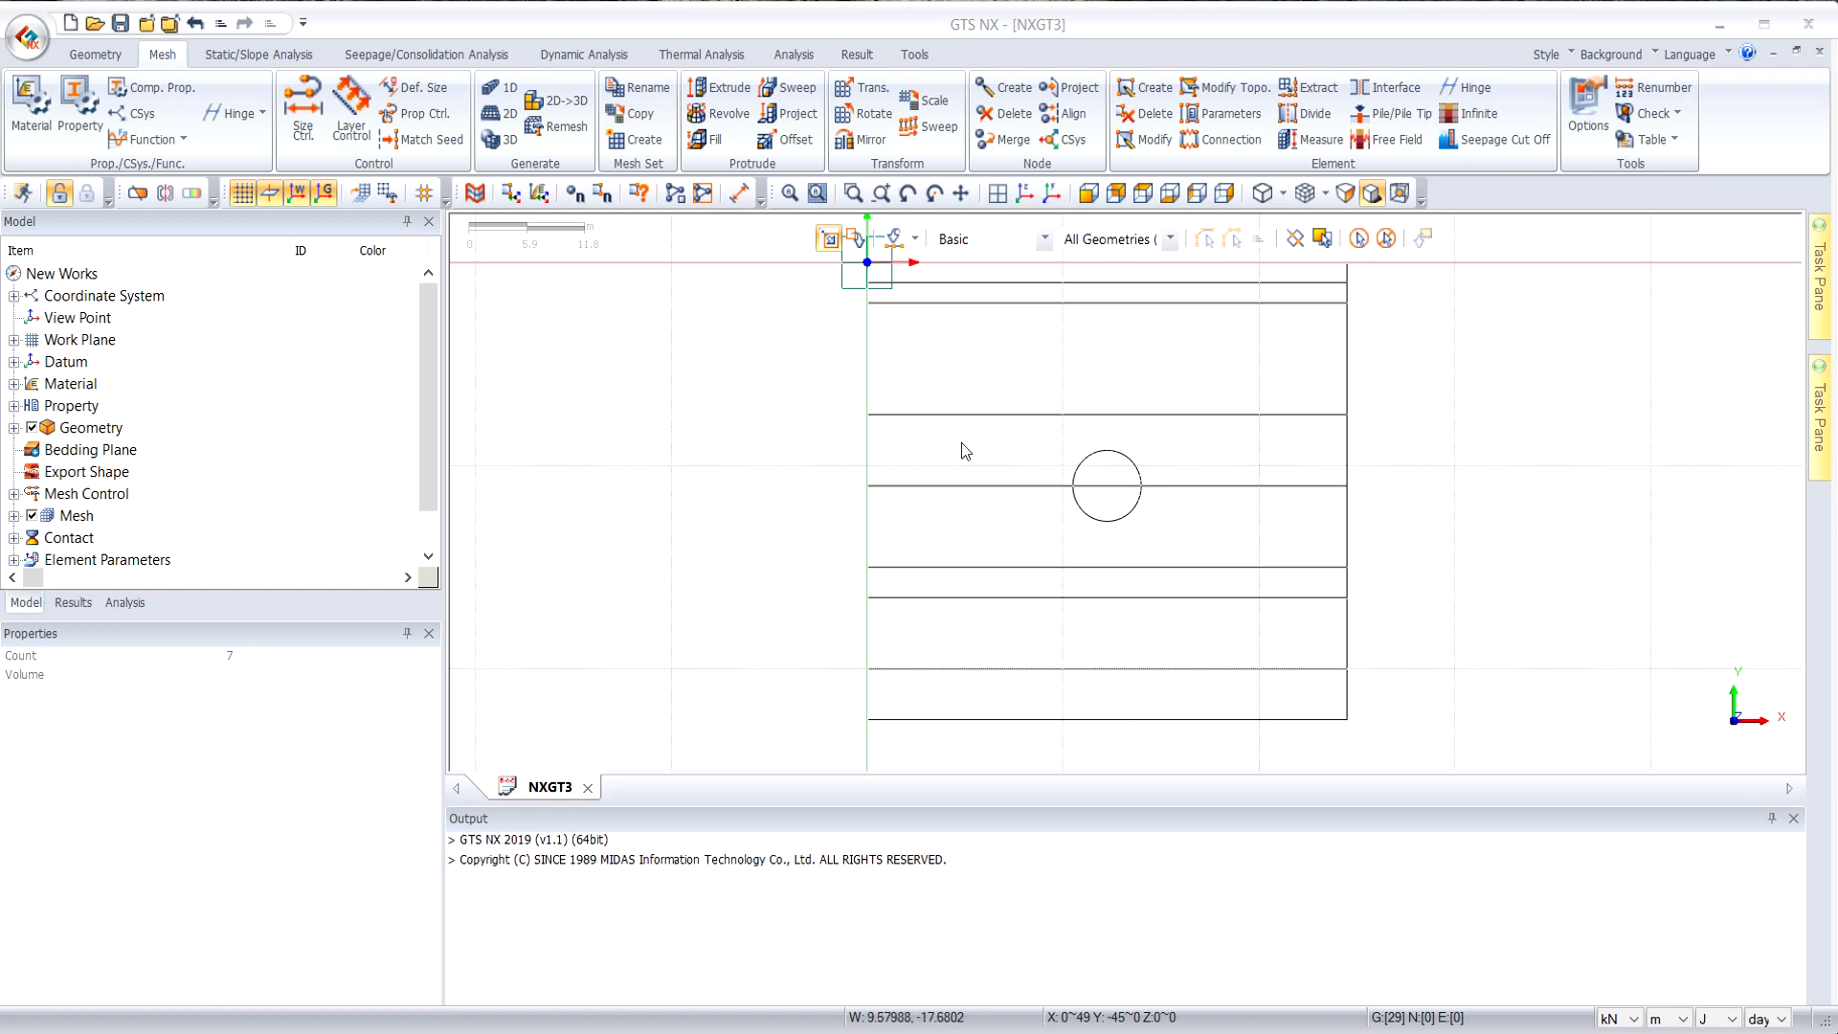
pyautogui.click(84, 62)
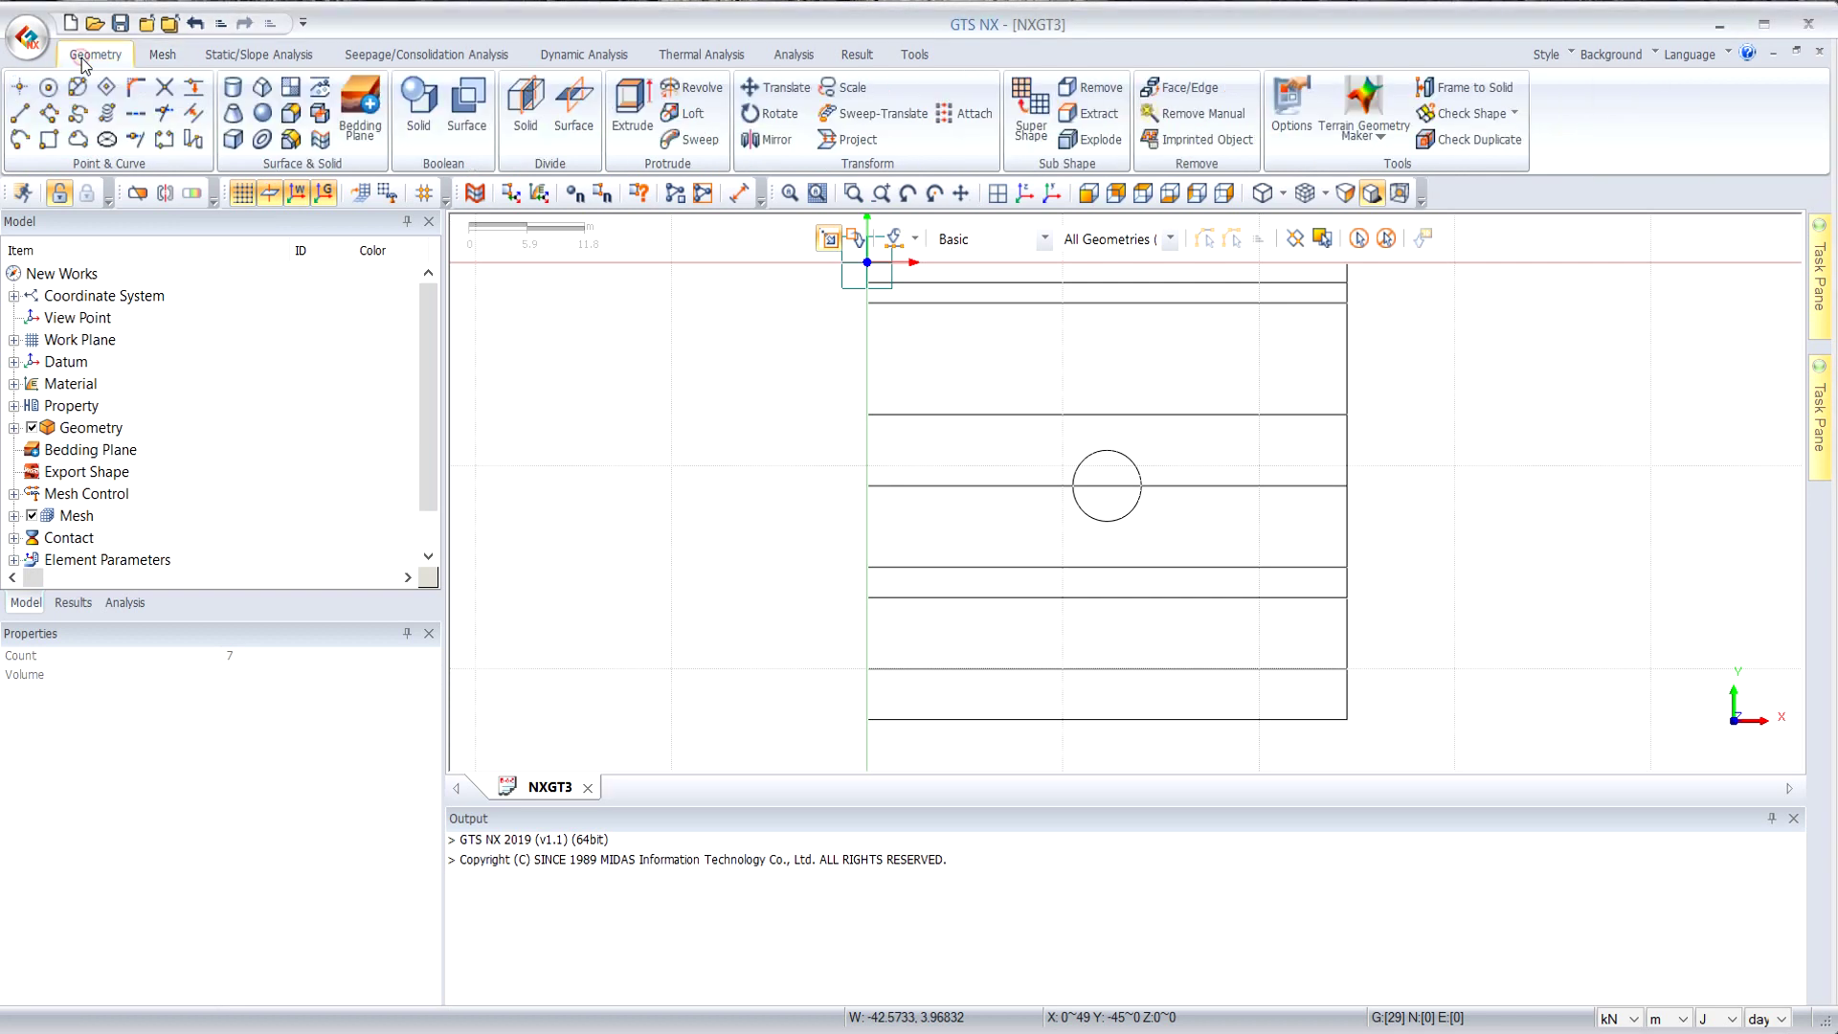
pyautogui.click(295, 89)
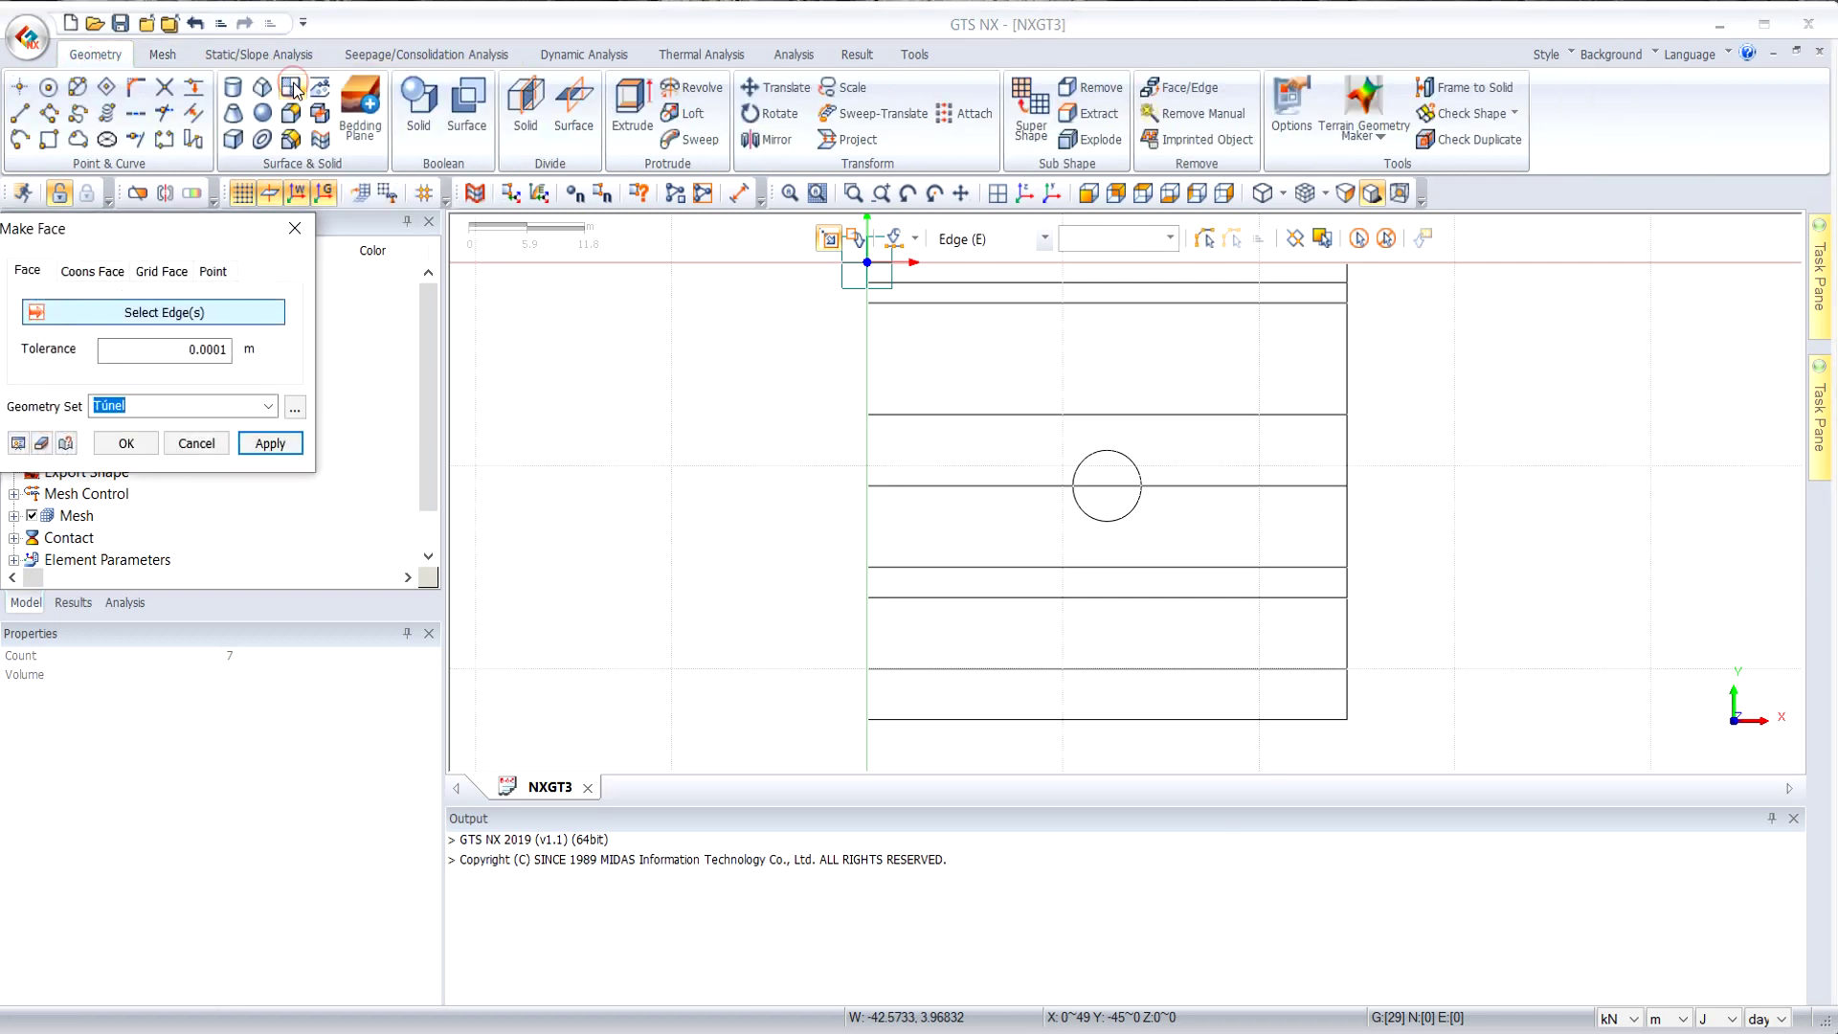
pyautogui.moveTo(212, 231); pyautogui.dragTo(577, 364)
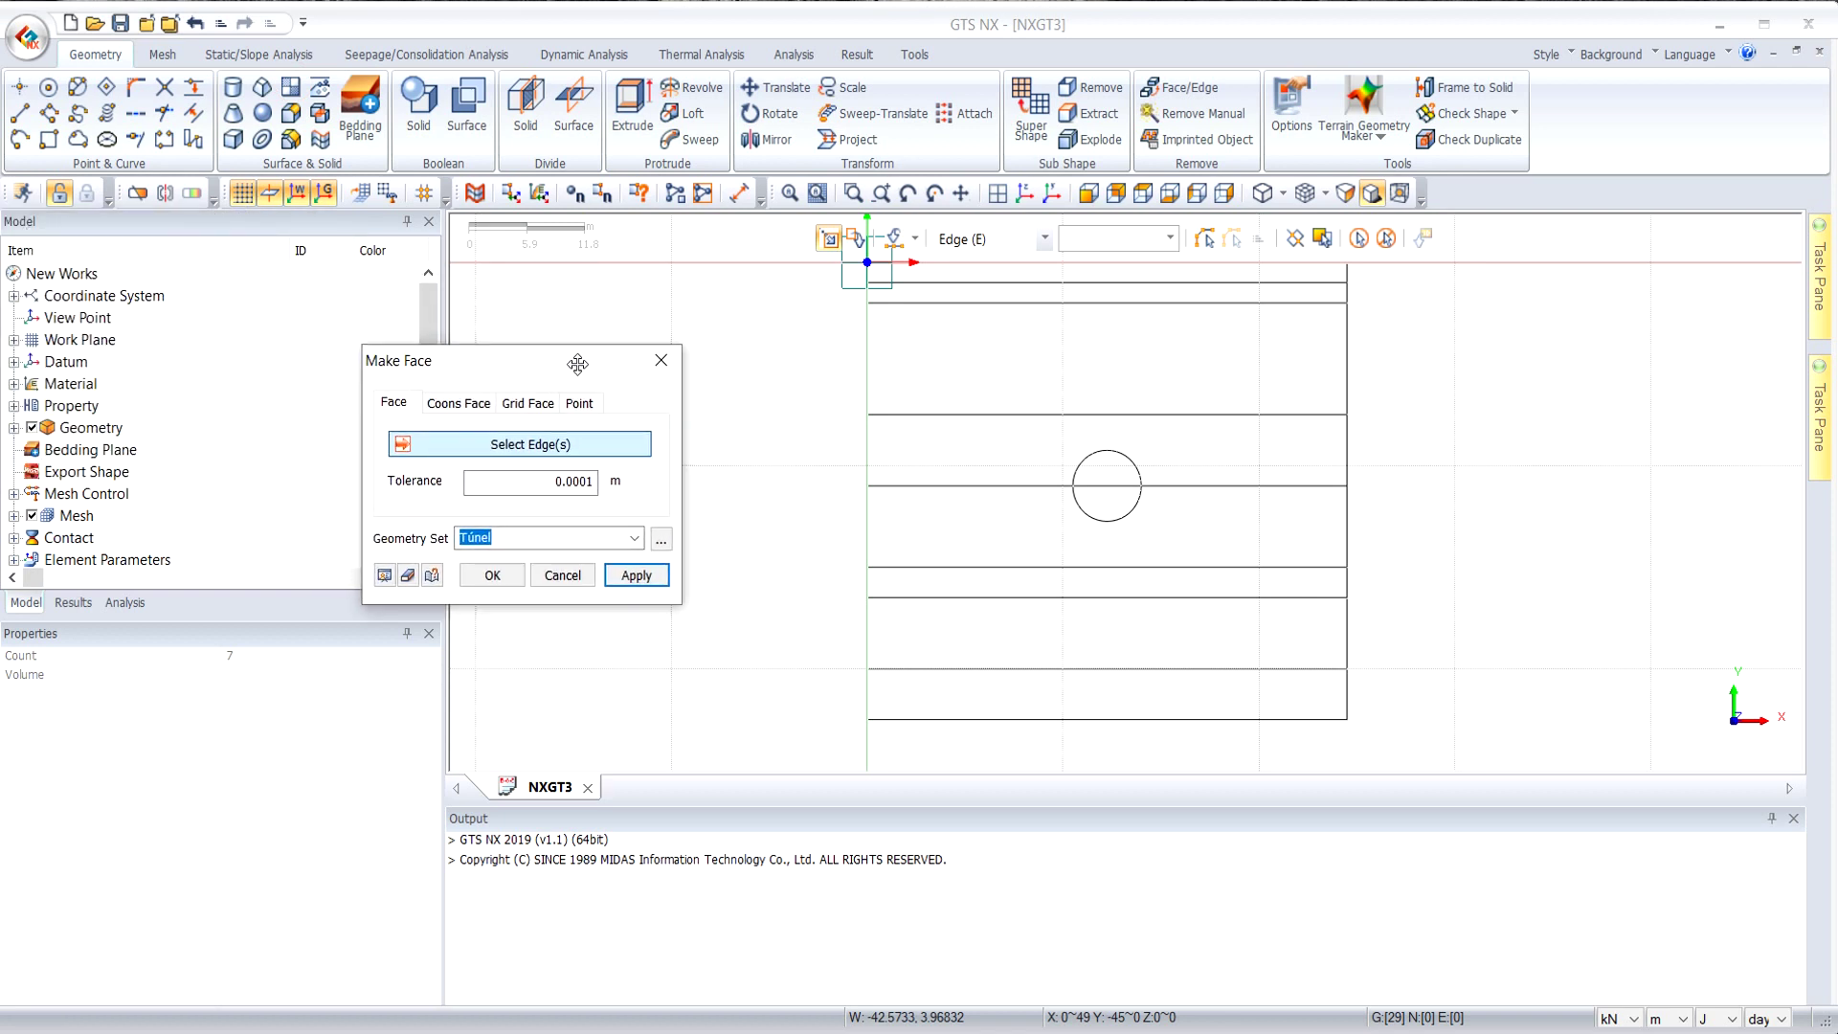
pyautogui.click(1031, 415)
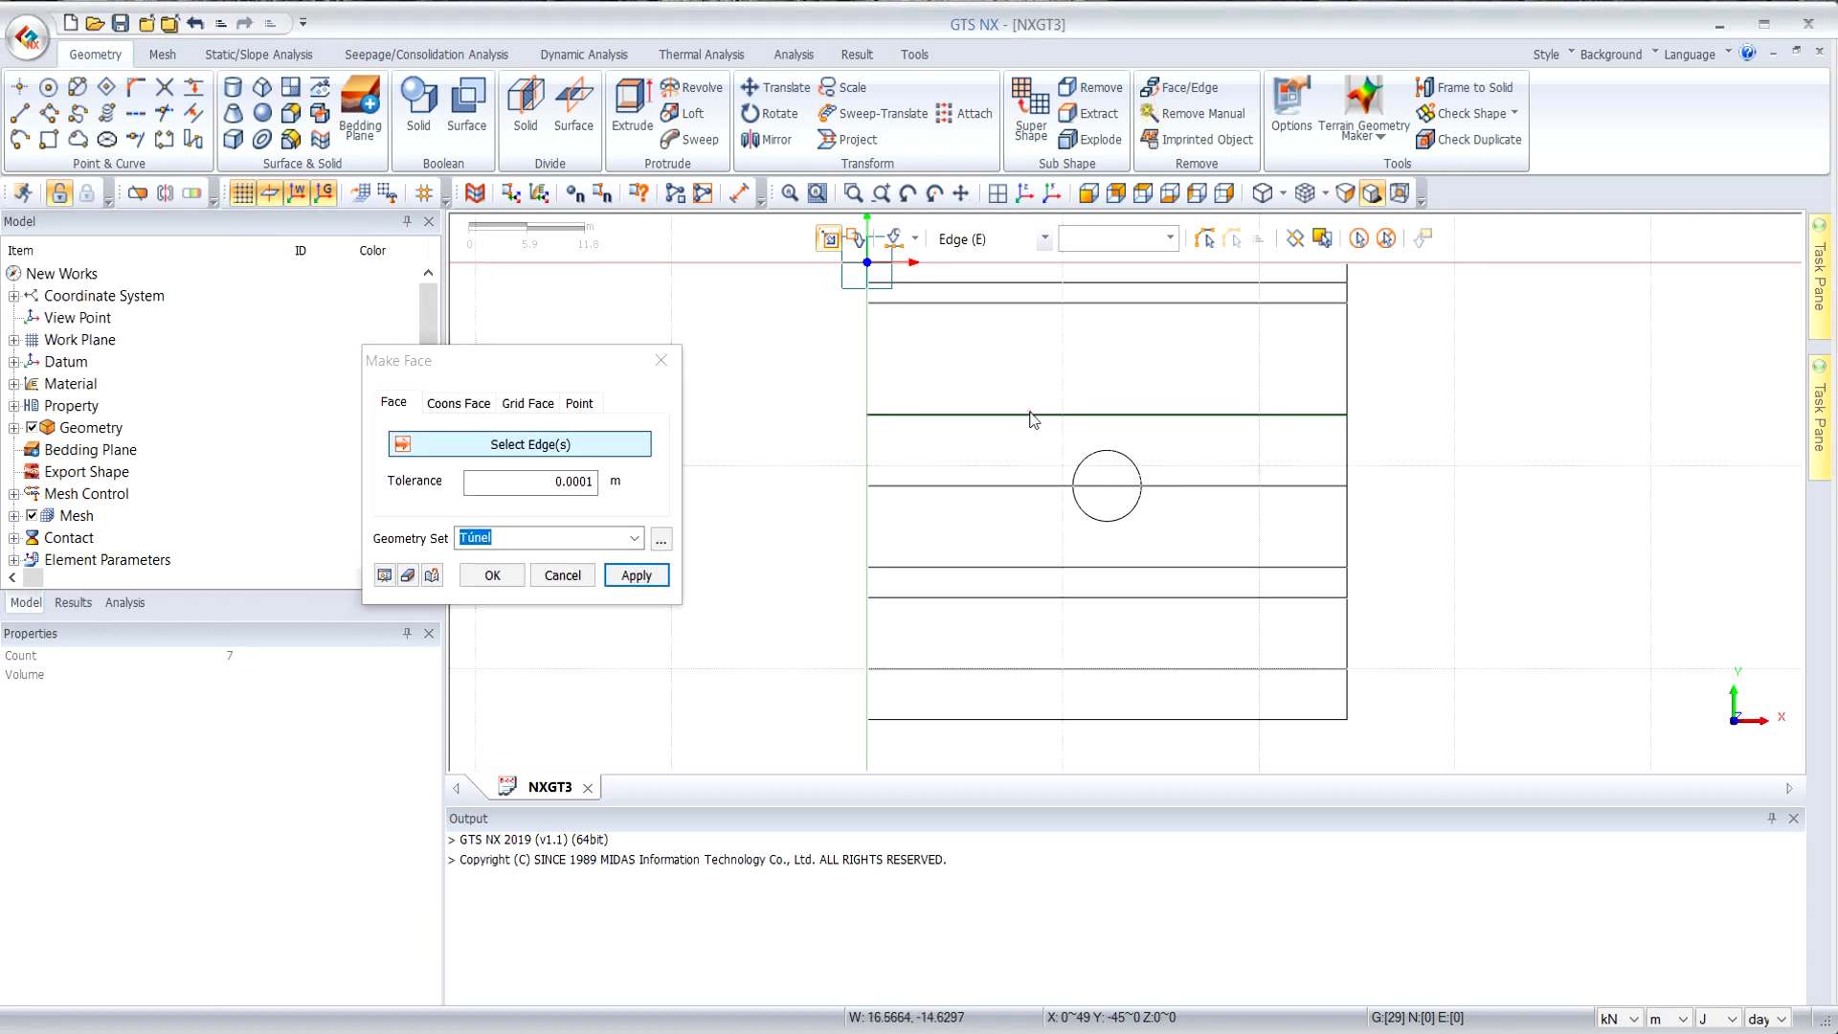
pyautogui.click(866, 445)
pyautogui.click(967, 486)
pyautogui.click(1096, 454)
pyautogui.click(1213, 486)
pyautogui.click(1345, 456)
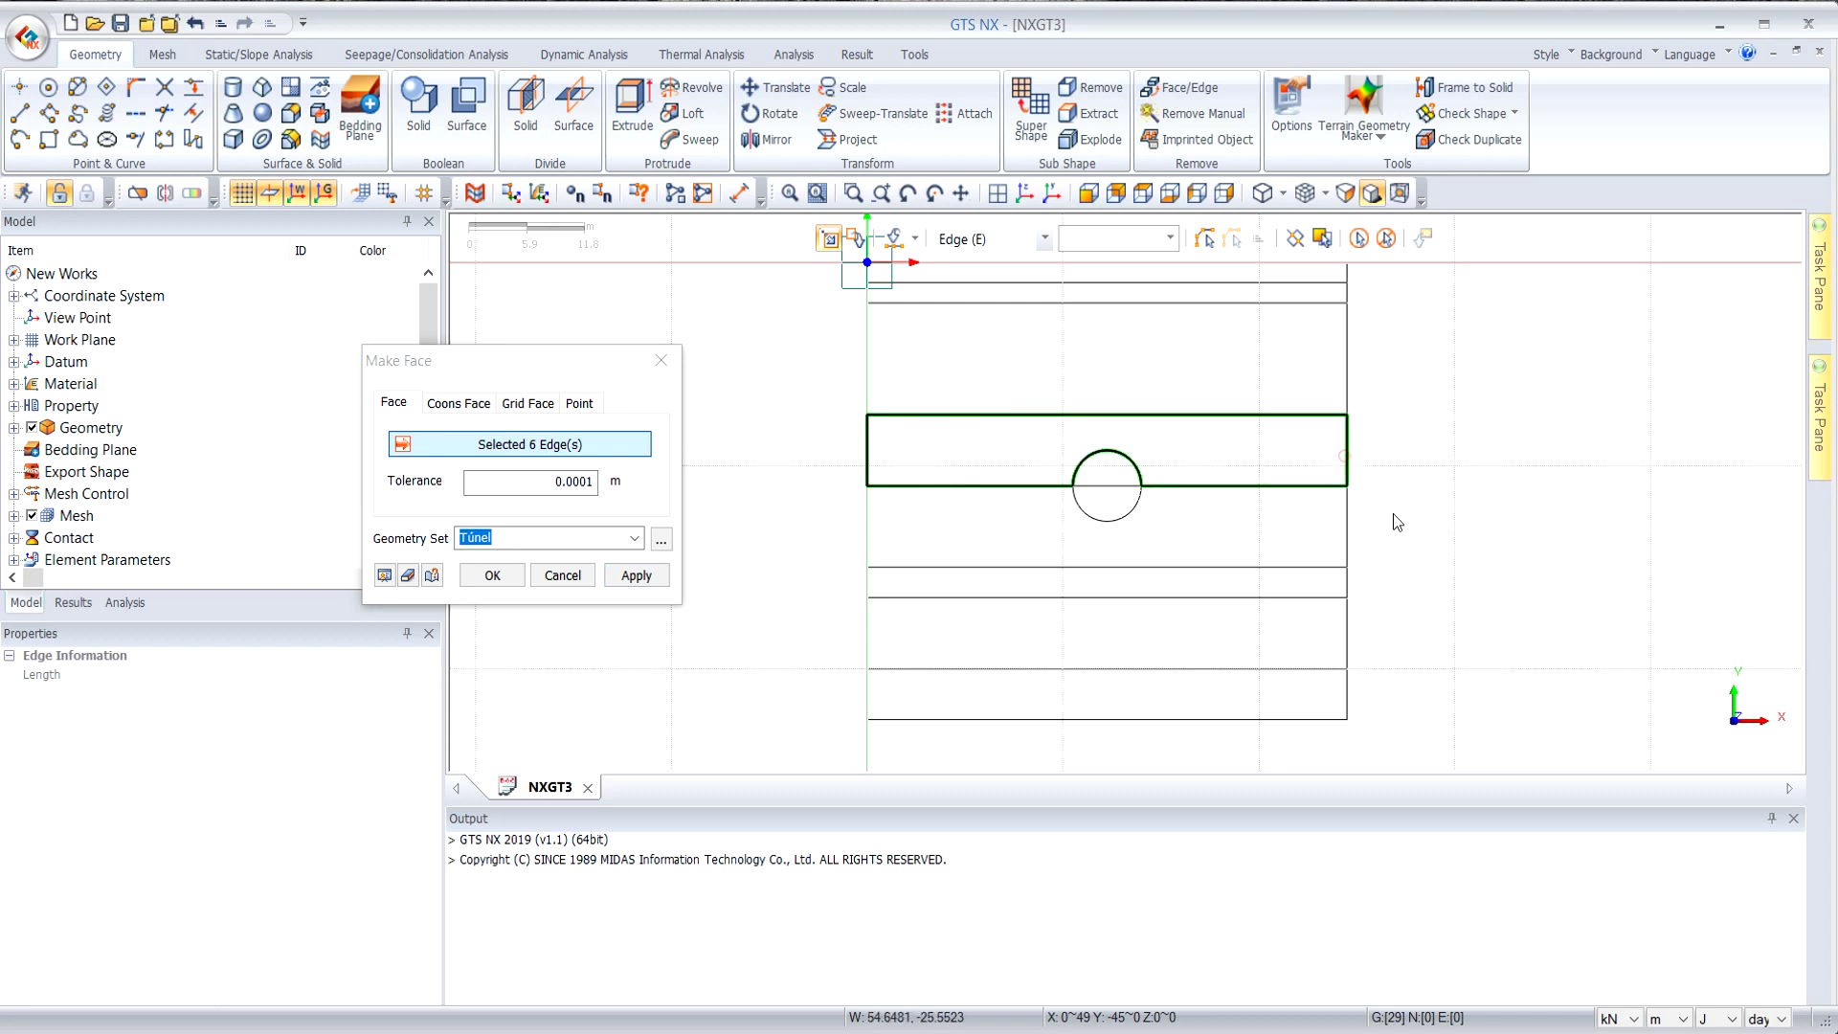
pyautogui.click(523, 542)
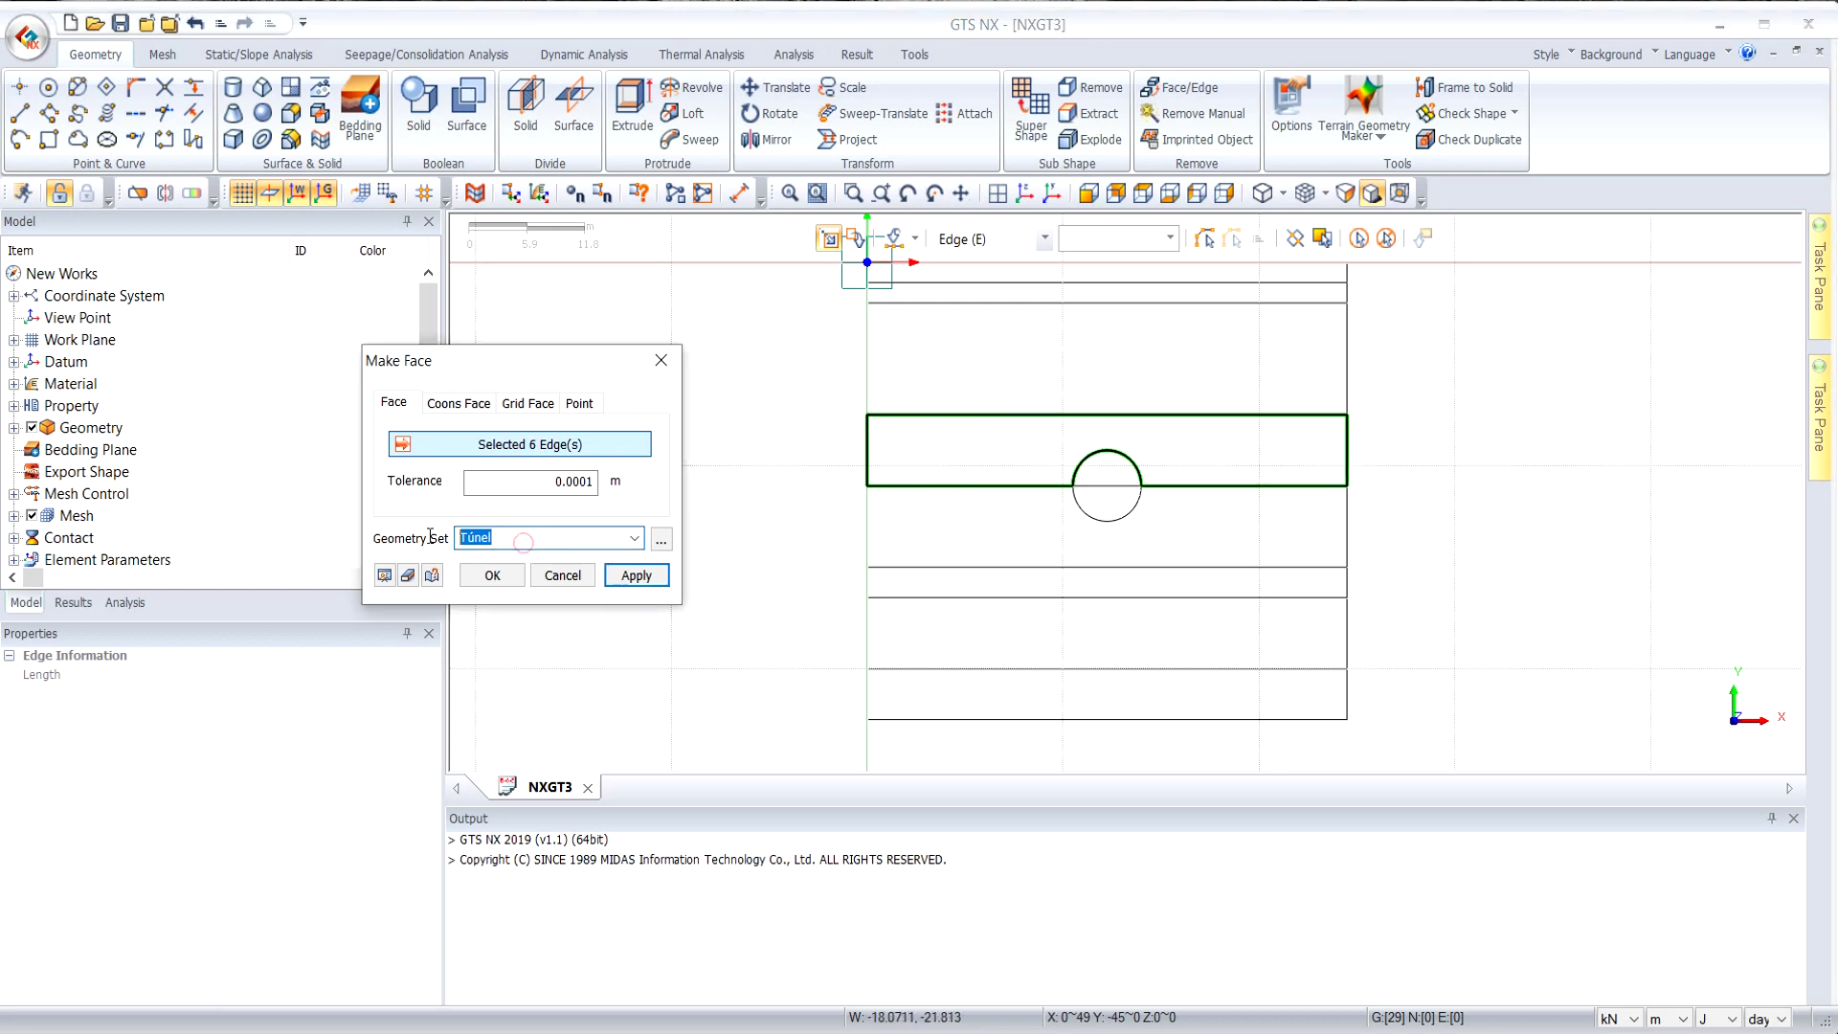
pyautogui.write('FAS 2')
pyautogui.click(647, 584)
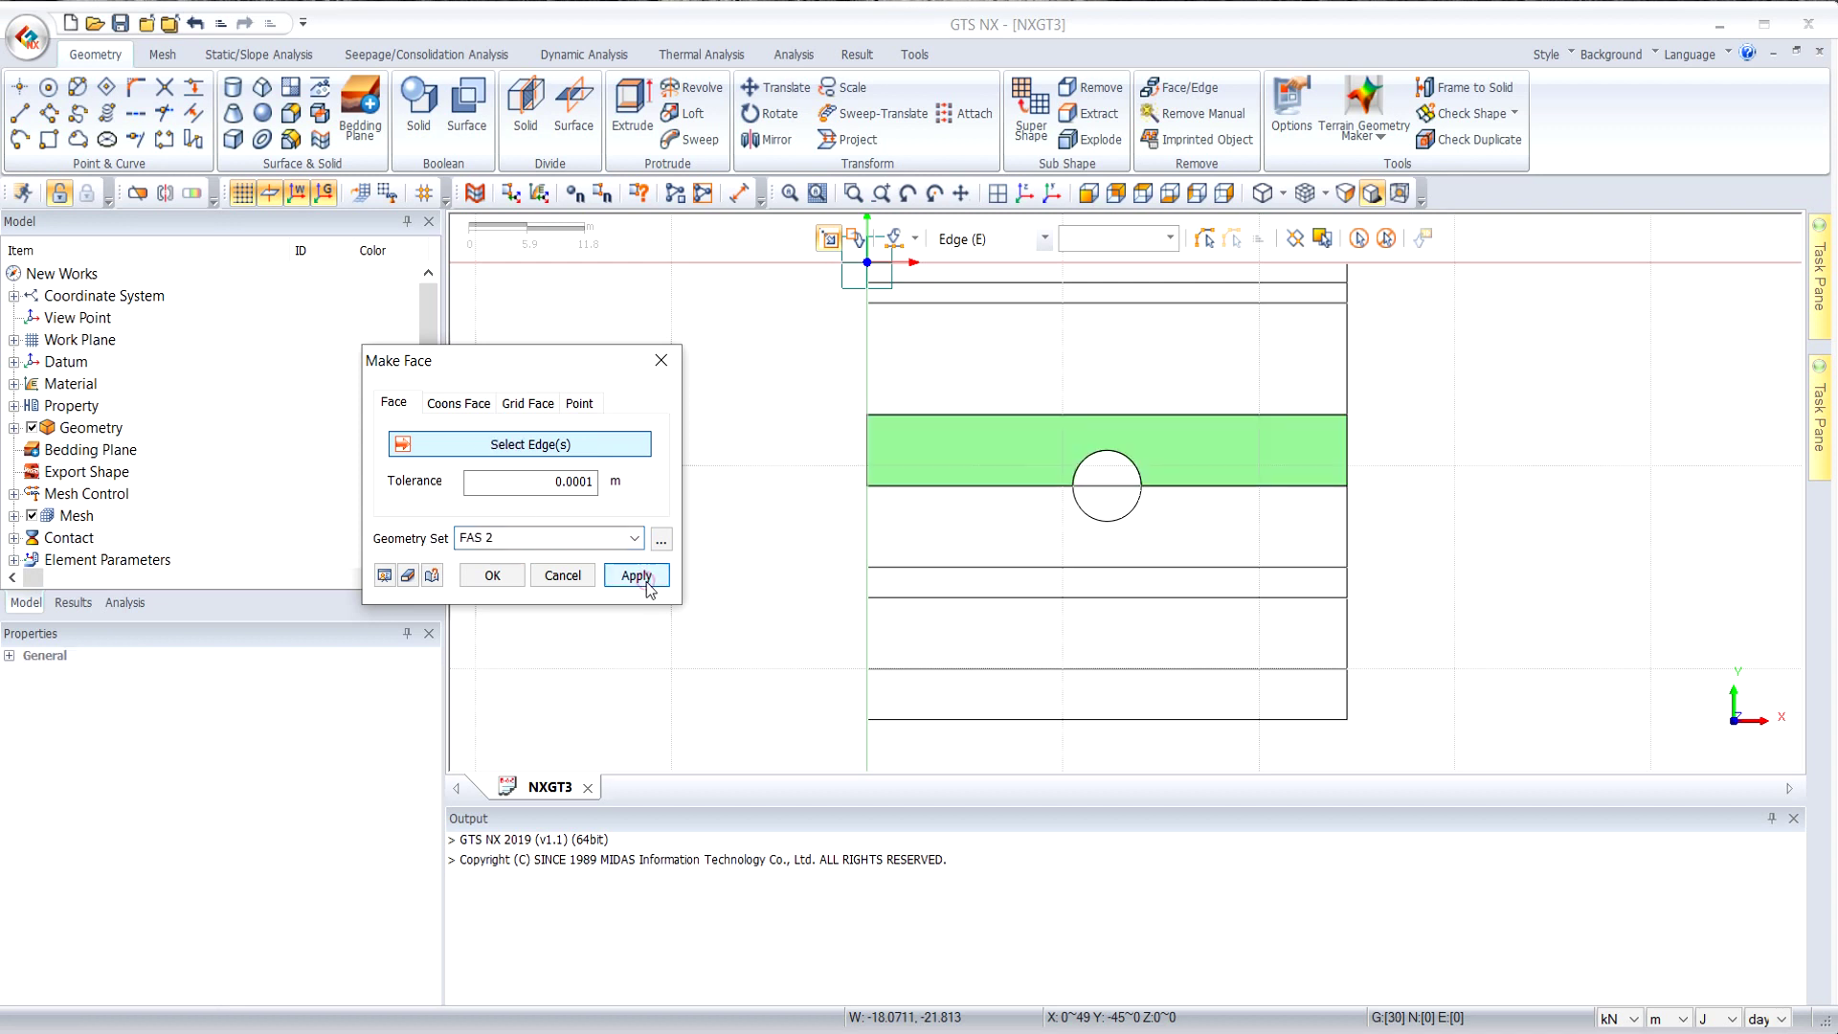
# Make a face from the six edges enclosing the soil layer around the tunnel's lower half, in a geometry set named FAS 3.
pyautogui.click(972, 486)
pyautogui.click(1099, 517)
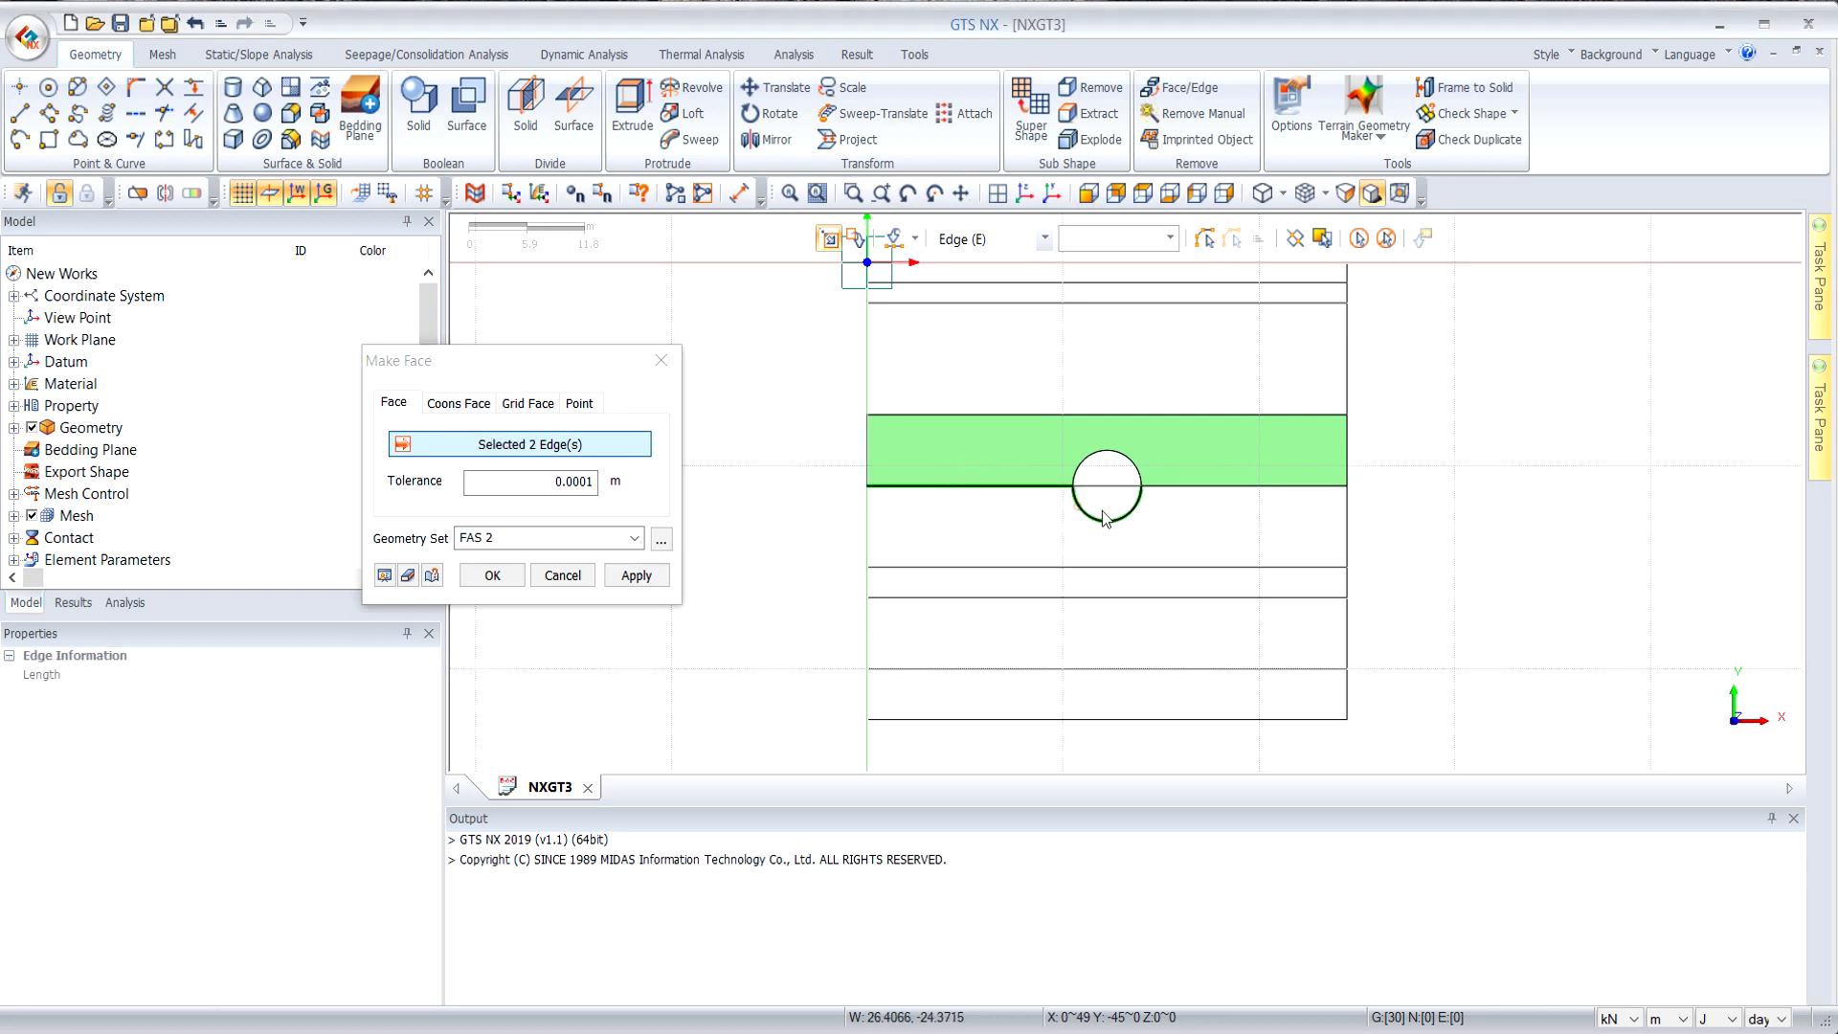
pyautogui.click(1169, 487)
pyautogui.click(1350, 521)
pyautogui.click(1296, 563)
pyautogui.click(868, 526)
pyautogui.click(538, 536)
pyautogui.click(538, 534)
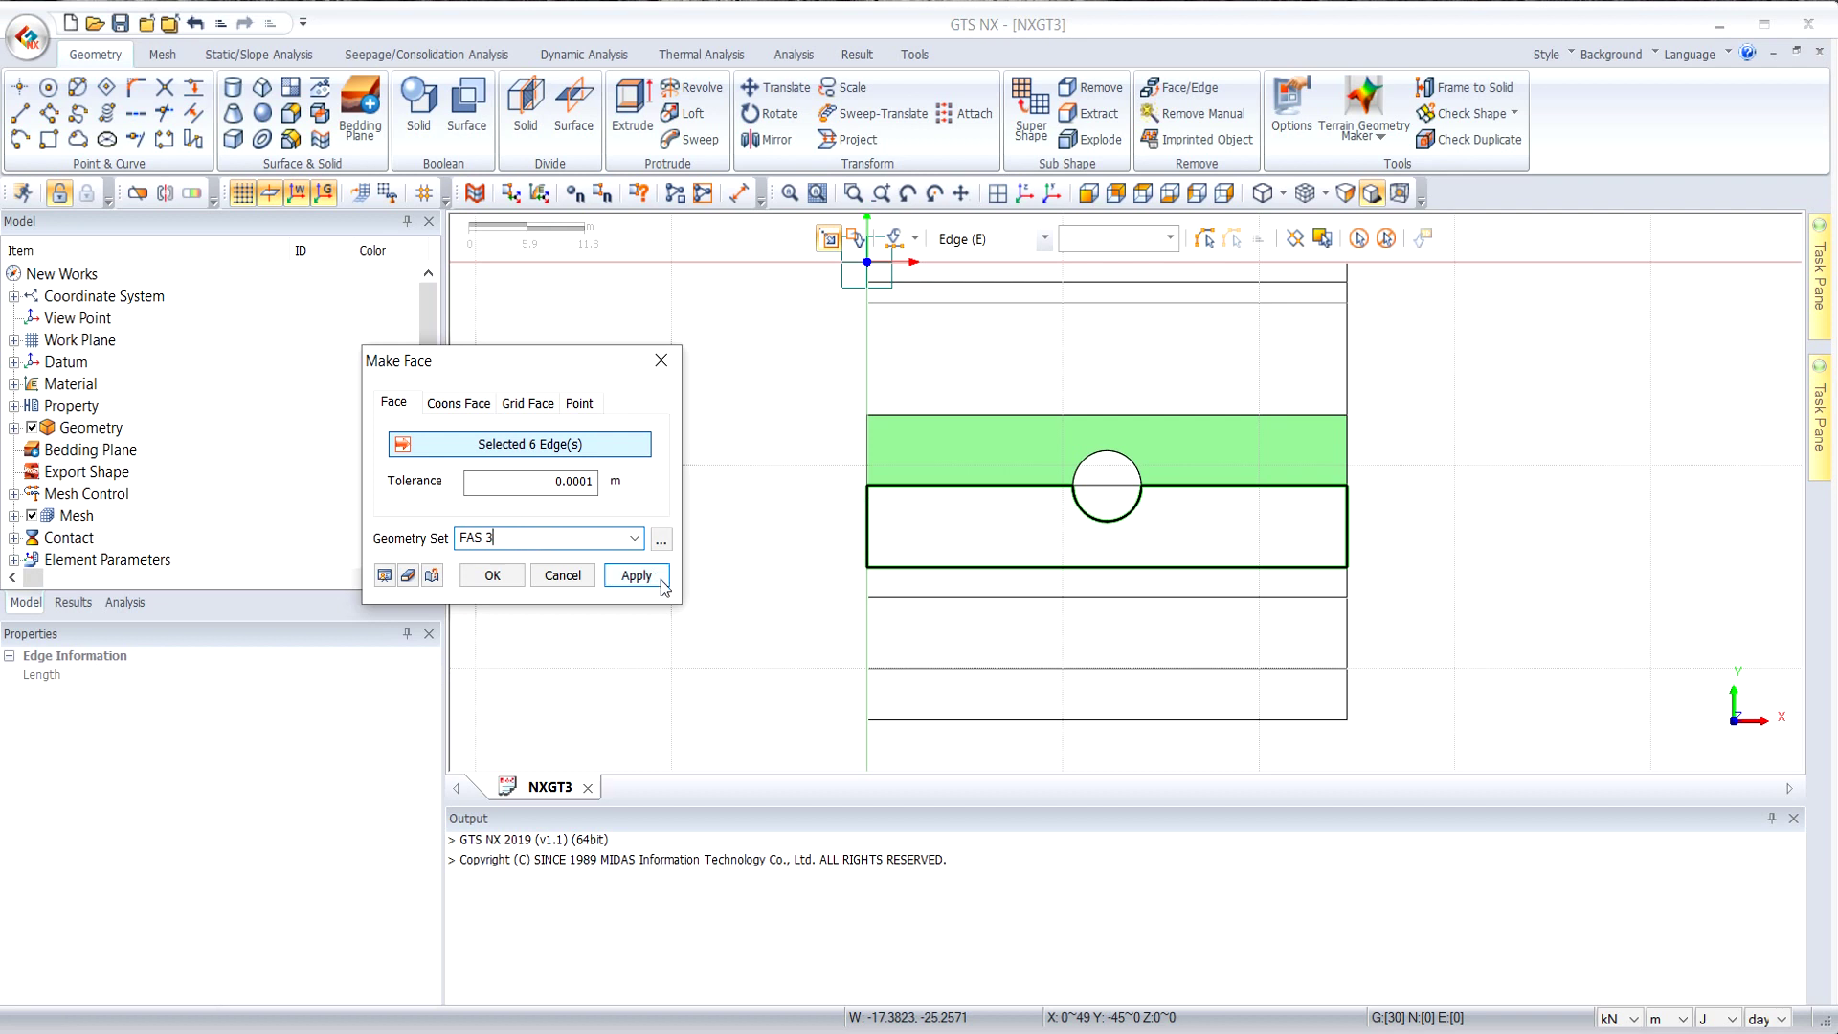
pyautogui.click(492, 575)
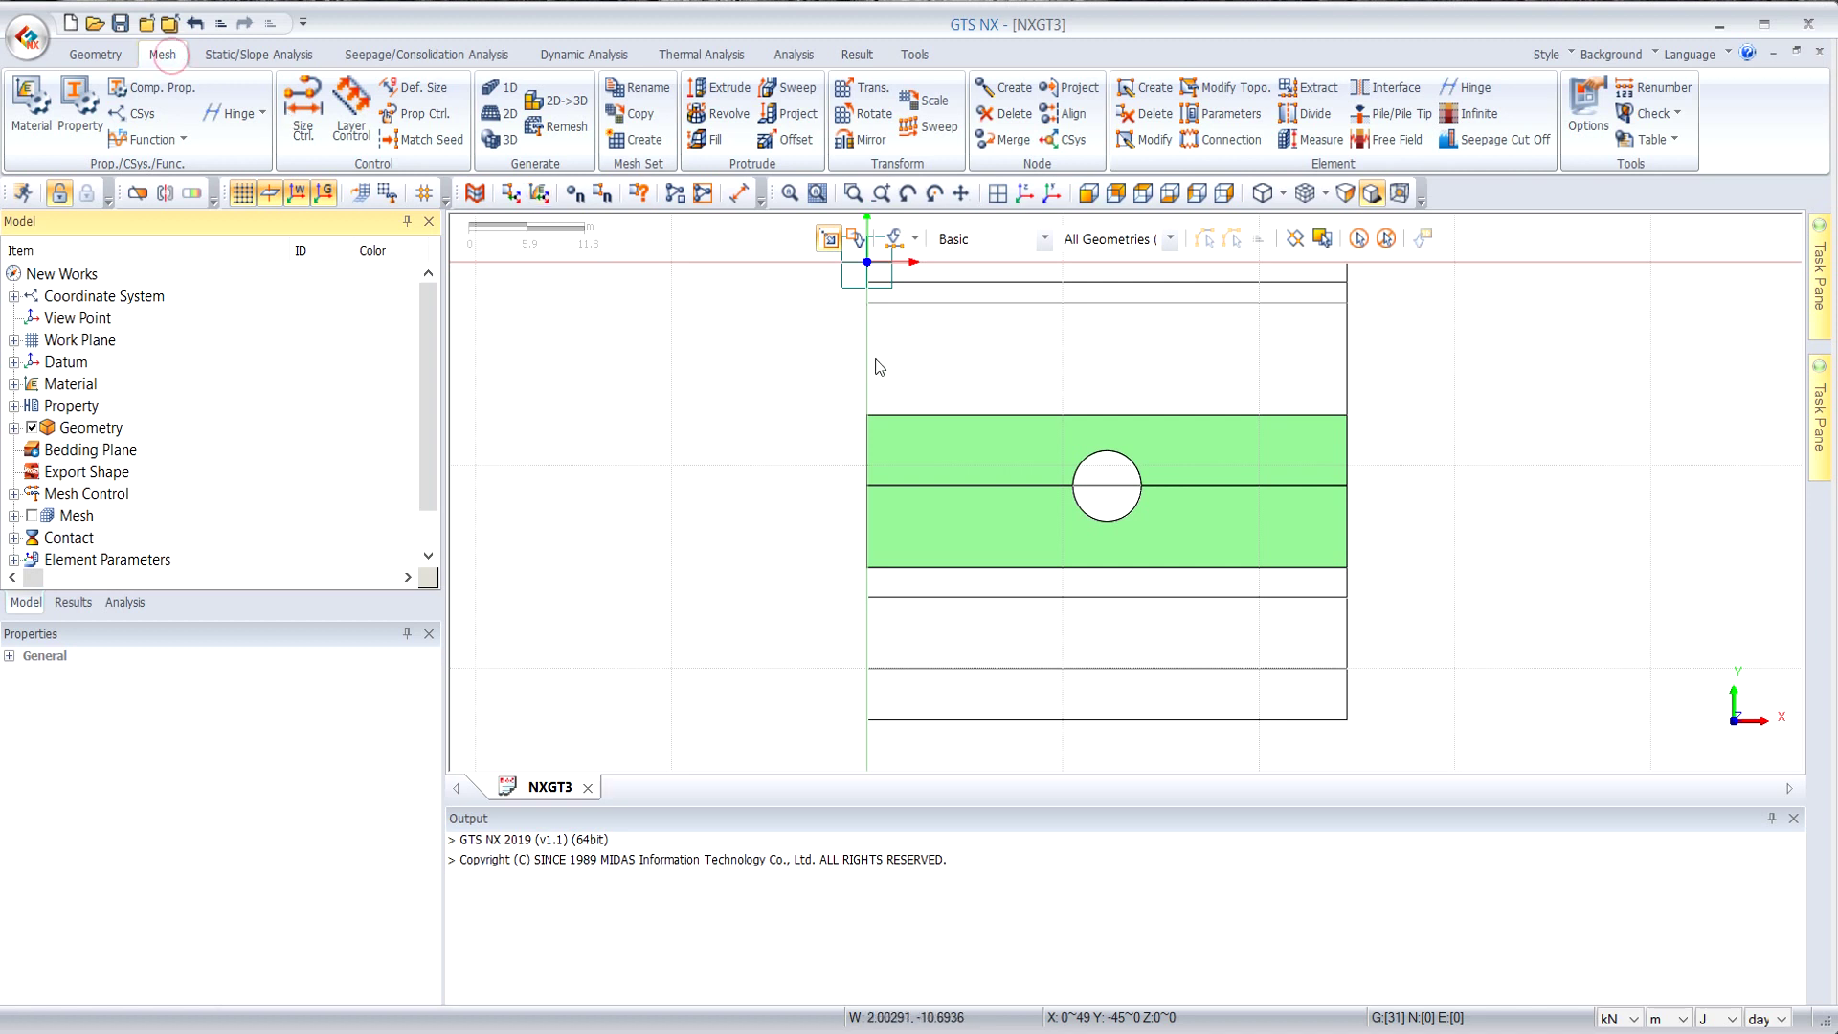
# Hide the horizontal line that crosses the inside of the tunnel circle.
pyautogui.click(1103, 489)
pyautogui.rightClick(1105, 490)
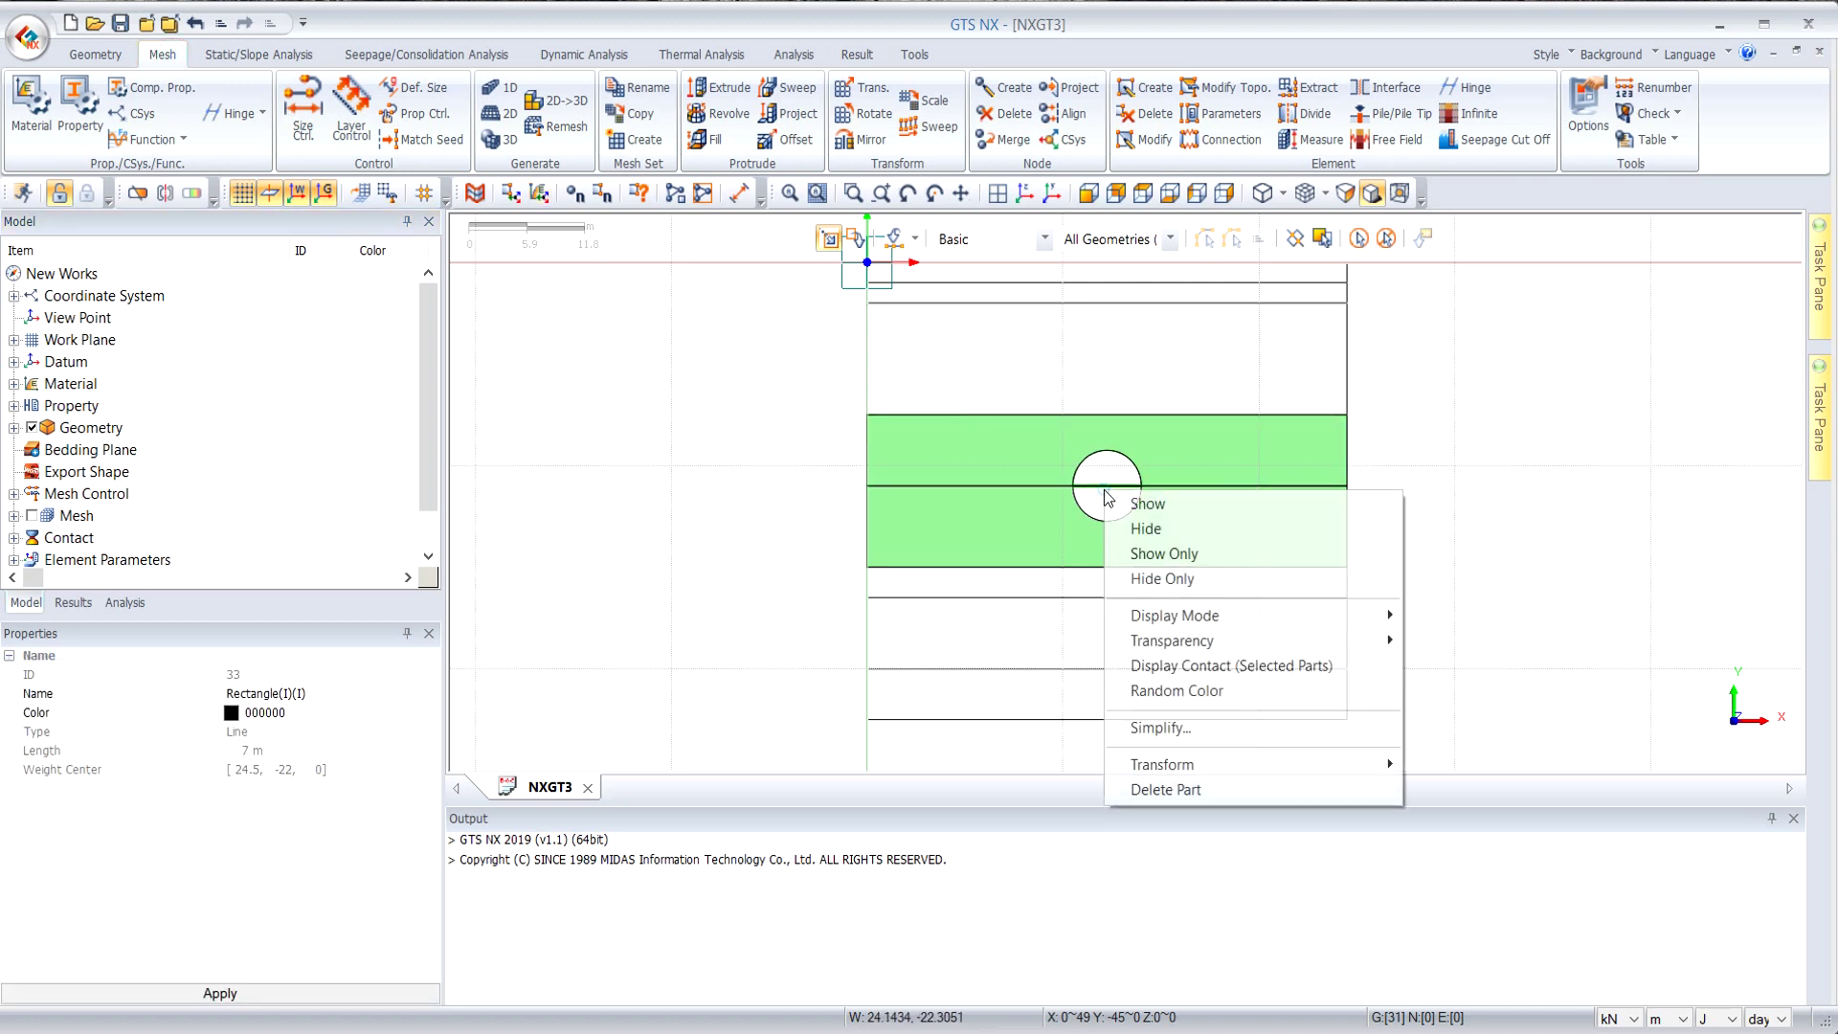
pyautogui.click(1187, 529)
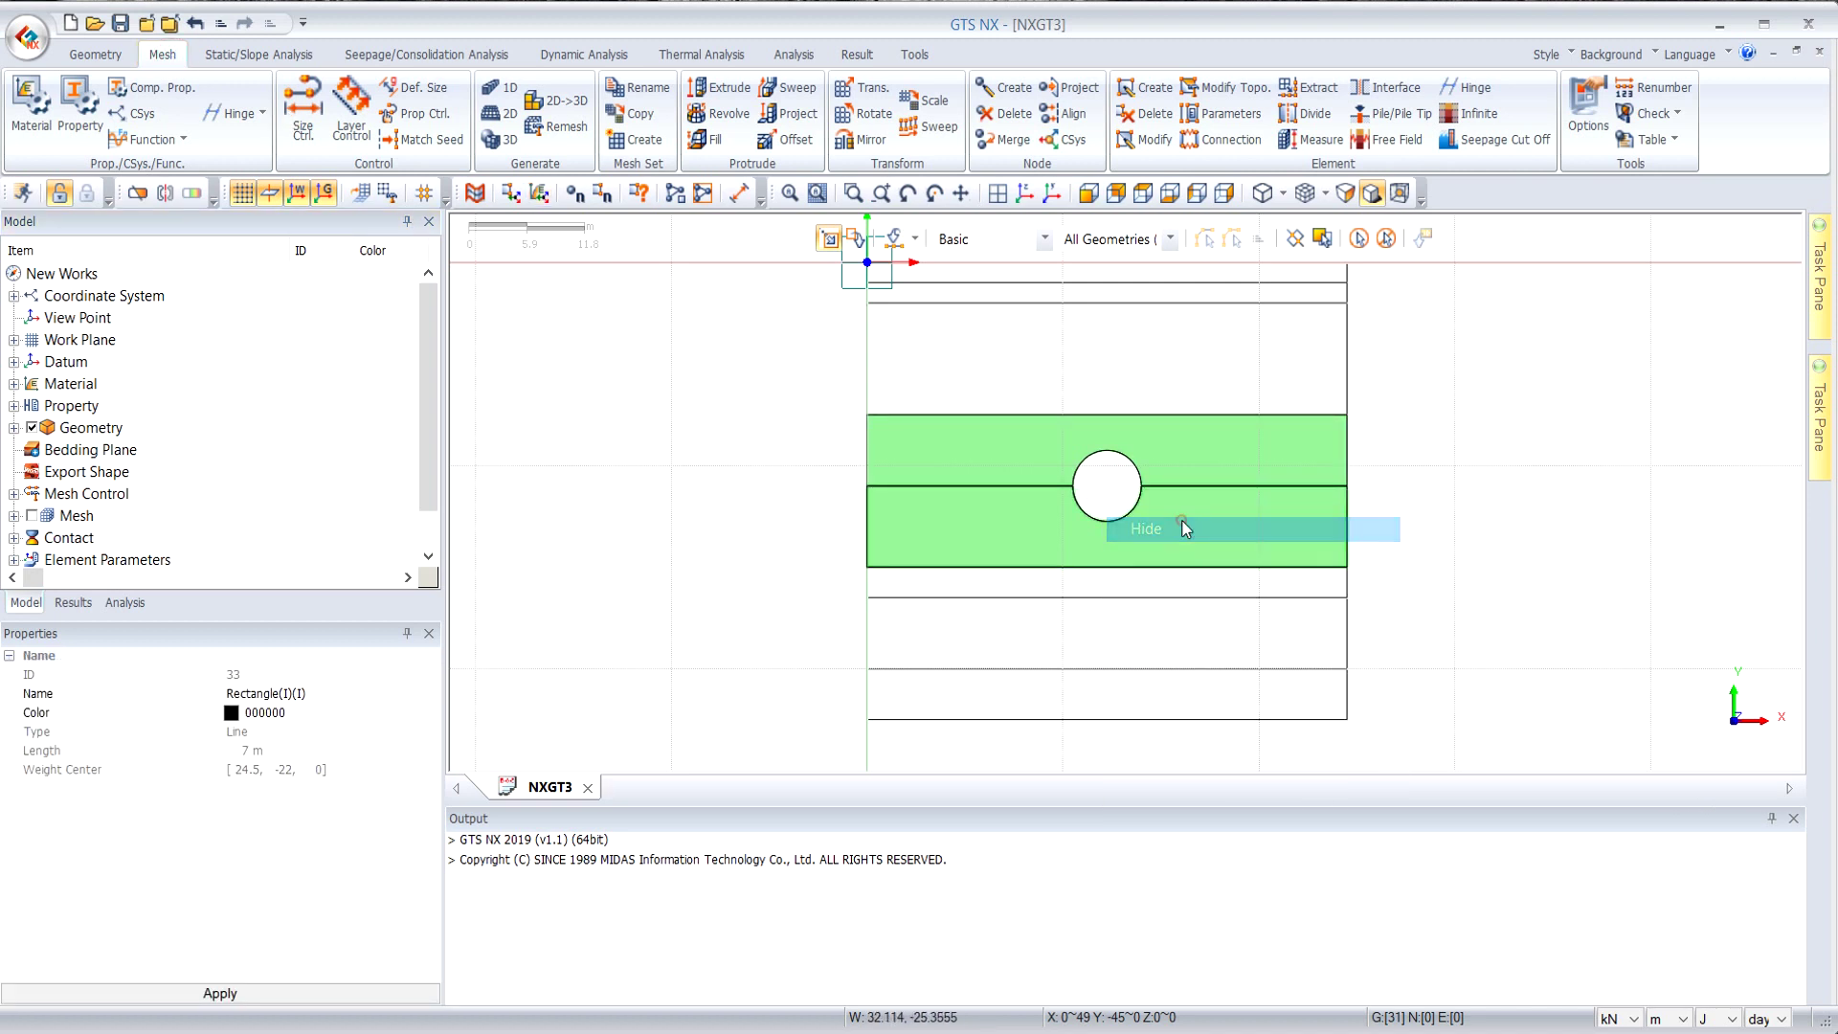
# Apply an edge size control to the tunnel circle's edges using Interval Length with a mesh size of 0.7 m.
pyautogui.click(307, 129)
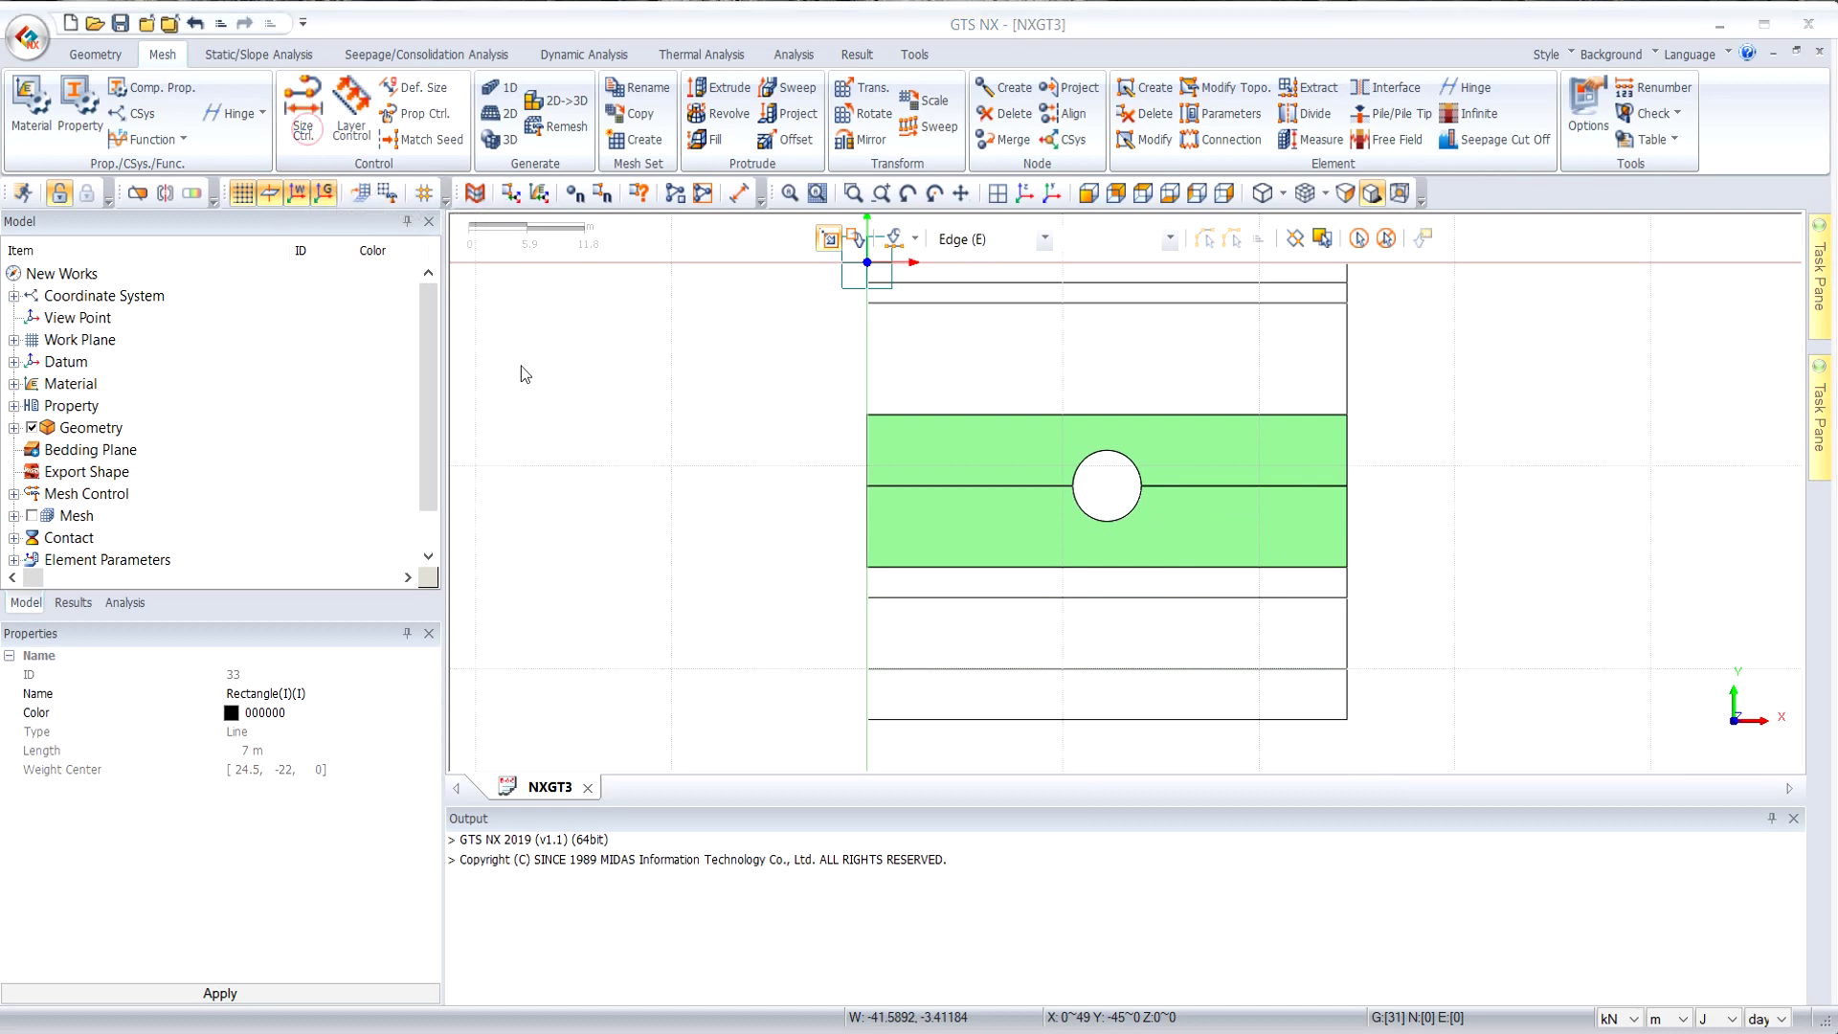
pyautogui.moveTo(186, 245); pyautogui.dragTo(658, 335)
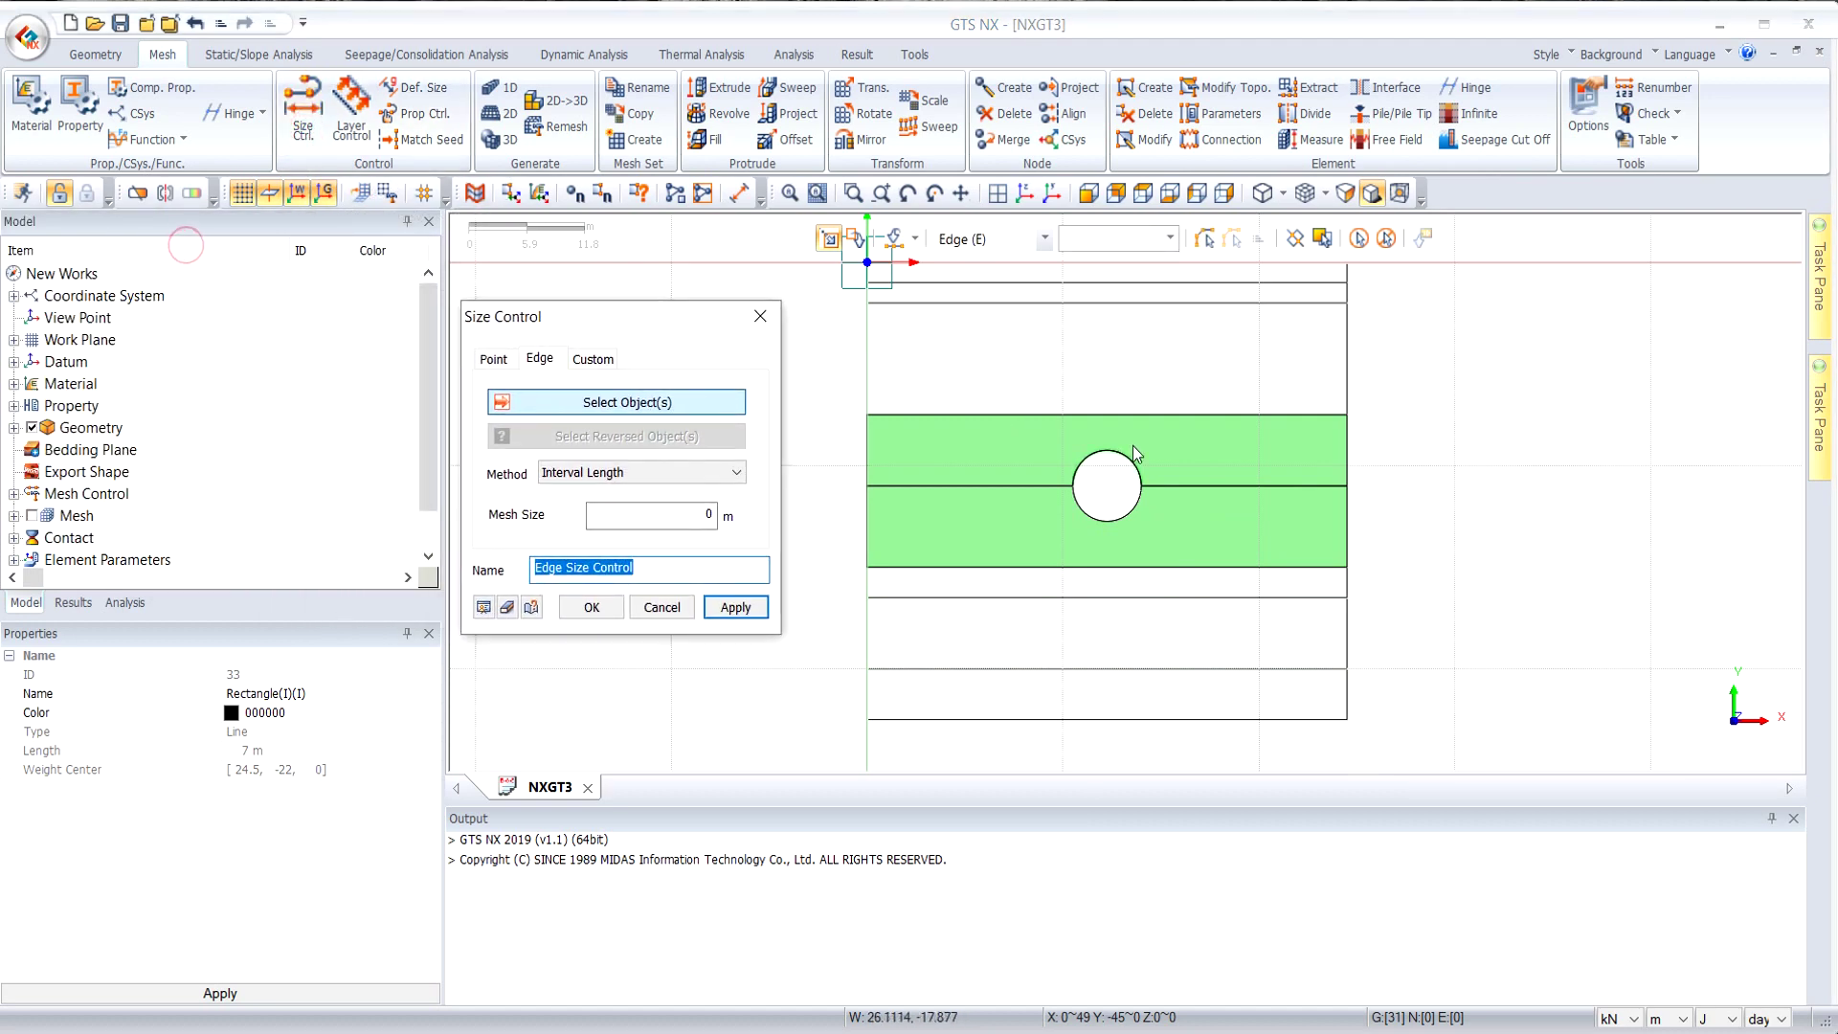
pyautogui.moveTo(1164, 440); pyautogui.dragTo(1043, 553)
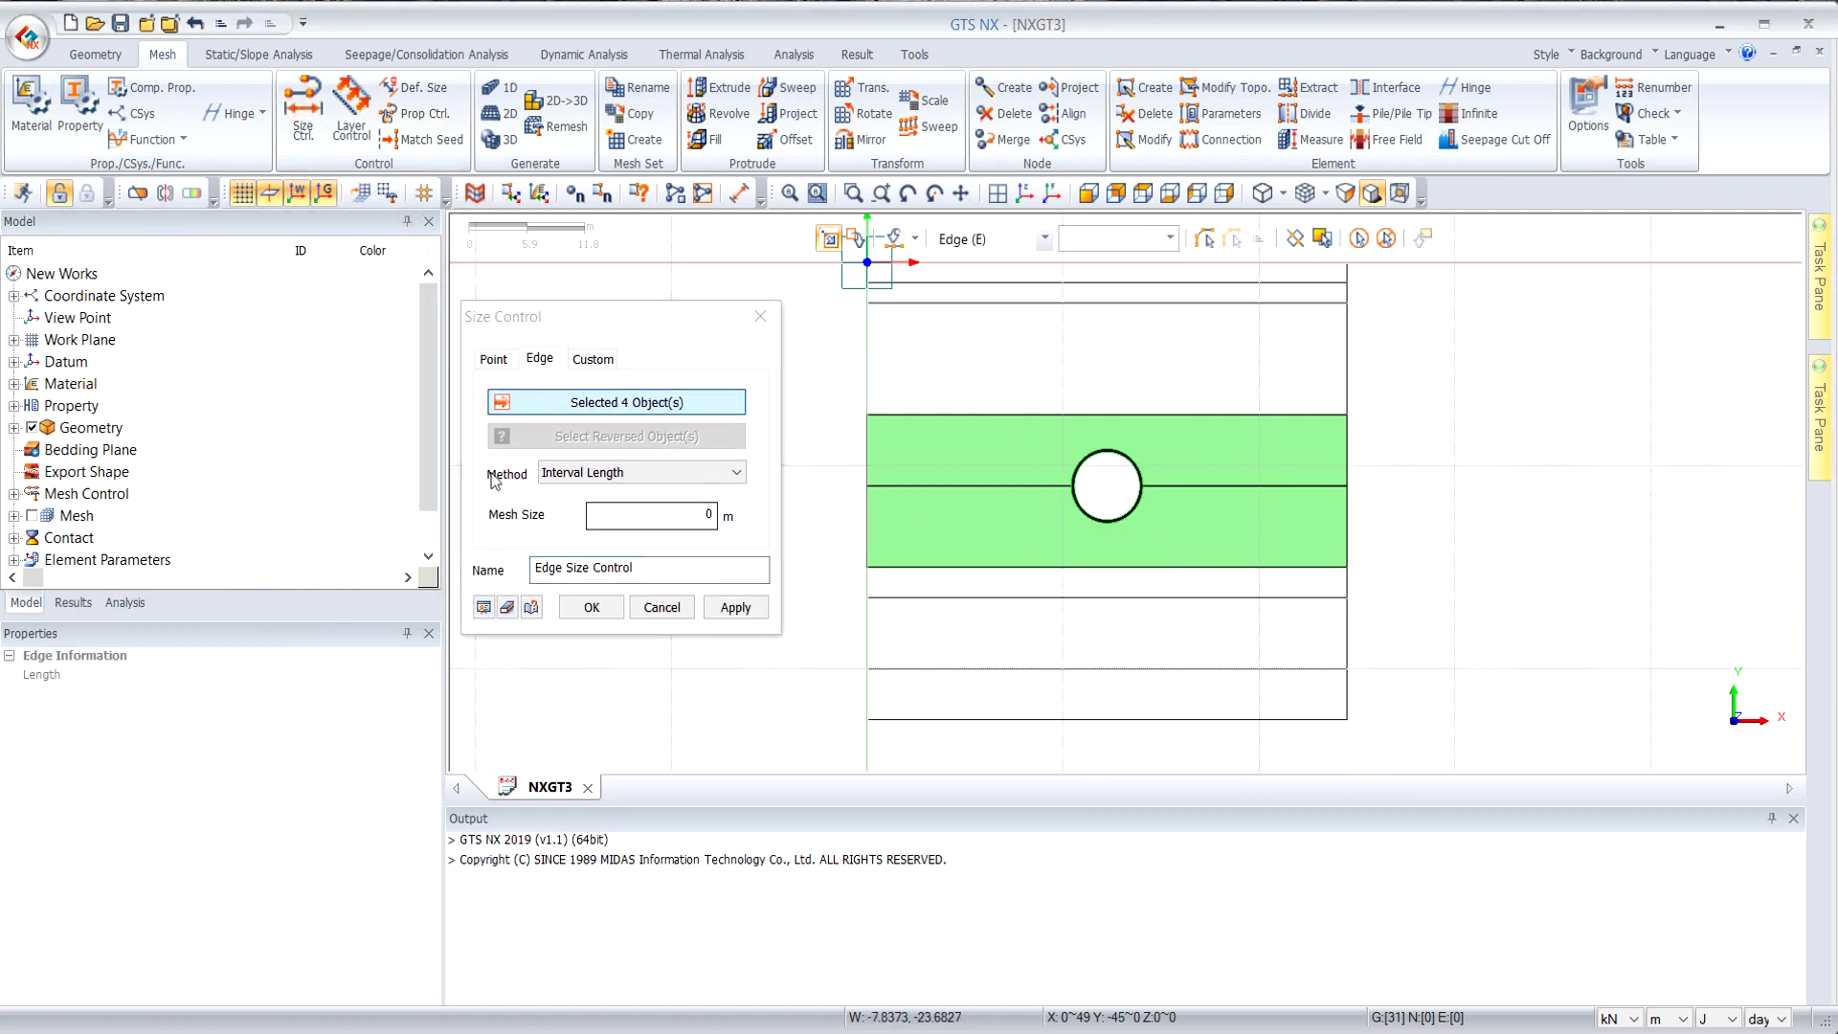
pyautogui.click(699, 517)
pyautogui.write('.7')
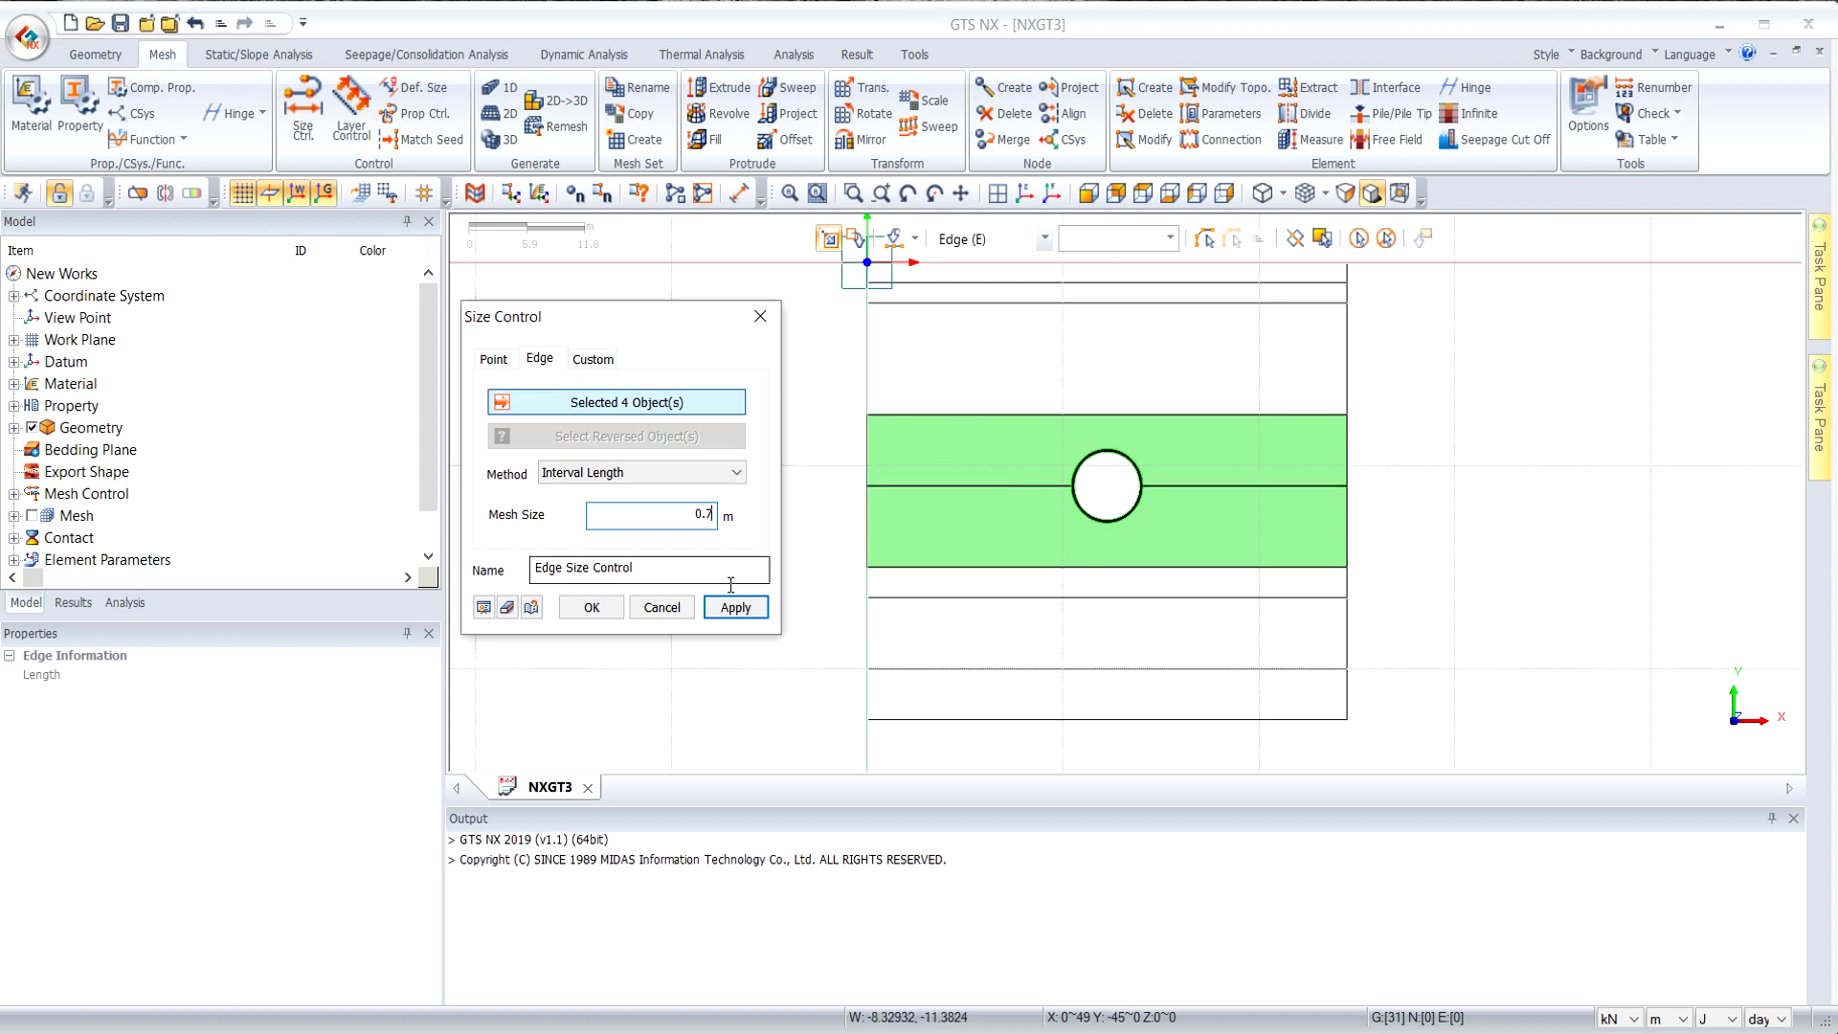
pyautogui.click(736, 614)
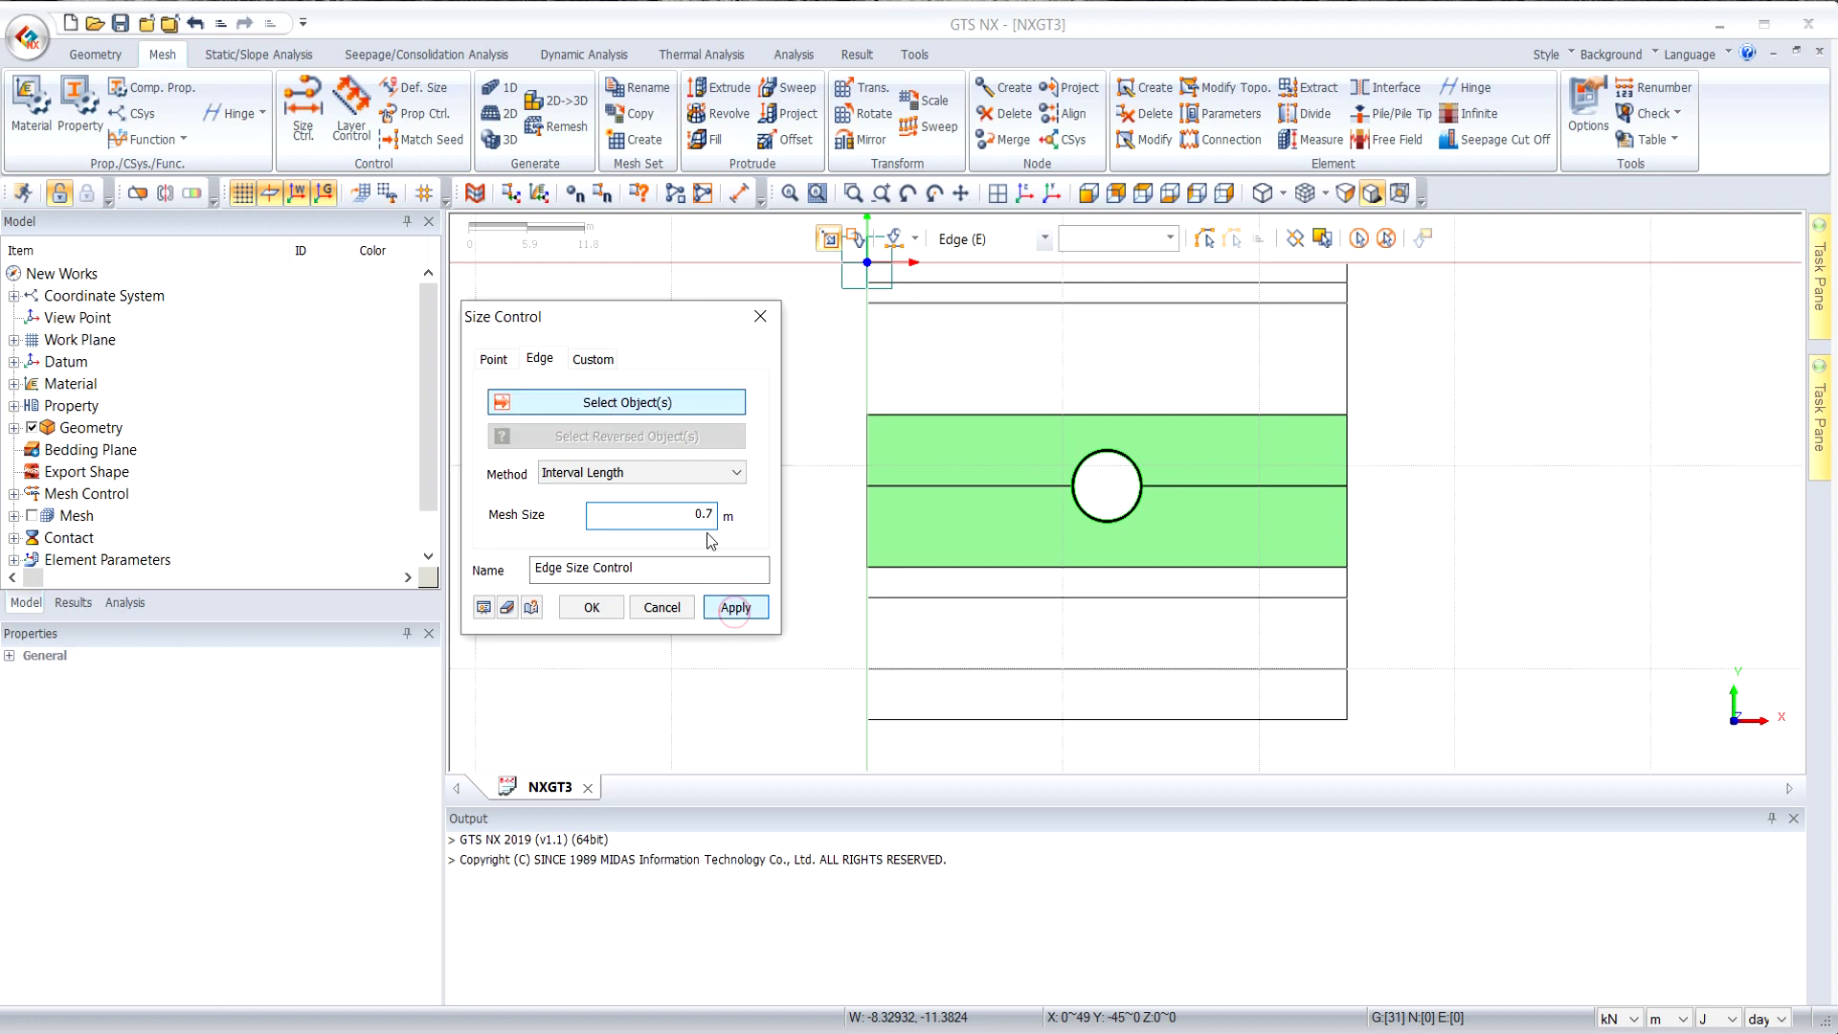
# Seed the horizontal edges on both sides of the tunnel with Linear Grading (Length), 1.5 m start and 0.8 m end, reversing the right-hand edge.
pyautogui.click(669, 469)
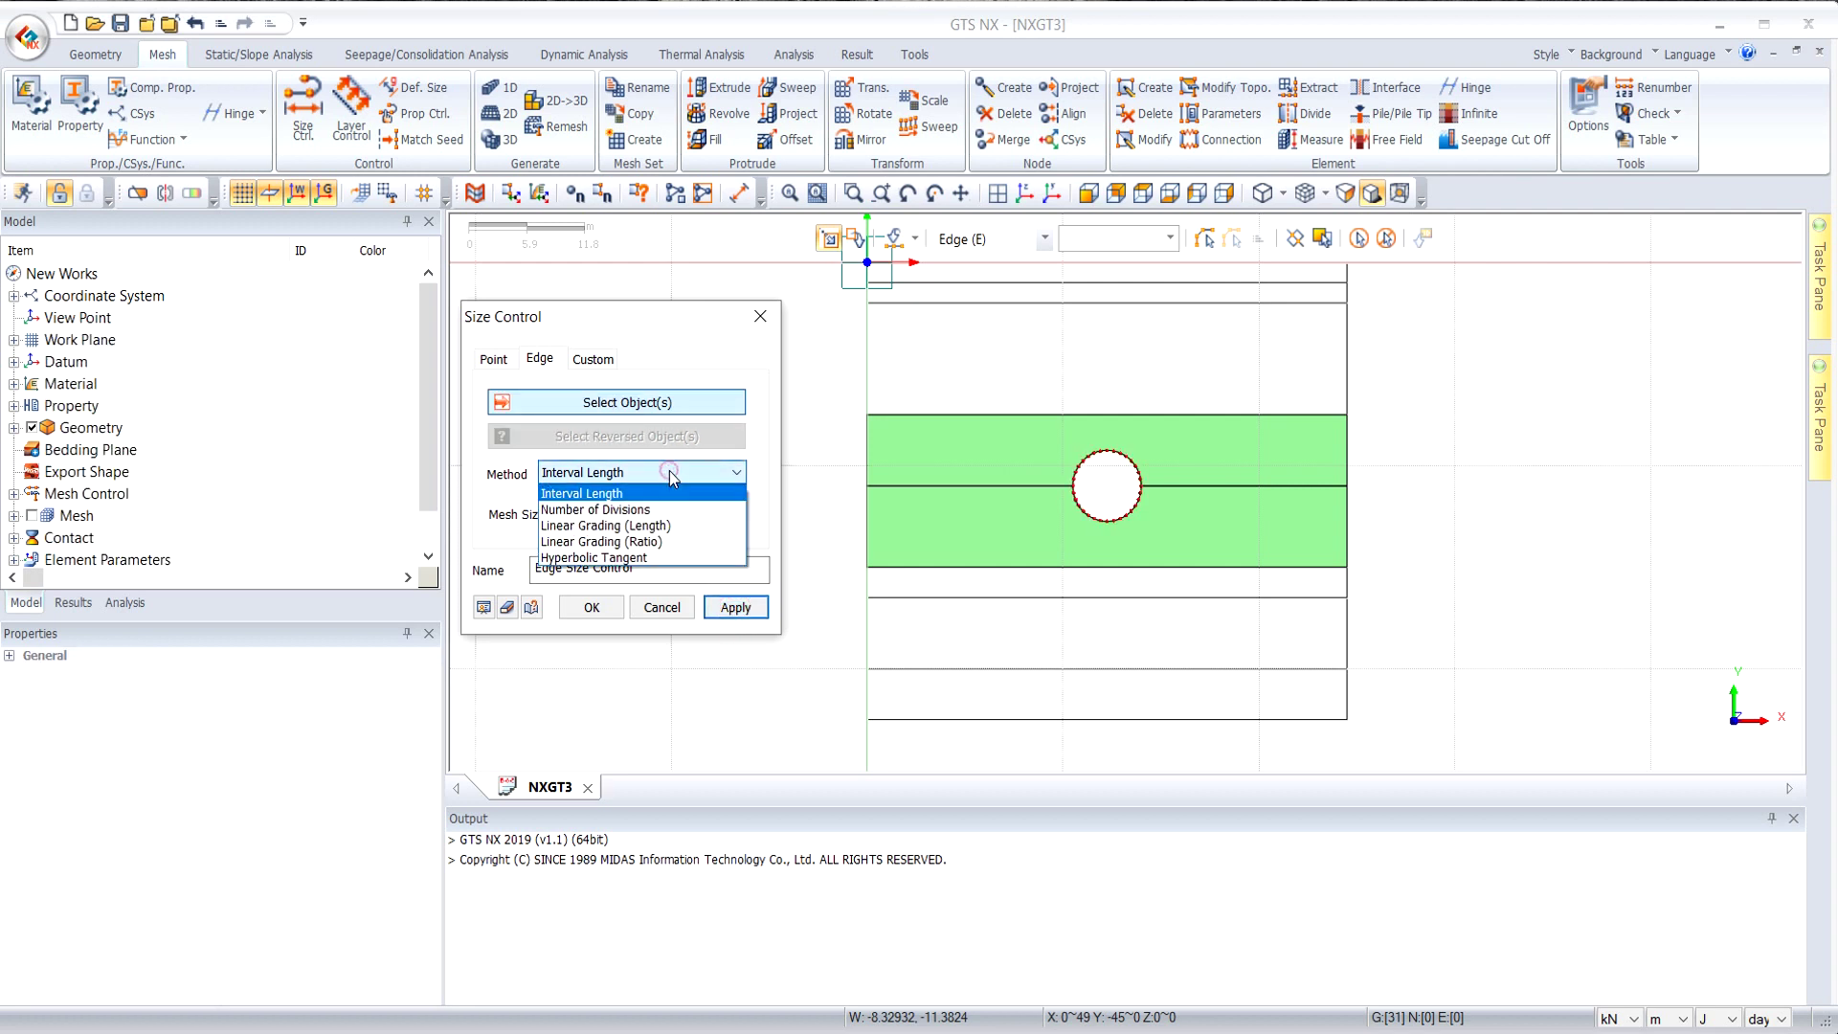
pyautogui.click(683, 525)
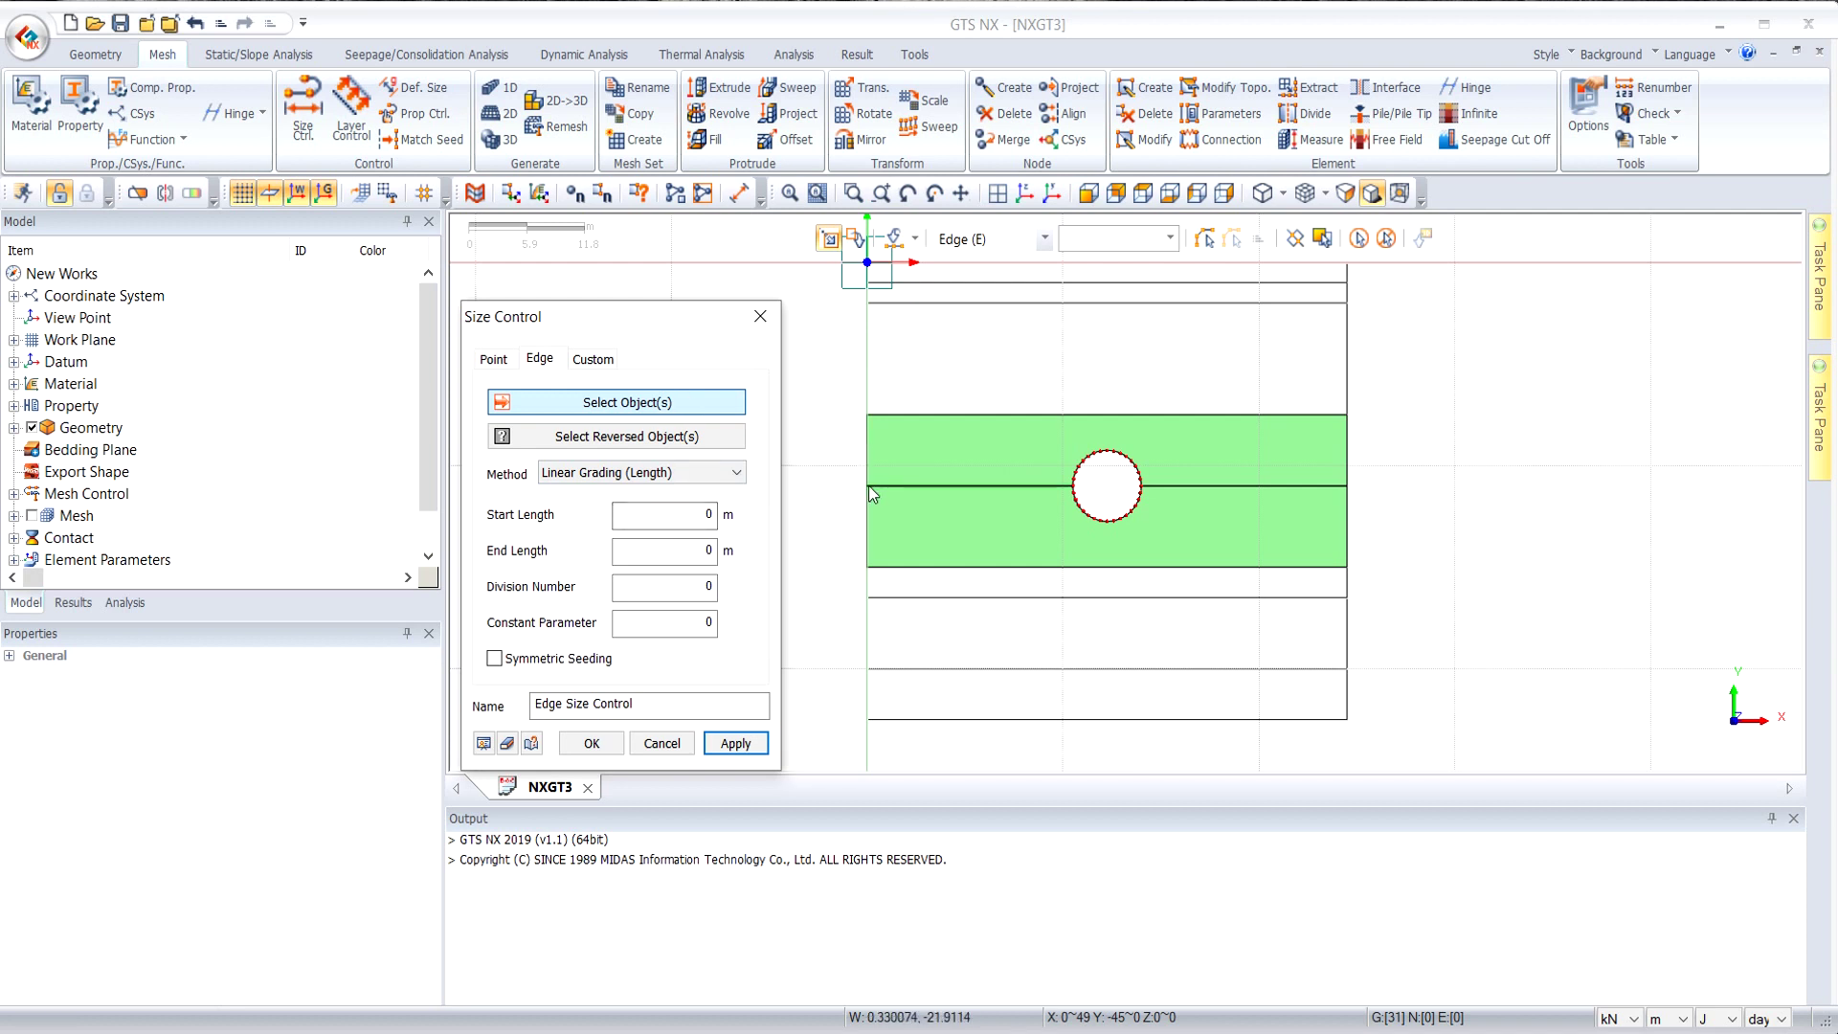
pyautogui.moveTo(824, 466); pyautogui.dragTo(1081, 513)
pyautogui.click(674, 440)
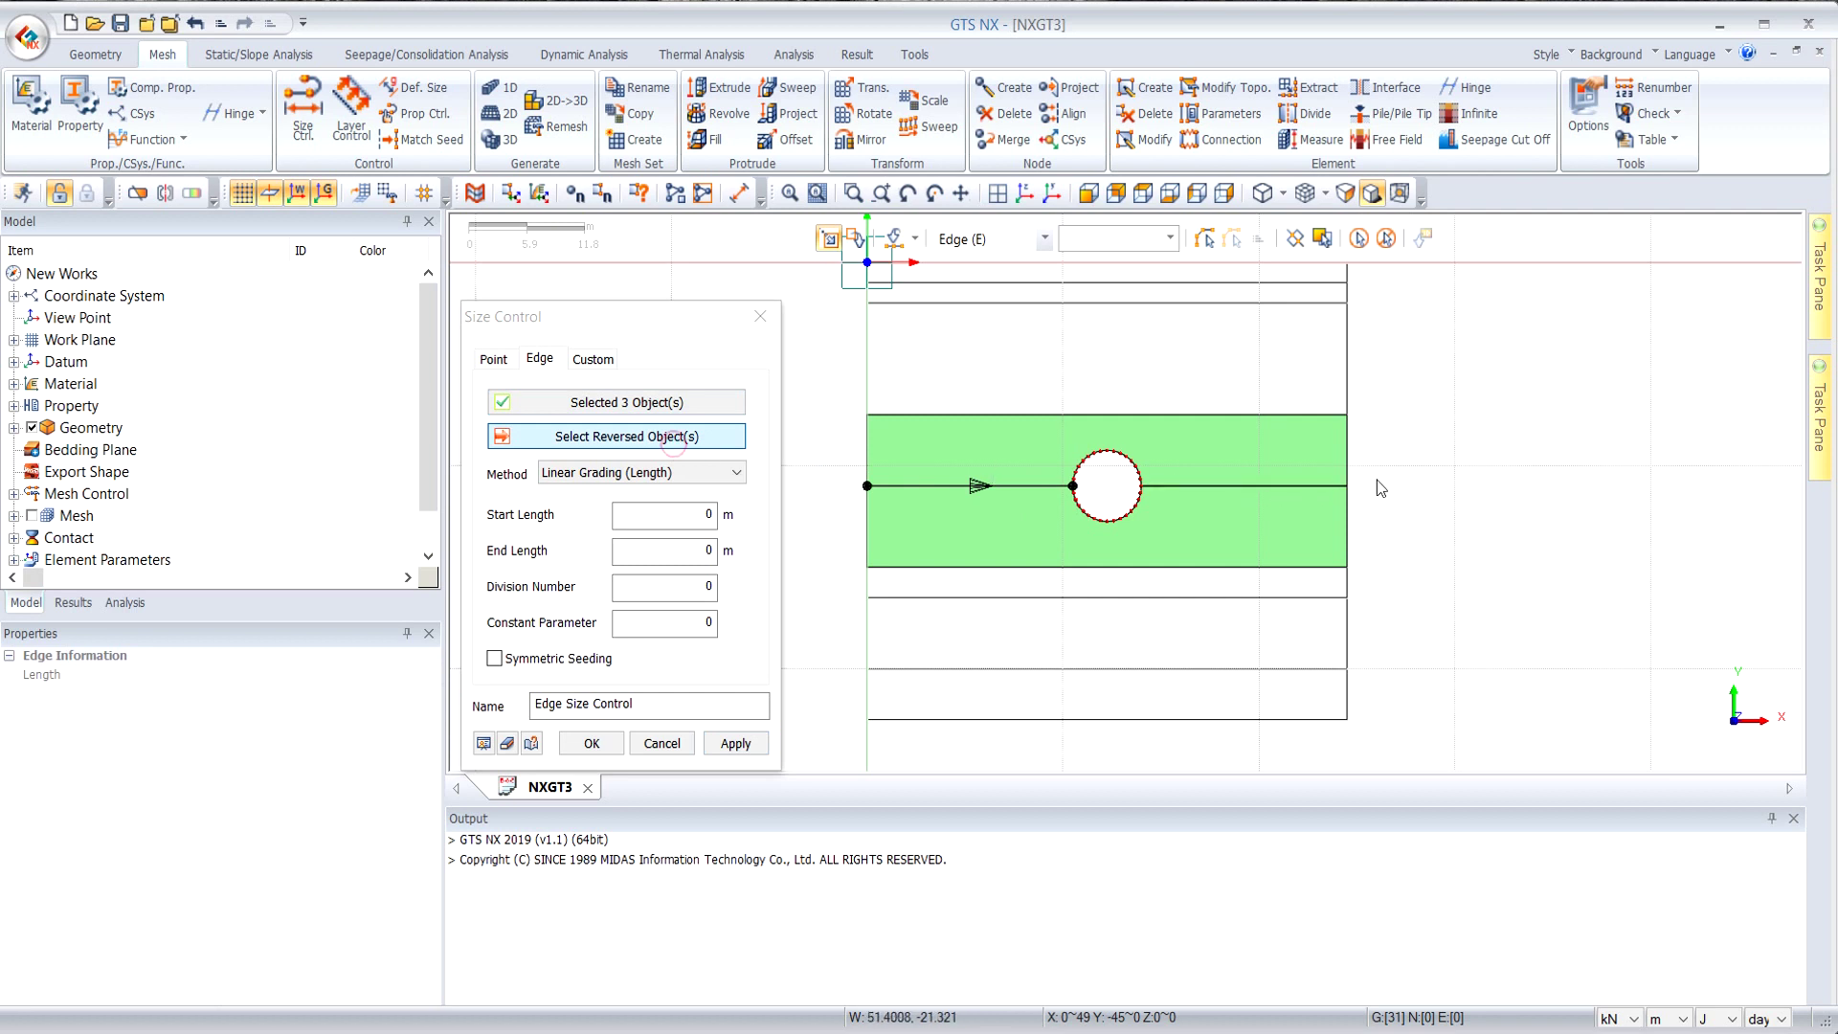
pyautogui.moveTo(1384, 479); pyautogui.dragTo(1149, 508)
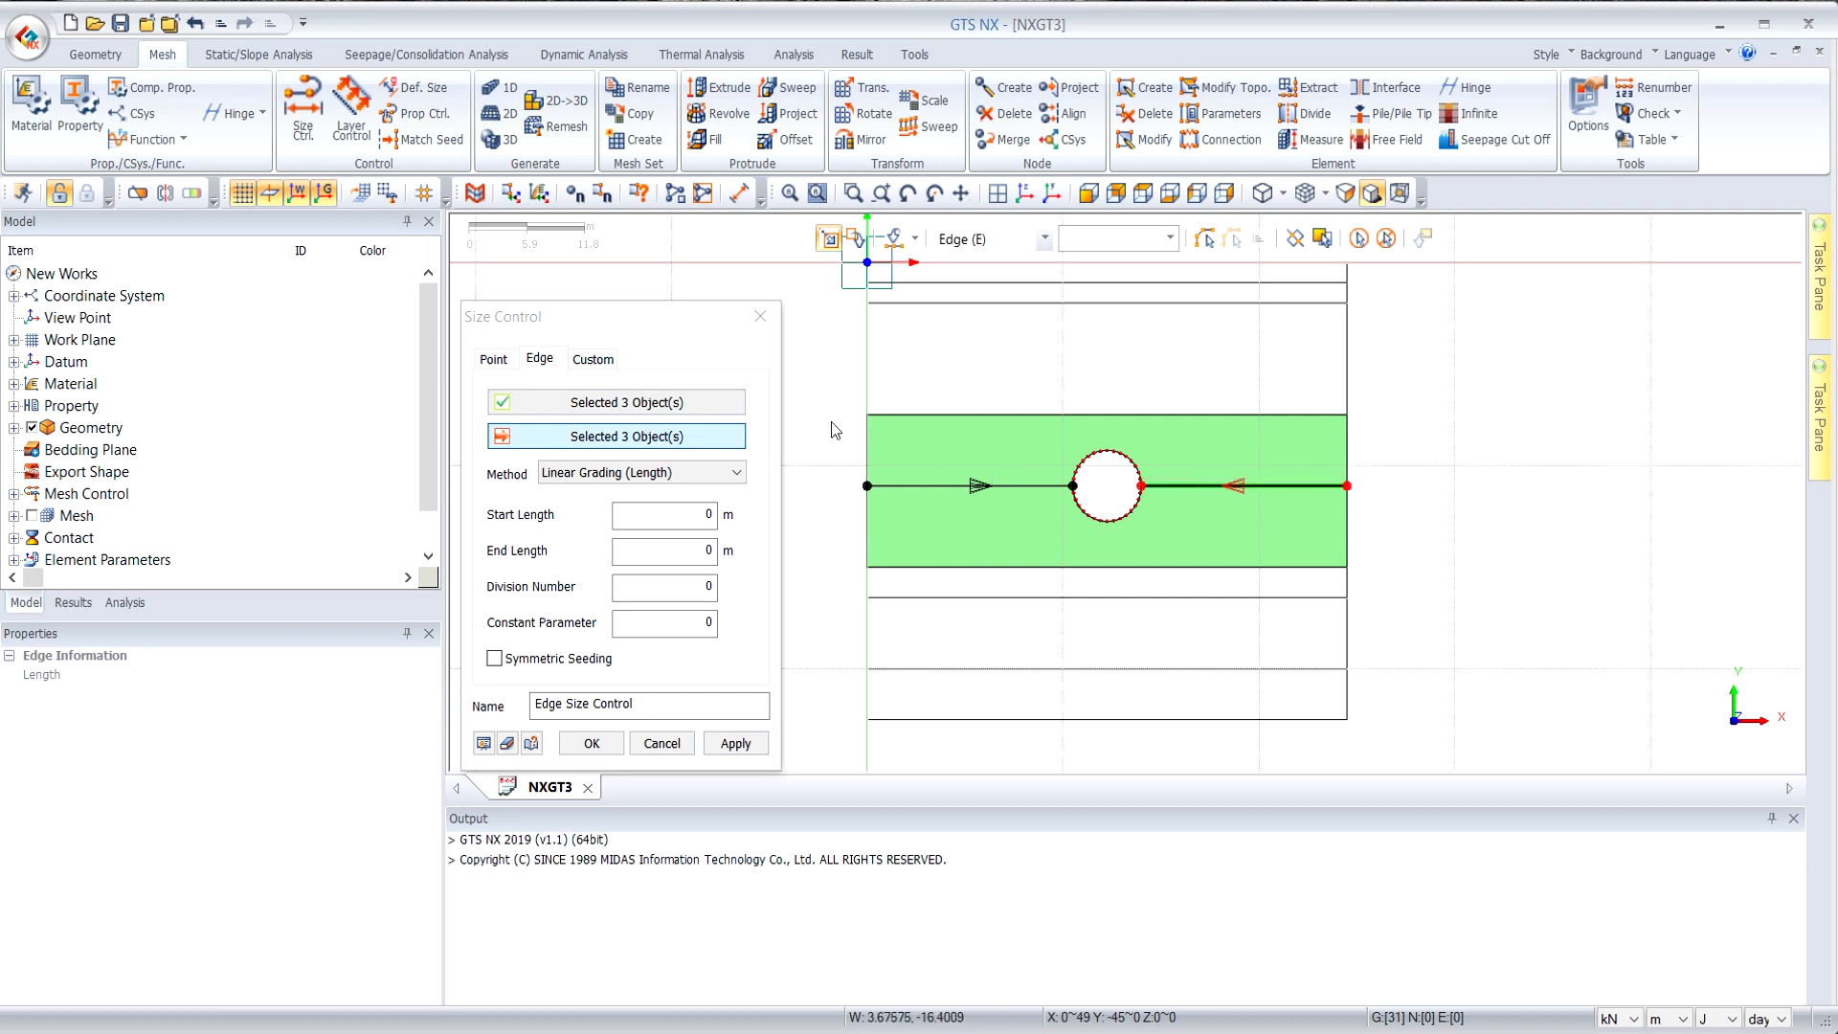
pyautogui.click(662, 517)
pyautogui.click(683, 516)
pyautogui.write('1.5')
pyautogui.click(691, 555)
pyautogui.write('.8')
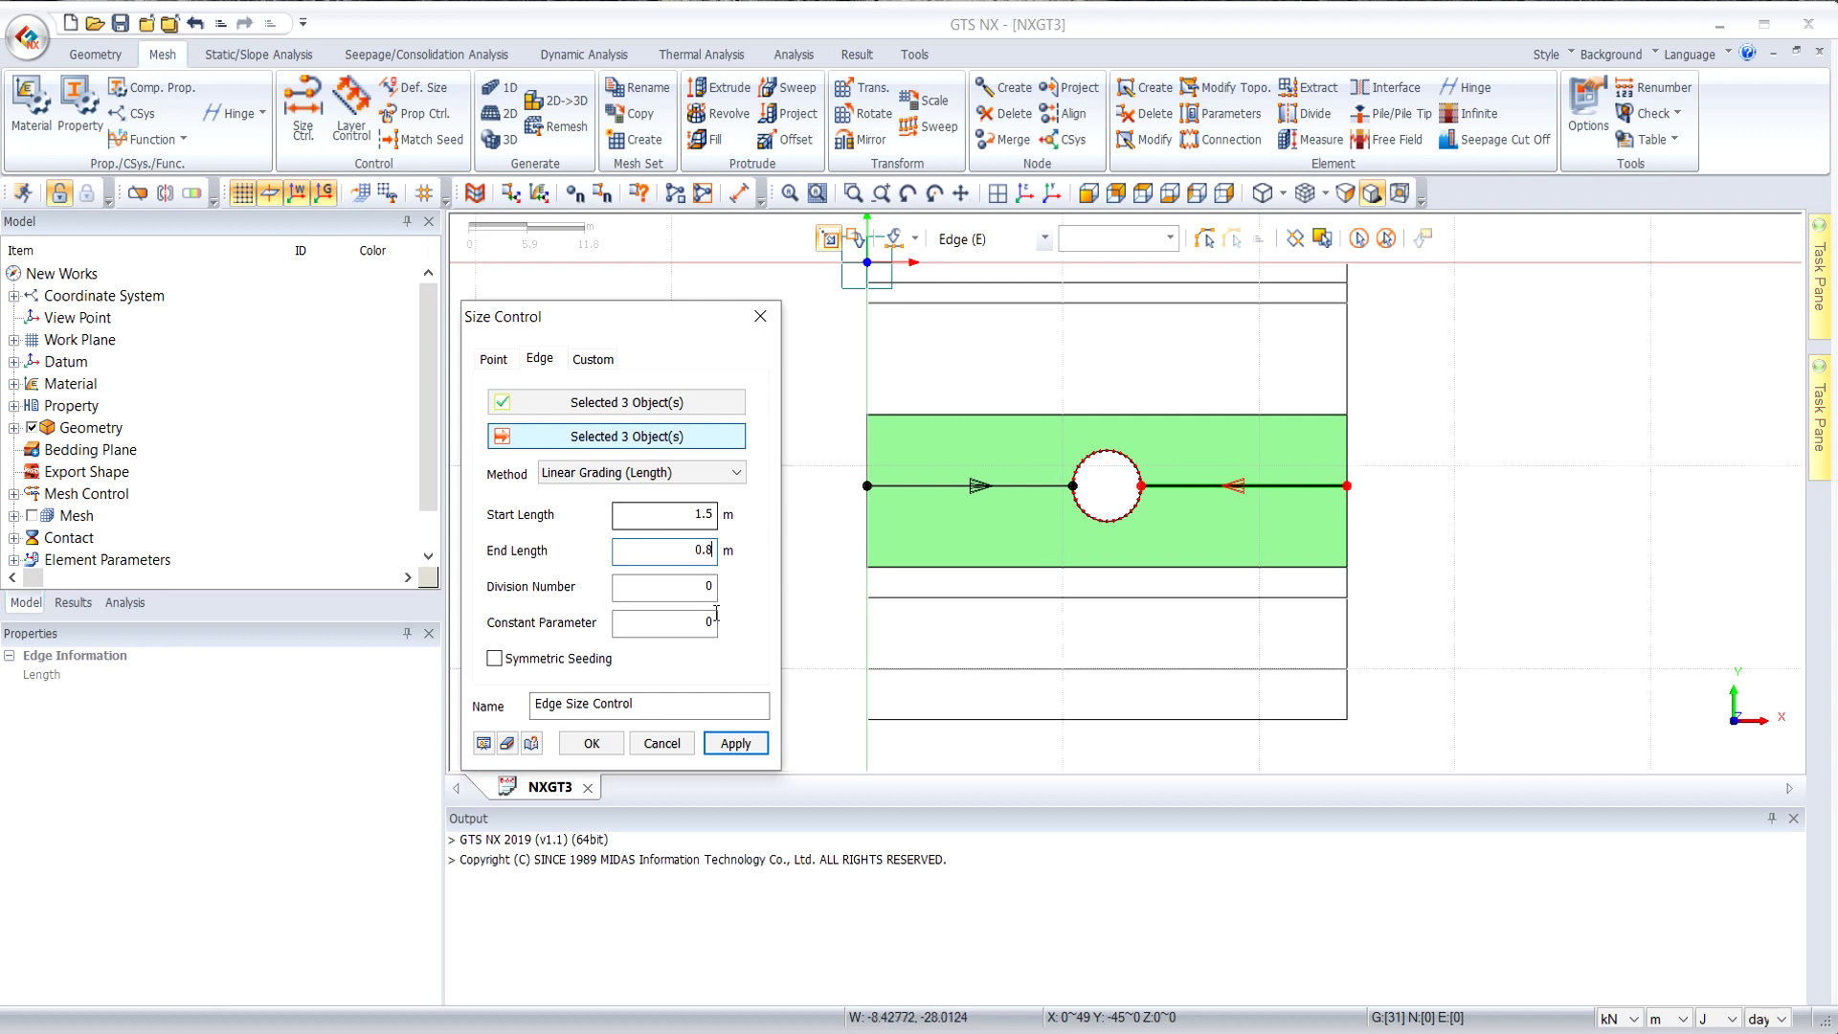
pyautogui.click(753, 745)
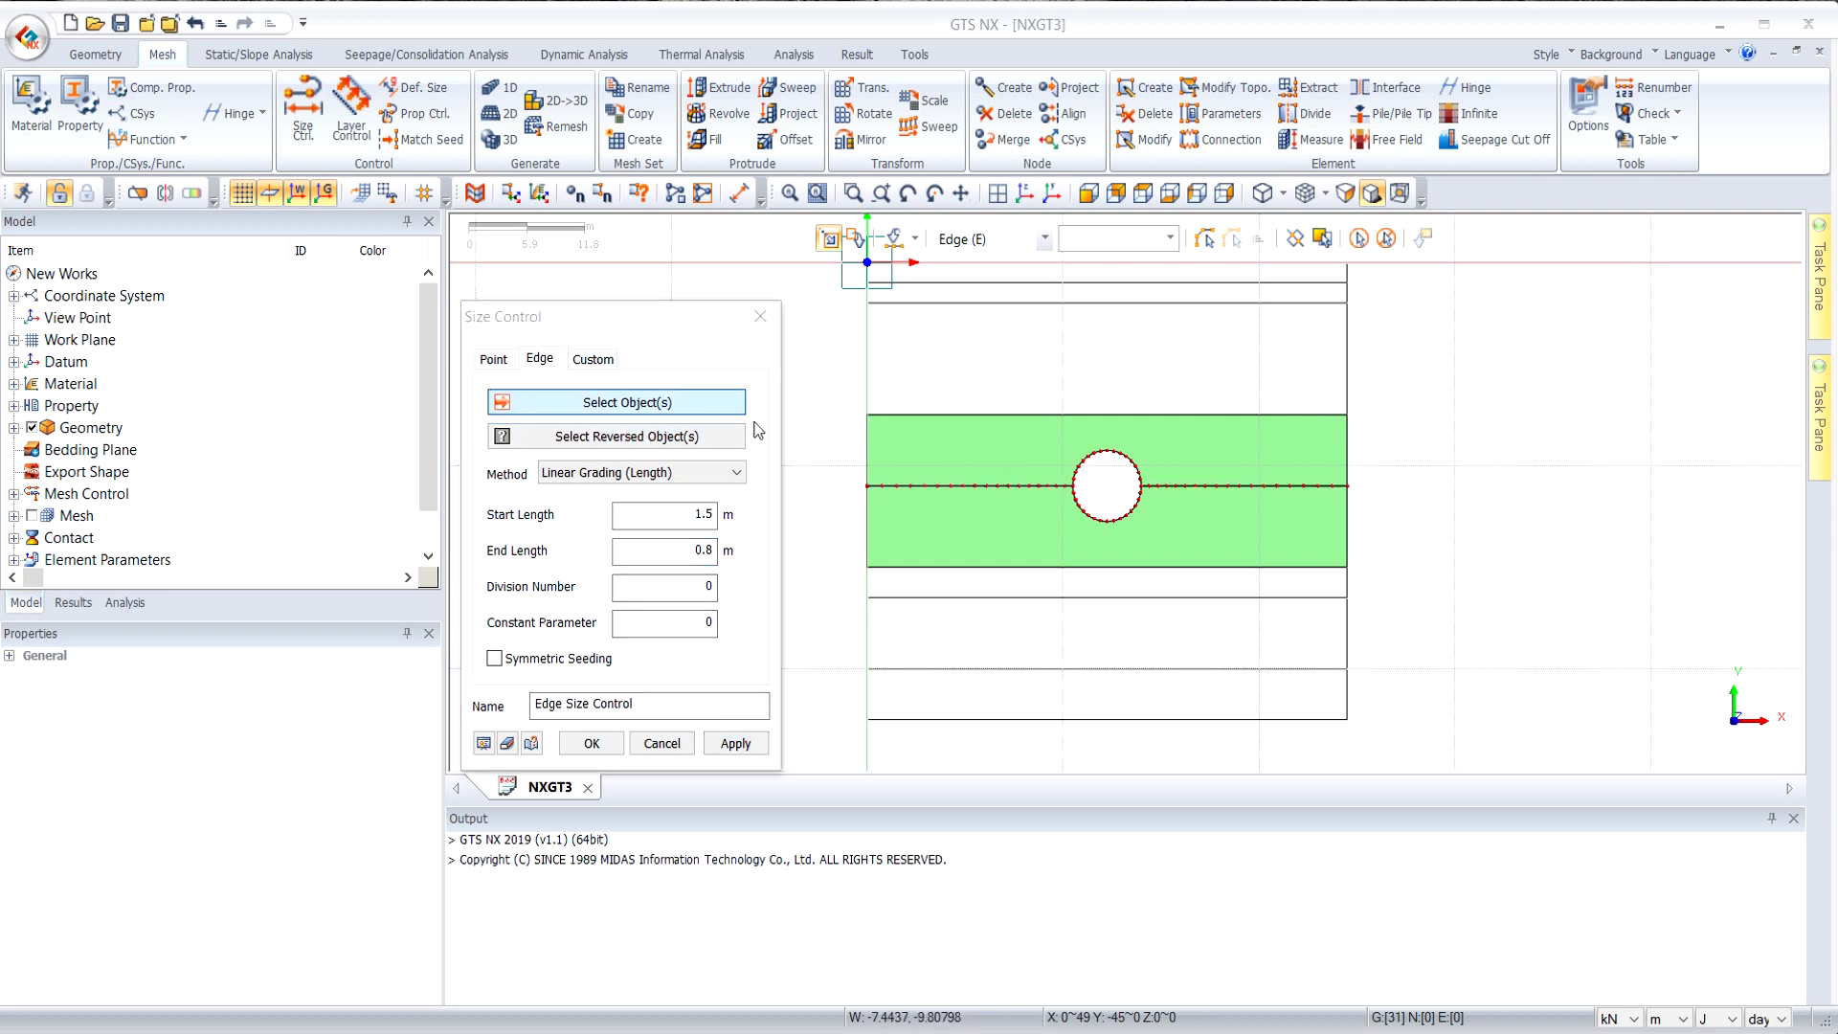
# Seed the upper boundary of the FAS 2 layer with symmetric linear grading, start length 1.5 m and end length 1.2 m.
pyautogui.moveTo(818, 396); pyautogui.dragTo(1416, 439)
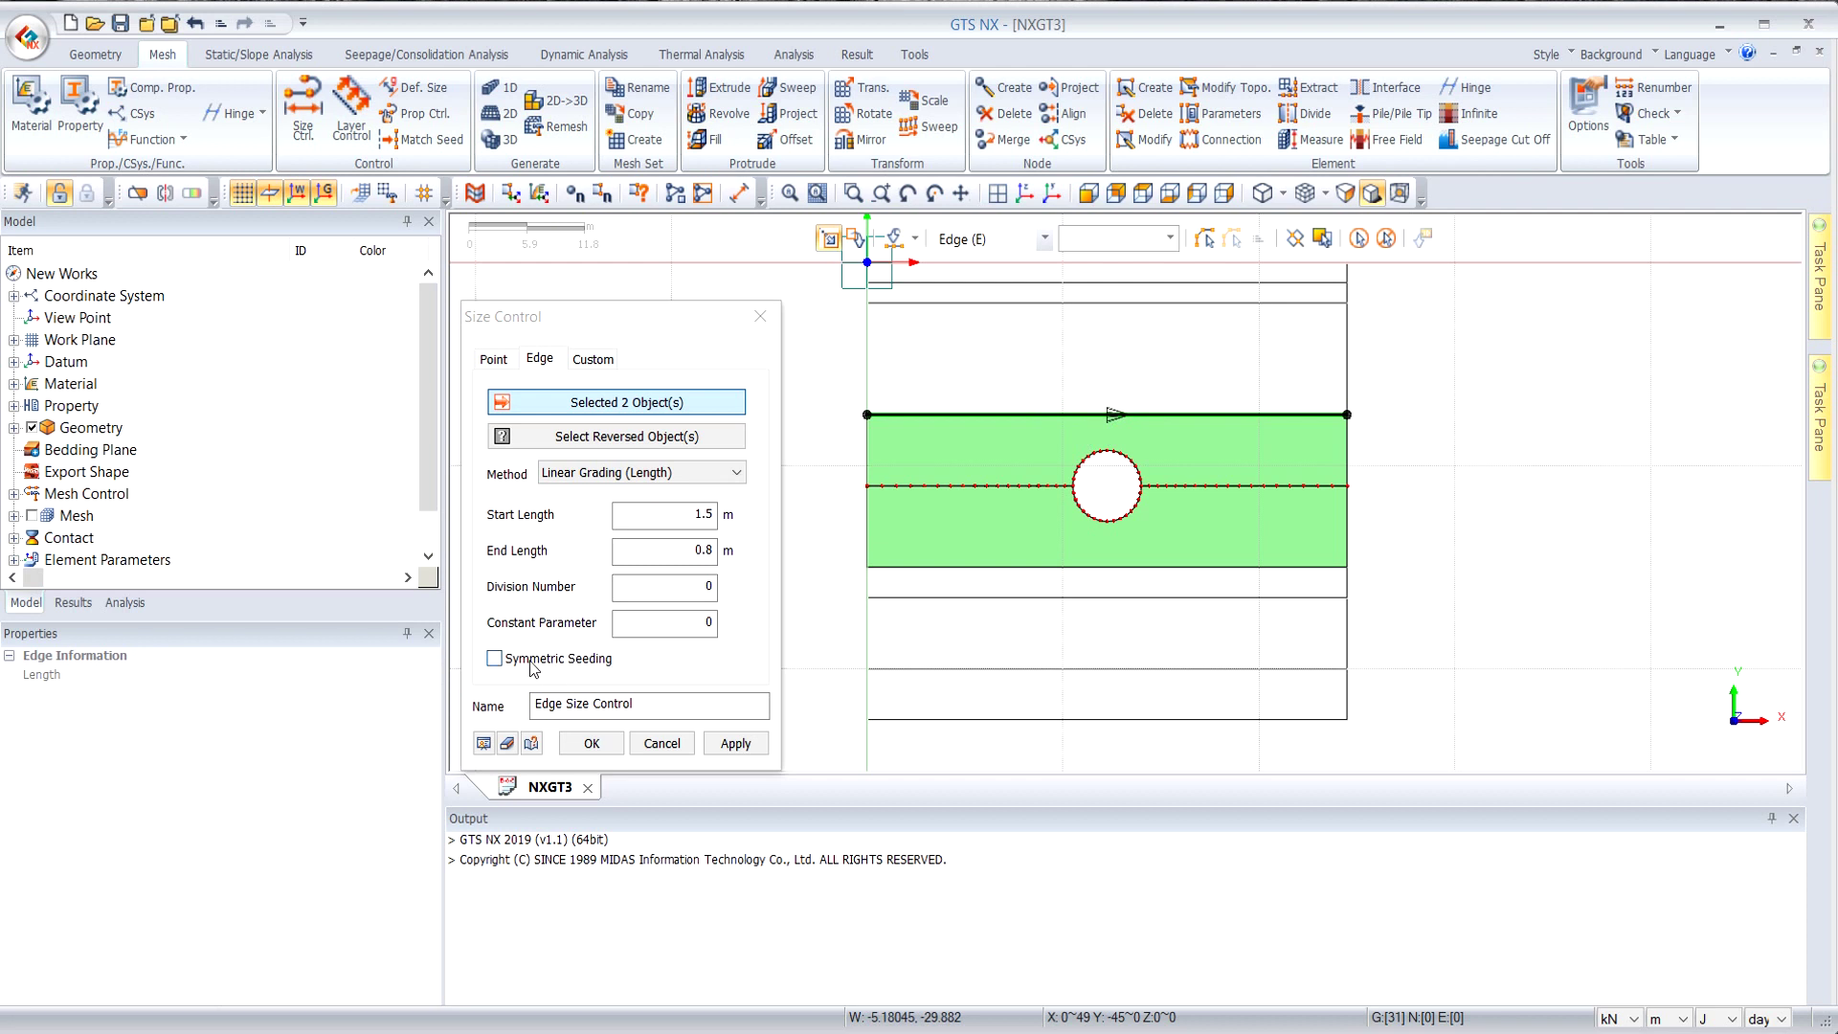
pyautogui.click(494, 659)
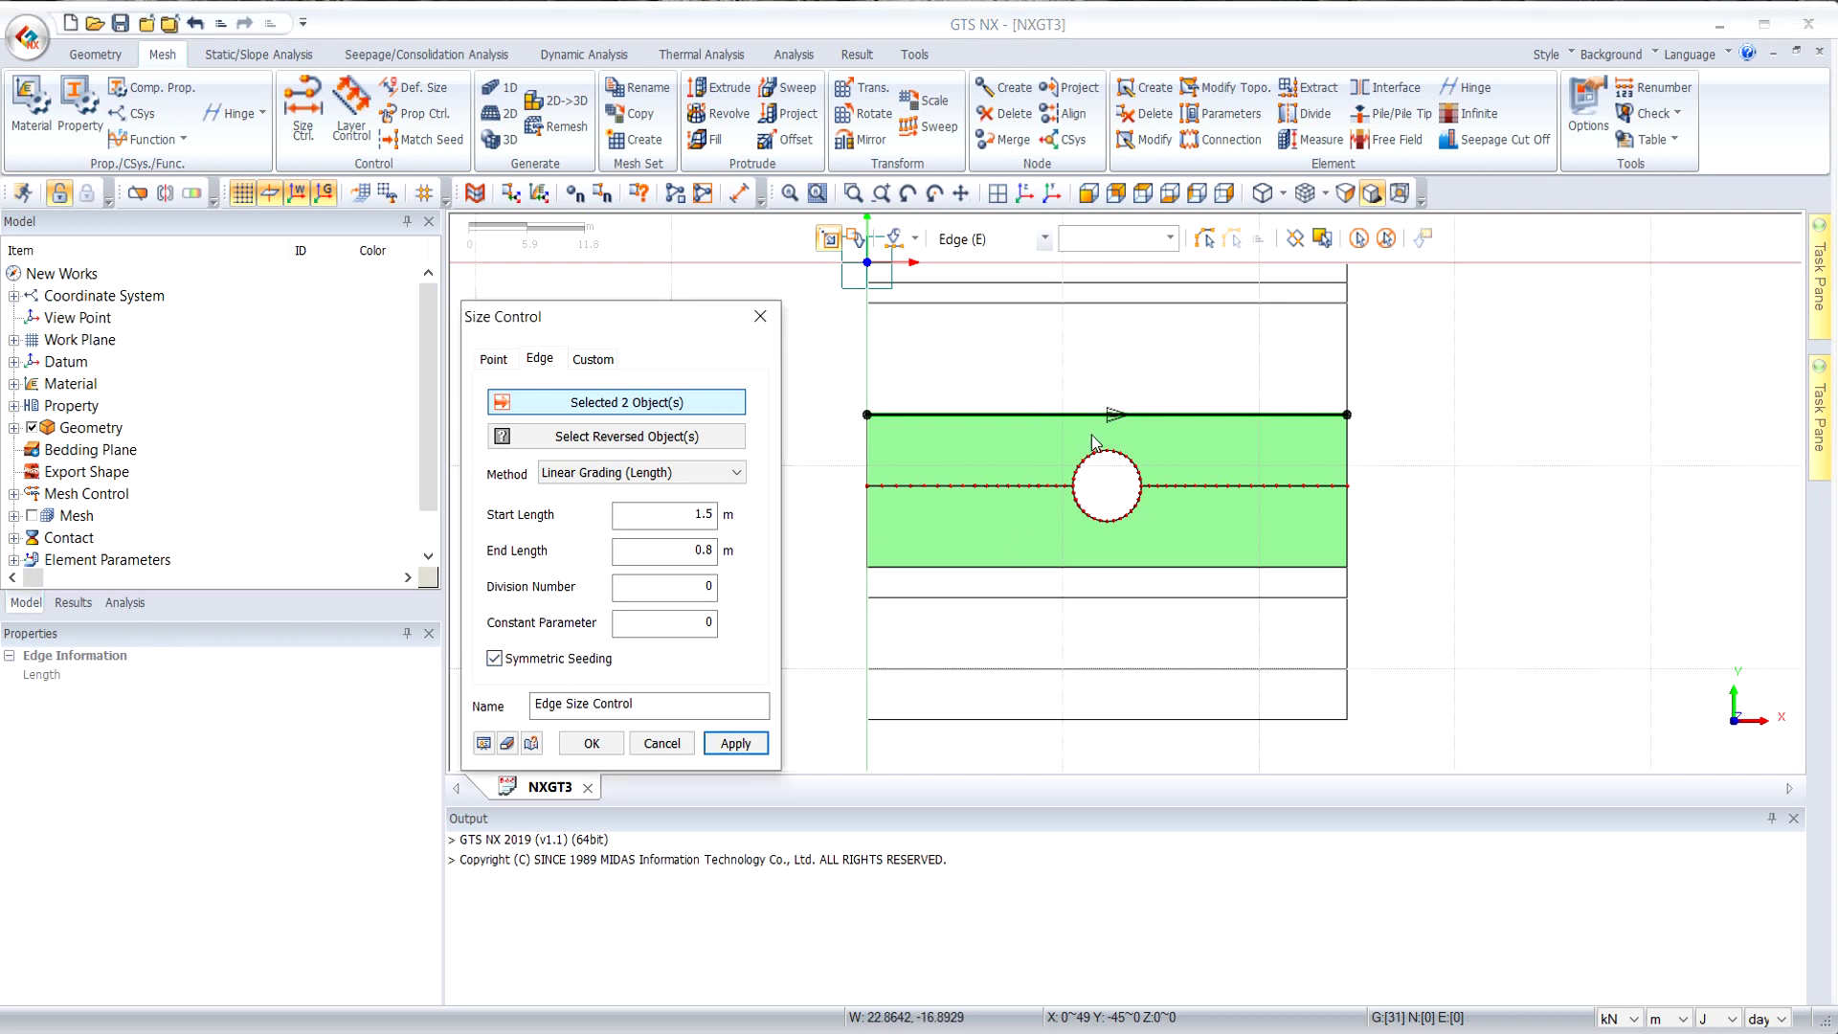
pyautogui.click(696, 562)
pyautogui.doubleClick(696, 562)
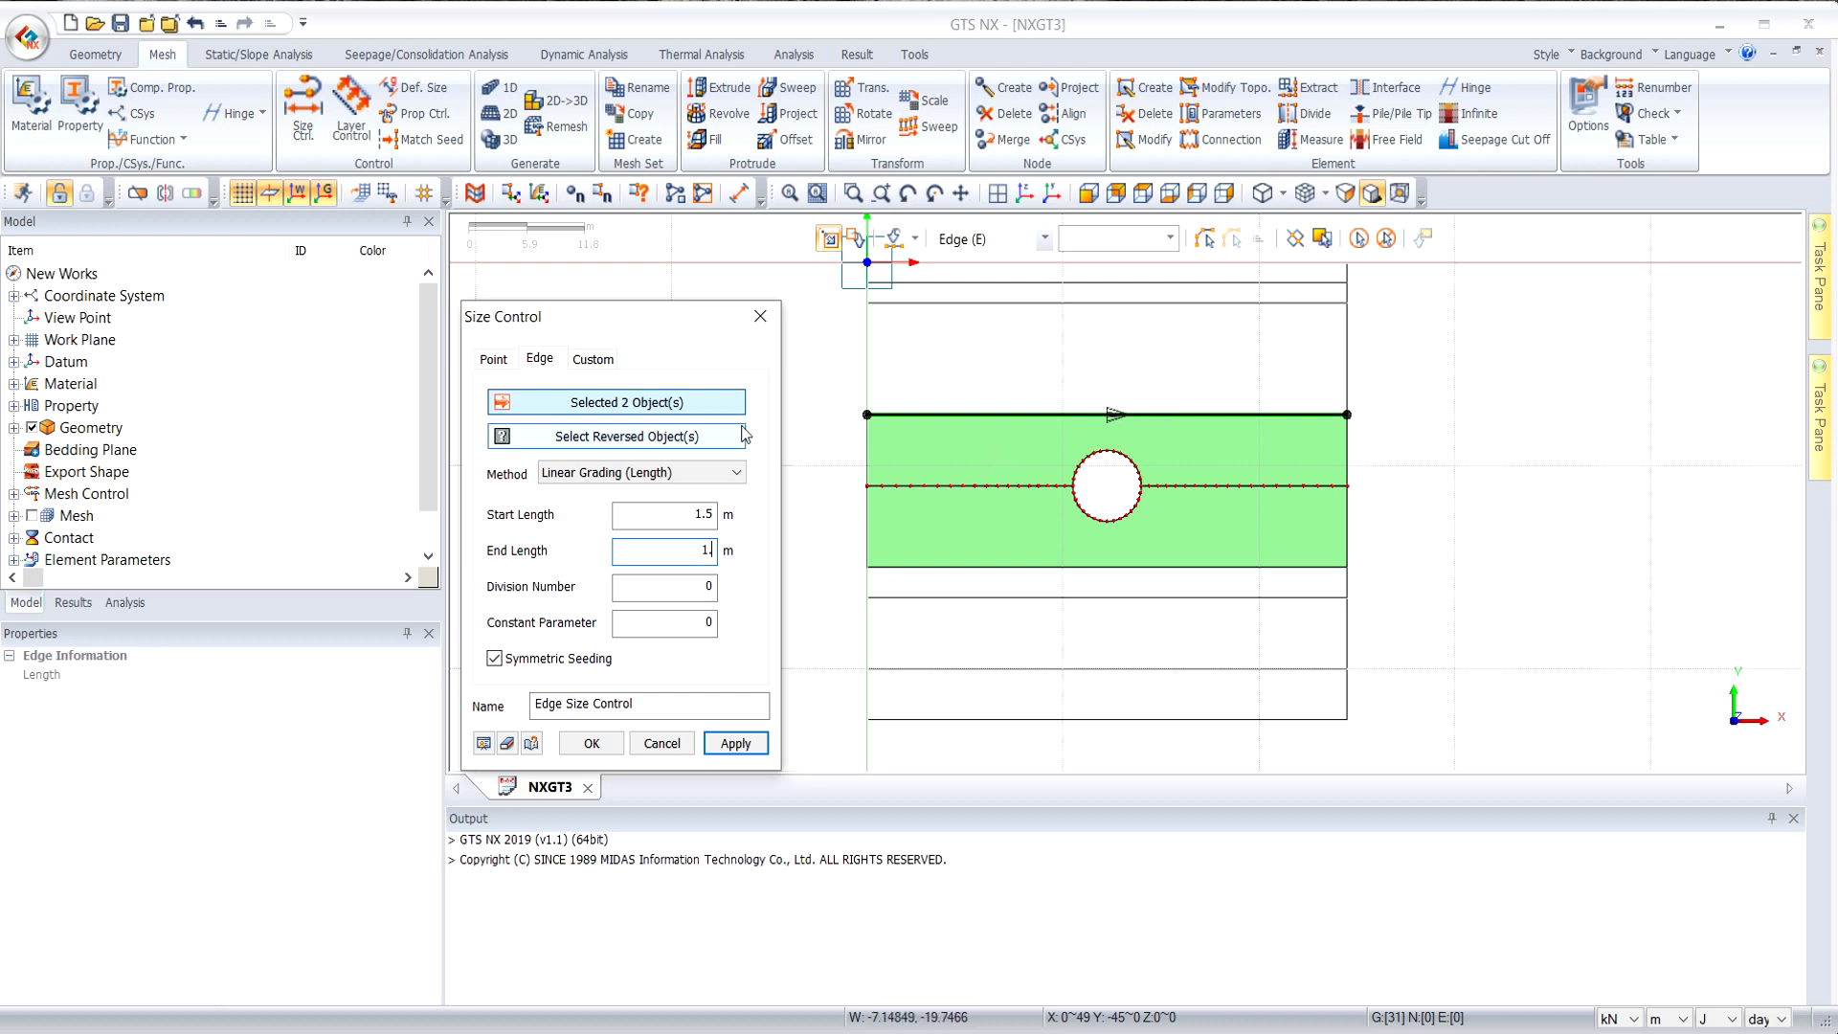
pyautogui.click(752, 746)
# Seed the lower boundary of the FAS 3 layer with symmetric linear grading, start length 1.5 m and end length 1.3 m.
pyautogui.moveTo(837, 565); pyautogui.dragTo(1391, 603)
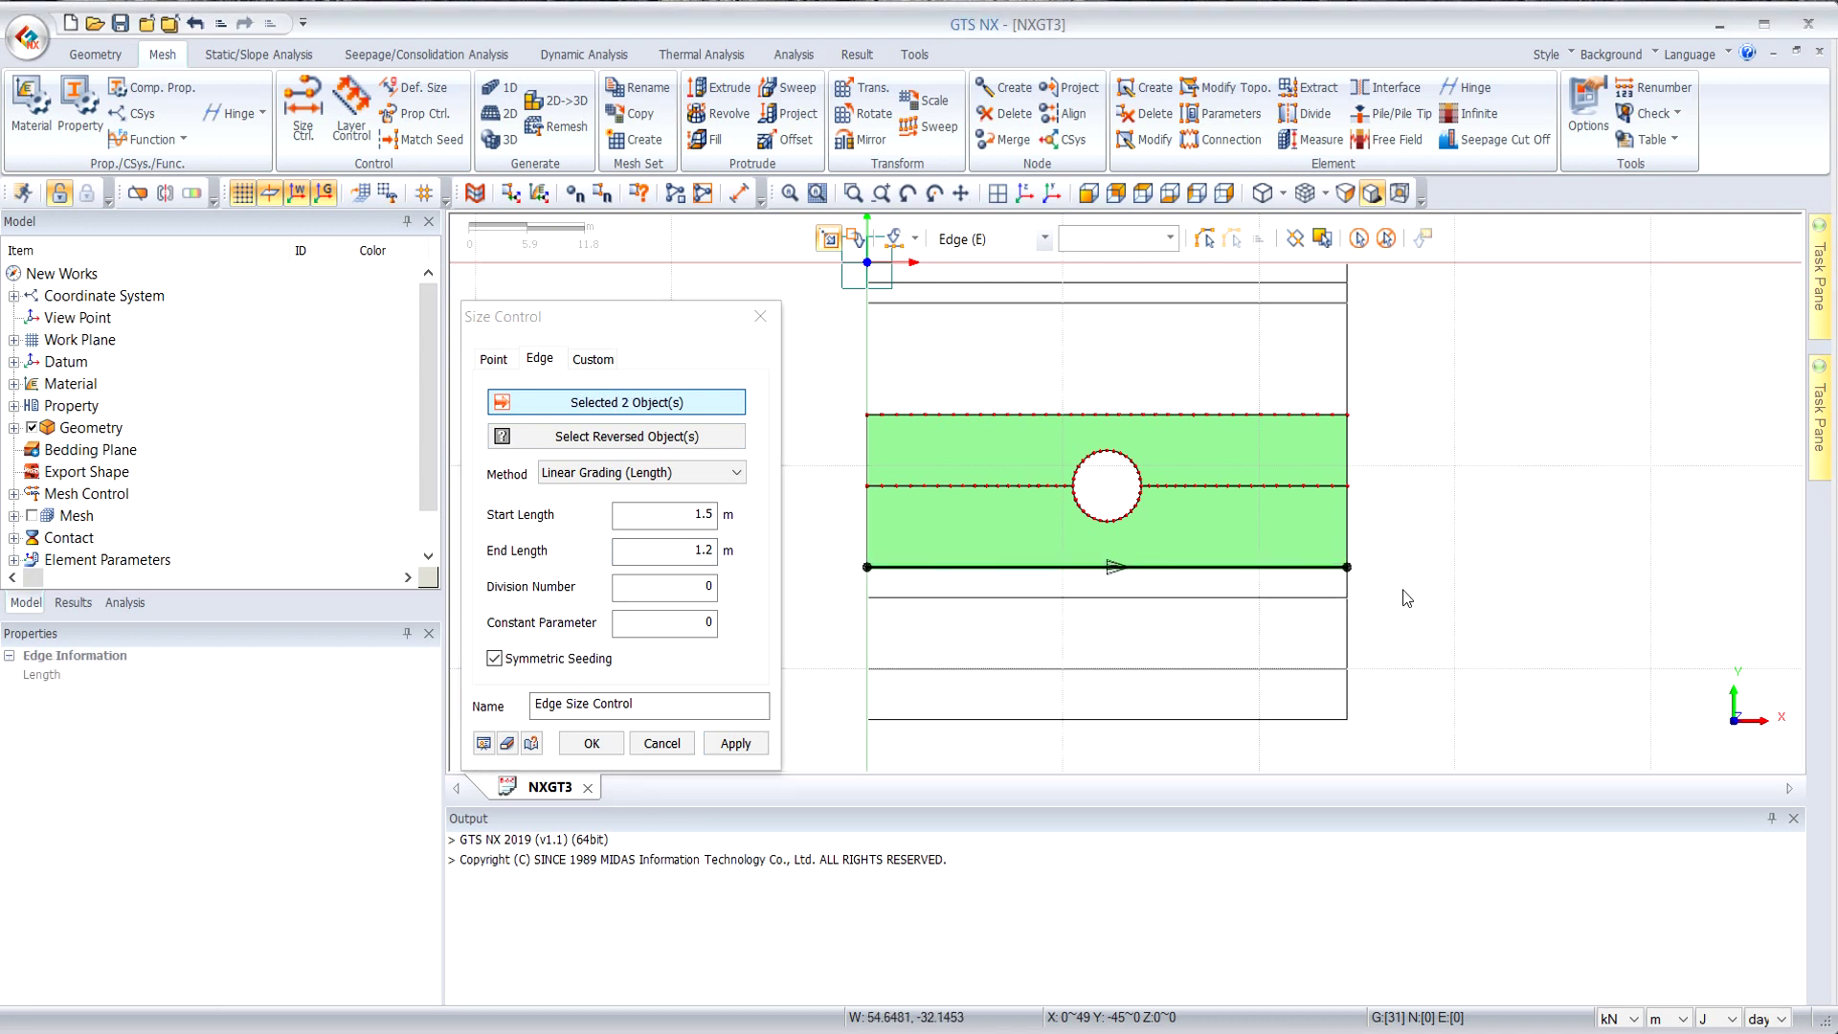
pyautogui.click(715, 550)
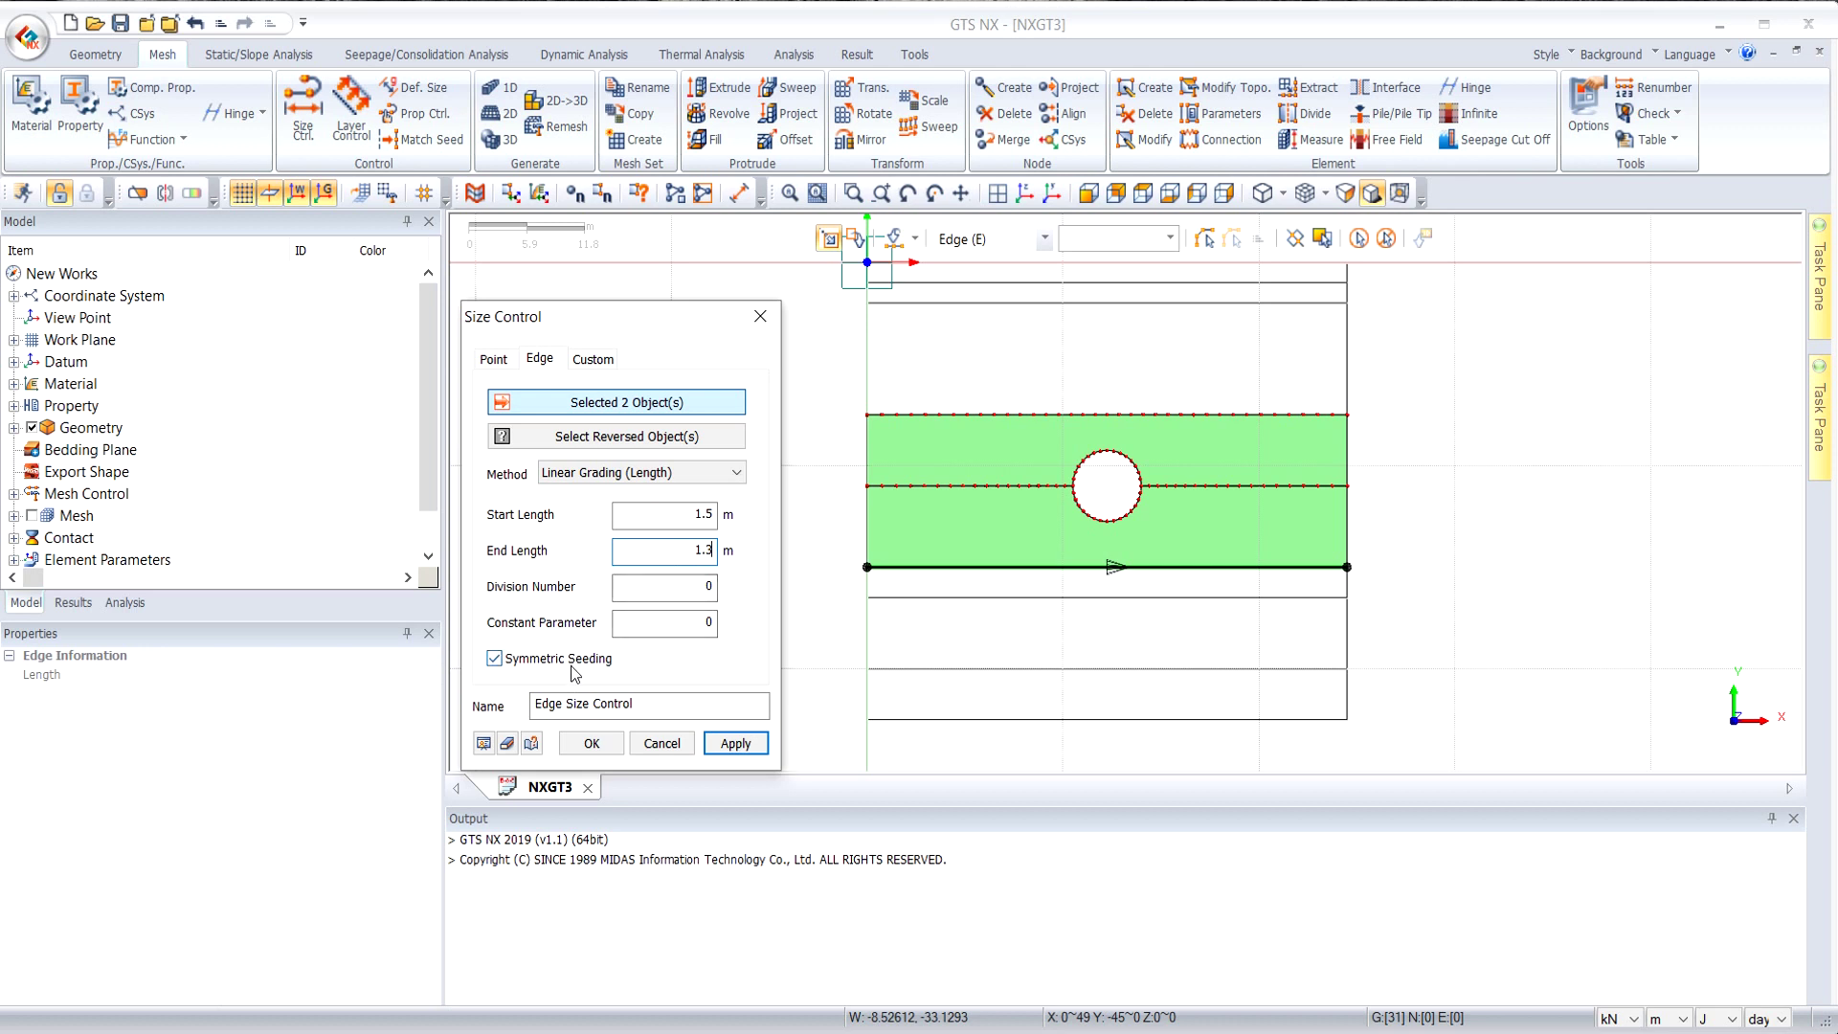
pyautogui.click(603, 744)
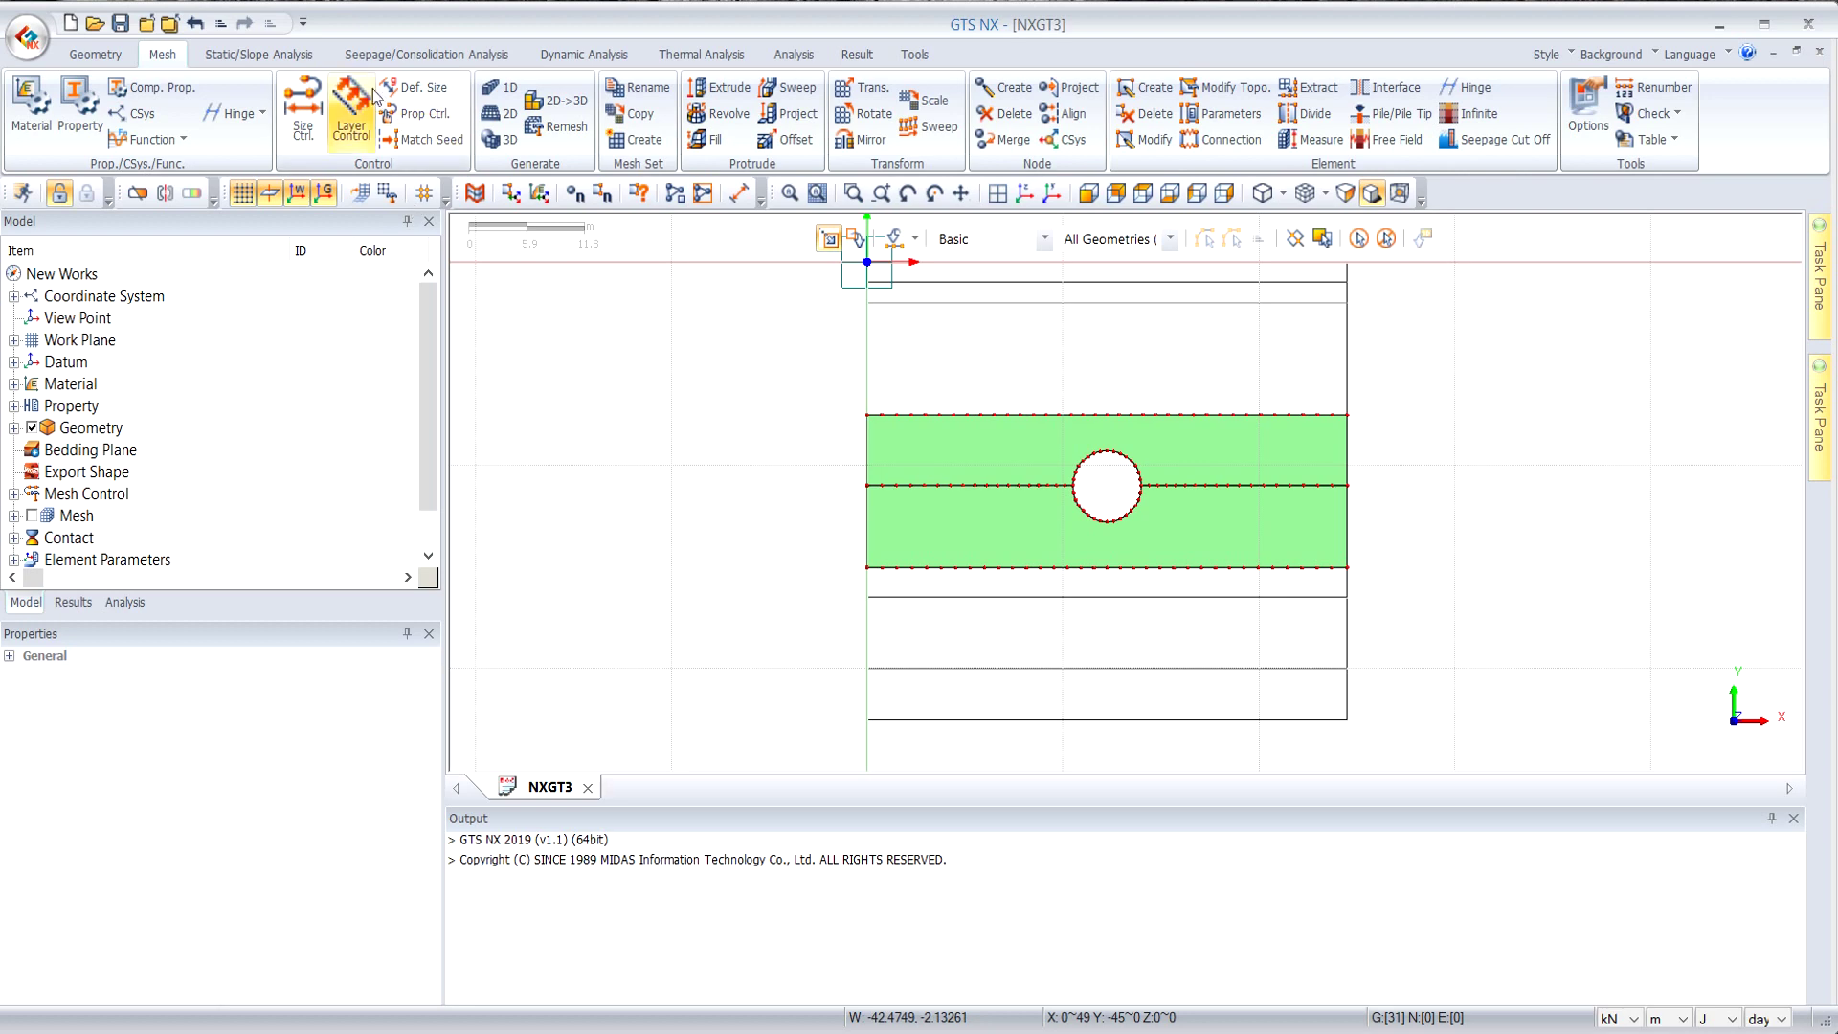
# Apply a layer control to the FAS 2 face from the tunnel's upper arc with 3 layers, 2.7 m total height and growth rate 1.1.
pyautogui.click(342, 107)
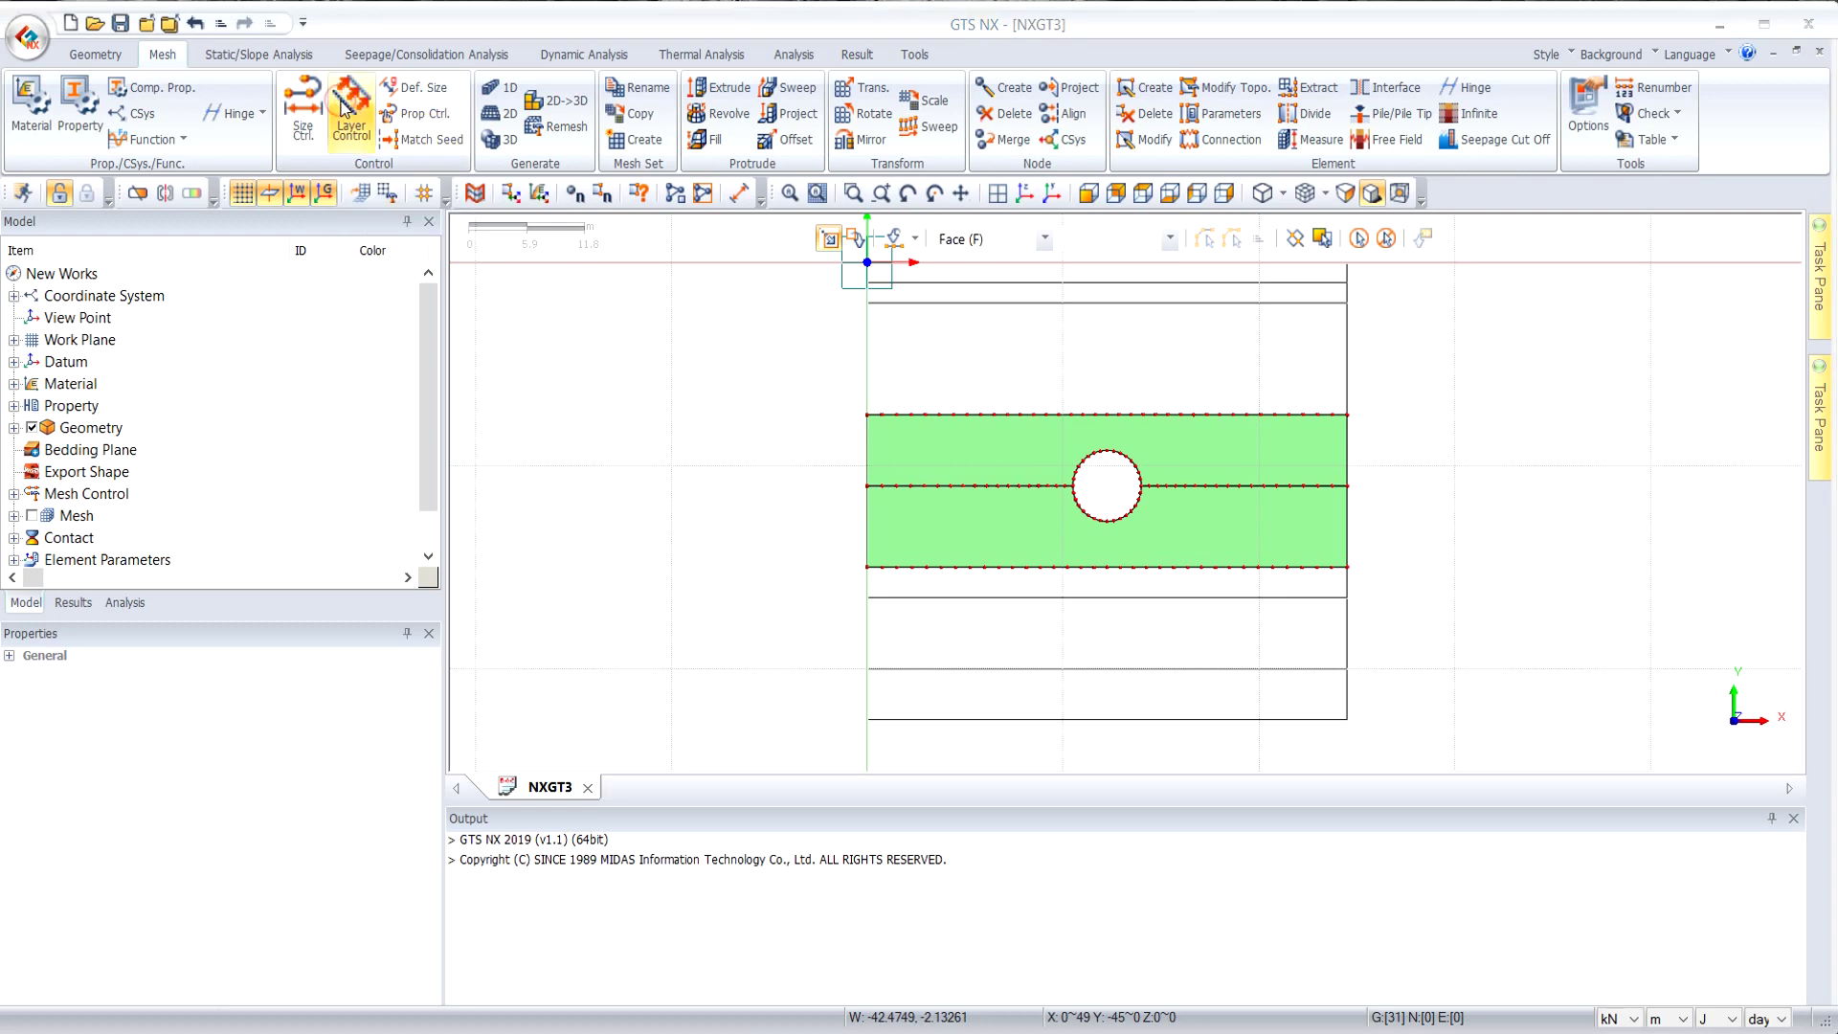
pyautogui.moveTo(233, 260); pyautogui.dragTo(629, 344)
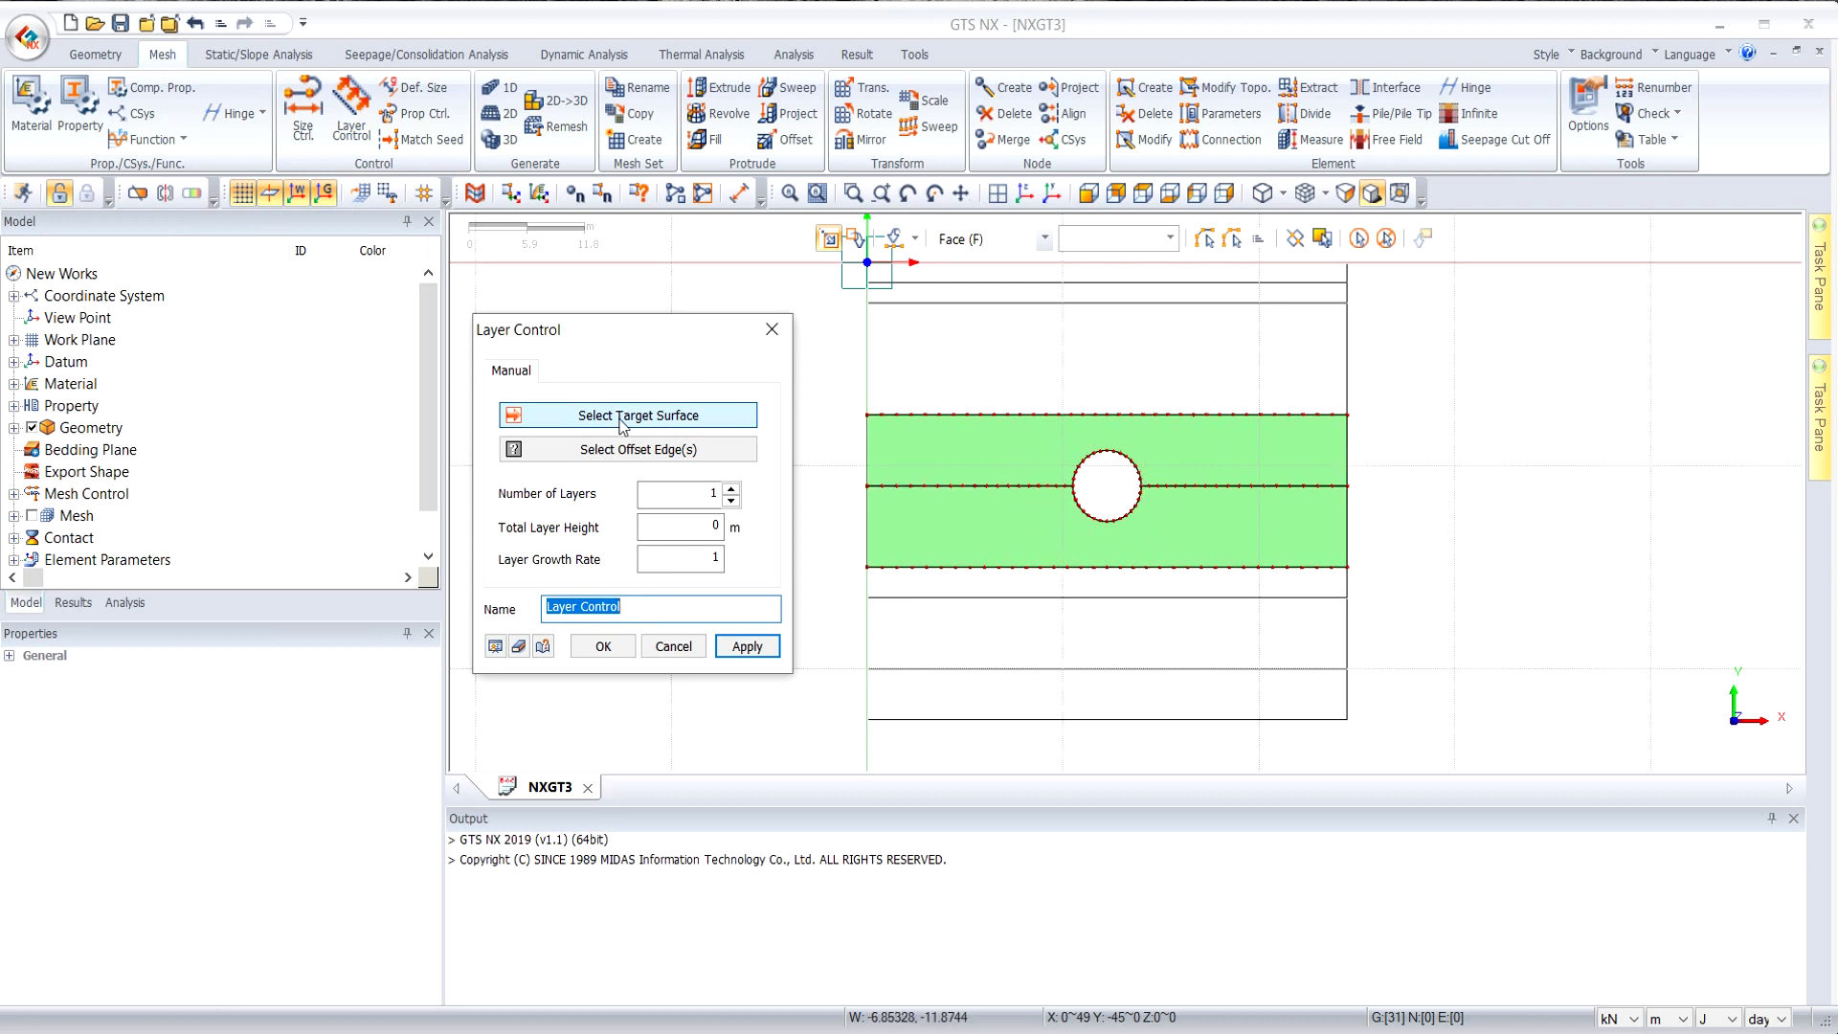
pyautogui.click(961, 452)
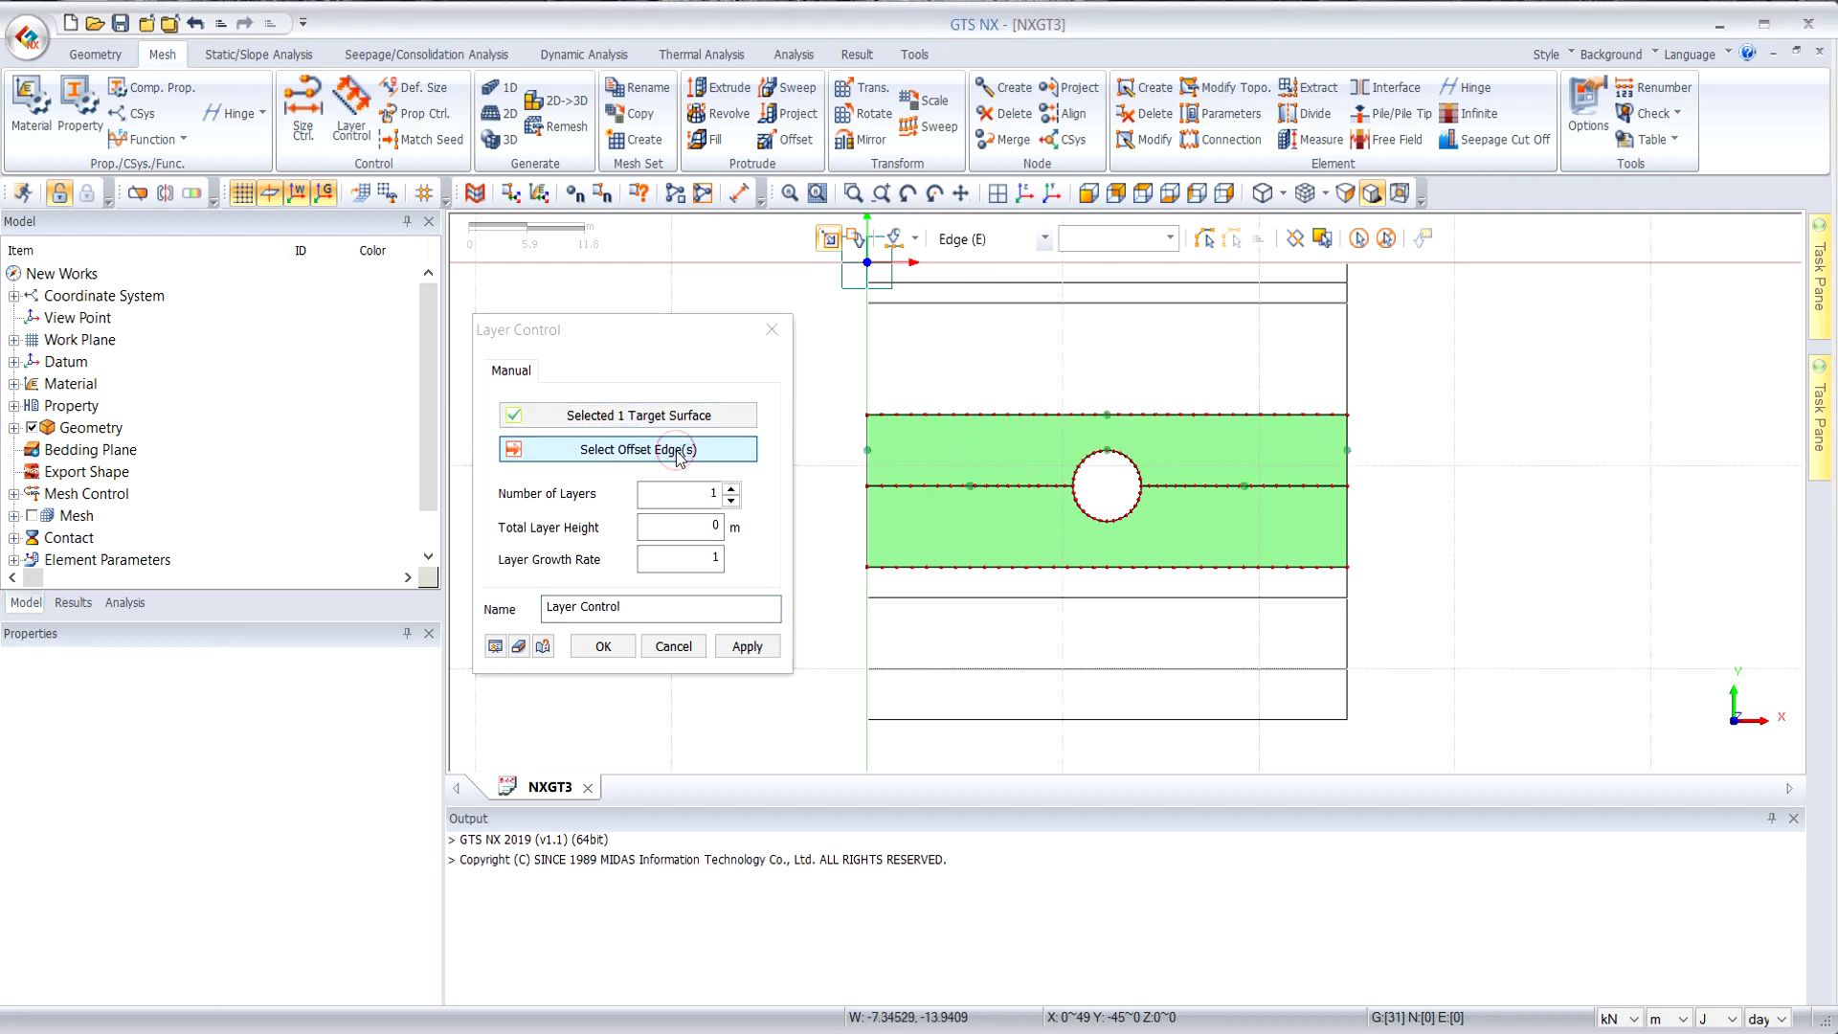
pyautogui.moveTo(1053, 444); pyautogui.dragTo(1171, 491)
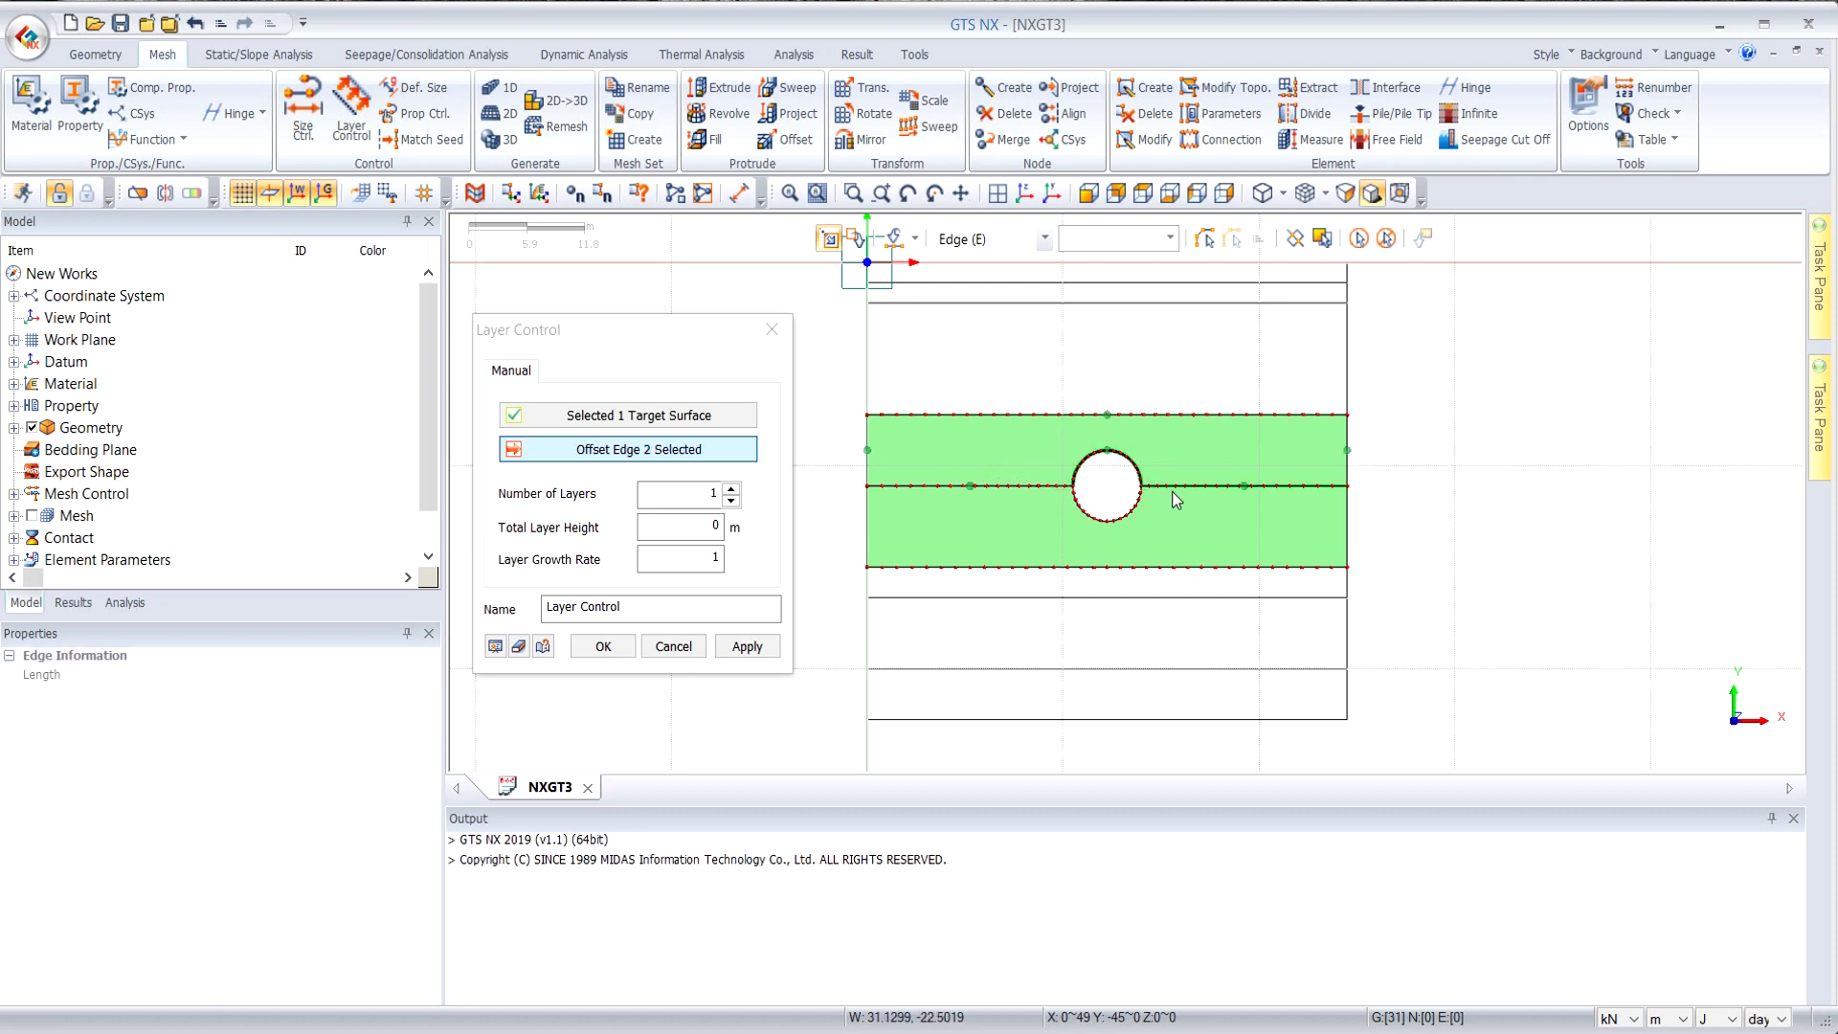
pyautogui.click(688, 496)
pyautogui.write('3')
pyautogui.click(697, 526)
pyautogui.write('2.7')
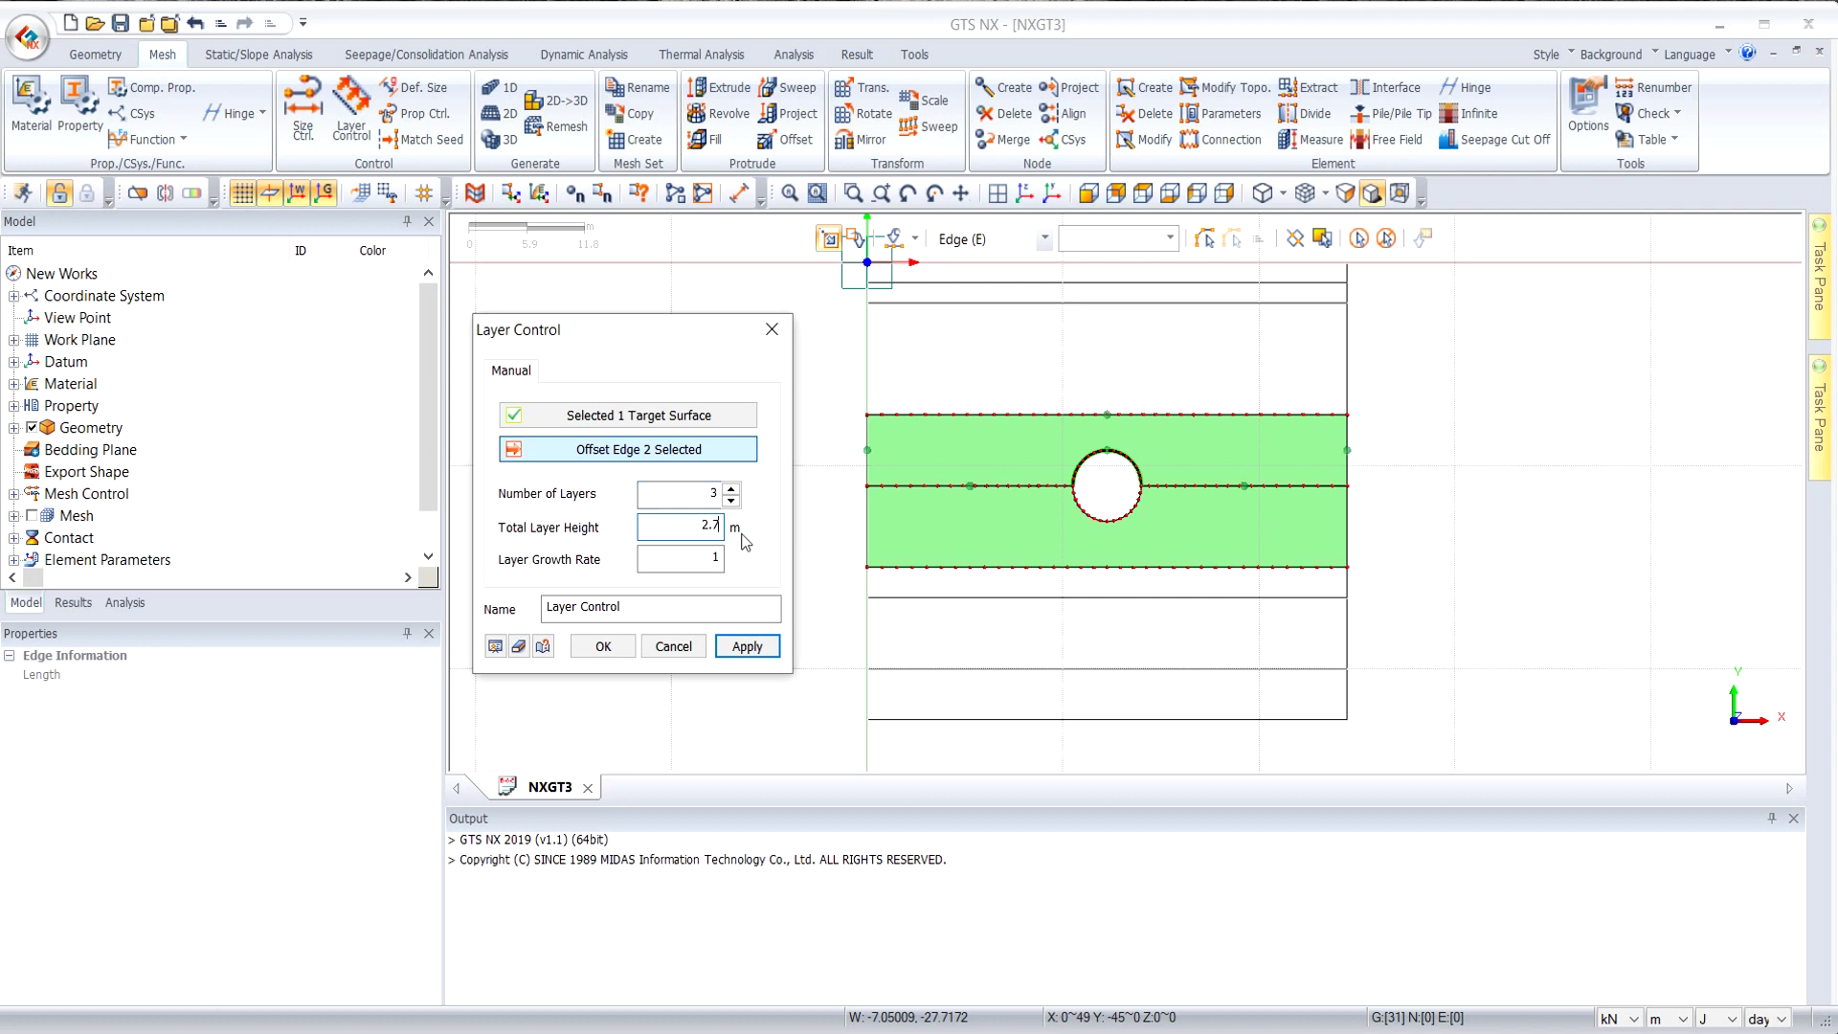
pyautogui.click(696, 561)
pyautogui.write('1.1')
pyautogui.click(747, 647)
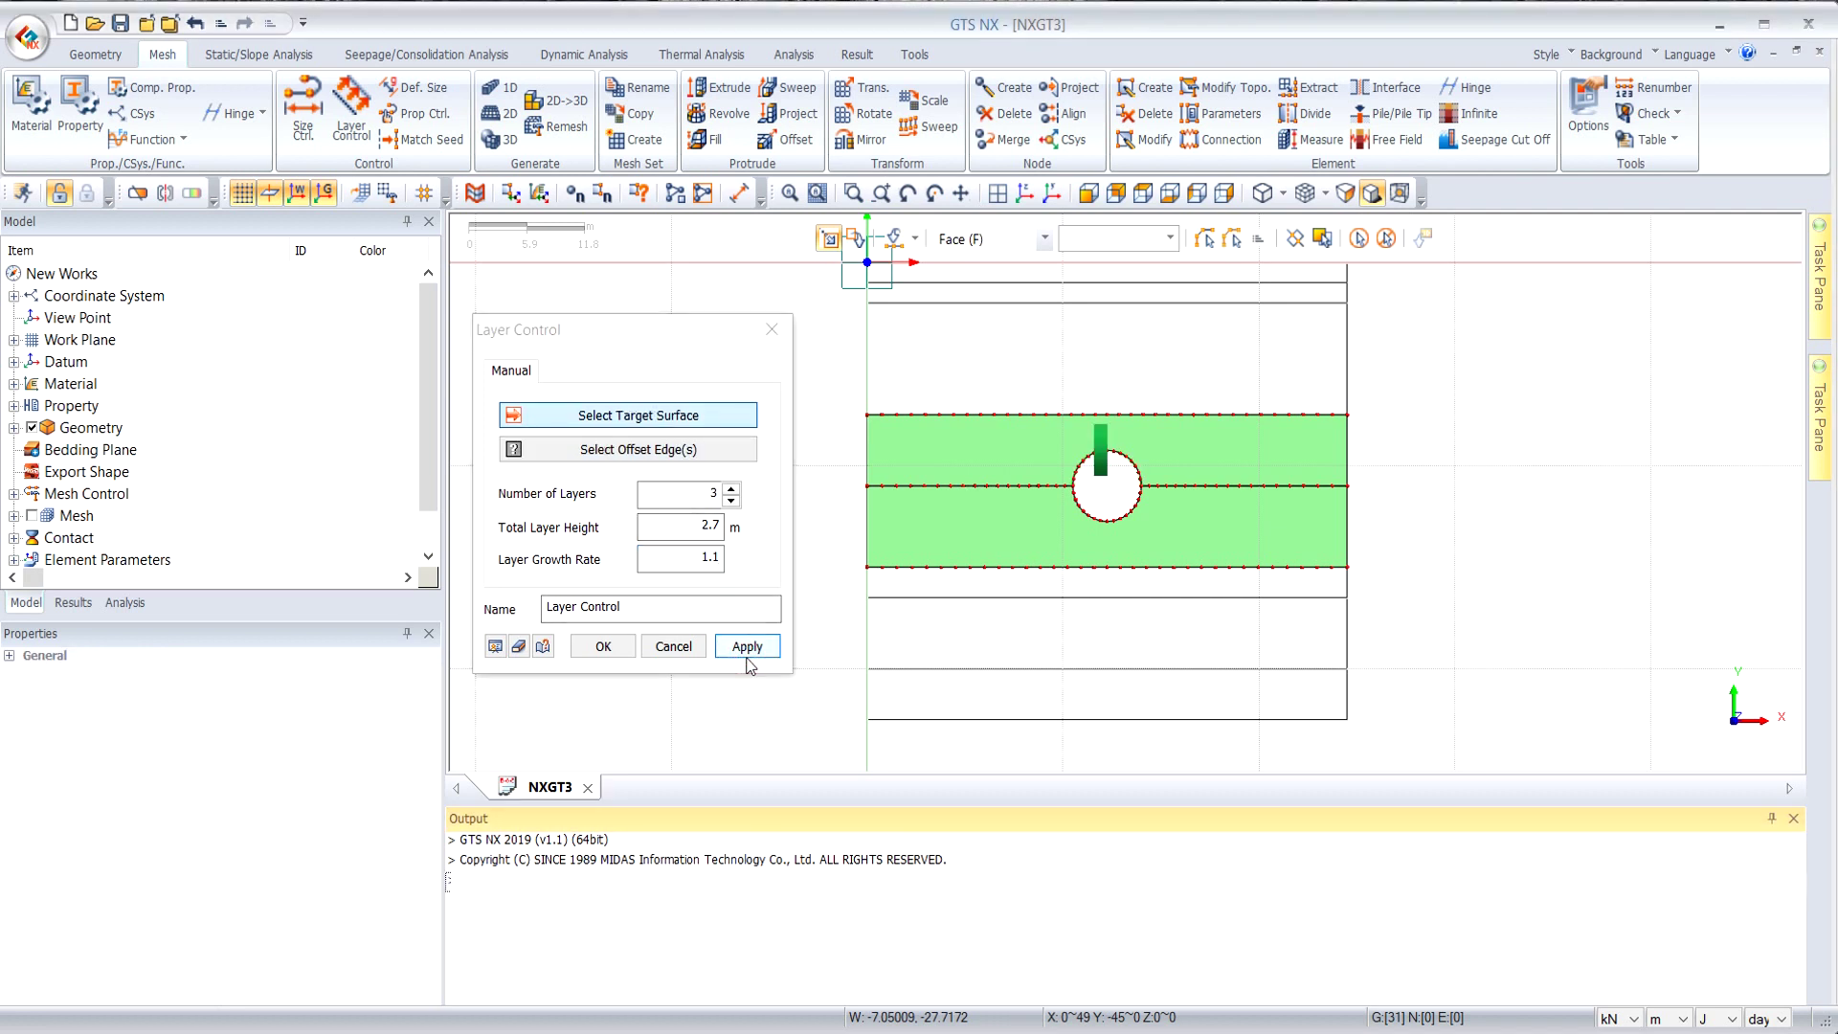
# Apply a layer control to the FAS 3 face from the tunnel's lower arc with 3 layers, 2.7 m total height and growth rate 1.1.
pyautogui.click(996, 521)
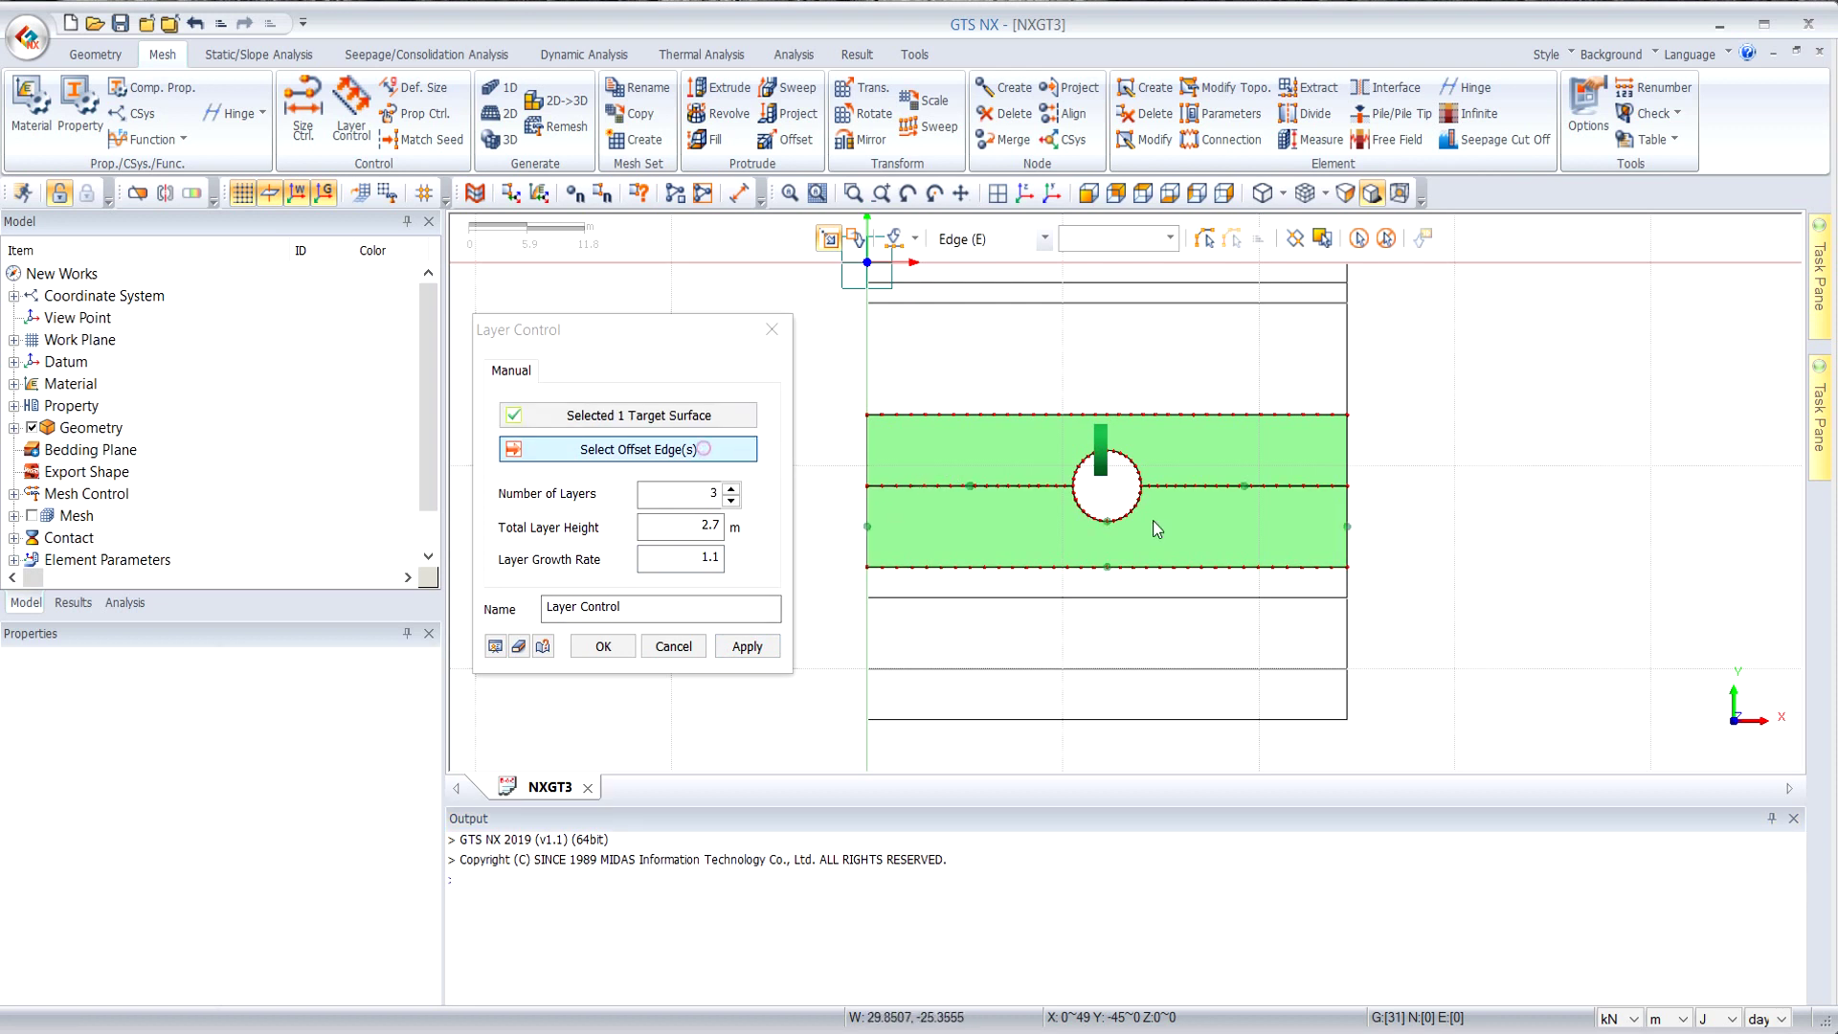
pyautogui.moveTo(1049, 478); pyautogui.dragTo(1176, 532)
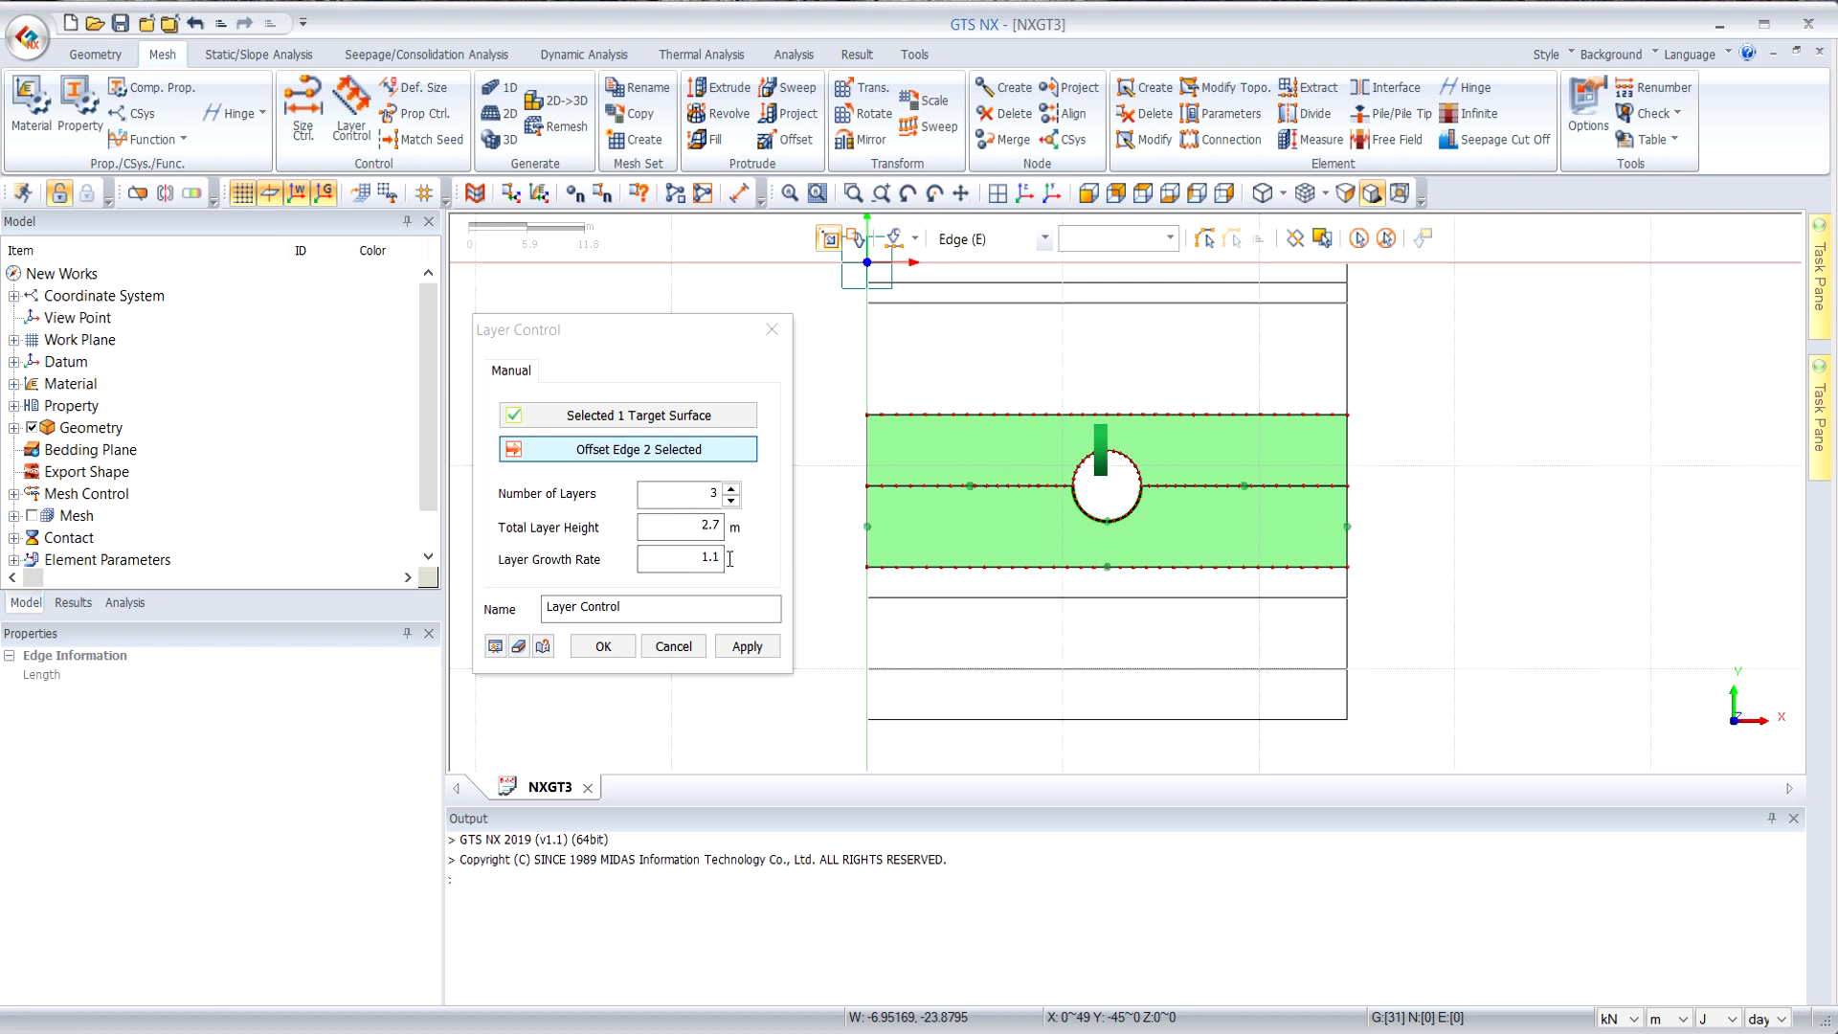
pyautogui.click(603, 648)
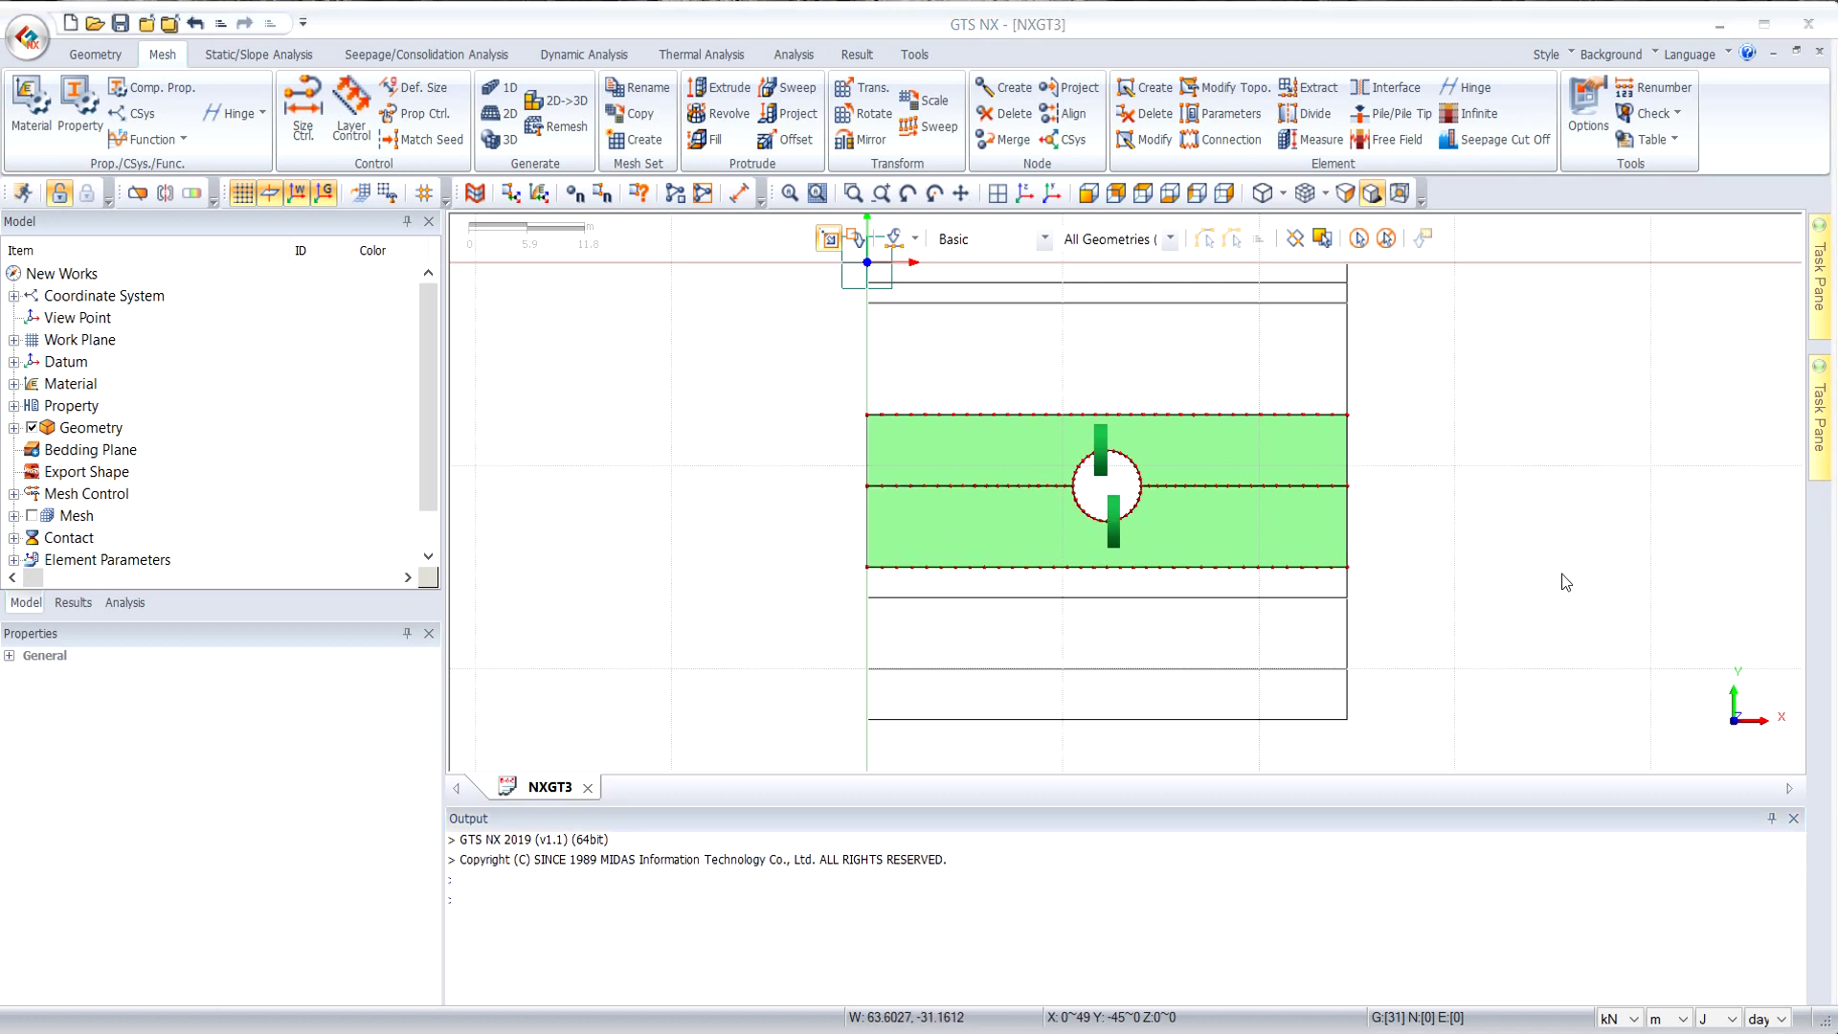
# Mesh the area between the tunnel's upper arc and its horizontal dividing line with size 0.5, property 2: FAS and mesh set Tunel 1.
pyautogui.click(508, 116)
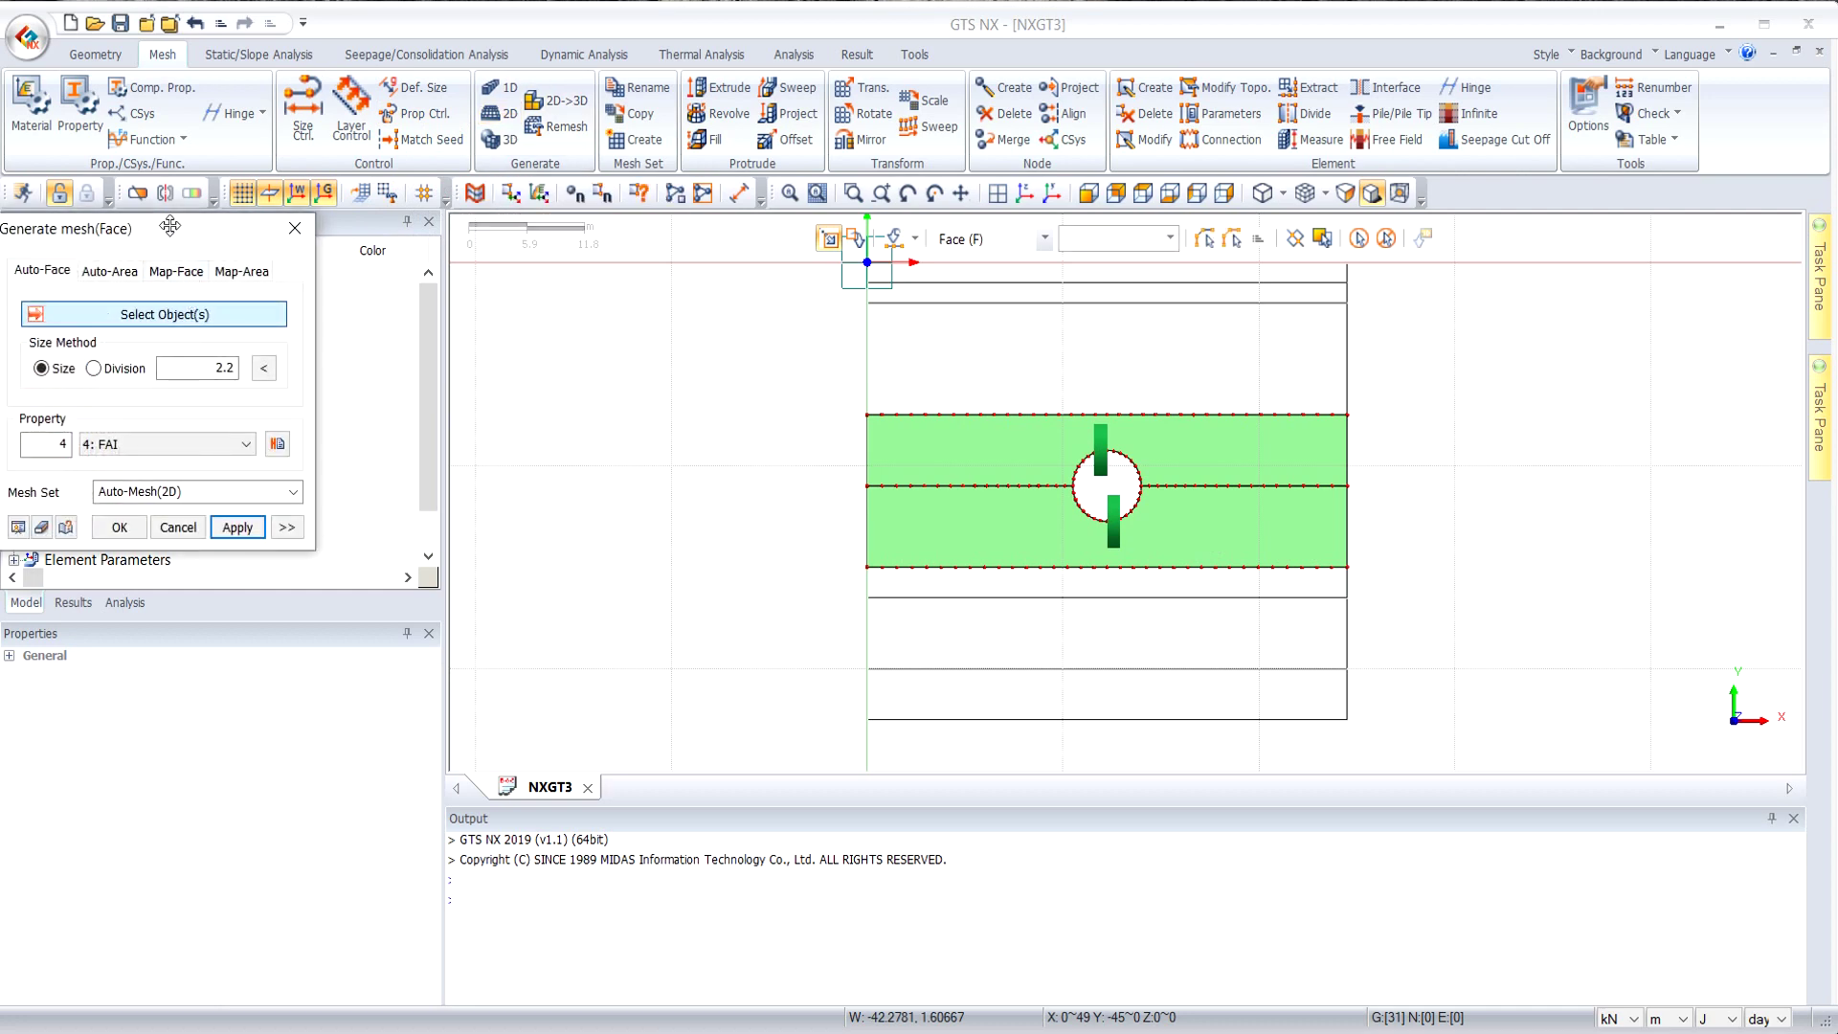
pyautogui.moveTo(171, 225); pyautogui.dragTo(598, 279)
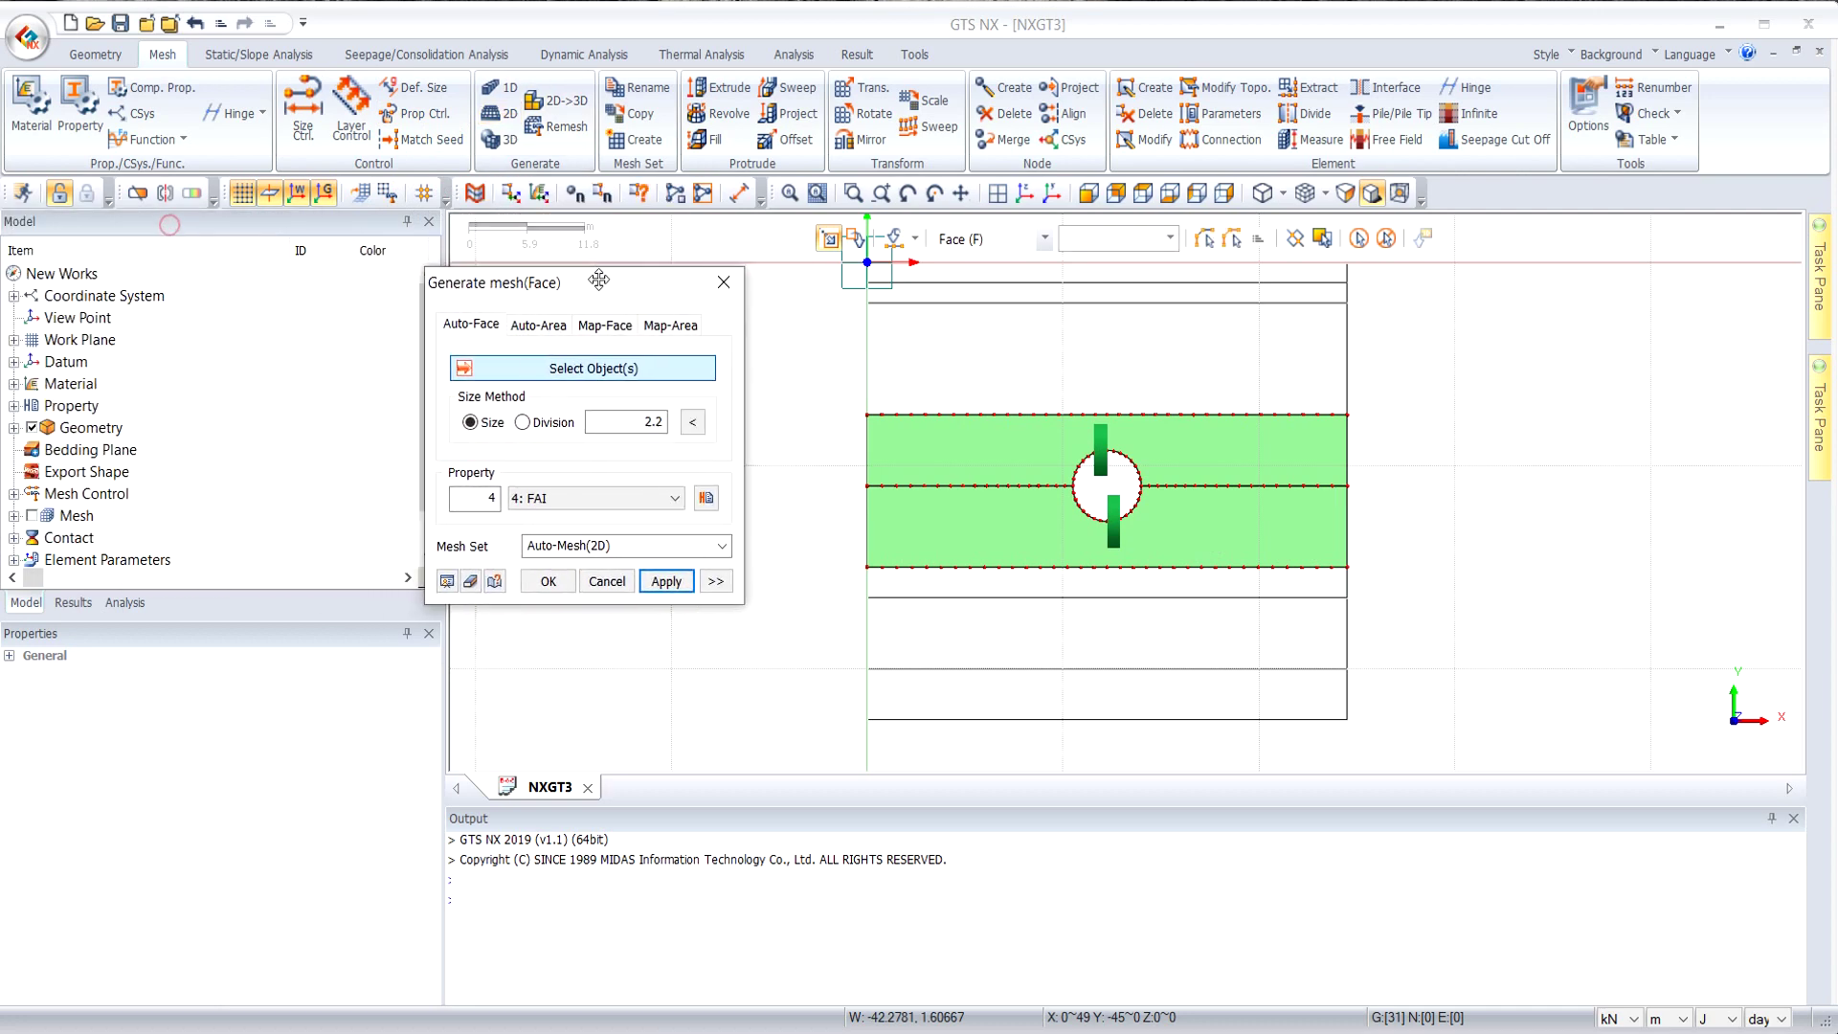
pyautogui.click(542, 325)
pyautogui.click(1078, 469)
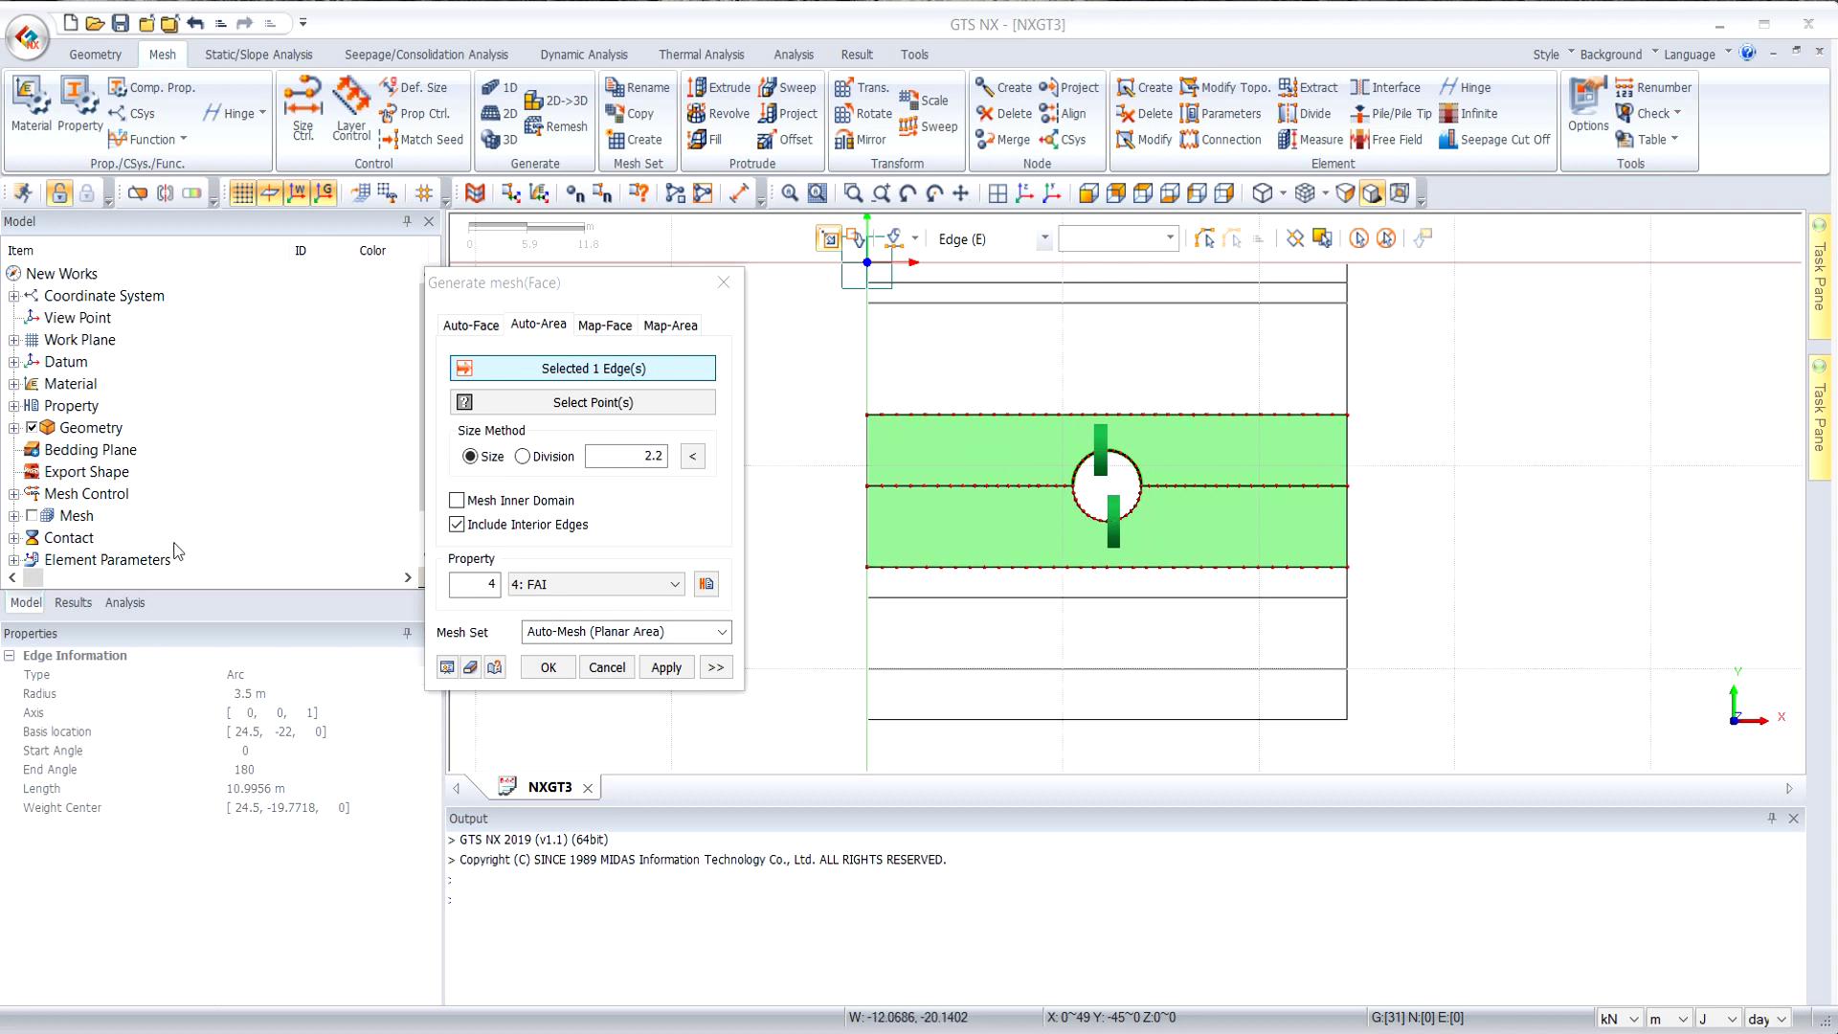
pyautogui.click(14, 428)
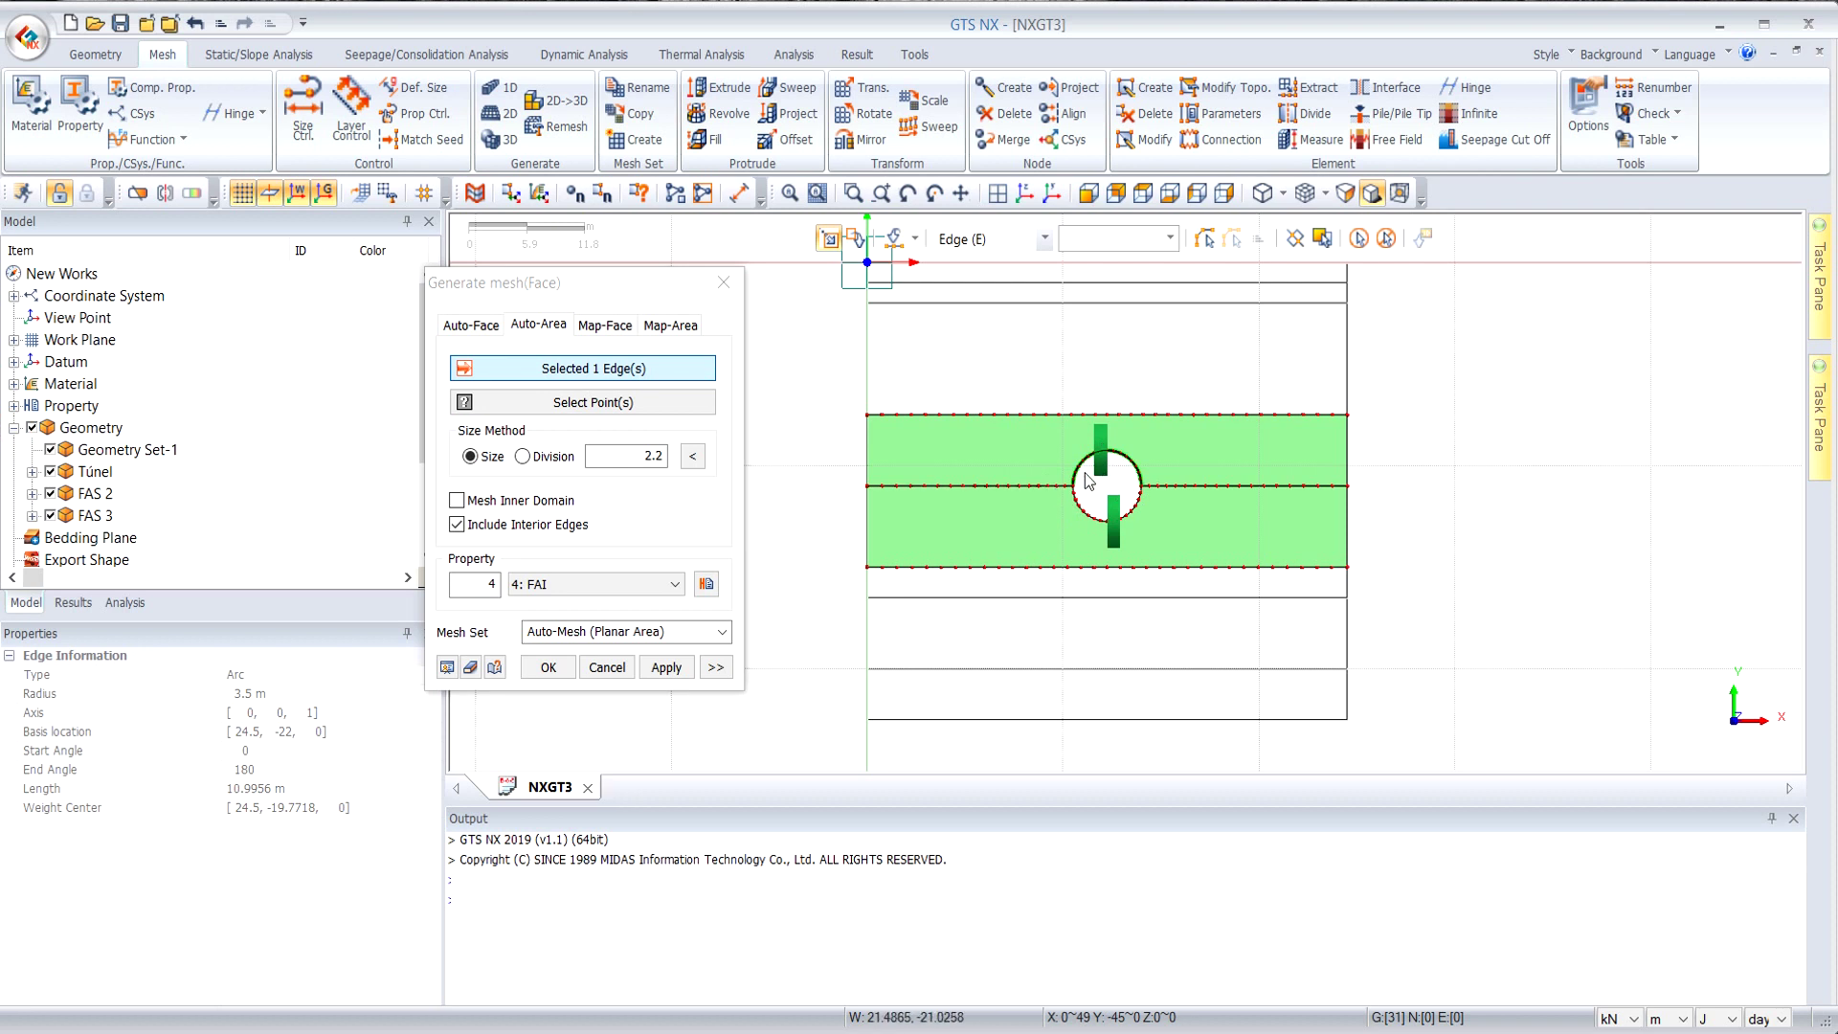
pyautogui.click(32, 428)
pyautogui.click(31, 429)
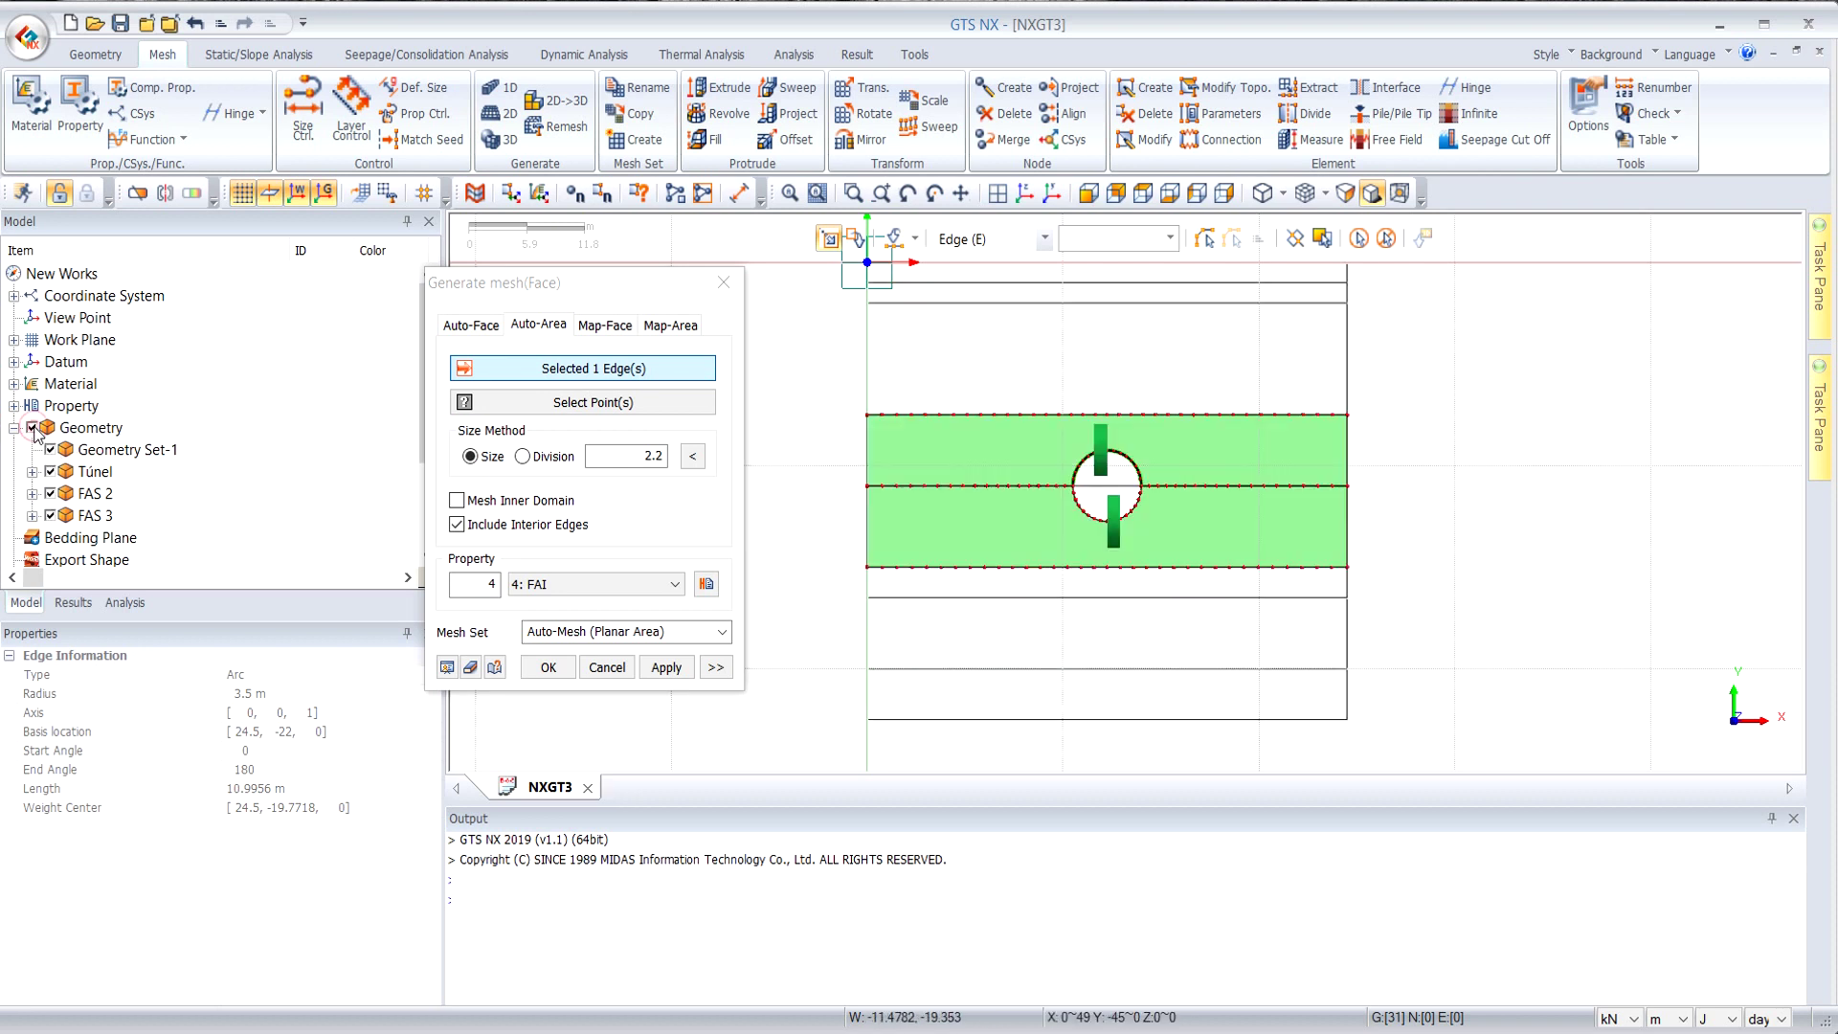
pyautogui.click(1114, 494)
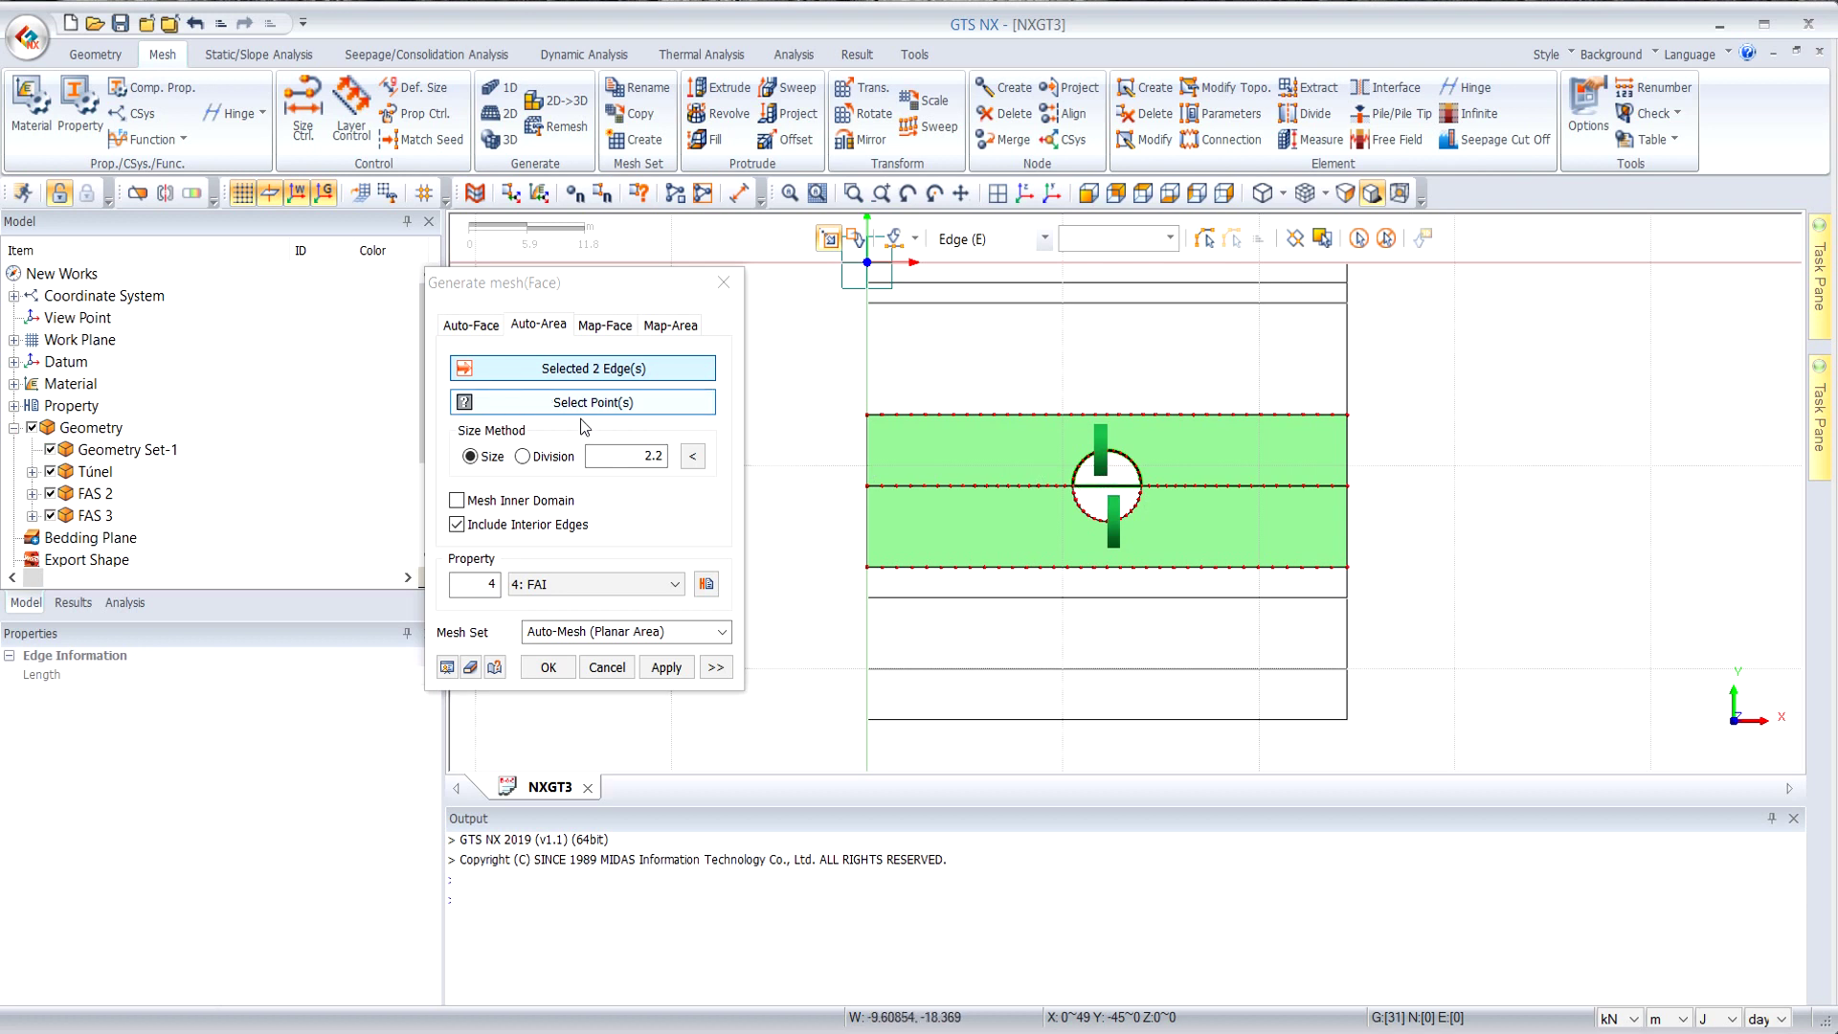
pyautogui.doubleClick(658, 455)
pyautogui.write('0.5')
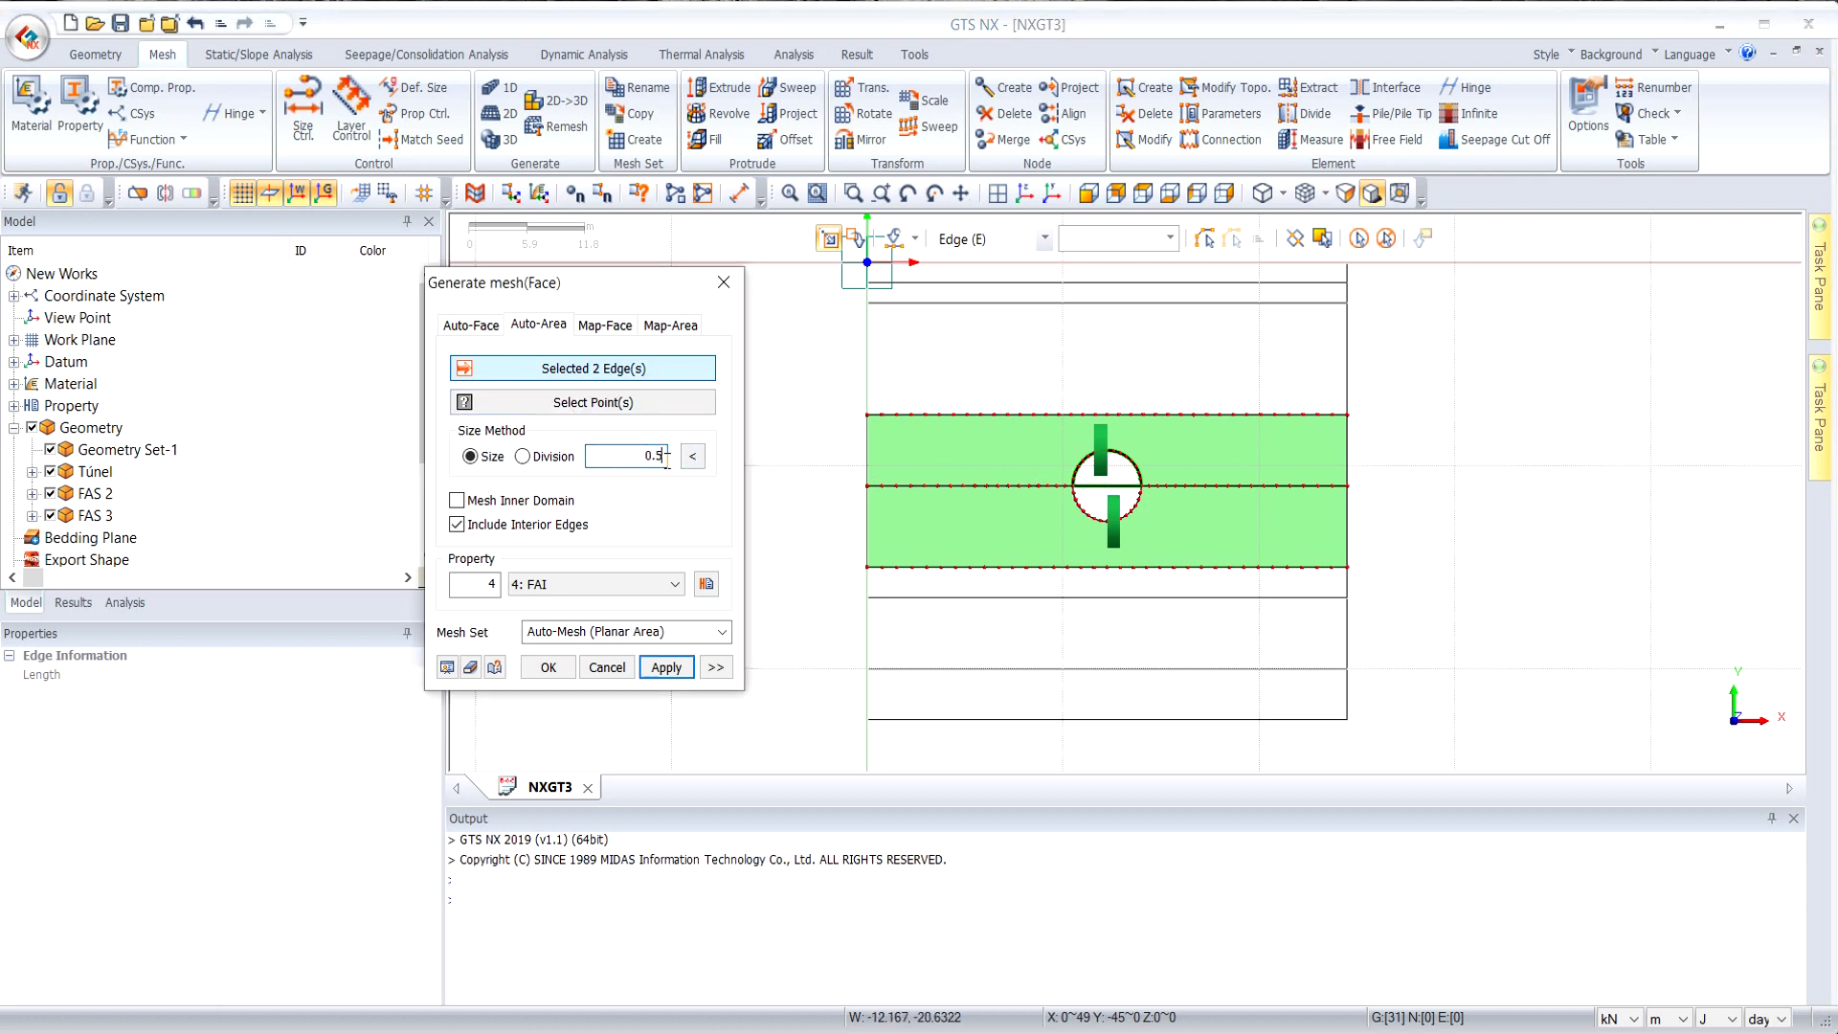
pyautogui.click(600, 584)
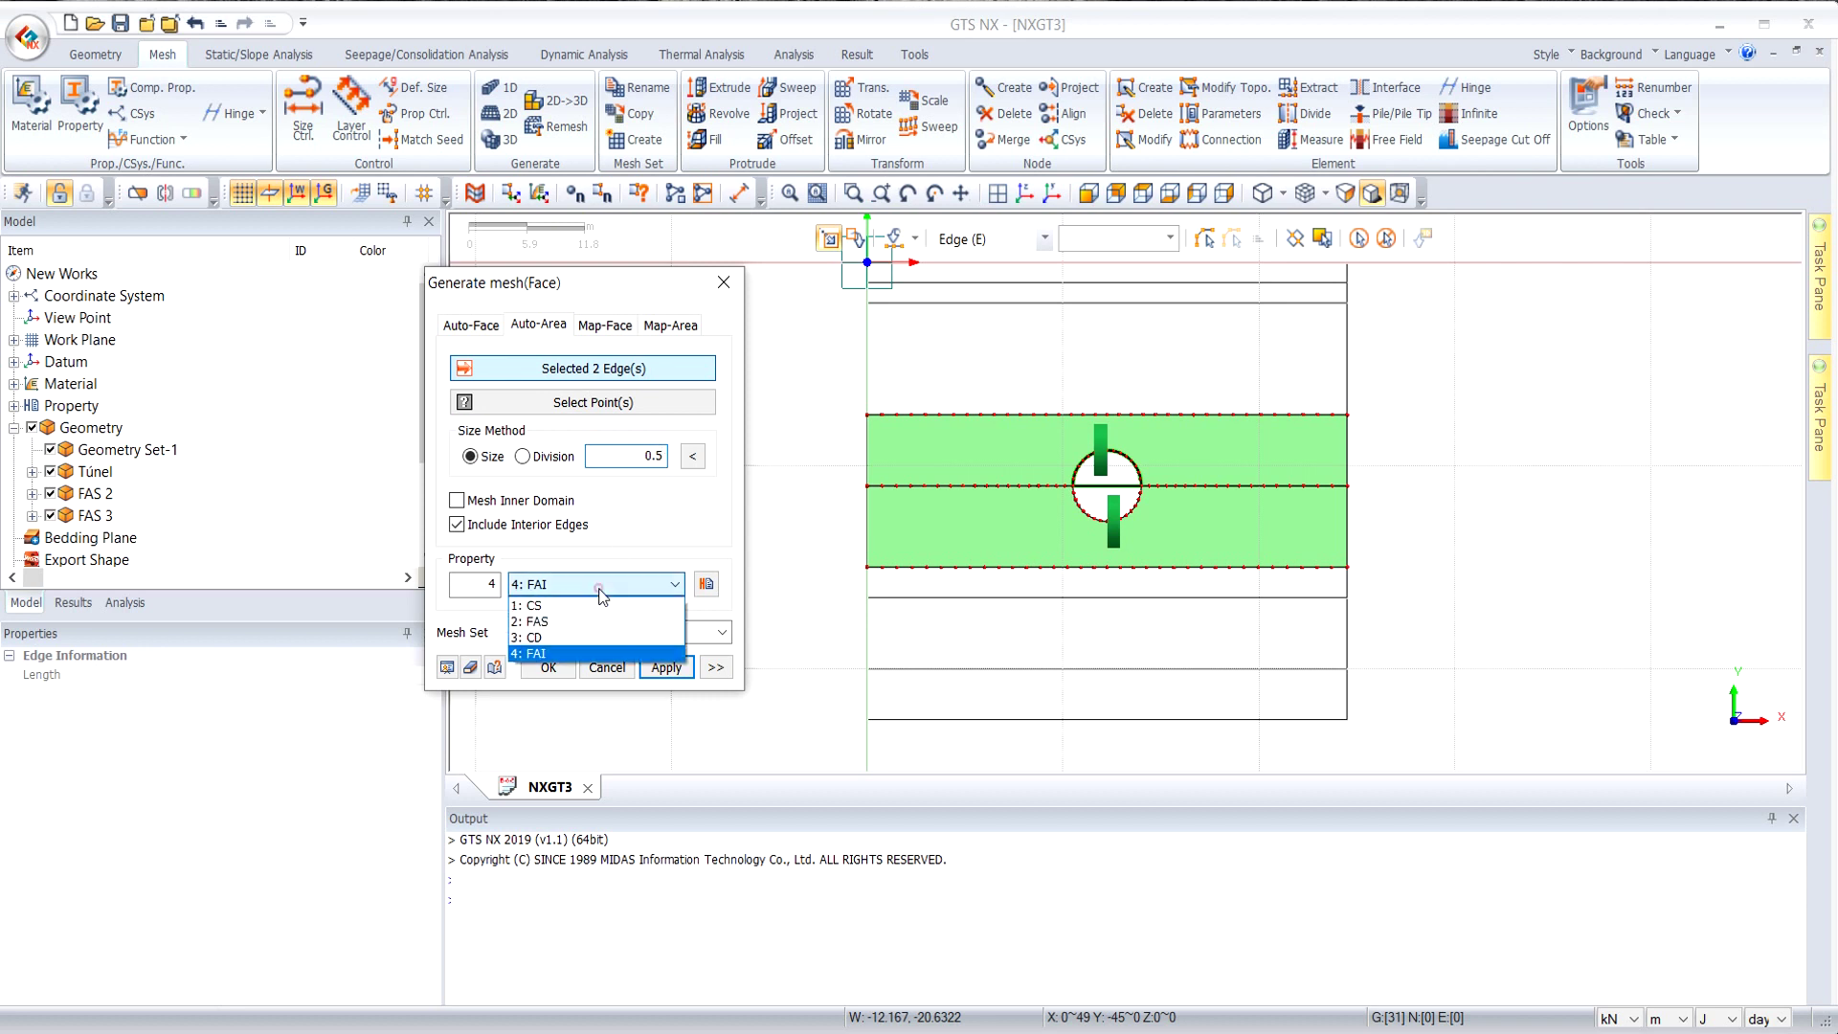
pyautogui.click(586, 613)
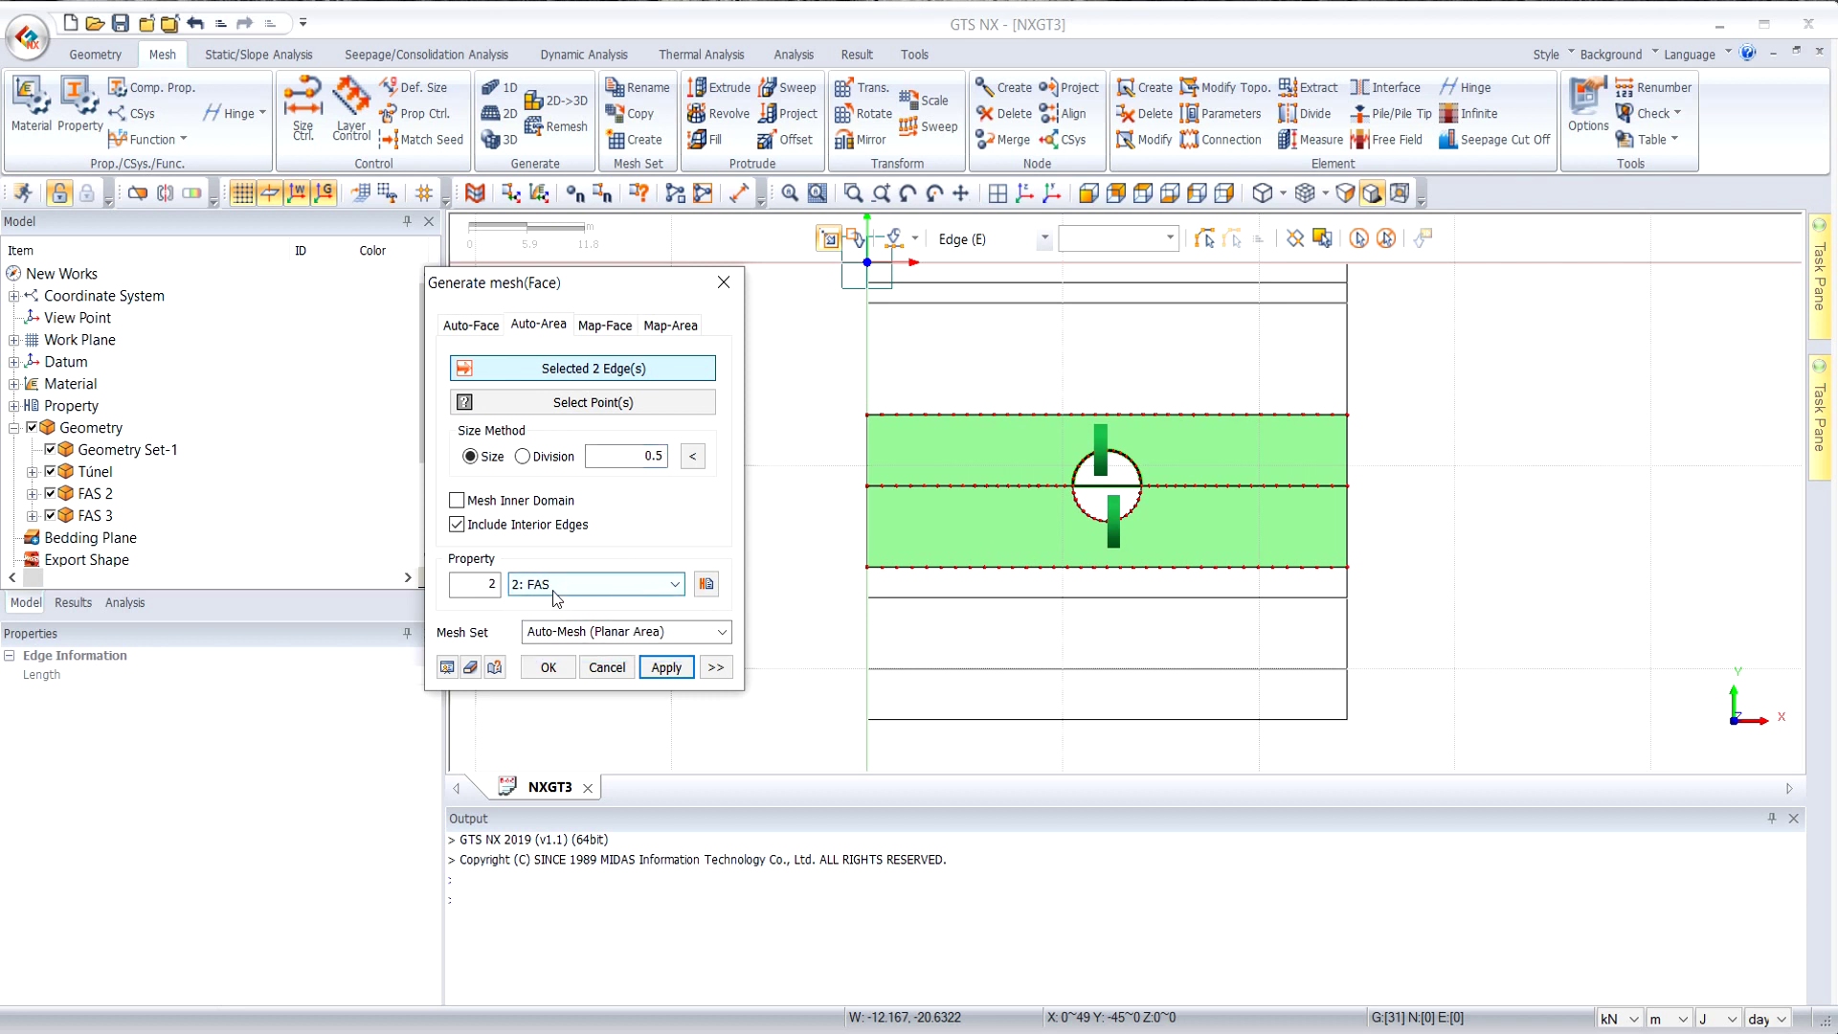
pyautogui.click(682, 632)
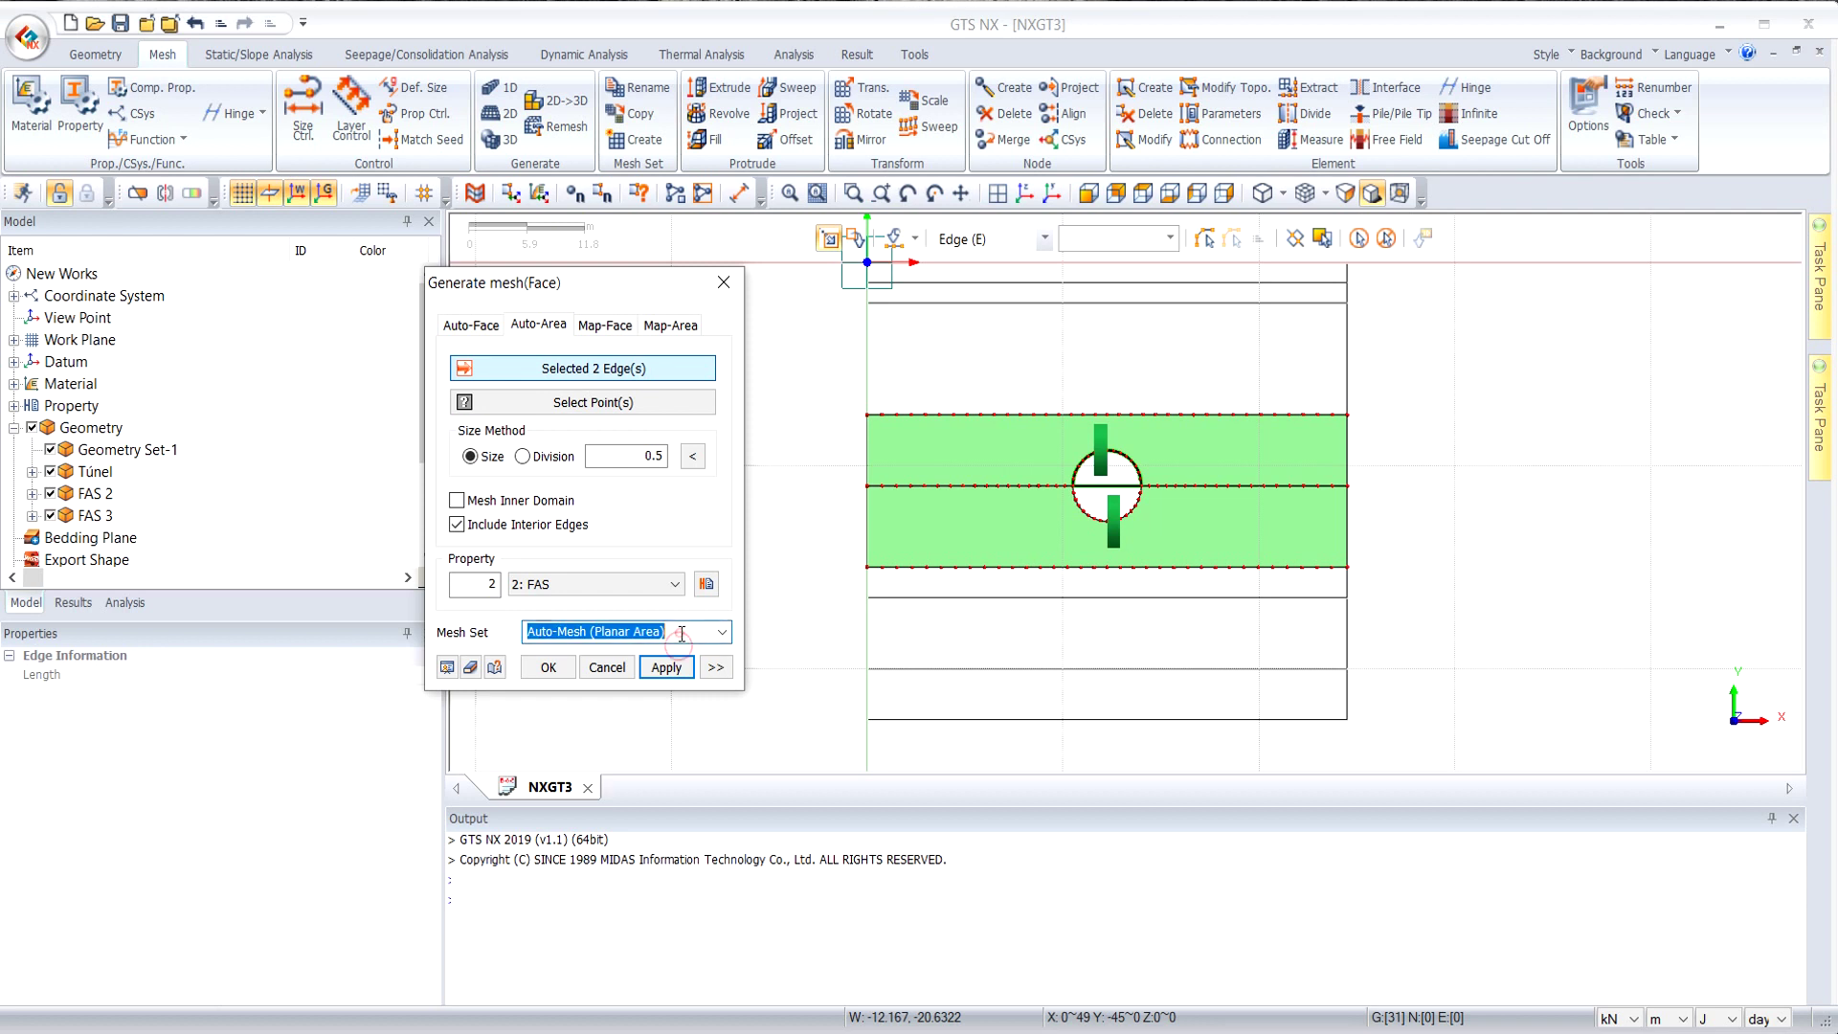
pyautogui.write('Tunel 1')
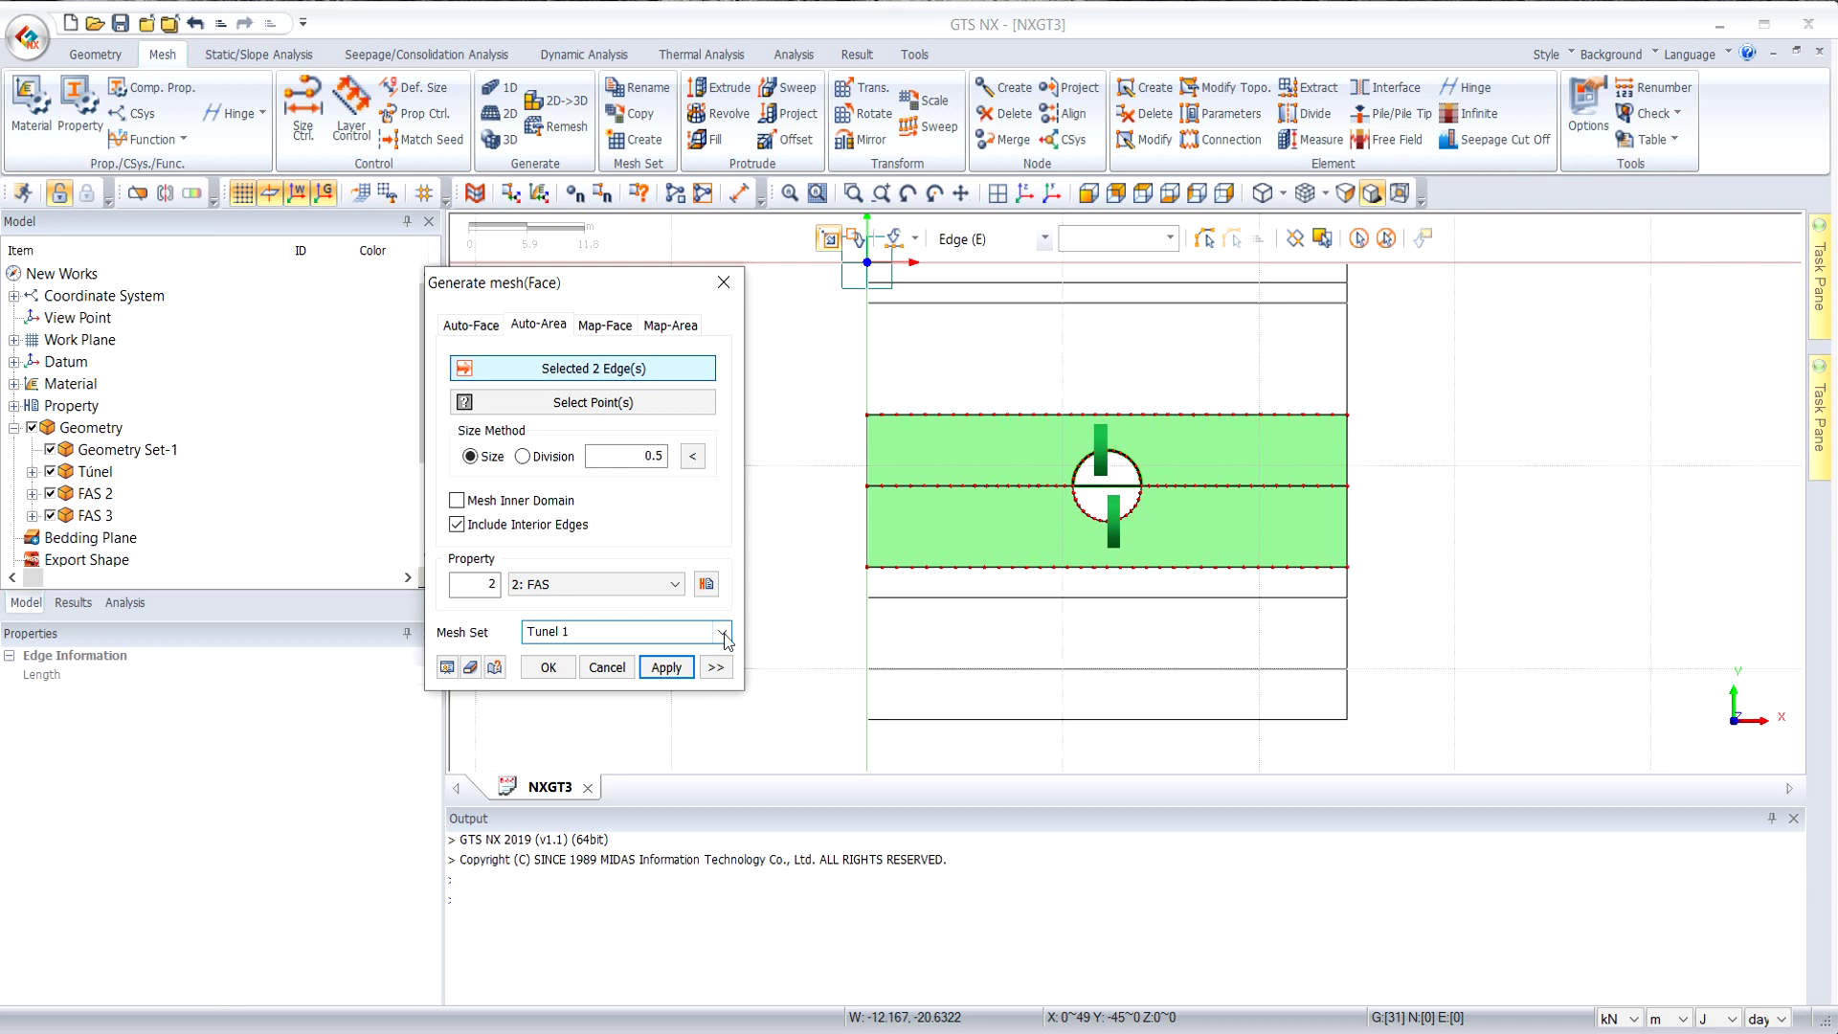
pyautogui.click(673, 671)
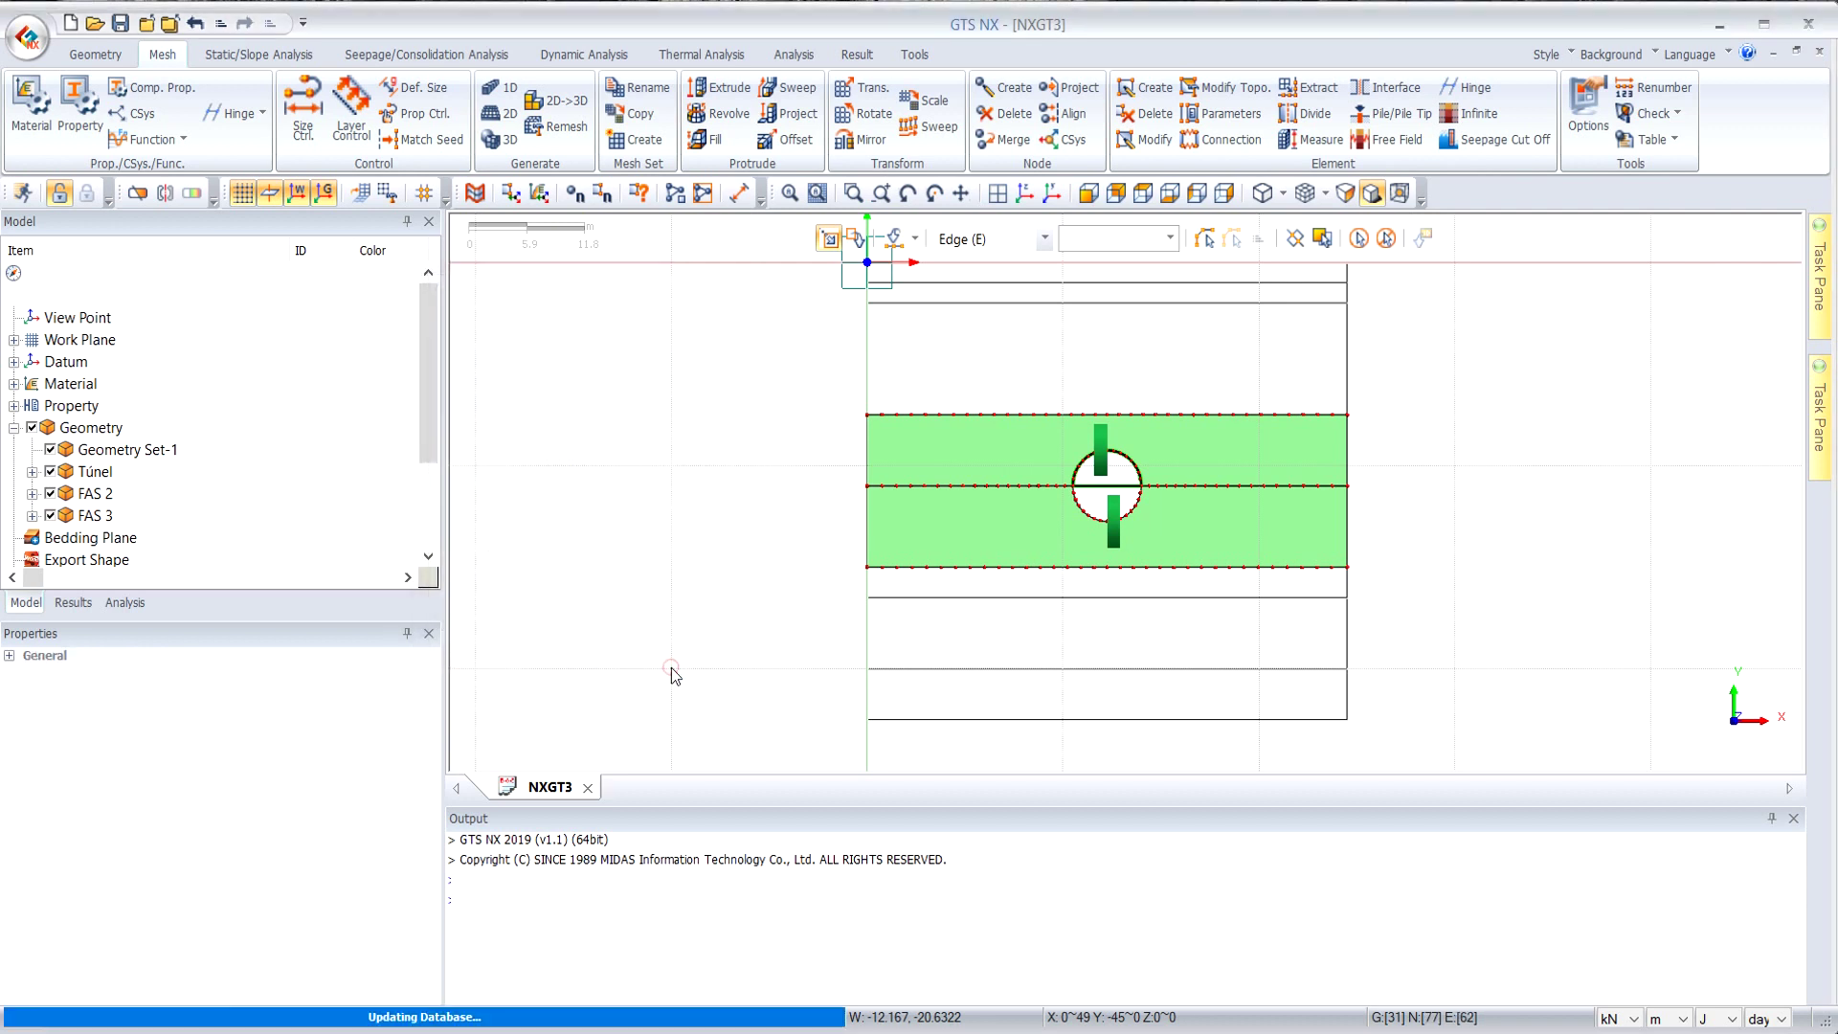
# Mesh the tunnel's lower half area with size 0.5 and property 2: FAS, naming the mesh set Tunel 2.
pyautogui.click(1126, 485)
pyautogui.click(1135, 514)
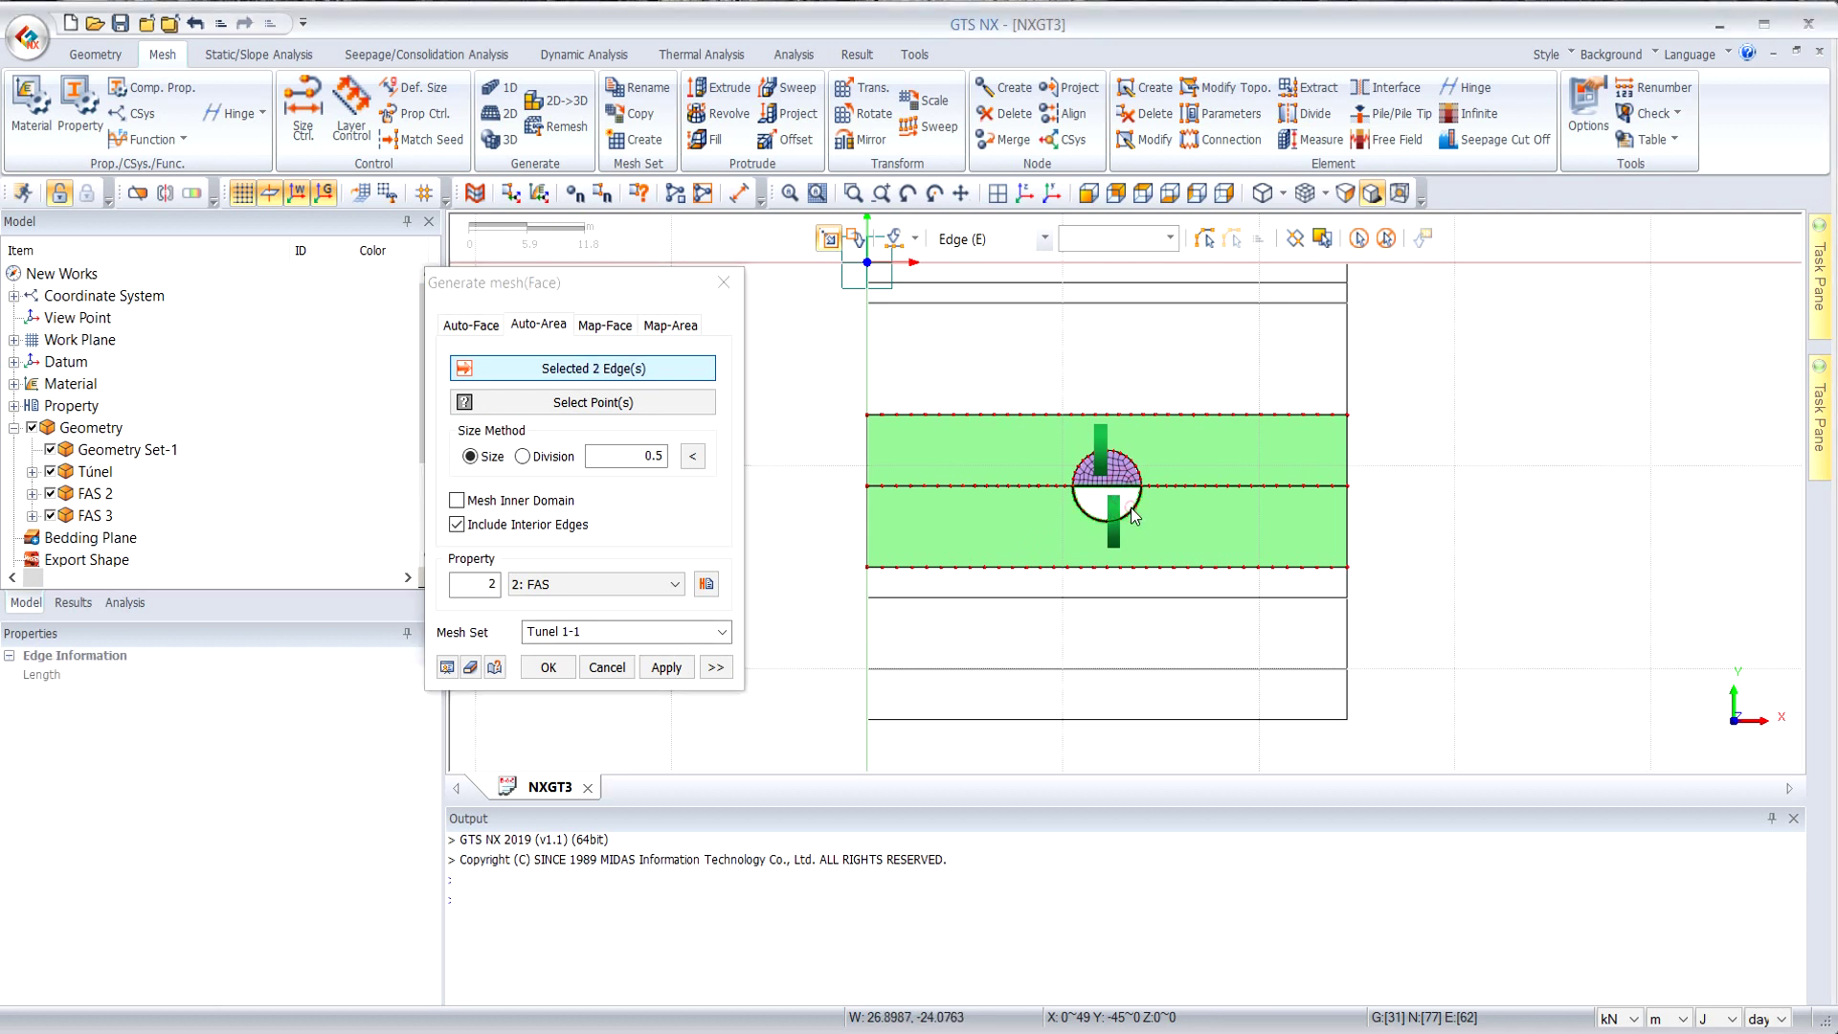
pyautogui.click(600, 631)
pyautogui.click(600, 631)
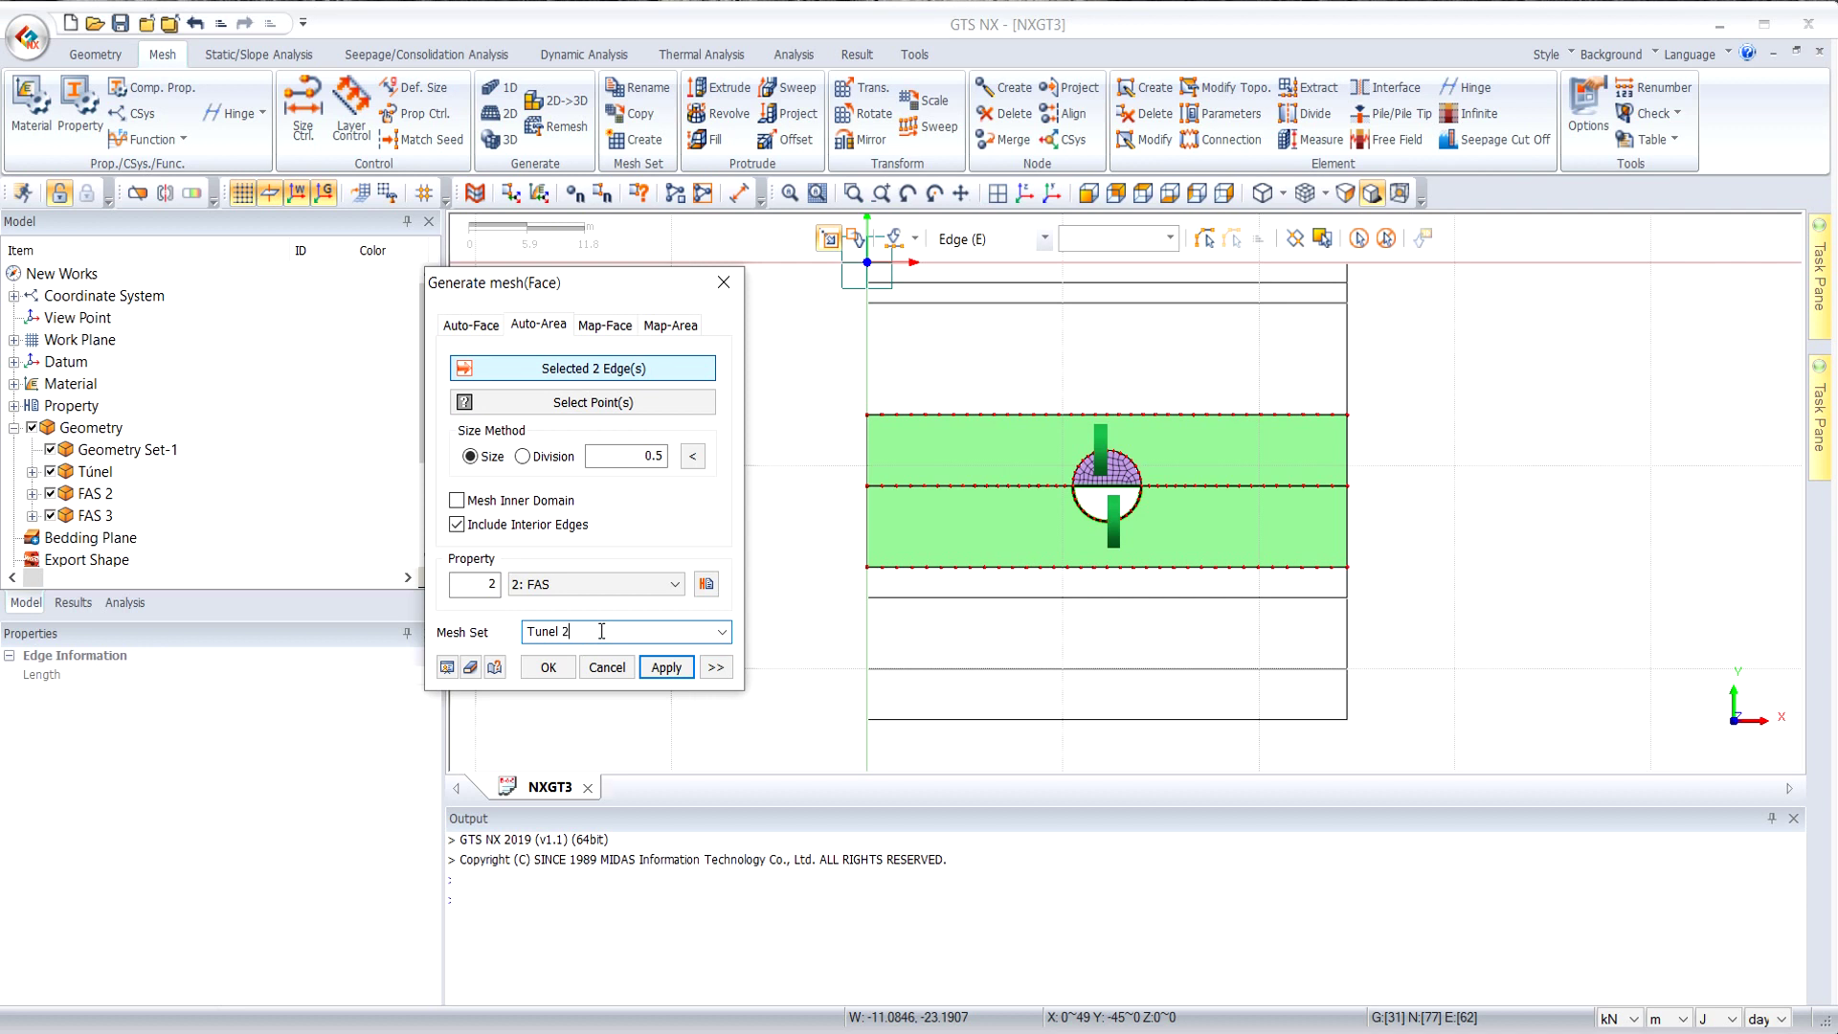
pyautogui.click(667, 667)
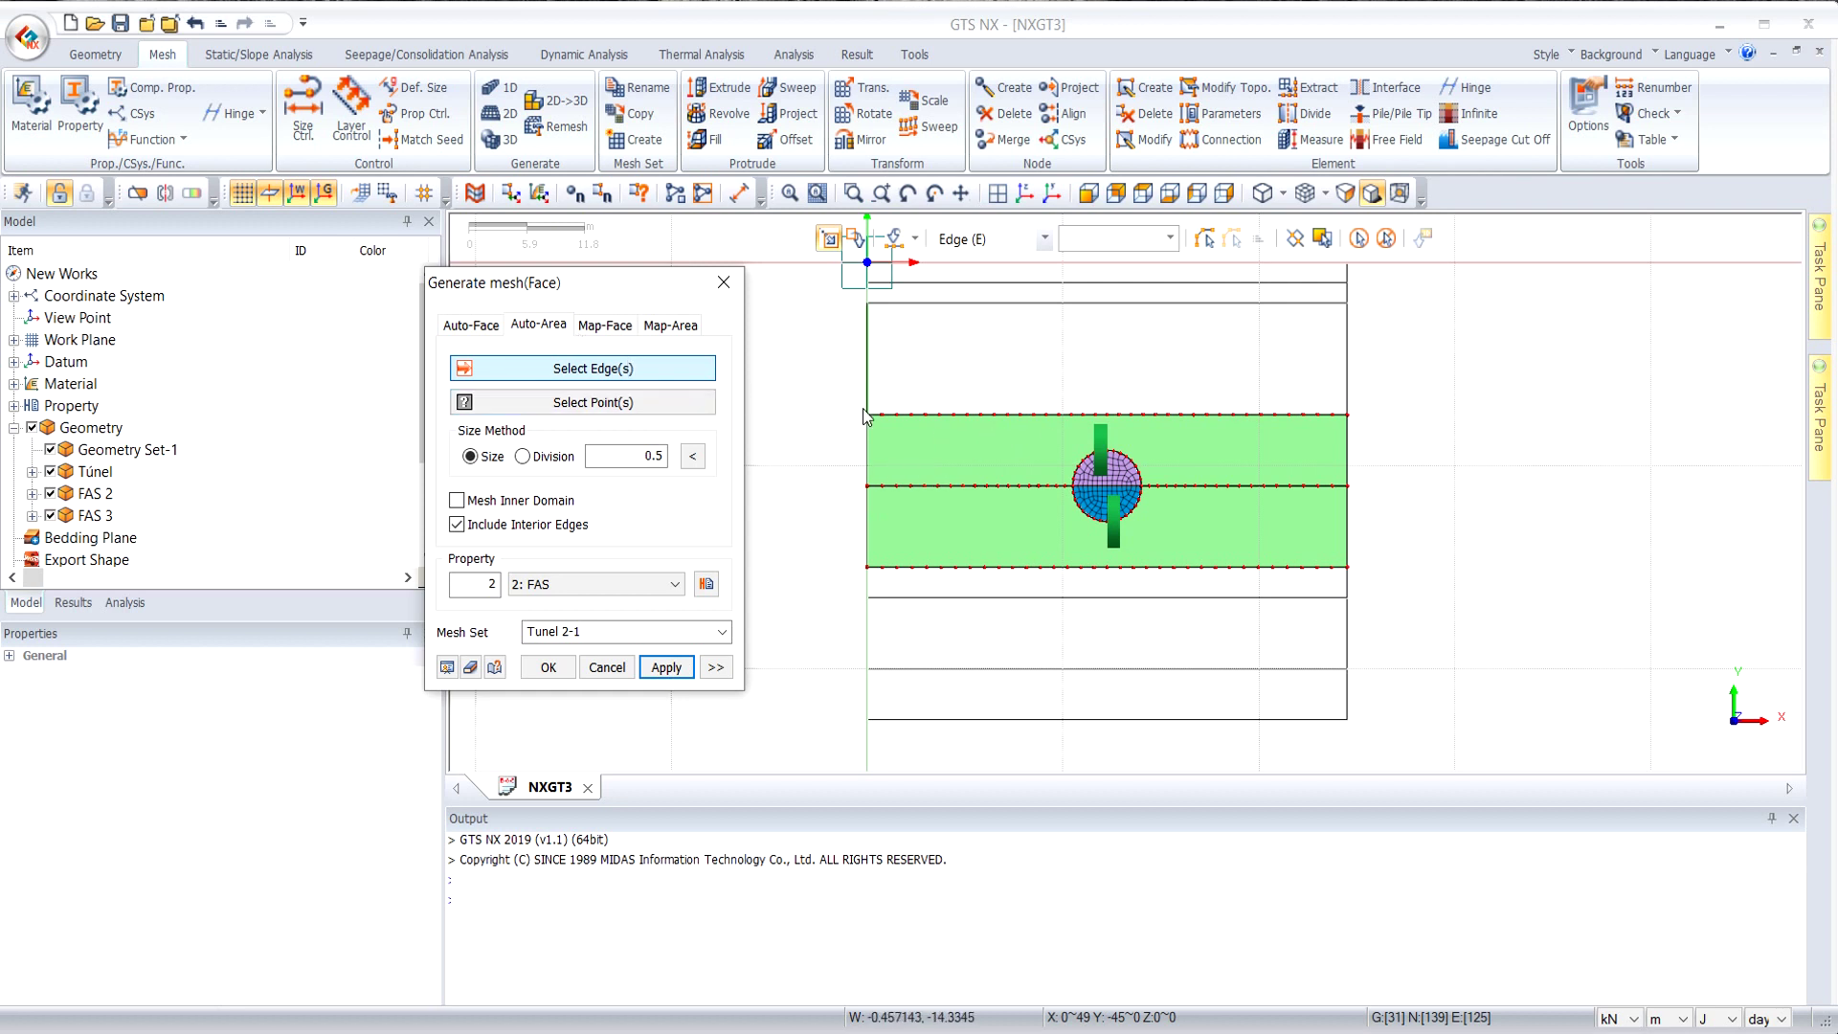
# Auto-mesh the layer face above the tunnel's centreline with size 1.5, property 2: FAS and mesh set FAS 2.
pyautogui.click(481, 328)
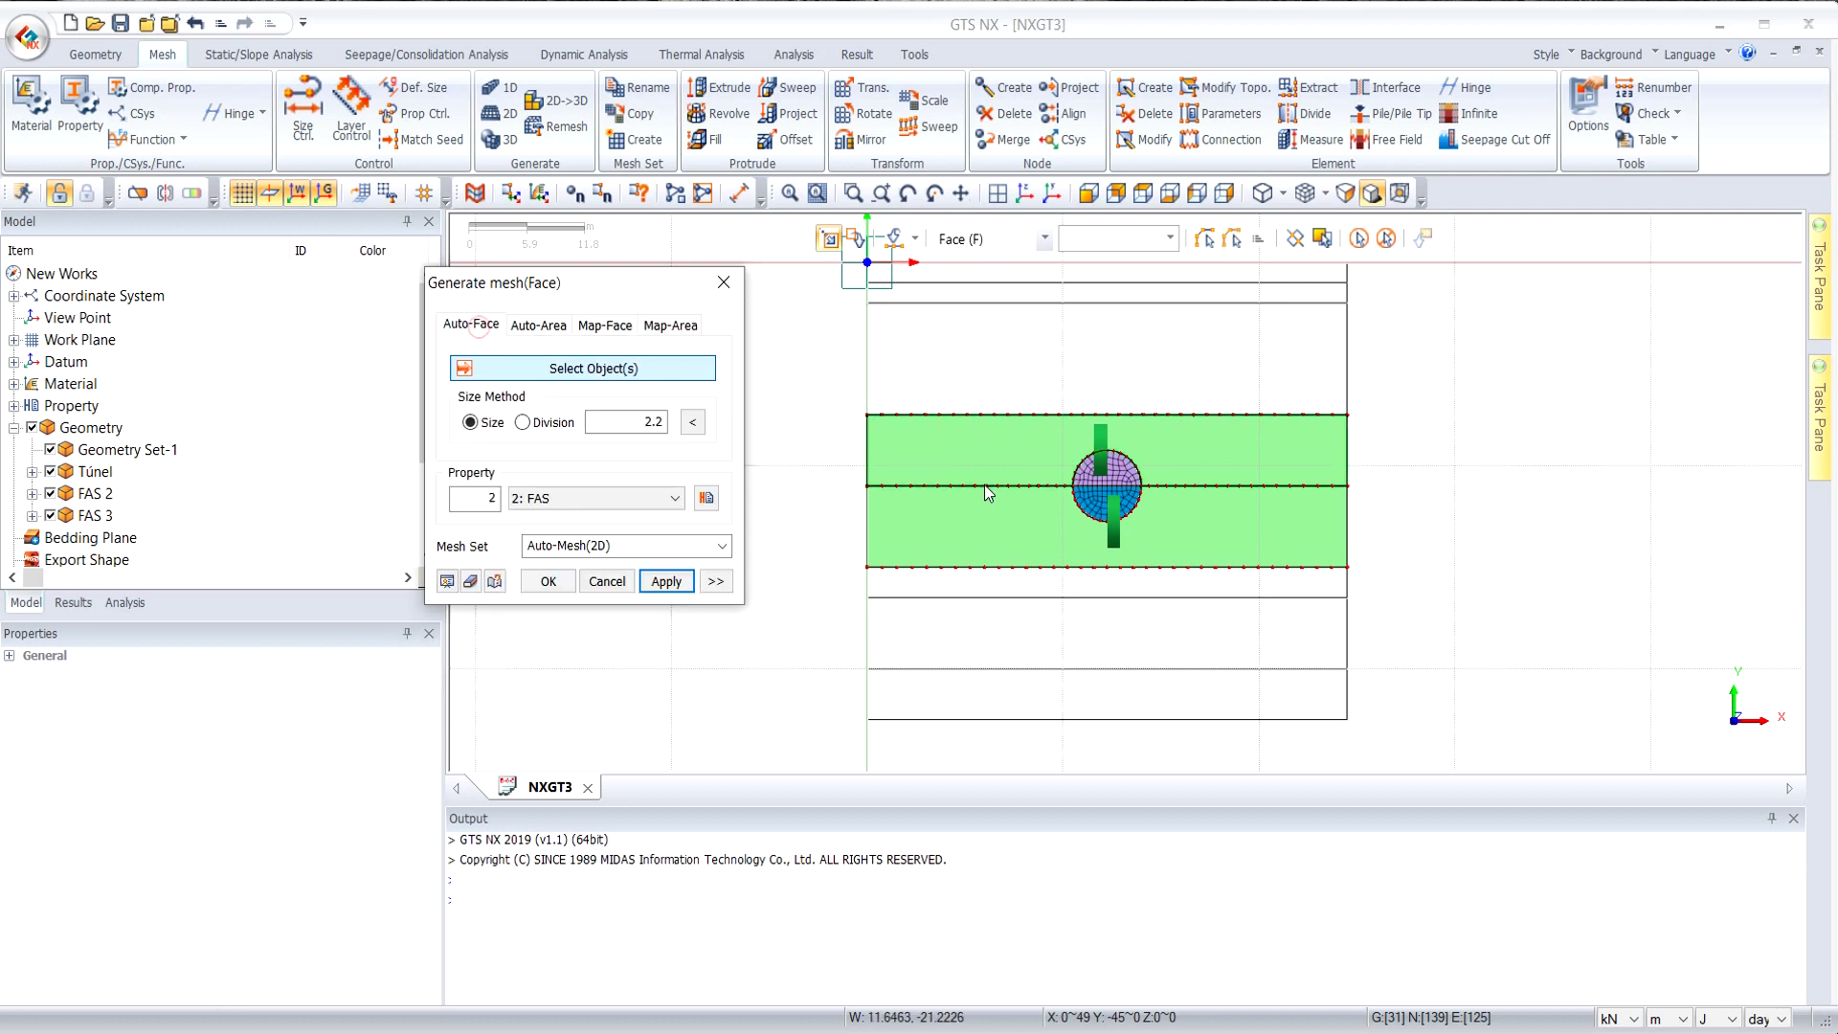
pyautogui.click(963, 444)
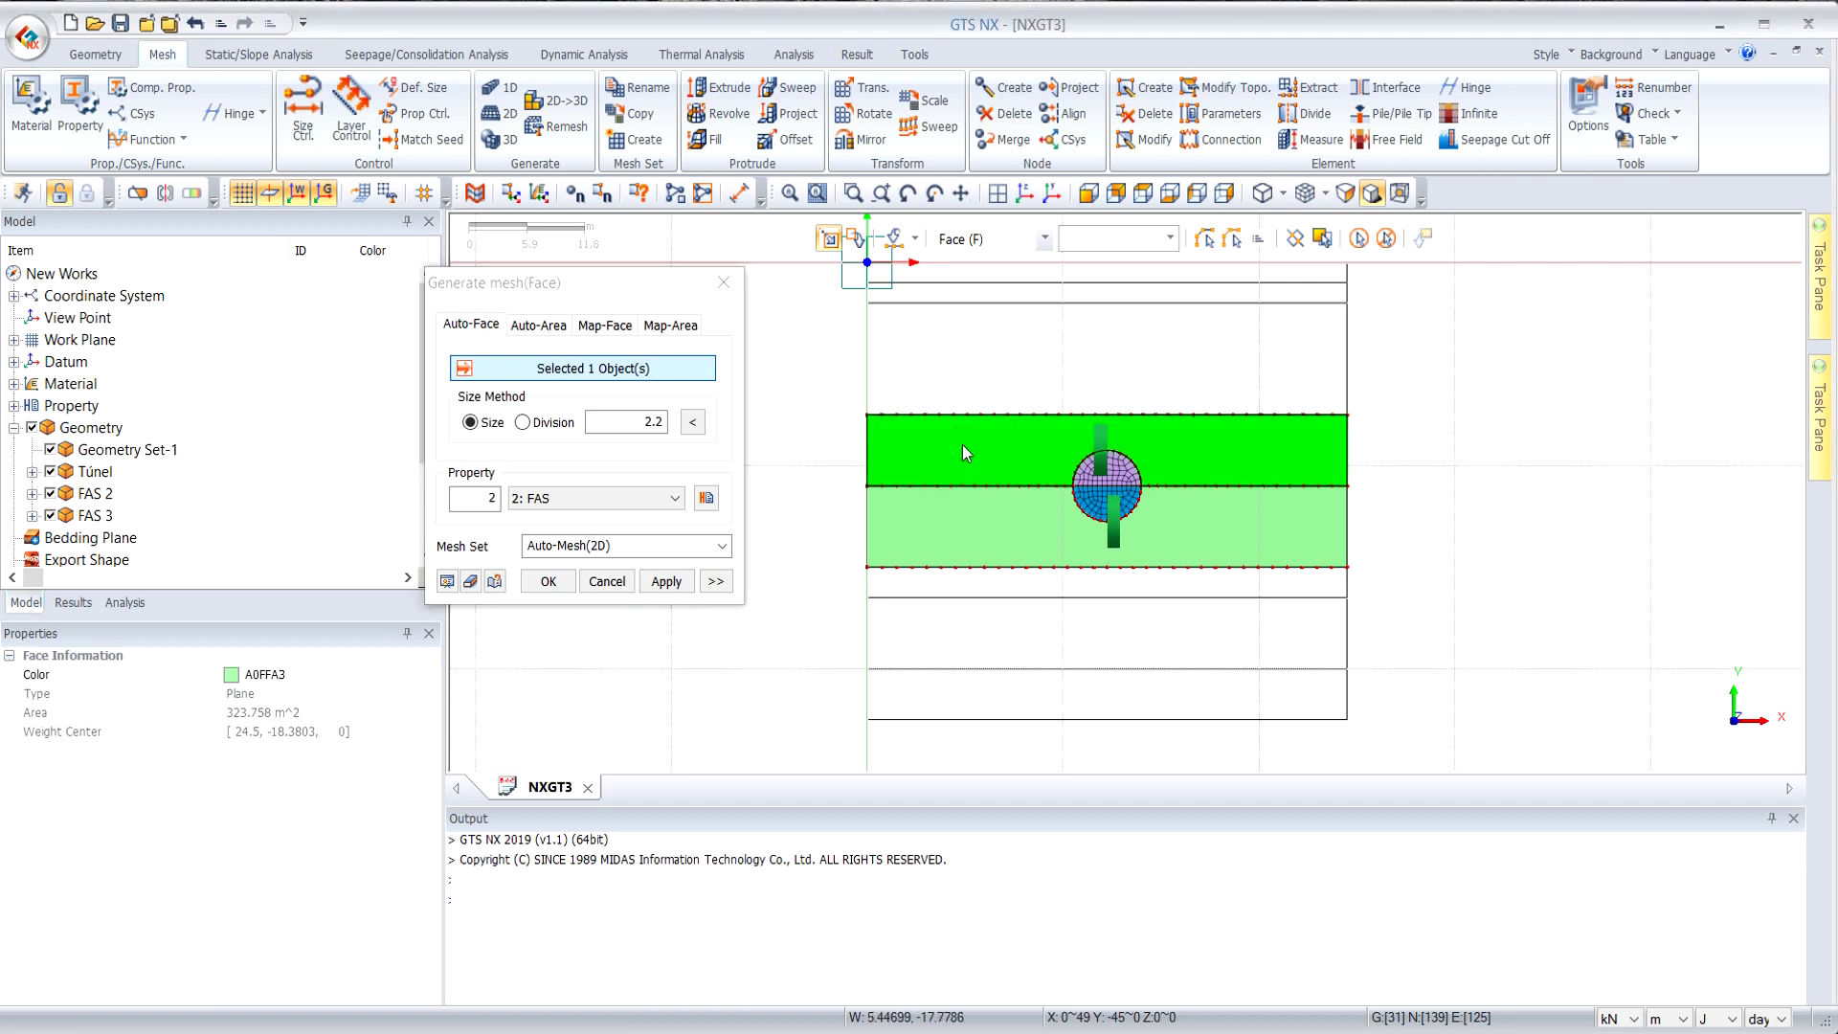
pyautogui.doubleClick(656, 423)
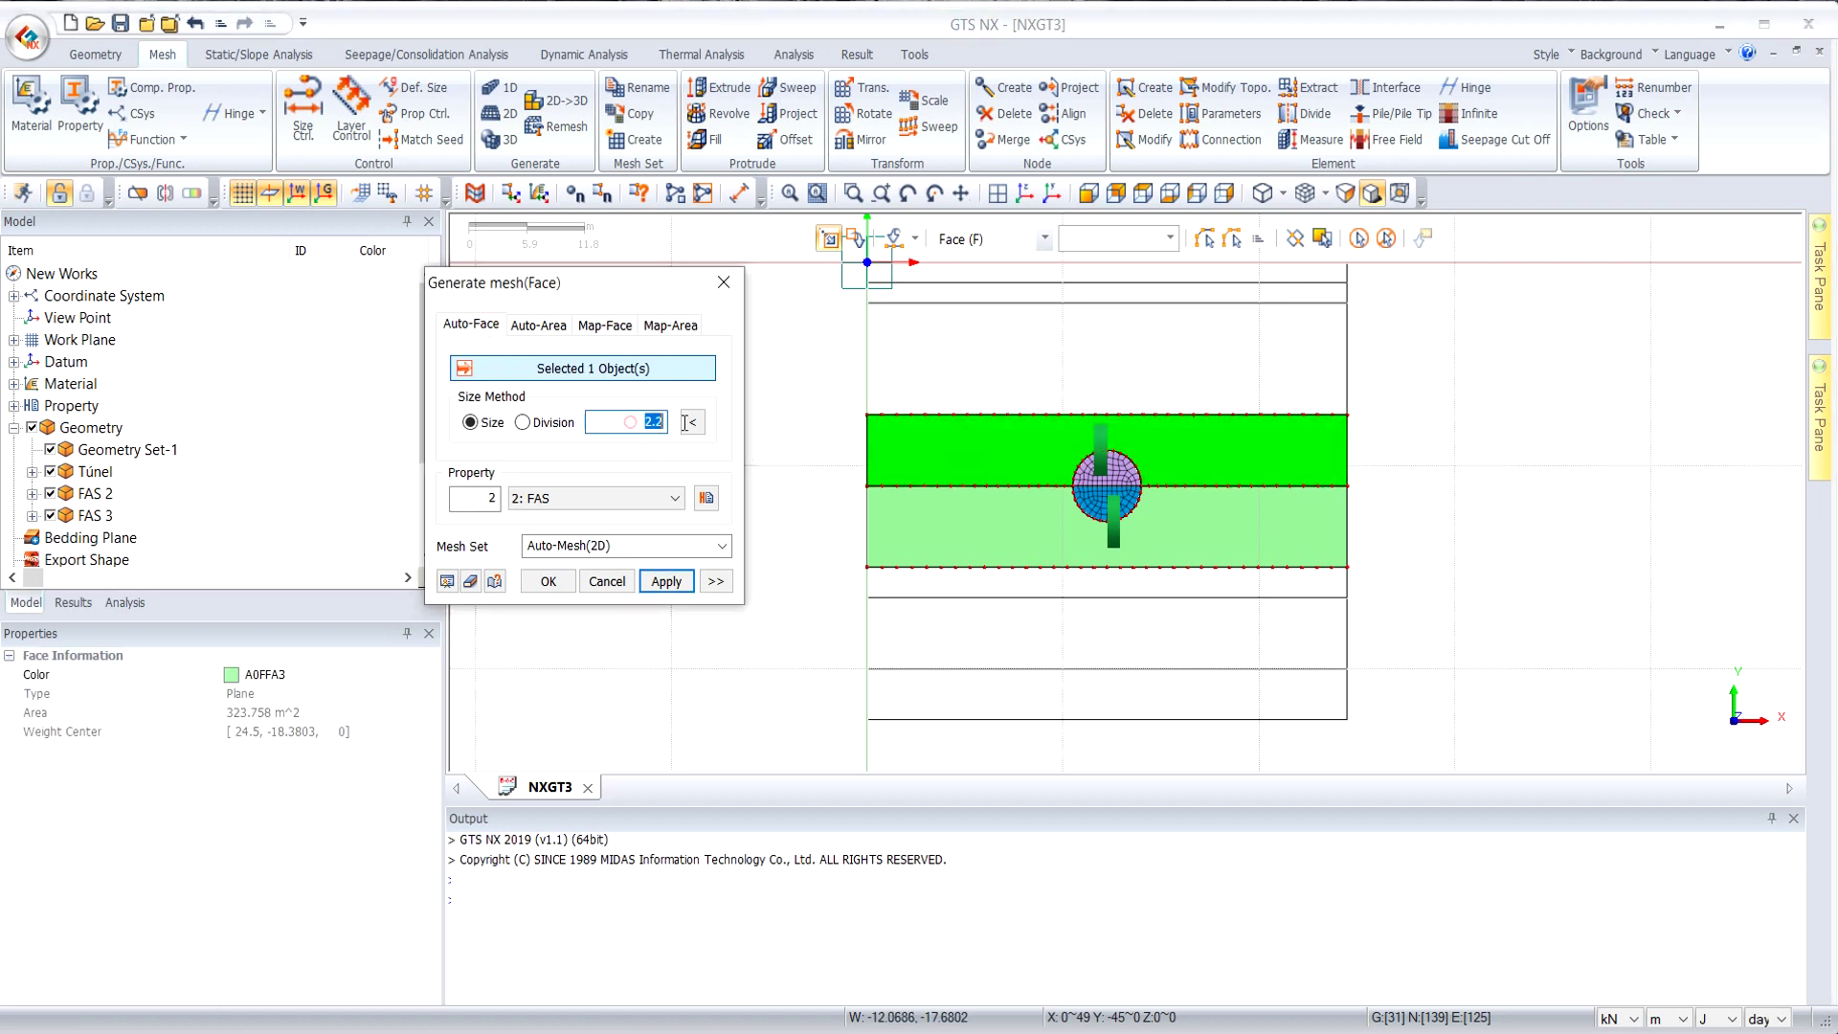
pyautogui.write('1.5')
pyautogui.click(627, 545)
pyautogui.write('FAS 2')
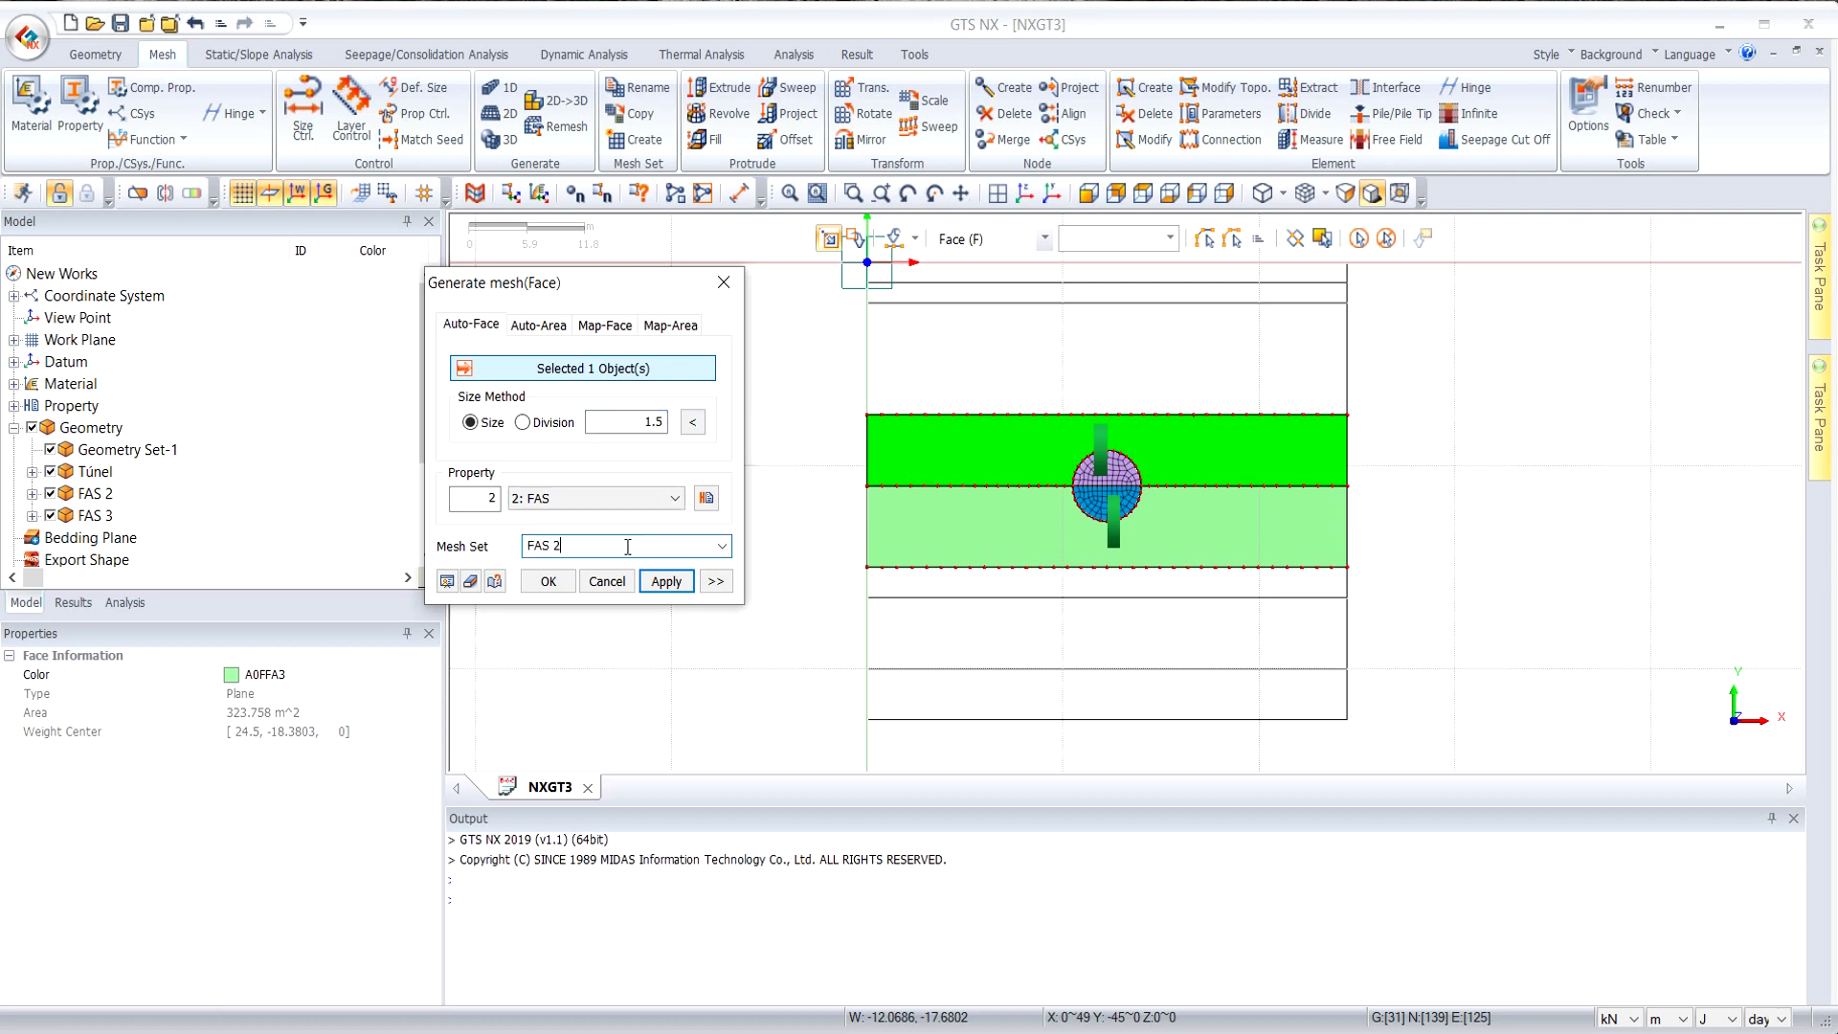
pyautogui.click(668, 581)
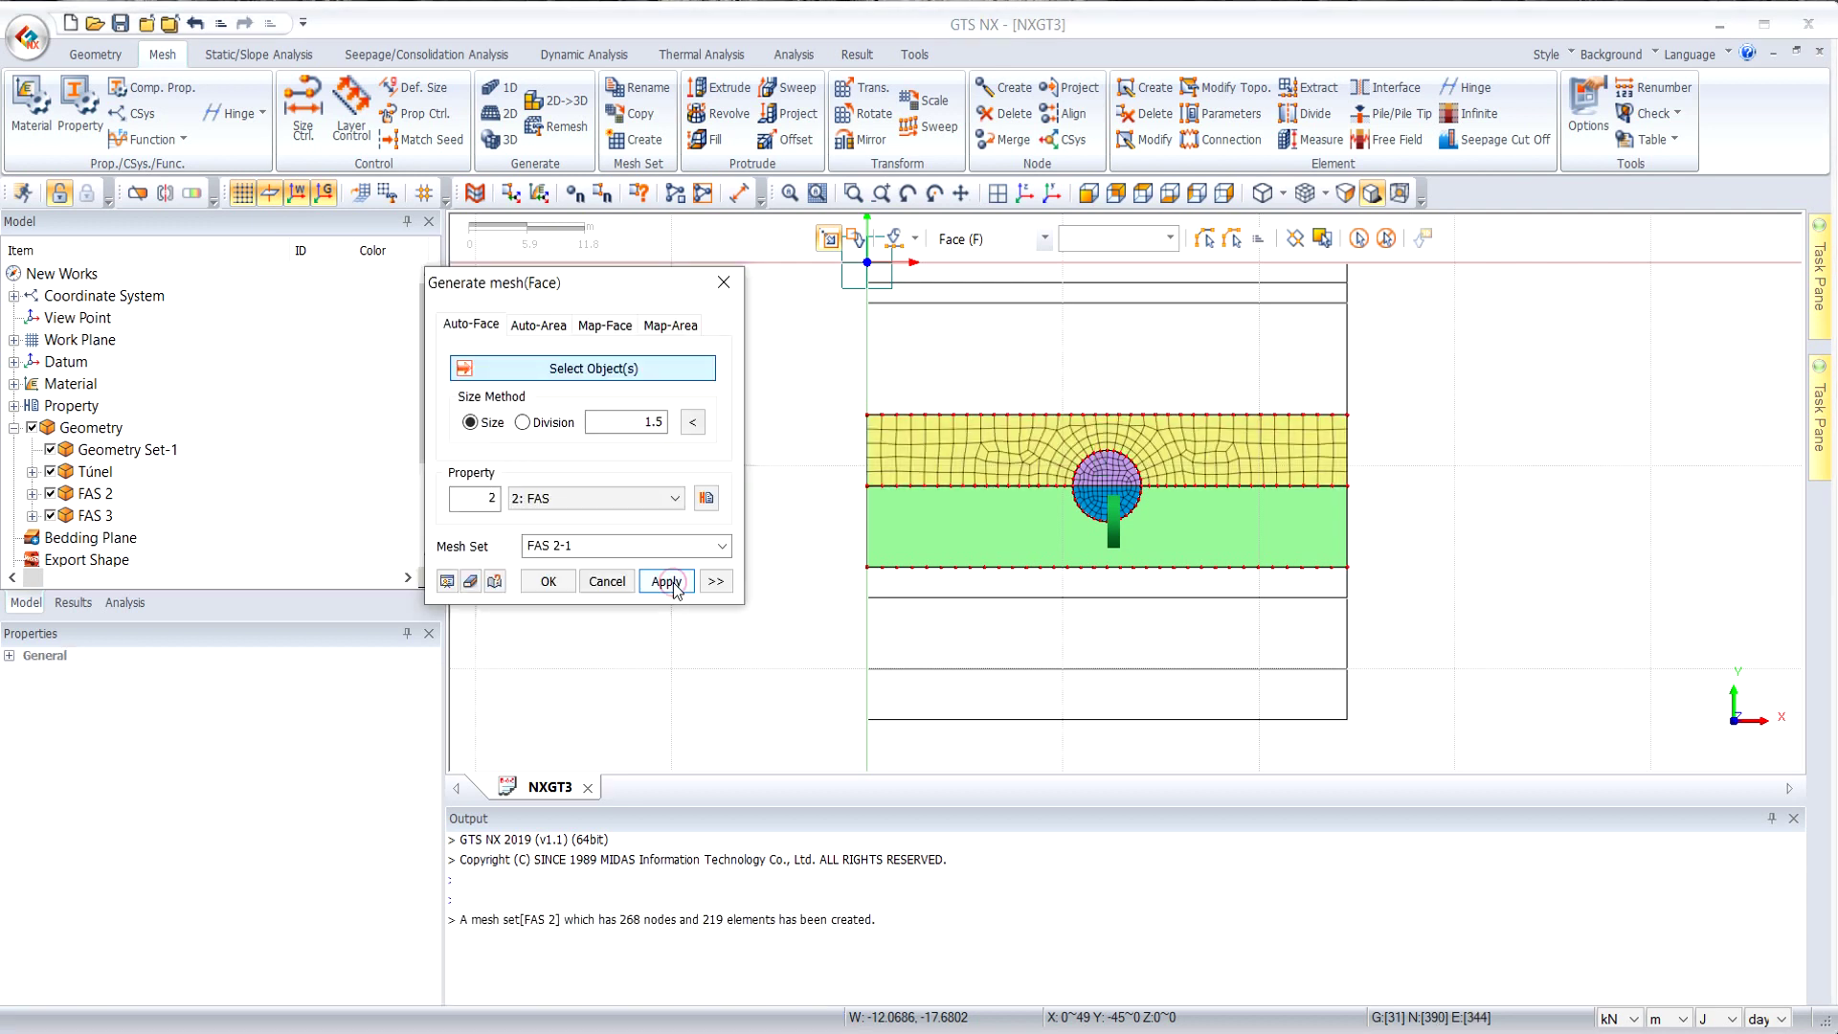
# Auto-mesh the layer face below the tunnel's centreline with size 1.5, property 2: FAS and mesh set FAS 3.
pyautogui.click(923, 526)
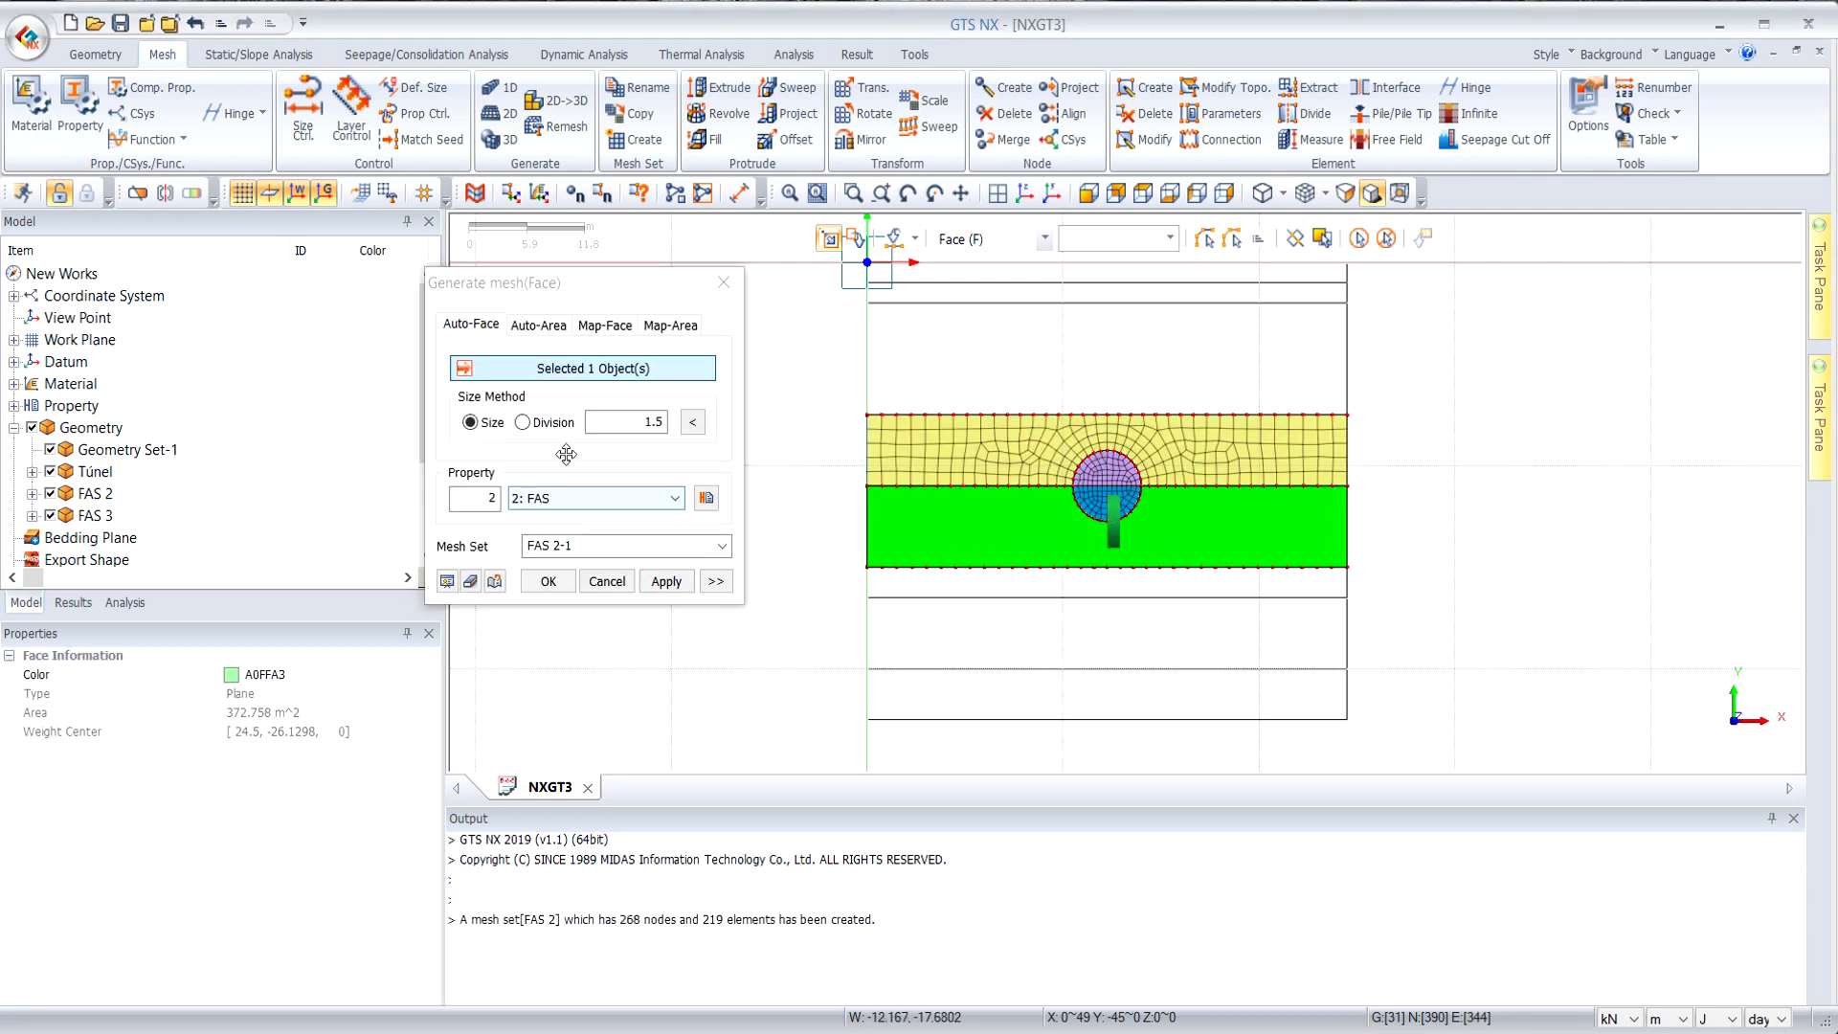
pyautogui.click(601, 546)
pyautogui.click(601, 545)
pyautogui.press('BackSpace')
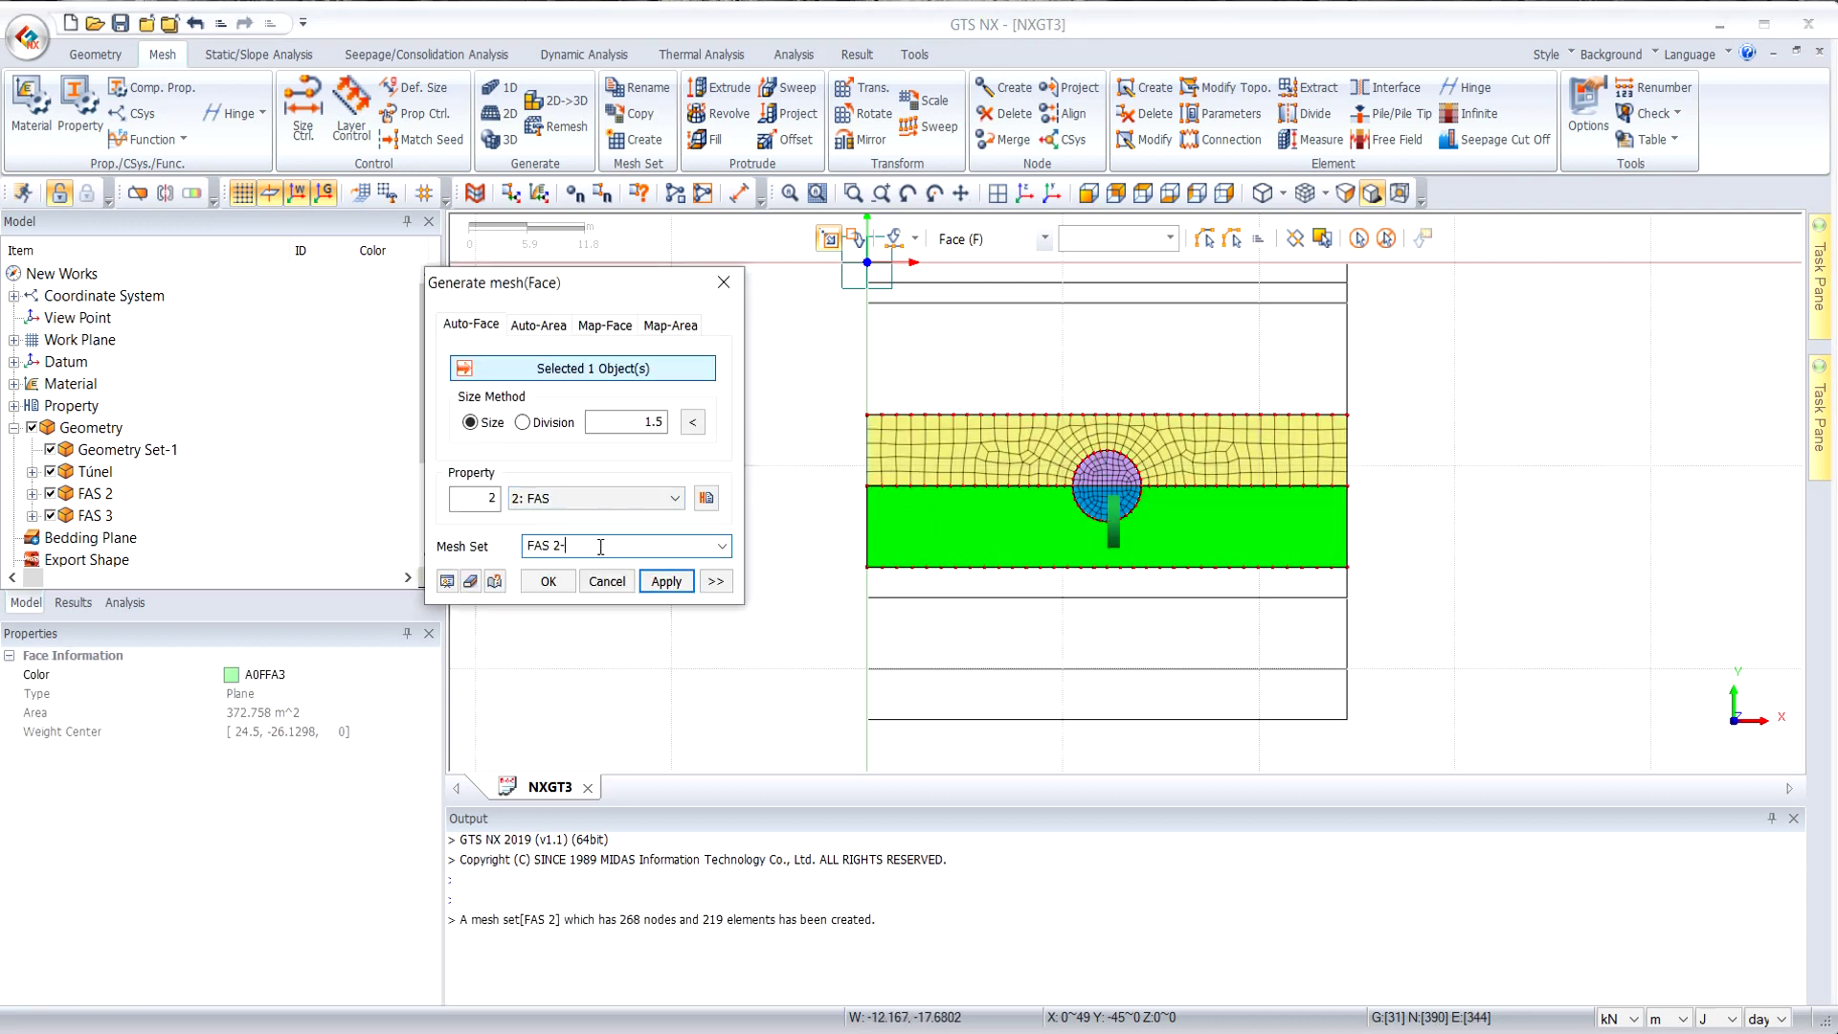
pyautogui.write('3')
pyautogui.click(667, 581)
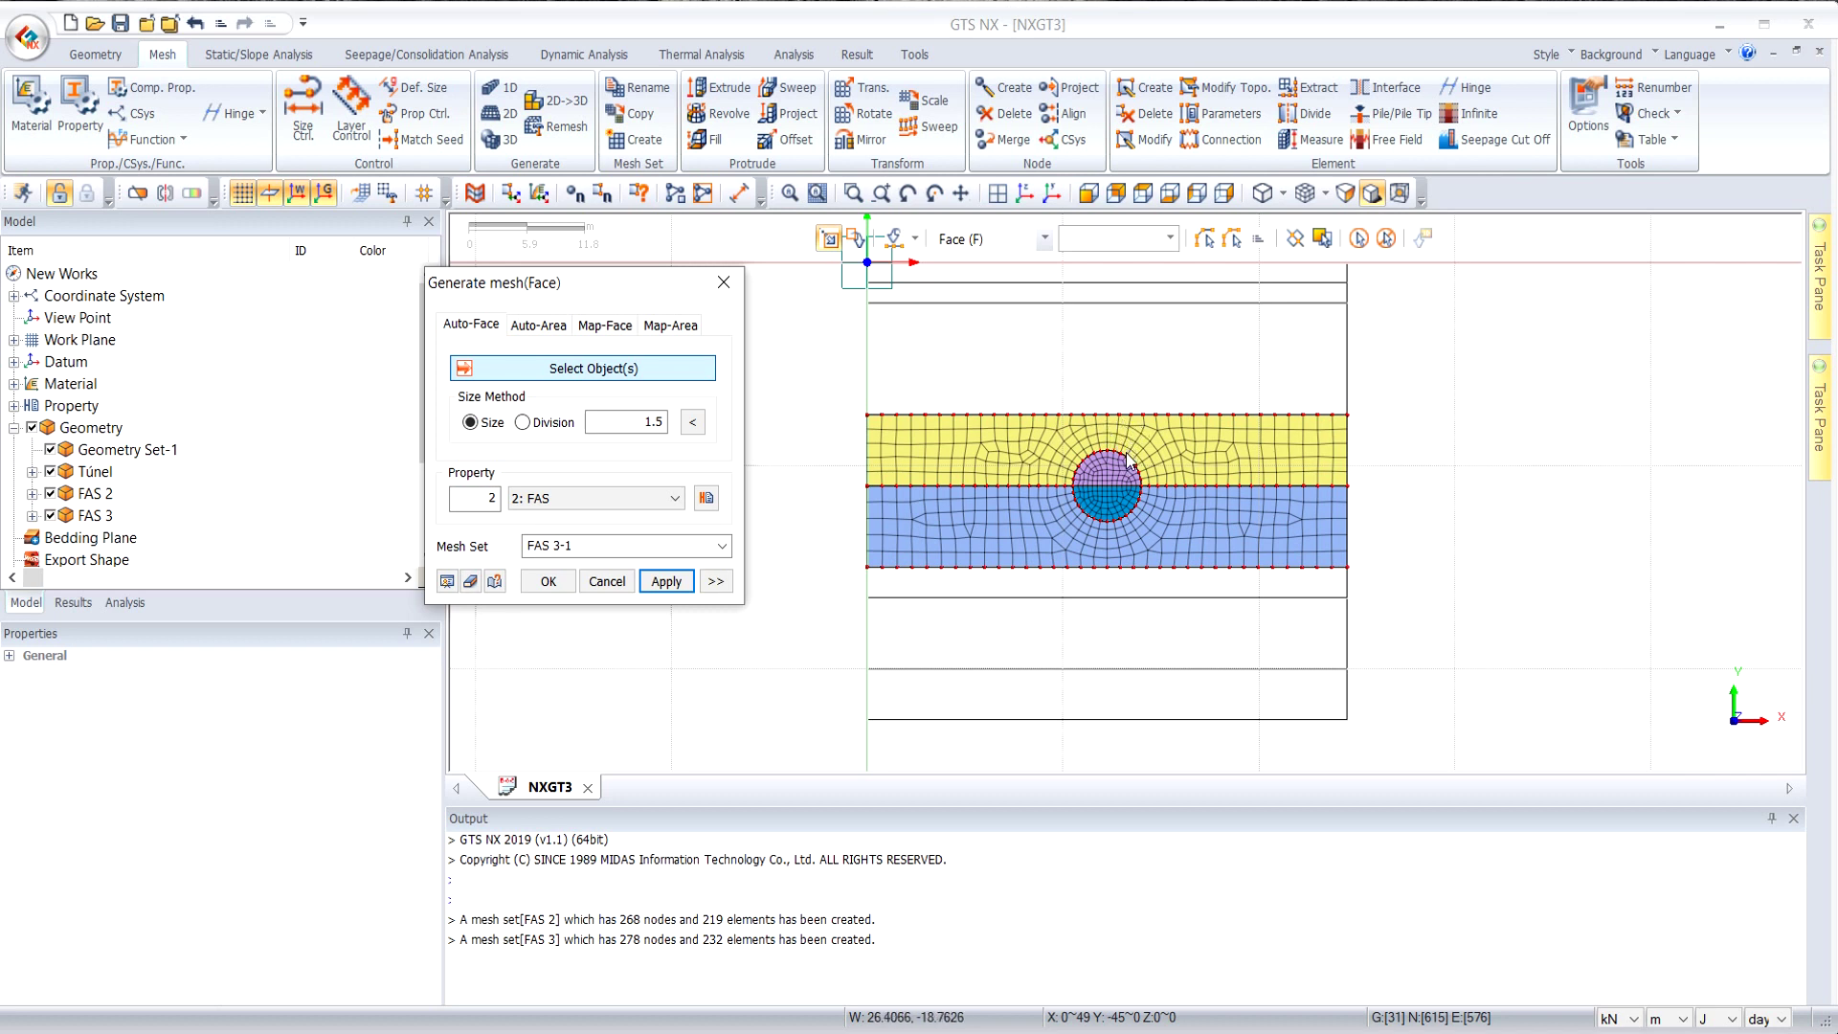
# Mesh the area enclosed by the four edges of the uppermost soil layer with size 1, property 1: CS and mesh set CS 1.
pyautogui.scroll(5, 1137, 443)
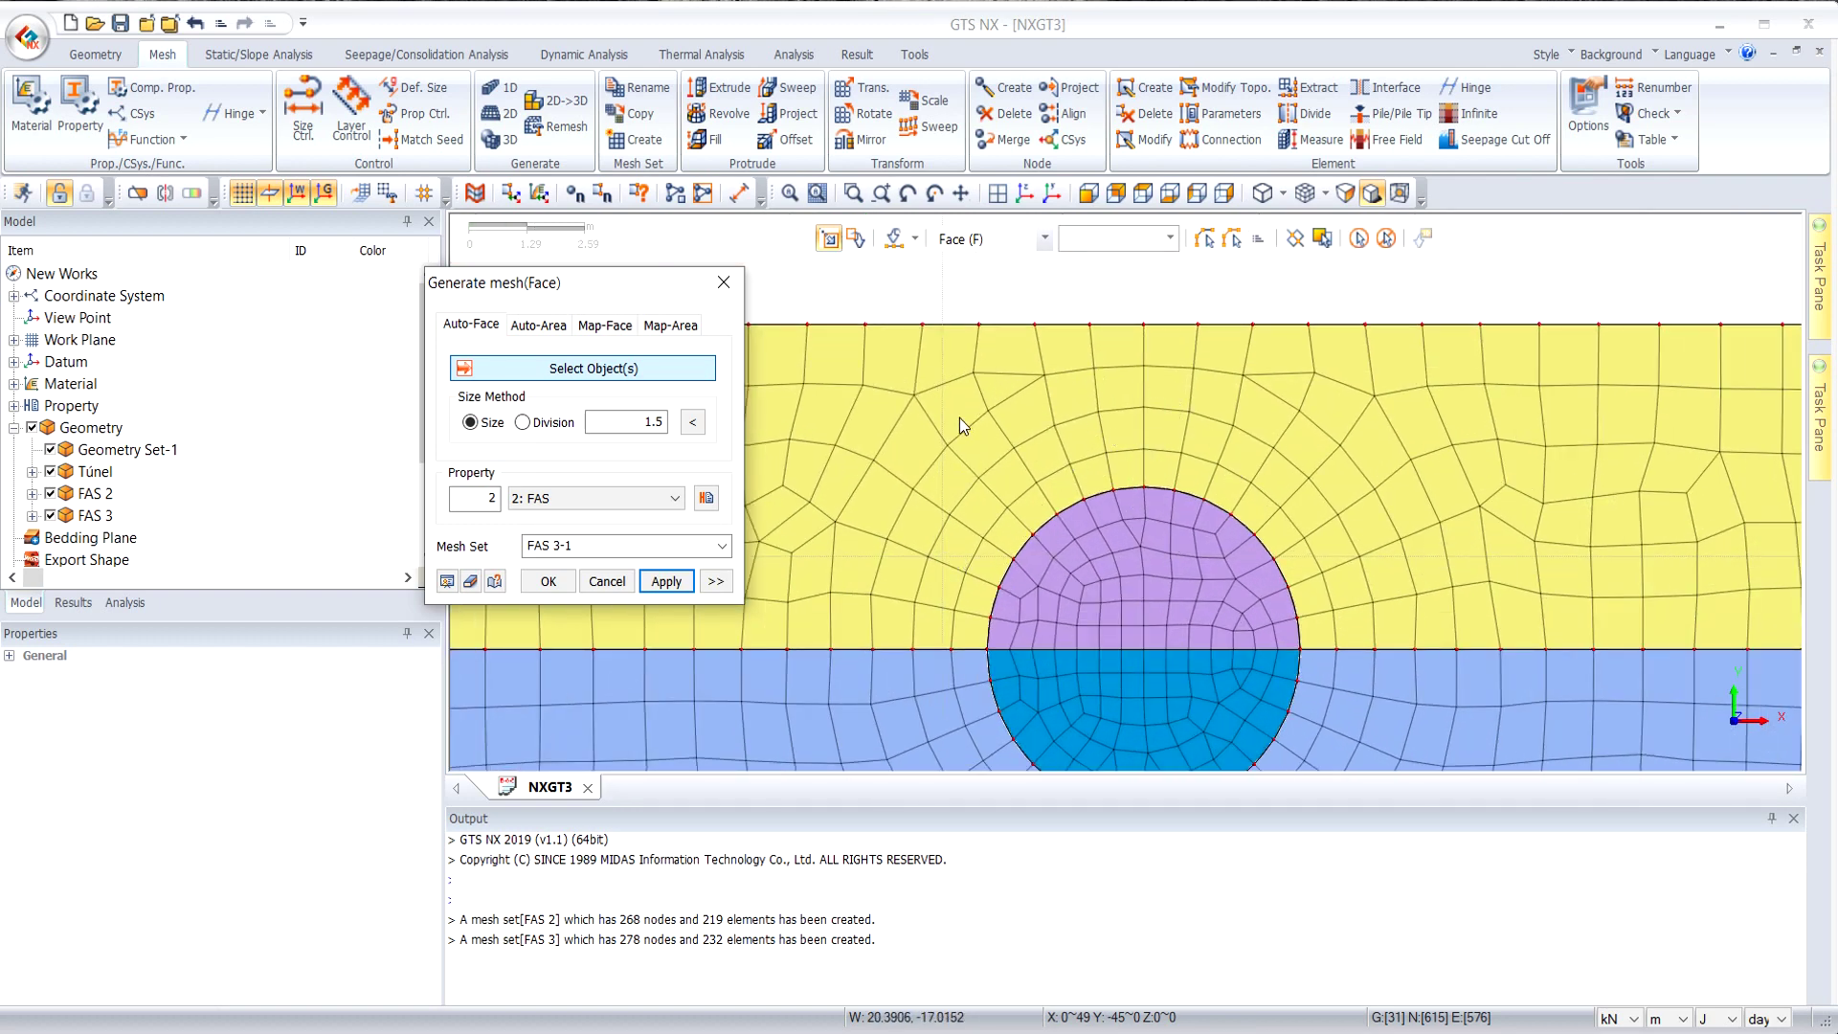
pyautogui.scroll(-3, 1012, 444)
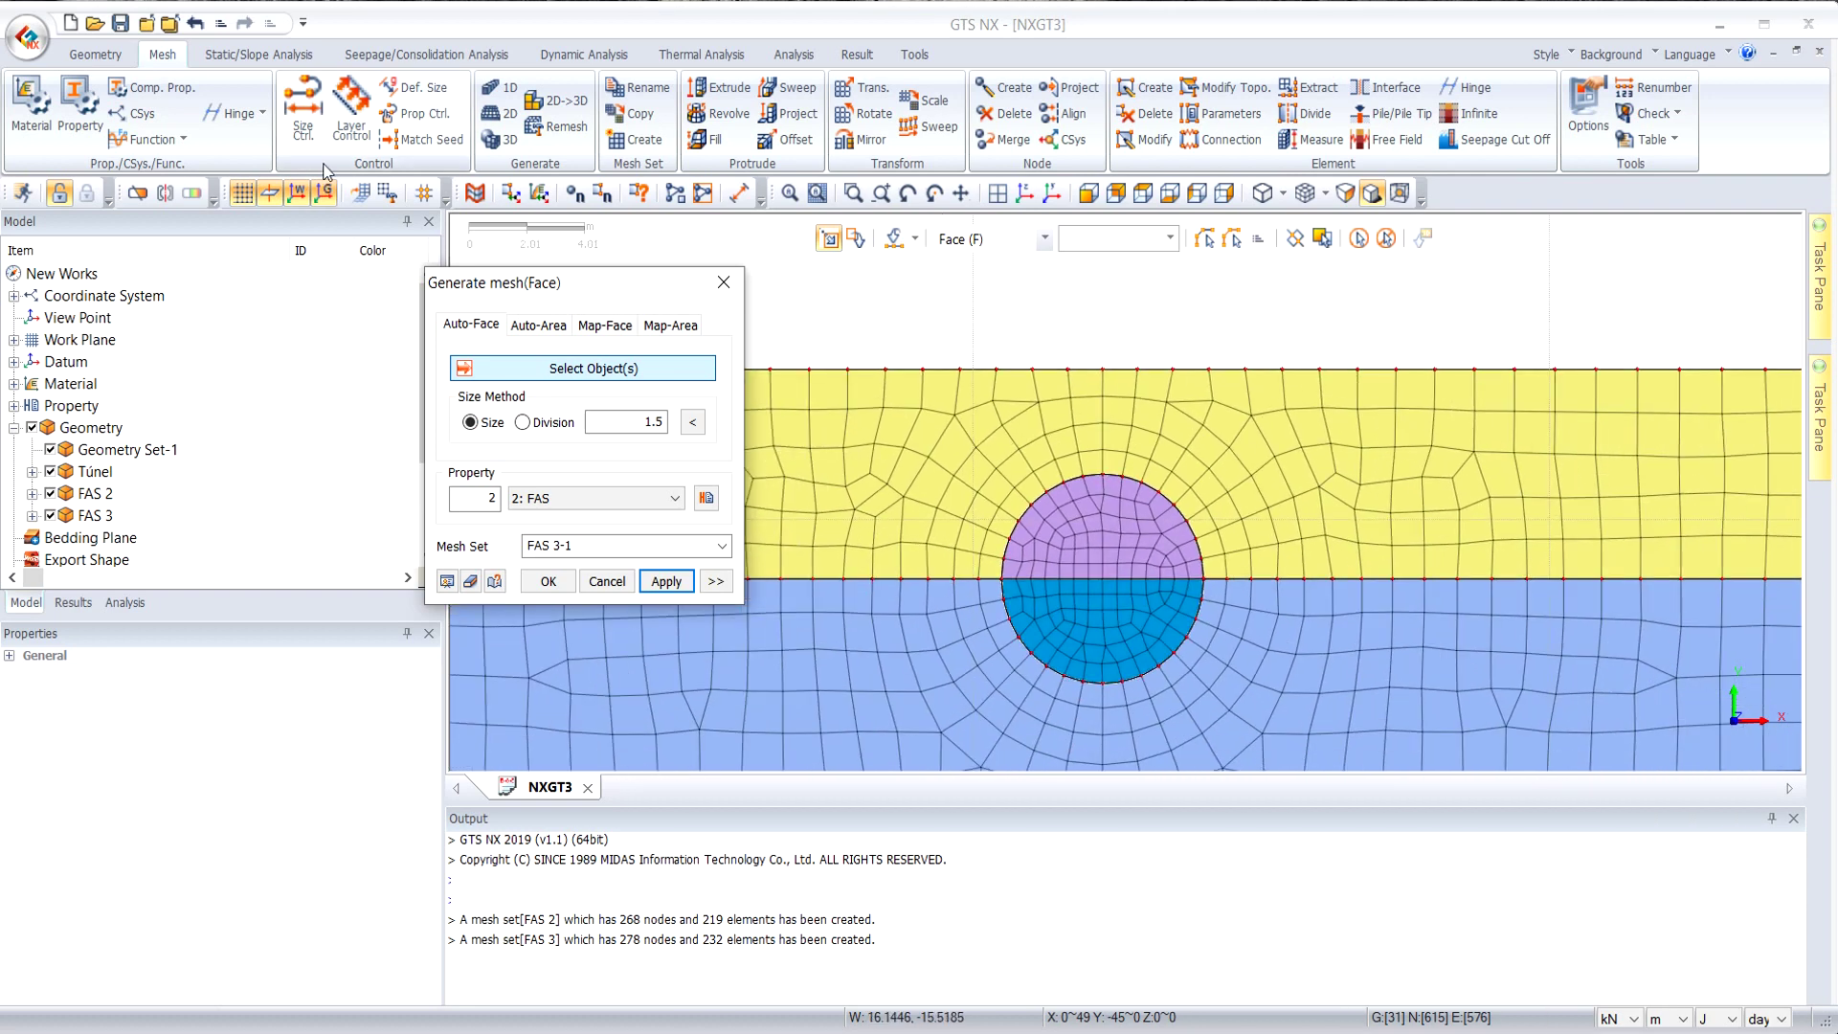
pyautogui.scroll(-2, 1066, 481)
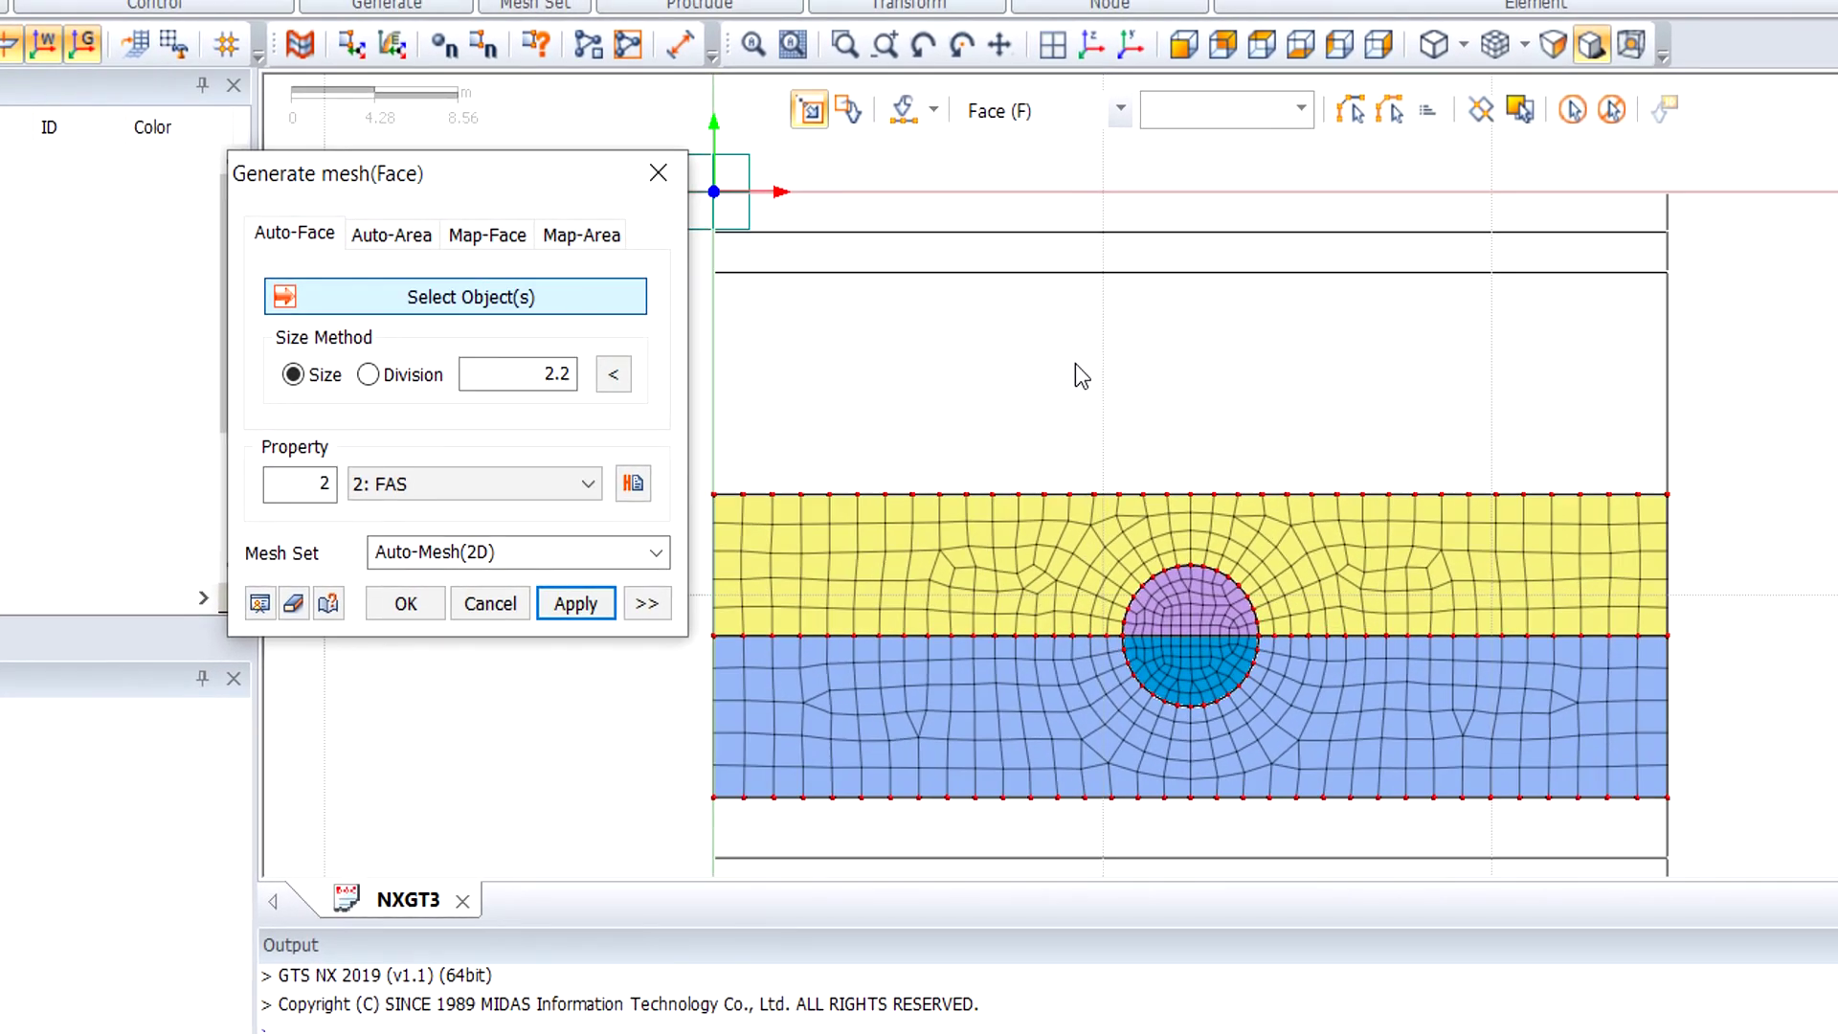
pyautogui.scroll(-1, 1054, 380)
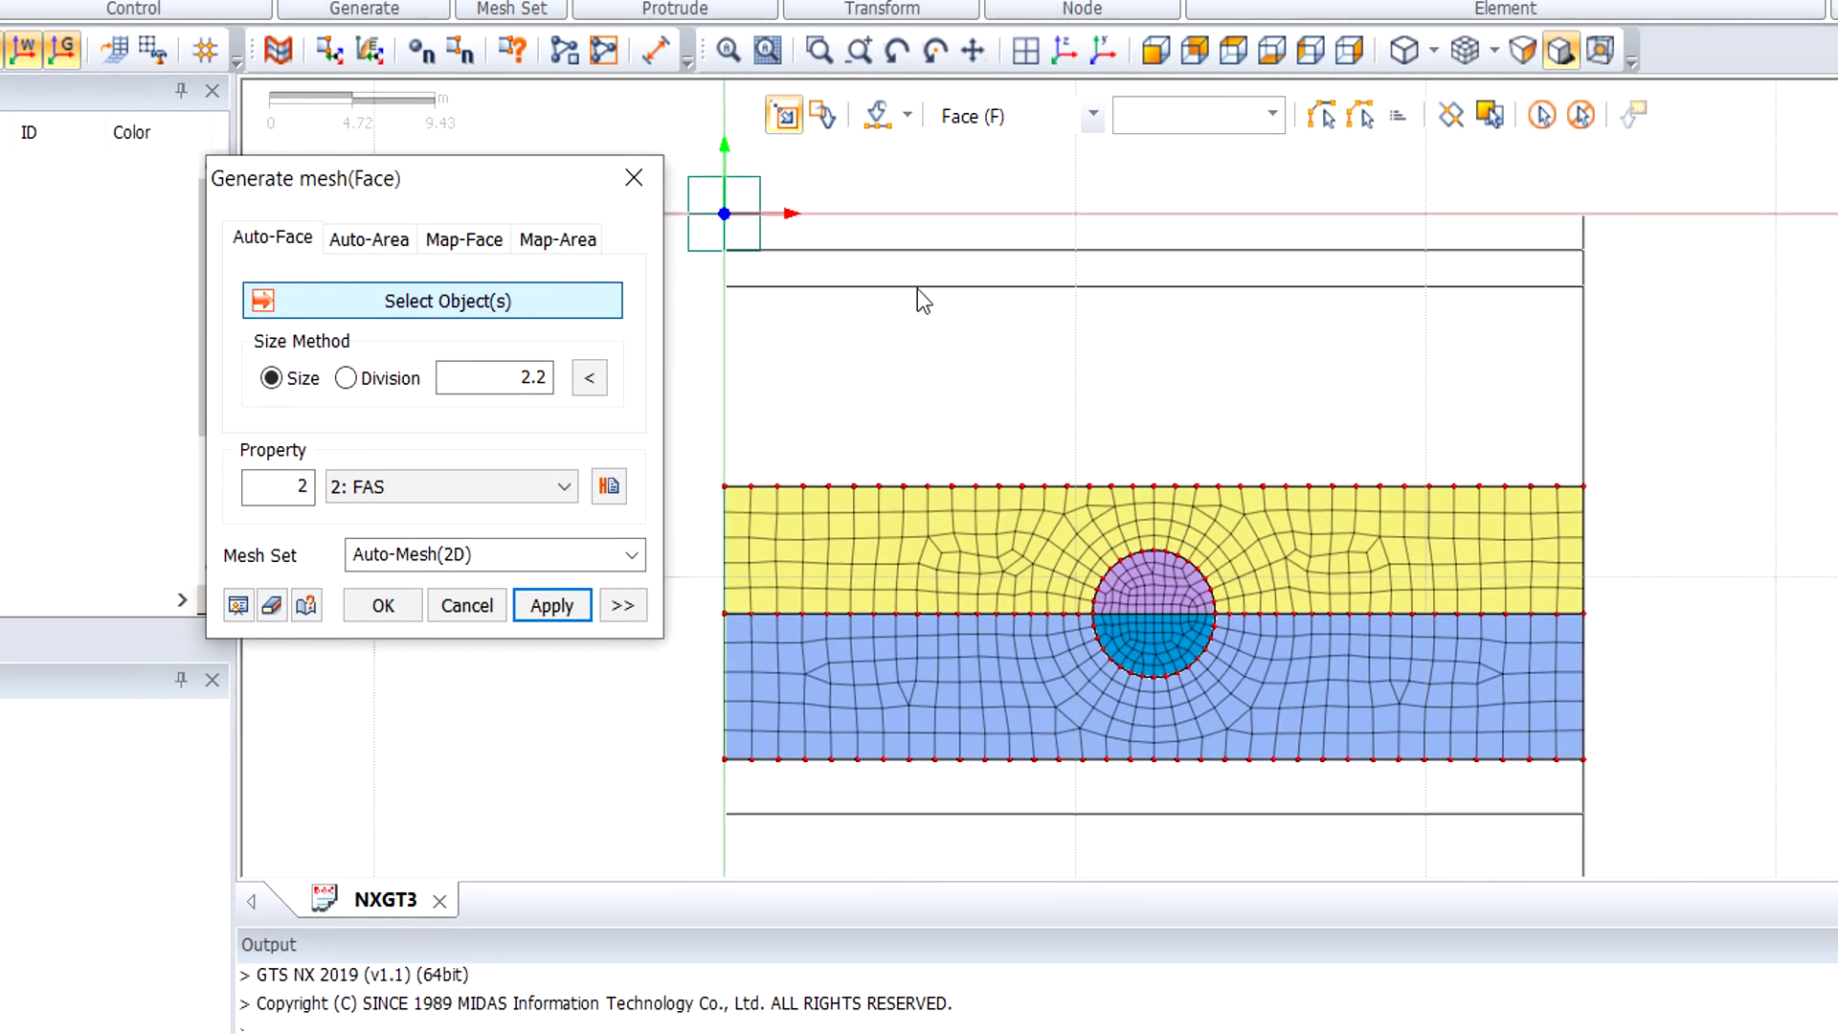
pyautogui.click(369, 240)
pyautogui.moveTo(699, 187); pyautogui.dragTo(1721, 267)
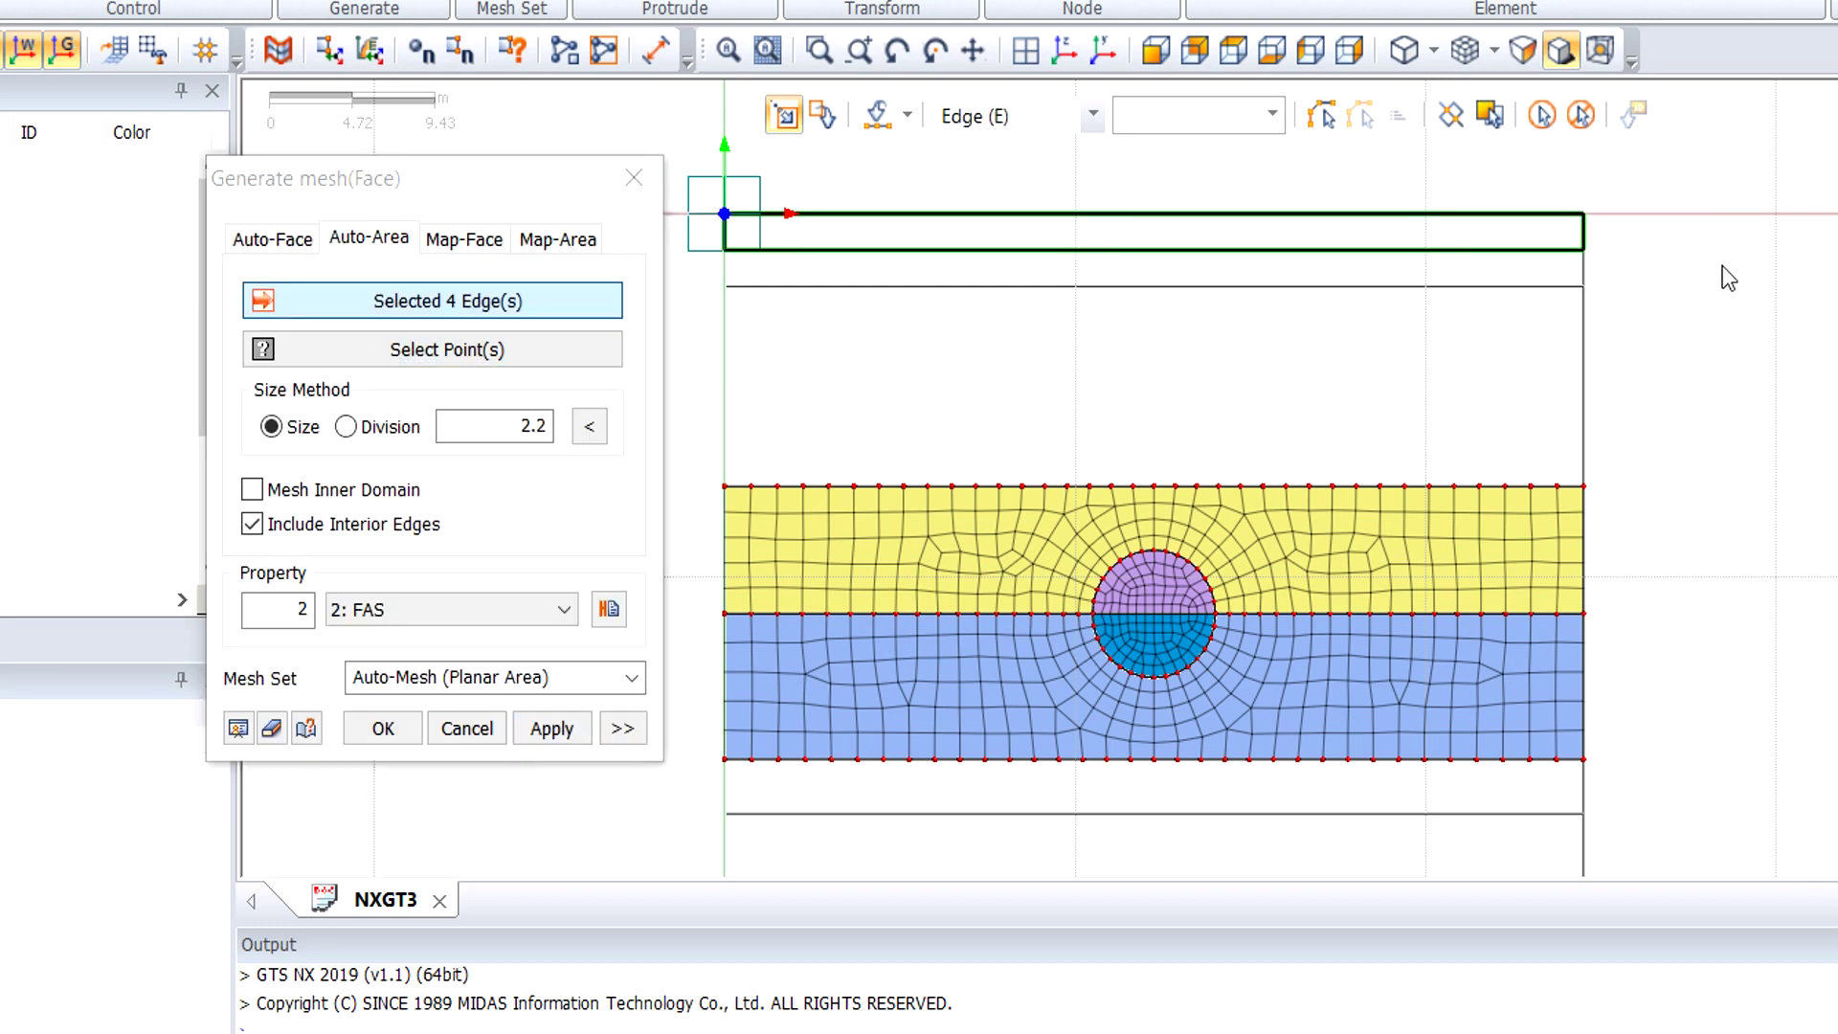
pyautogui.click(484, 437)
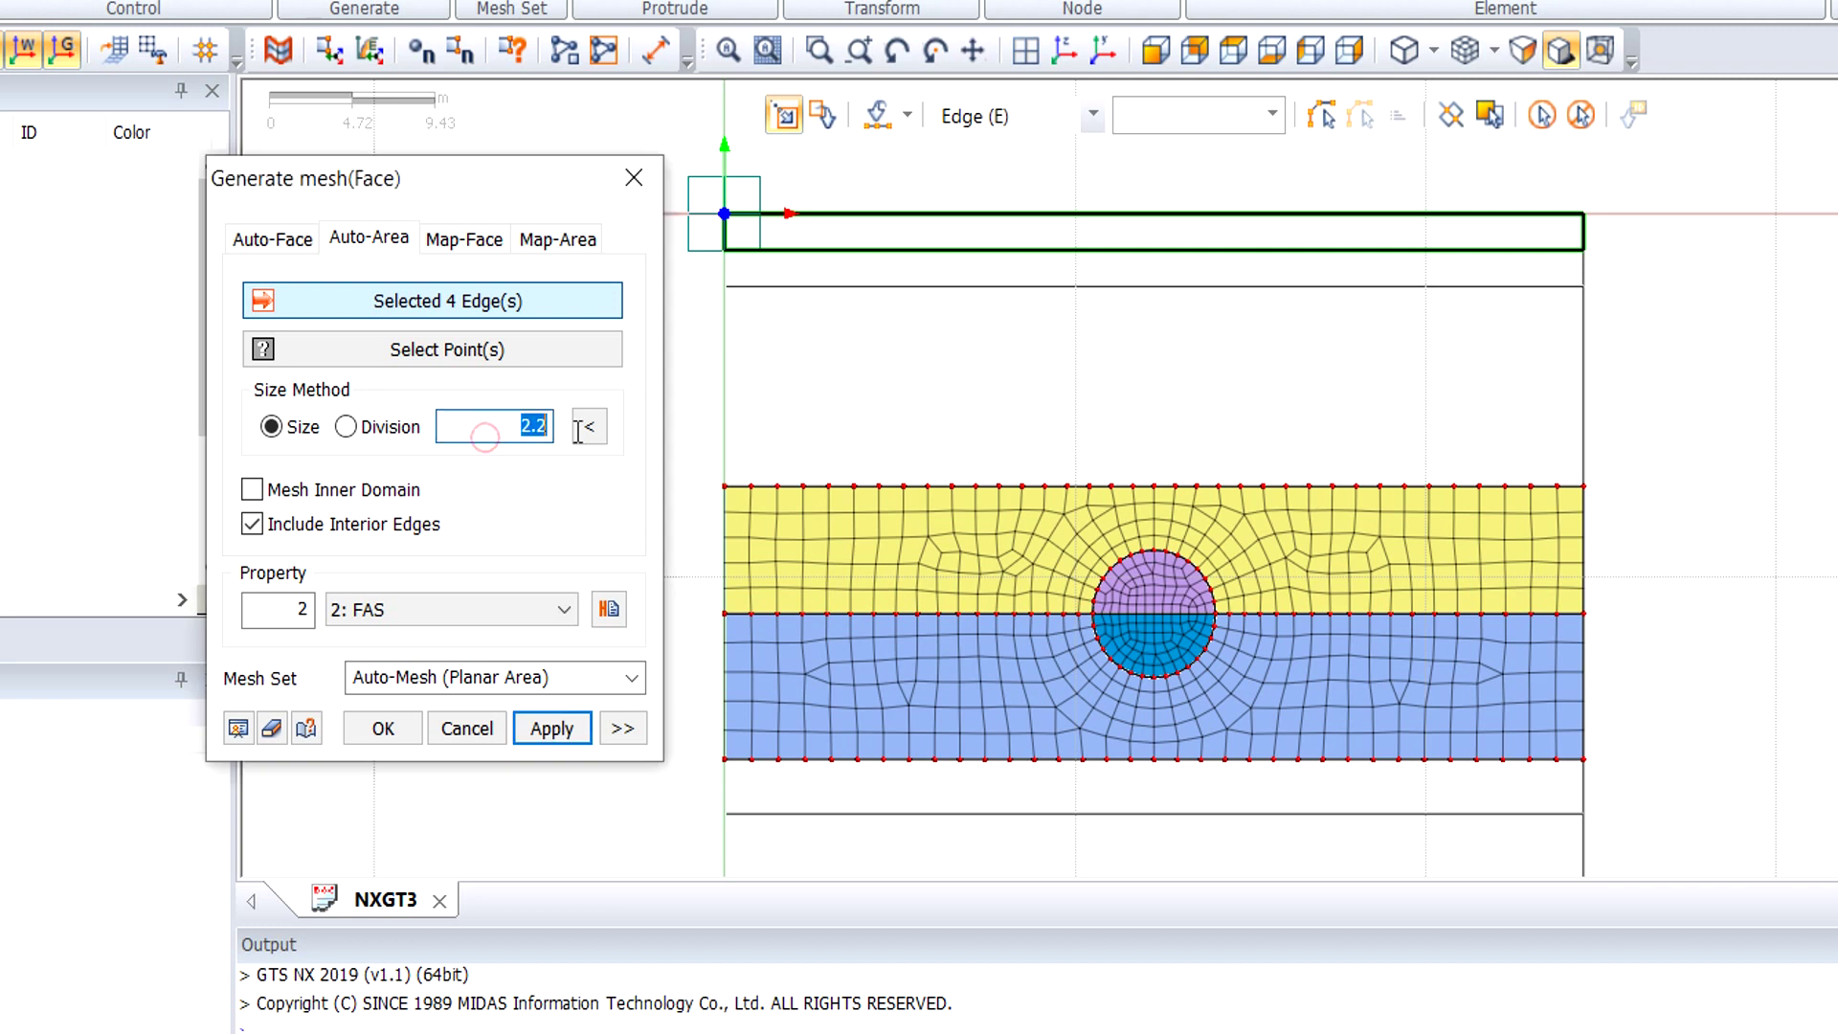
pyautogui.write('1')
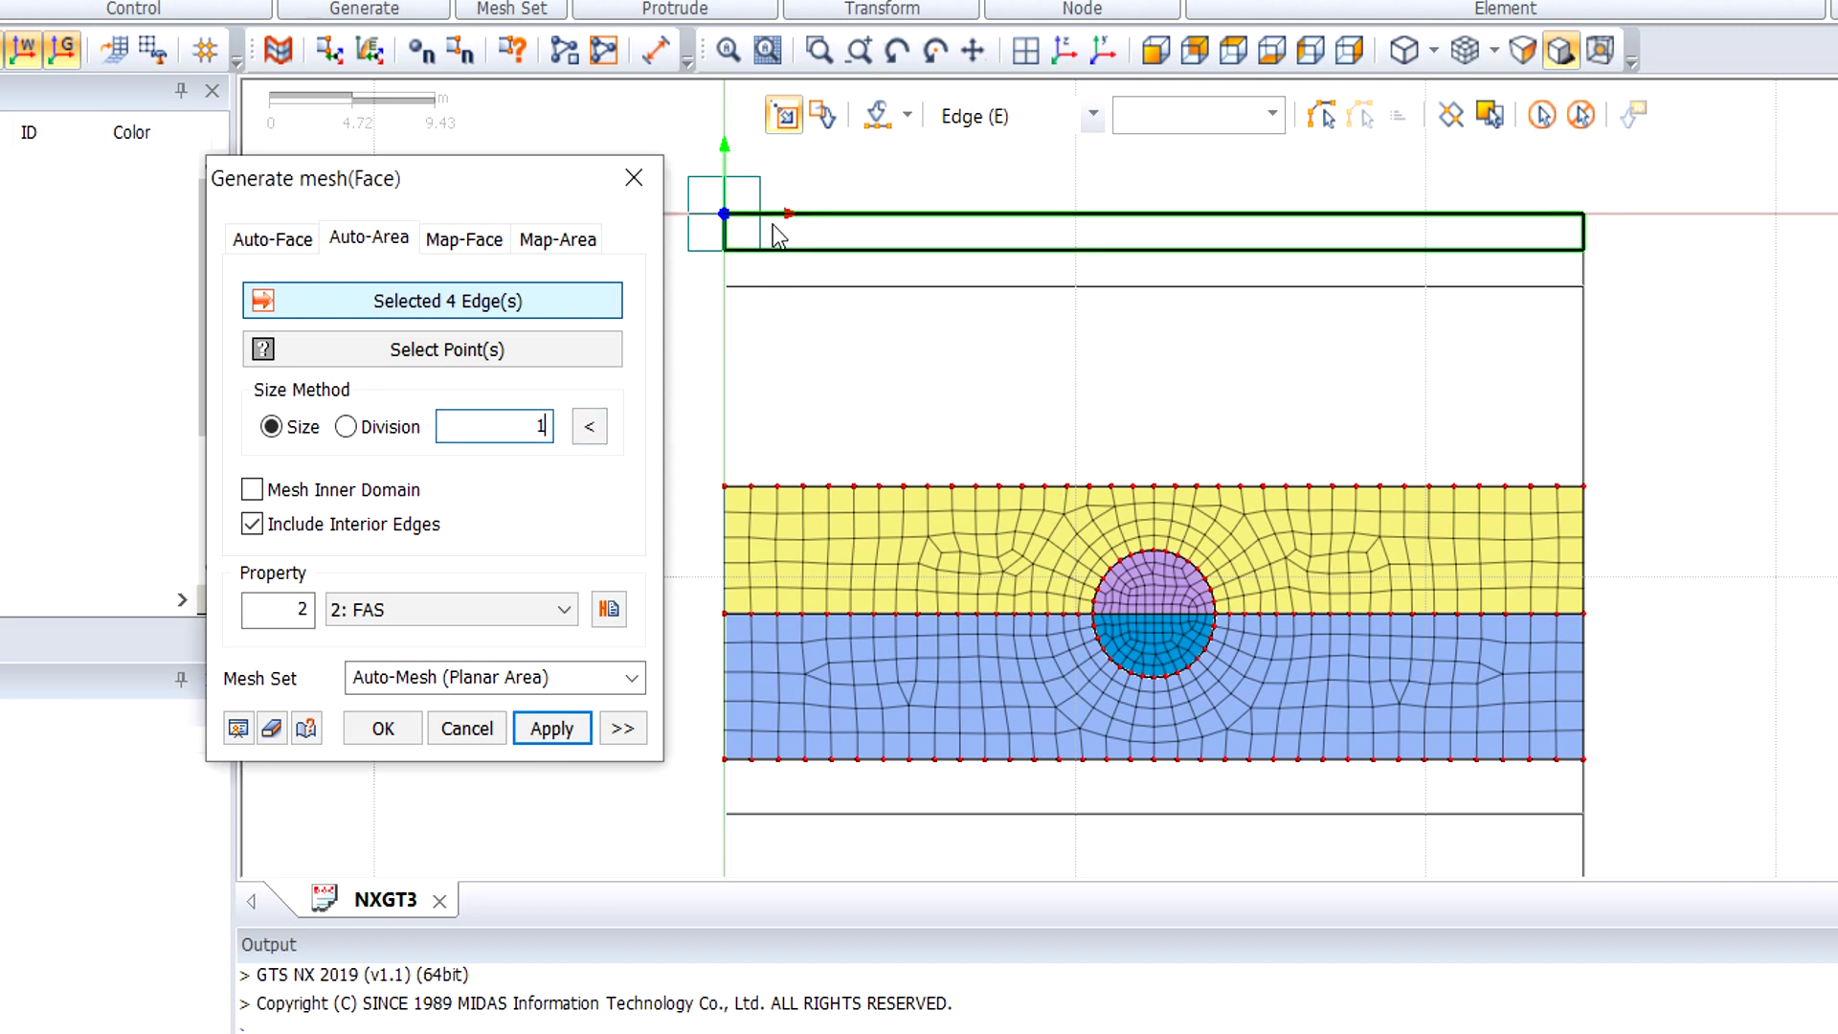
pyautogui.click(486, 603)
pyautogui.click(473, 630)
pyautogui.click(595, 678)
pyautogui.write('CS')
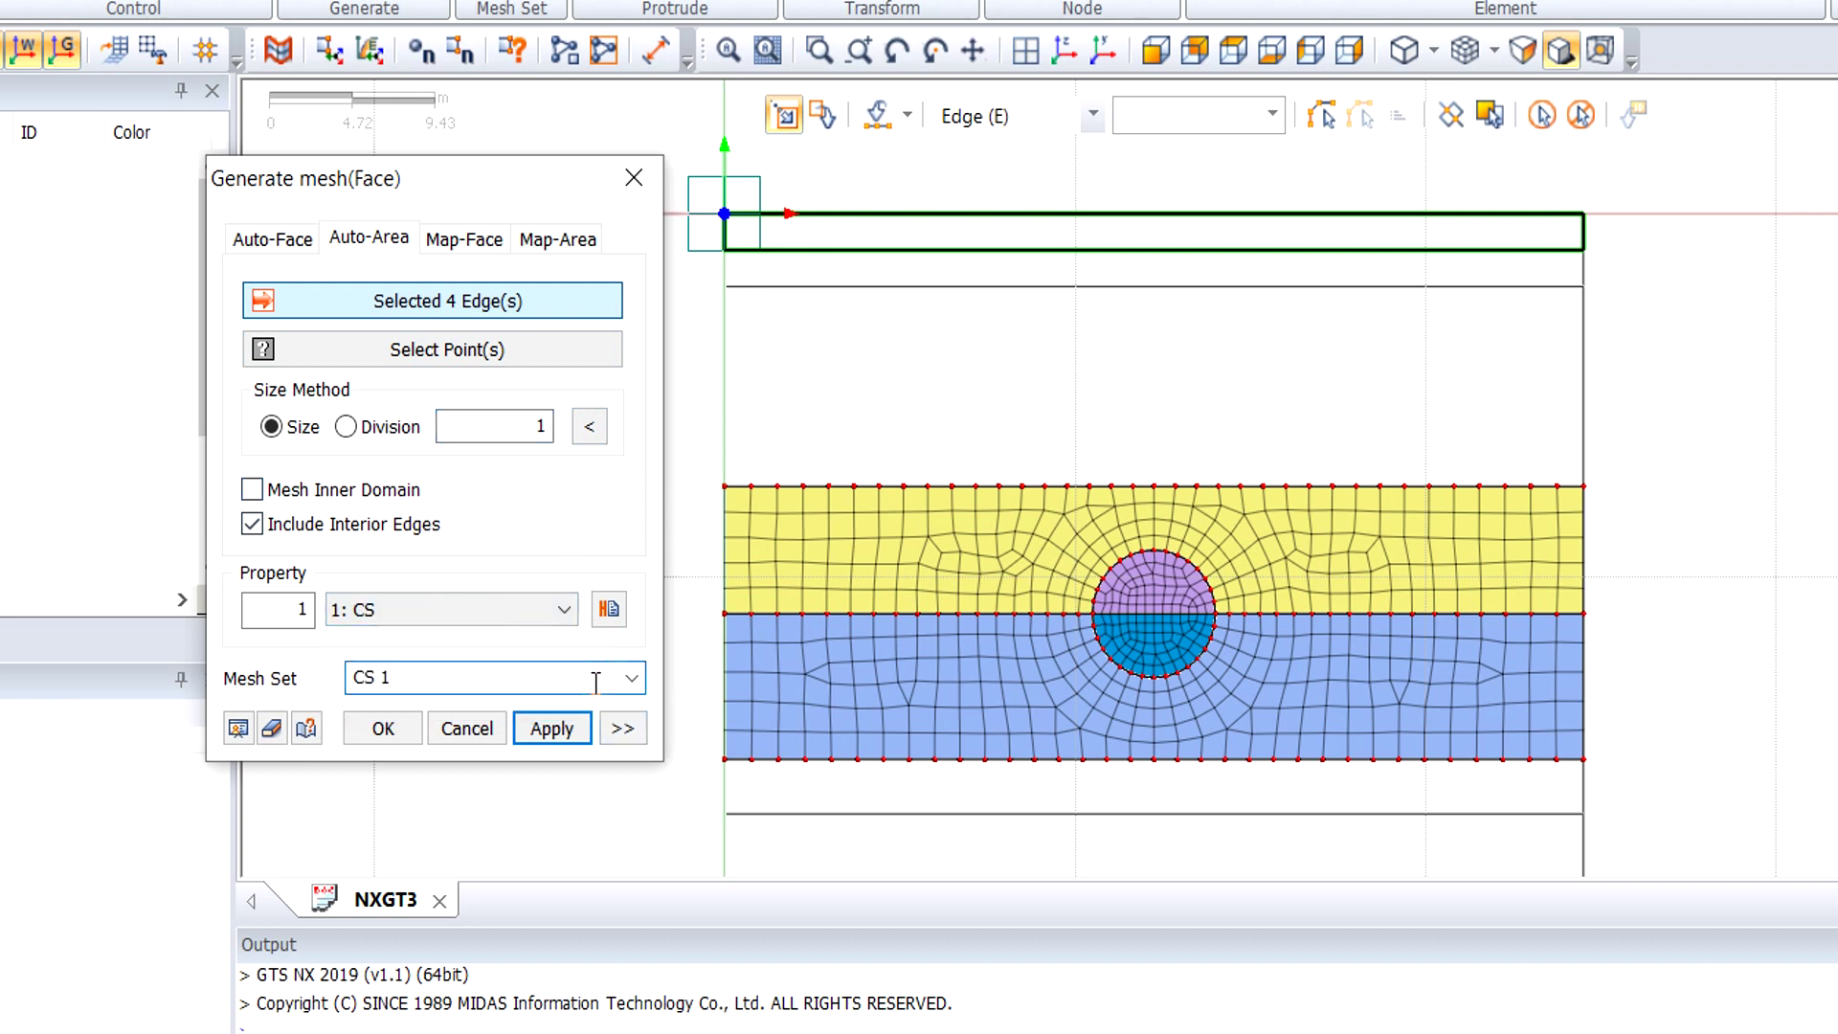
pyautogui.write(' 1')
pyautogui.click(554, 728)
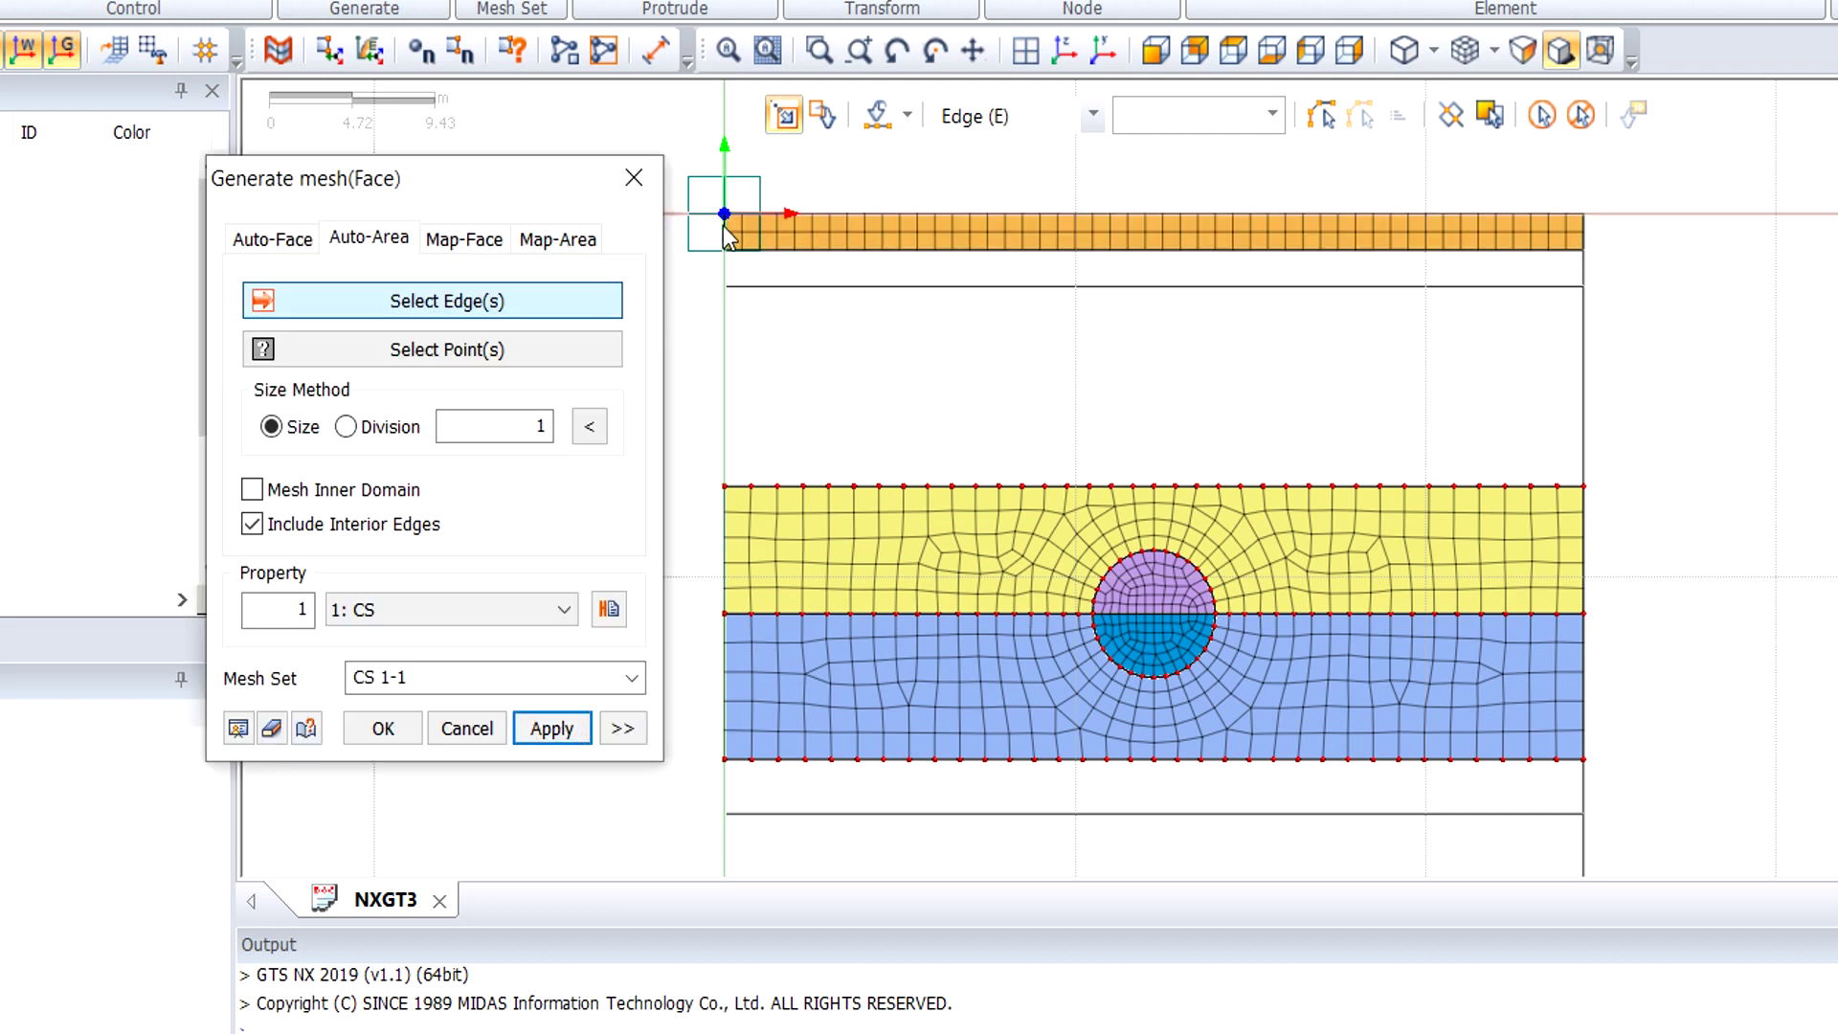
# Mesh the second thin soil layer's area with size 1 and property 1: CS, naming the mesh set CS 2.
pyautogui.moveTo(695, 226); pyautogui.dragTo(1662, 341)
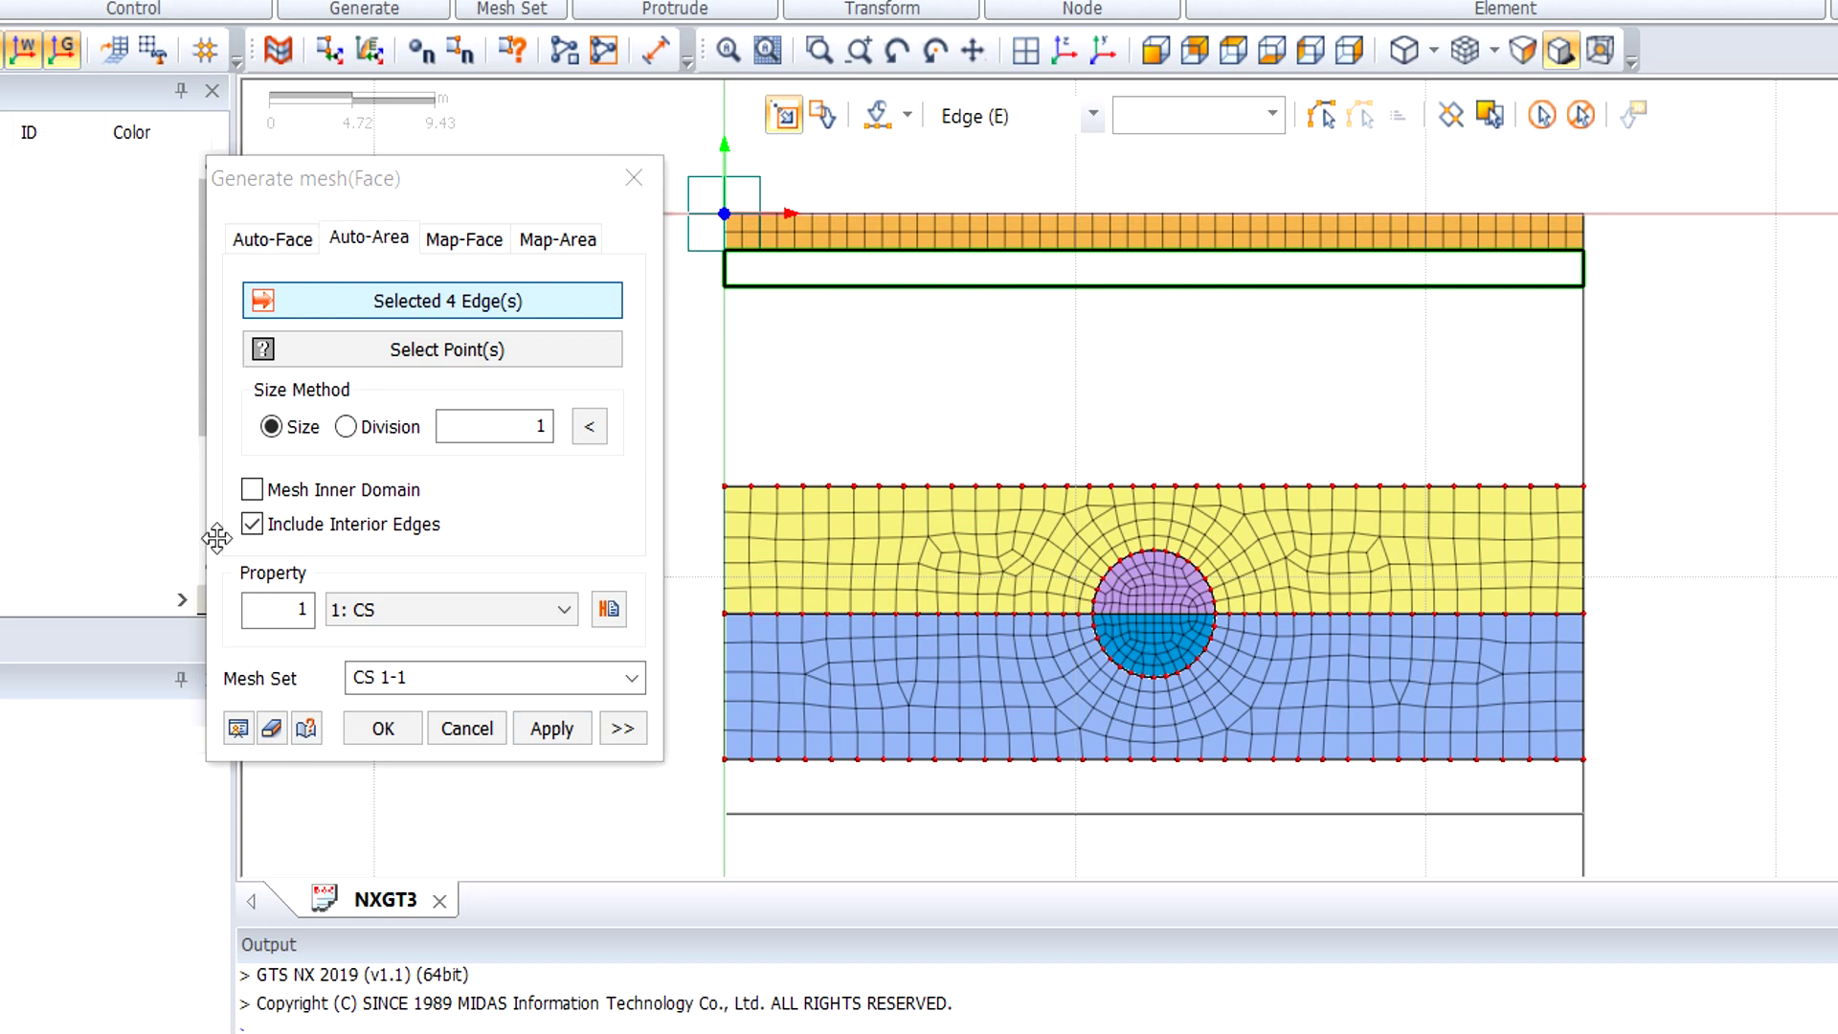
pyautogui.click(477, 669)
pyautogui.press('End')
pyautogui.hotkey('shift', 'Left')
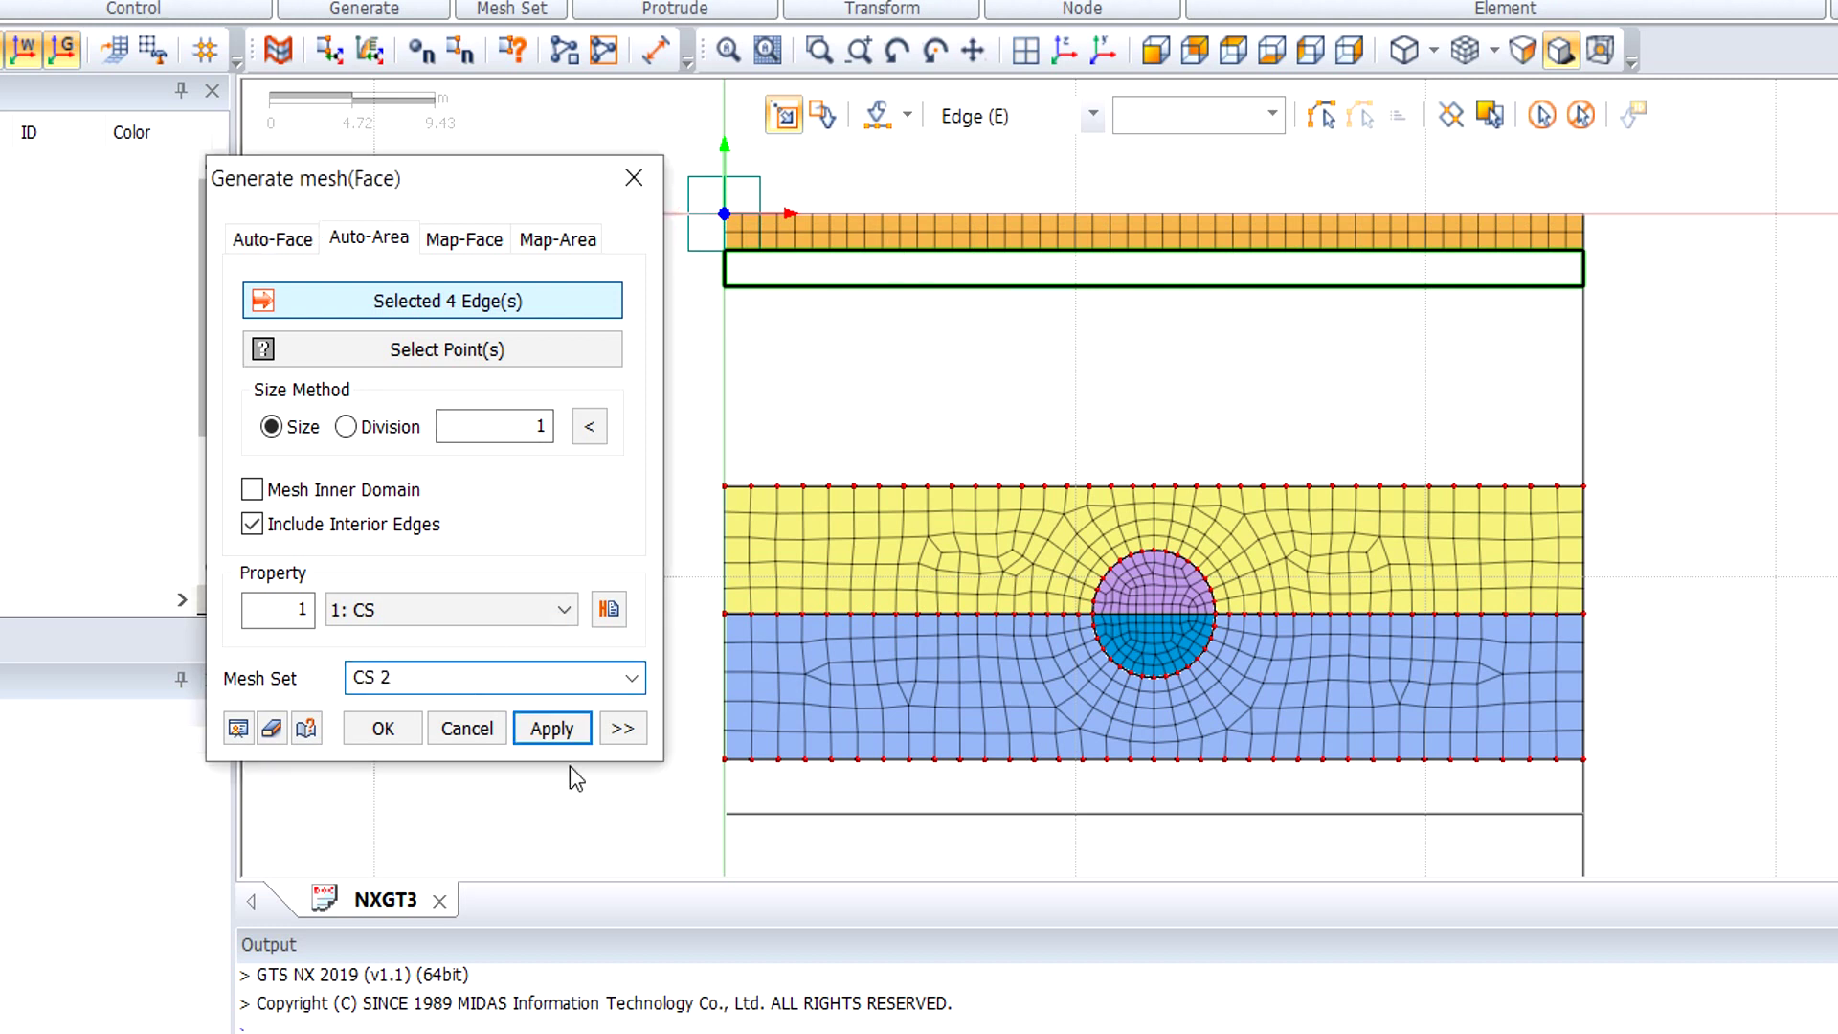
pyautogui.click(553, 727)
# Mesh the thick third soil layer's area with size 1.5 and property 2: FAS, naming the mesh set FAS 1.
pyautogui.moveTo(707, 281); pyautogui.dragTo(1664, 508)
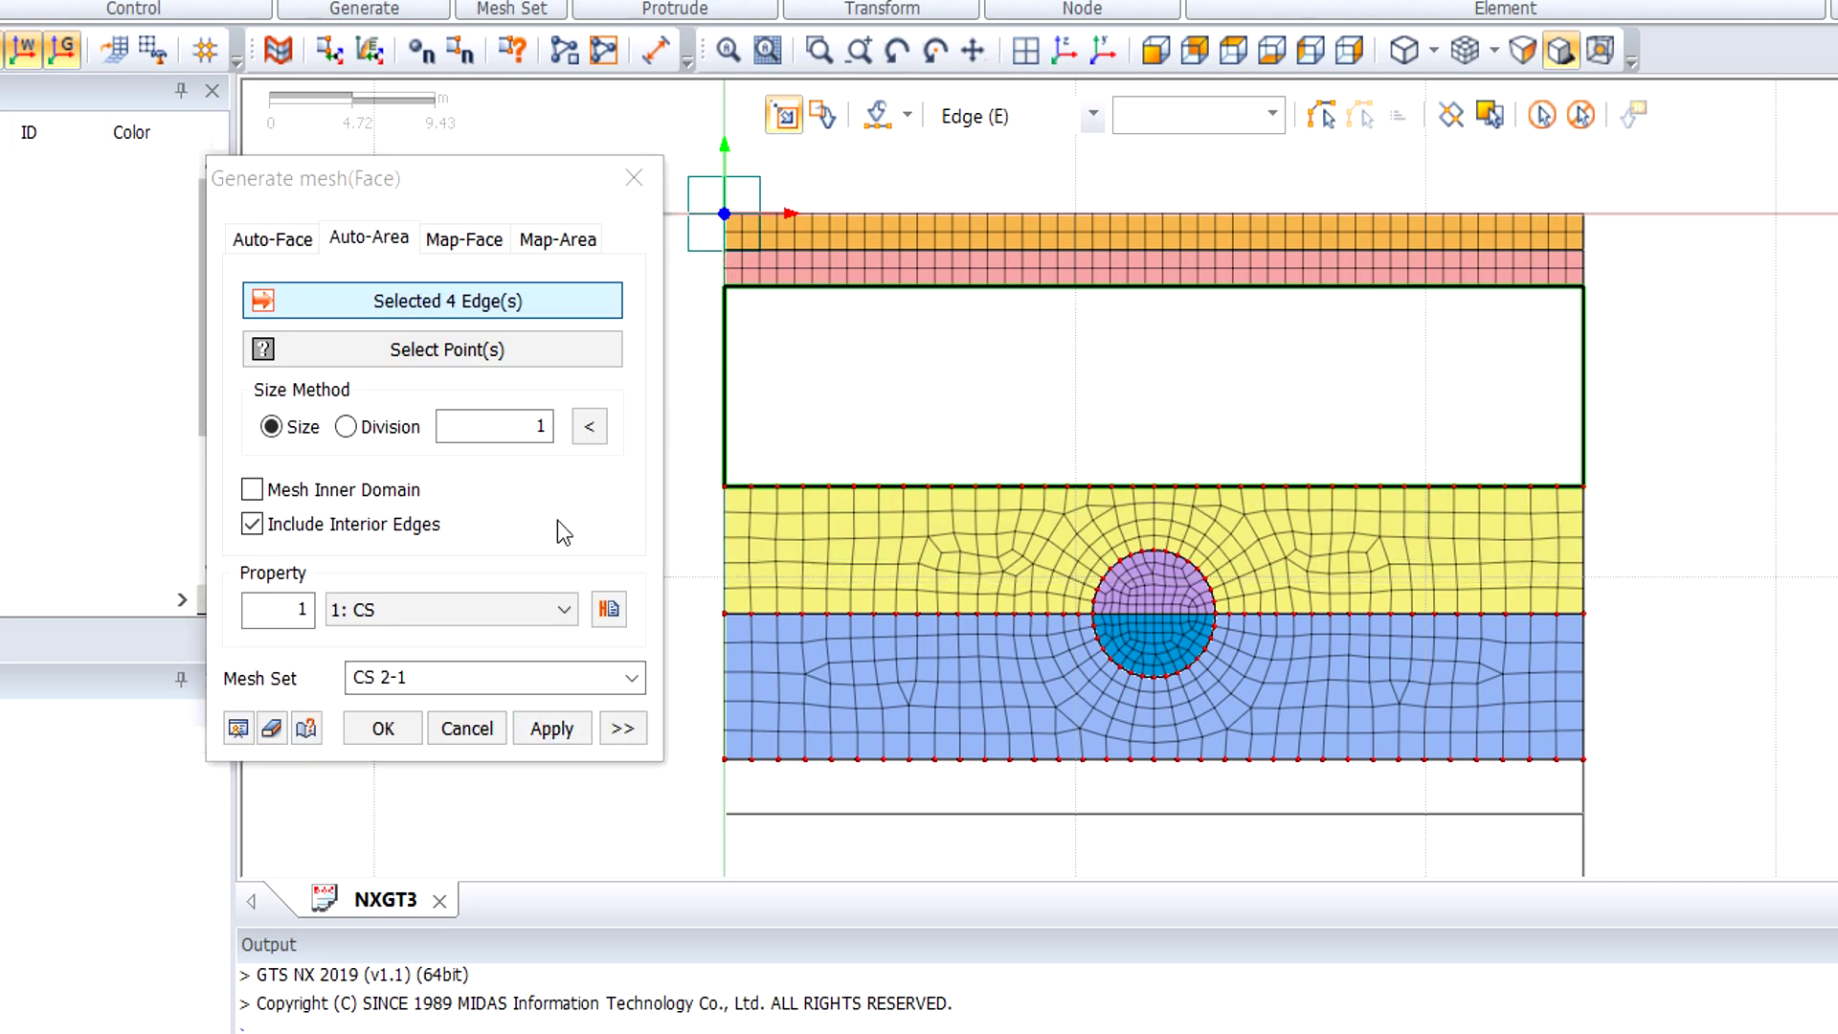
pyautogui.click(591, 428)
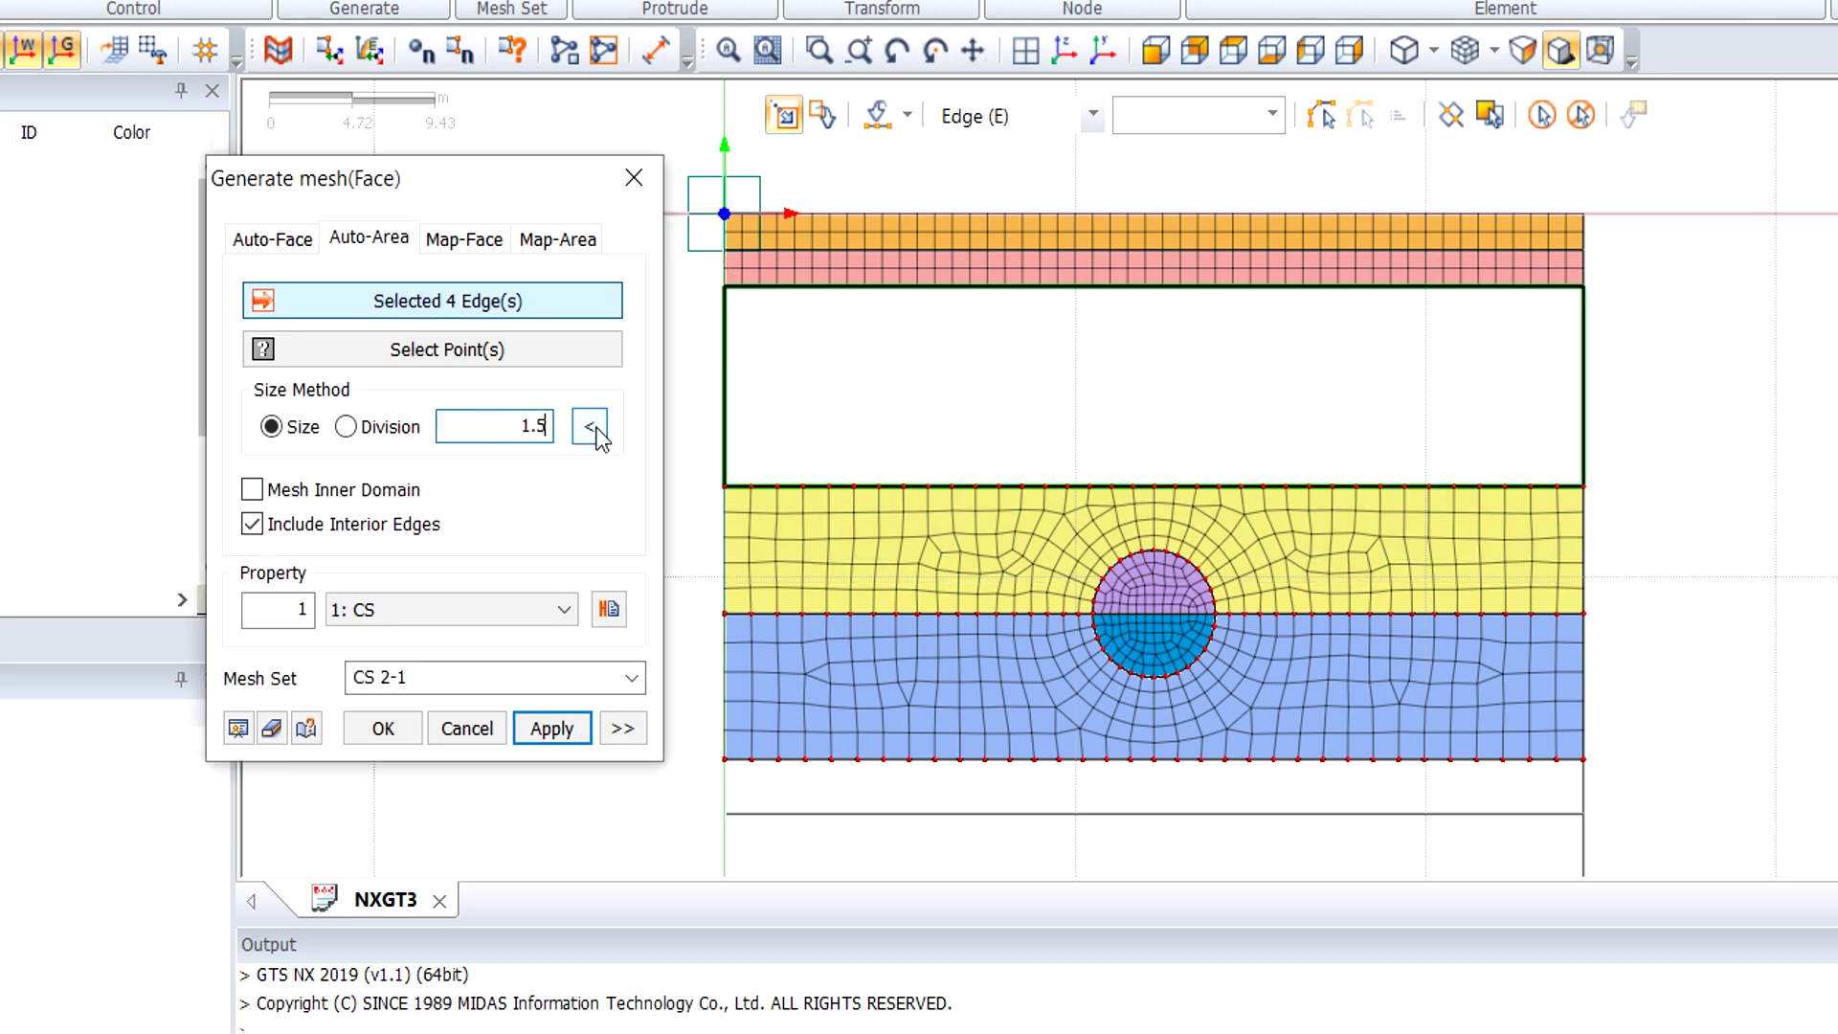
pyautogui.click(459, 611)
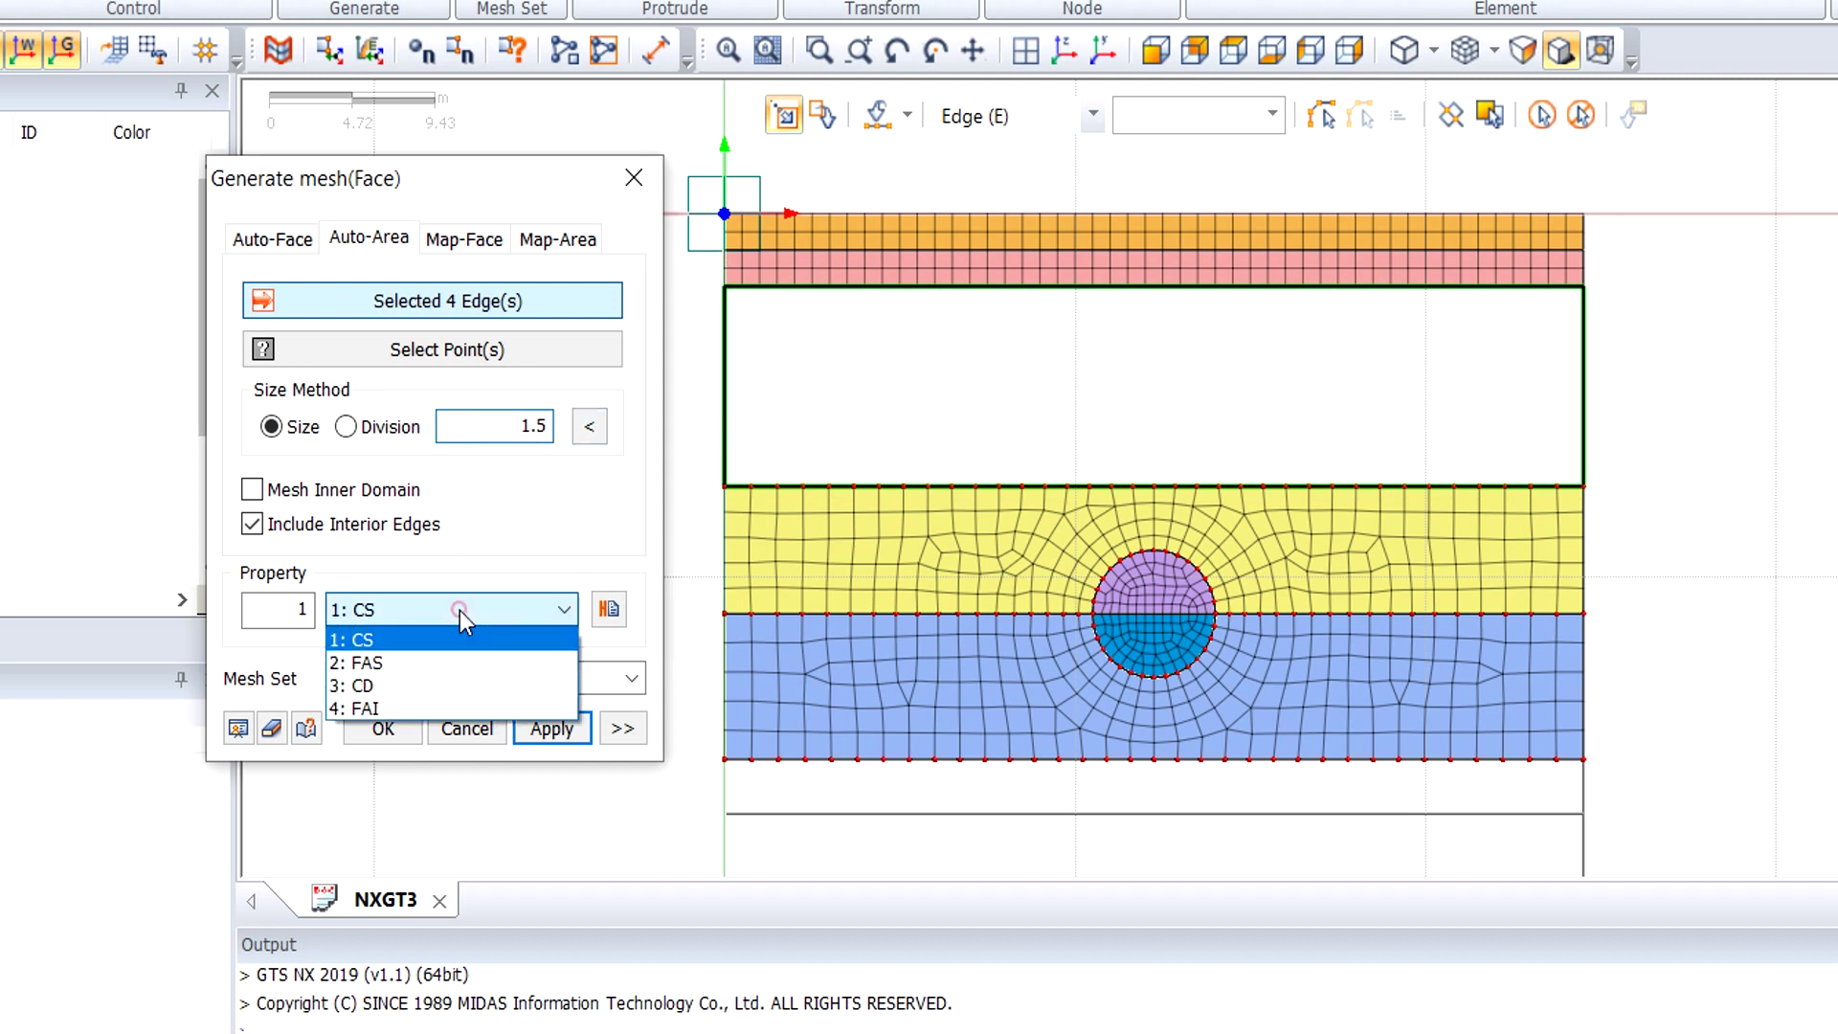
pyautogui.click(446, 664)
pyautogui.doubleClick(445, 677)
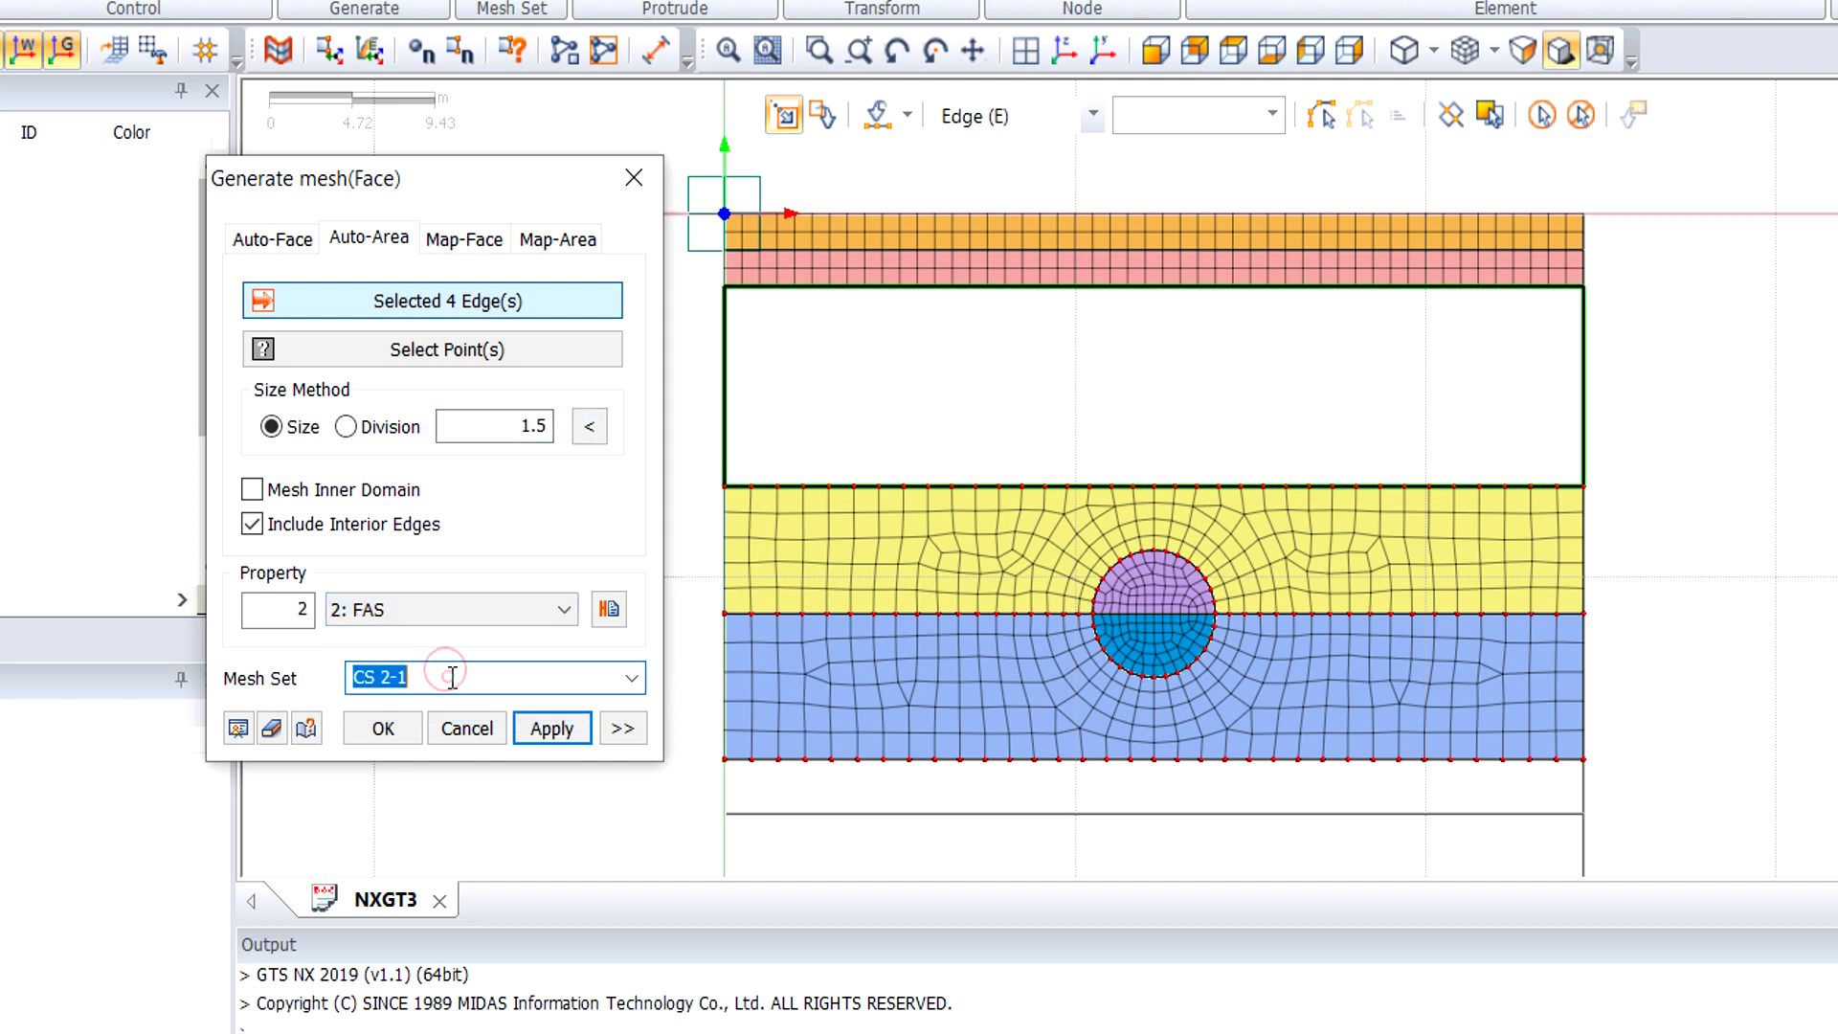
pyautogui.write('FAS')
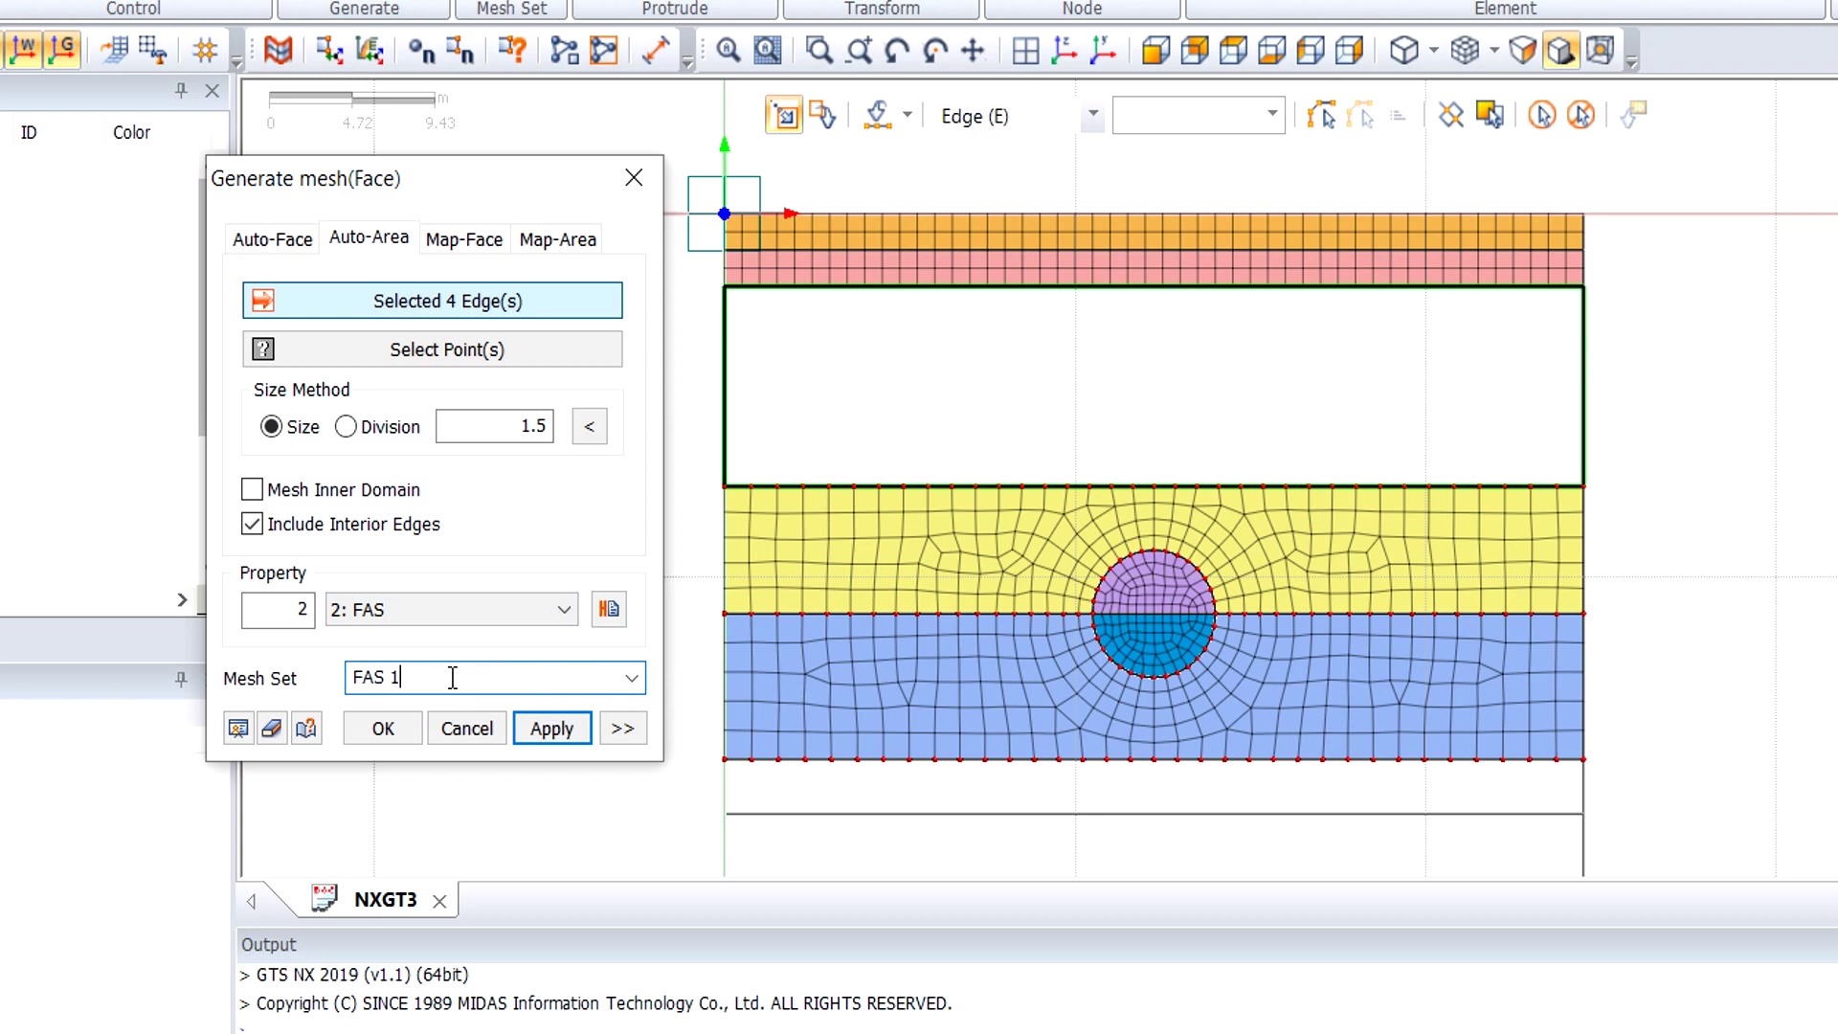
pyautogui.click(560, 739)
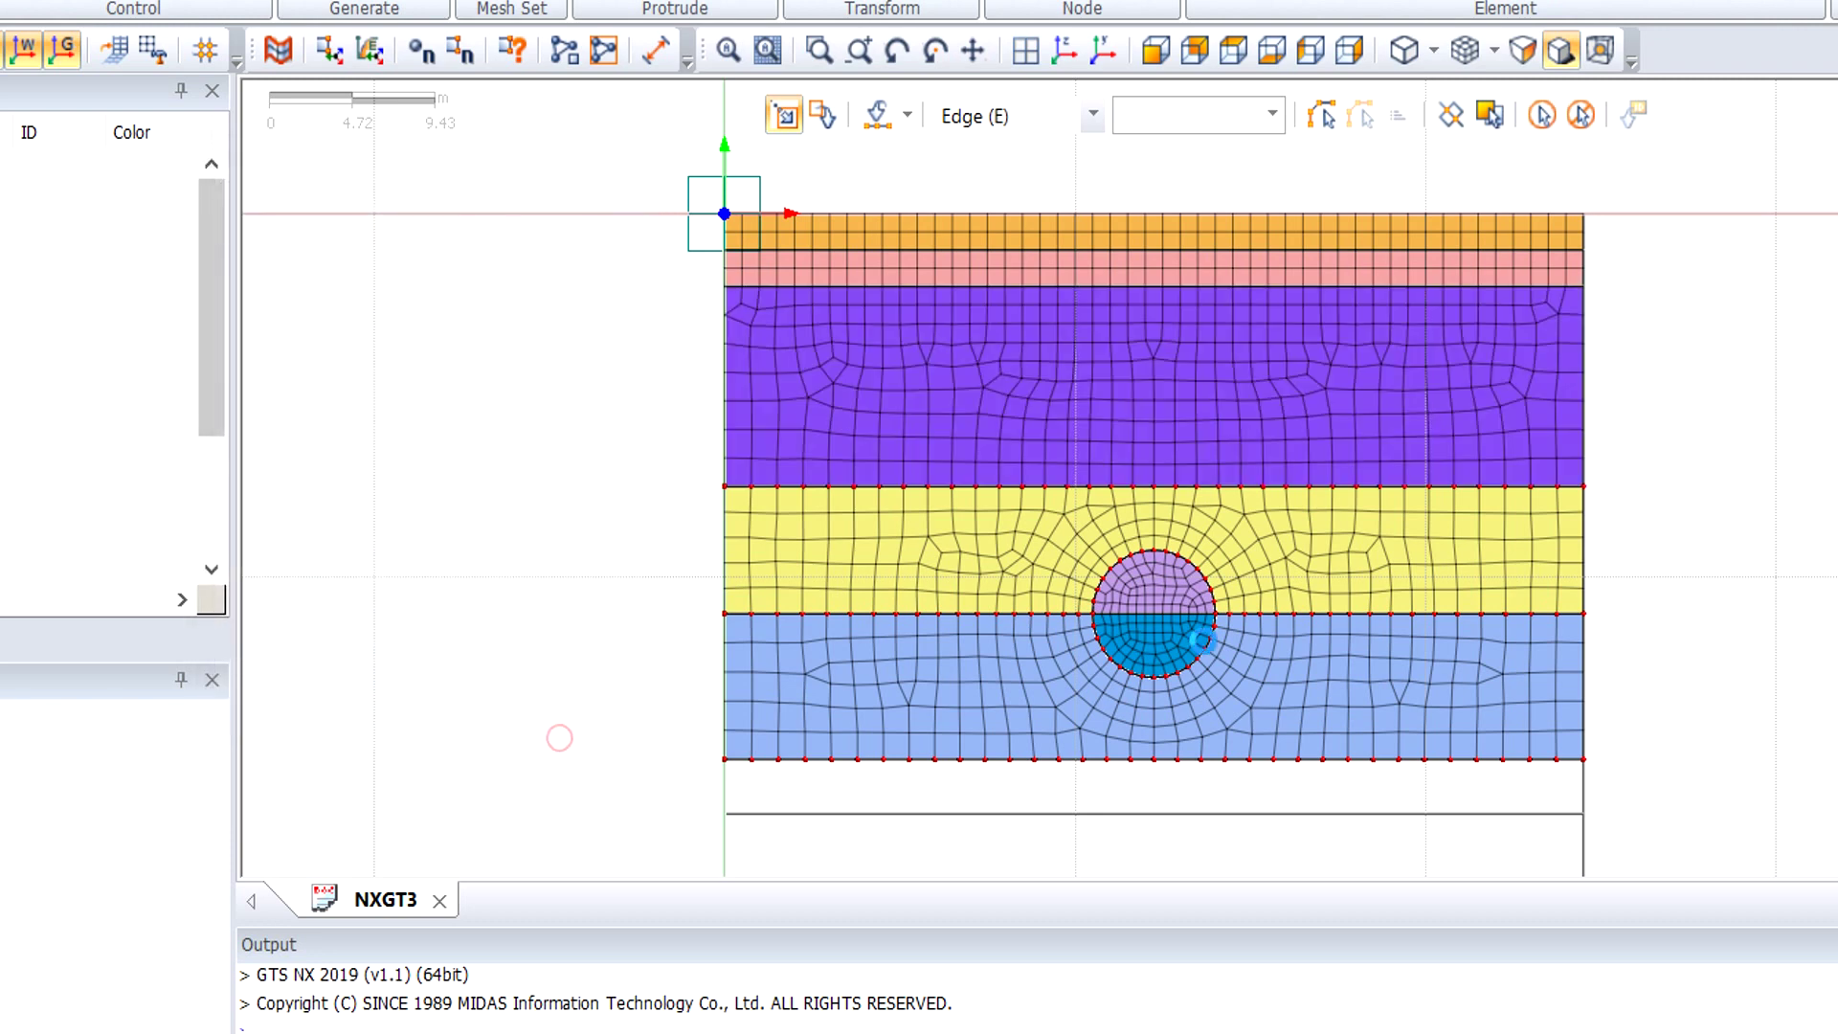
# Mesh the thin layer's area directly beneath the tunnel layers with size 1.5, property 3: CD and mesh set CD.
pyautogui.moveTo(1243, 629); pyautogui.dragTo(1223, 404, button='middle')
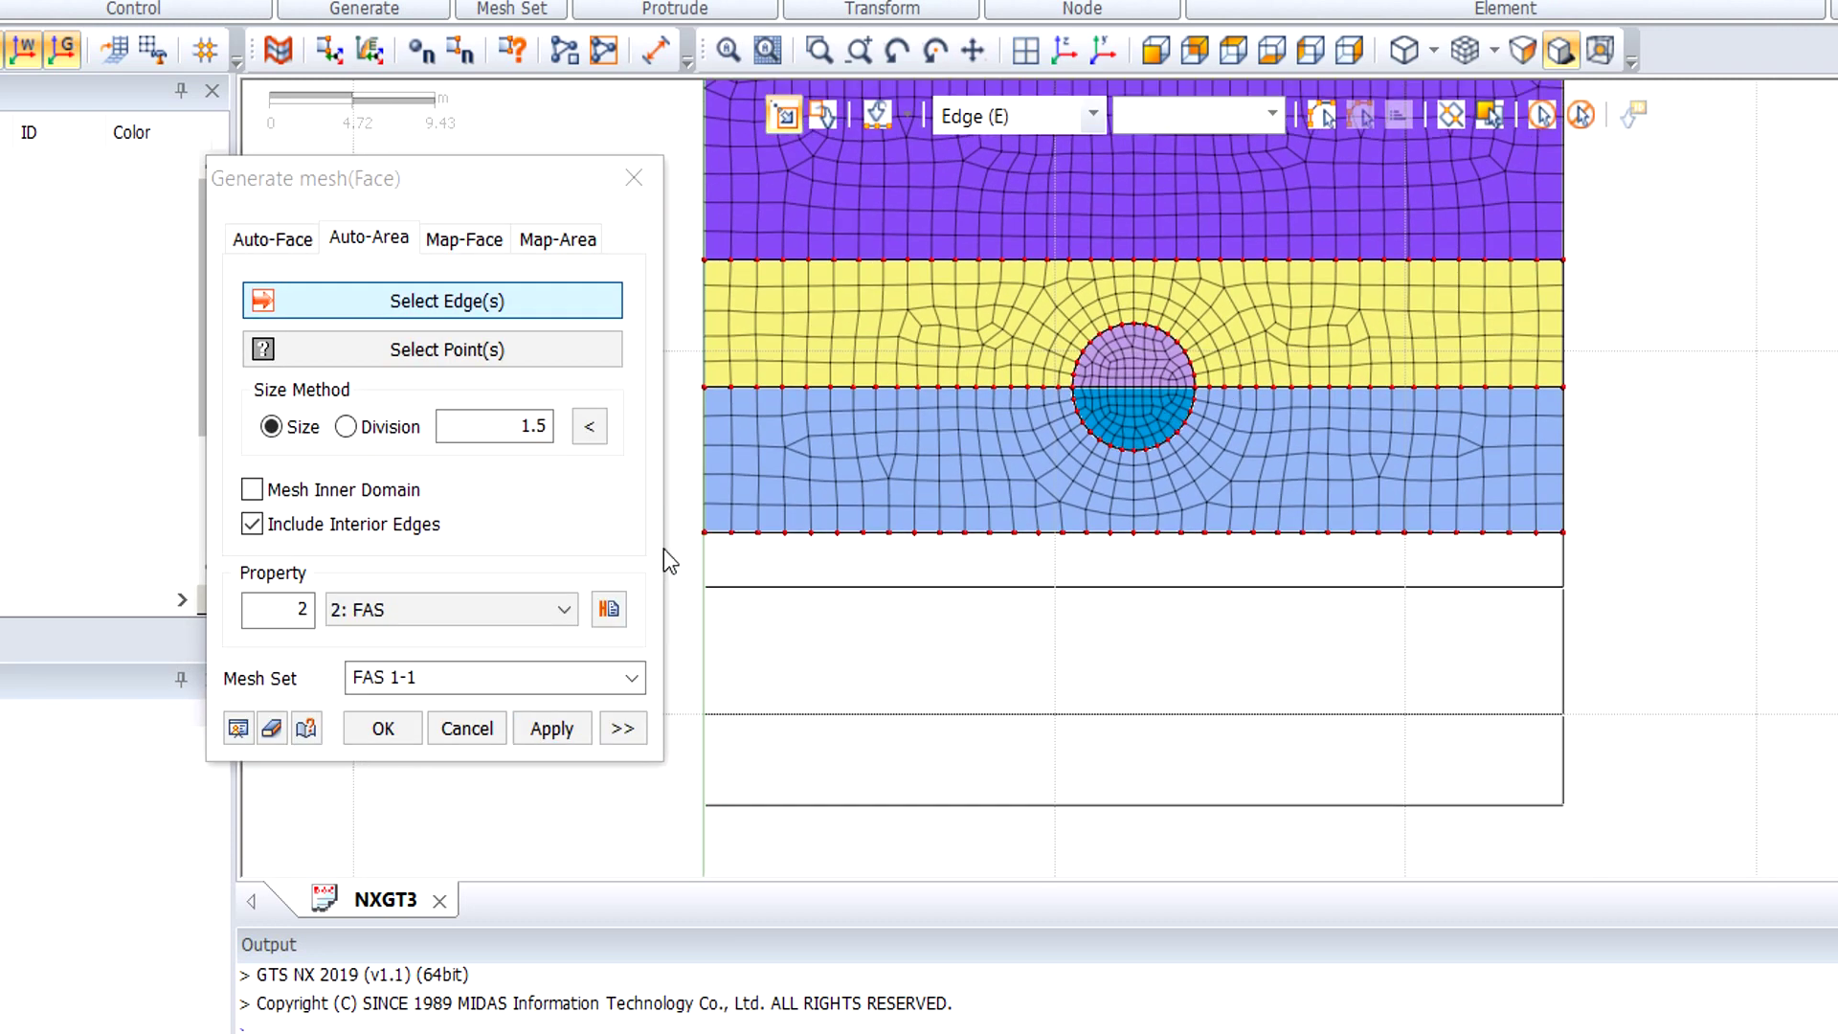
pyautogui.moveTo(678, 519); pyautogui.dragTo(1650, 620)
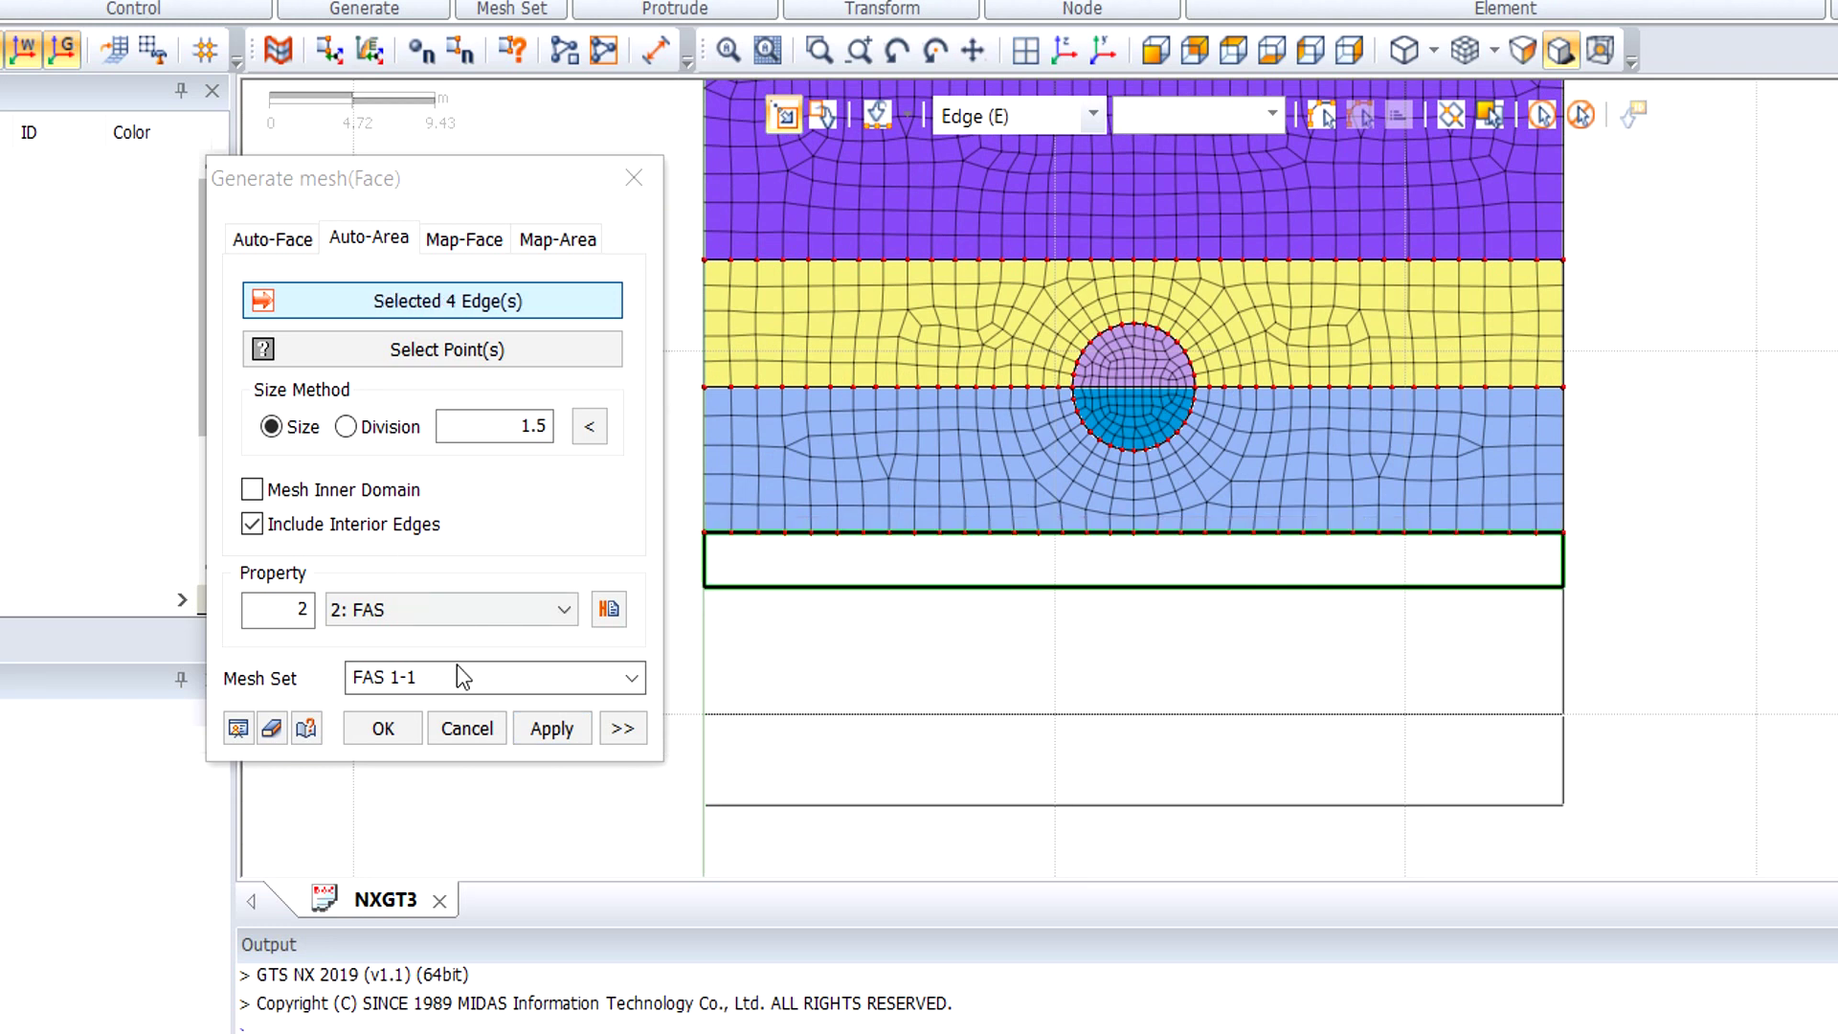
pyautogui.click(457, 618)
pyautogui.click(450, 686)
pyautogui.click(445, 688)
pyautogui.write('CD')
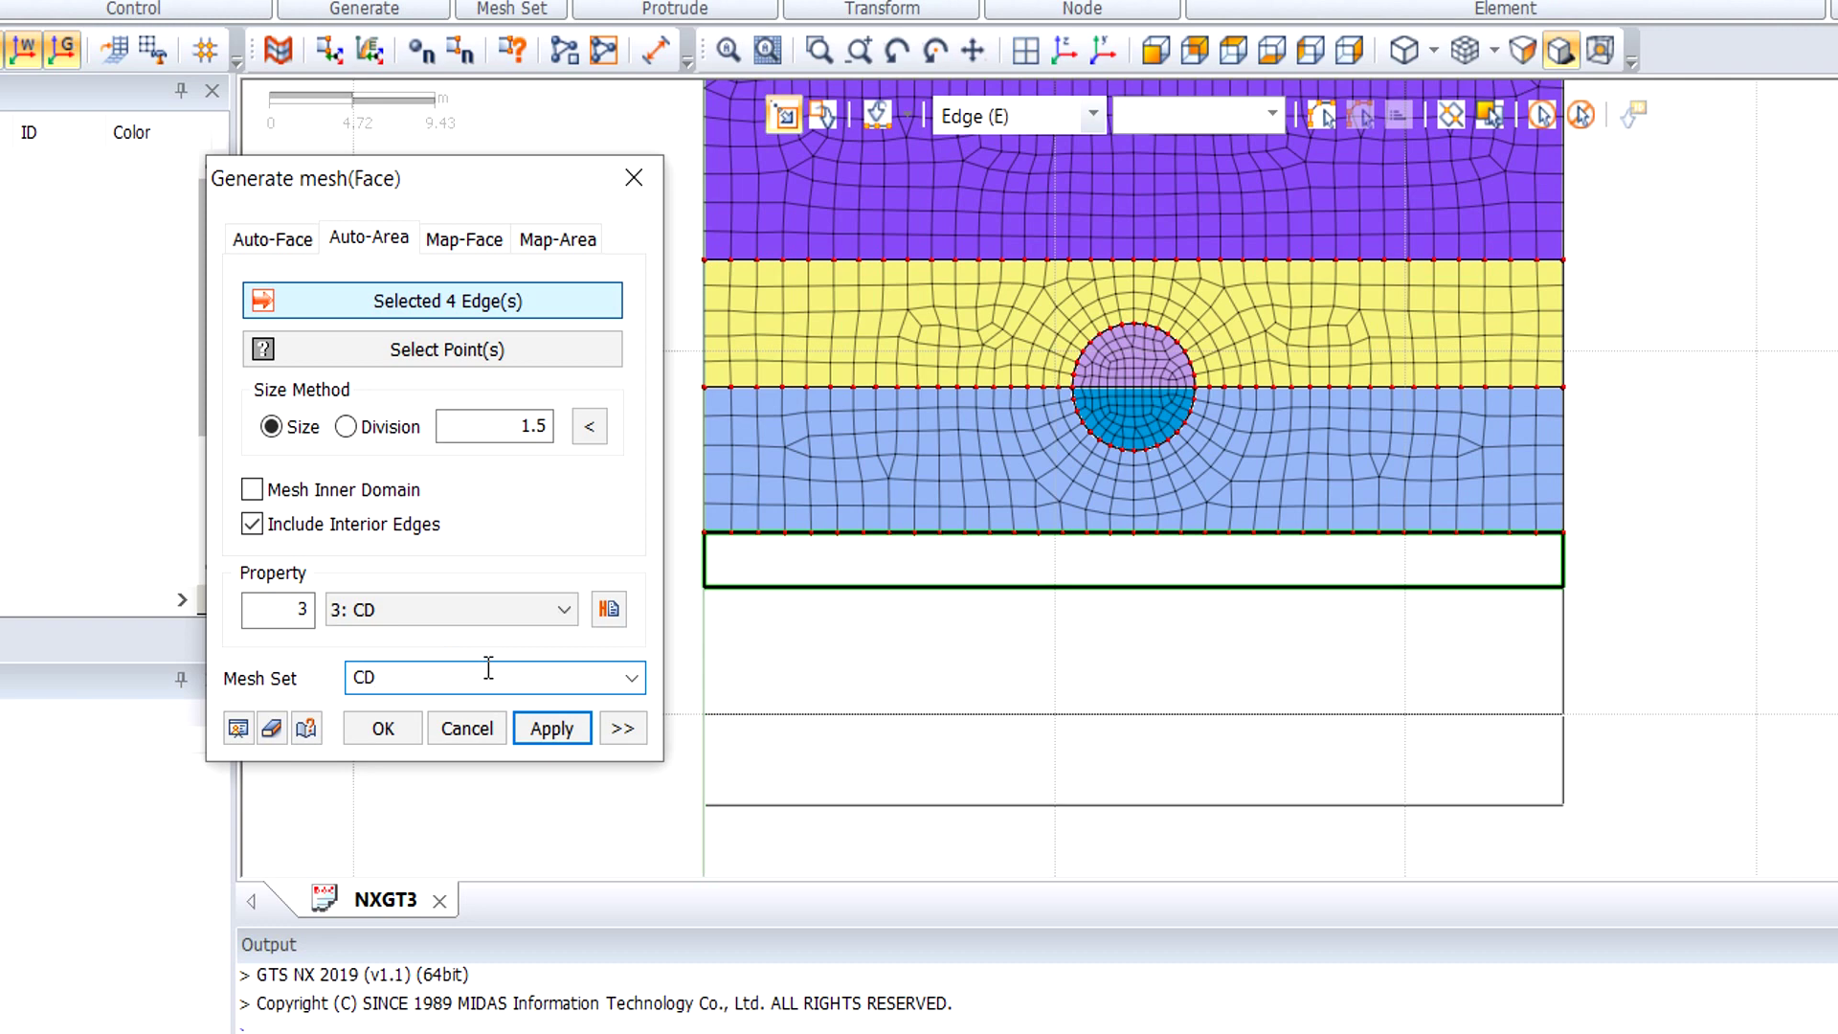
pyautogui.click(552, 729)
# Mesh the layer area directly below the CD layer with size 1.5, property 4: FAI and mesh set FAI 1.
pyautogui.moveTo(682, 581); pyautogui.dragTo(1690, 771)
pyautogui.click(473, 603)
pyautogui.click(450, 709)
pyautogui.doubleClick(378, 678)
pyautogui.write('FAI 1')
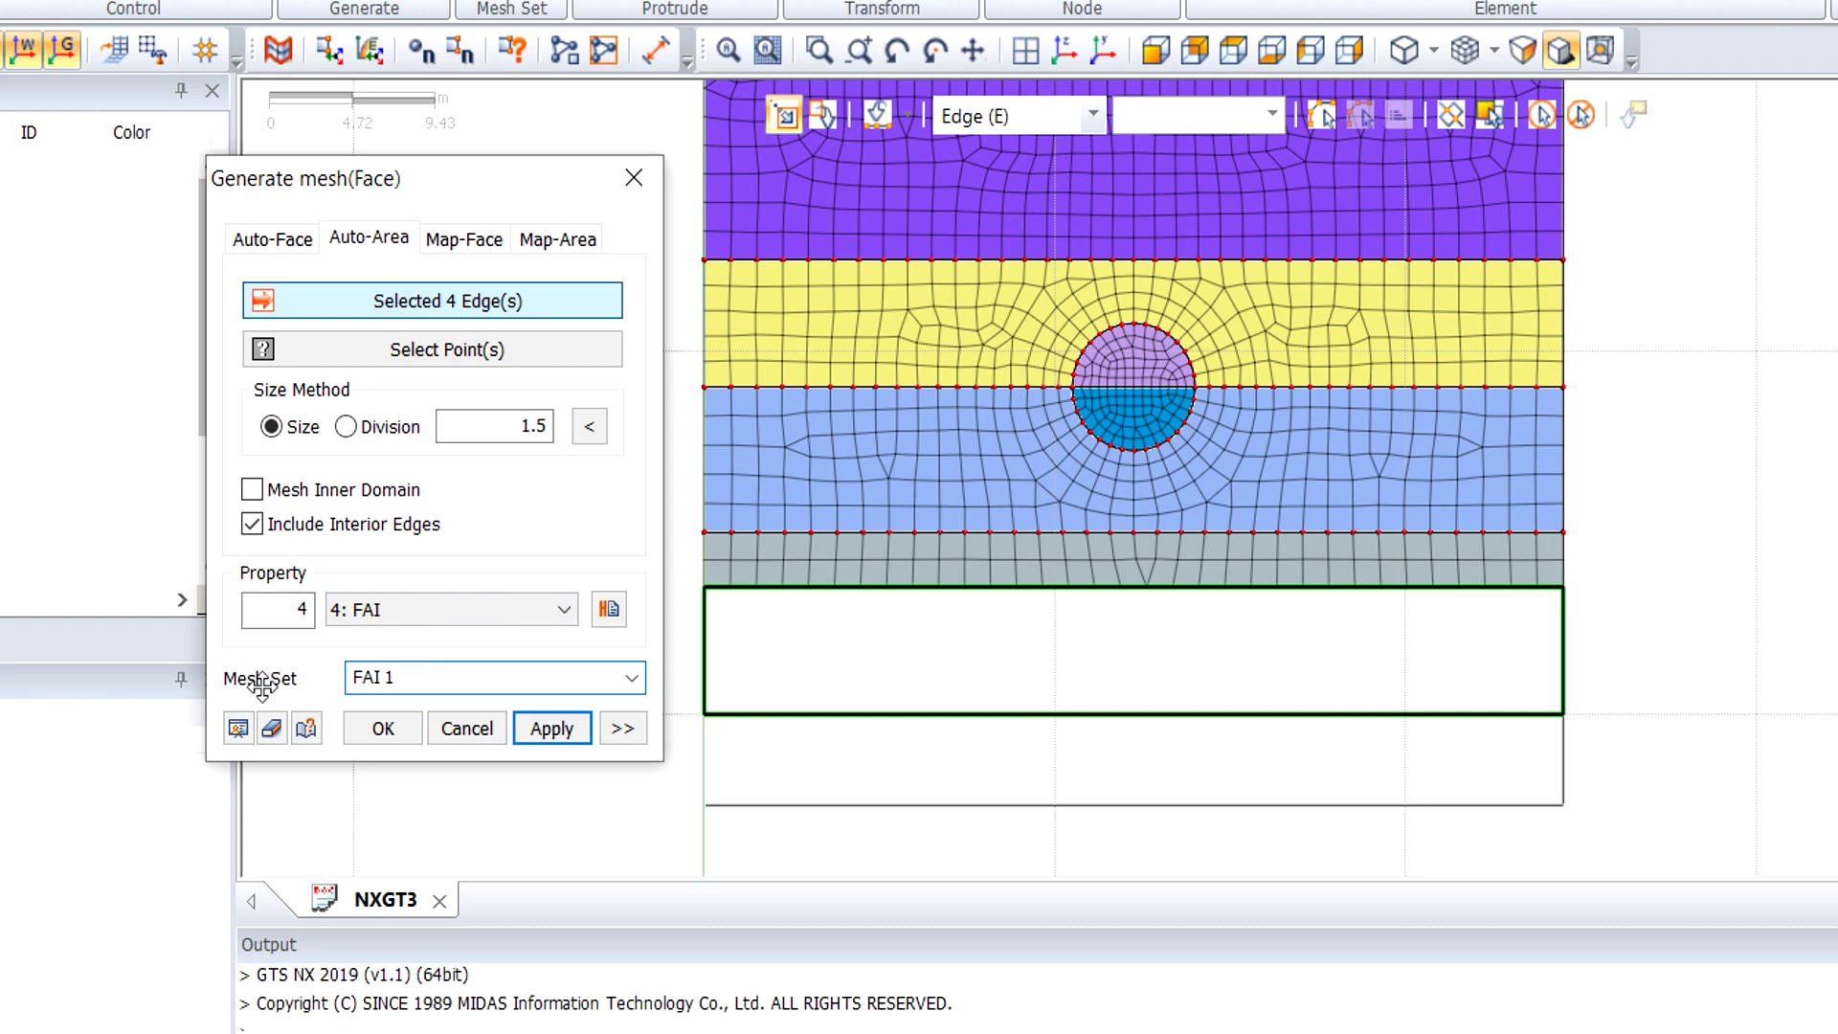
pyautogui.click(552, 729)
# Mesh the lowermost soil layer's area with size 1.5 and property 4: FAI, naming the mesh set FAI 2.
pyautogui.moveTo(690, 699); pyautogui.dragTo(1641, 855)
pyautogui.click(484, 677)
pyautogui.click(440, 678)
pyautogui.press('BackSpace')
pyautogui.press('BackSpace')
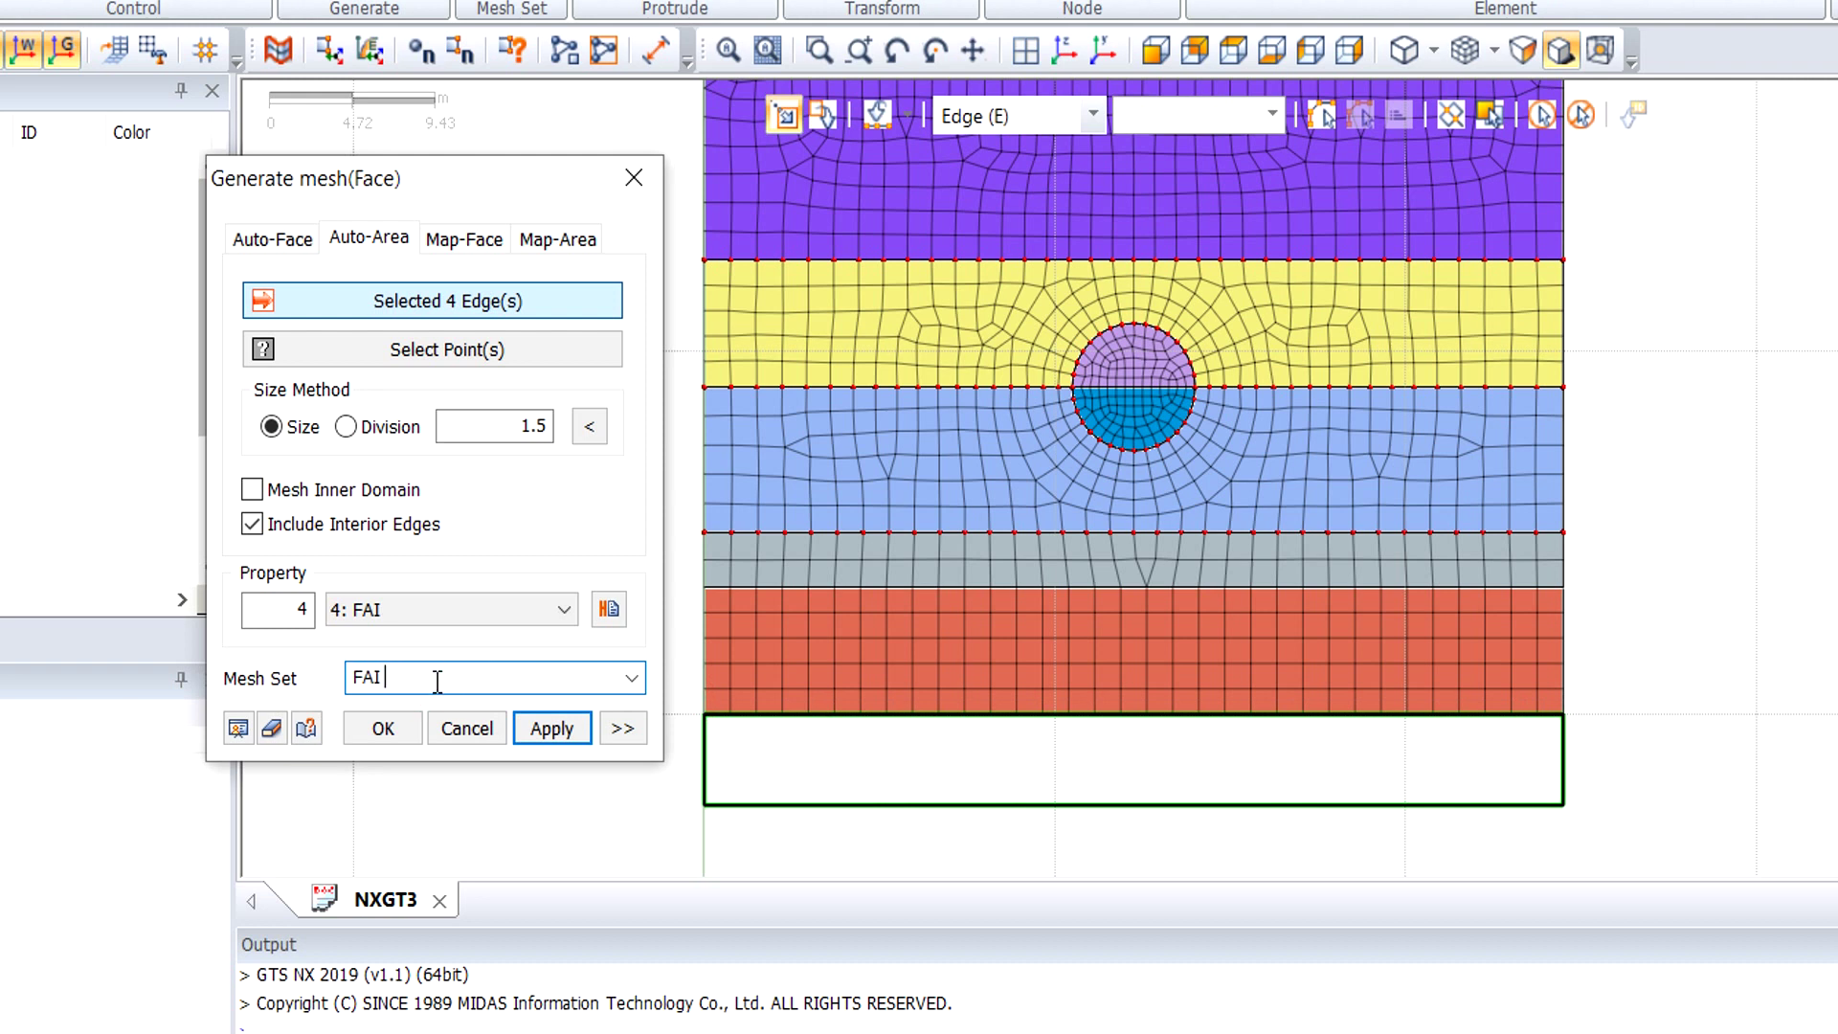
pyautogui.click(383, 730)
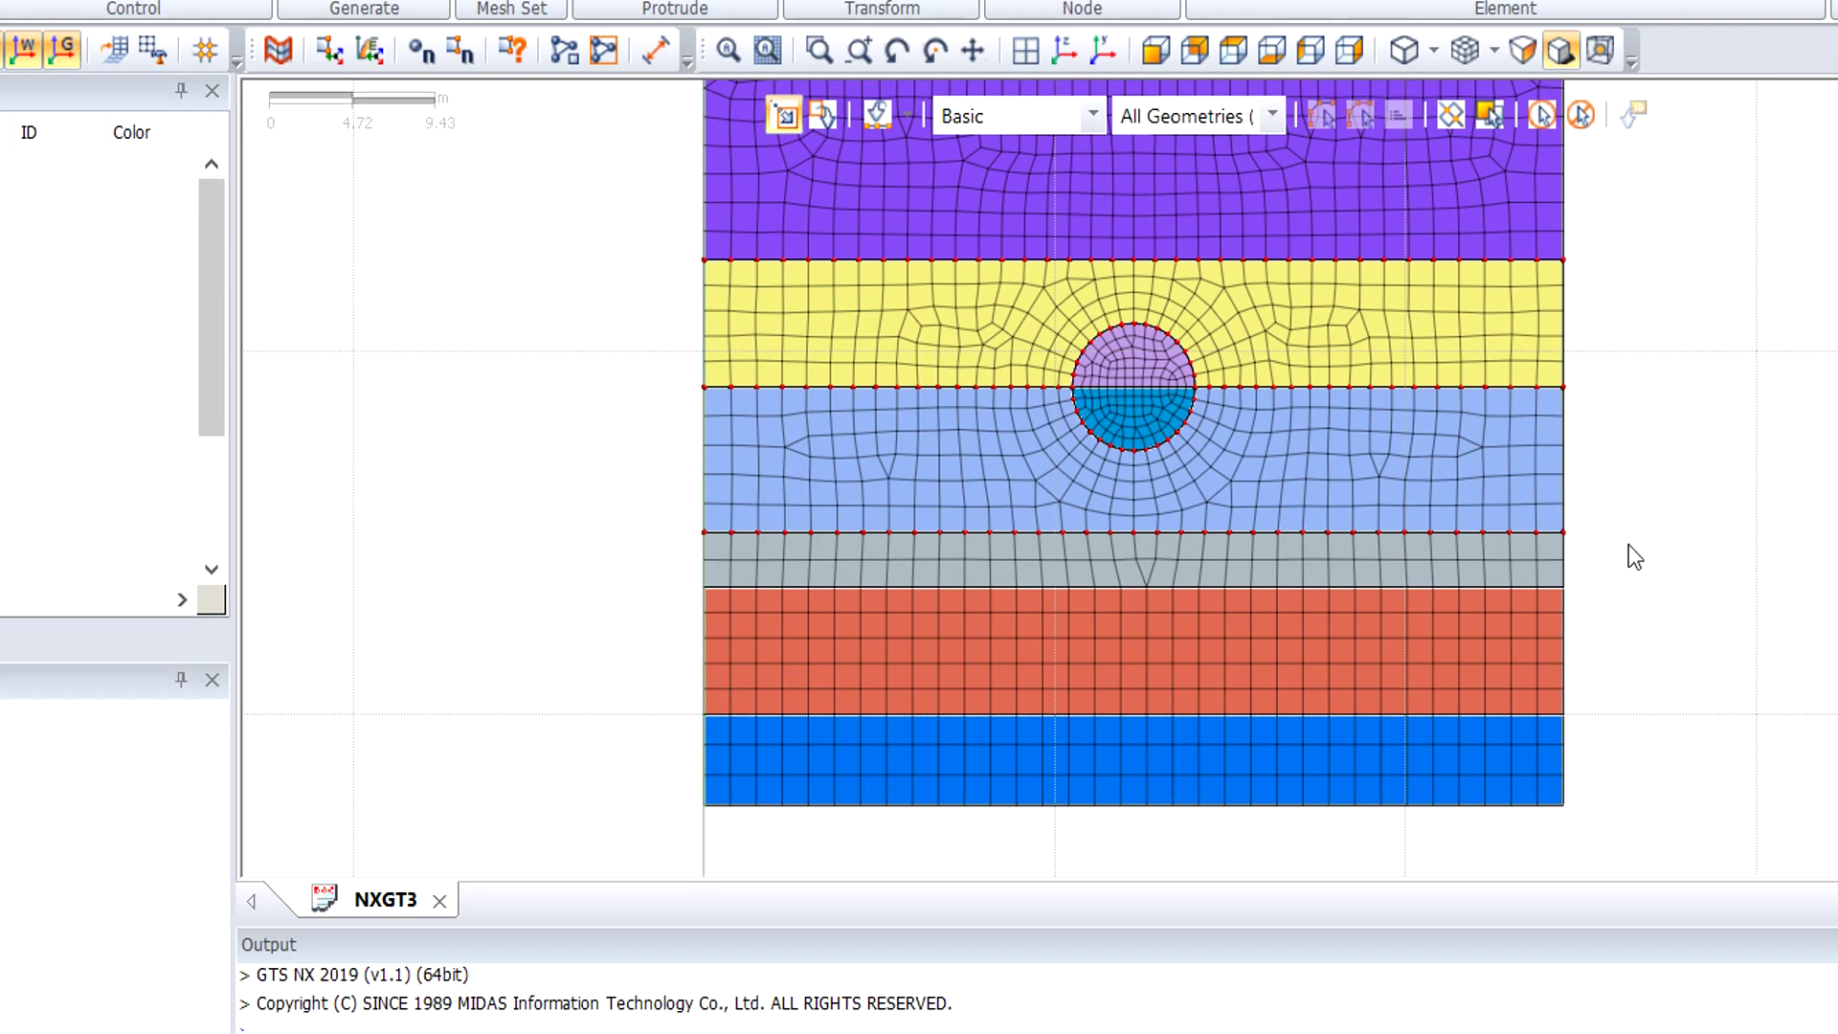
# Check the mesh quality of the whole model for aspect ratio, skew angle and warpage.
pyautogui.scroll(-2, 1647, 557)
pyautogui.scroll(-1, 1653, 492)
pyautogui.moveTo(1653, 492); pyautogui.dragTo(1549, 571, button='middle')
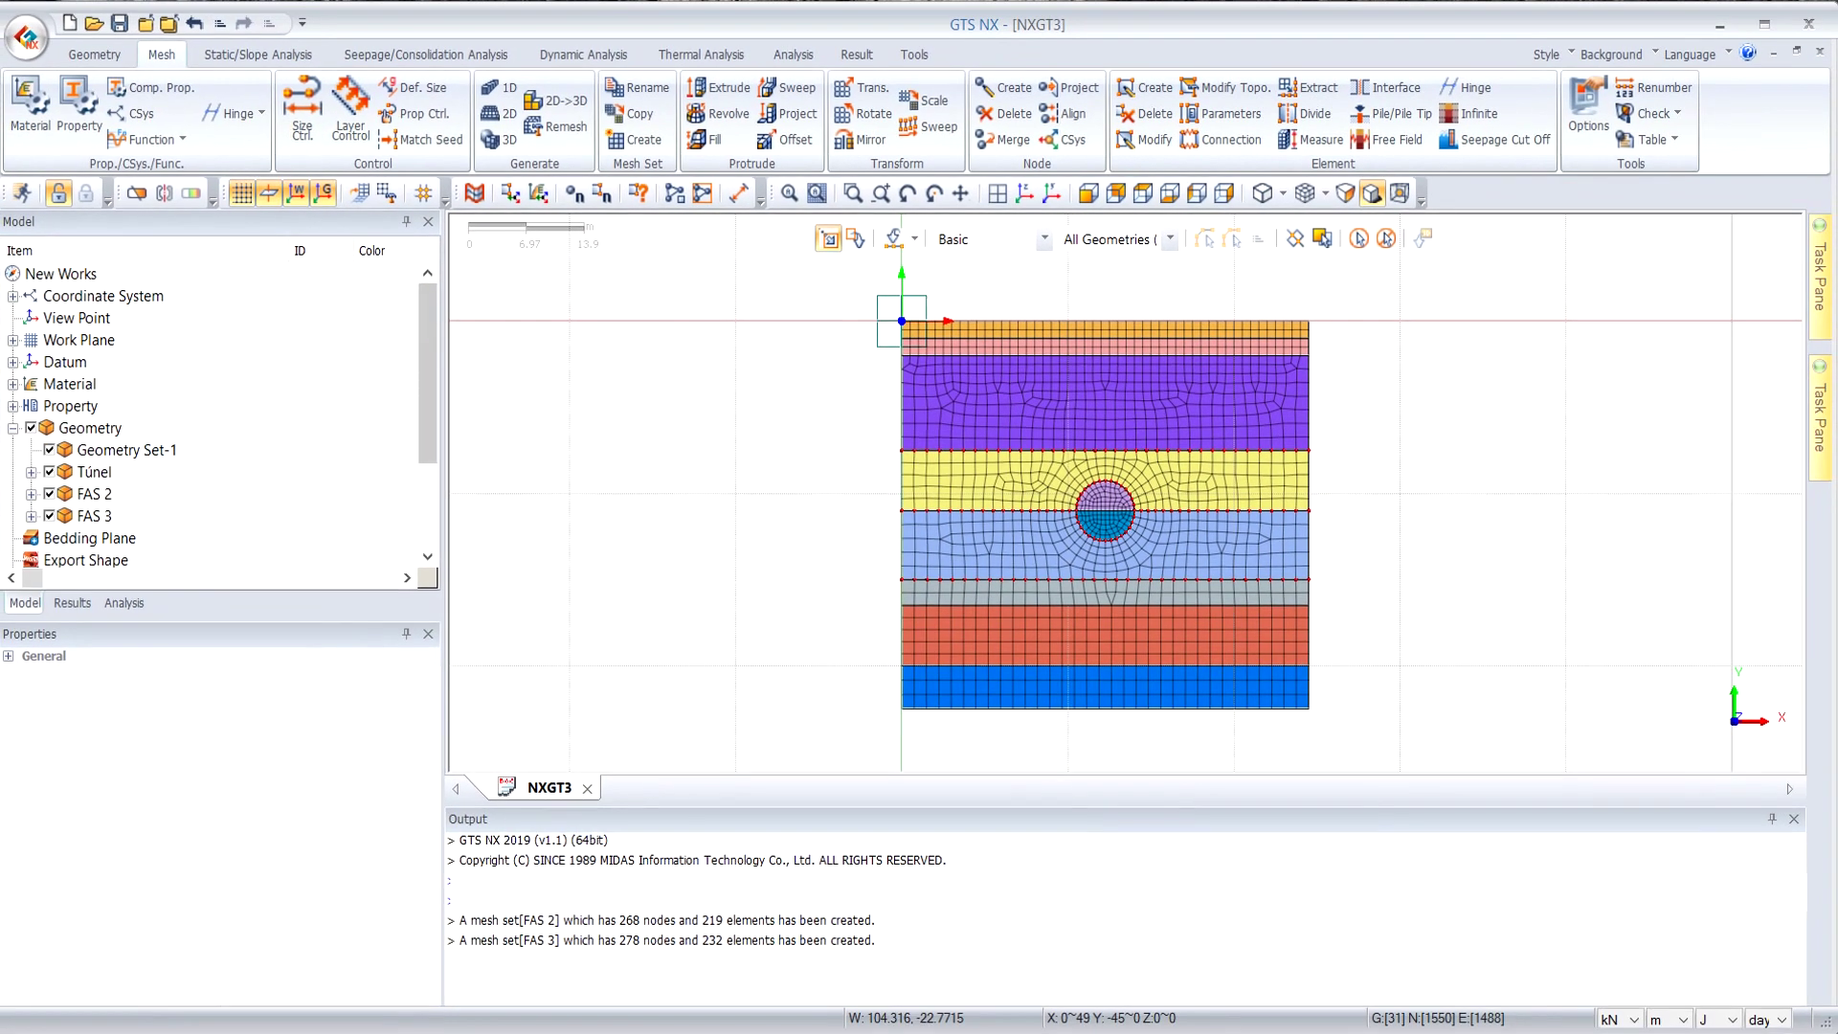
pyautogui.click(1661, 112)
pyautogui.click(1702, 163)
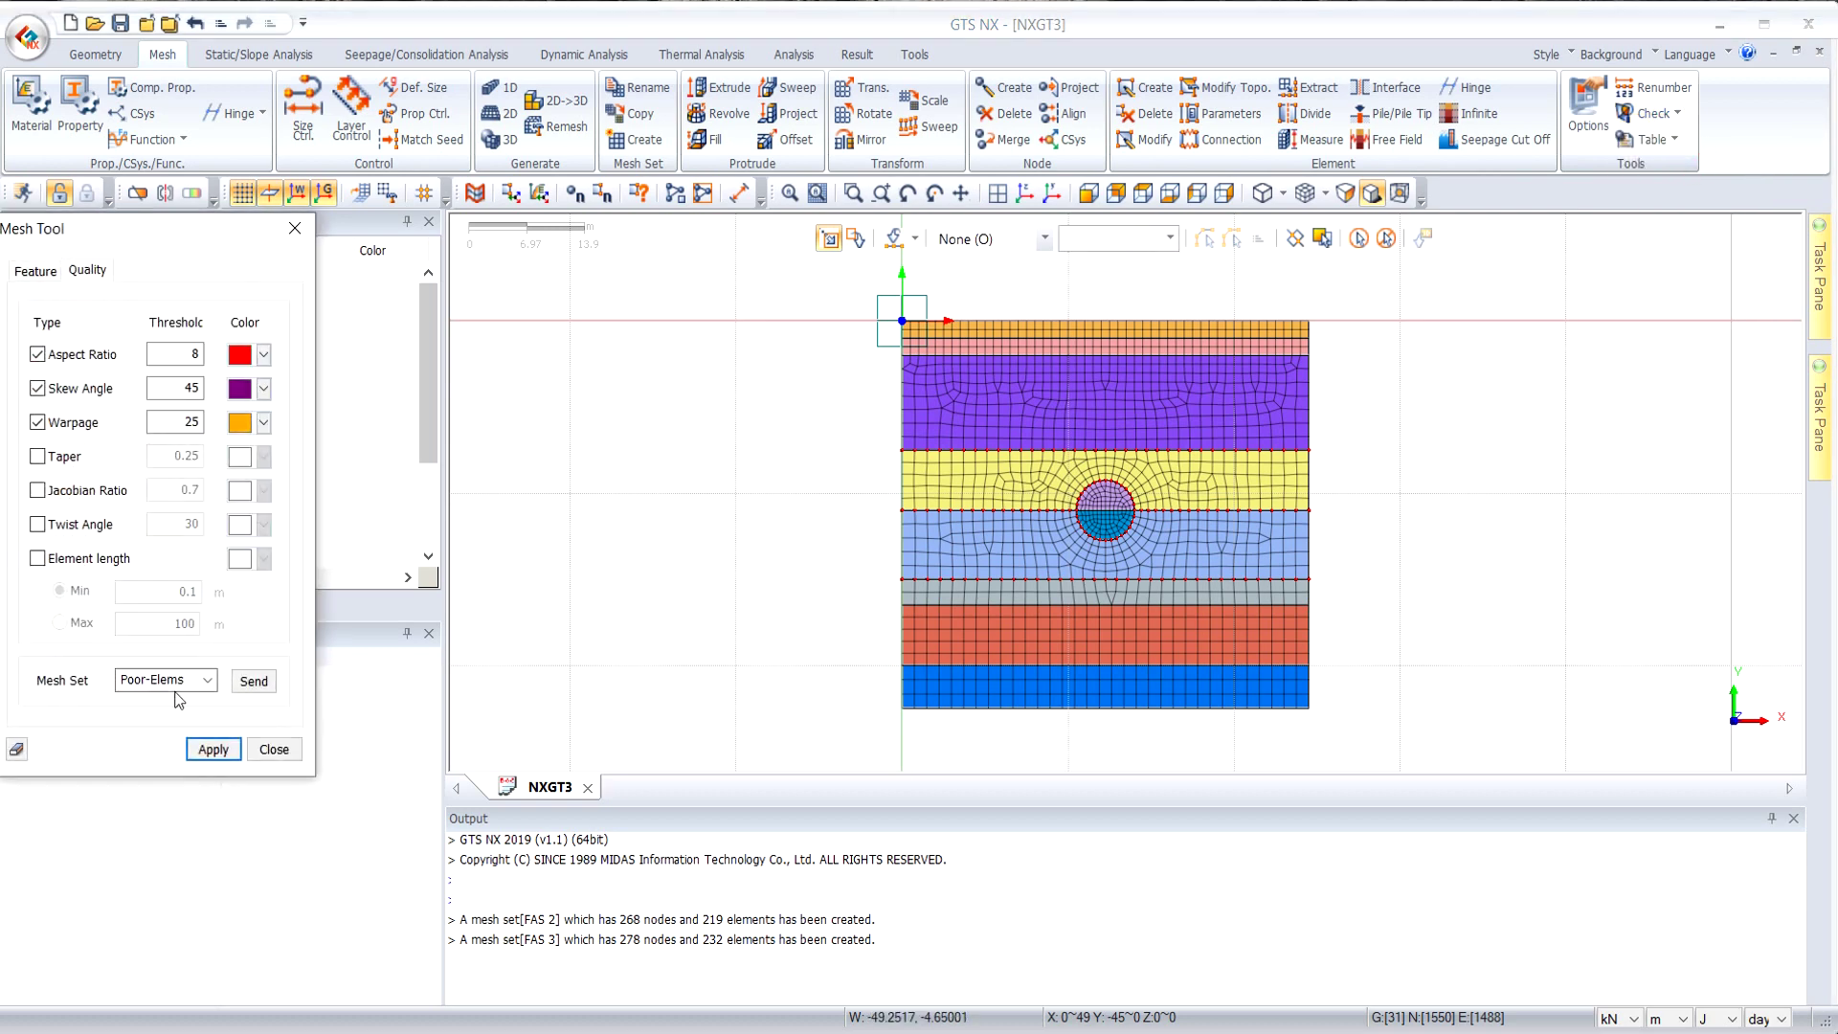
pyautogui.click(211, 751)
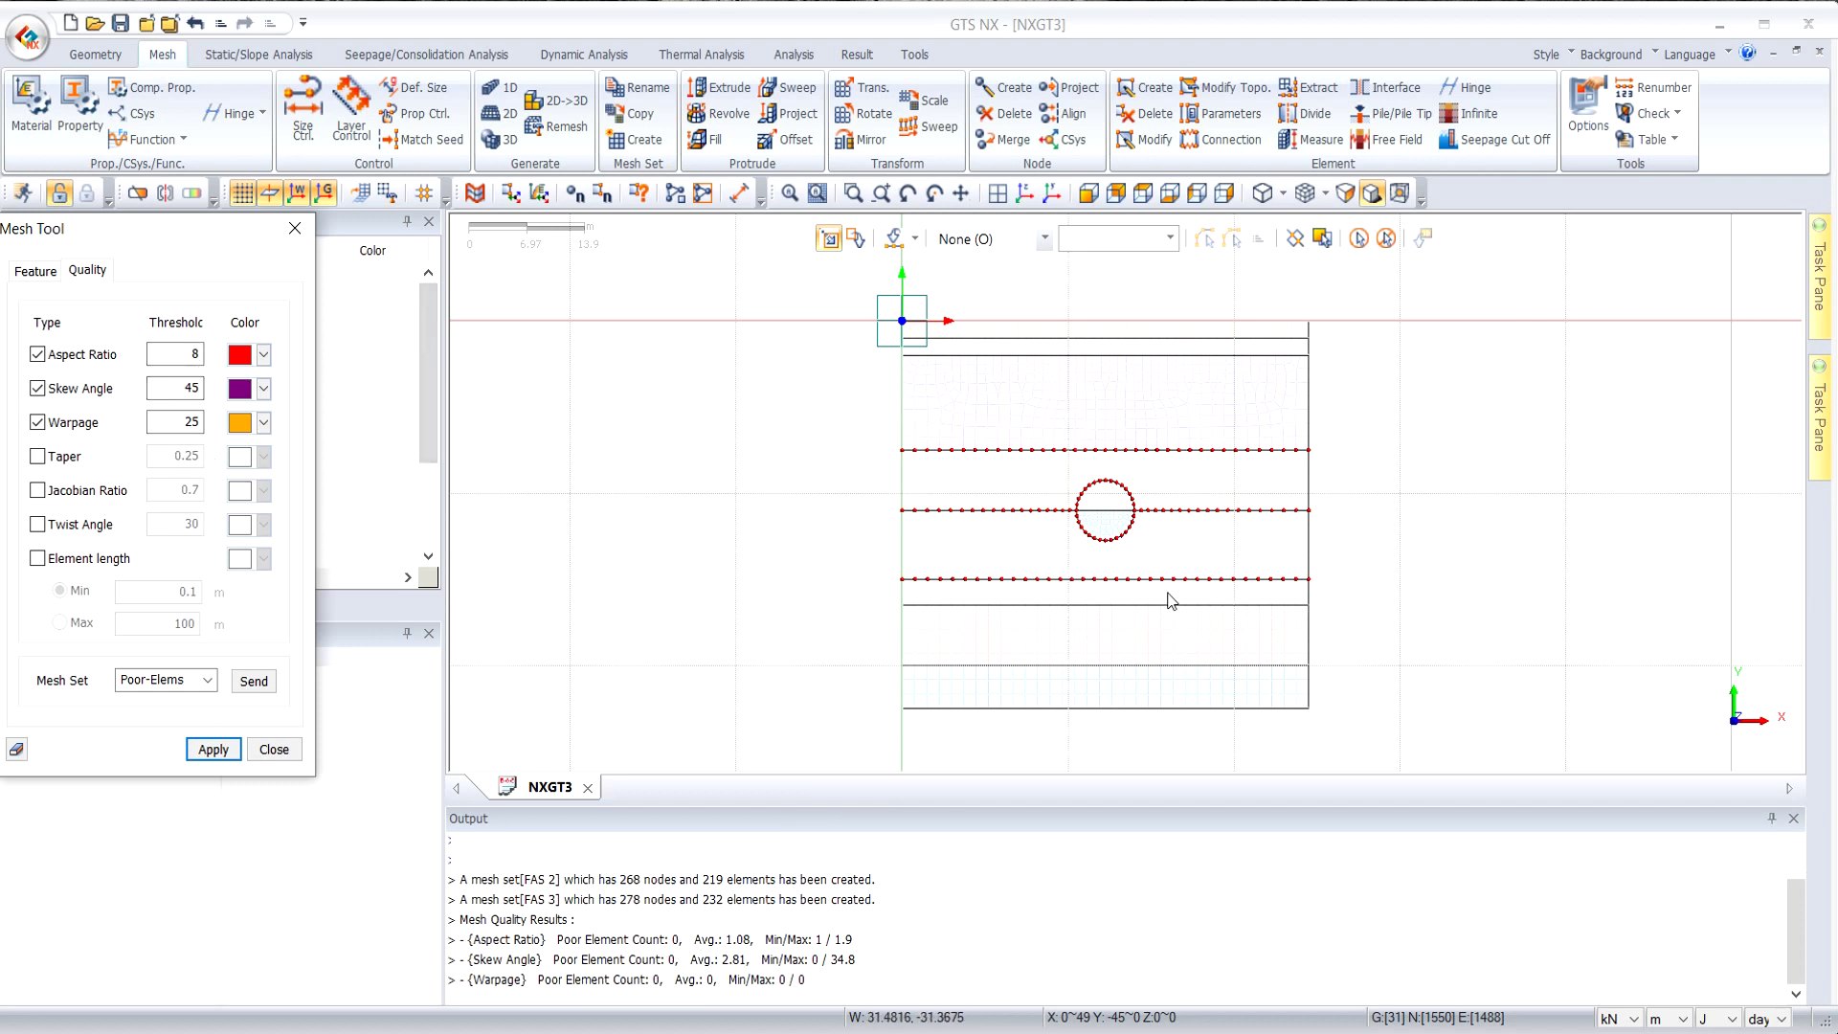
pyautogui.click(294, 230)
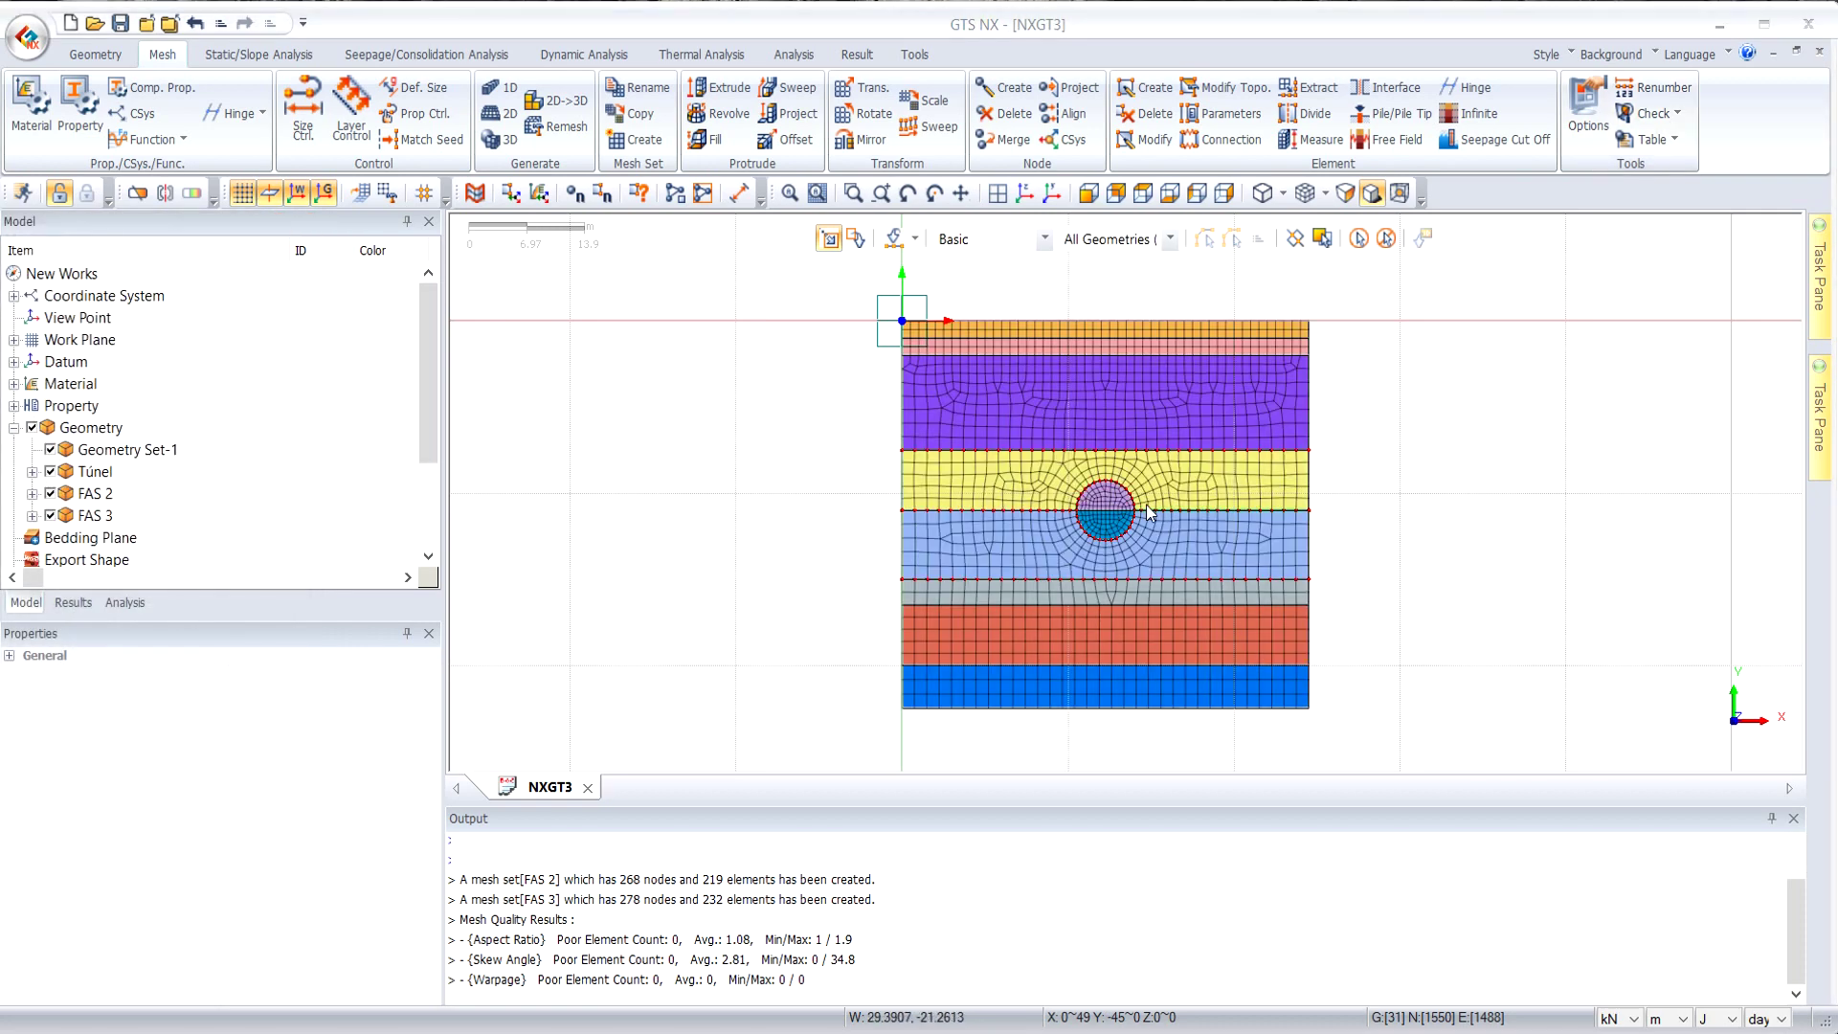
# Extract edge elements from the tunnel's upper and lower arcs with property 5: Concreto into the mesh set Revestimiento.
pyautogui.scroll(4, 1161, 517)
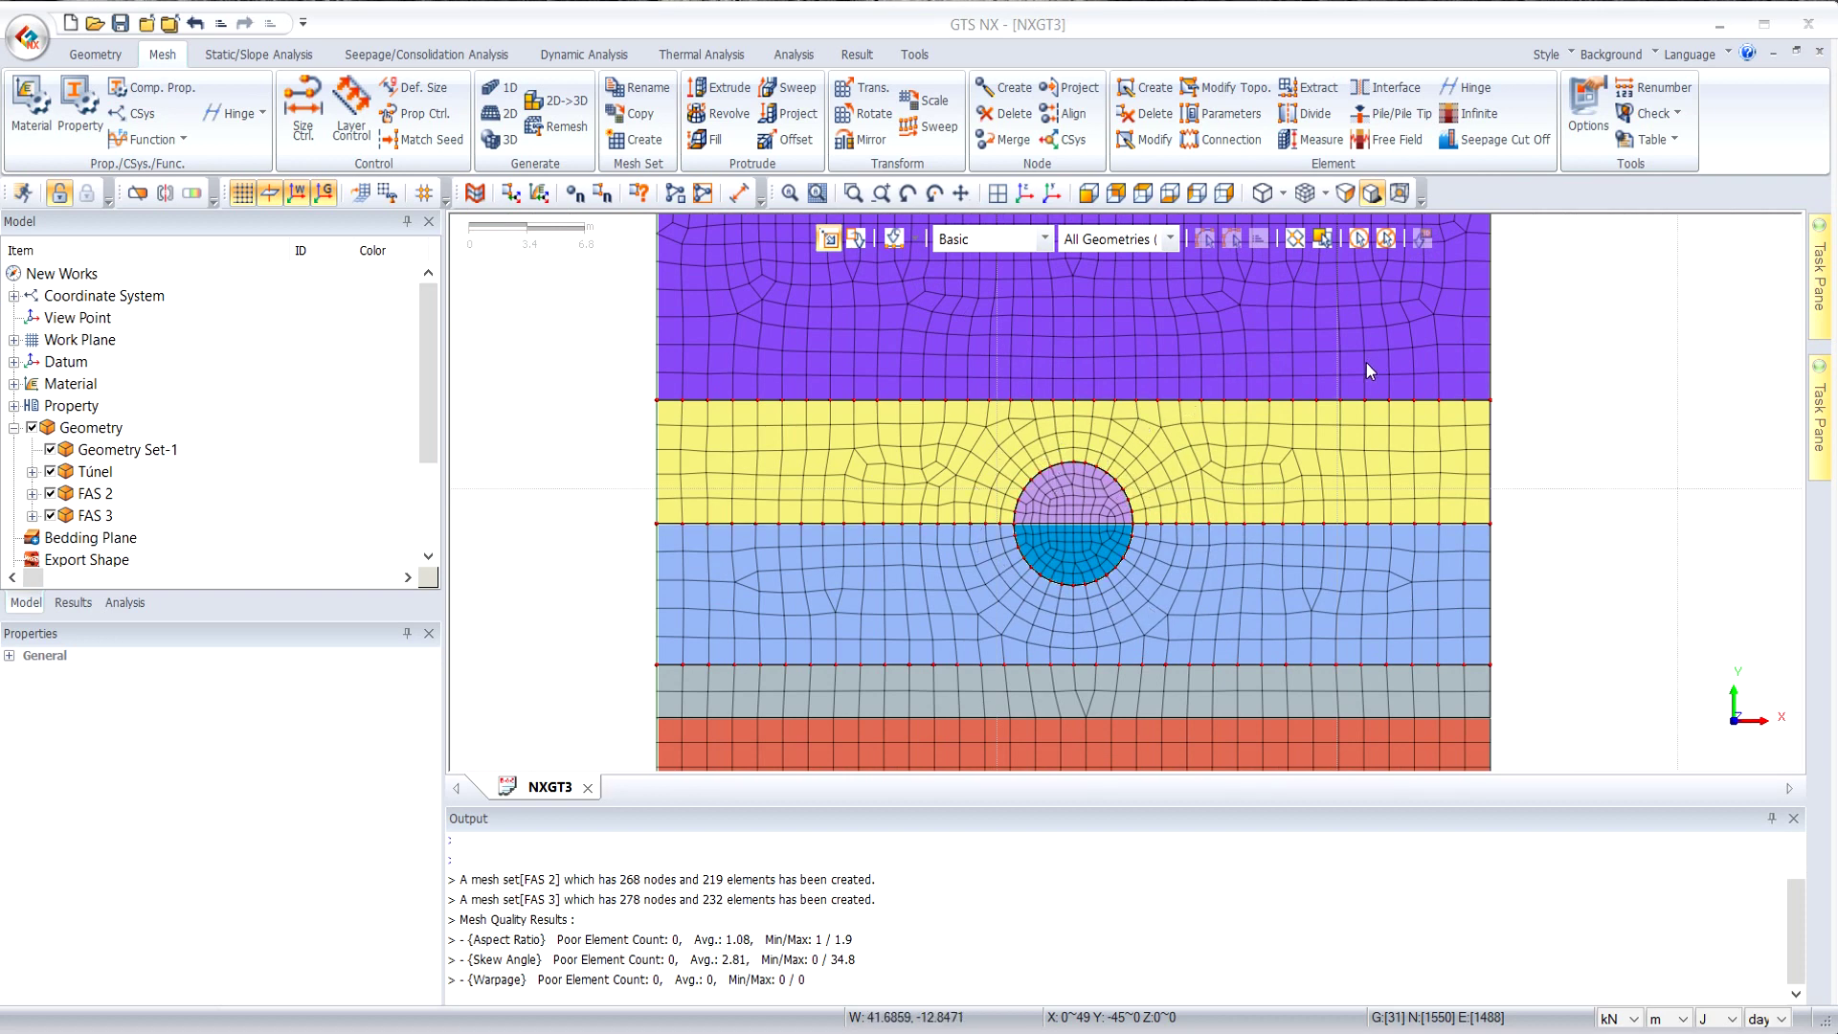
pyautogui.scroll(1, 1340, 354)
pyautogui.click(1318, 88)
pyautogui.click(1304, 190)
pyautogui.moveTo(187, 250); pyautogui.dragTo(633, 298)
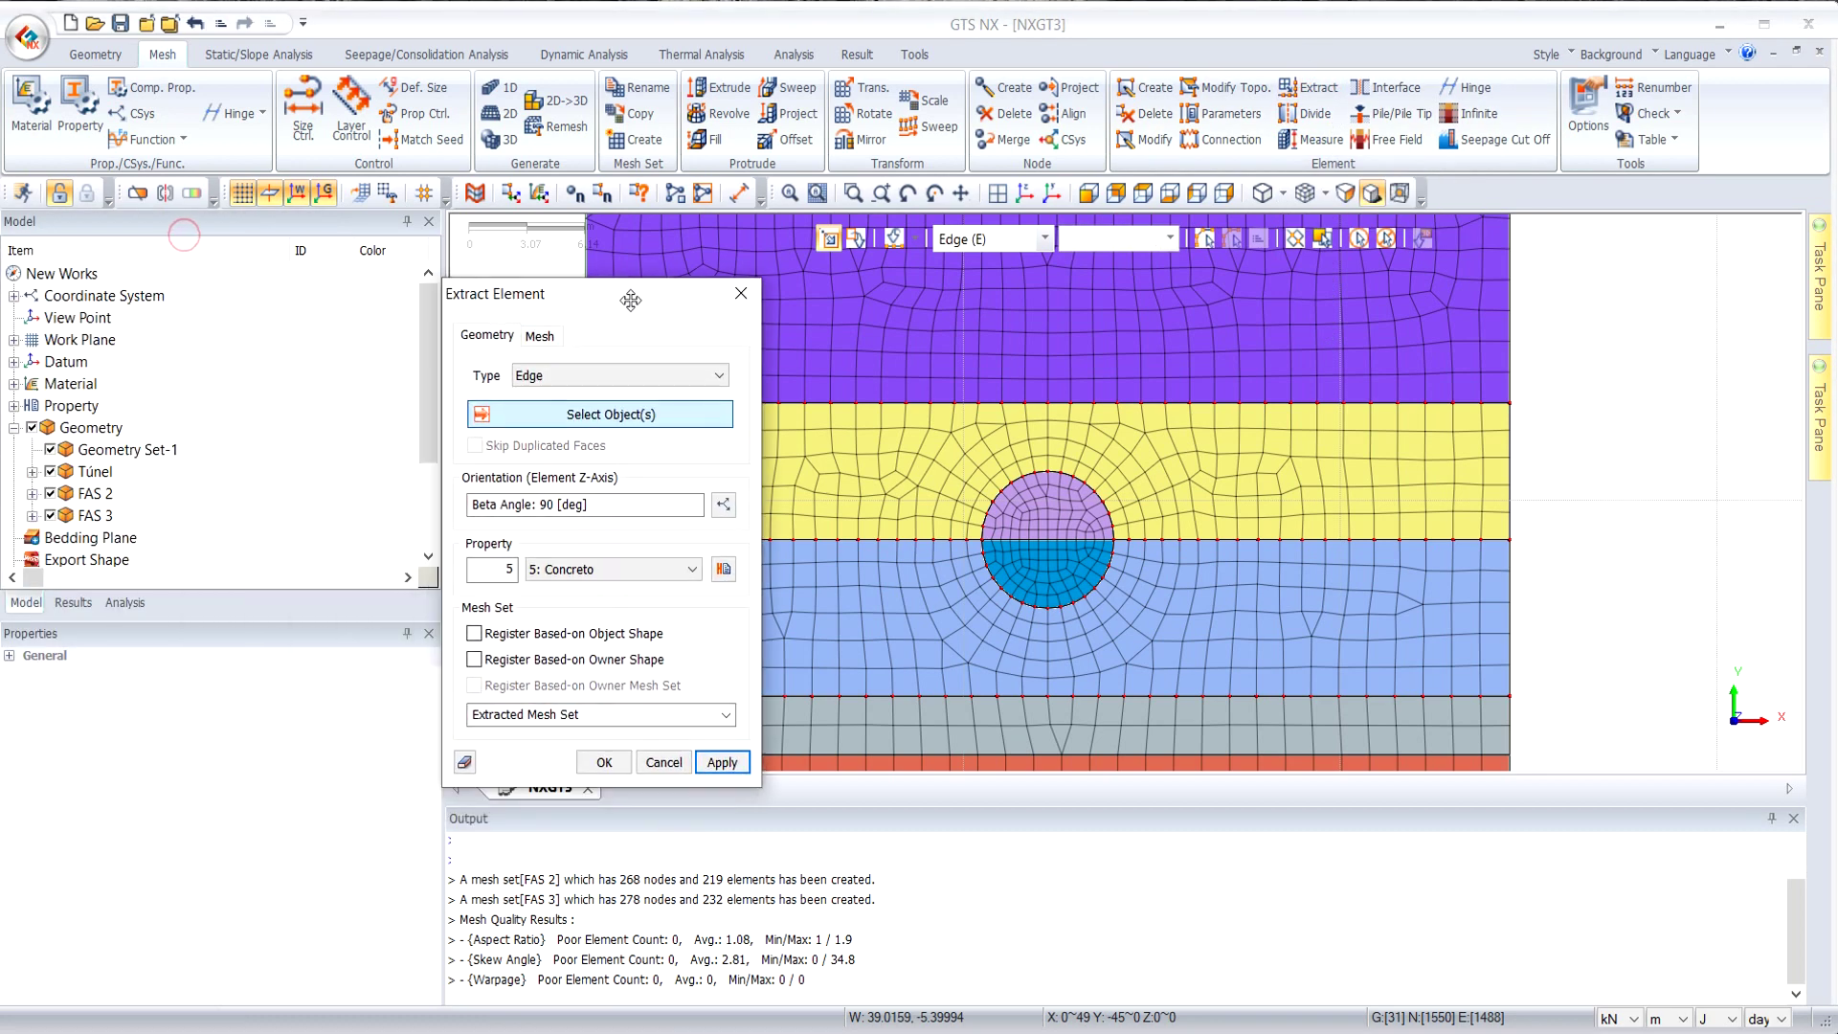
pyautogui.click(1091, 488)
pyautogui.click(1093, 599)
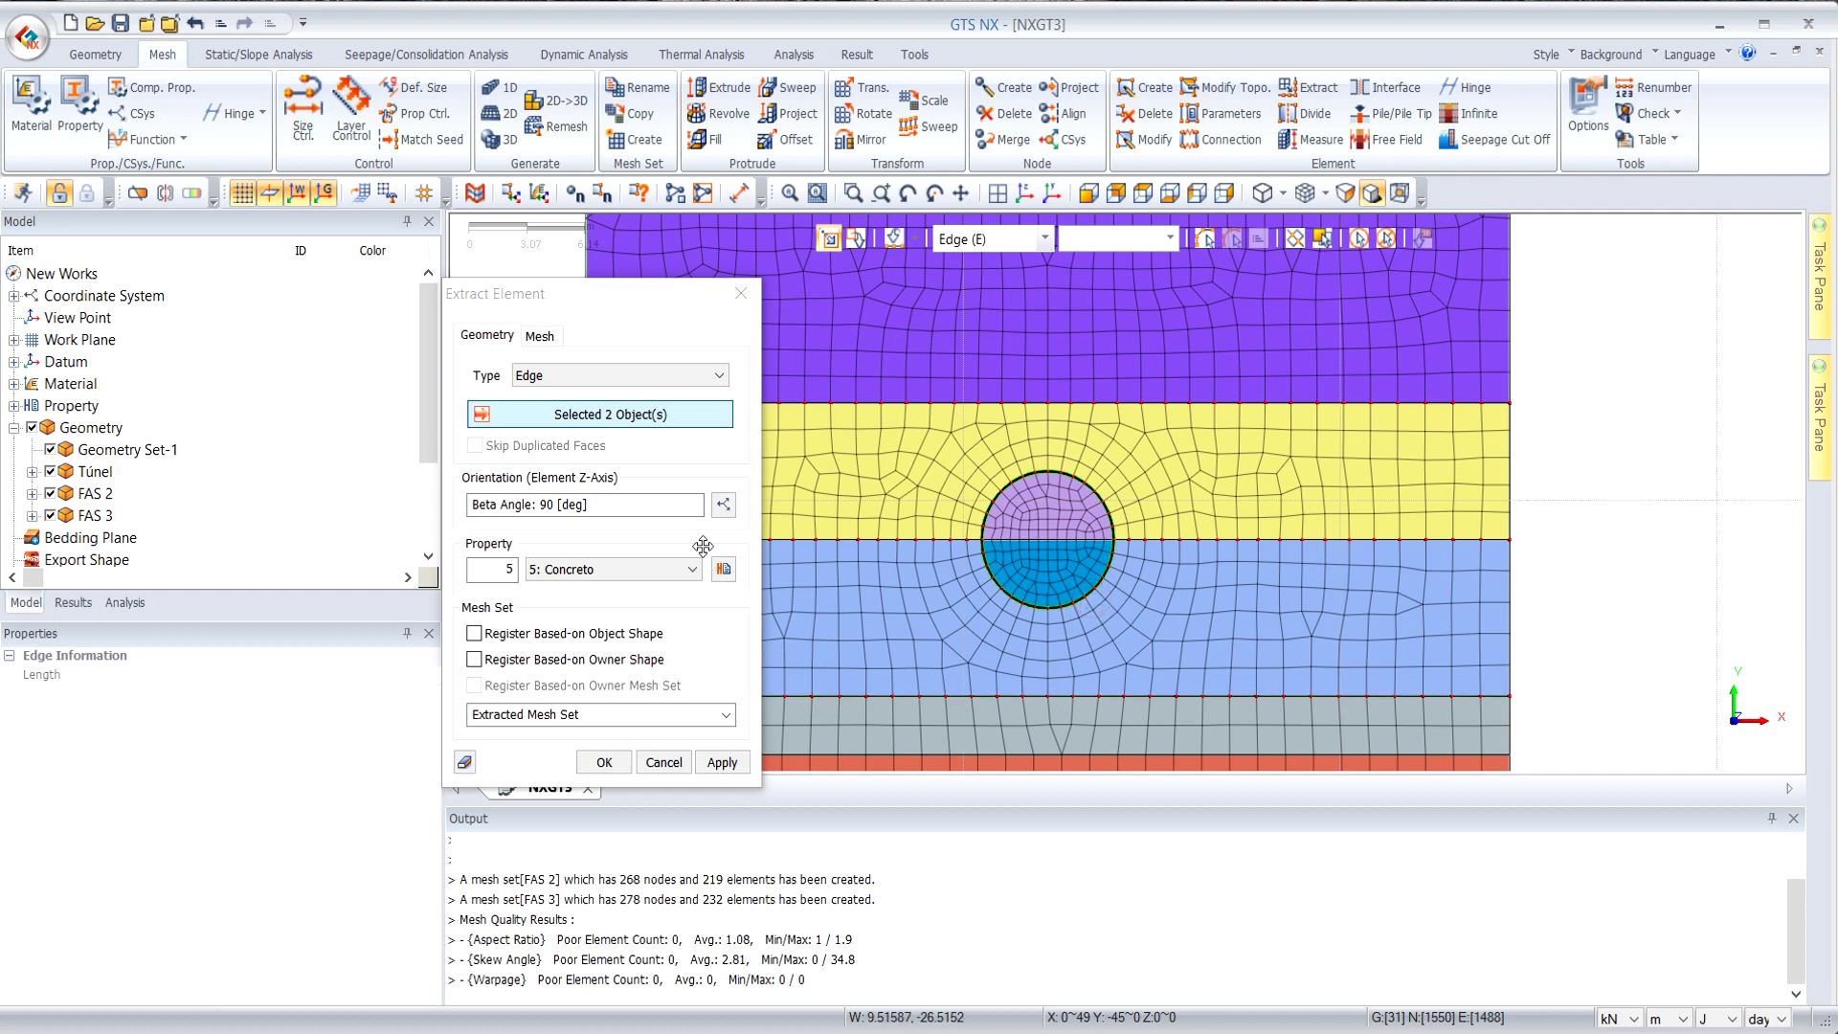
pyautogui.click(601, 714)
pyautogui.write('Revestimiento')
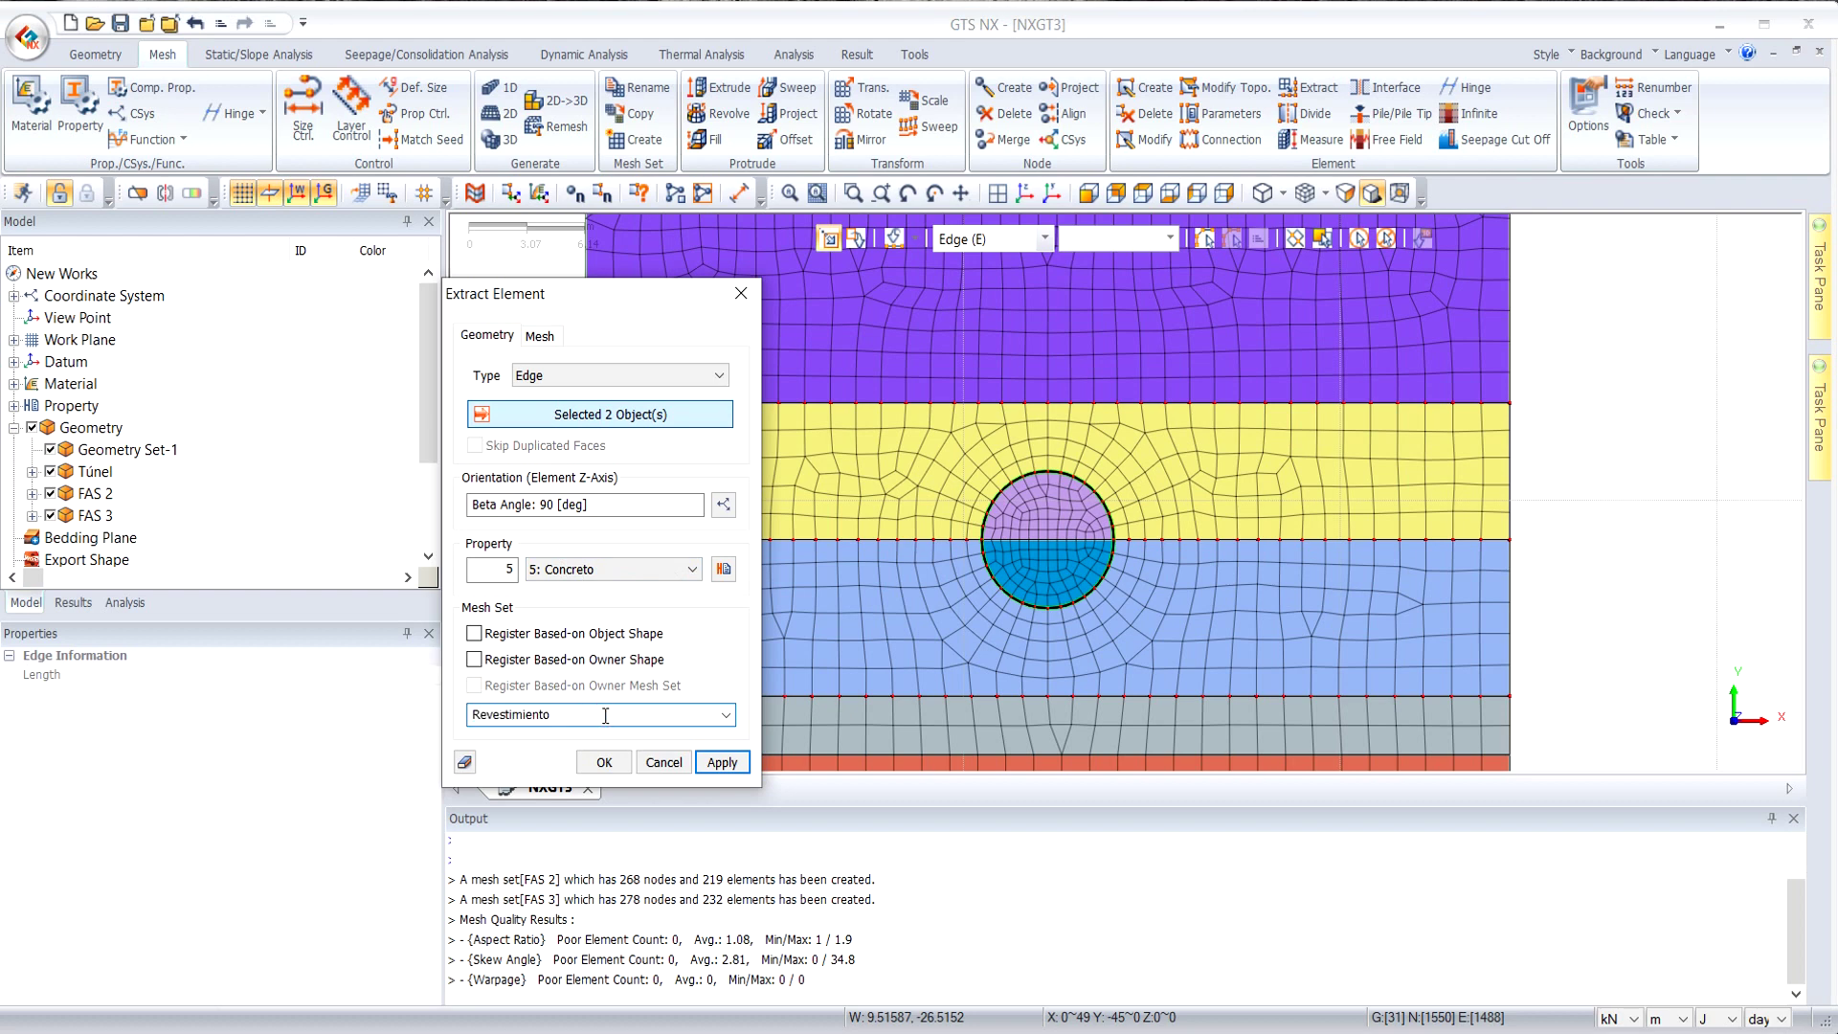
pyautogui.click(604, 762)
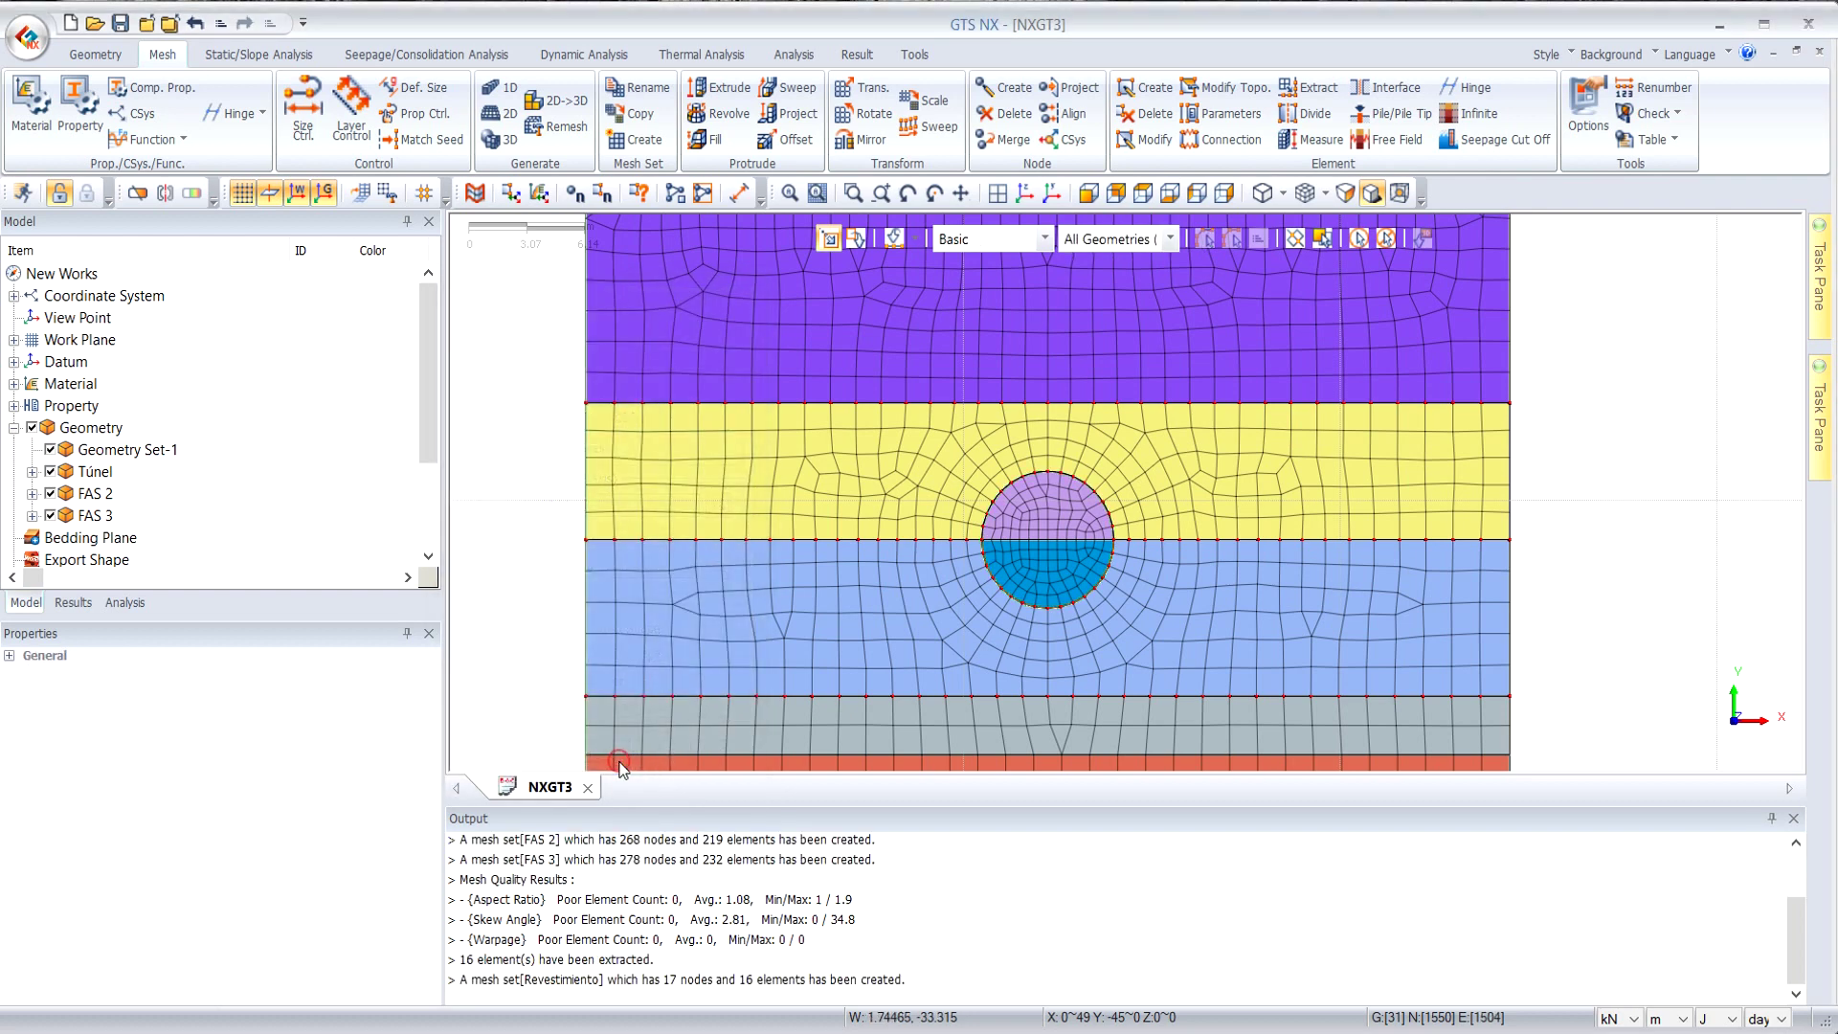
# Generate a 1D mesh on the tunnel's upper arc with size 1, property 5: Concreto and mesh set Revestimiento 1.
pyautogui.scroll(3, 1133, 521)
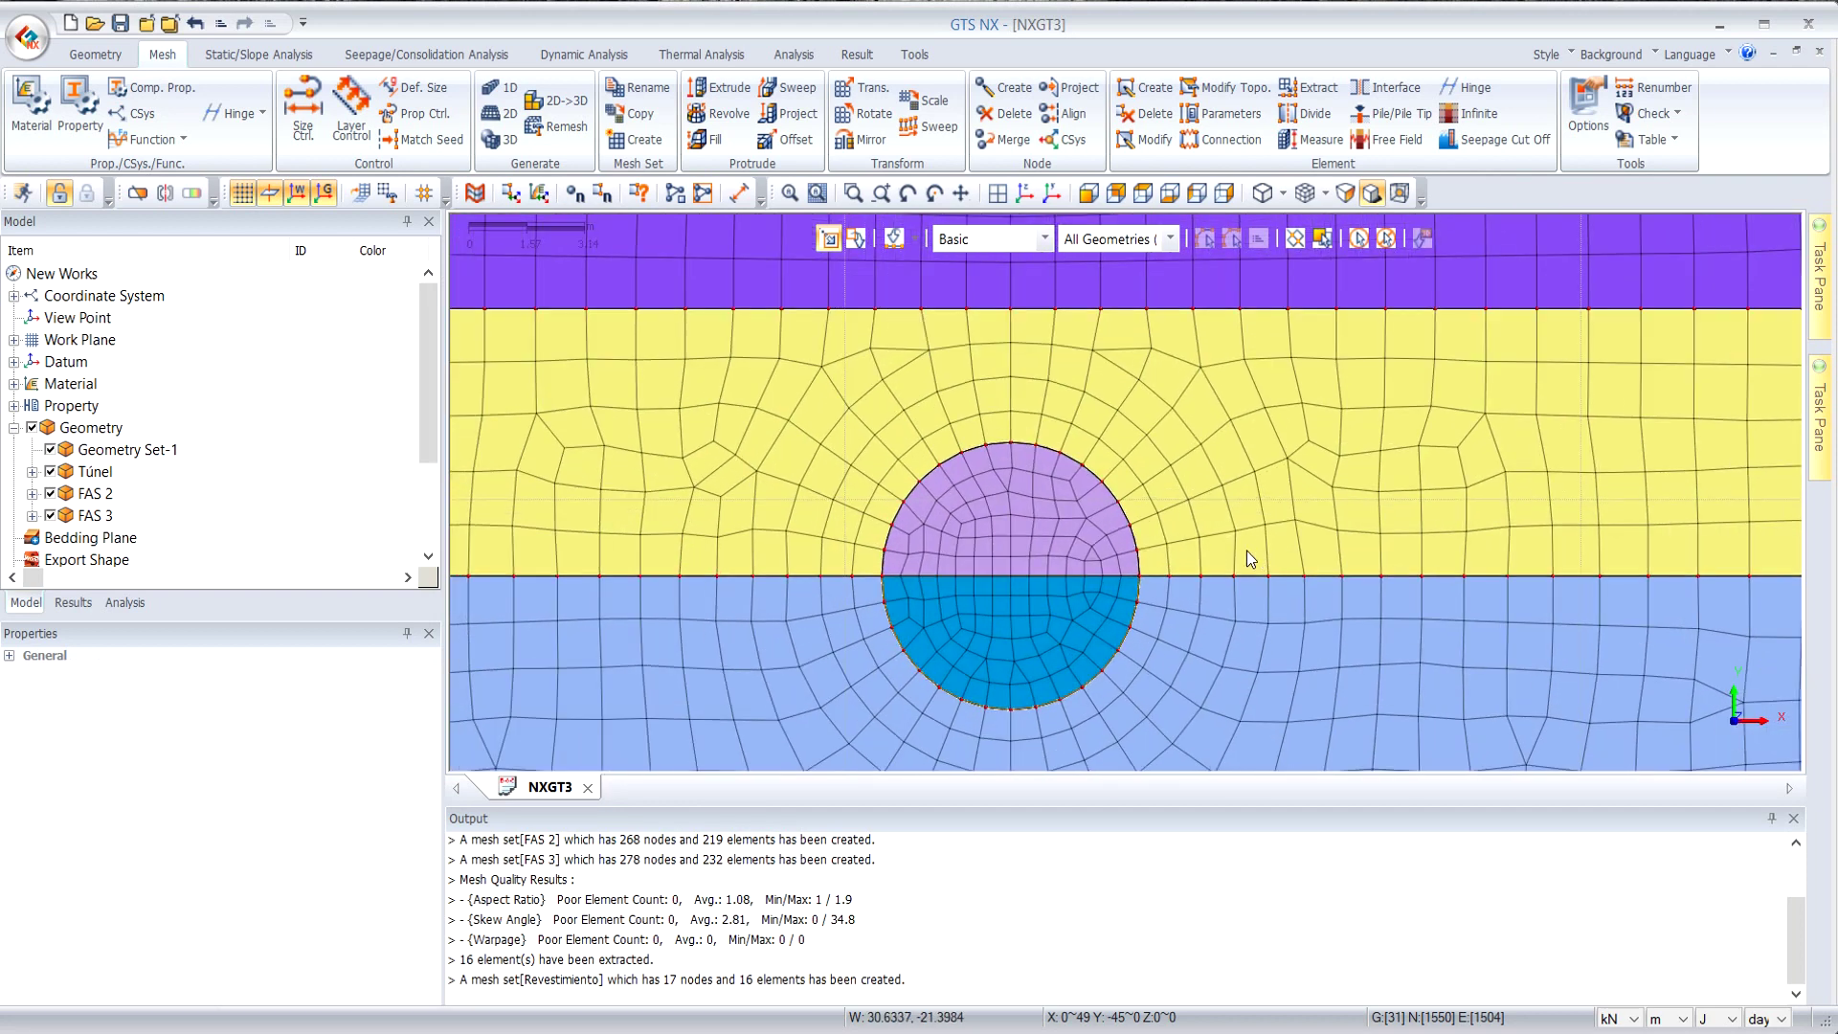
pyautogui.click(508, 92)
pyautogui.moveTo(212, 251); pyautogui.dragTo(538, 290)
pyautogui.click(916, 495)
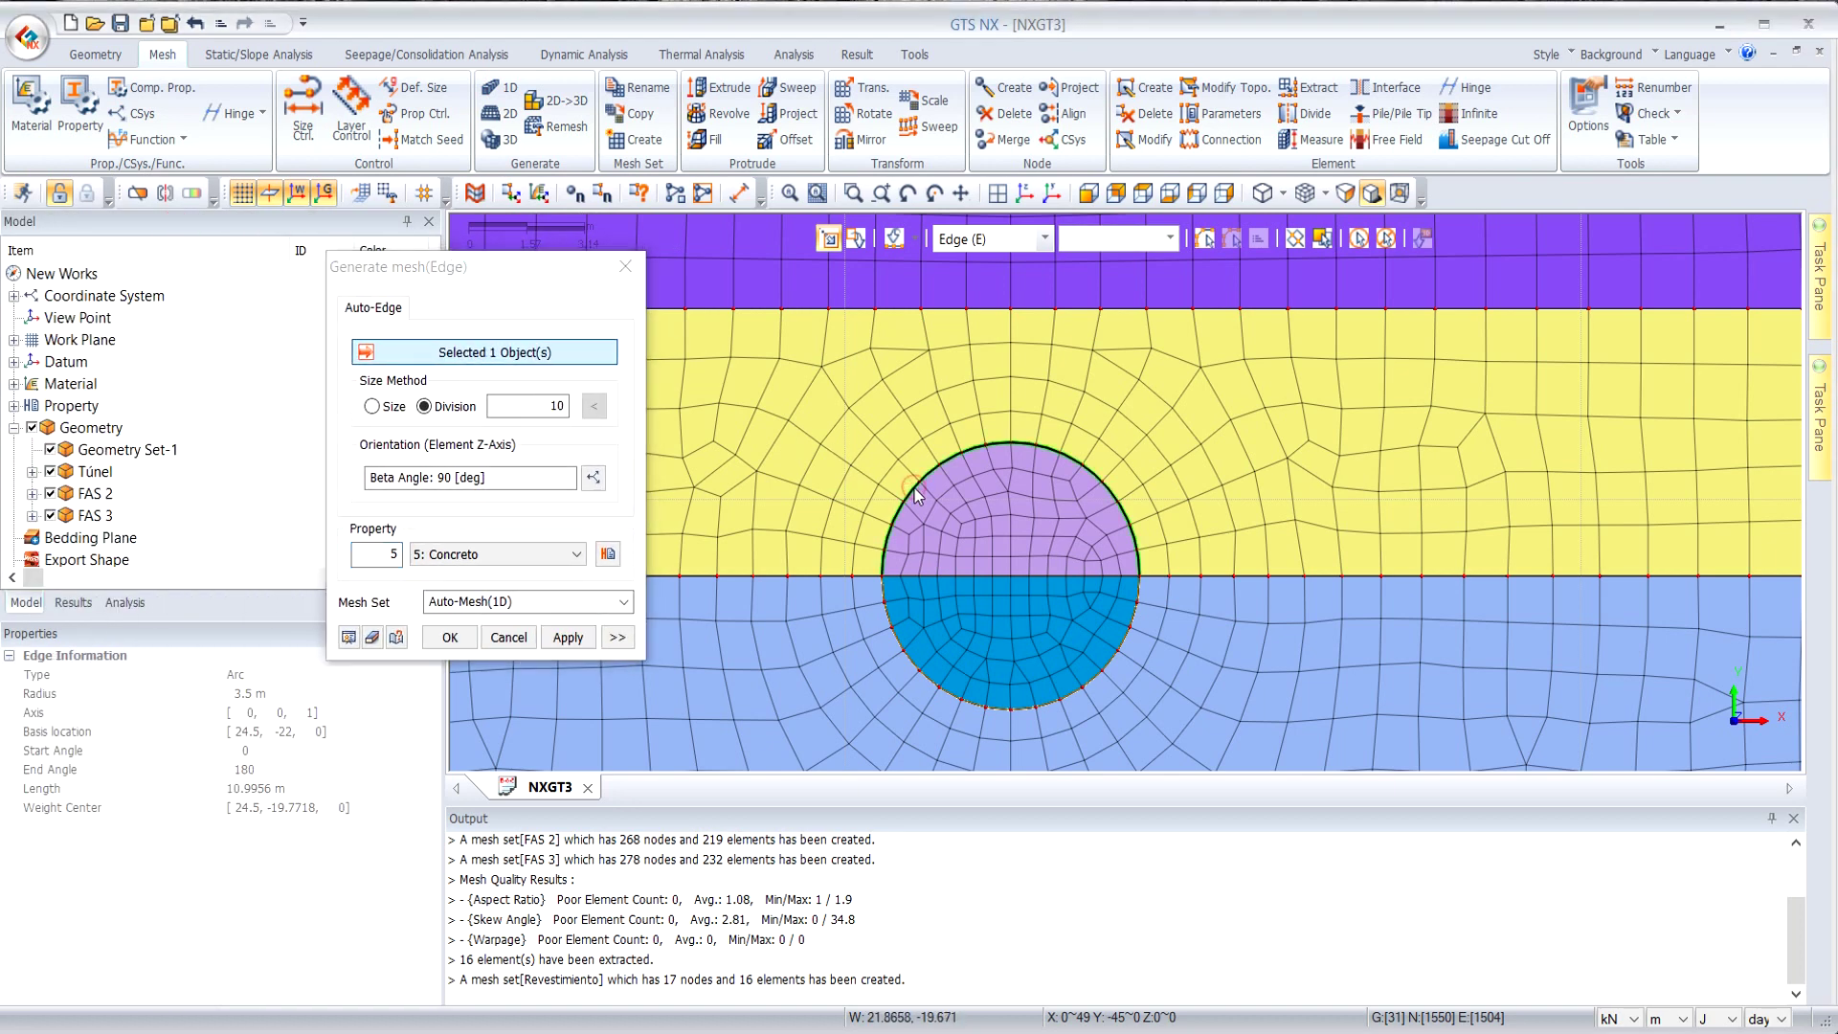
pyautogui.click(371, 406)
pyautogui.doubleClick(528, 407)
pyautogui.write('1')
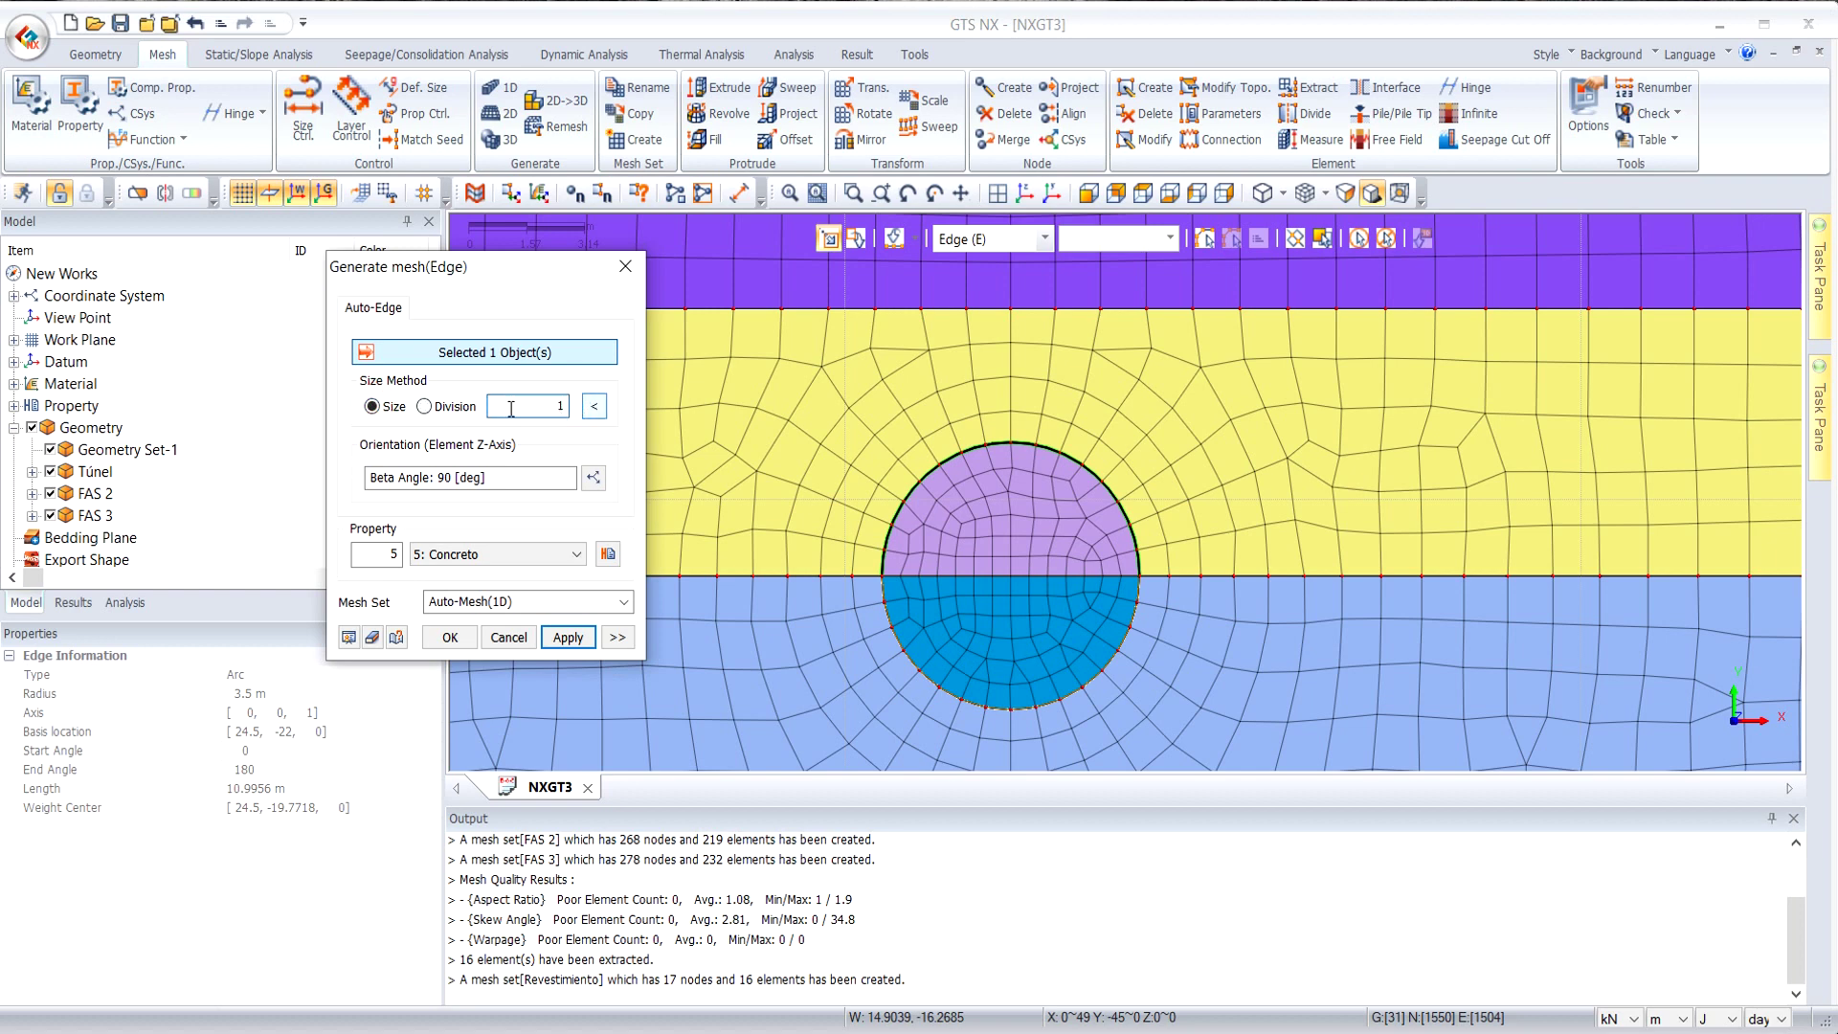
pyautogui.click(544, 600)
pyautogui.write('Revestimiento 1')
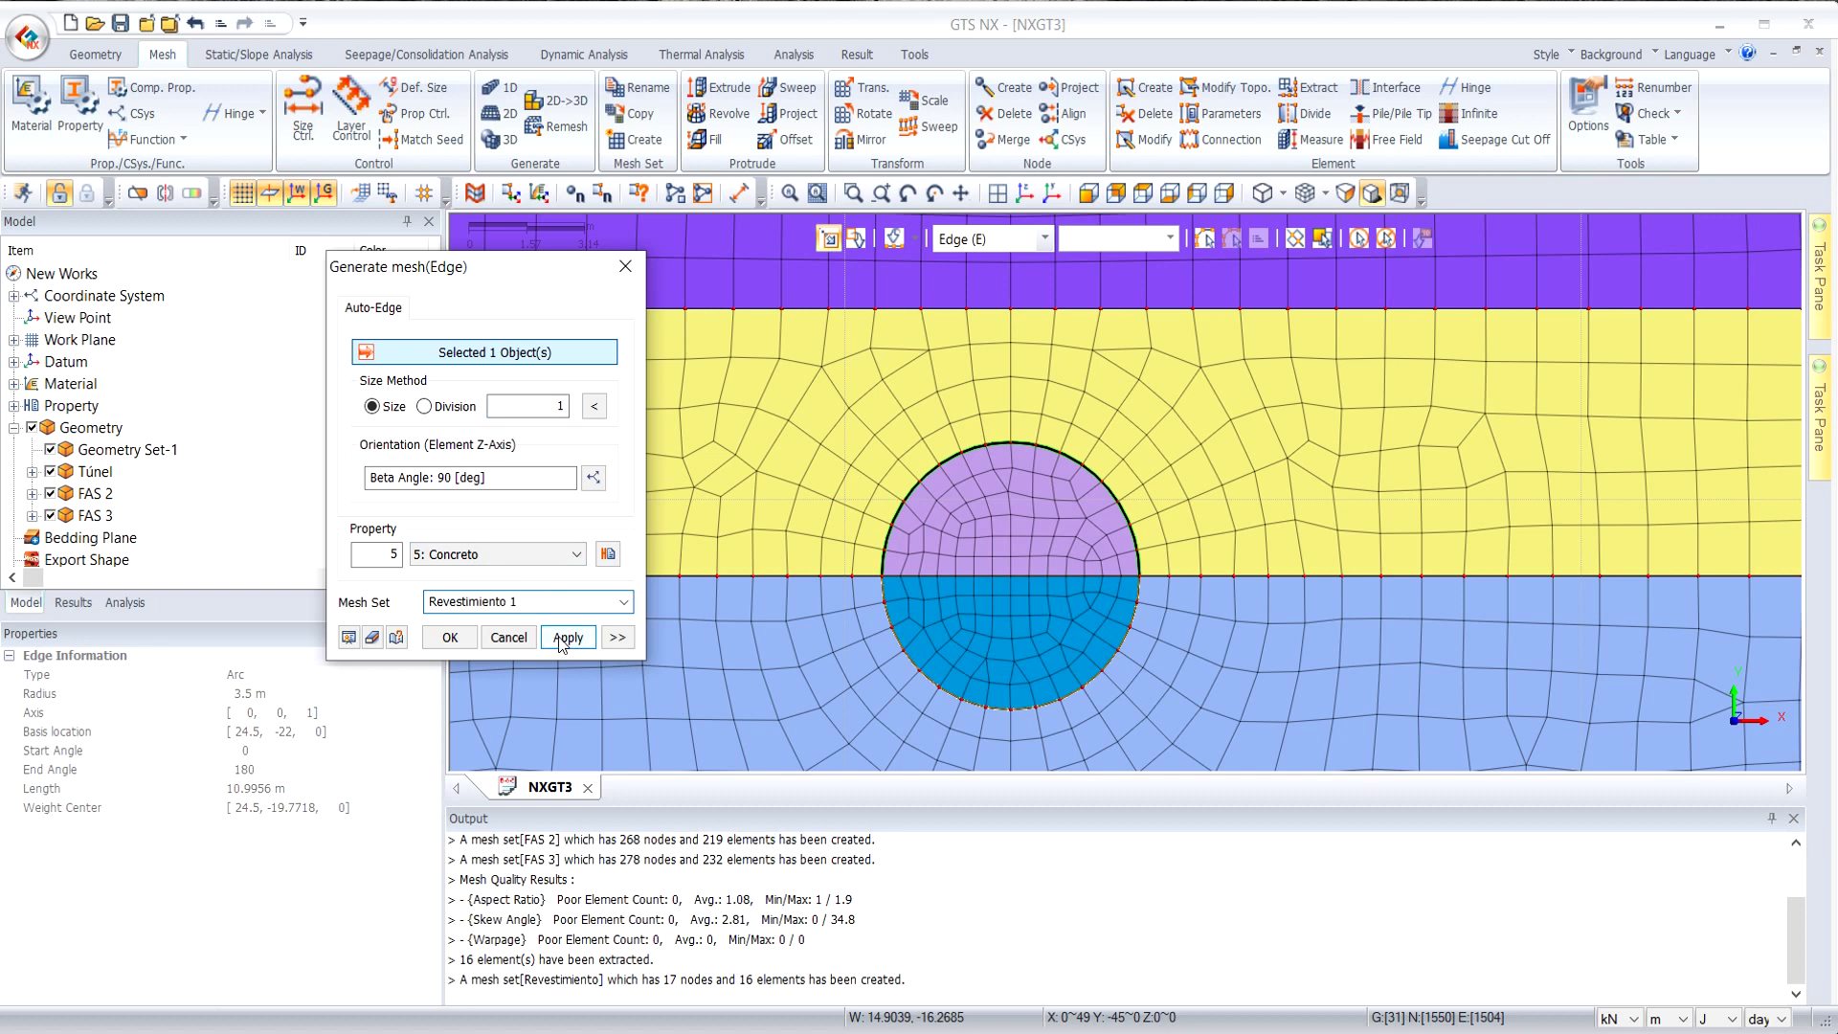
pyautogui.click(449, 637)
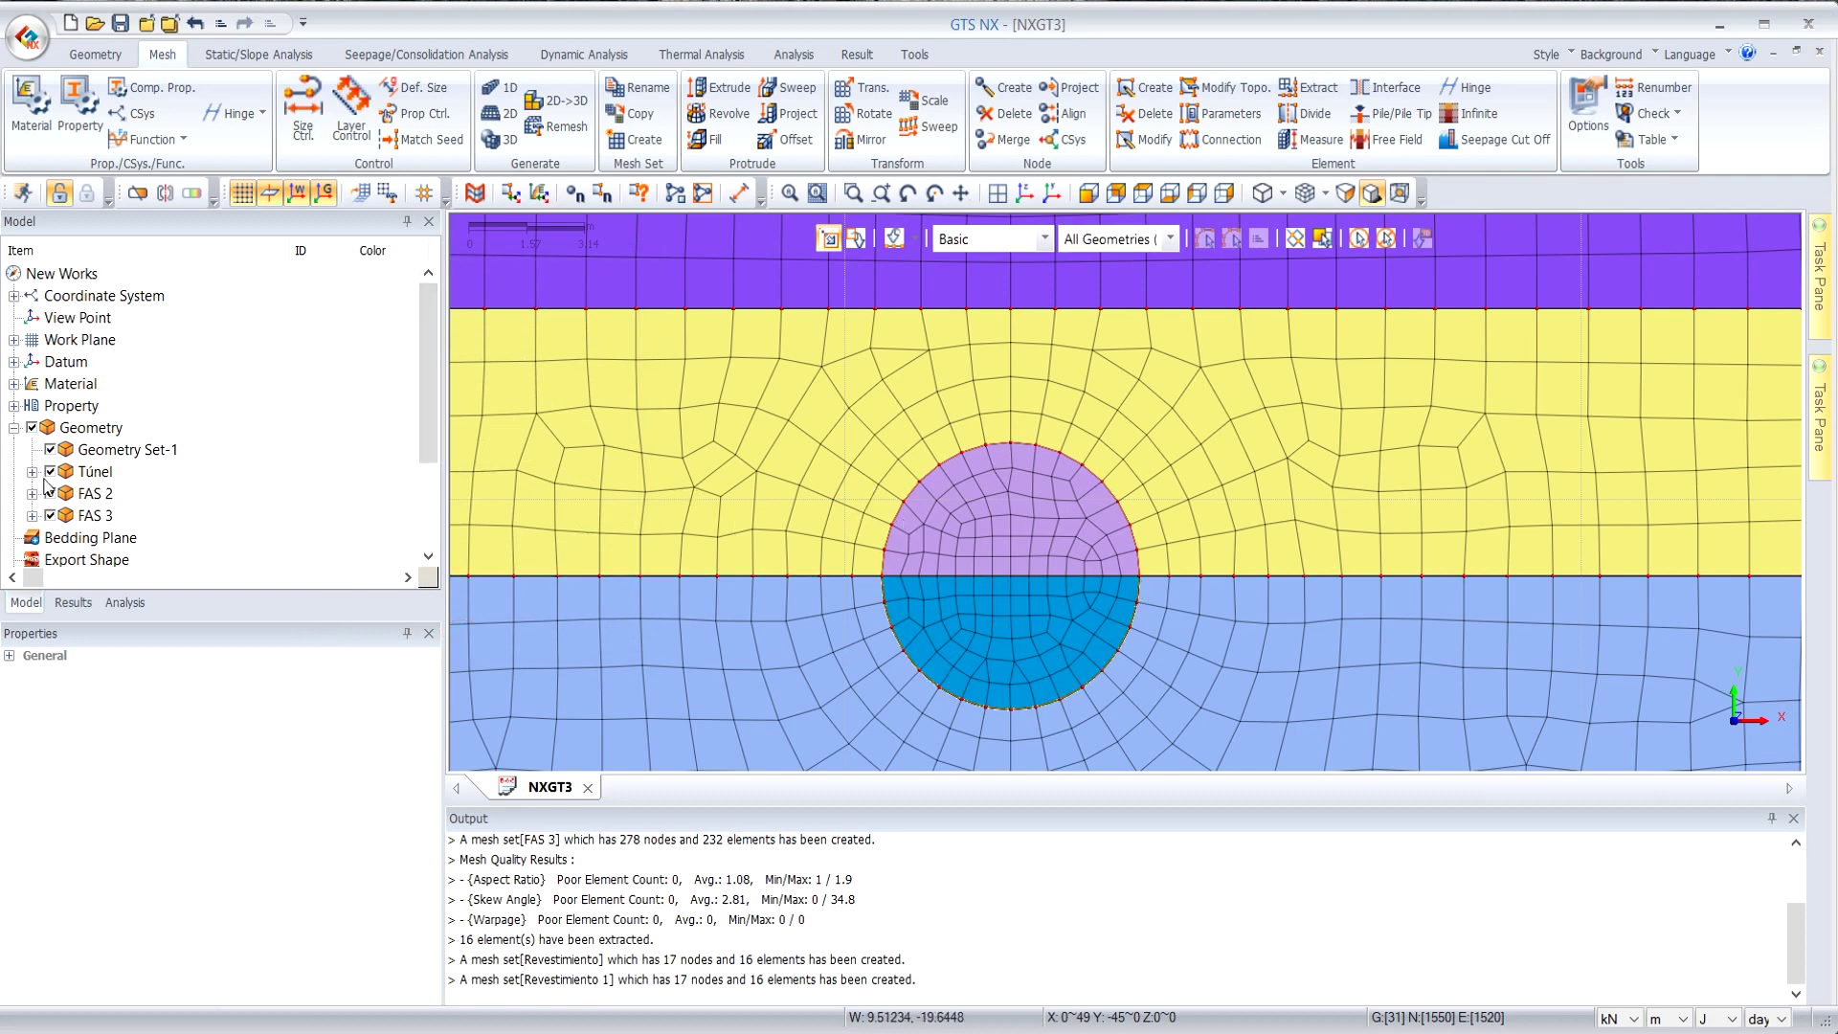
# Display the Concreto (Beam) 1D property on the tunnel lining.
pyautogui.scroll(-1, 124, 433)
pyautogui.click(15, 340)
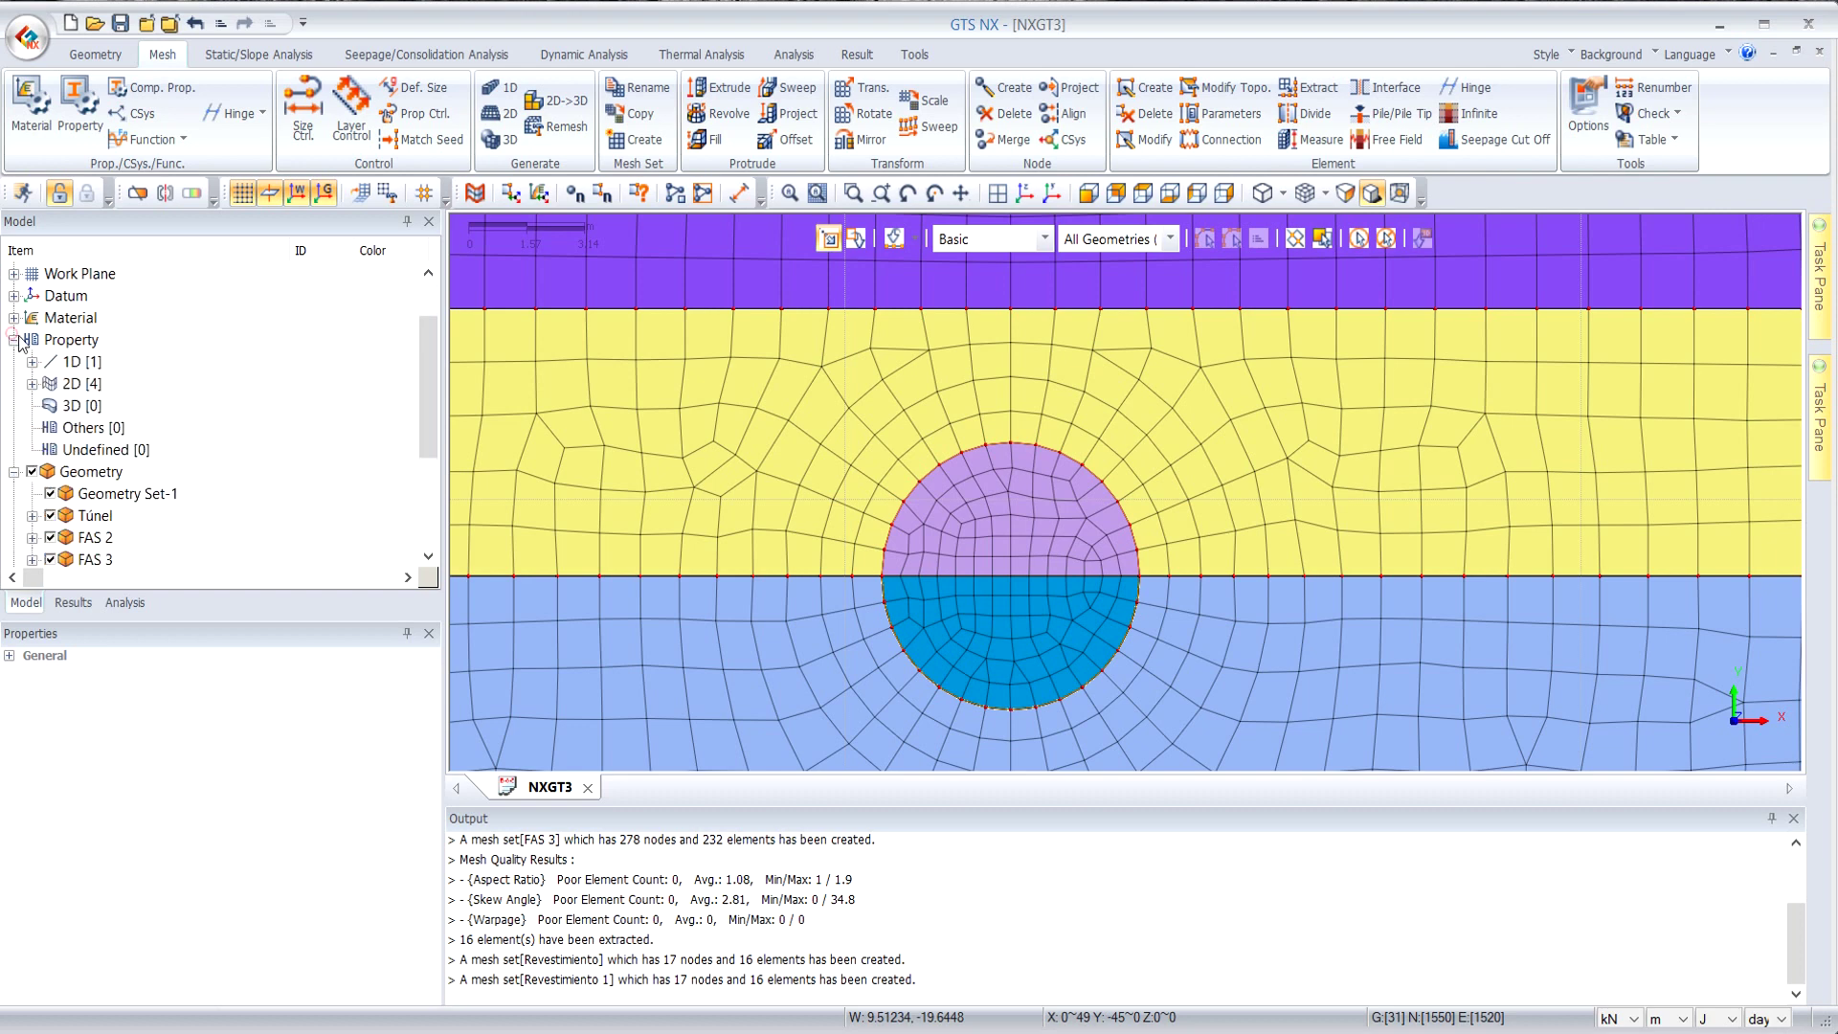
pyautogui.click(31, 361)
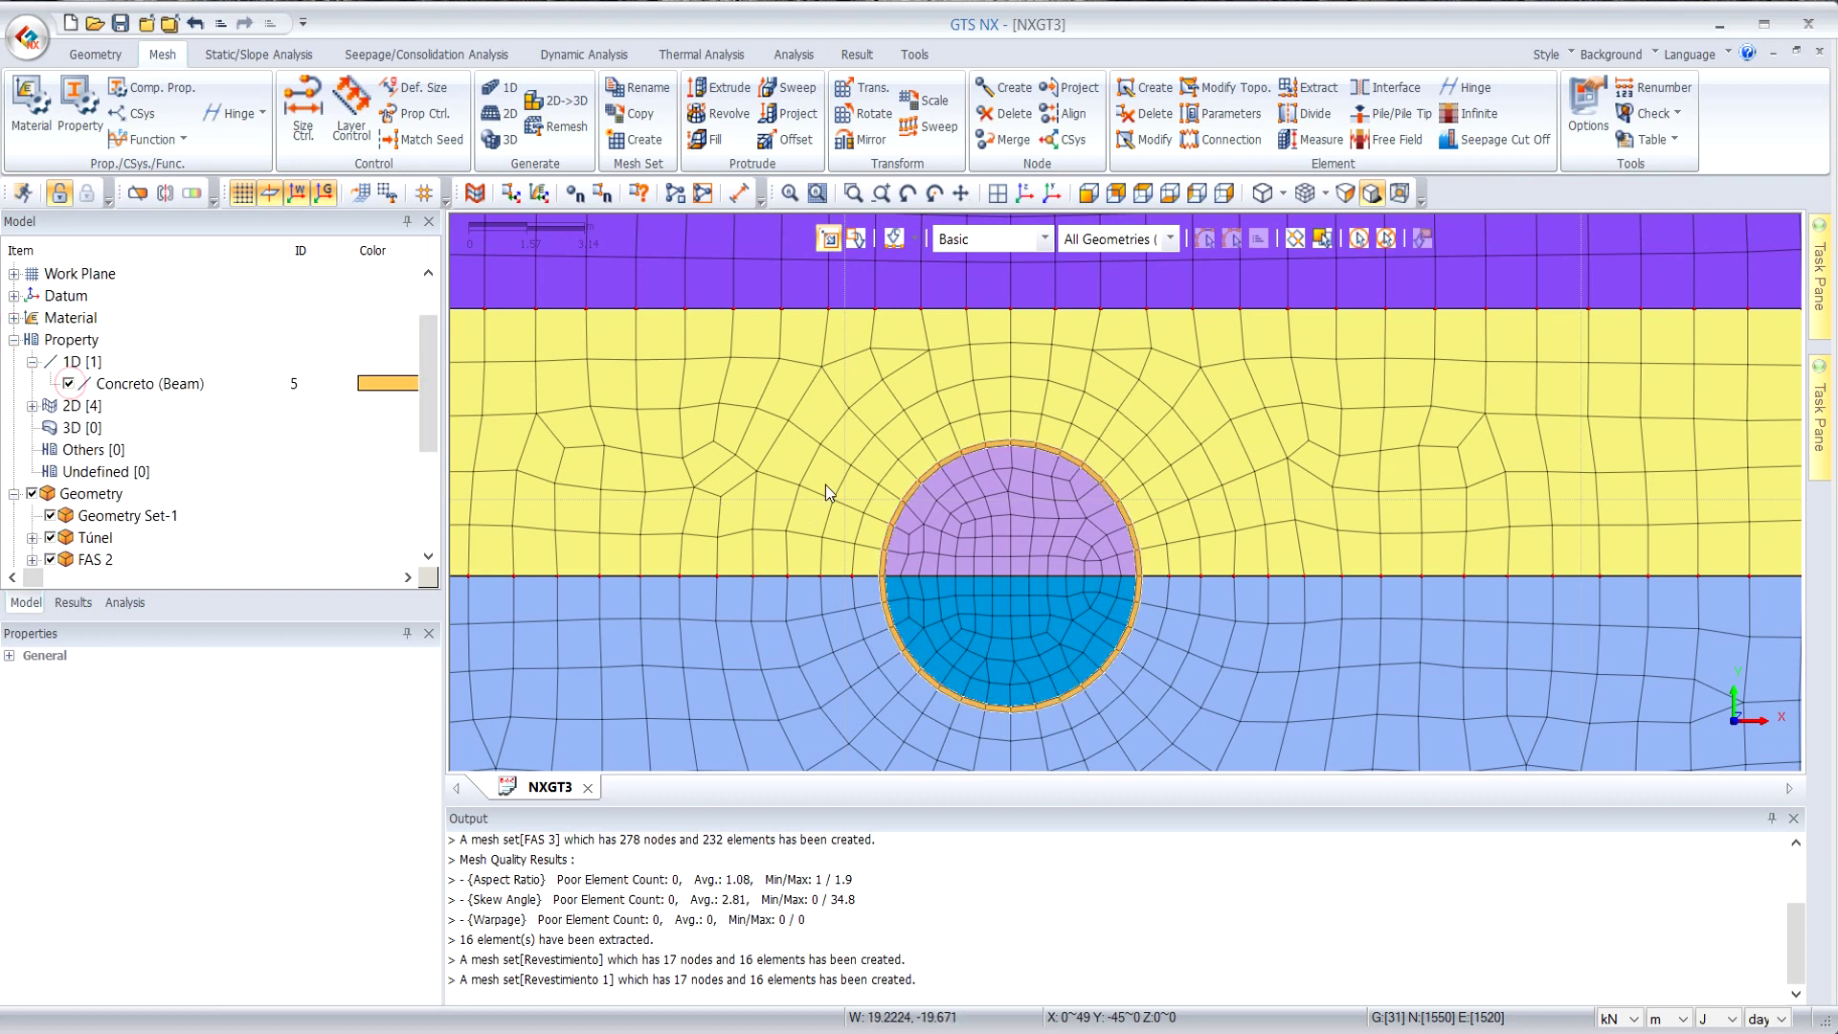
# Toggle the visibility of the mesh sets Revestimiento 1 and Revestimiento to examine which tunnel arc each one covers.
pyautogui.scroll(-3, 179, 421)
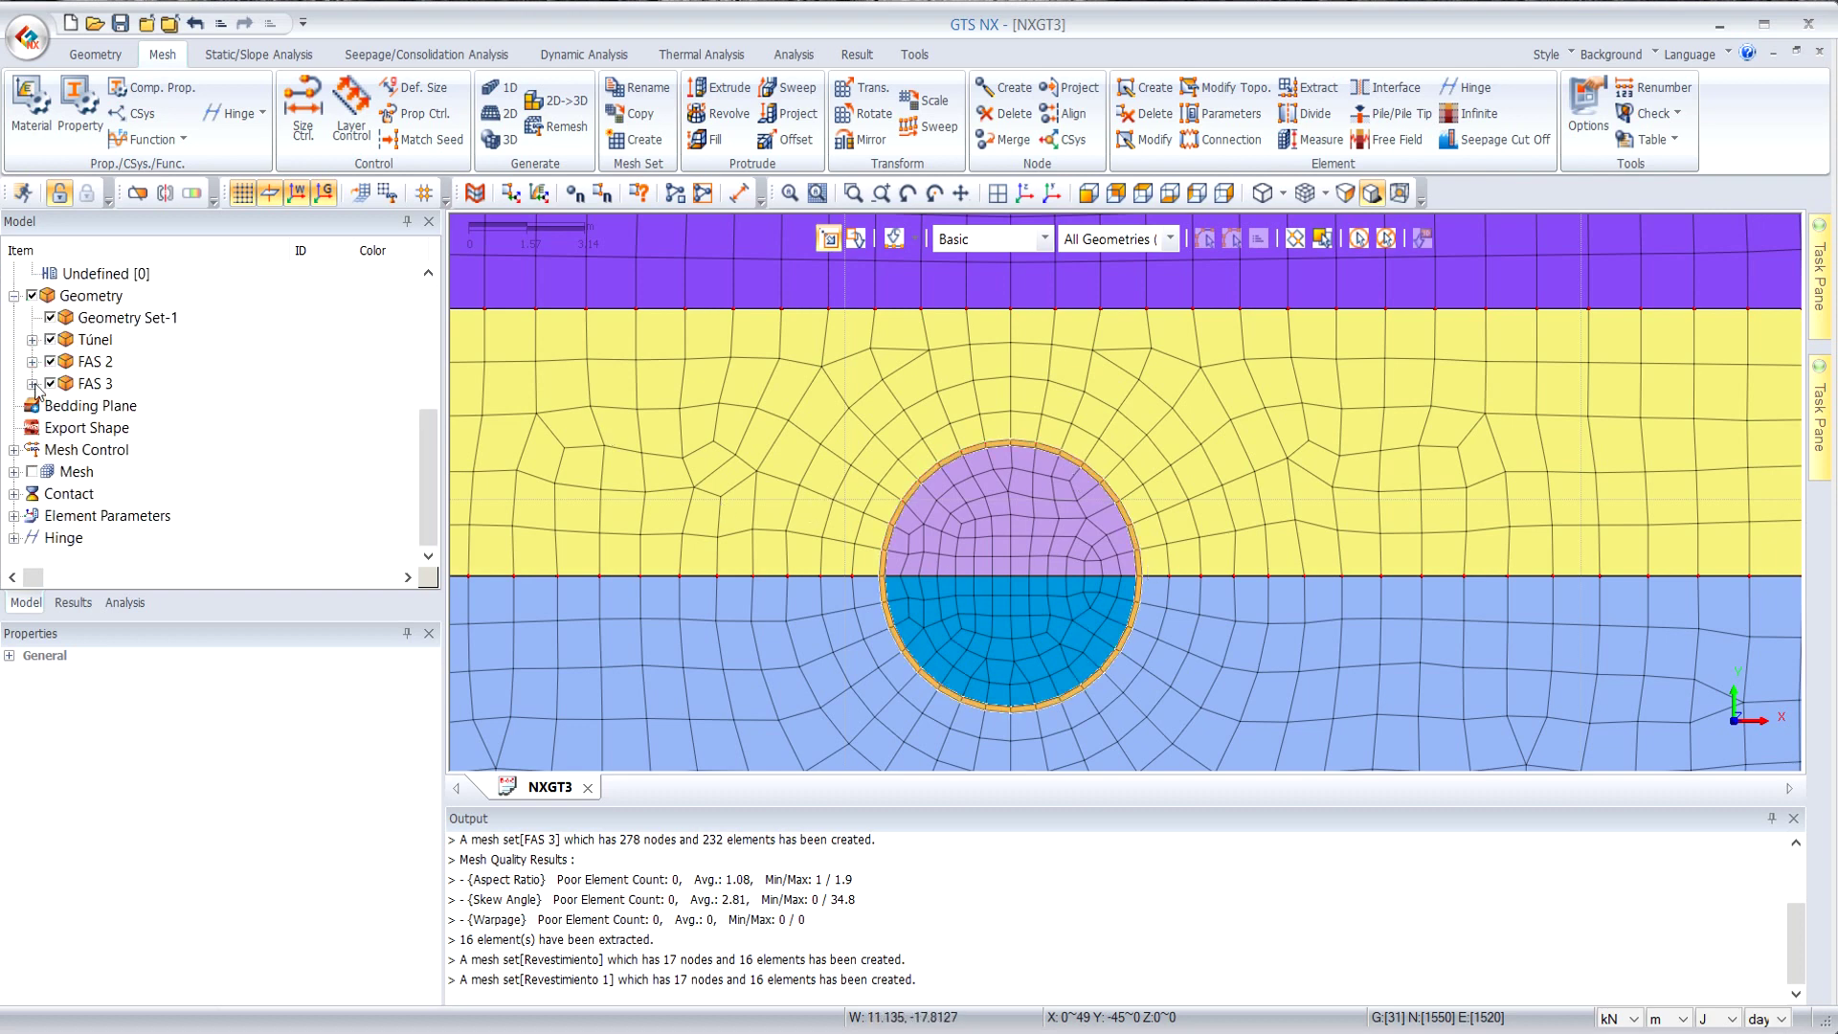
pyautogui.click(14, 471)
pyautogui.scroll(-2, 29, 479)
pyautogui.click(49, 471)
pyautogui.click(50, 471)
pyautogui.click(50, 471)
pyautogui.click(50, 471)
pyautogui.click(50, 450)
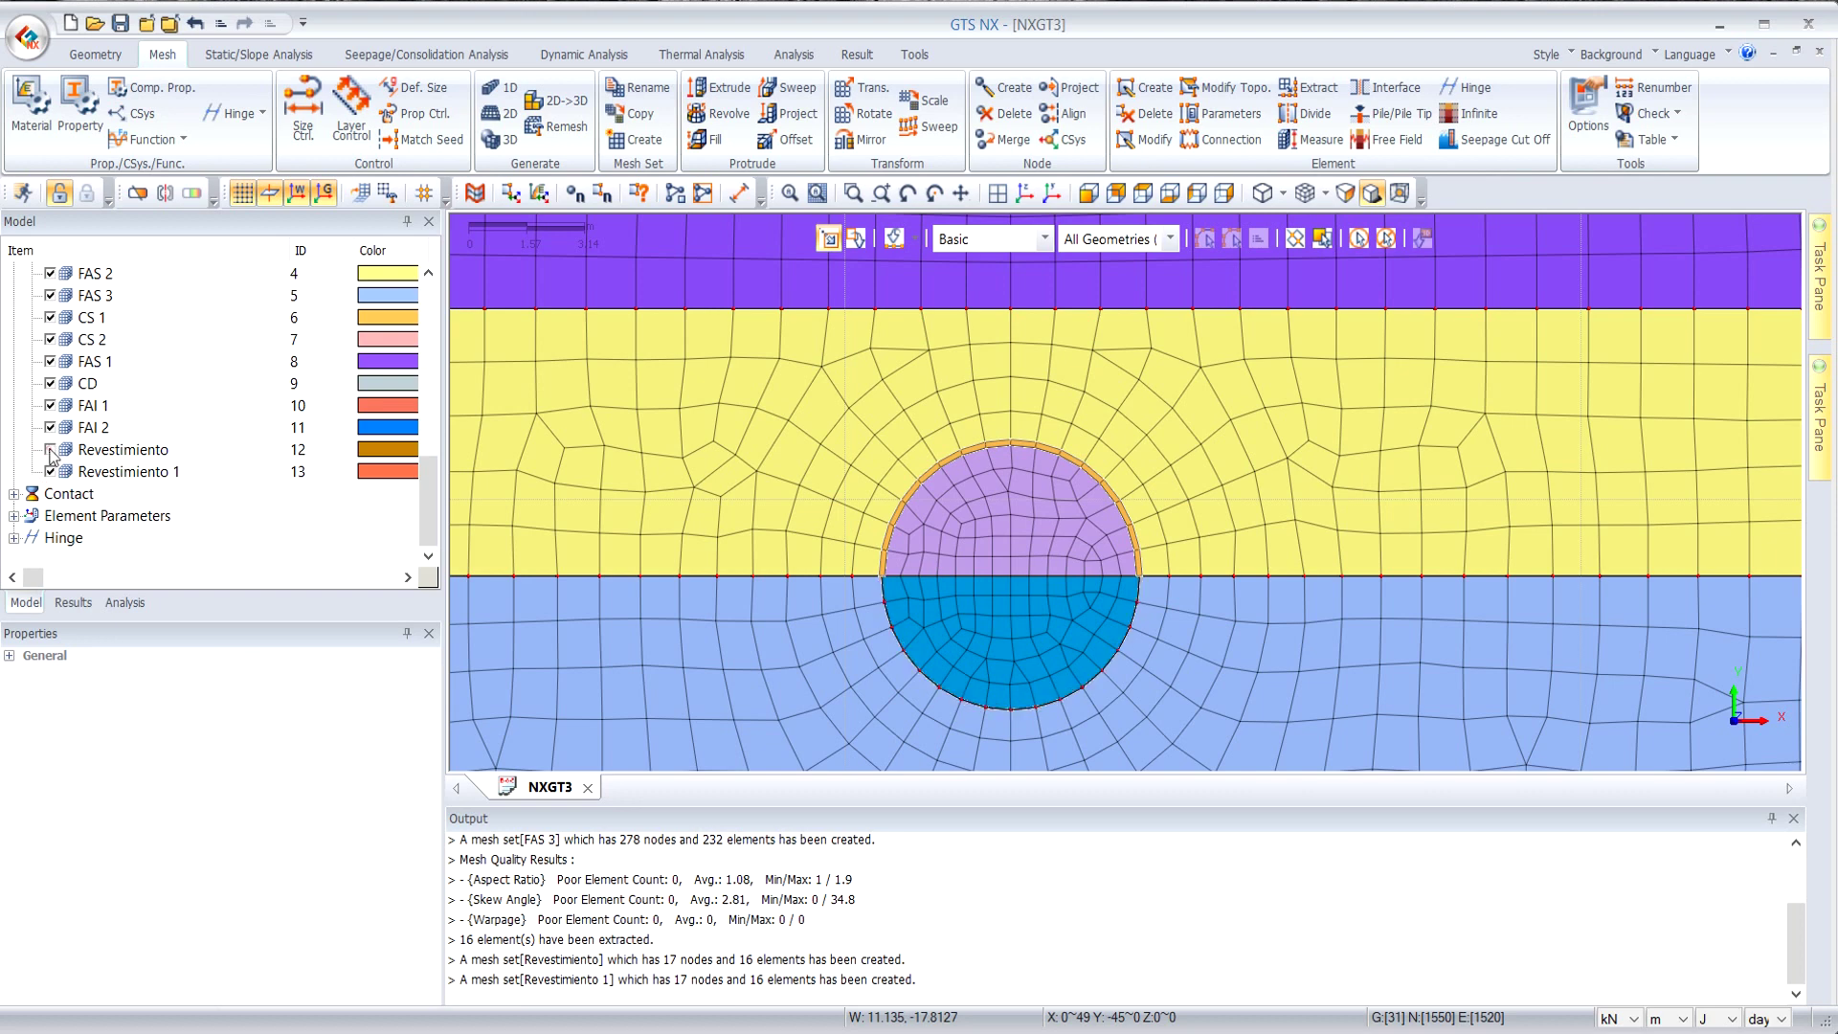
pyautogui.click(51, 450)
pyautogui.click(50, 450)
pyautogui.click(50, 450)
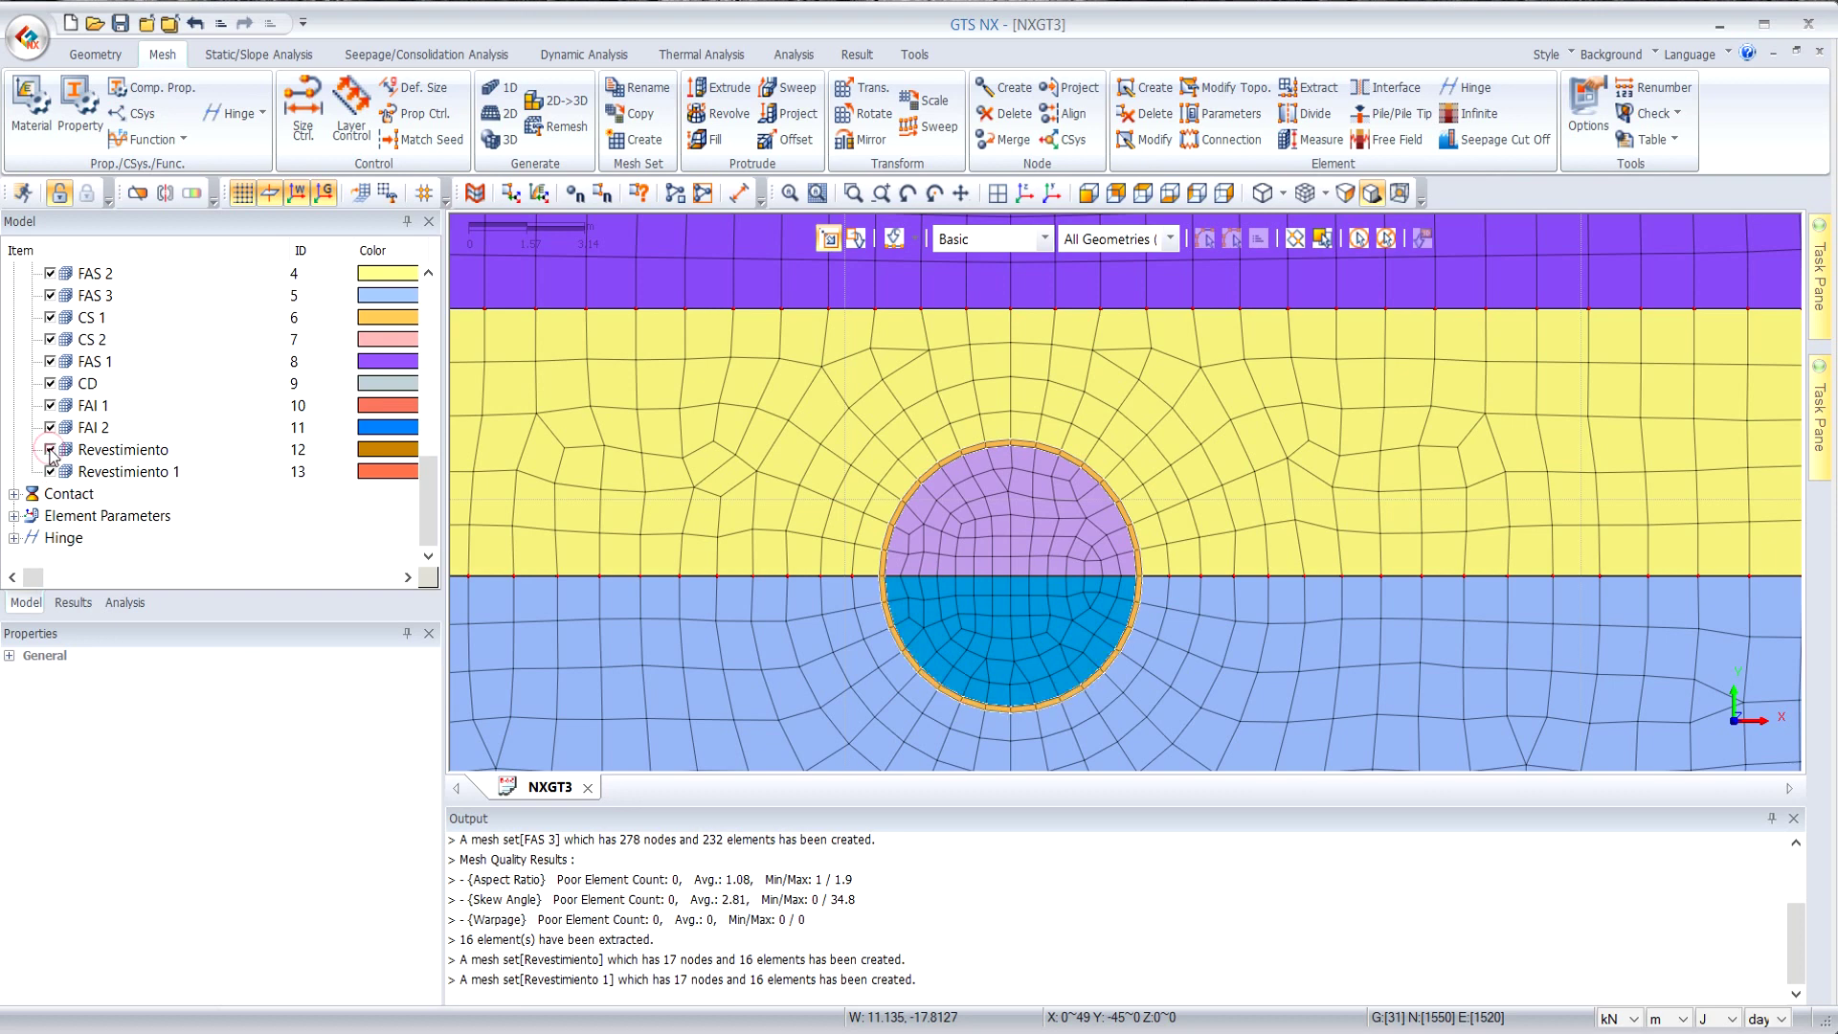
pyautogui.click(51, 450)
pyautogui.click(51, 450)
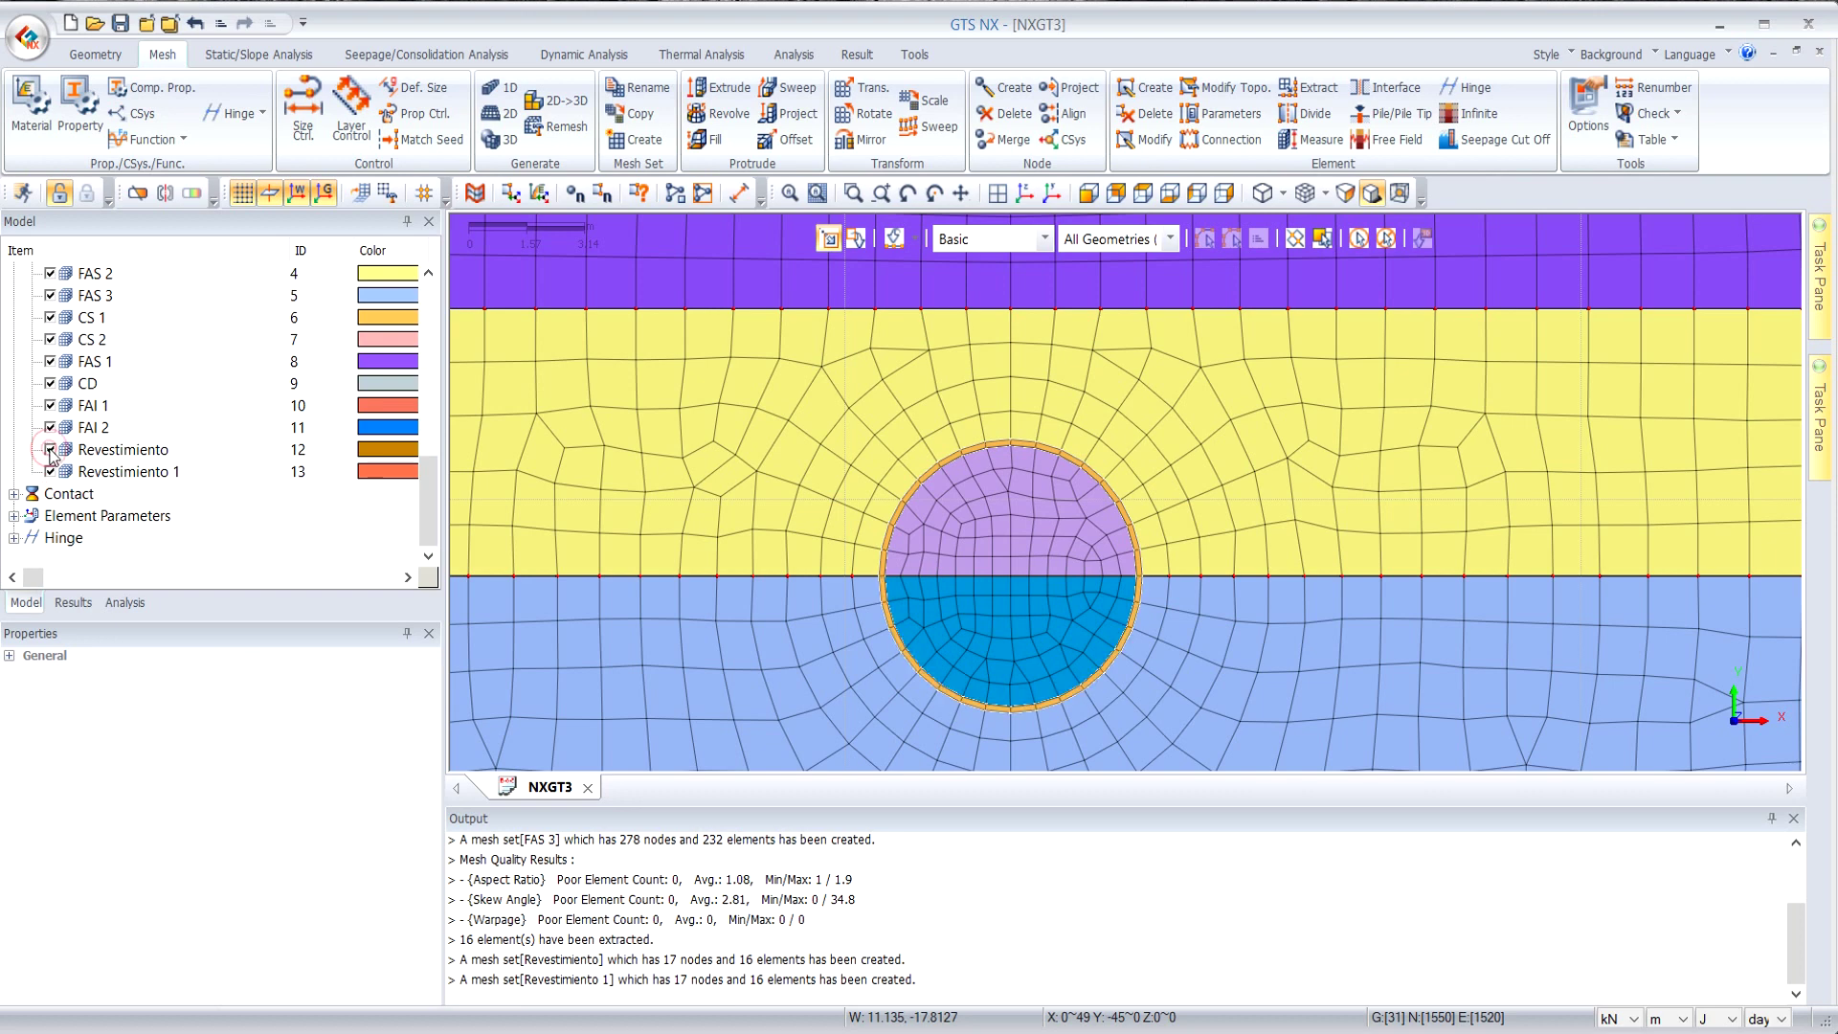
# Merge the mesh set Revestimiento 1 into Revestimiento and check the combined lining by toggling its visibility.
pyautogui.click(143, 477)
pyautogui.moveTo(142, 482); pyautogui.dragTo(143, 459)
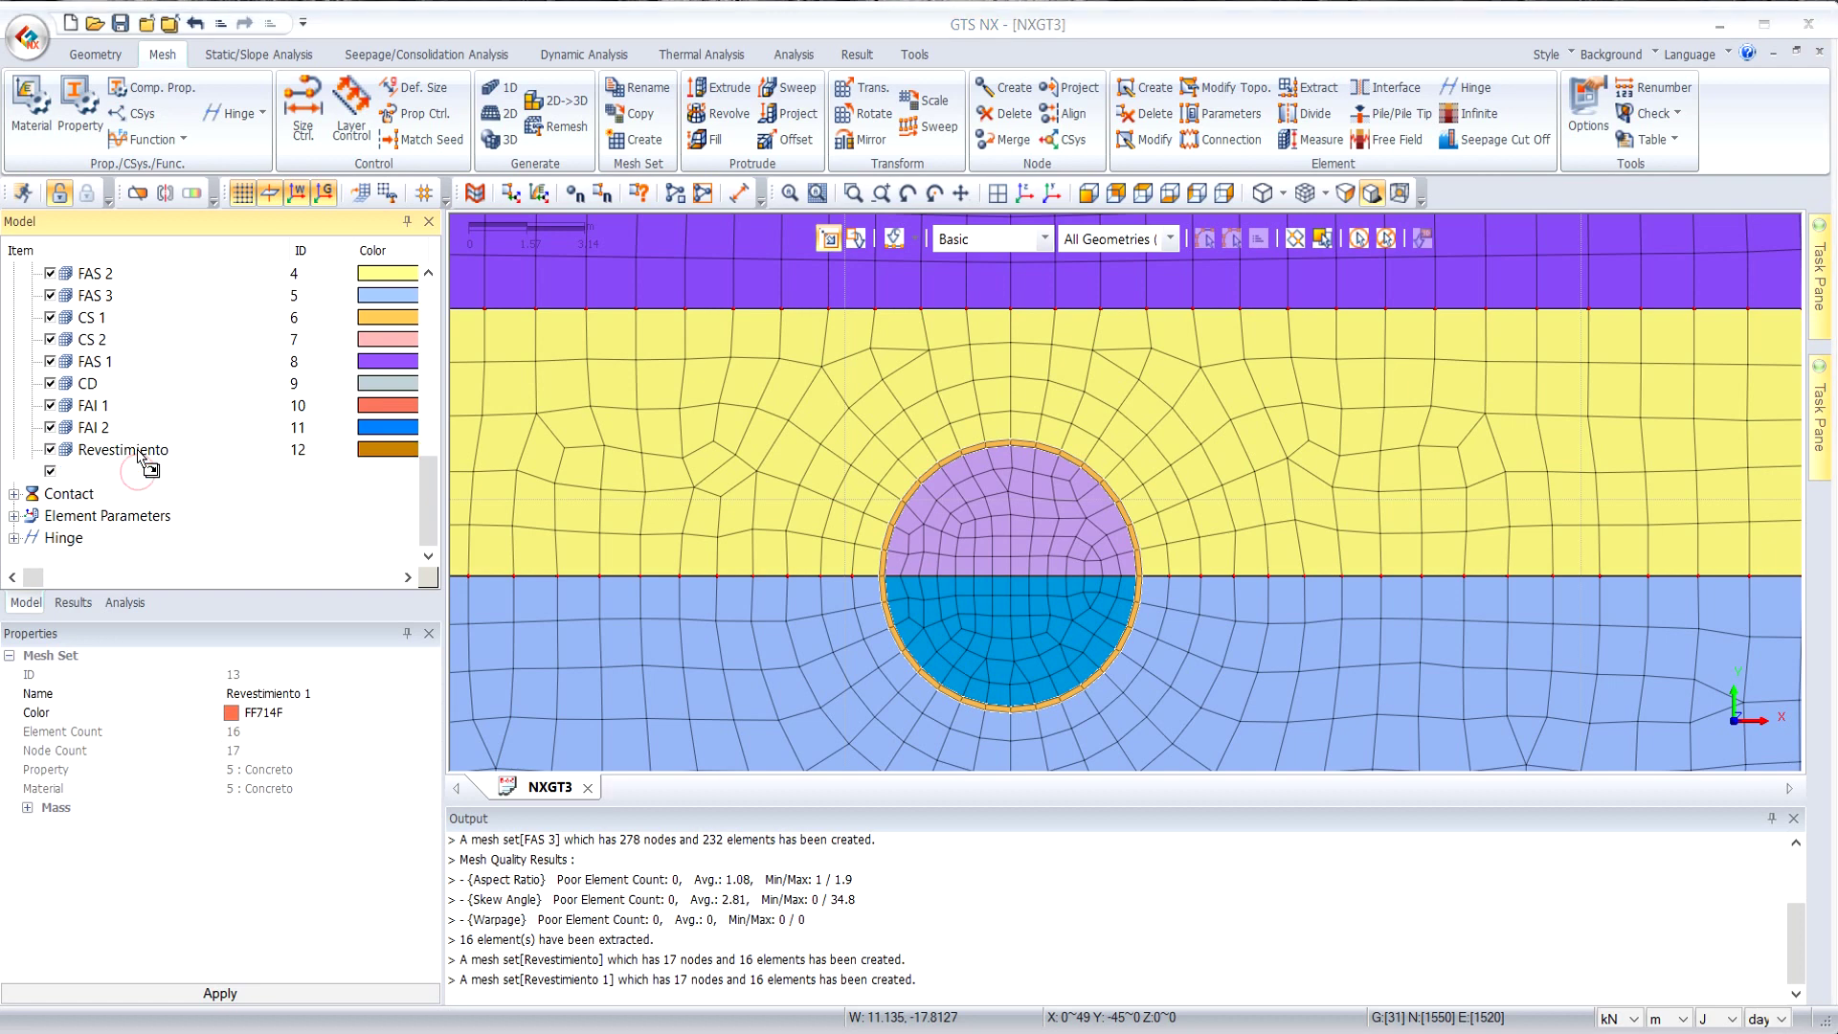
pyautogui.click(959, 562)
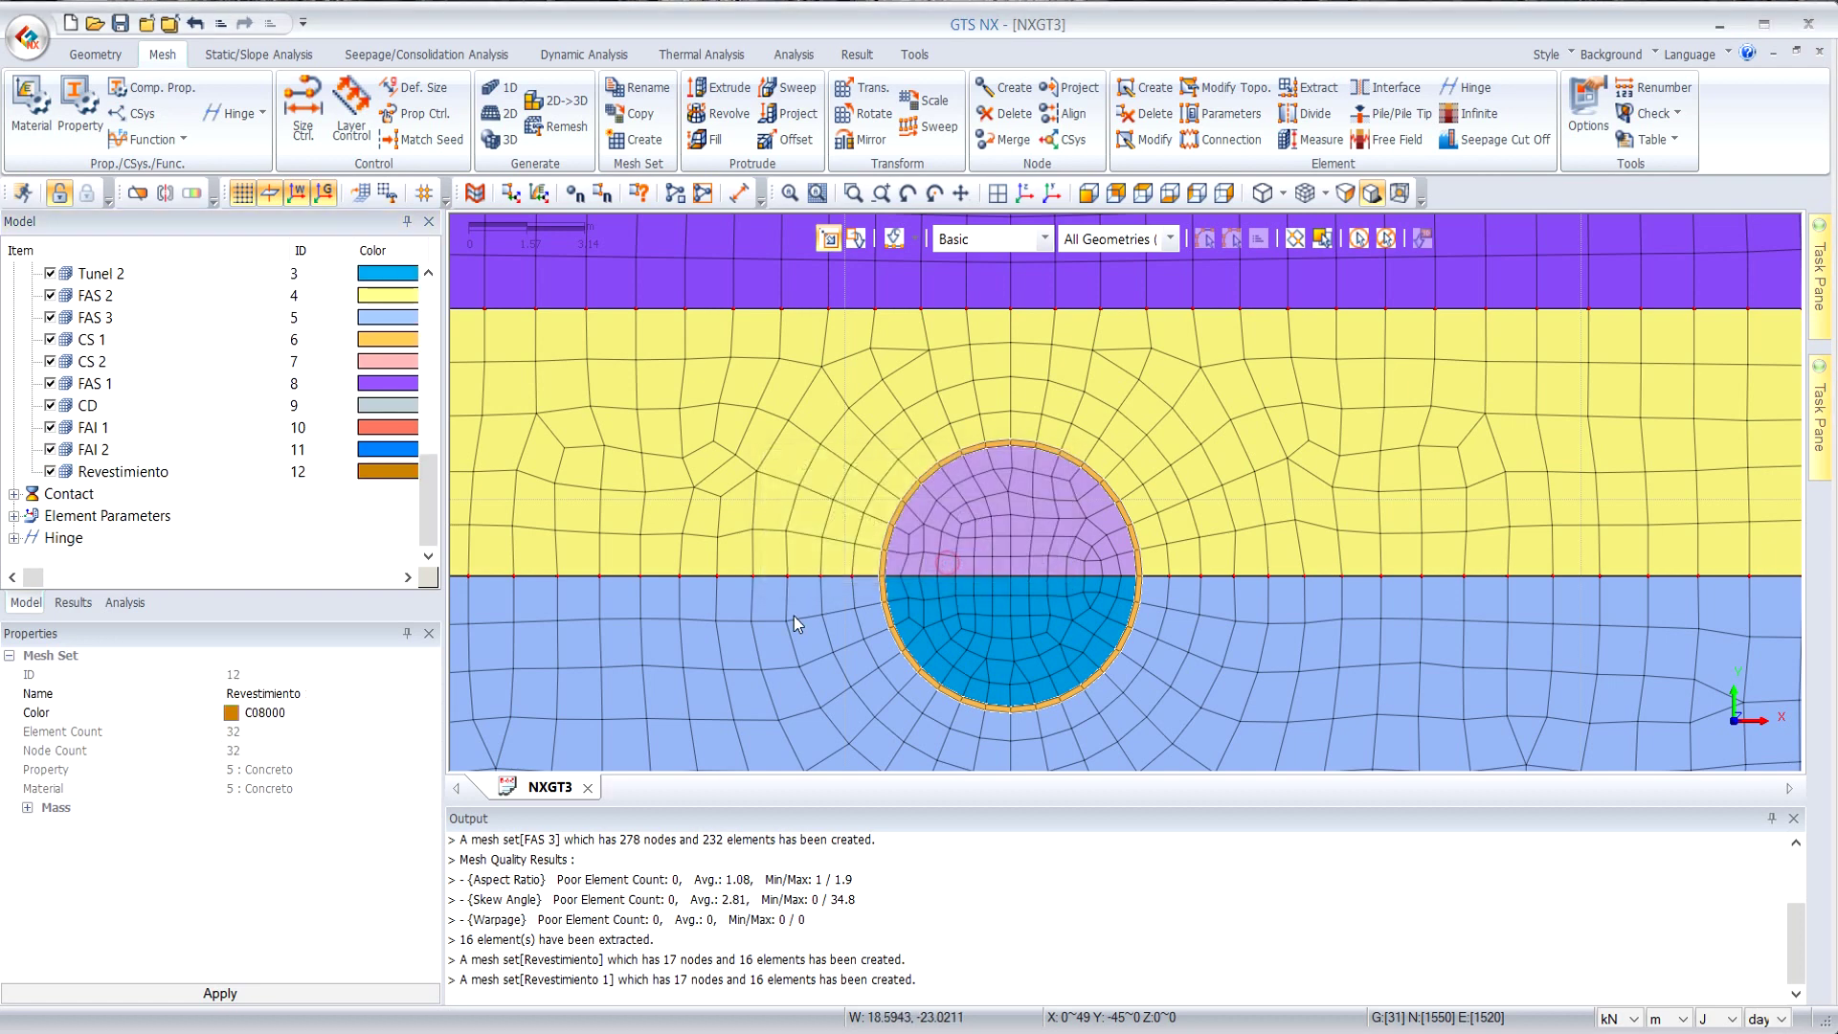
pyautogui.click(50, 472)
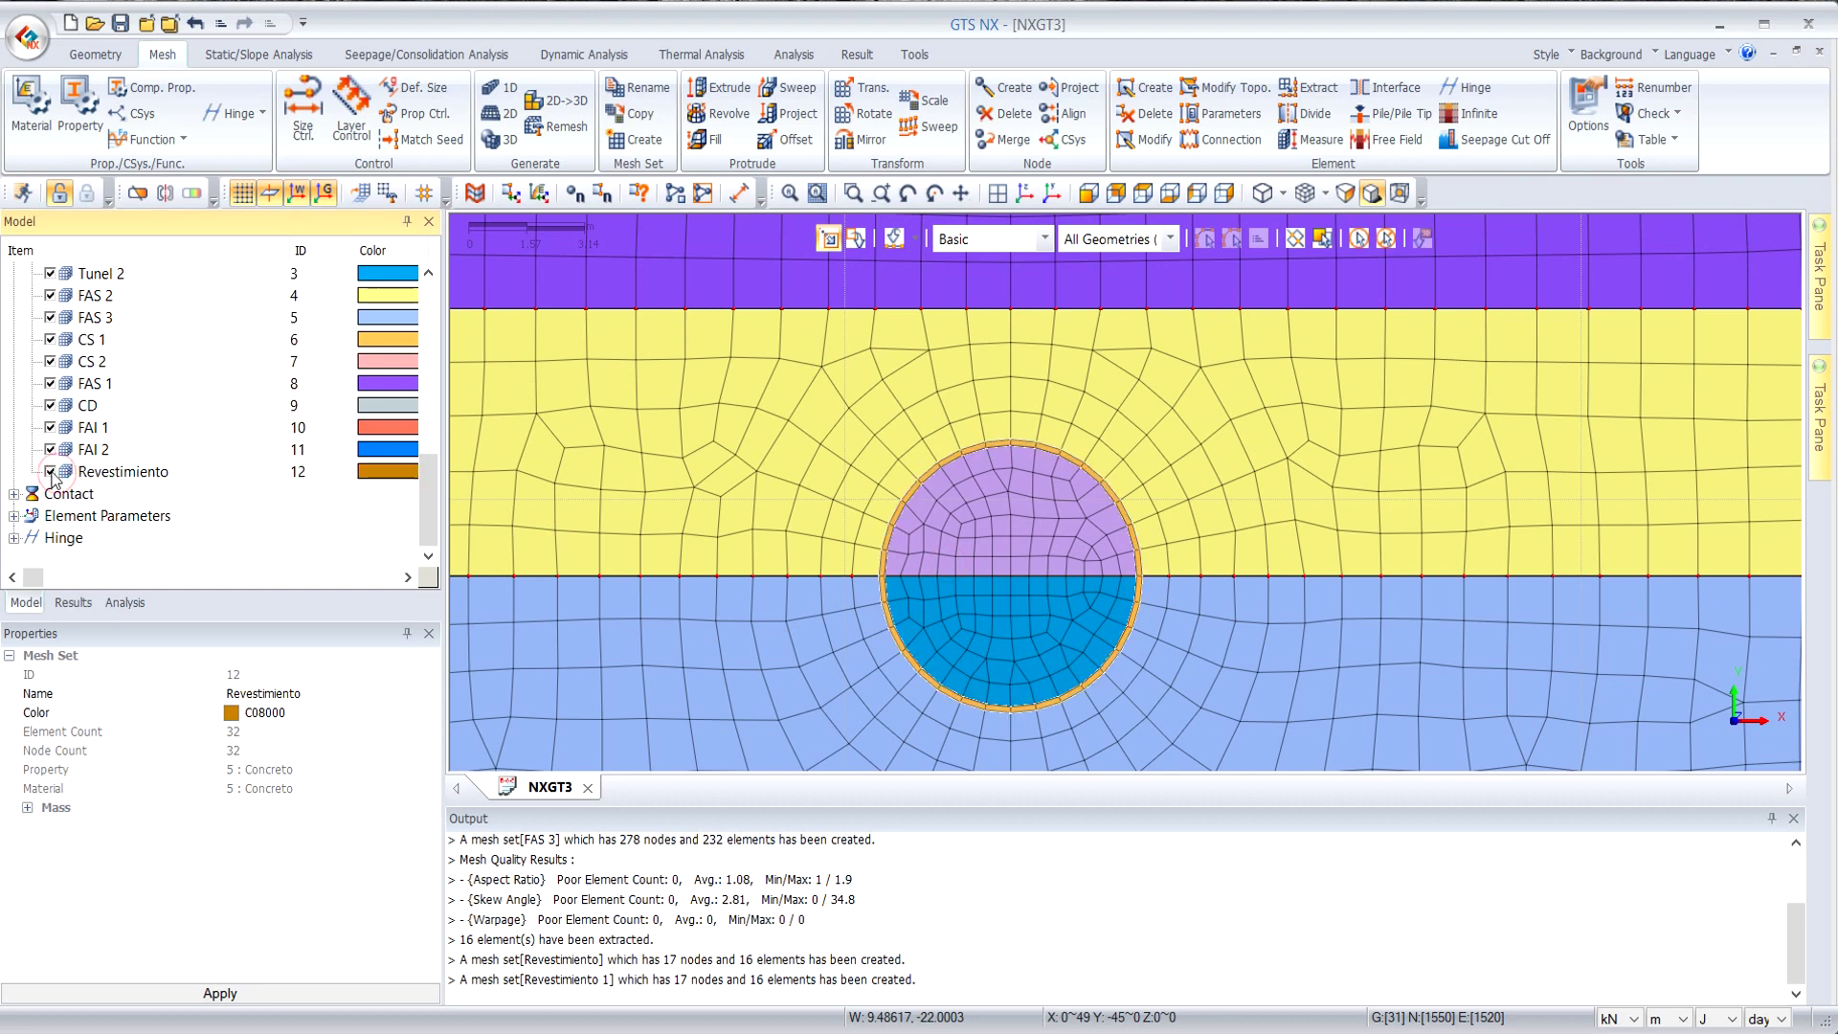
# Start a line interface of type From Truss/Beam and select all the 1D elements of the tunnel lining.
pyautogui.scroll(-1, 1373, 570)
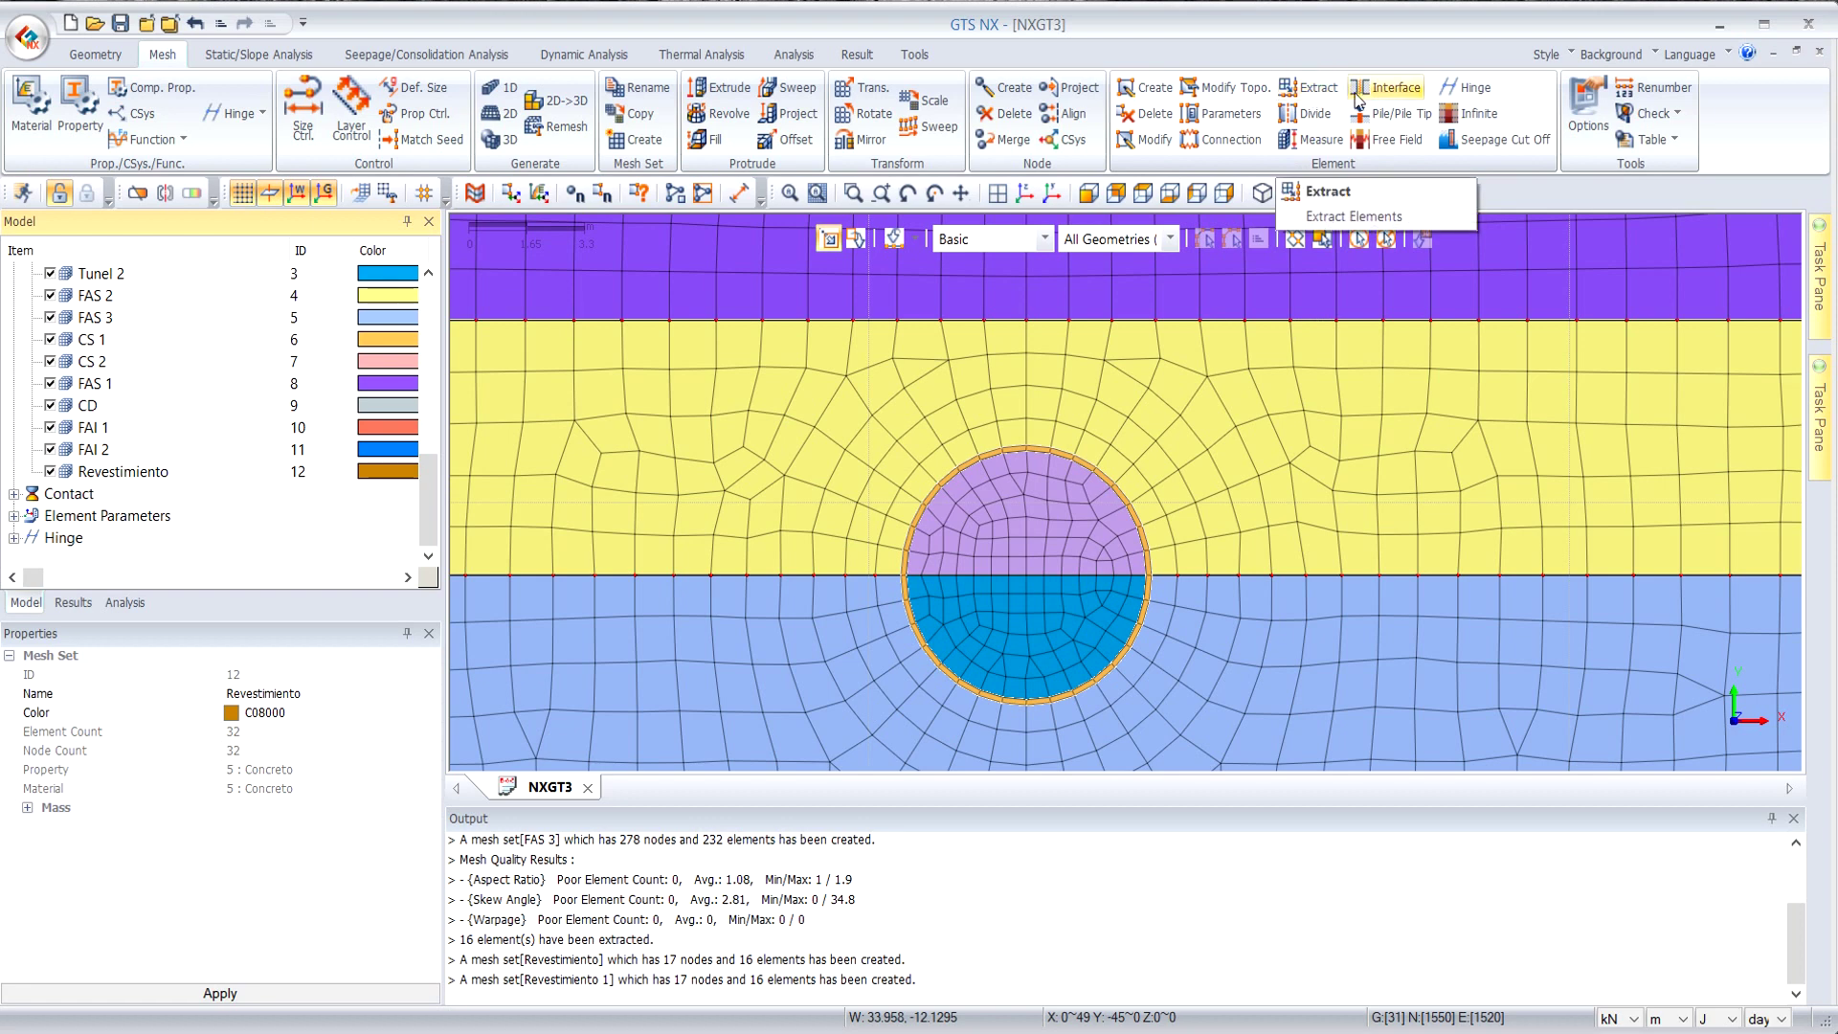
pyautogui.click(1386, 88)
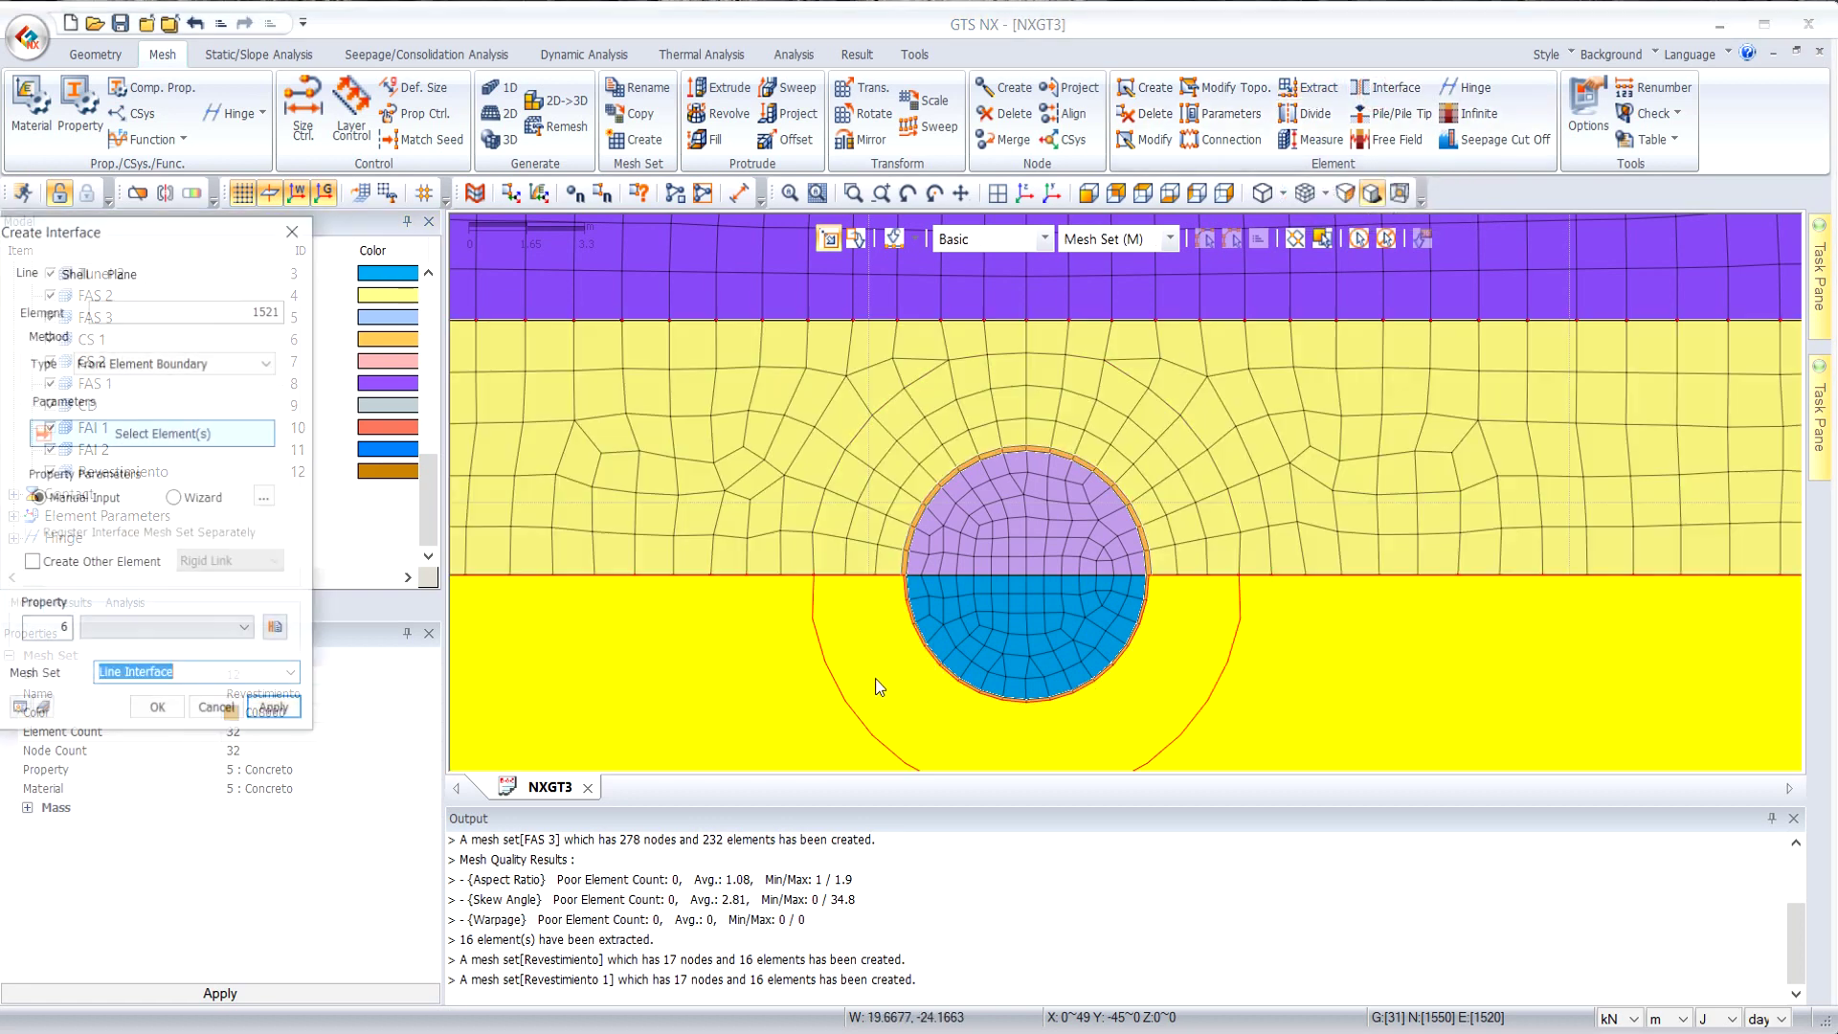
pyautogui.moveTo(182, 235); pyautogui.dragTo(409, 259)
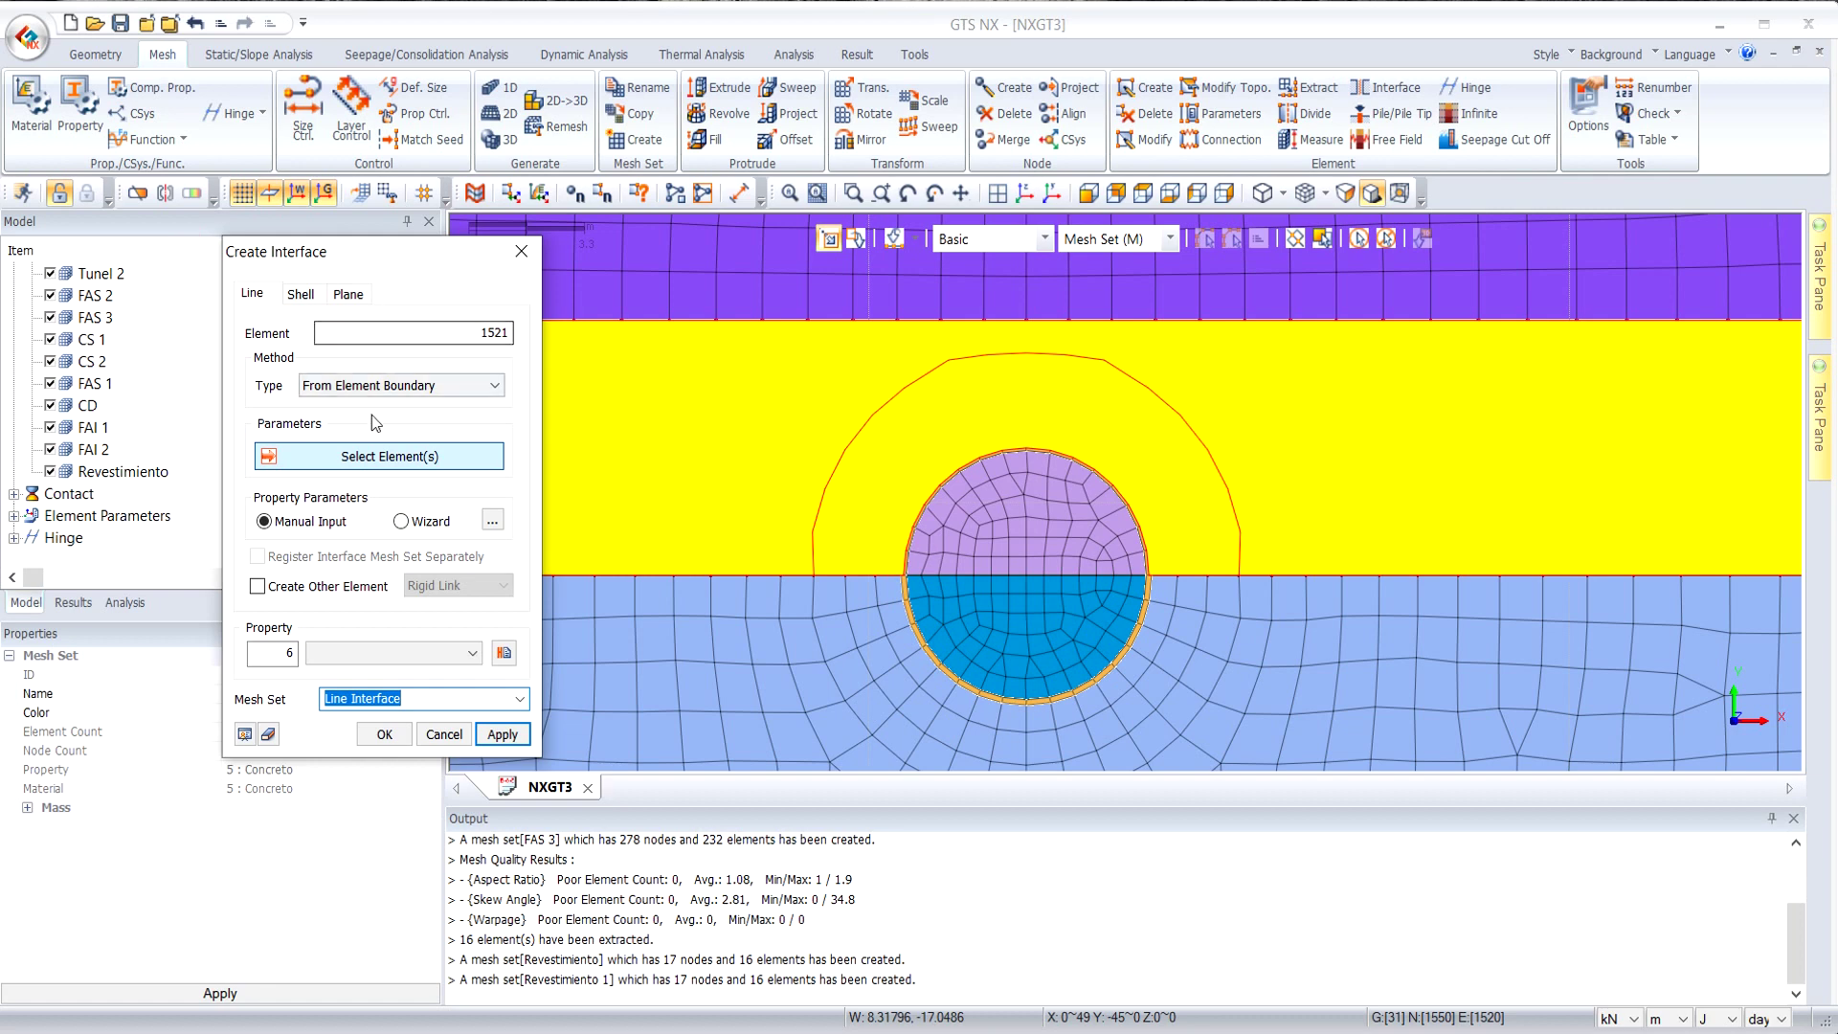
pyautogui.click(401, 383)
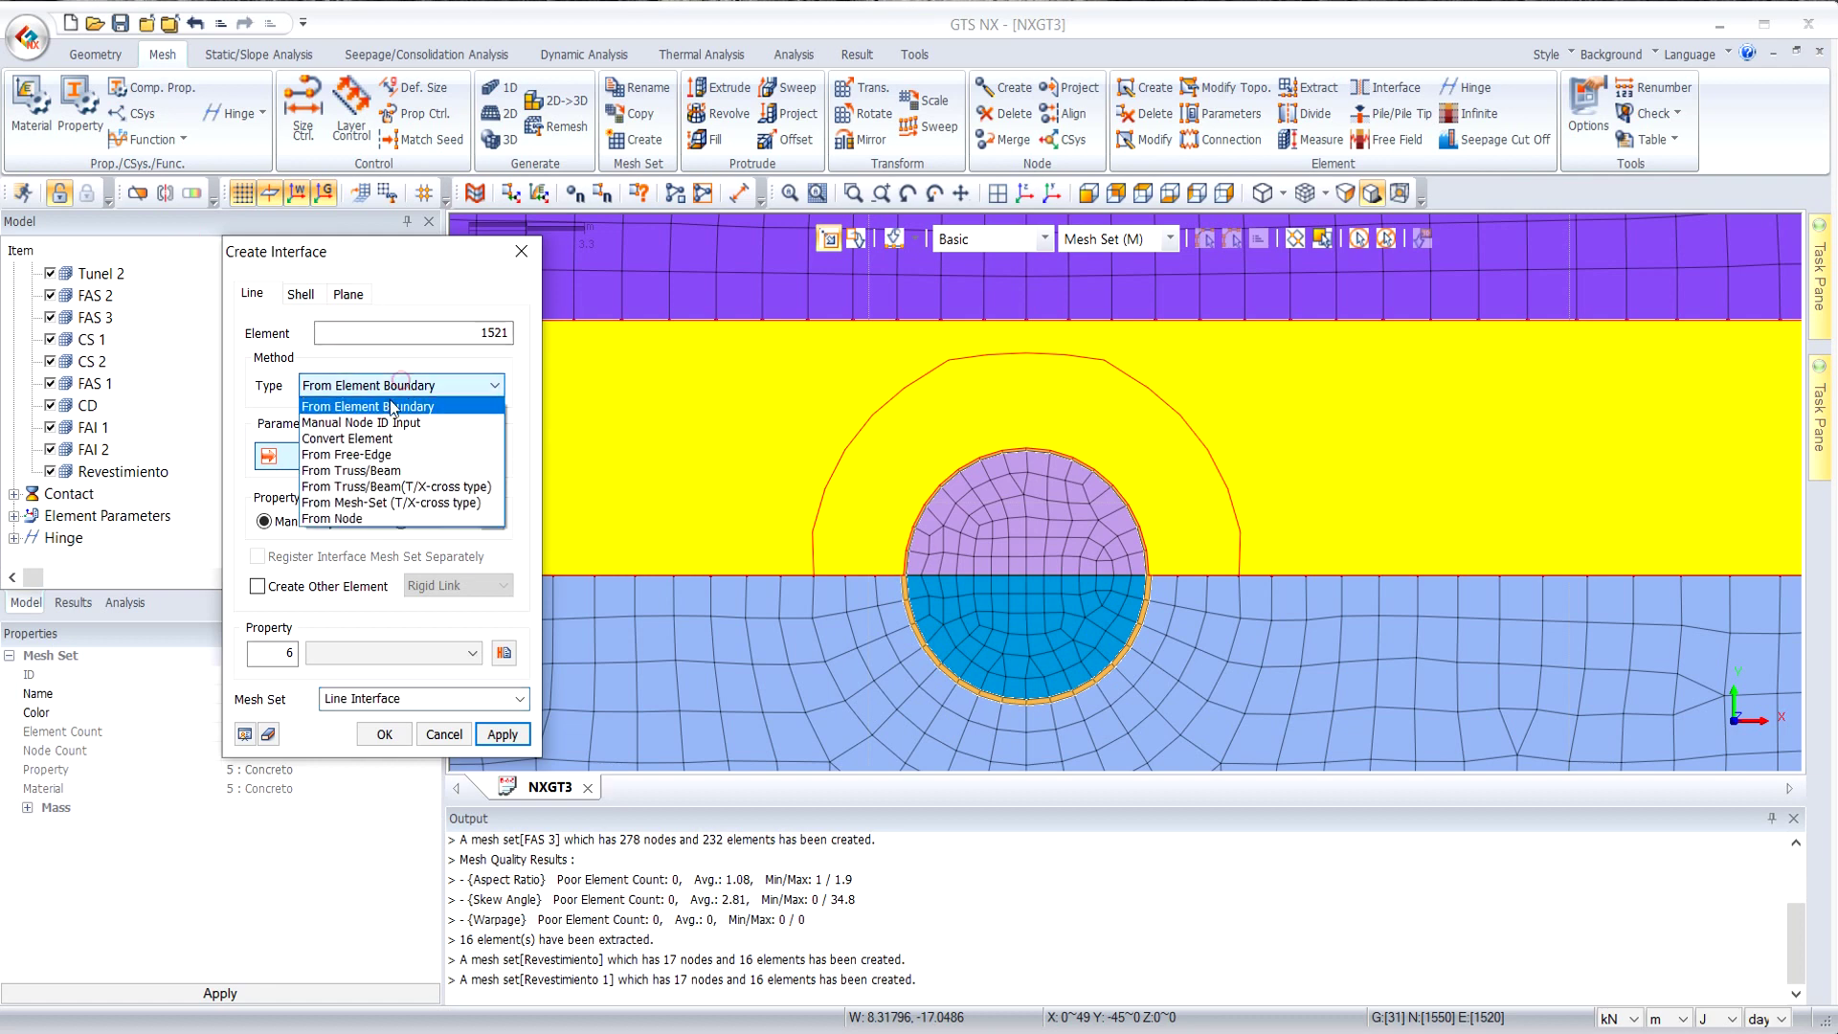
pyautogui.click(406, 471)
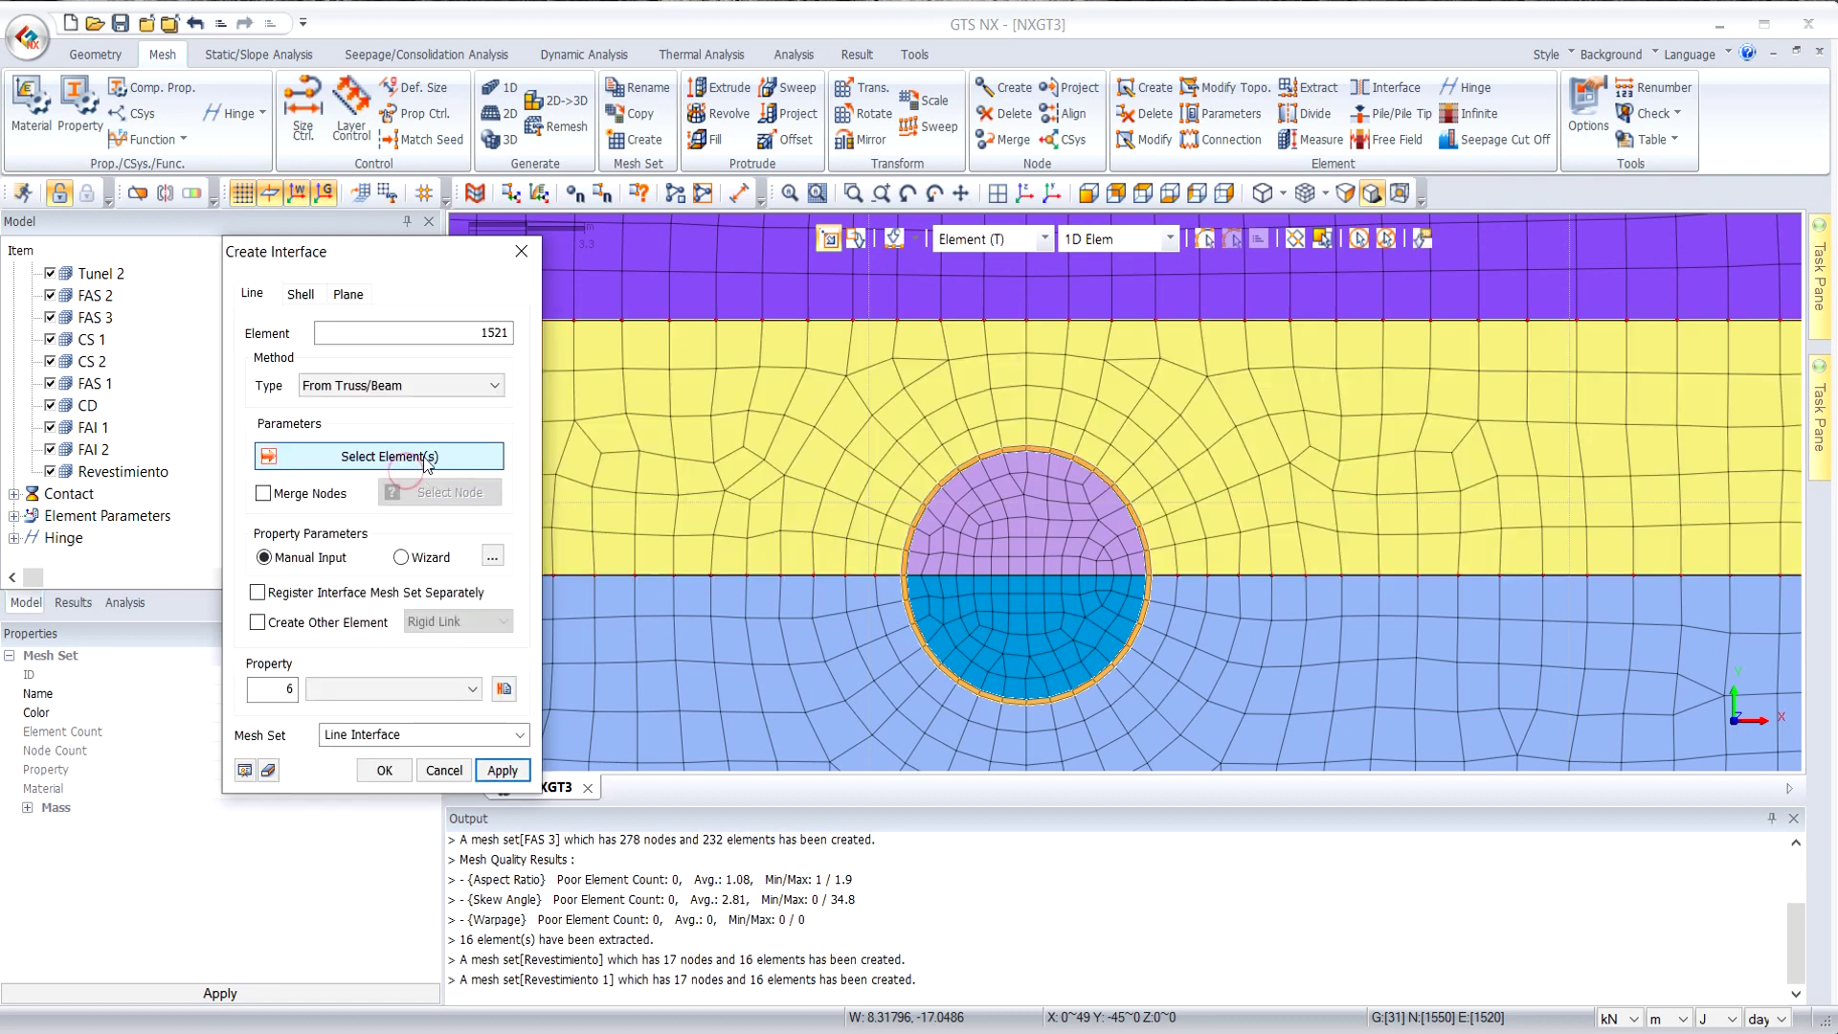
pyautogui.click(1356, 244)
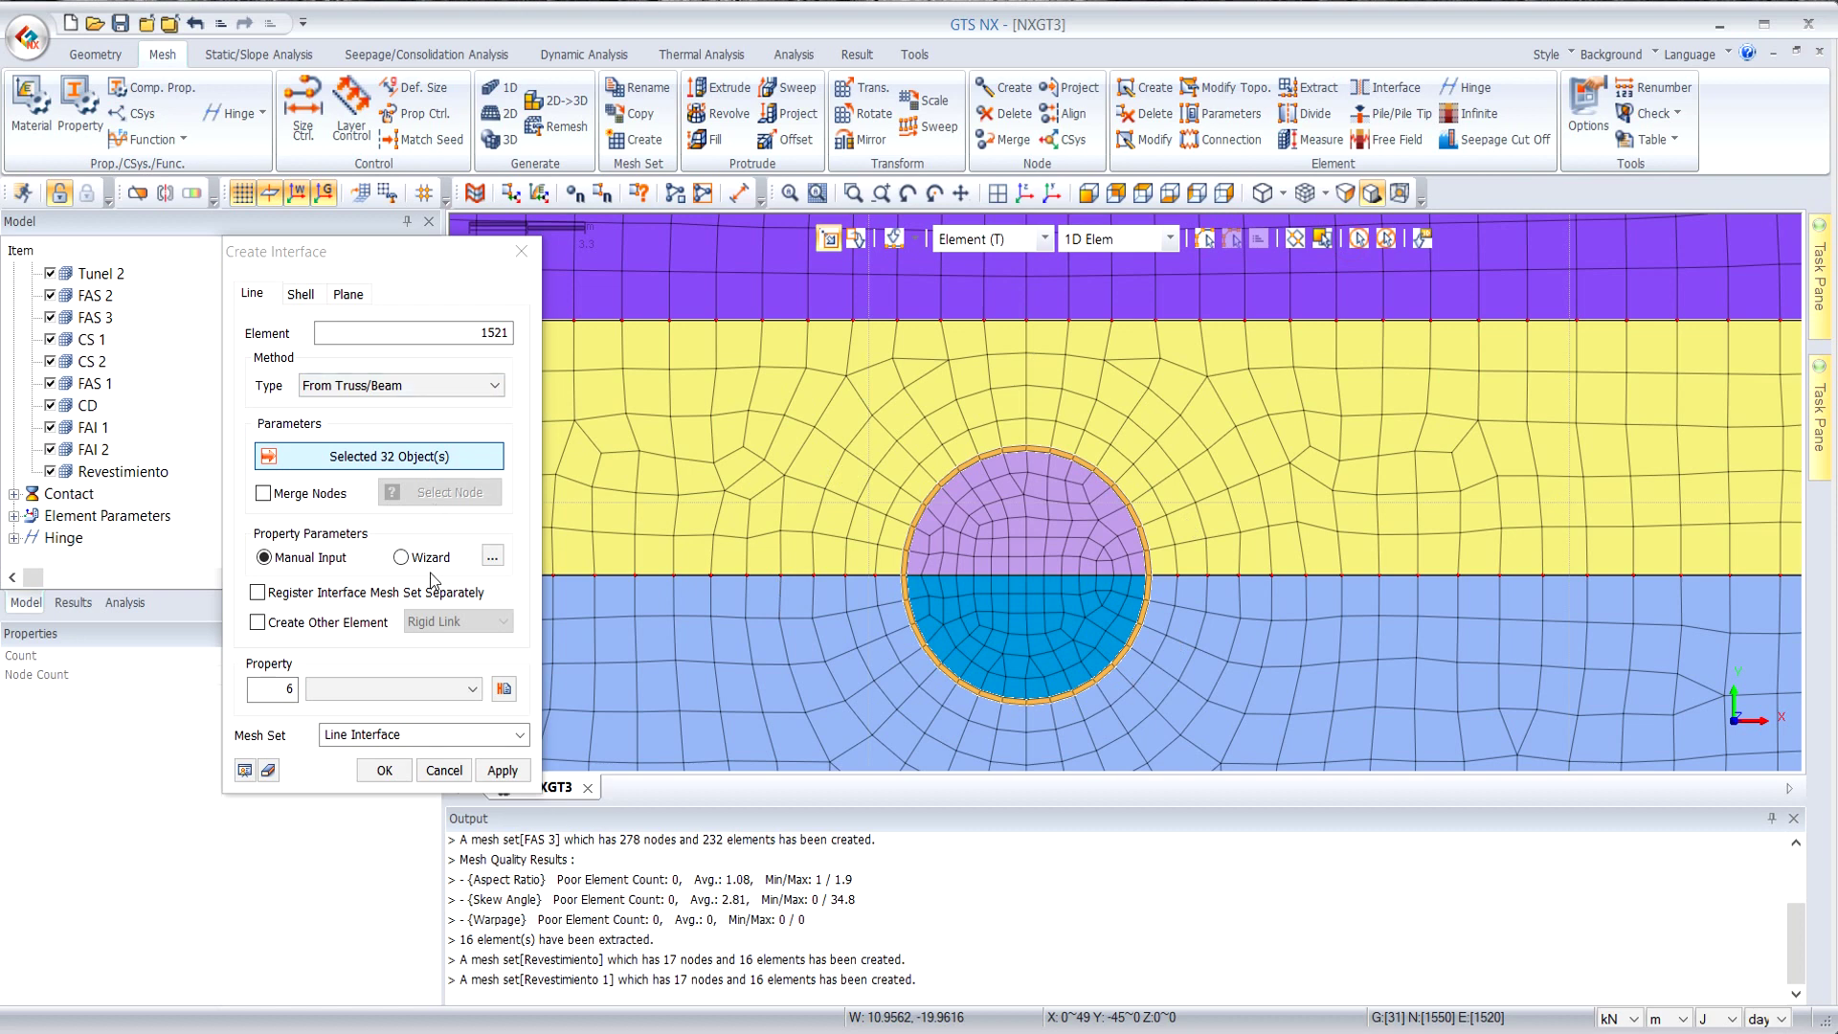
# Create the lining's interface in mesh set Line Interface using the wizard's default parameters, with Rigid Link as the additional element.
pyautogui.click(403, 560)
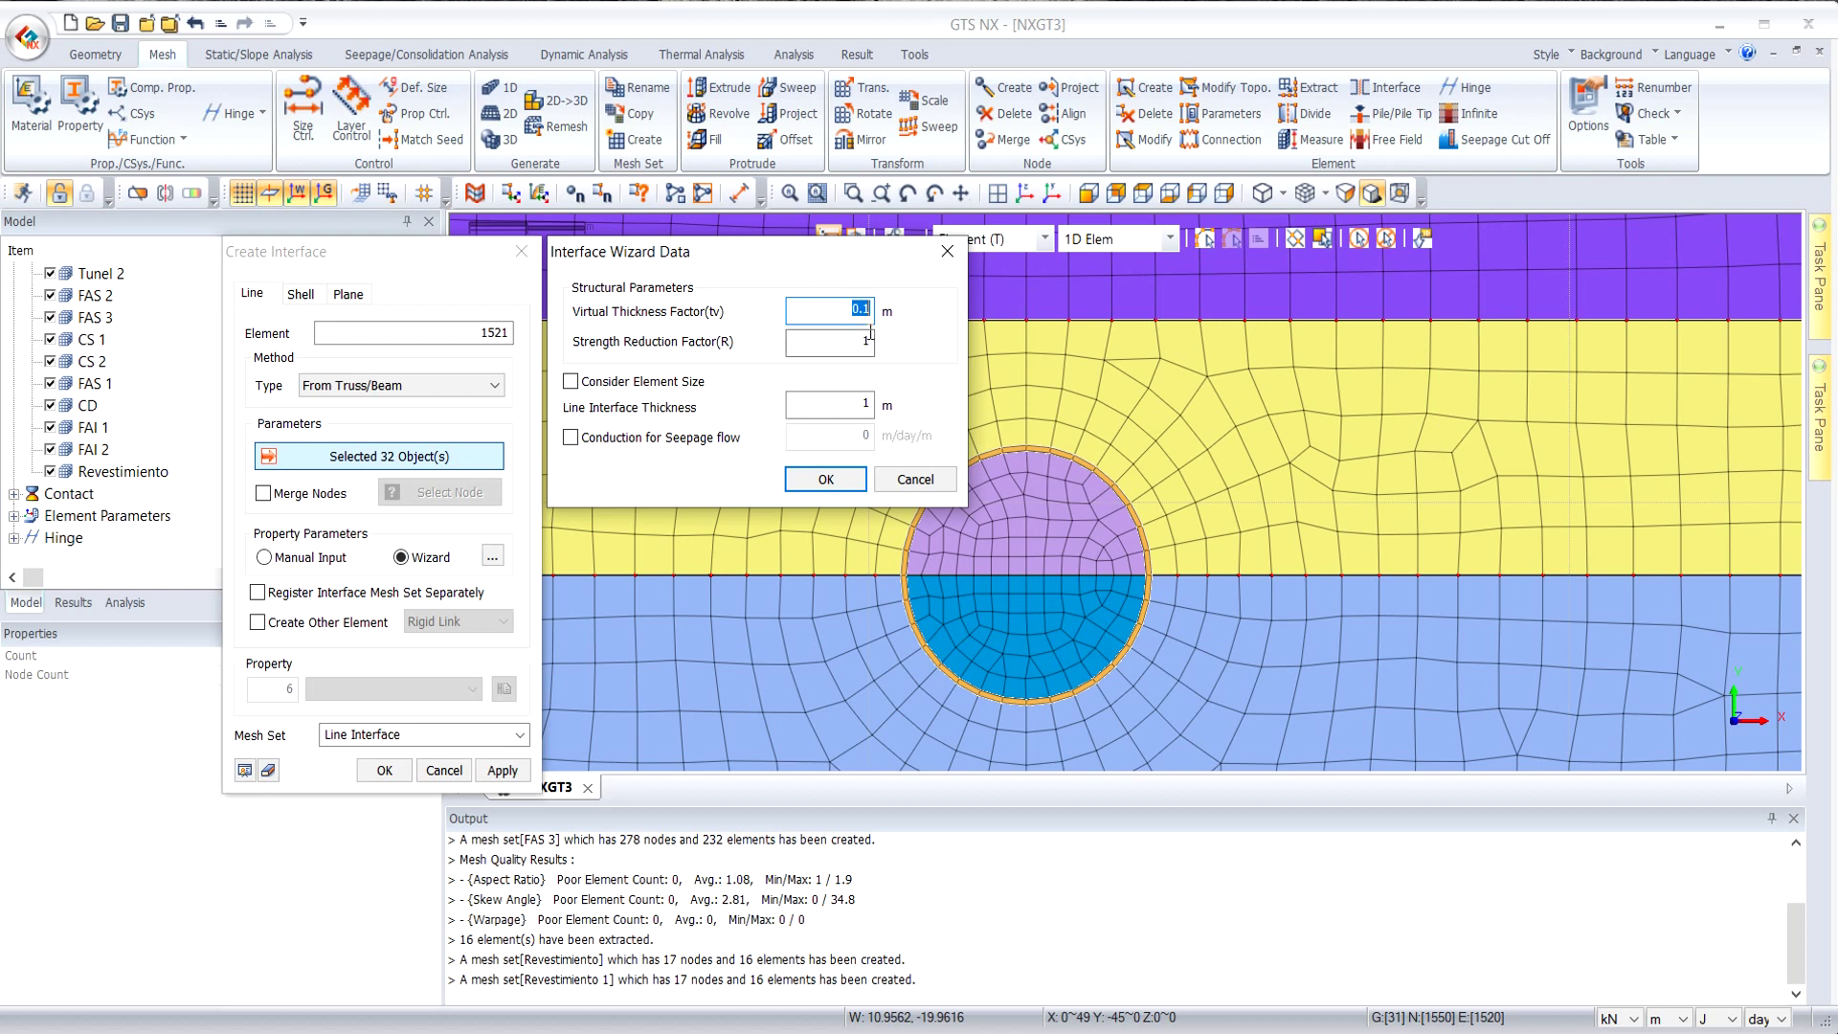
pyautogui.click(827, 482)
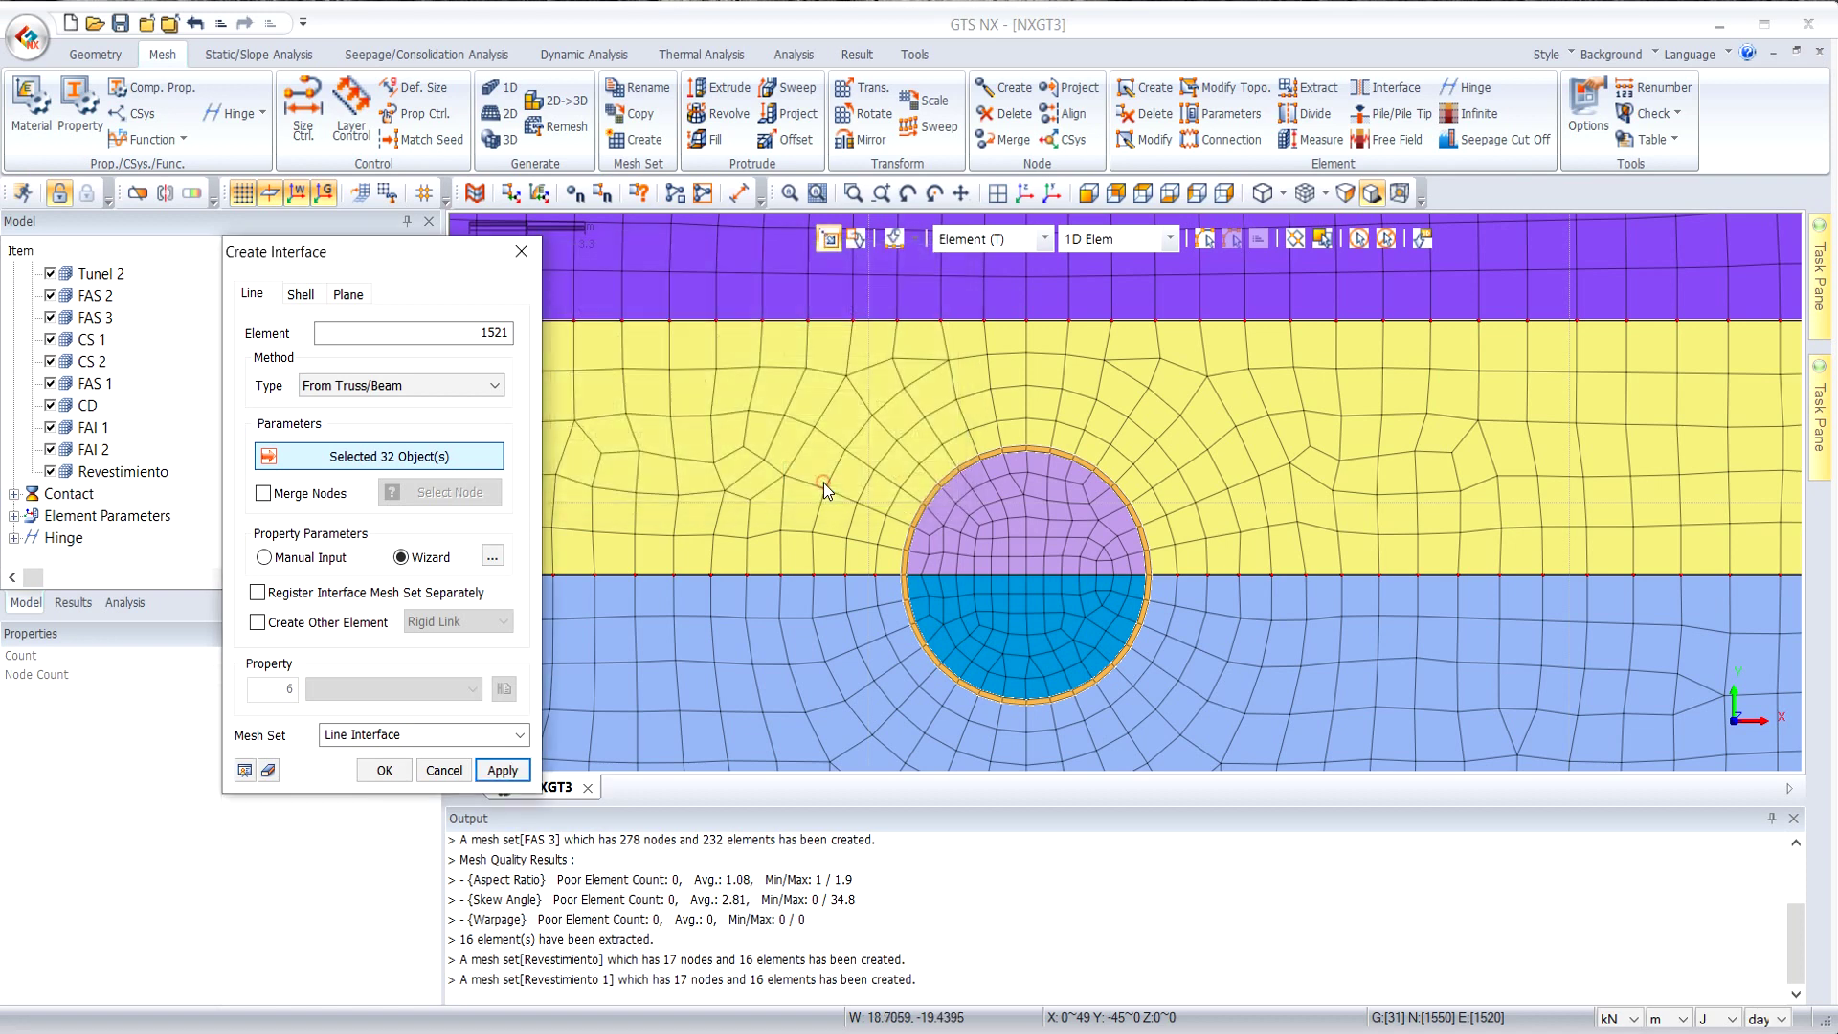
pyautogui.click(258, 622)
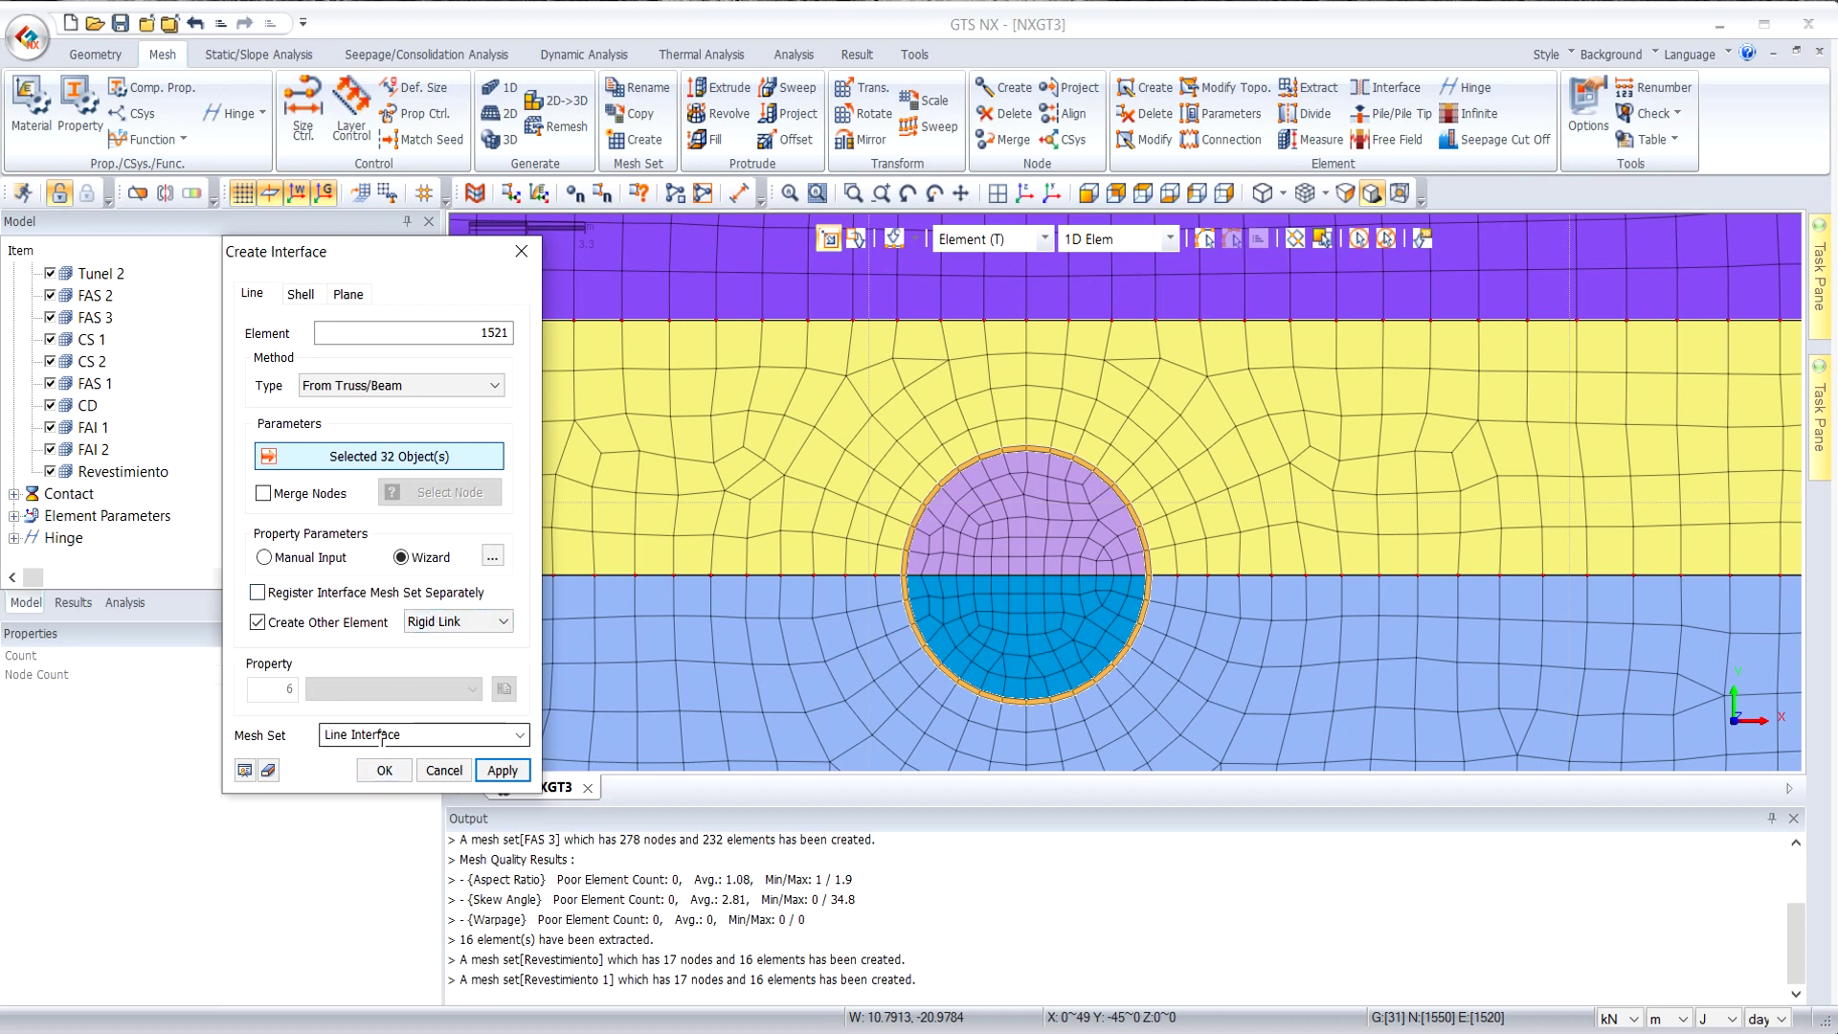
pyautogui.click(384, 769)
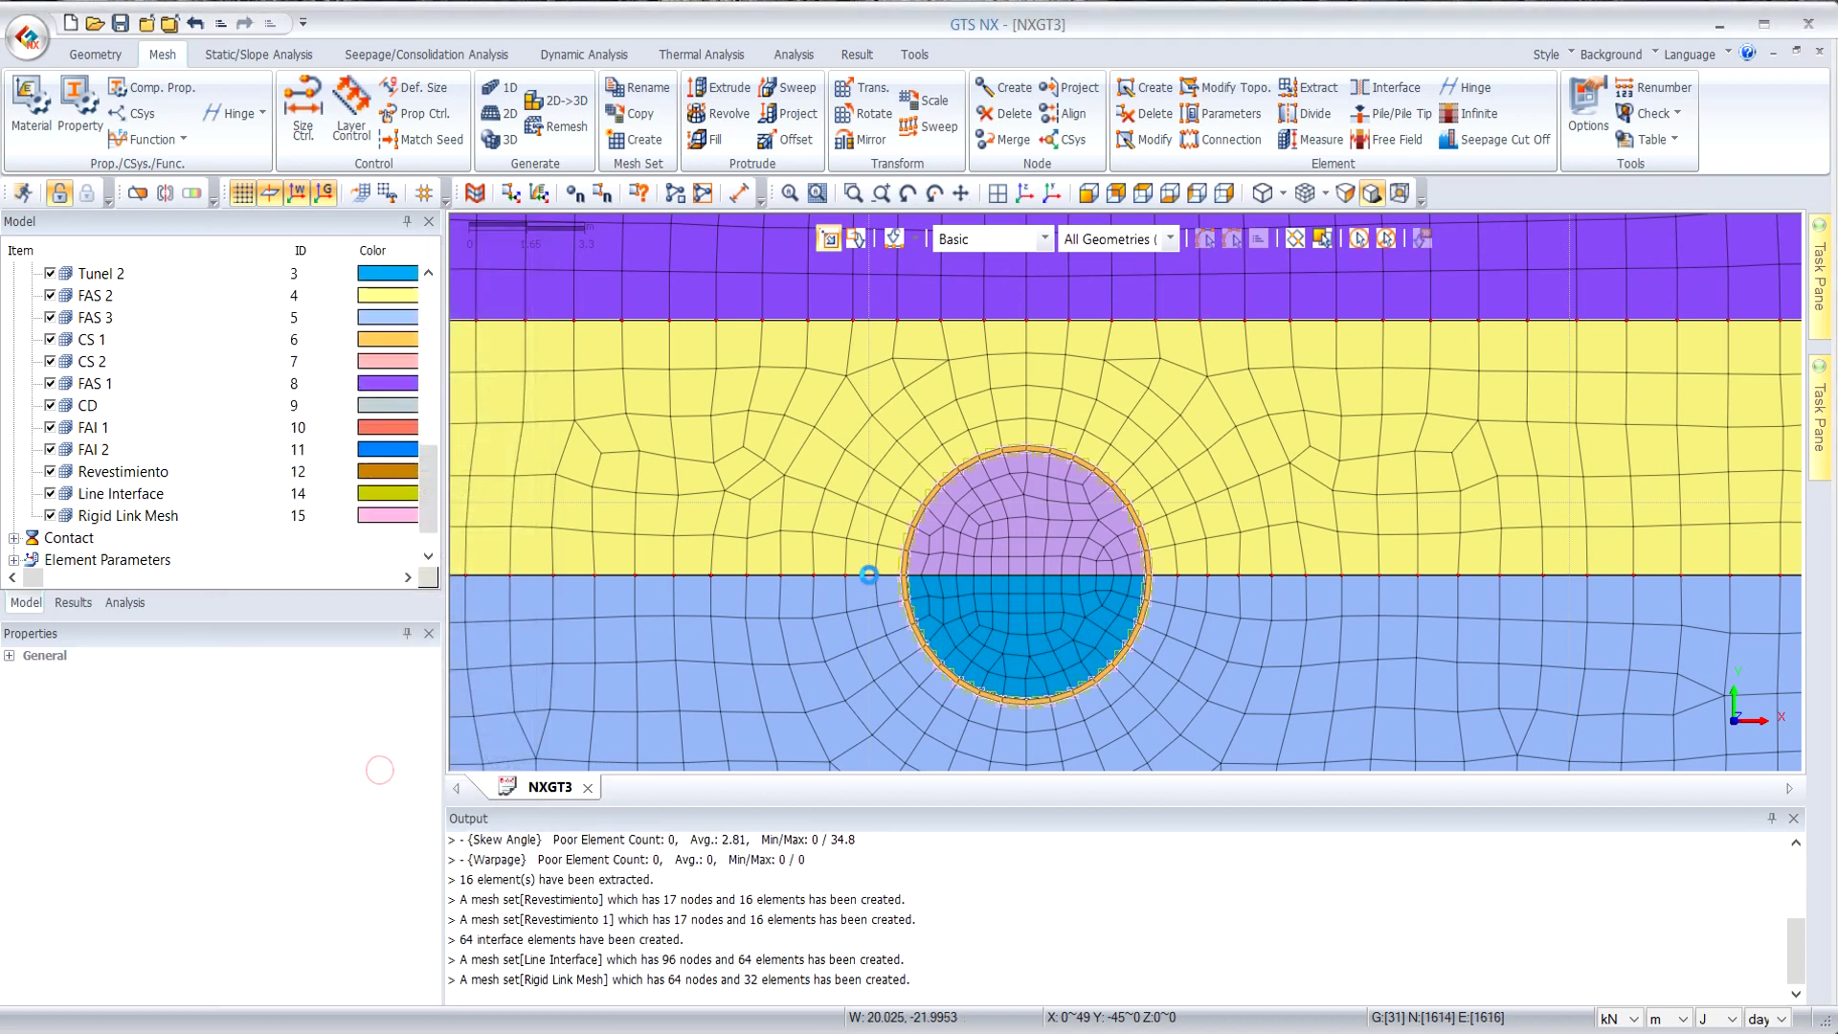
# Apply automatic constraints considering all mesh sets, in boundary set Boundary Set-1.
pyautogui.scroll(-3, 855, 520)
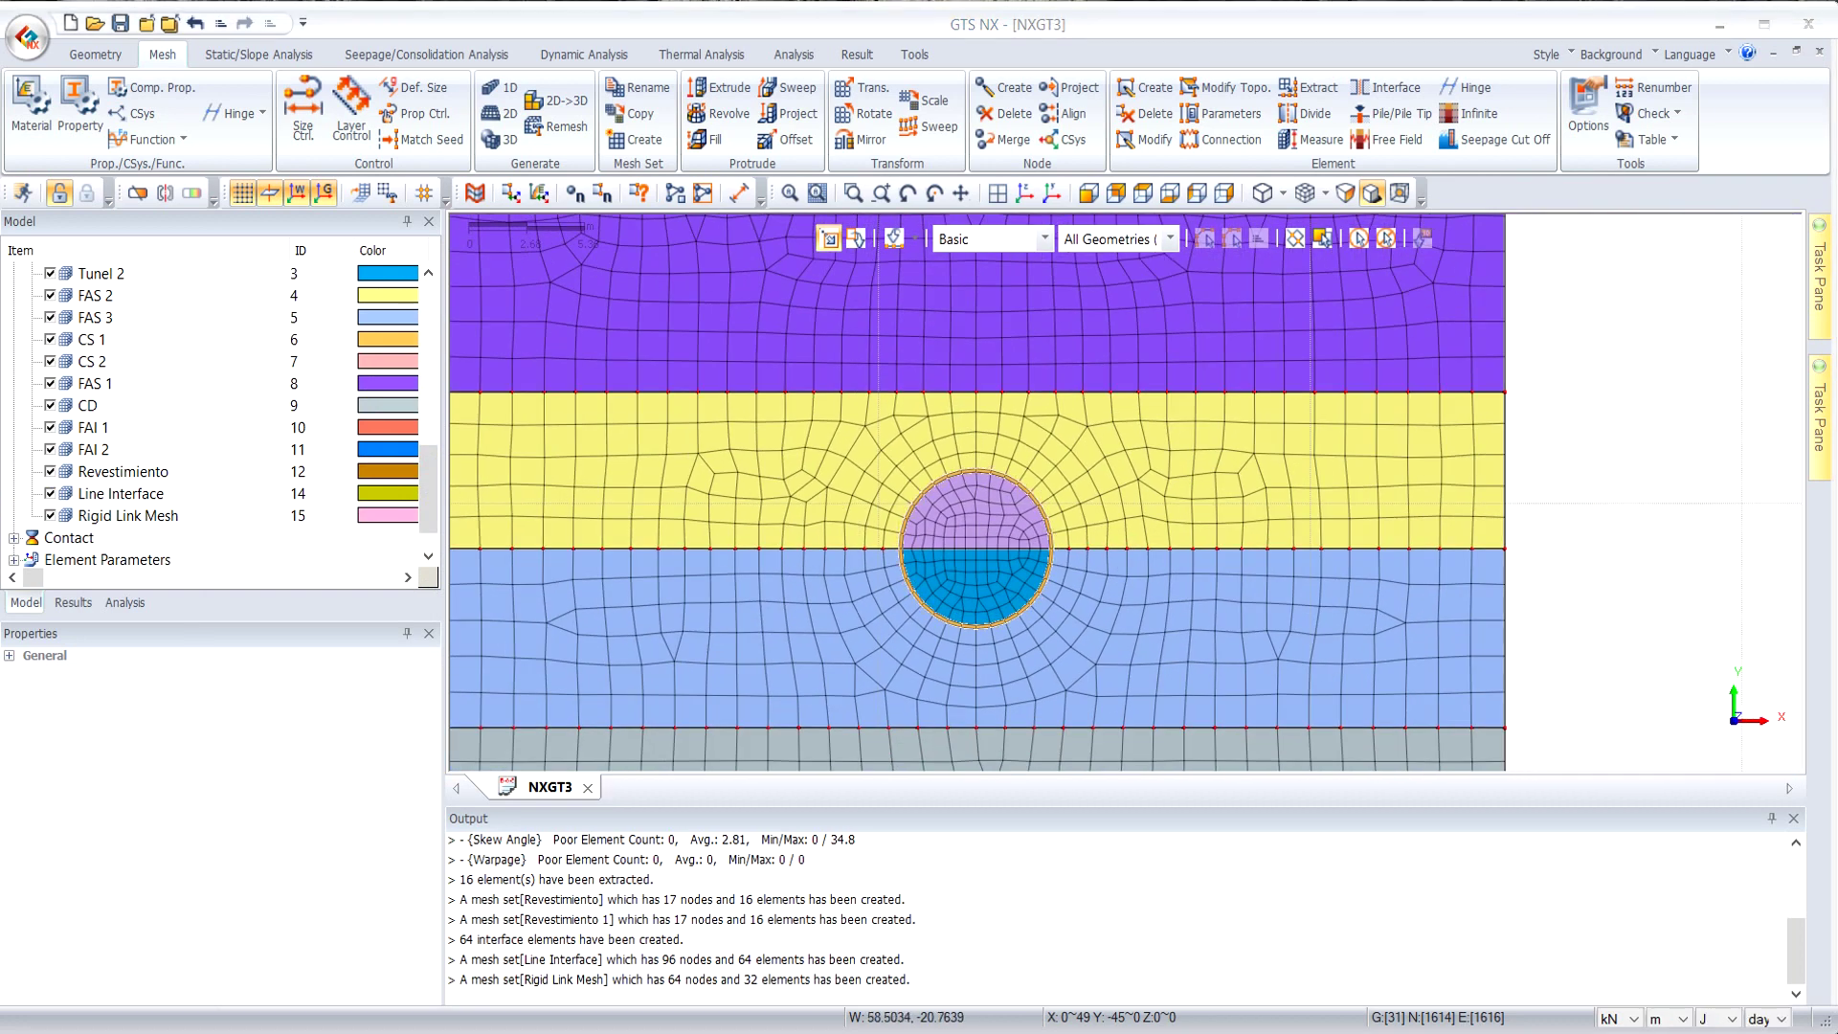
pyautogui.scroll(-3, 1162, 427)
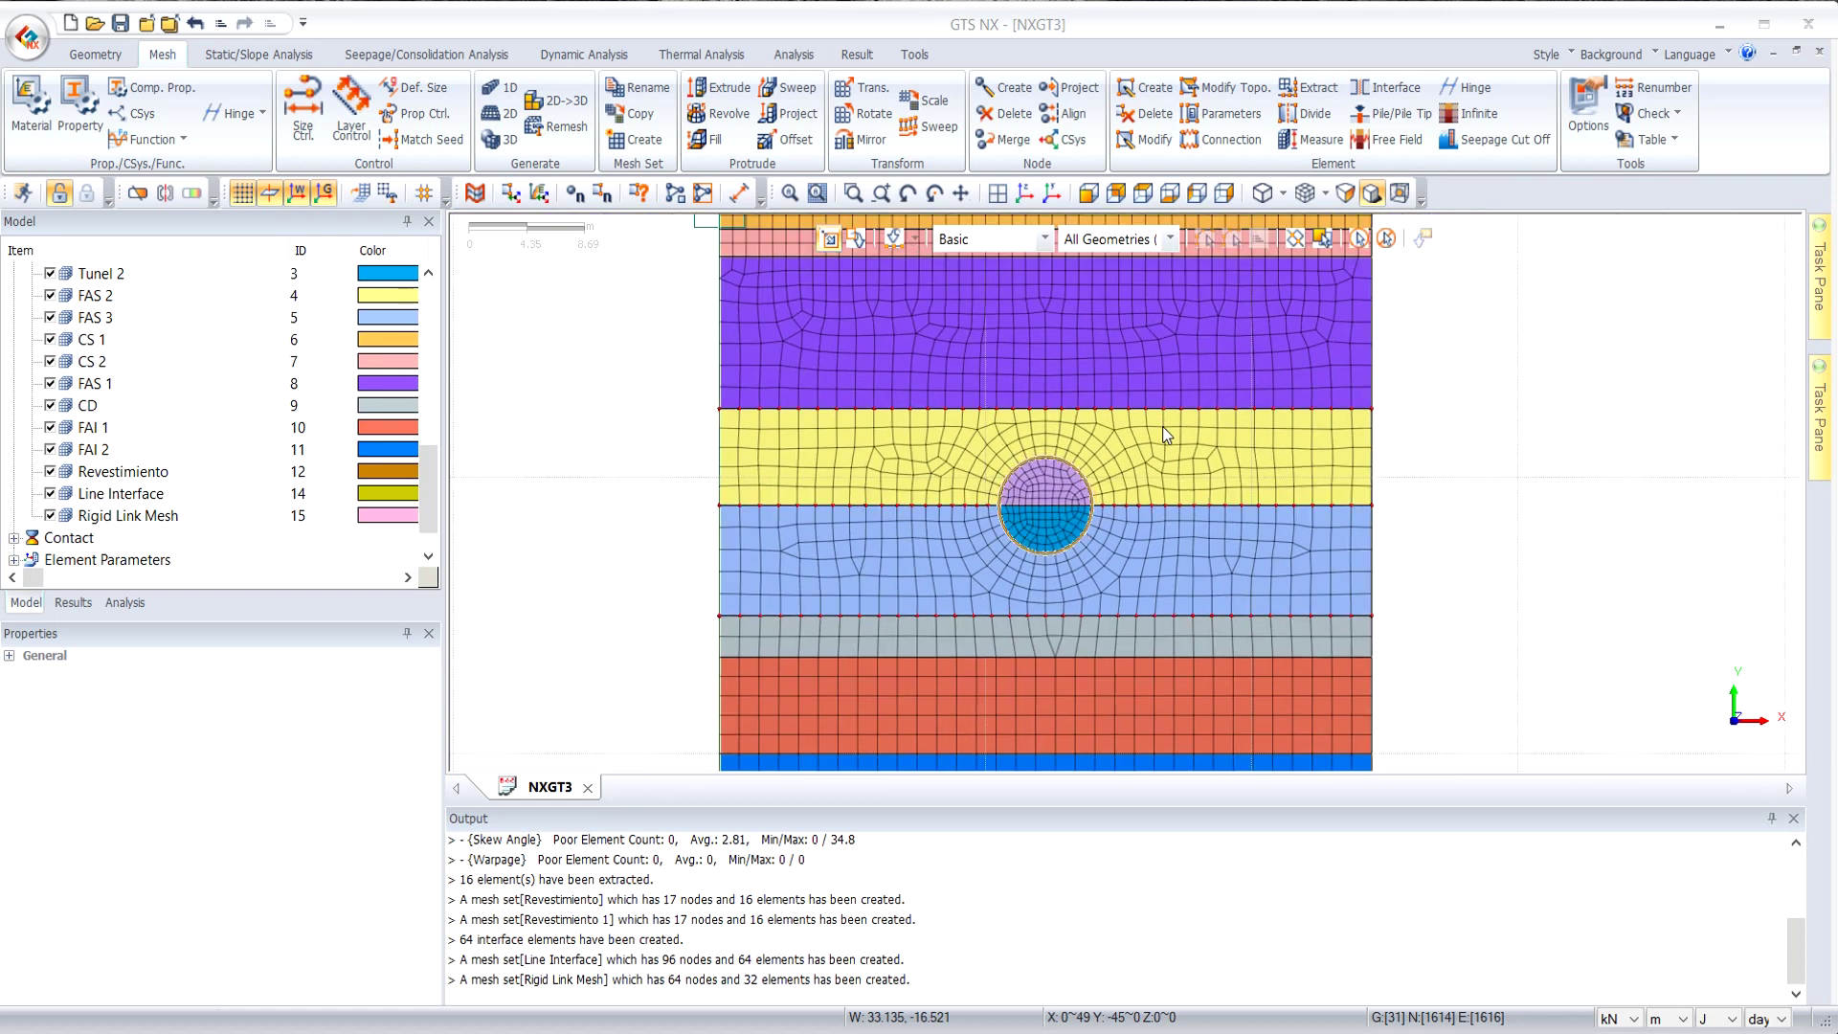
pyautogui.scroll(-2, 1162, 427)
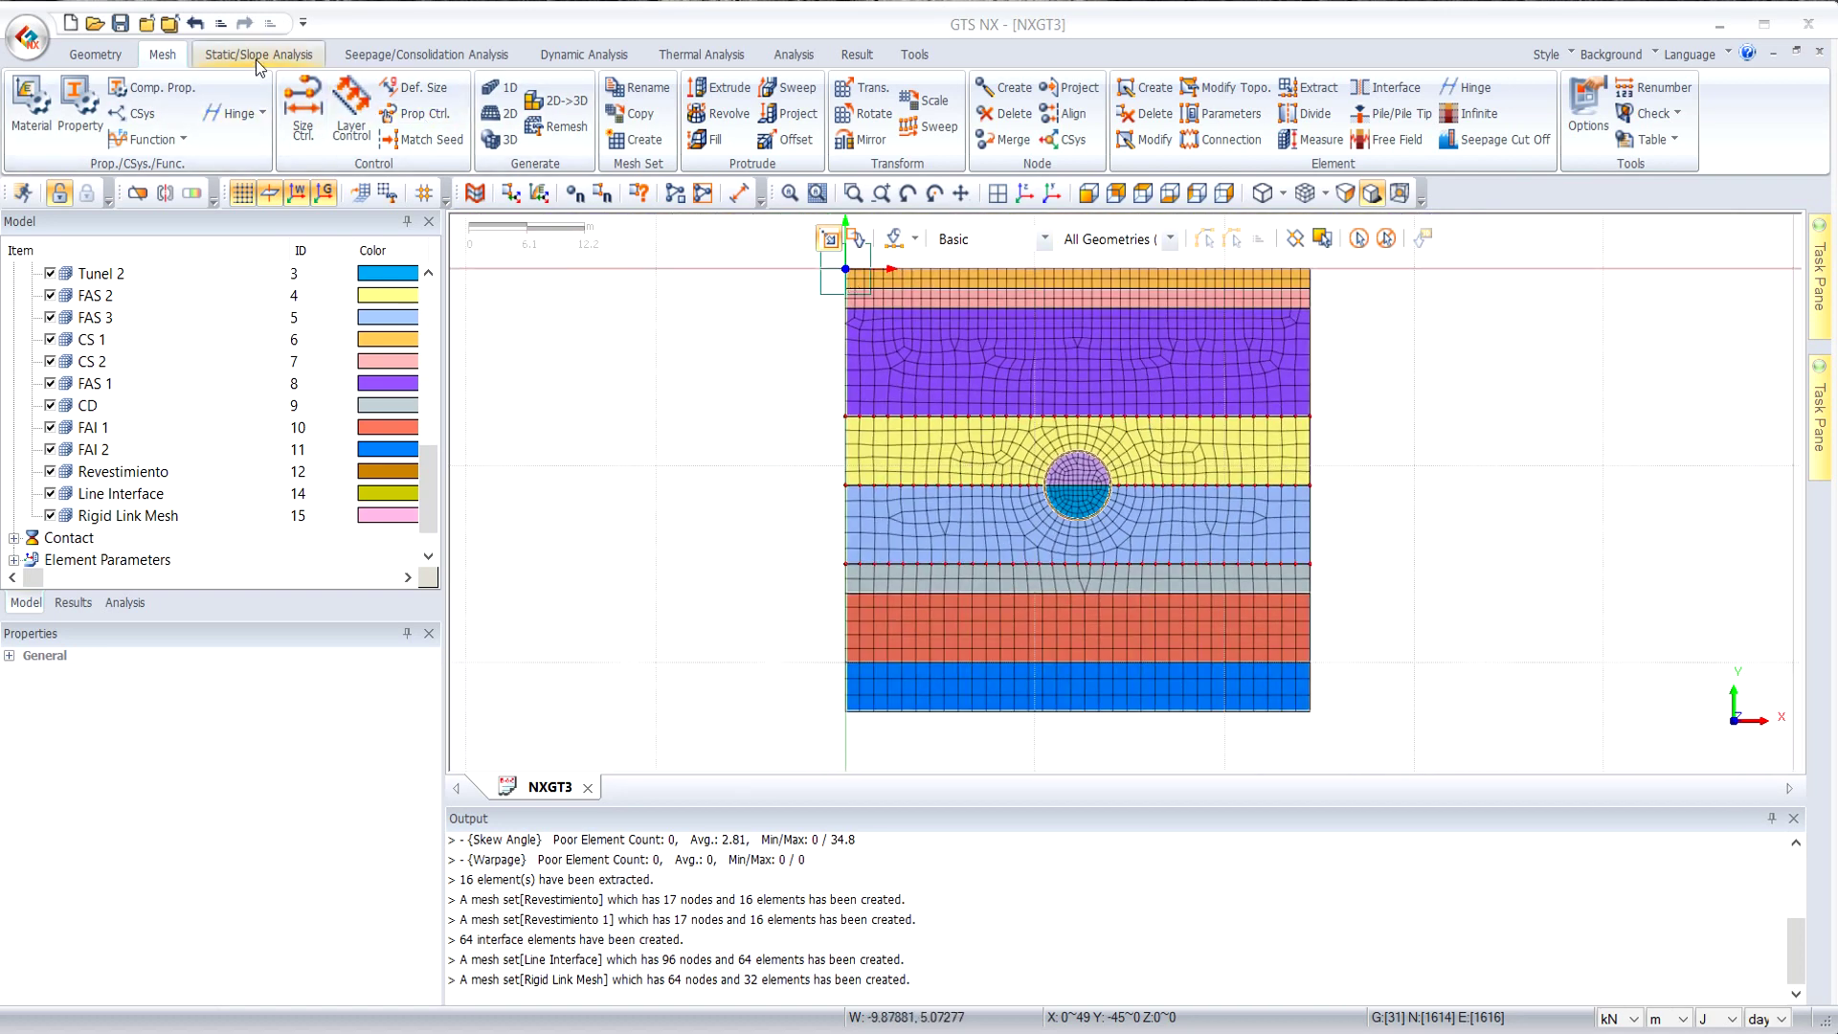
pyautogui.click(415, 57)
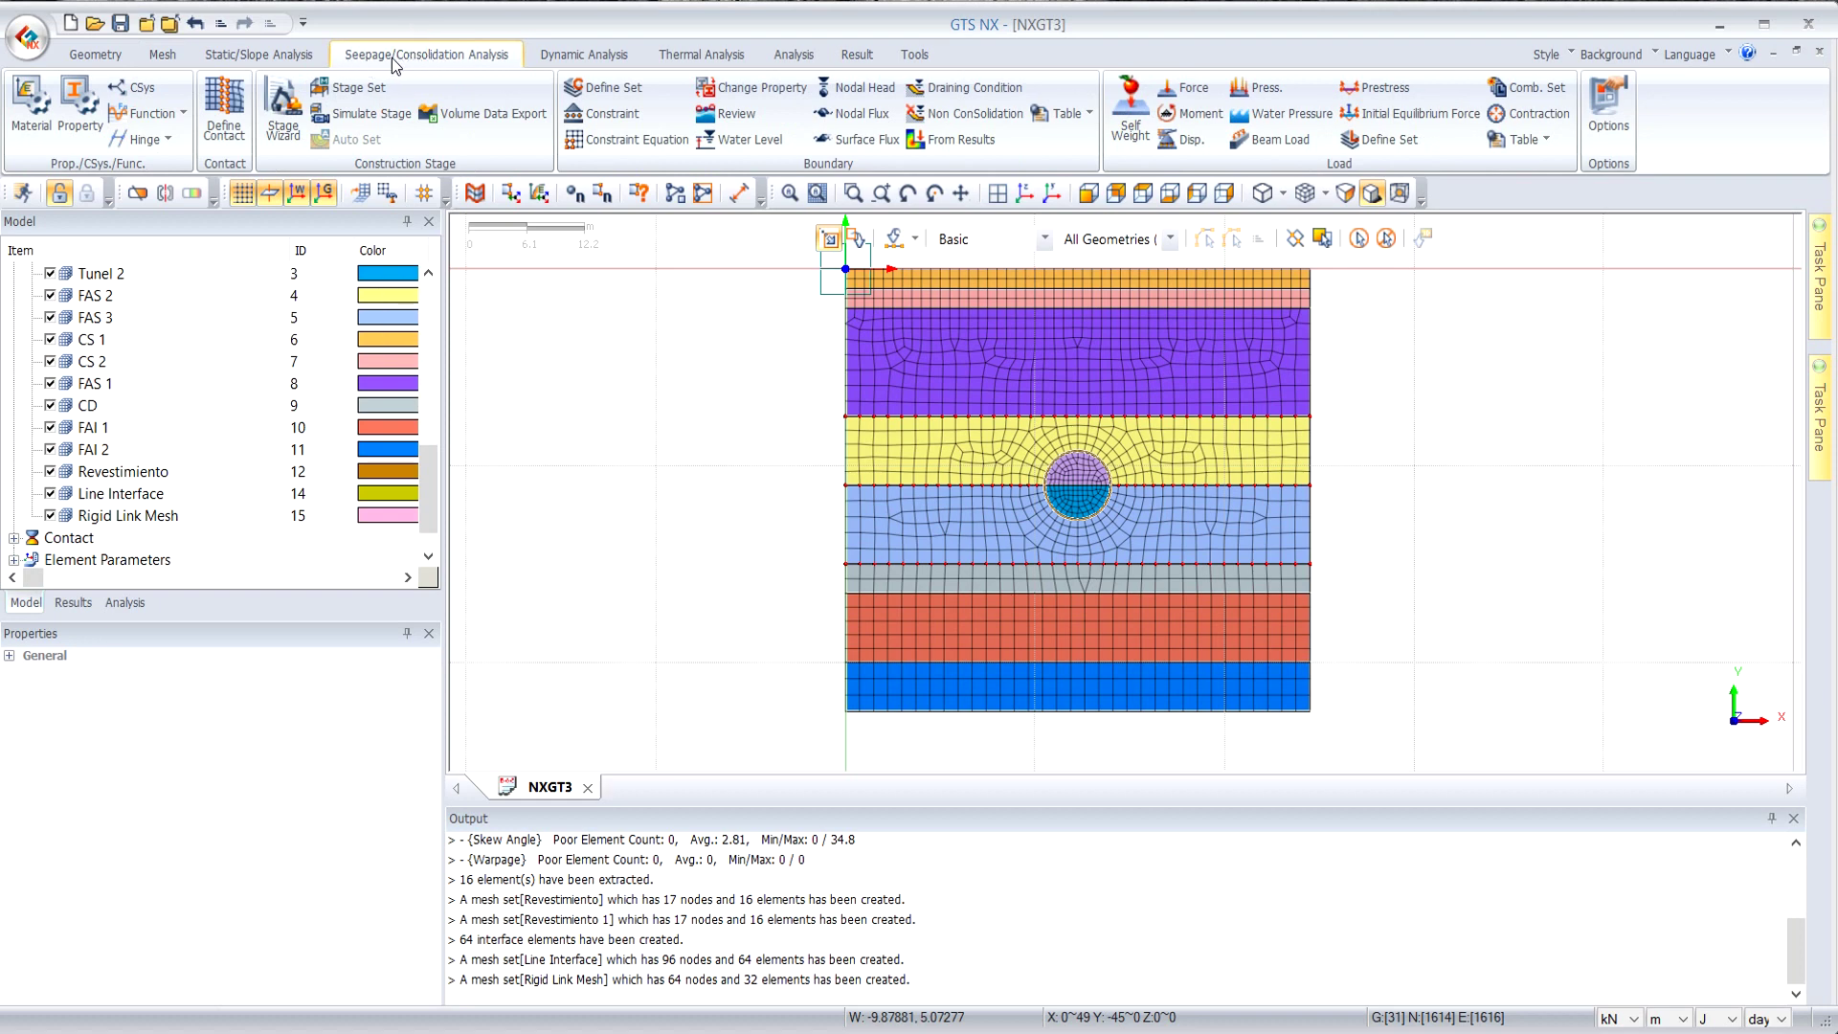
pyautogui.click(611, 115)
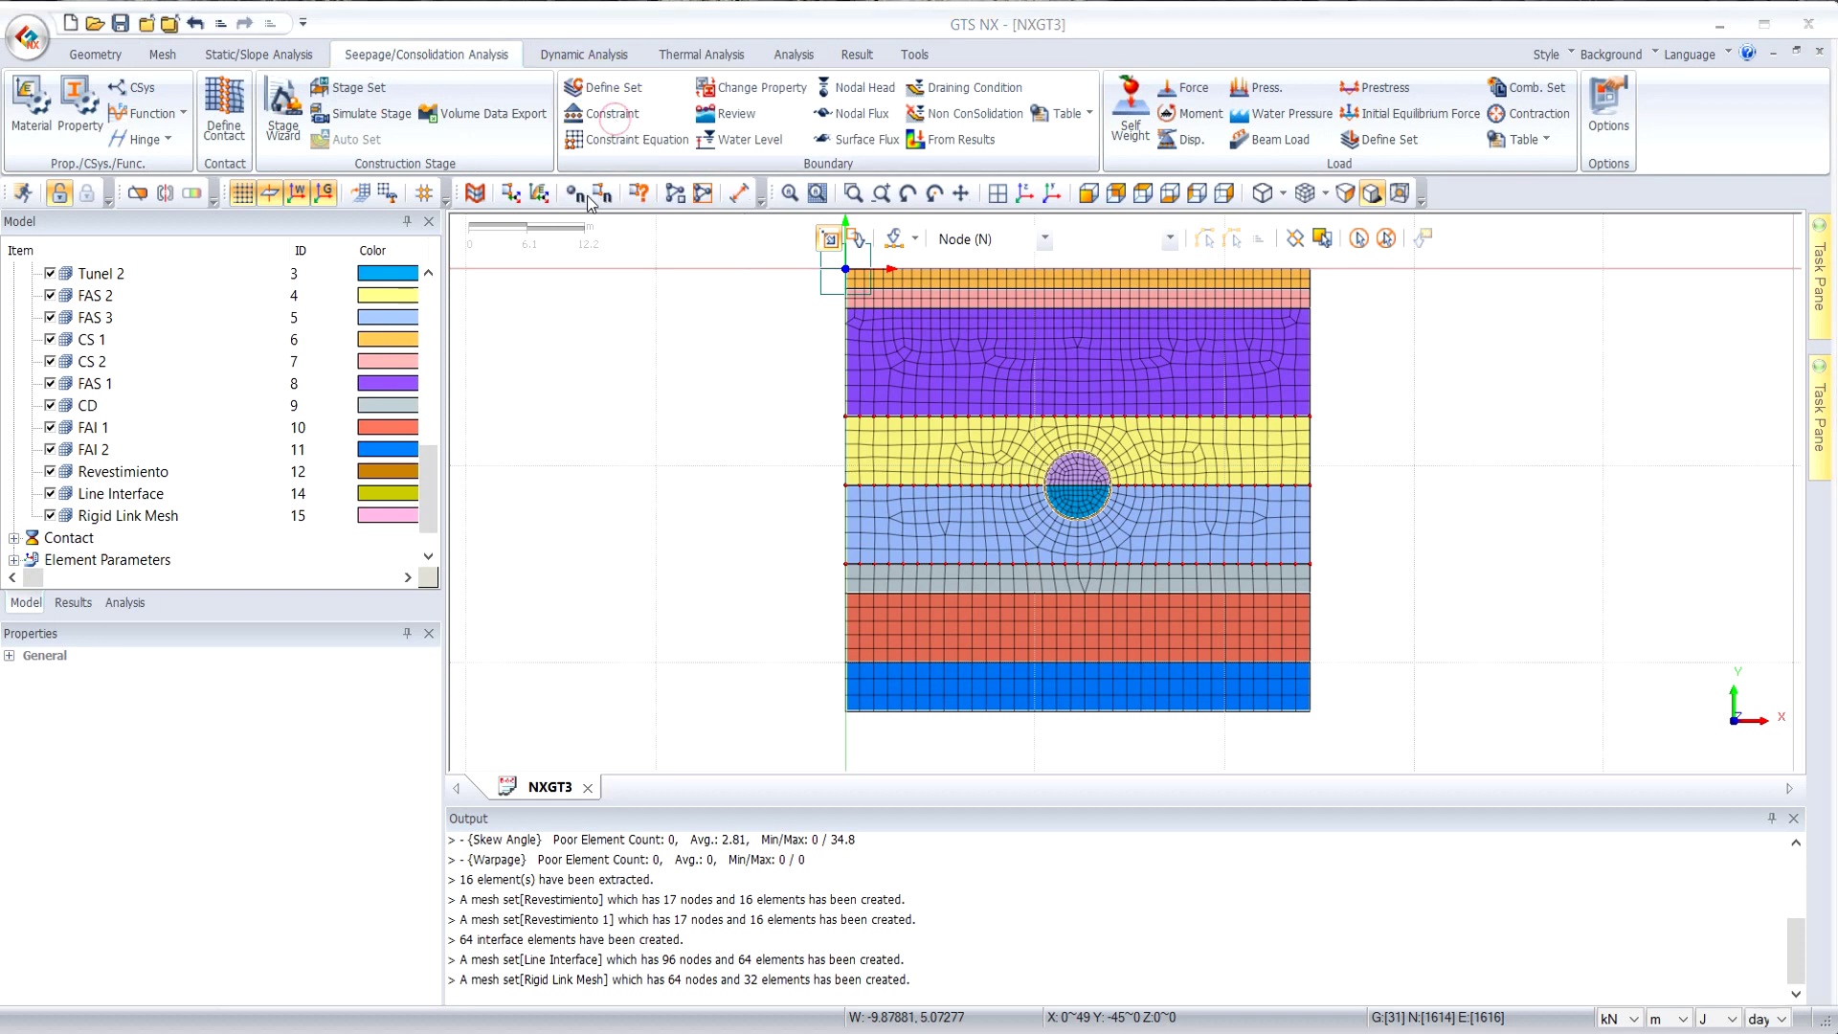
pyautogui.click(353, 285)
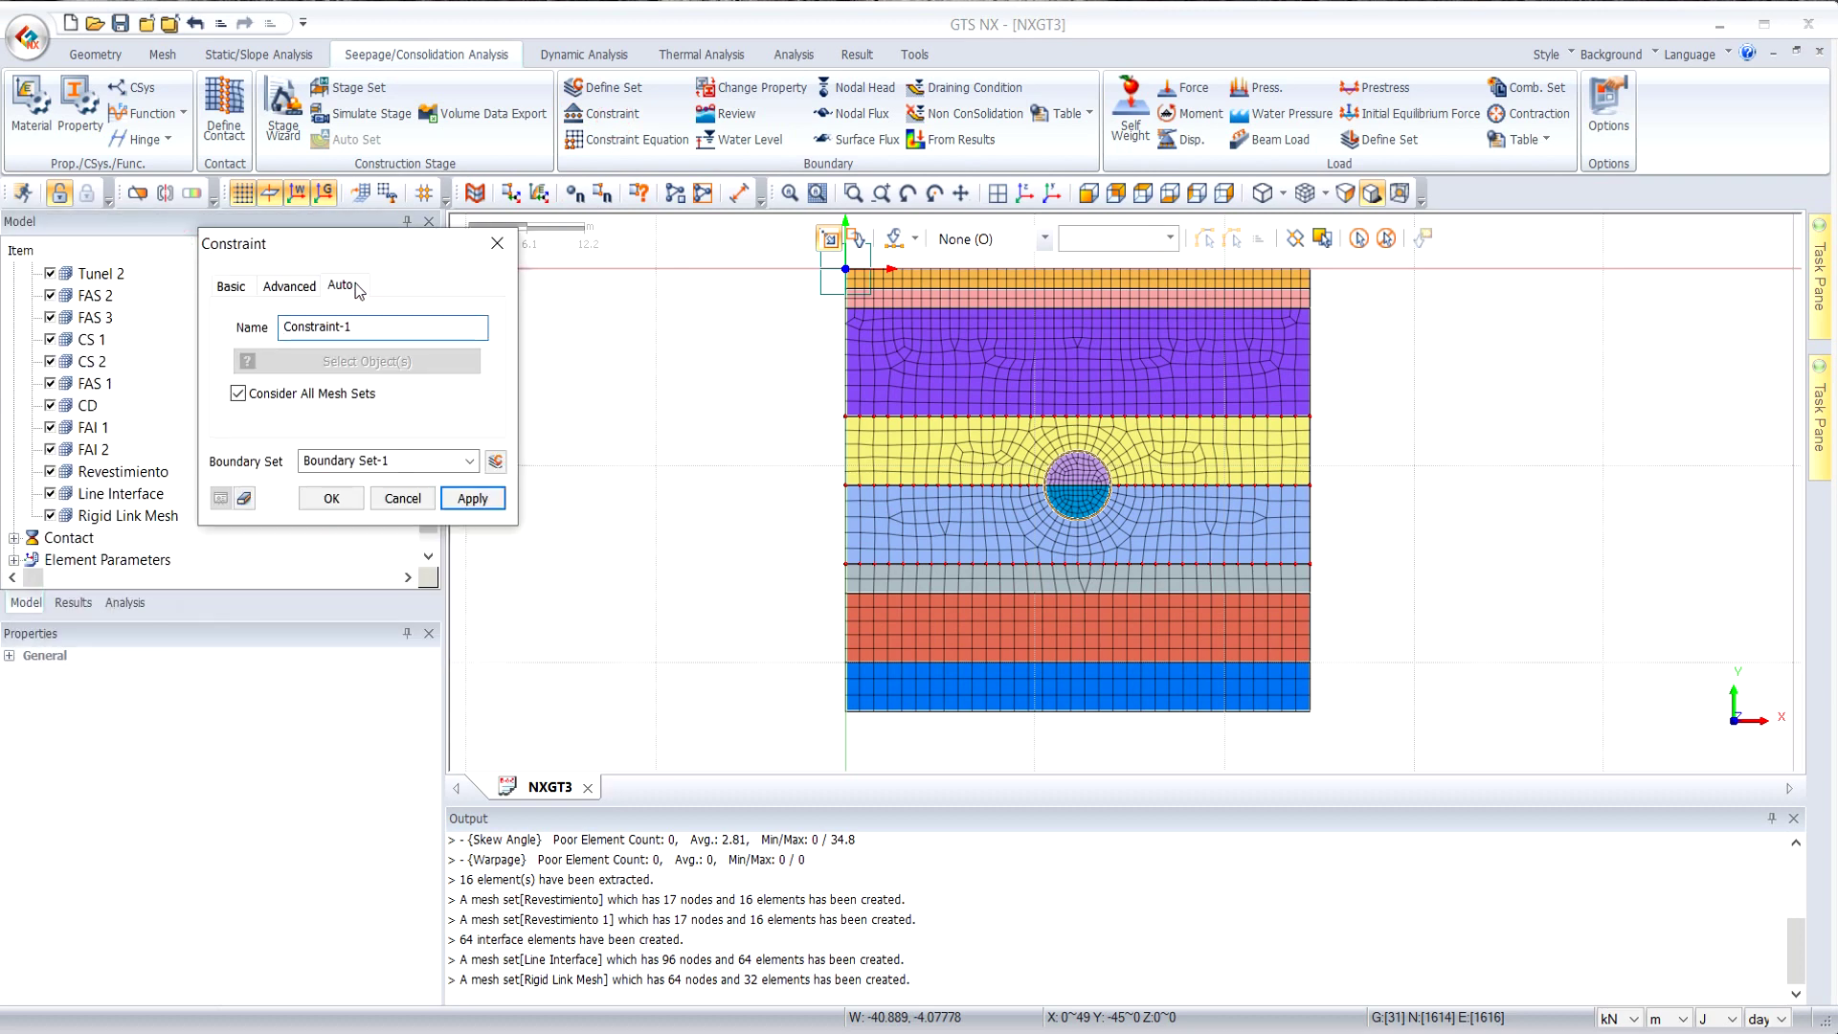
pyautogui.click(331, 499)
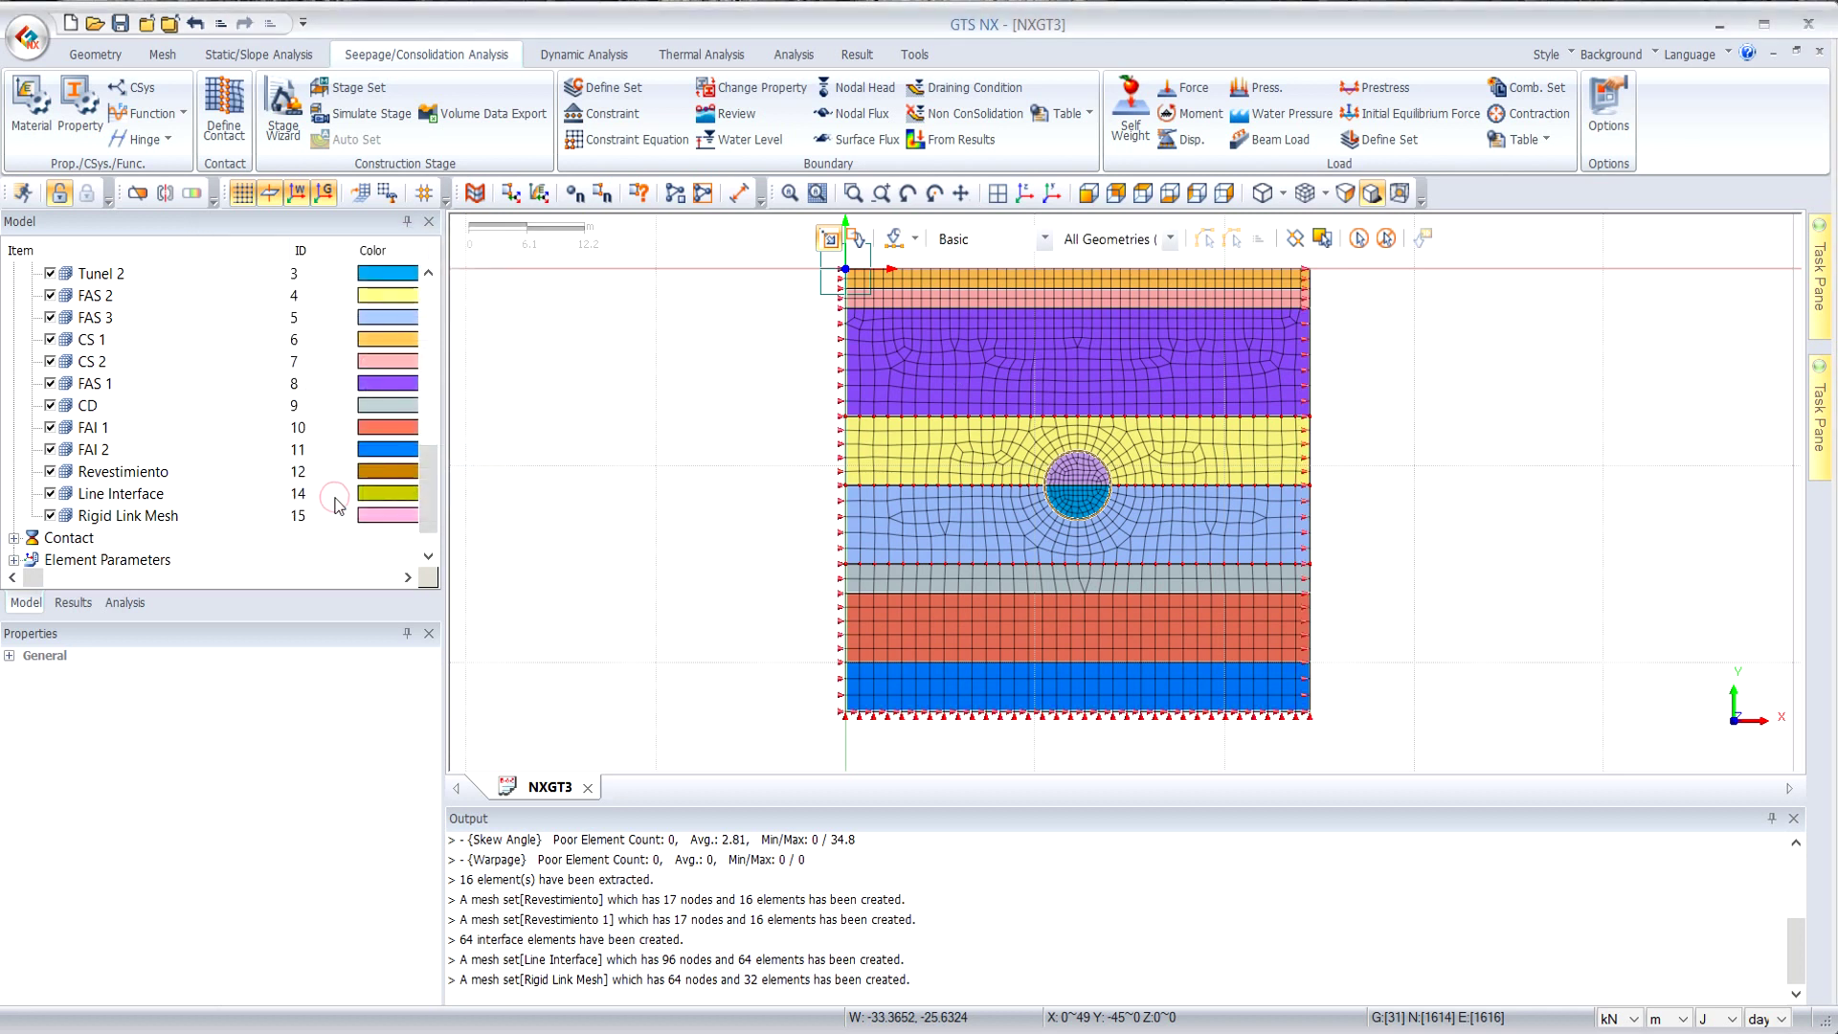
# Add a self-weight load with Gy of -1 in a load set named PP.
pyautogui.click(1126, 113)
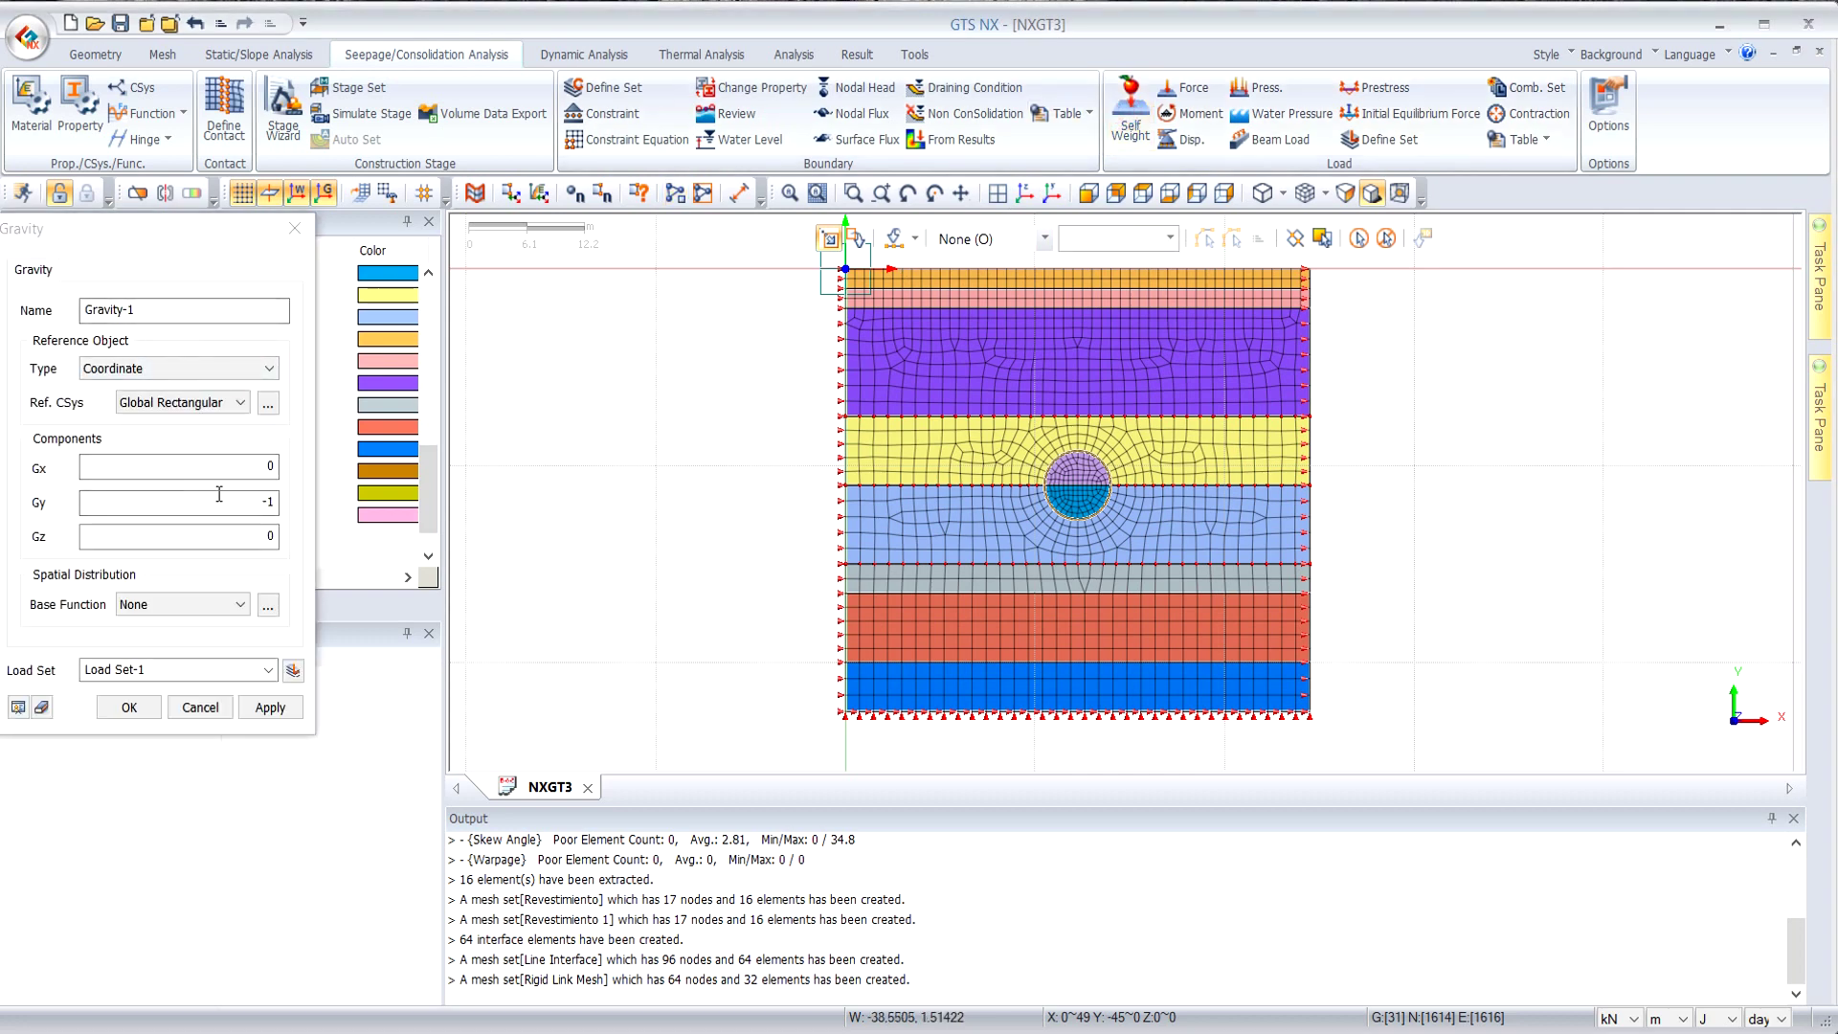
pyautogui.click(170, 669)
pyautogui.write('PP')
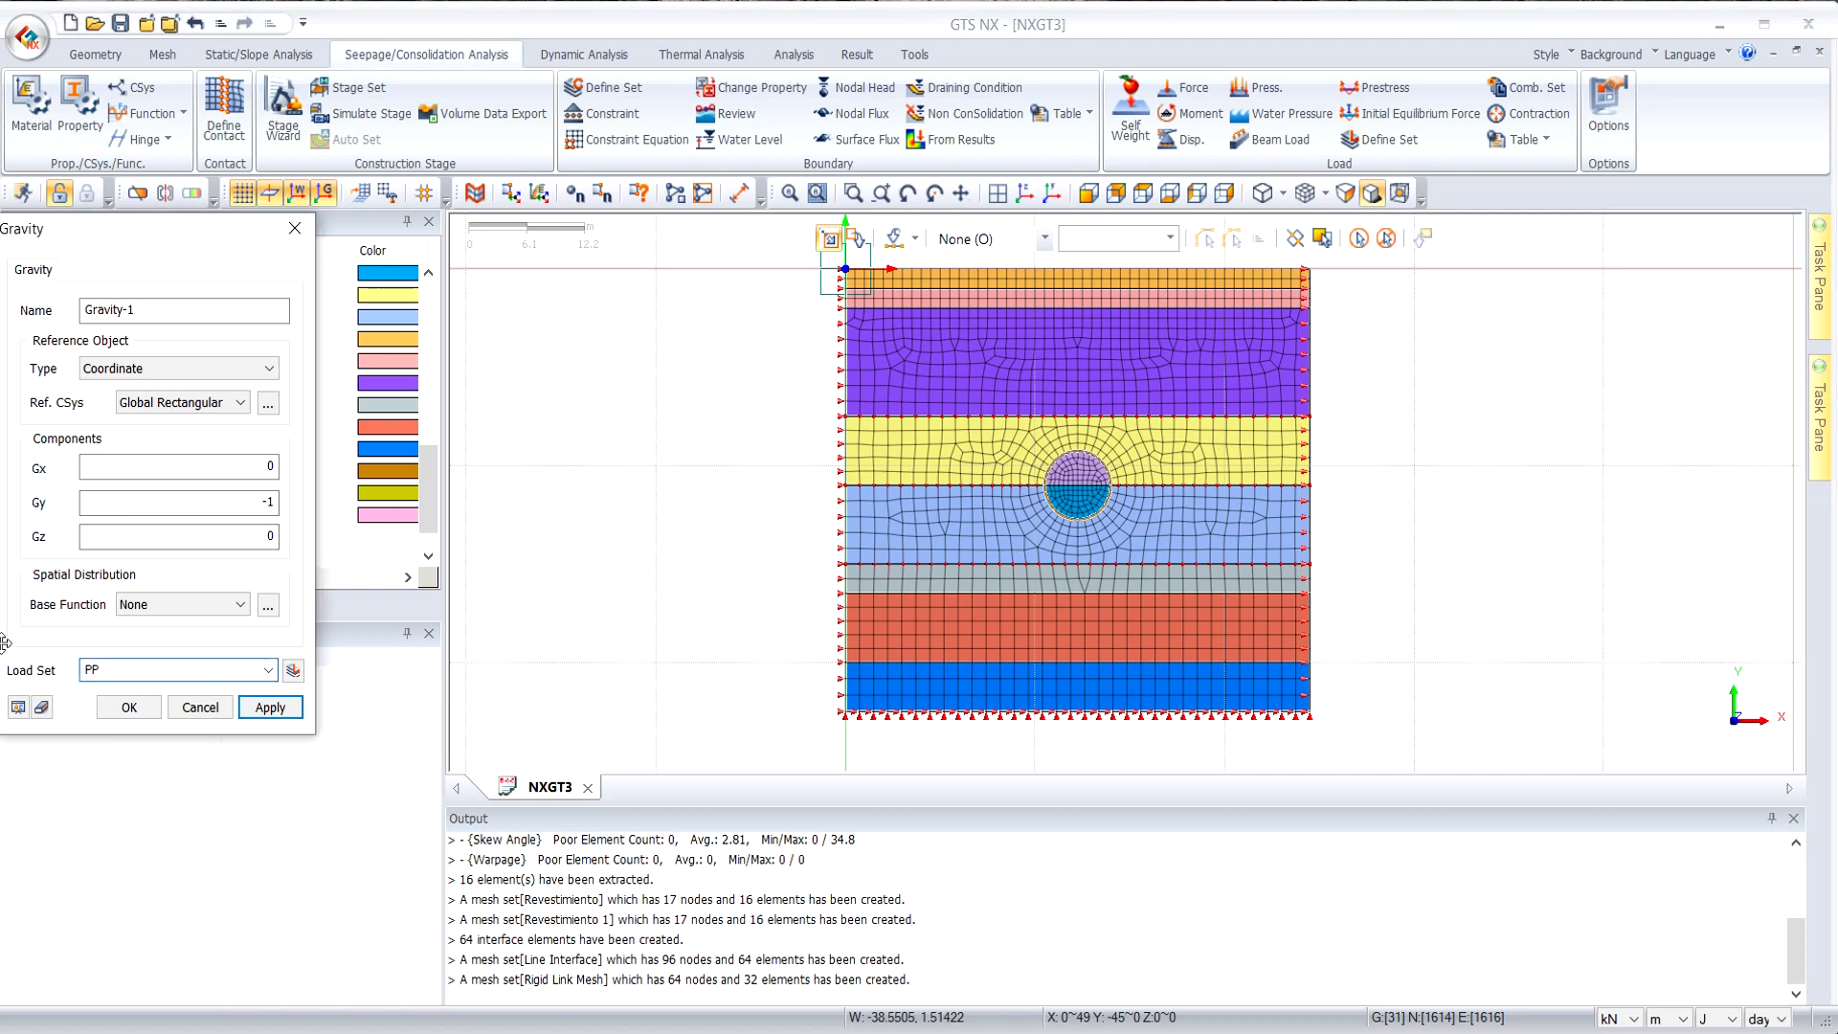
pyautogui.click(129, 708)
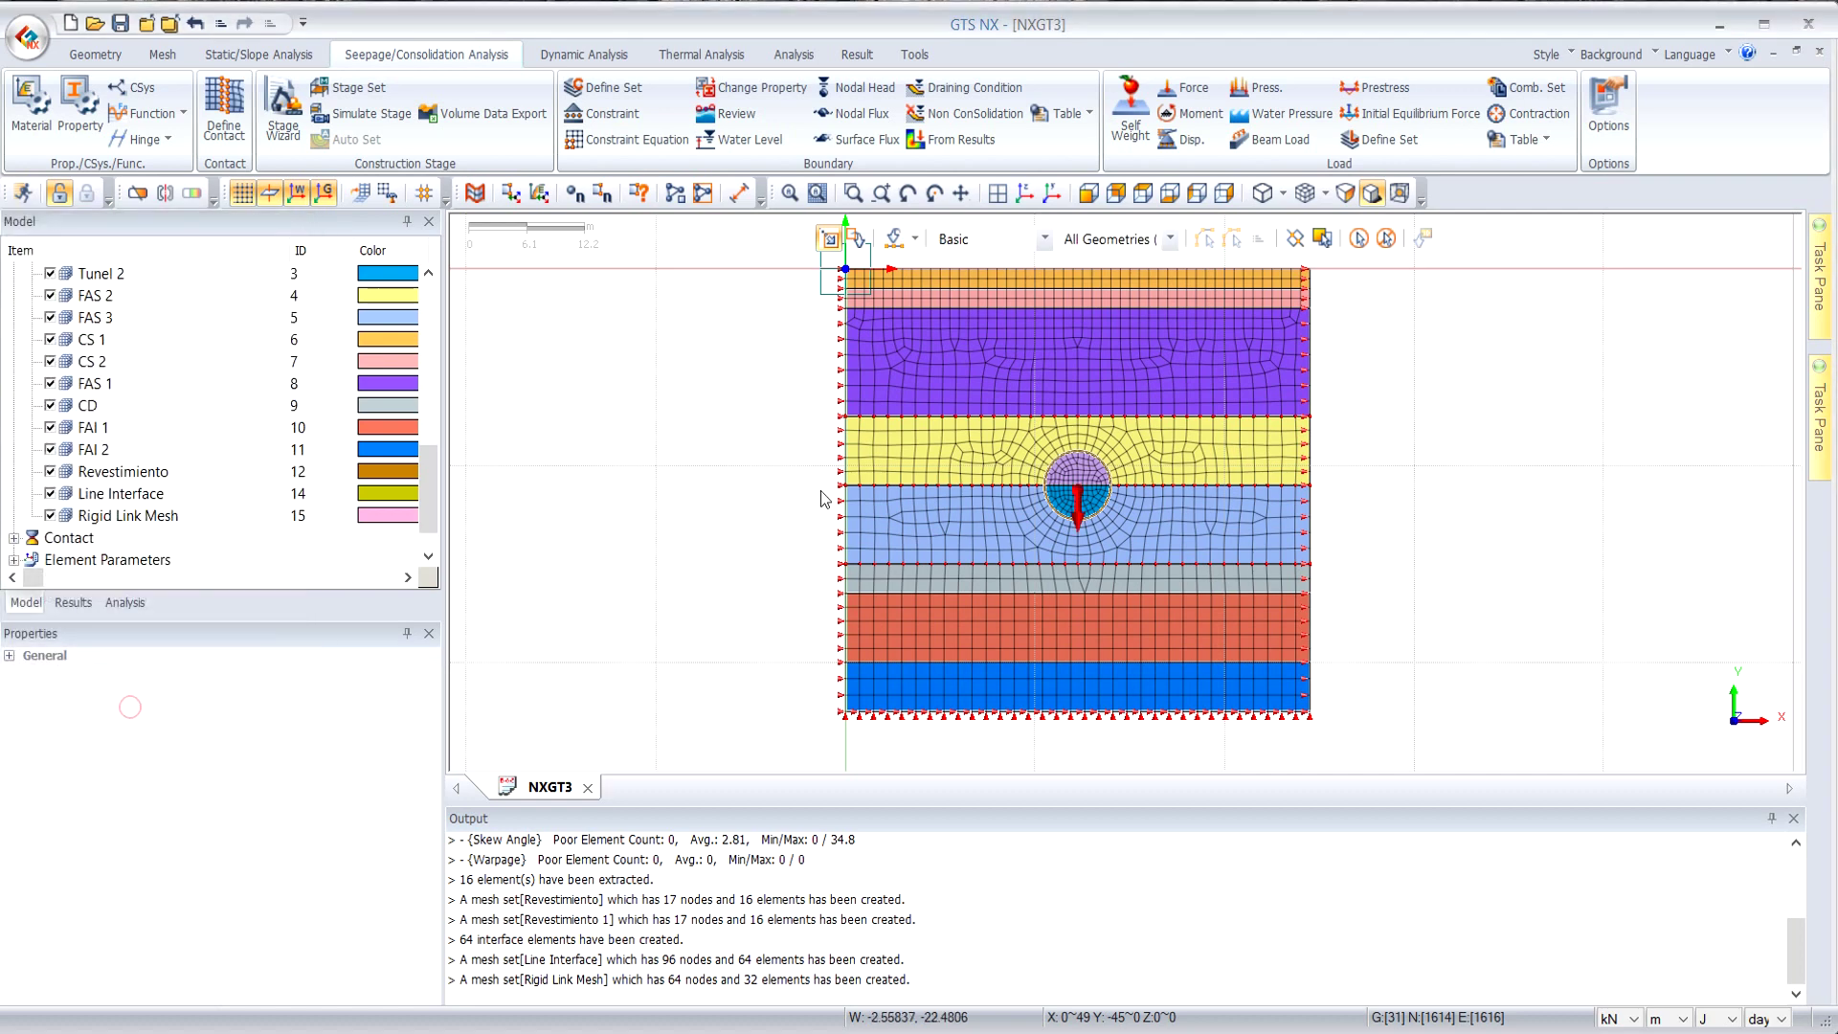
# Create a draining condition on the nodes of layers CS 1, CS 2 and CD in a boundary set named Drenaje.
pyautogui.click(985, 92)
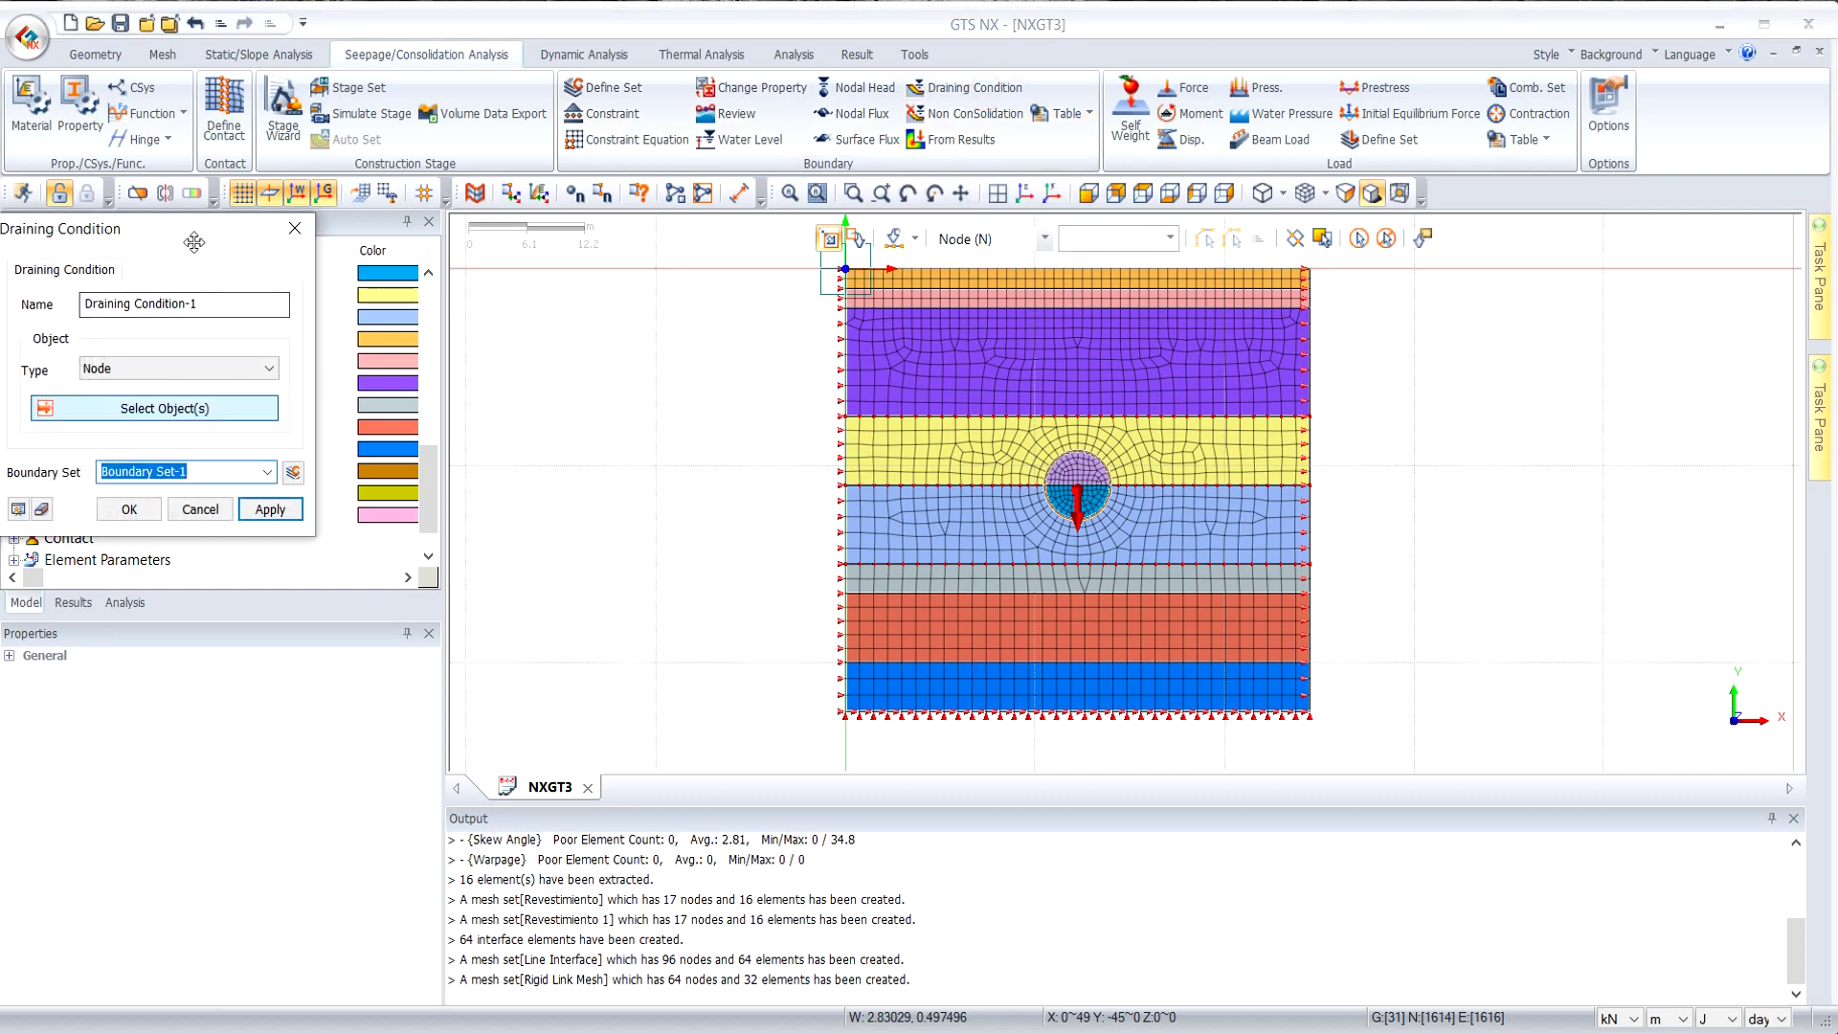
pyautogui.moveTo(194, 243); pyautogui.dragTo(430, 278)
pyautogui.scroll(-1, 972, 463)
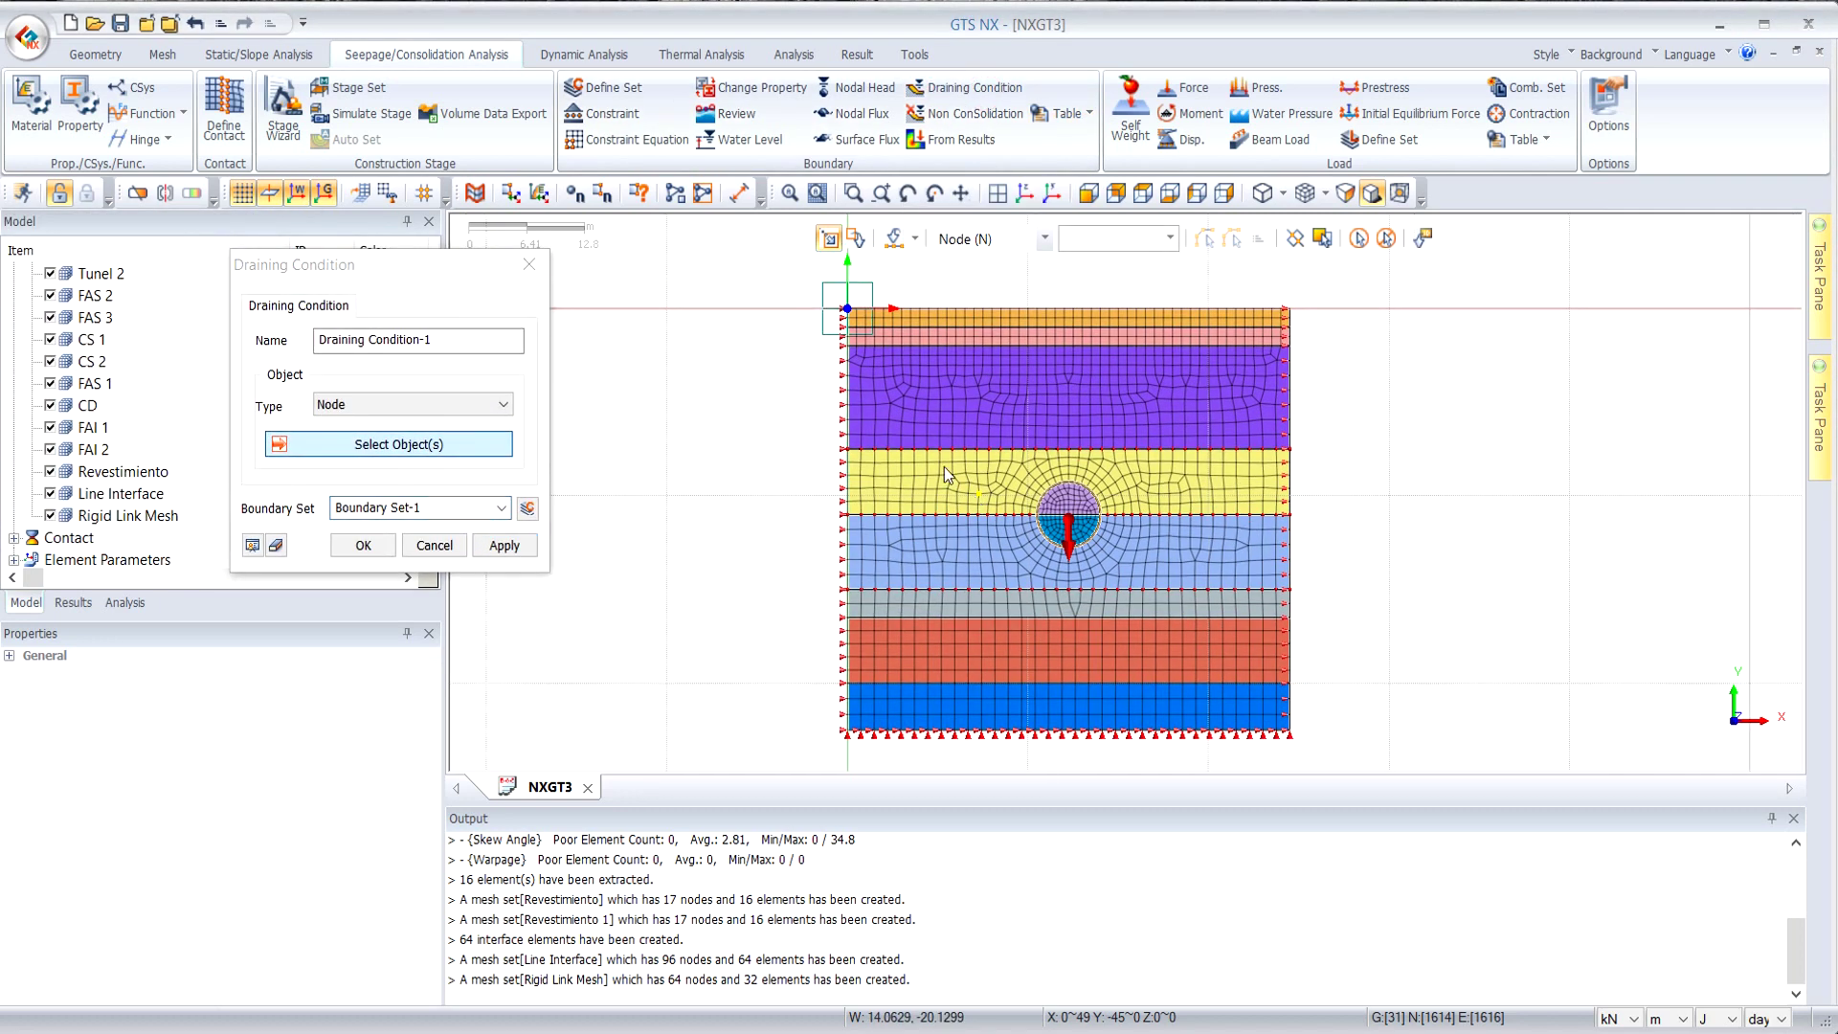
pyautogui.moveTo(795, 286); pyautogui.dragTo(1350, 359)
pyautogui.moveTo(825, 581); pyautogui.dragTo(1312, 634)
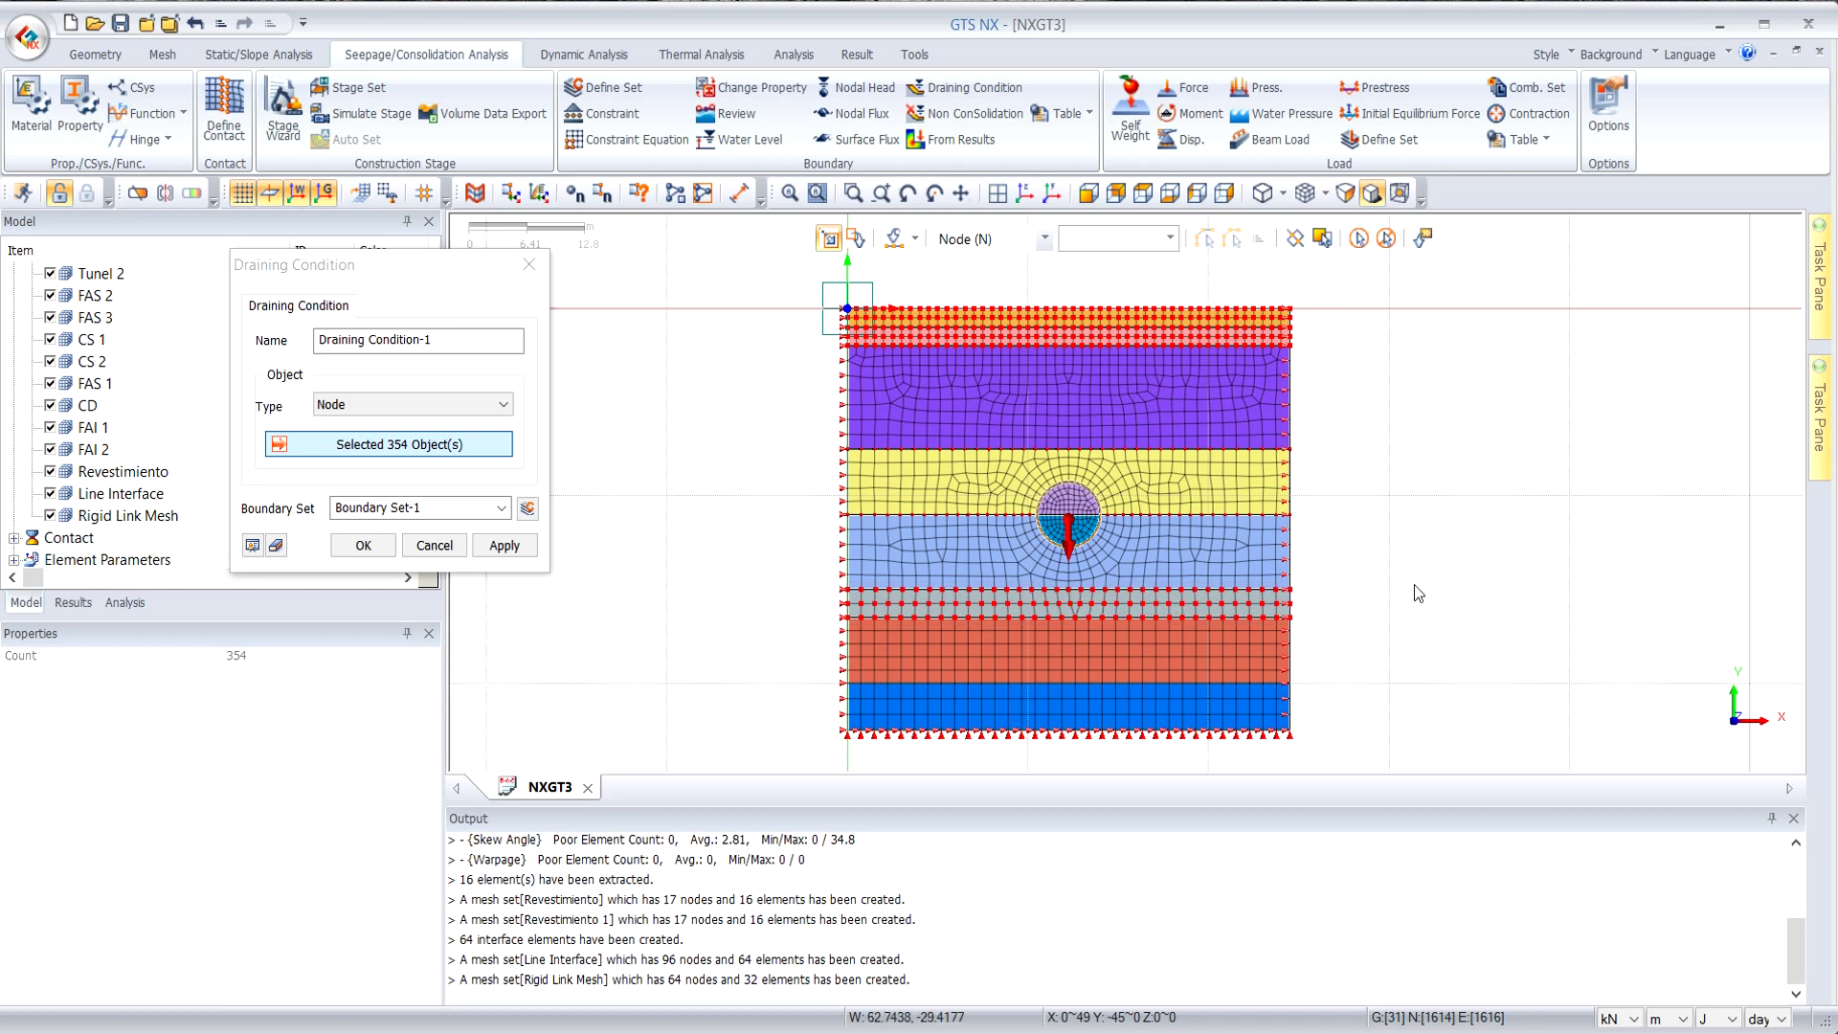
pyautogui.click(296, 502)
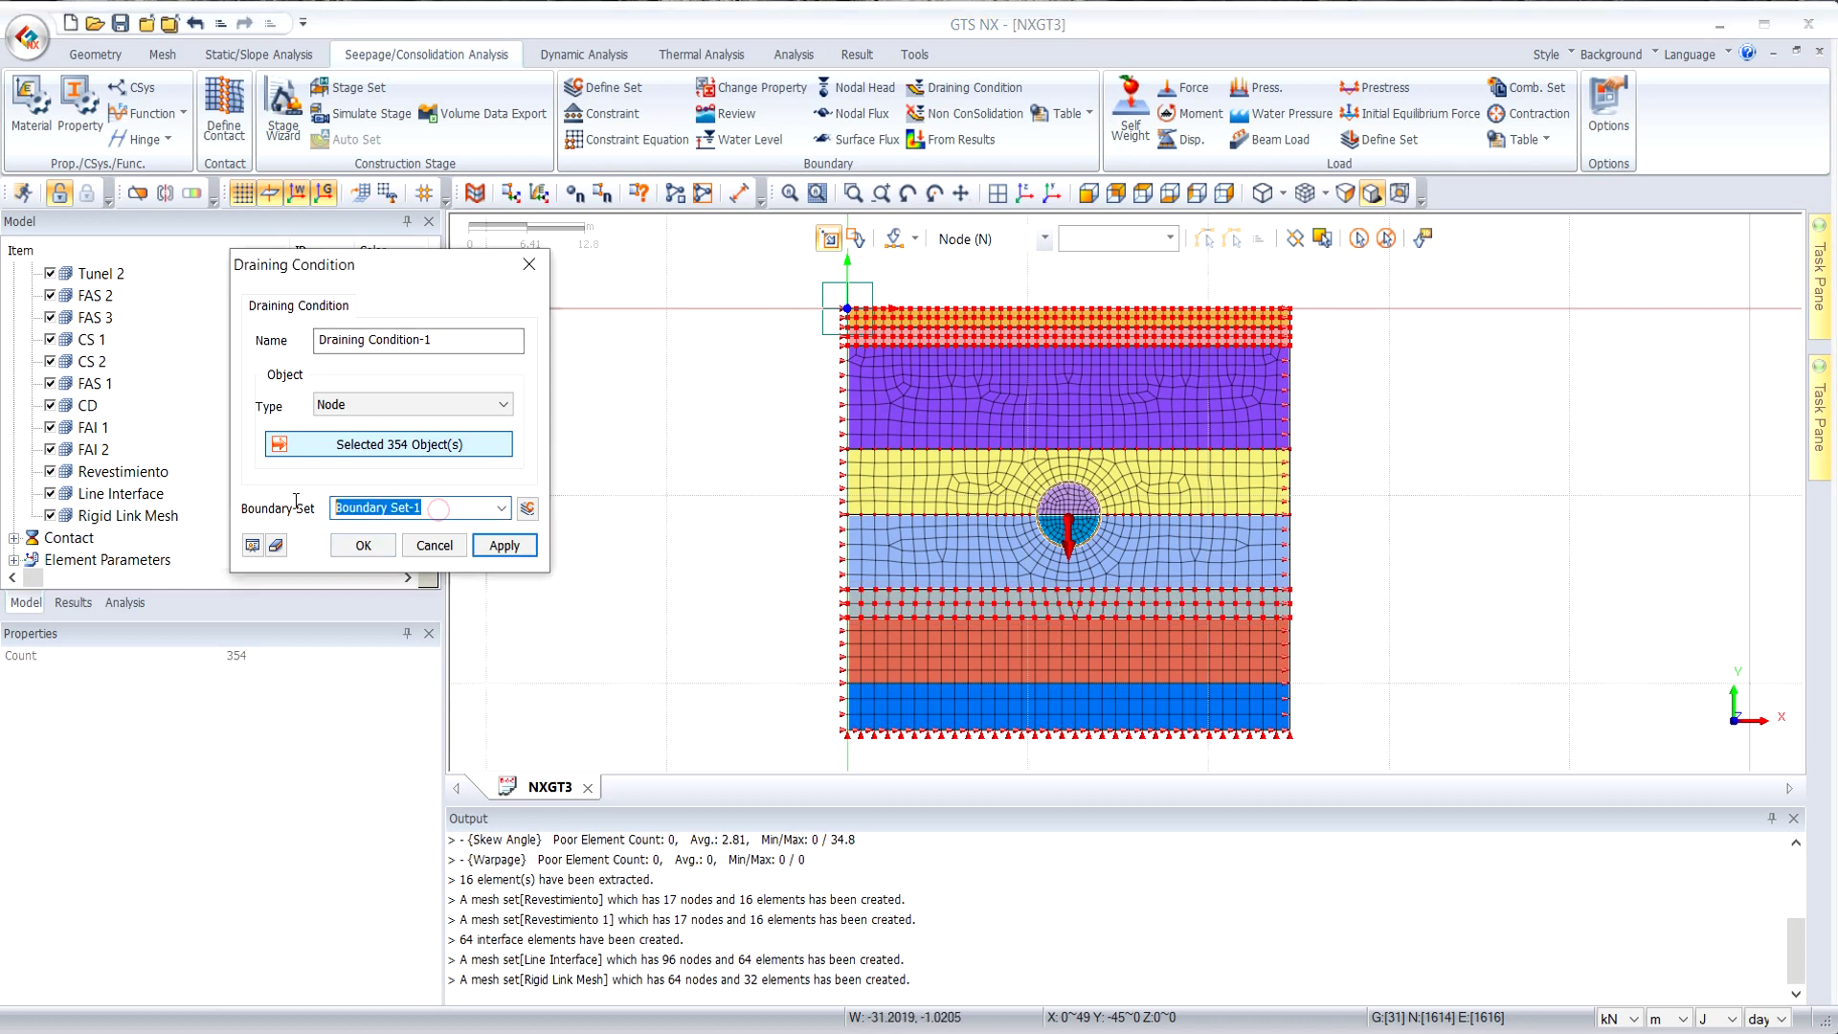
pyautogui.write('Drenaje')
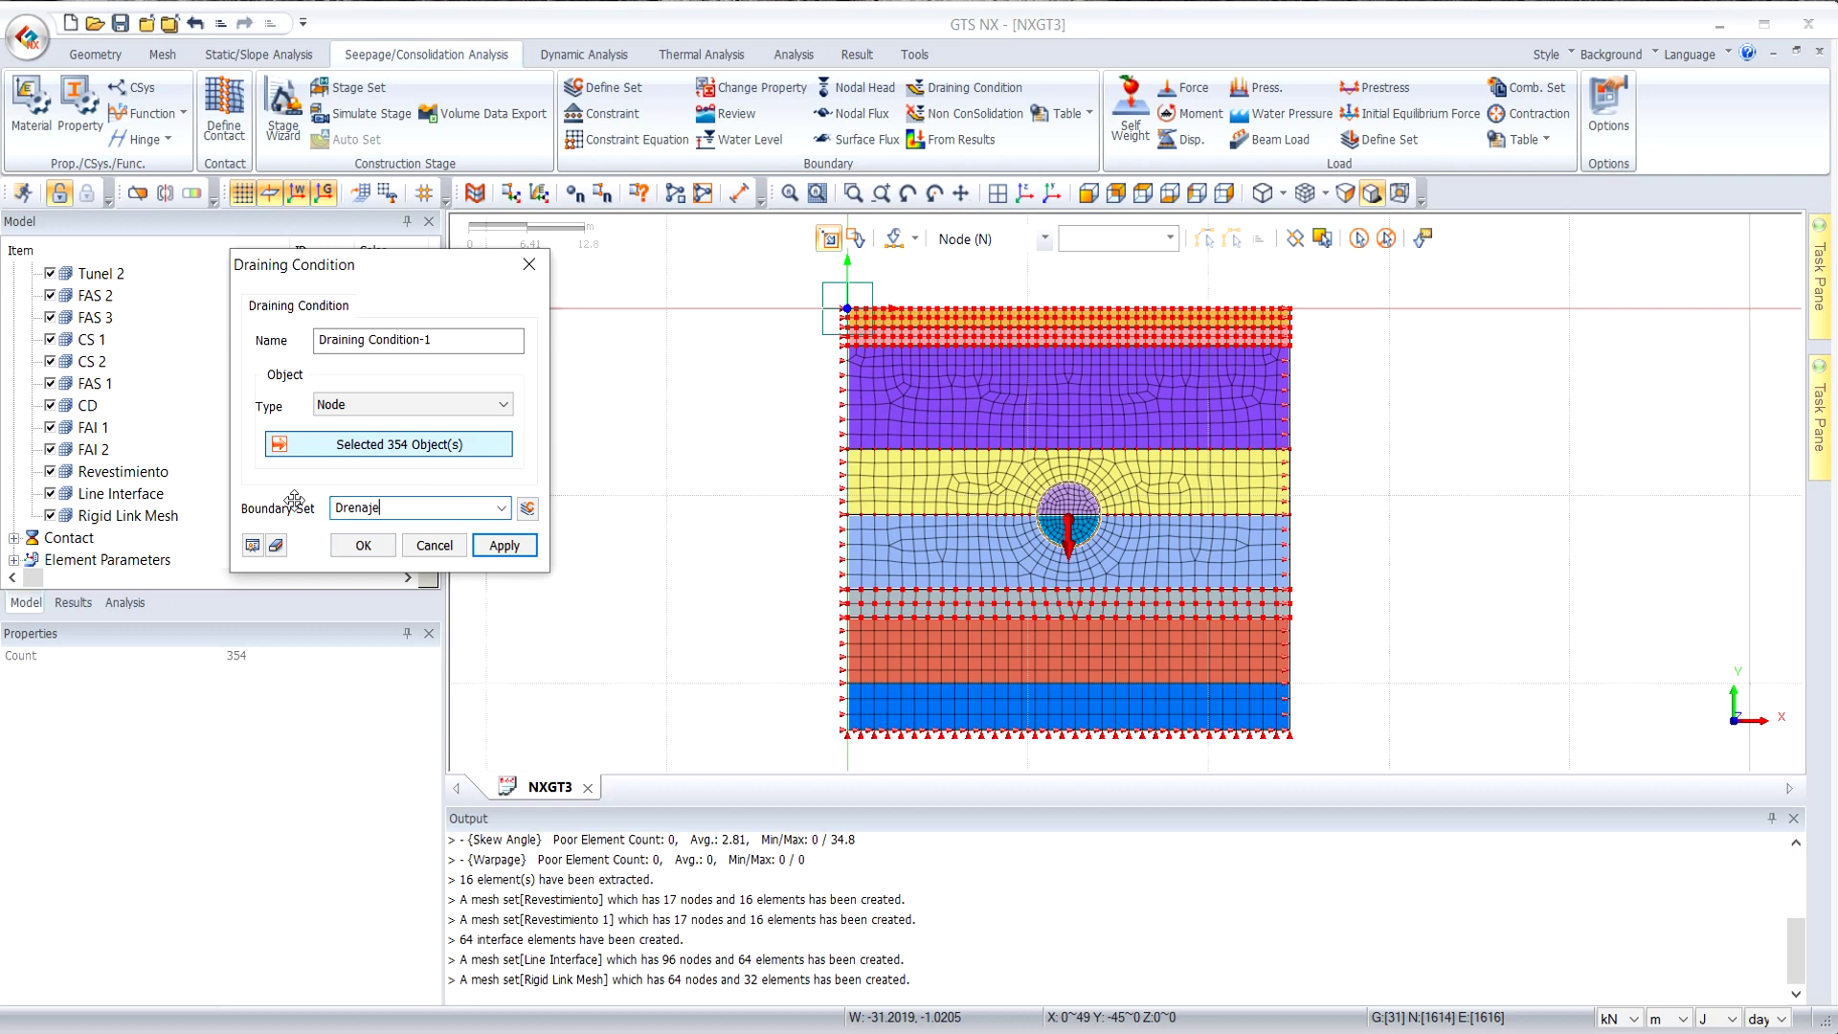
pyautogui.click(364, 549)
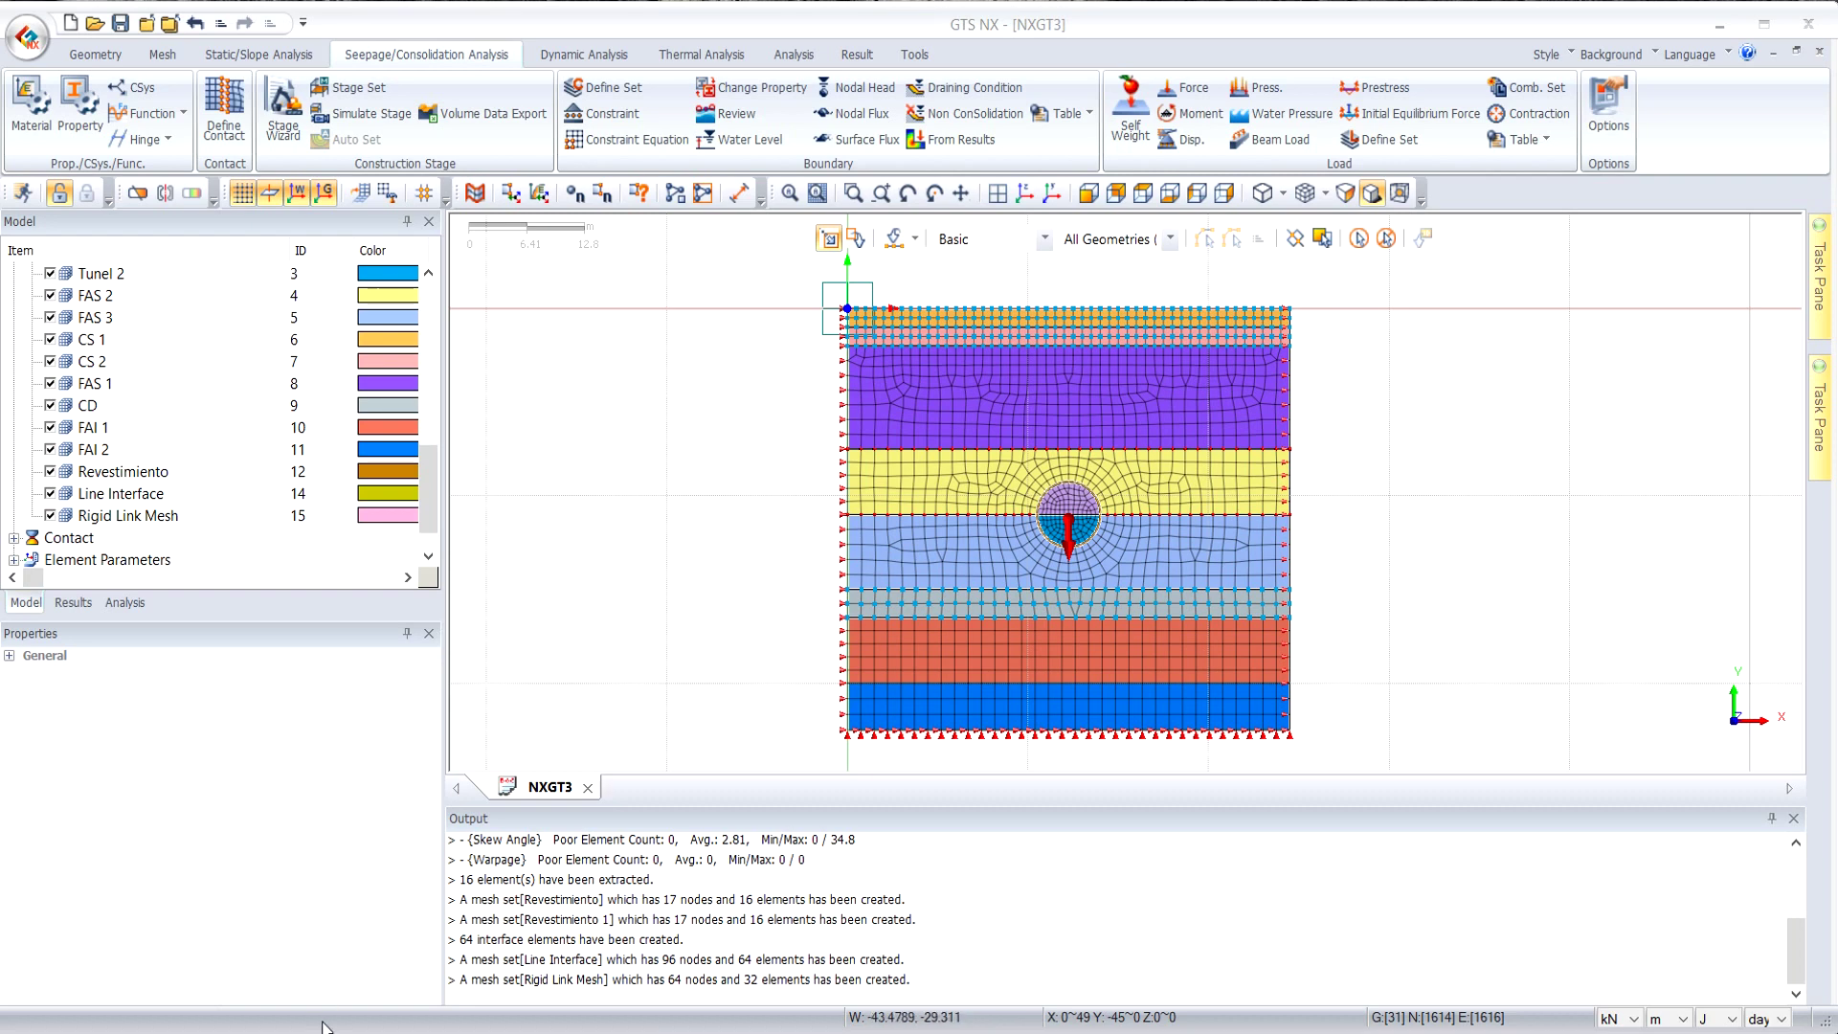
# Glance at the Abatimiento workbook in Excel, return to GTS NX and start a Non-Hydrostatic Water Pressure function named F1.
pyautogui.moveTo(1837, 229); pyautogui.dragTo(1081, 100)
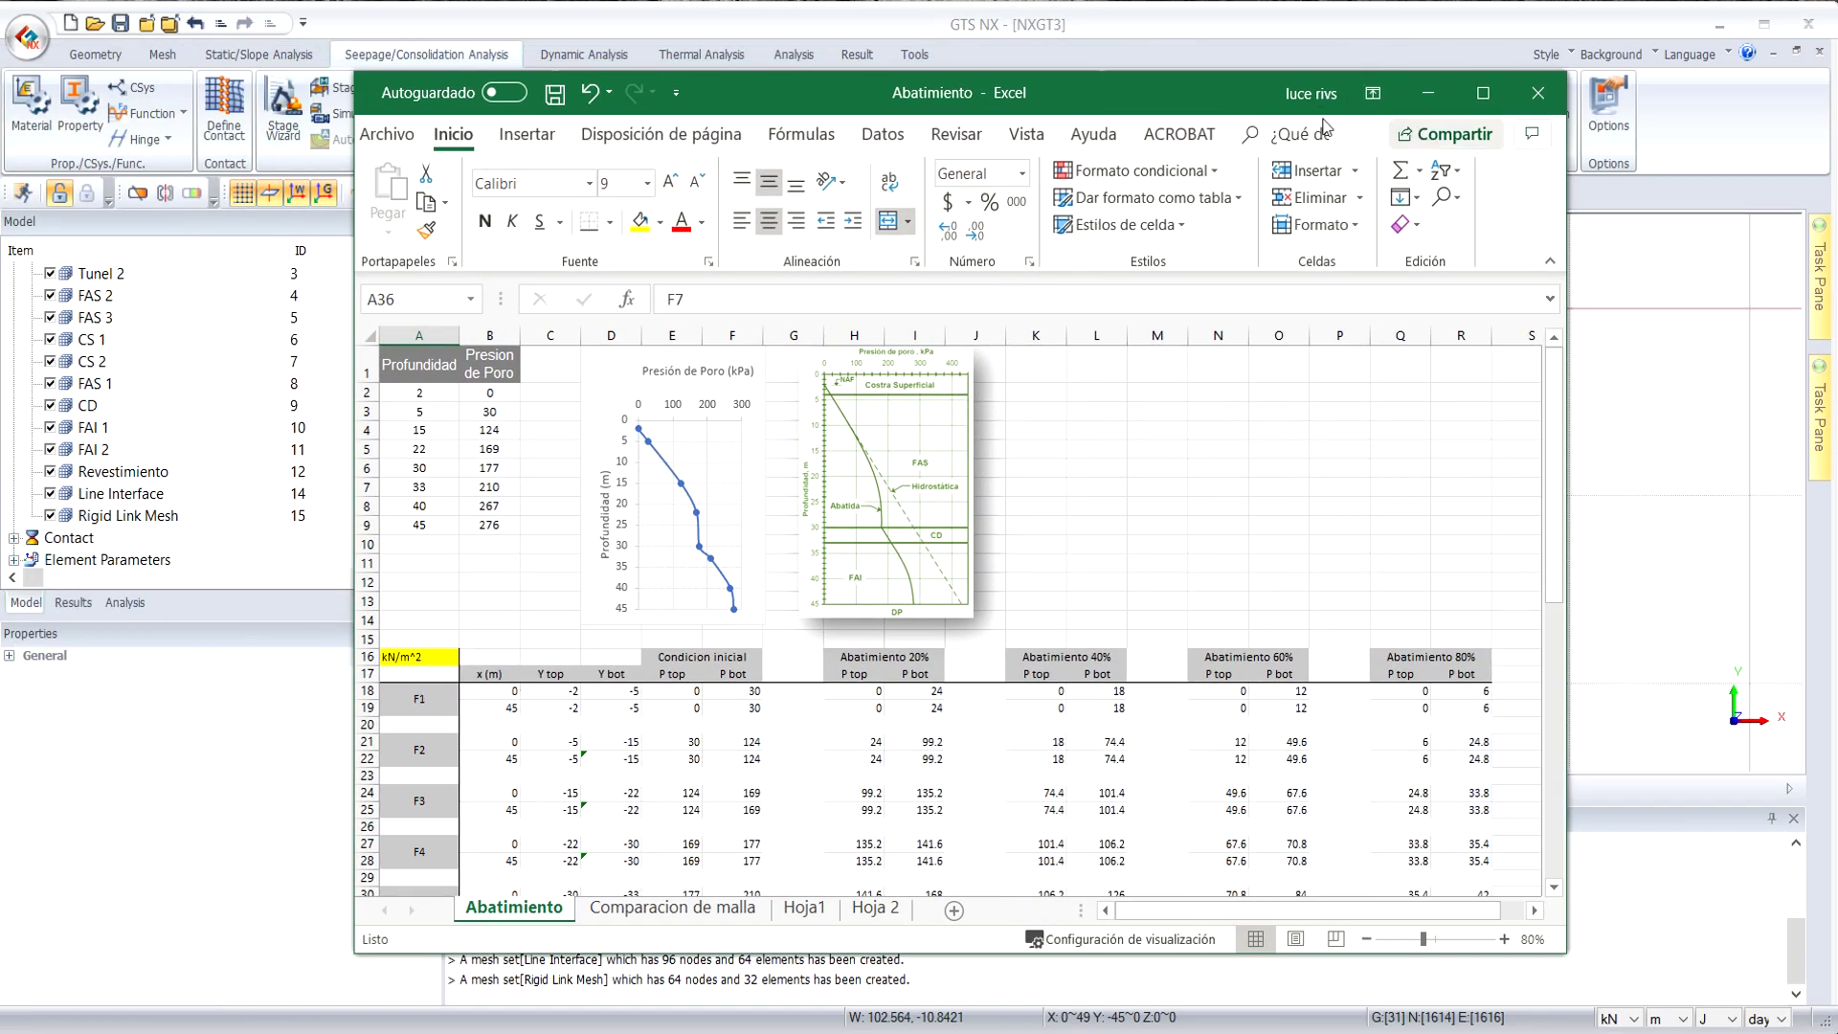
pyautogui.click(359, 21)
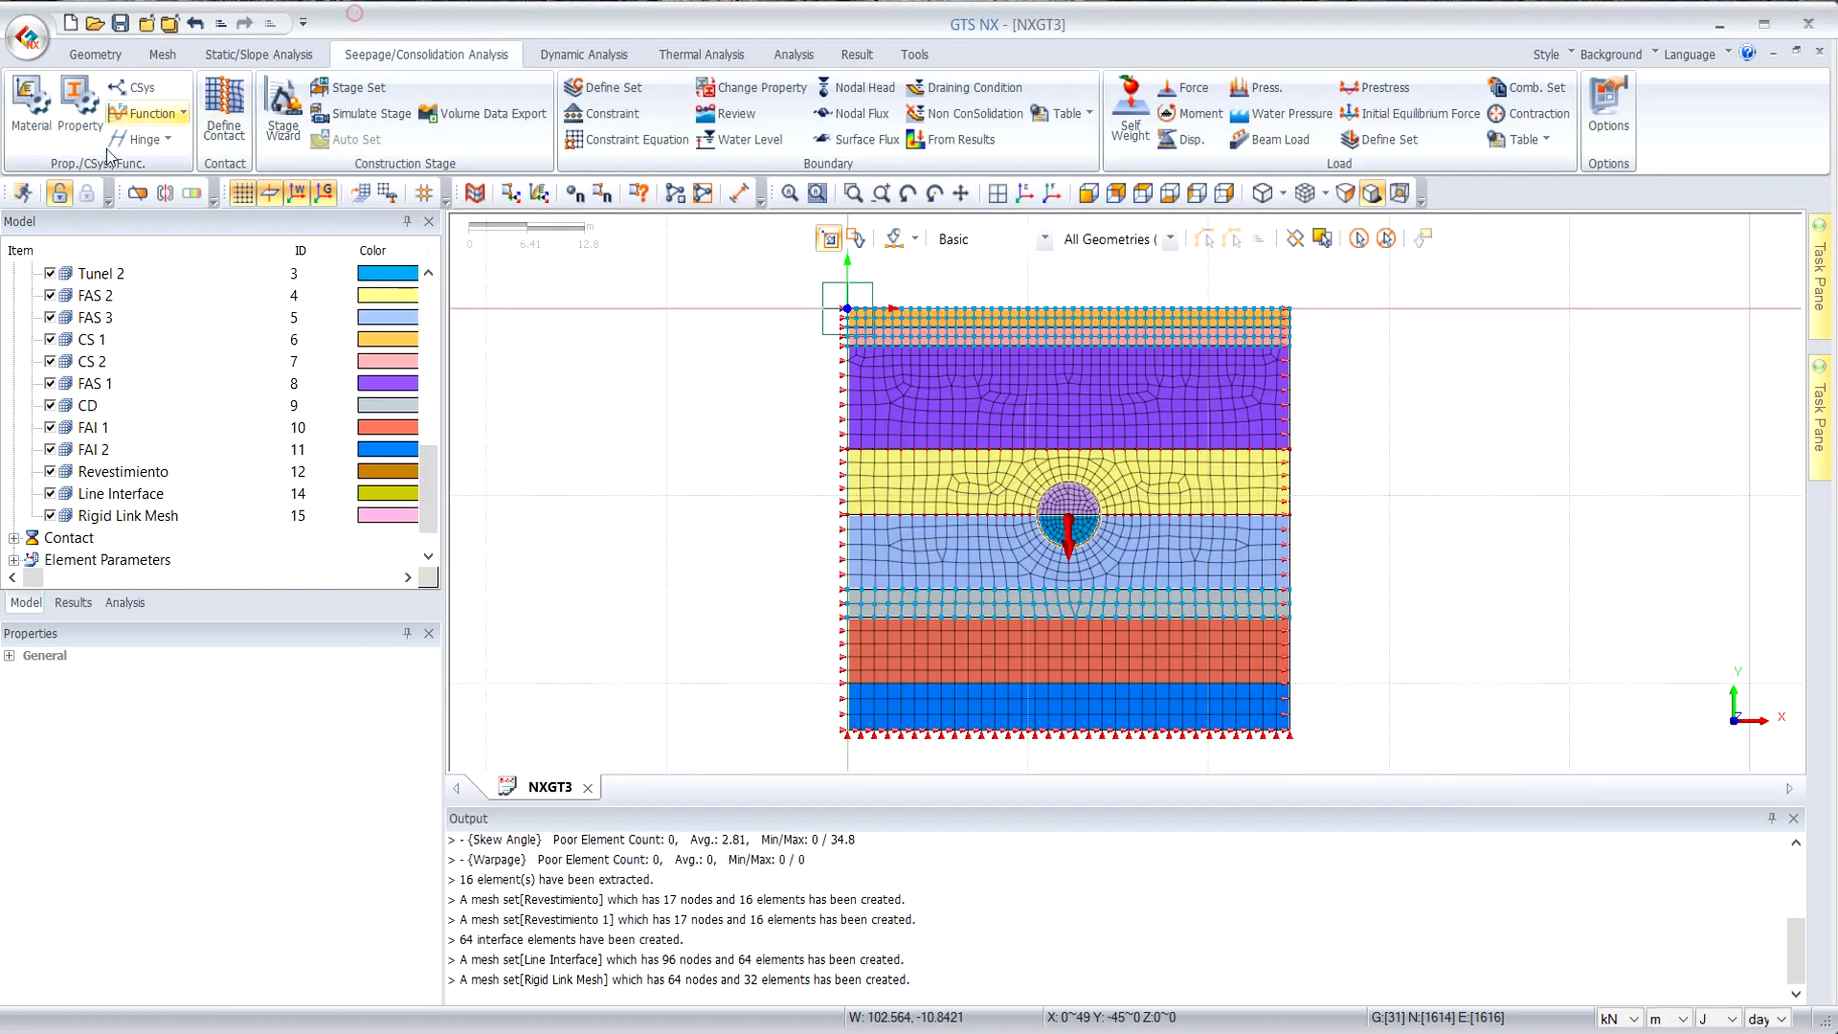
pyautogui.click(148, 119)
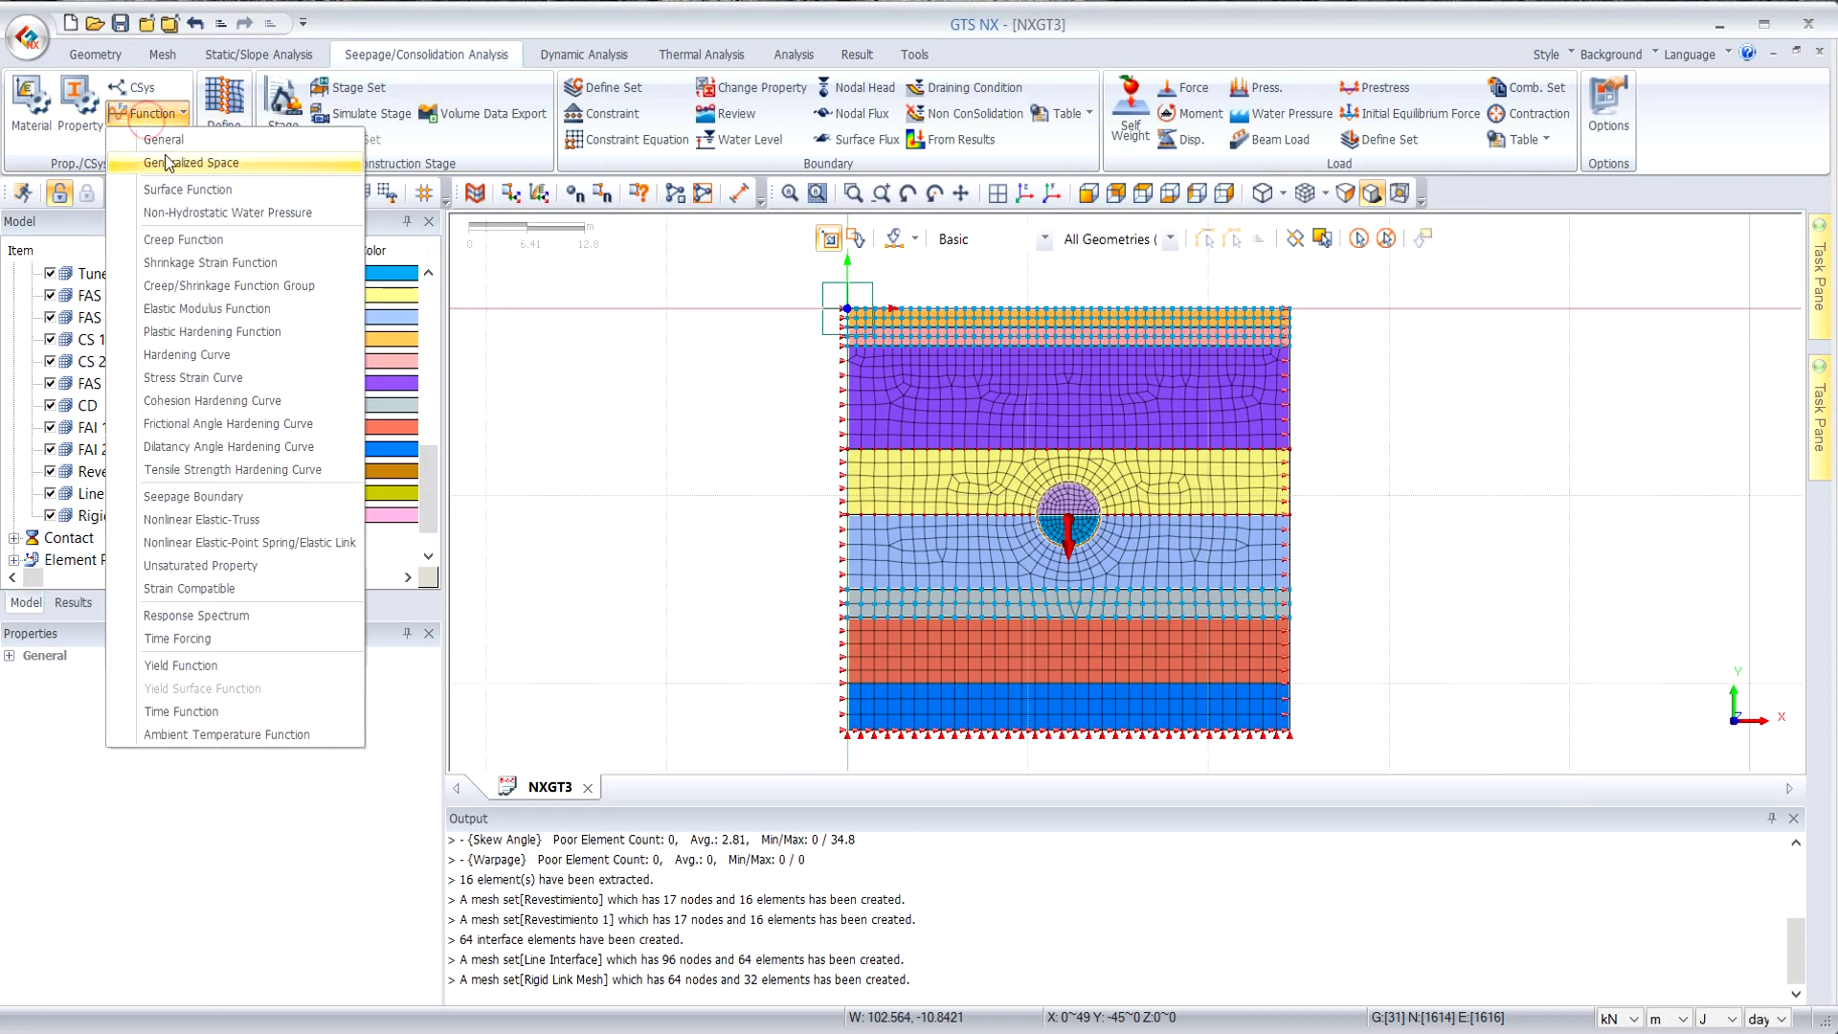
pyautogui.click(189, 215)
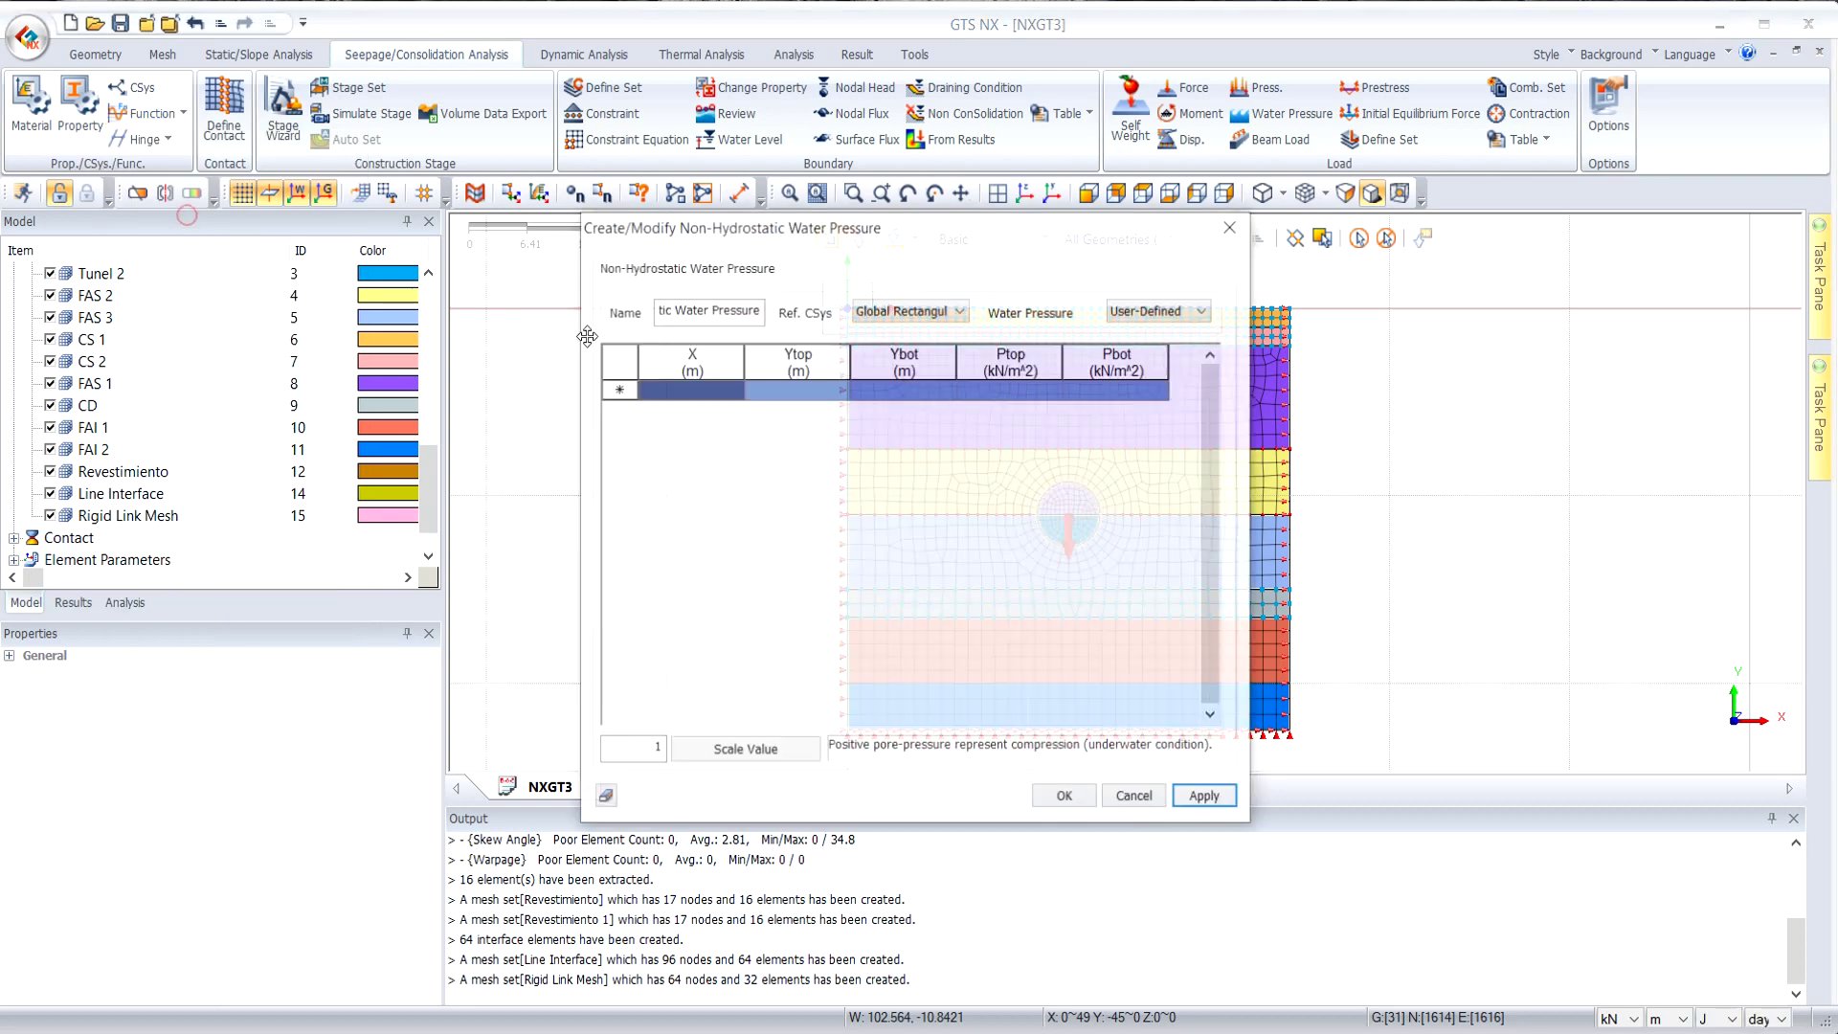
pyautogui.moveTo(912, 158); pyautogui.dragTo(665, 234)
pyautogui.moveTo(528, 292); pyautogui.dragTo(401, 288)
pyautogui.write('F1')
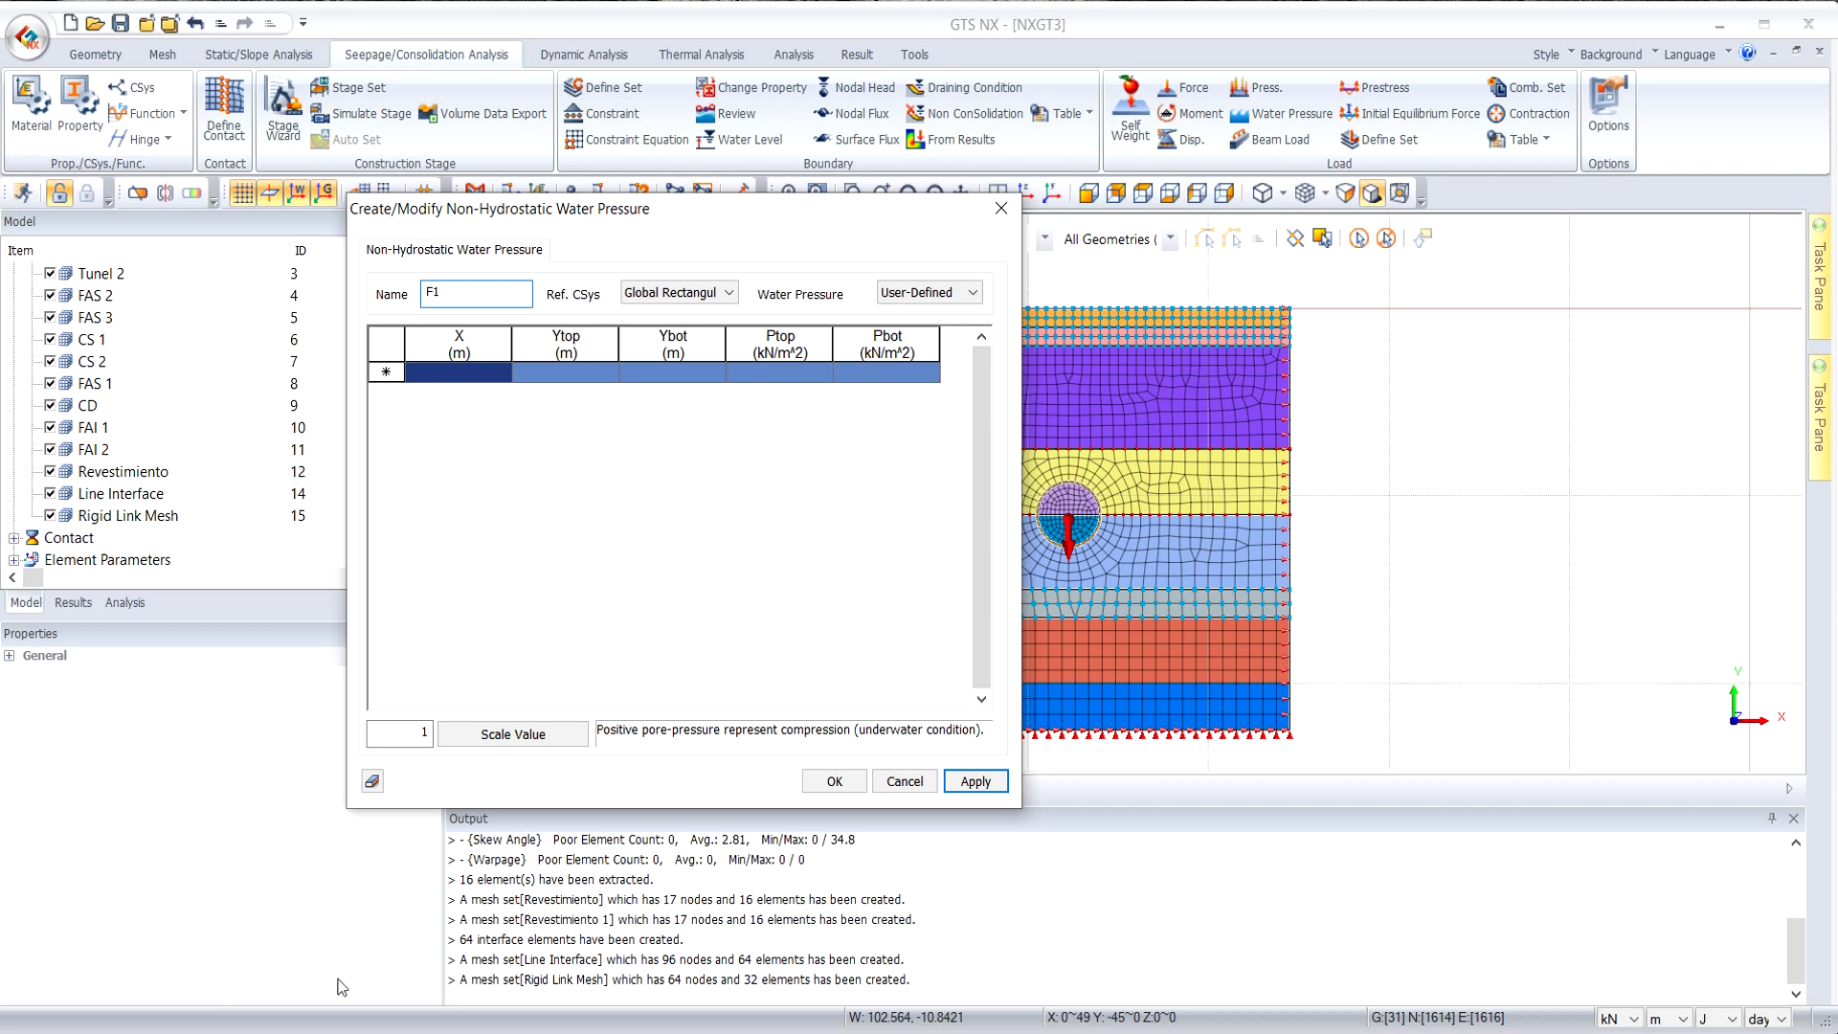
# Copy the F1 initial-condition values in B18:F19 from the Abatimiento sheet in Excel into the F1 water pressure table in GTS NX.
pyautogui.click(326, 943)
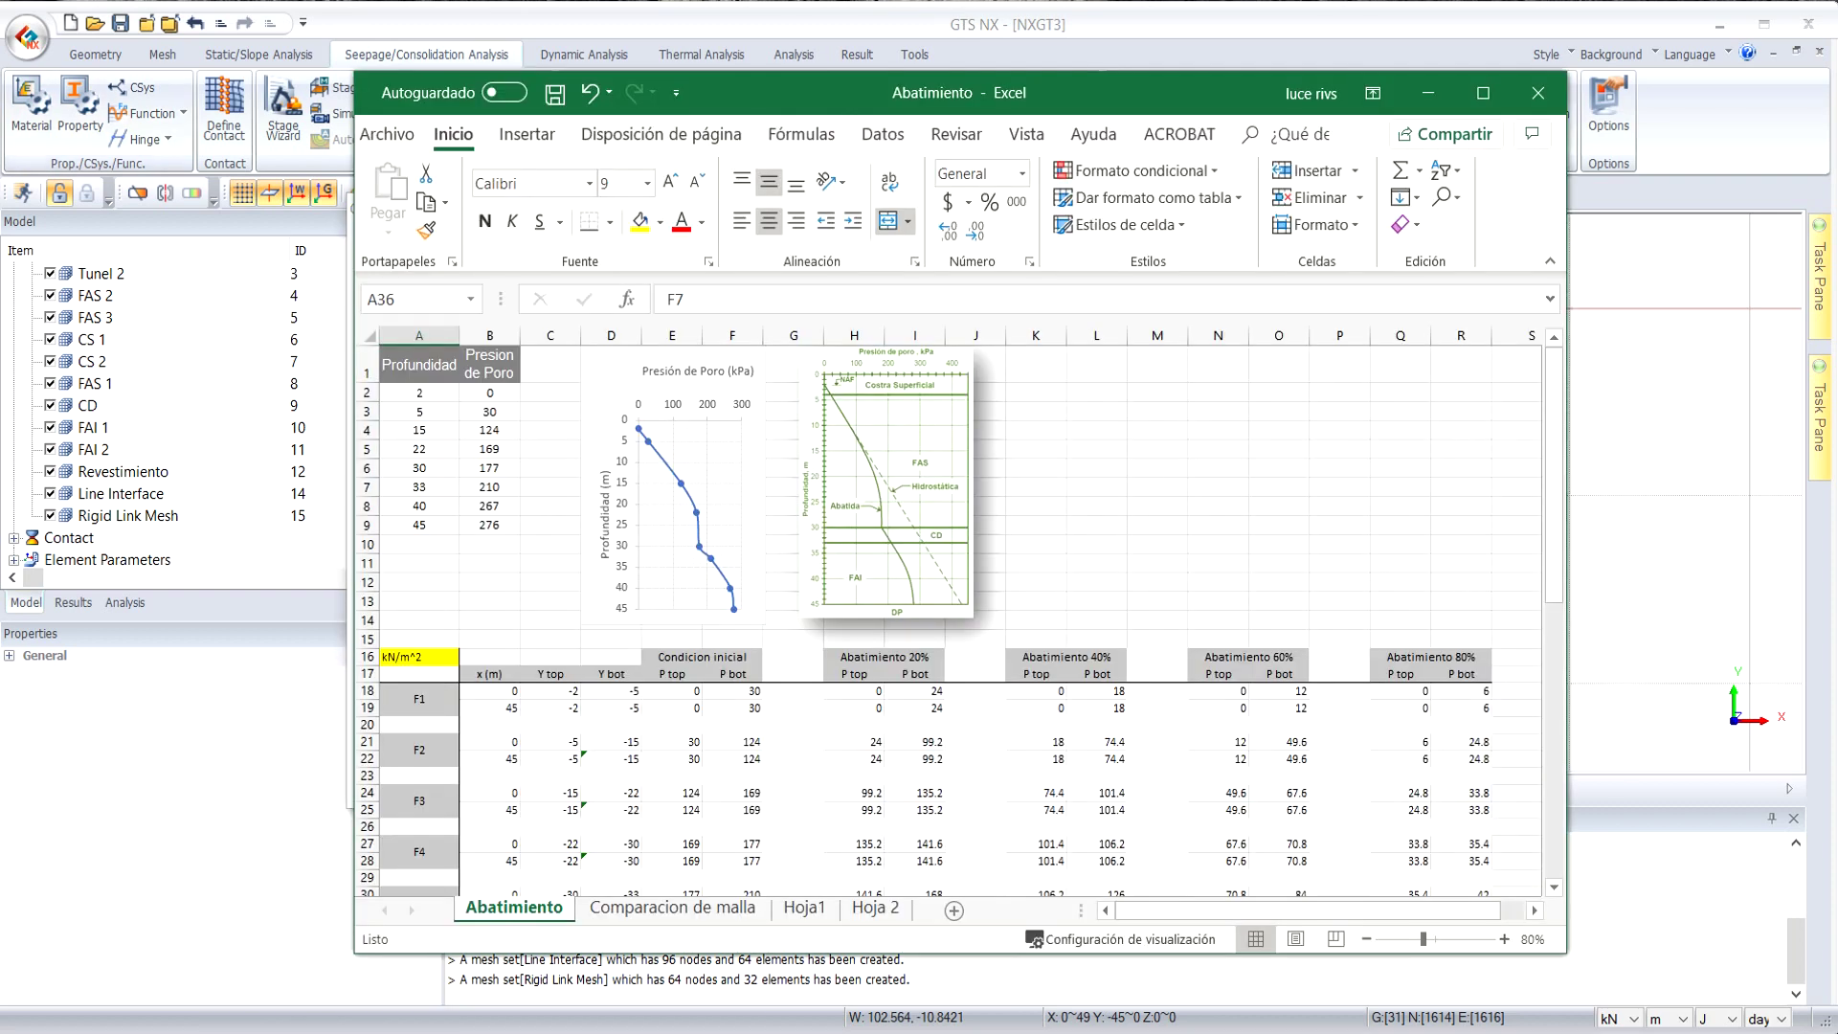
pyautogui.moveTo(476, 691); pyautogui.dragTo(761, 706)
pyautogui.hotkey('ctrl', 'c')
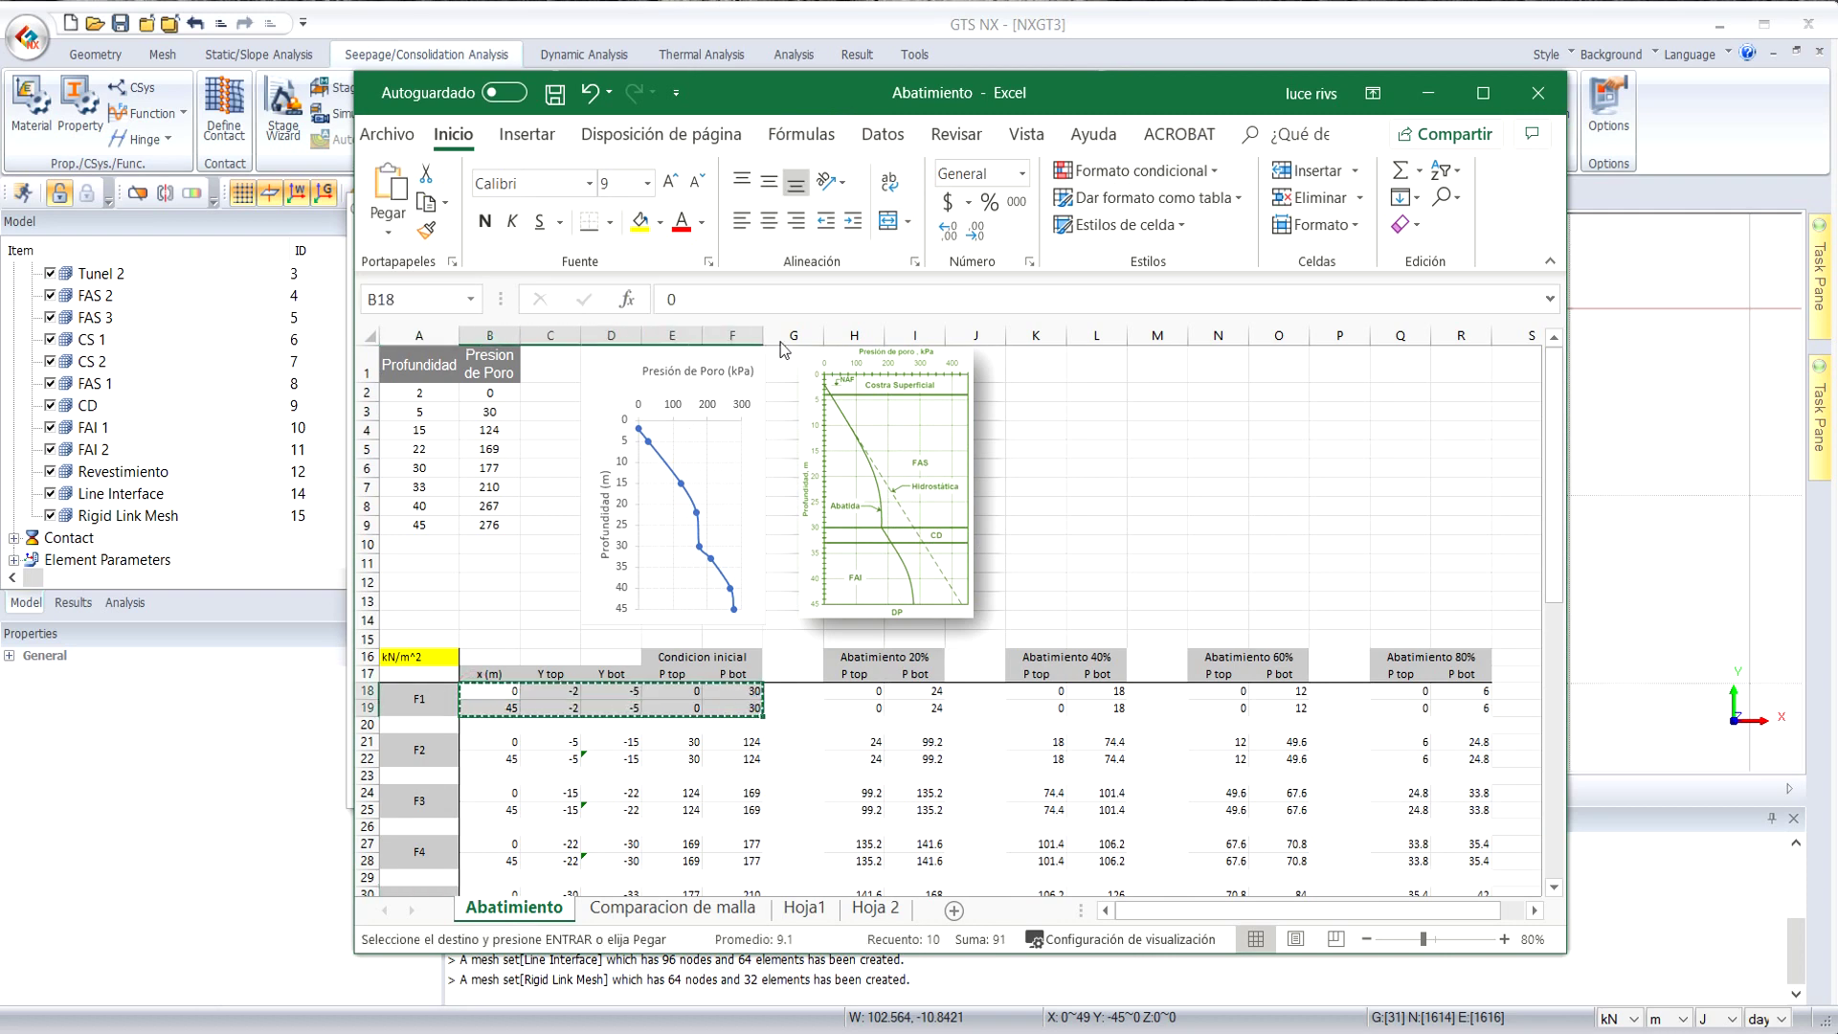
pyautogui.hotkey('alt', 'Tab')
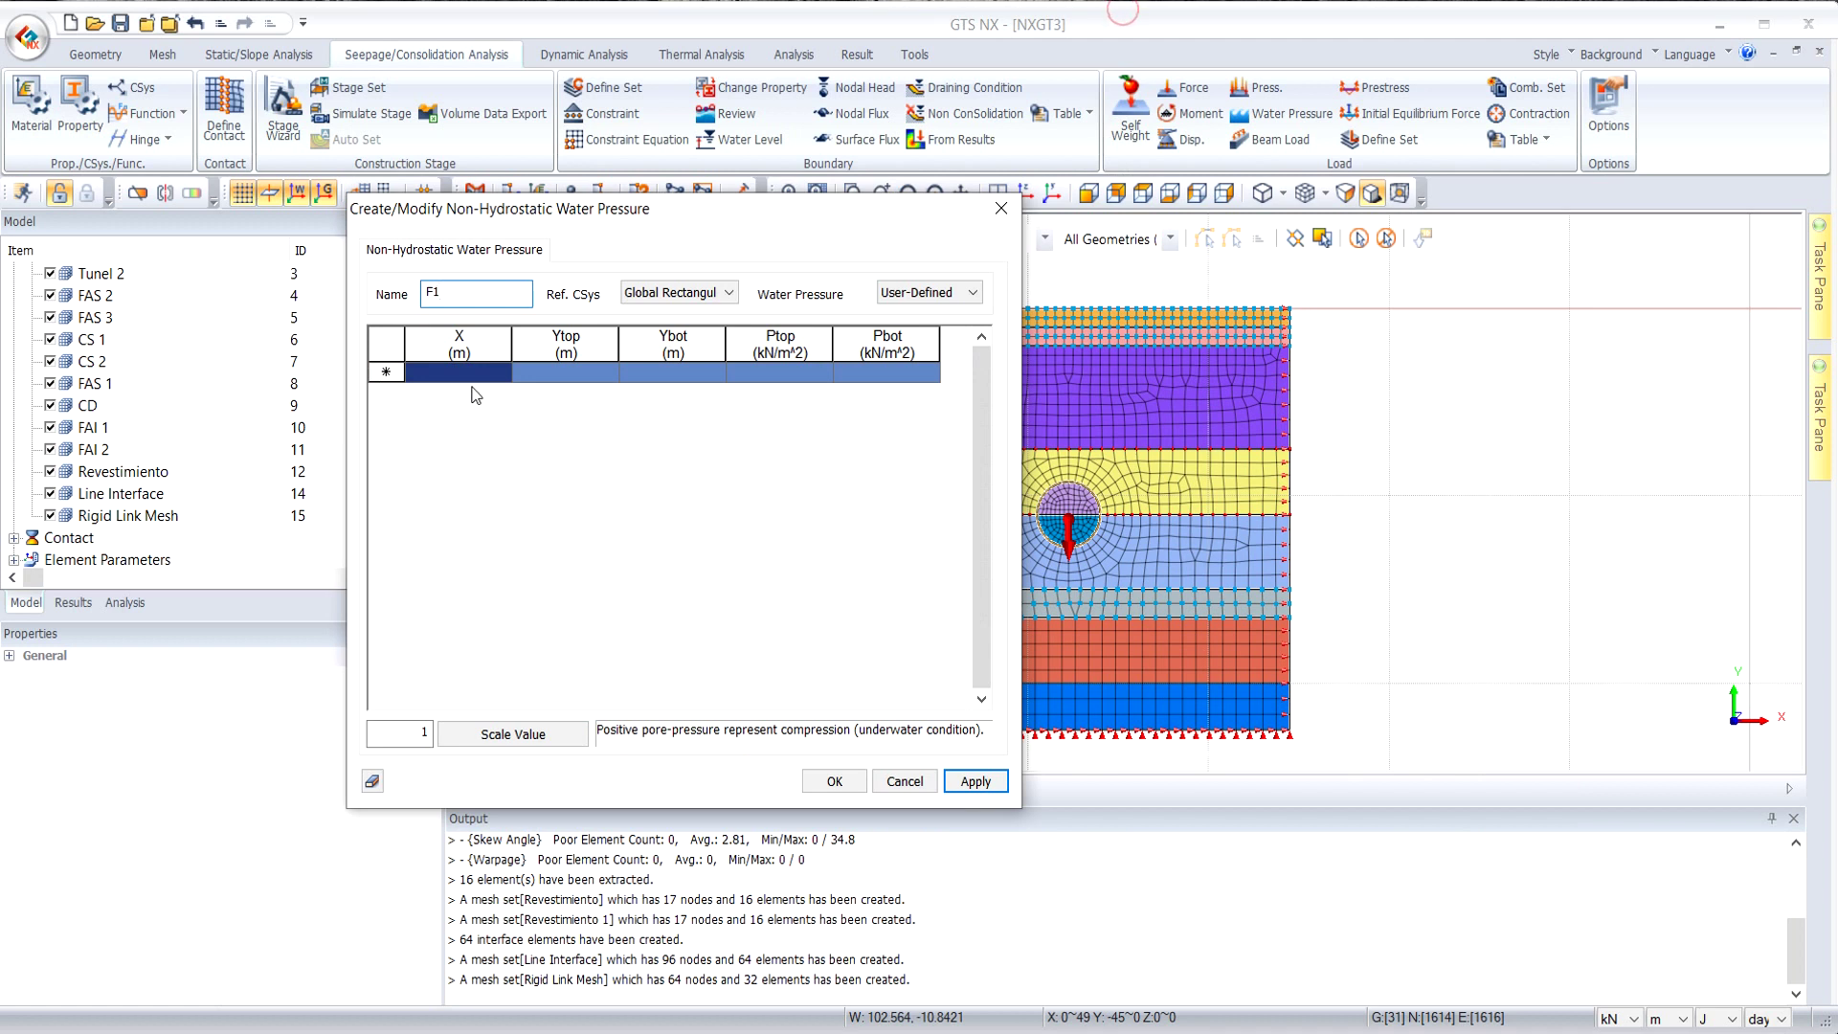
pyautogui.hotkey('ctrl', 'v')
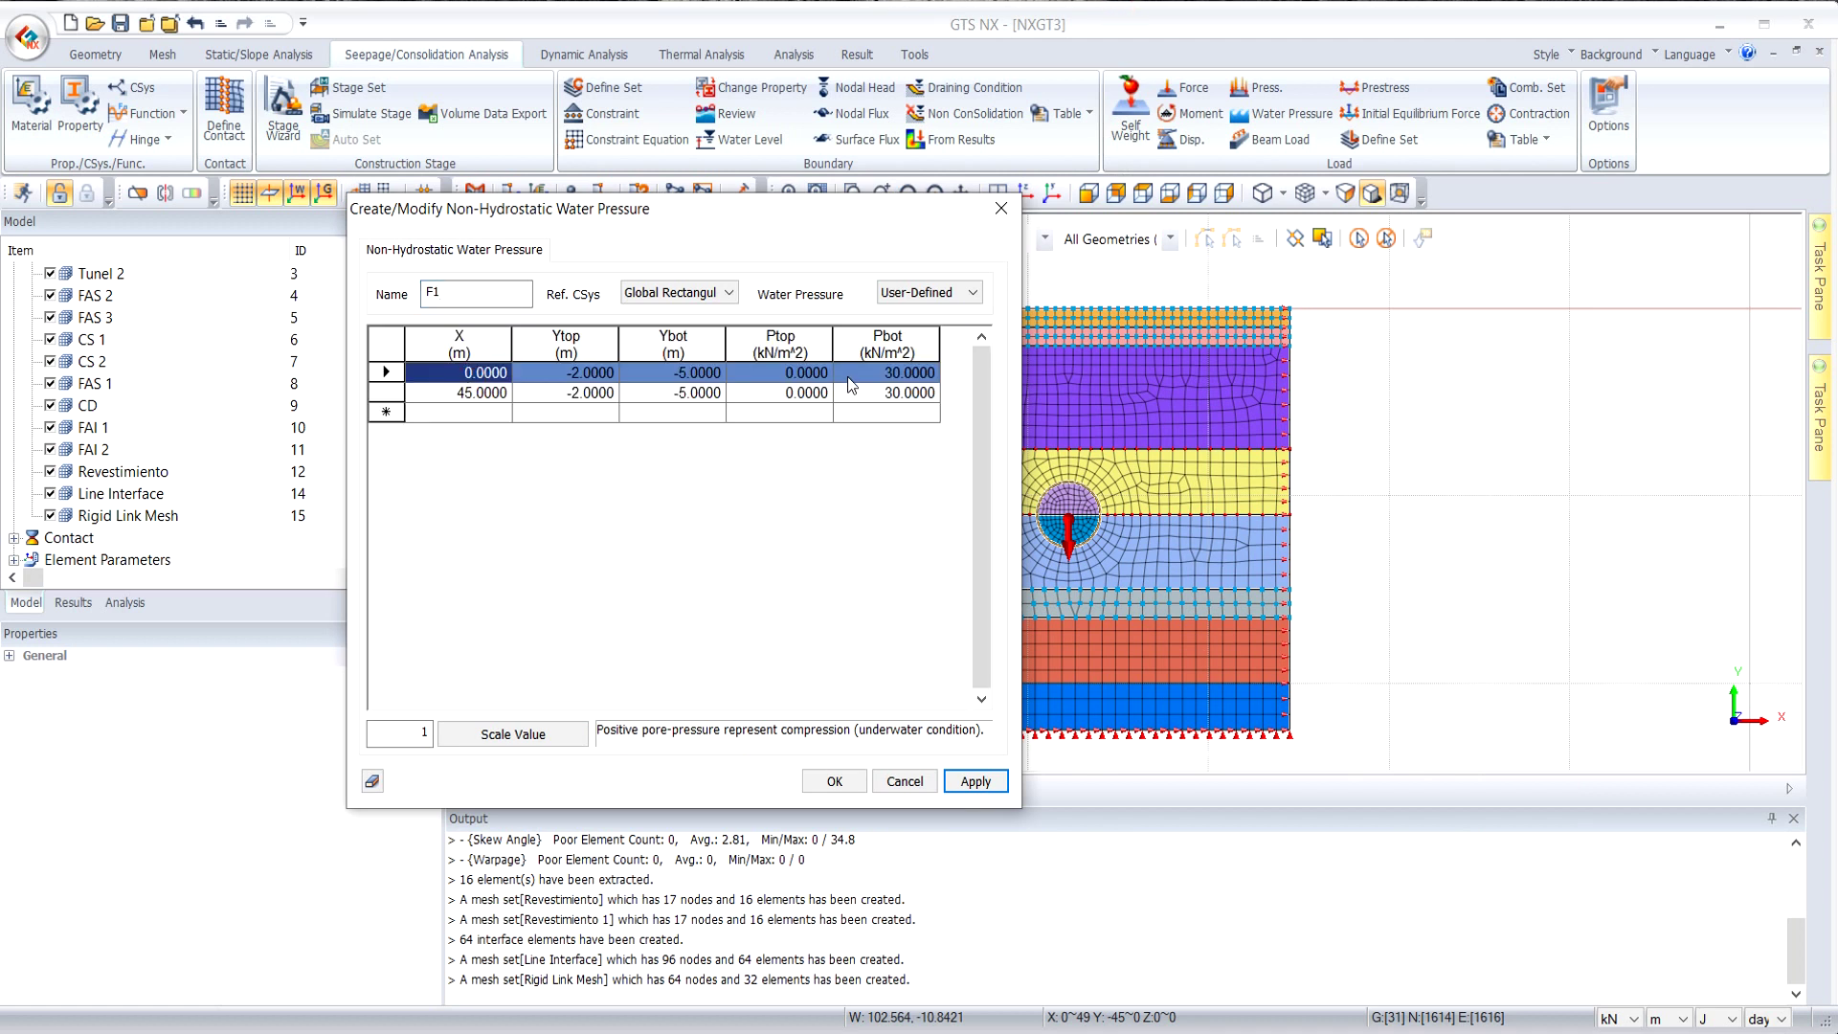
# Set Ybot to -4 m in both rows of the F1 water pressure function and save it.
pyautogui.click(683, 374)
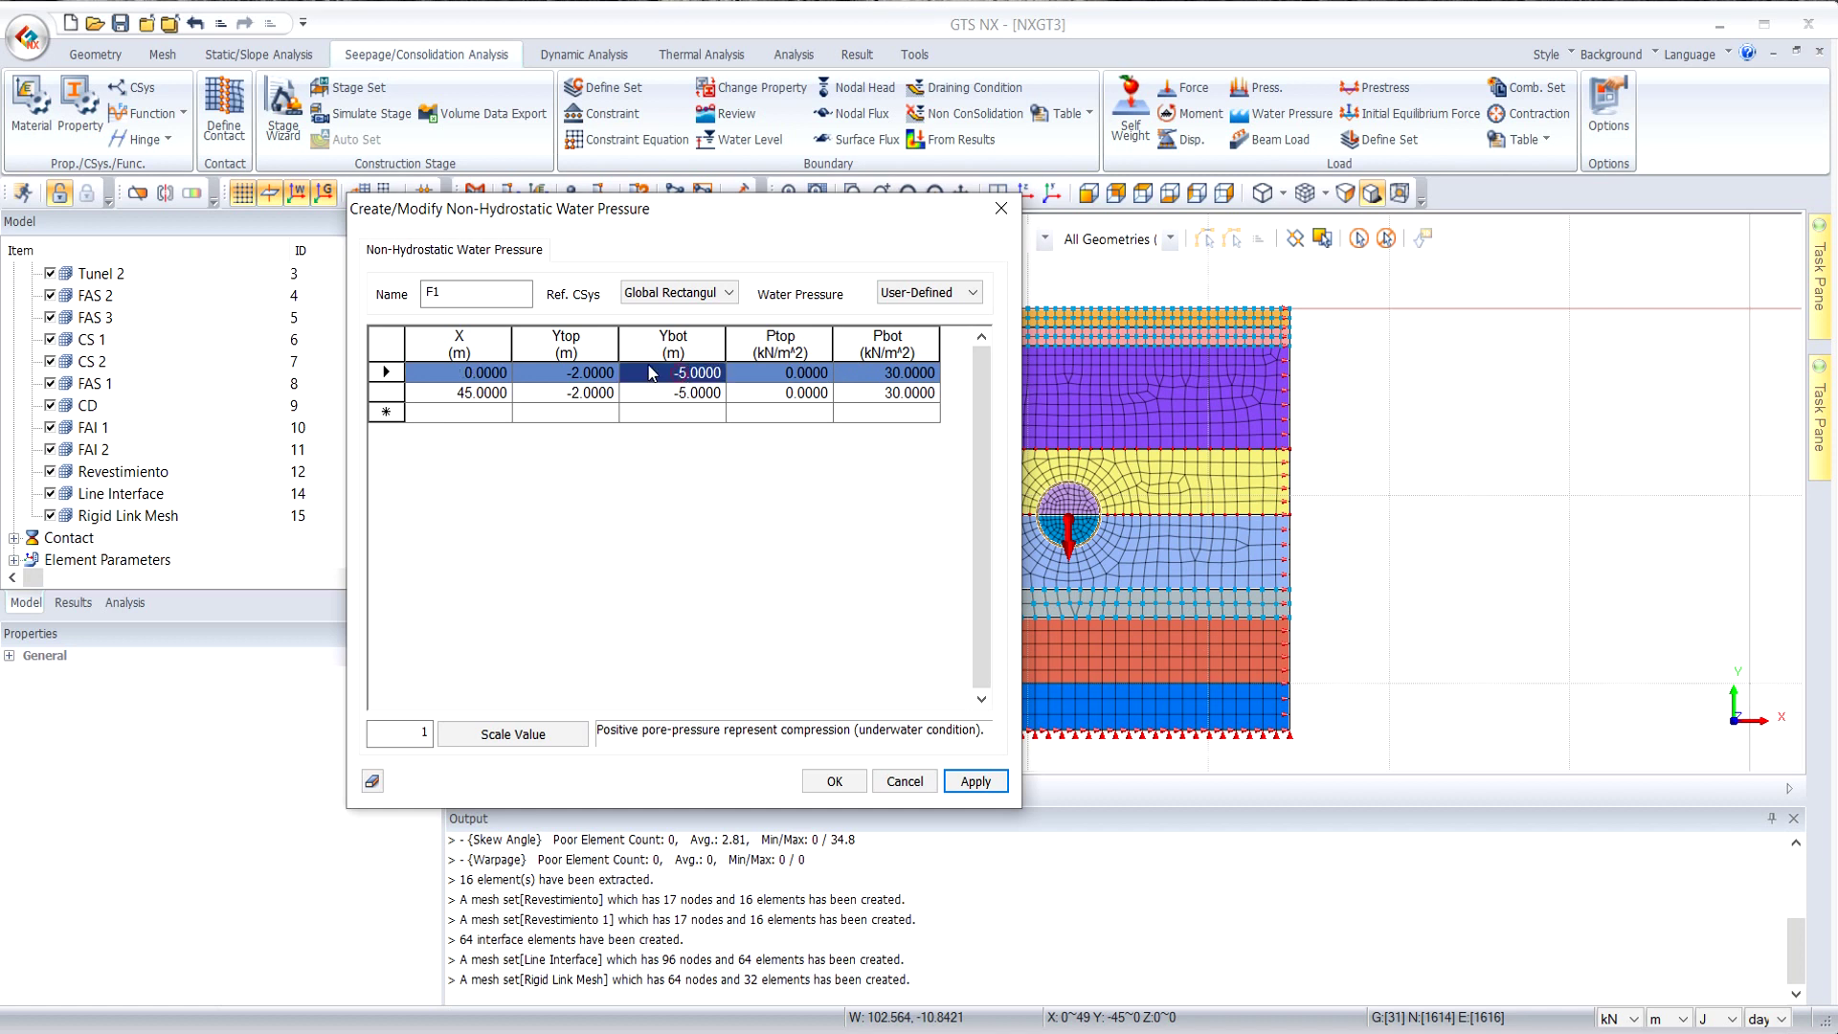
pyautogui.click(684, 375)
pyautogui.click(699, 393)
pyautogui.write('-4')
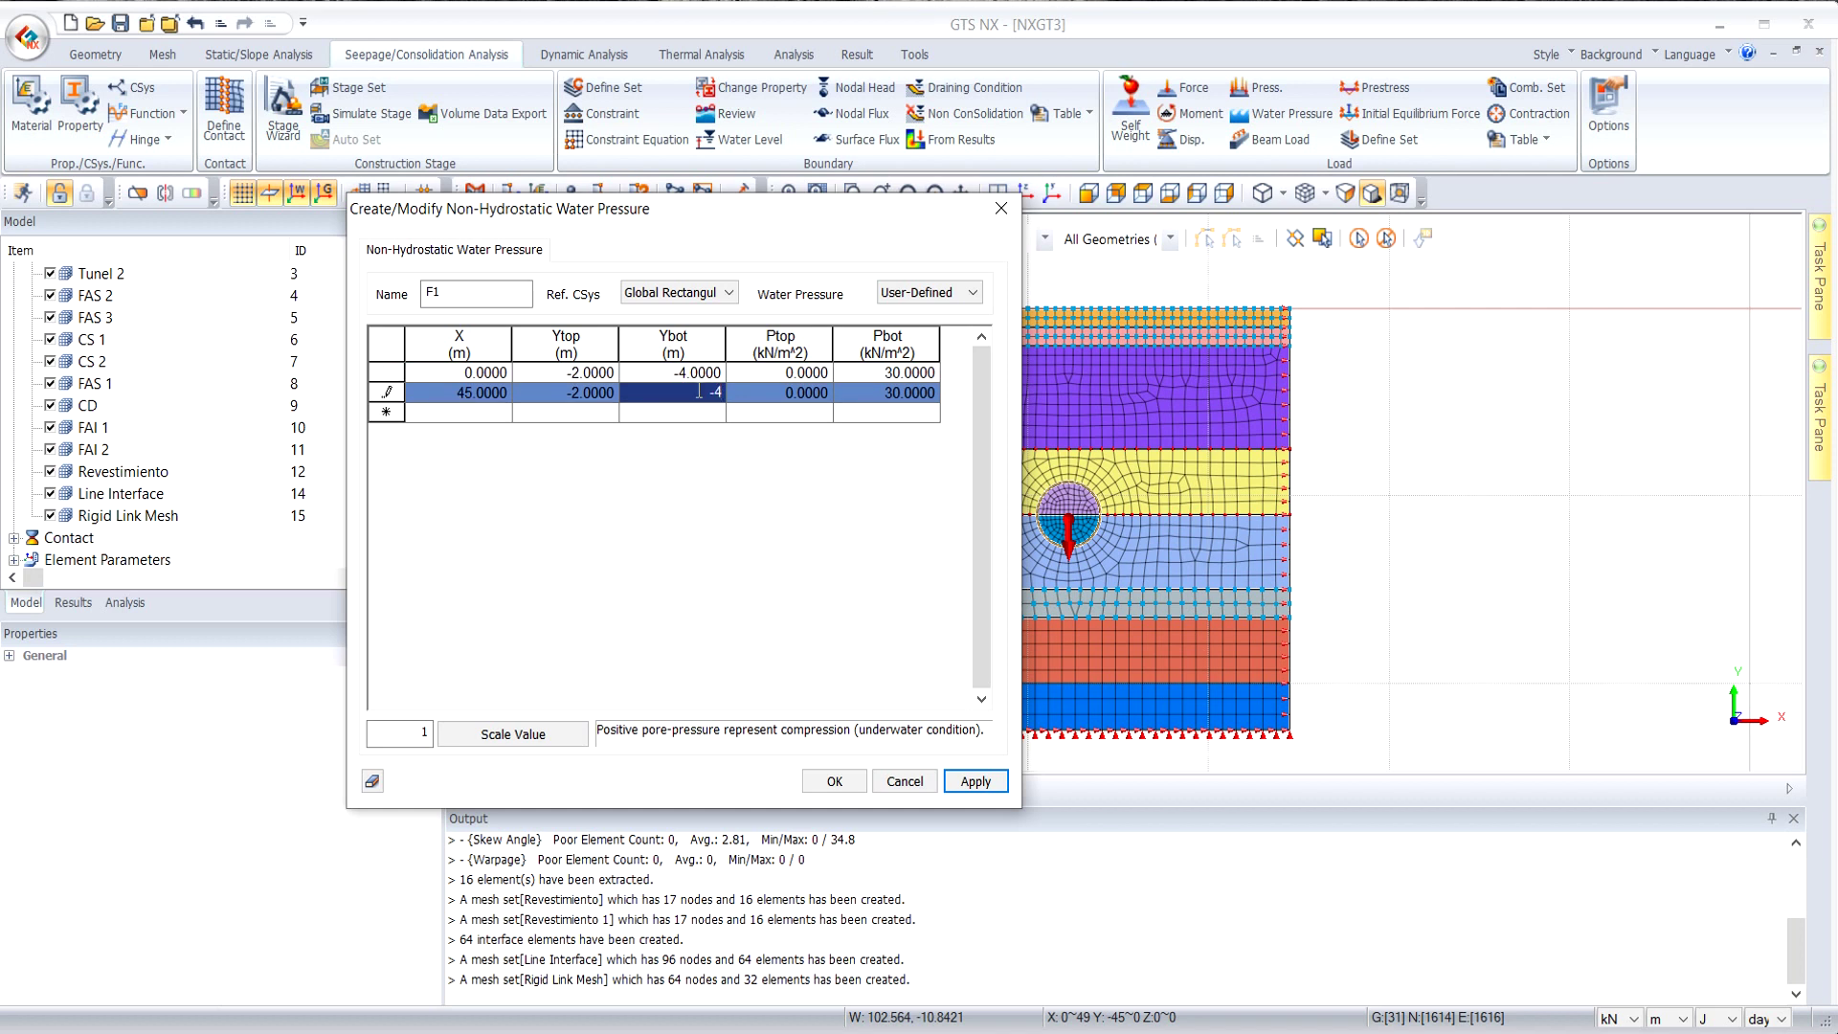
pyautogui.click(705, 415)
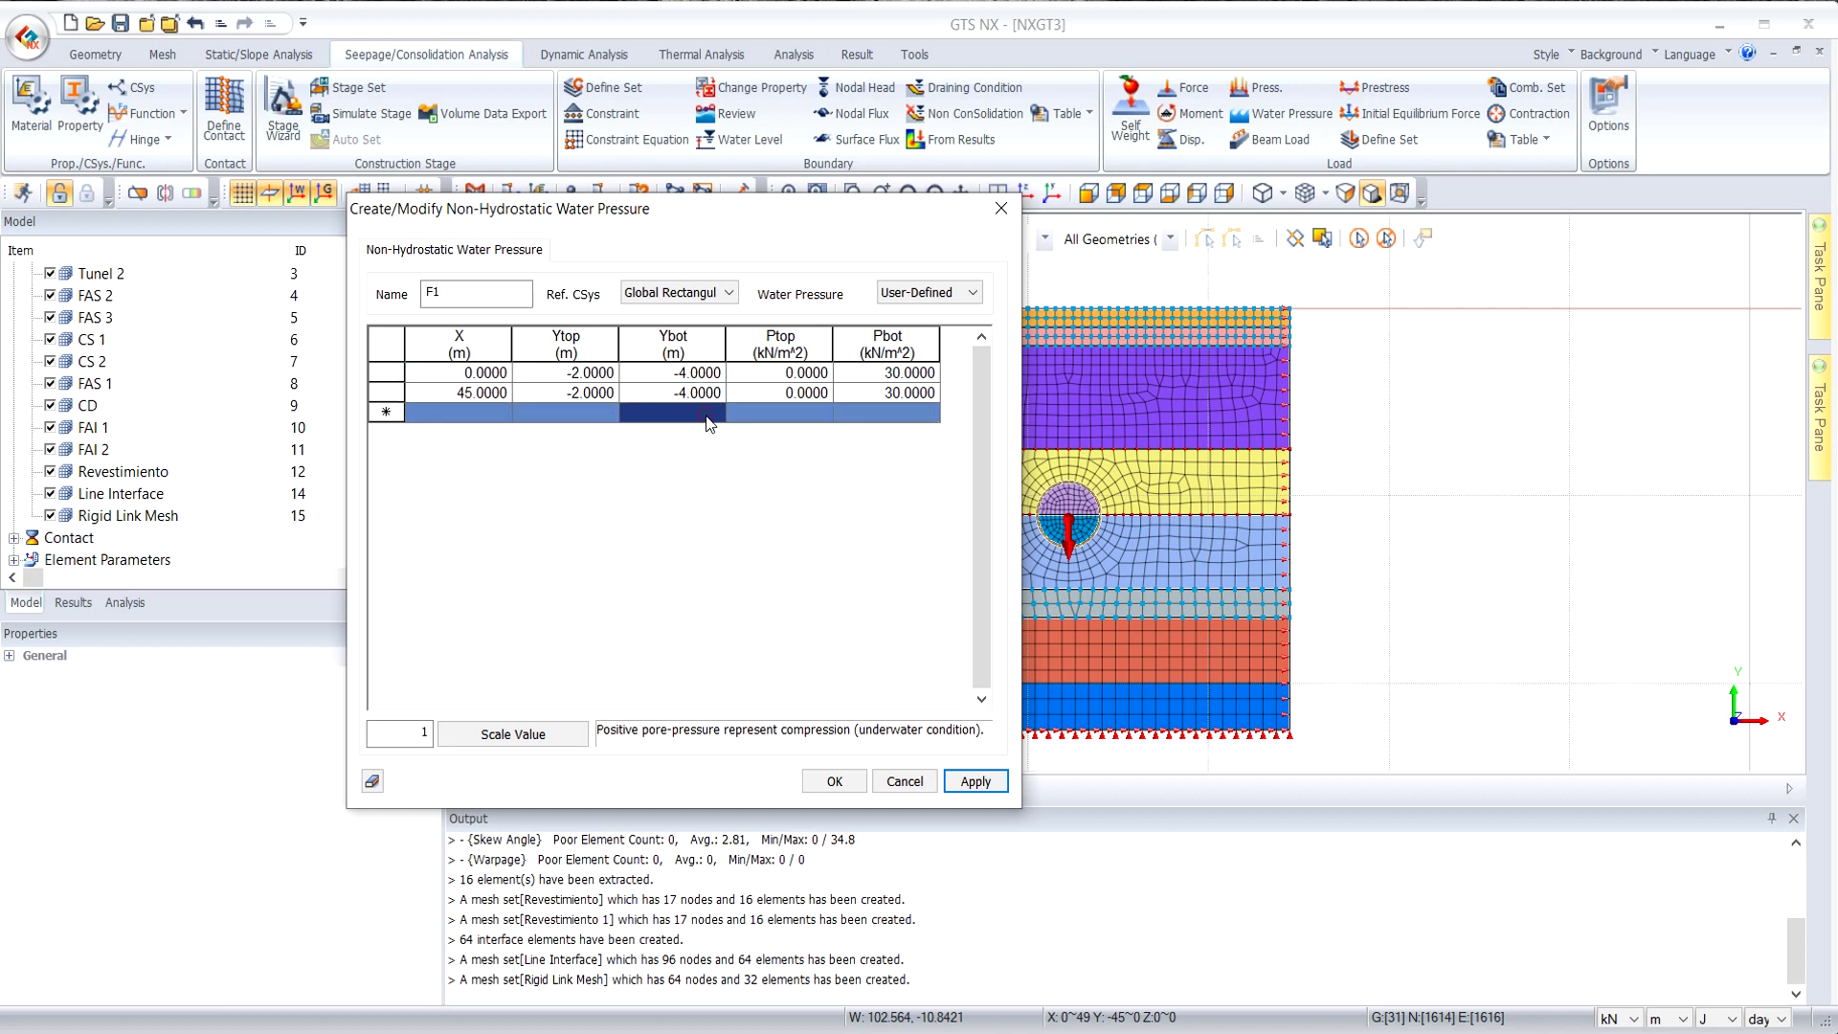
pyautogui.click(976, 781)
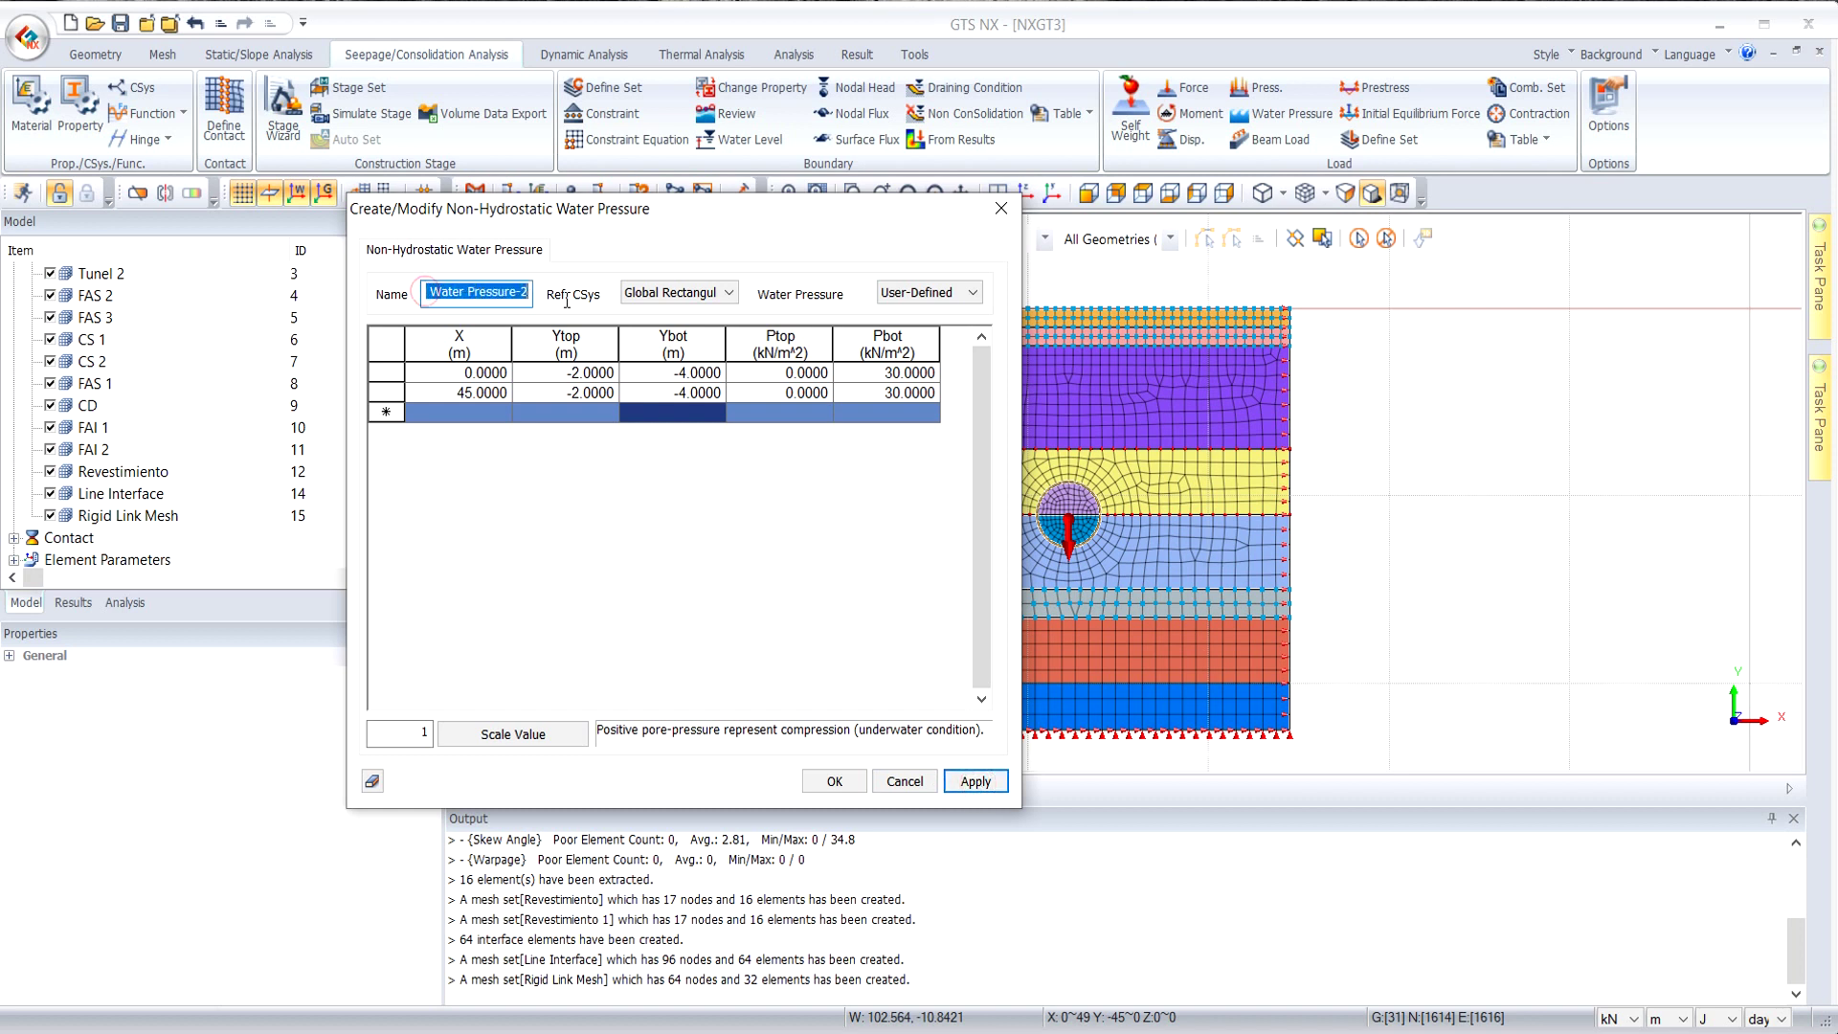
# Name a new water pressure function F2 and fill its table with the initial-condition values from B21:F22 of the Abatimiento sheet in Excel.
pyautogui.write('F2')
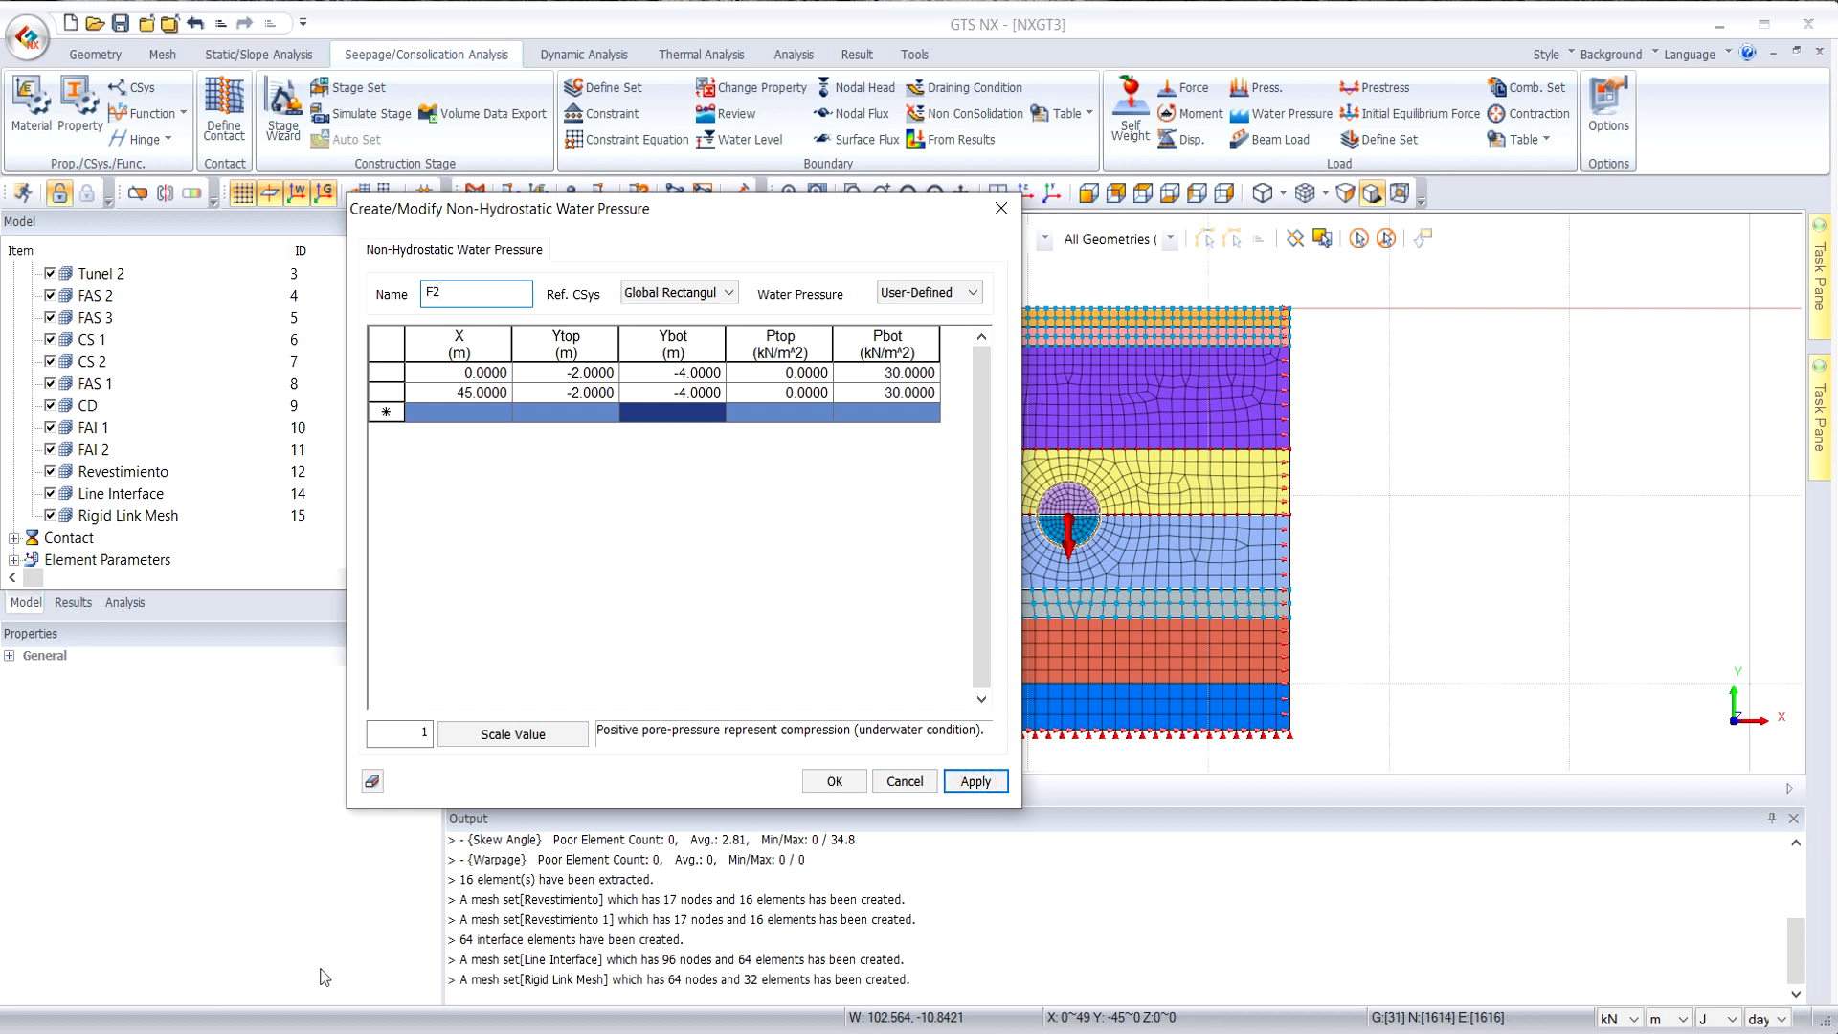
pyautogui.hotkey('alt', 'Tab')
pyautogui.moveTo(498, 690); pyautogui.dragTo(737, 709)
pyautogui.hotkey('ctrl', 'c')
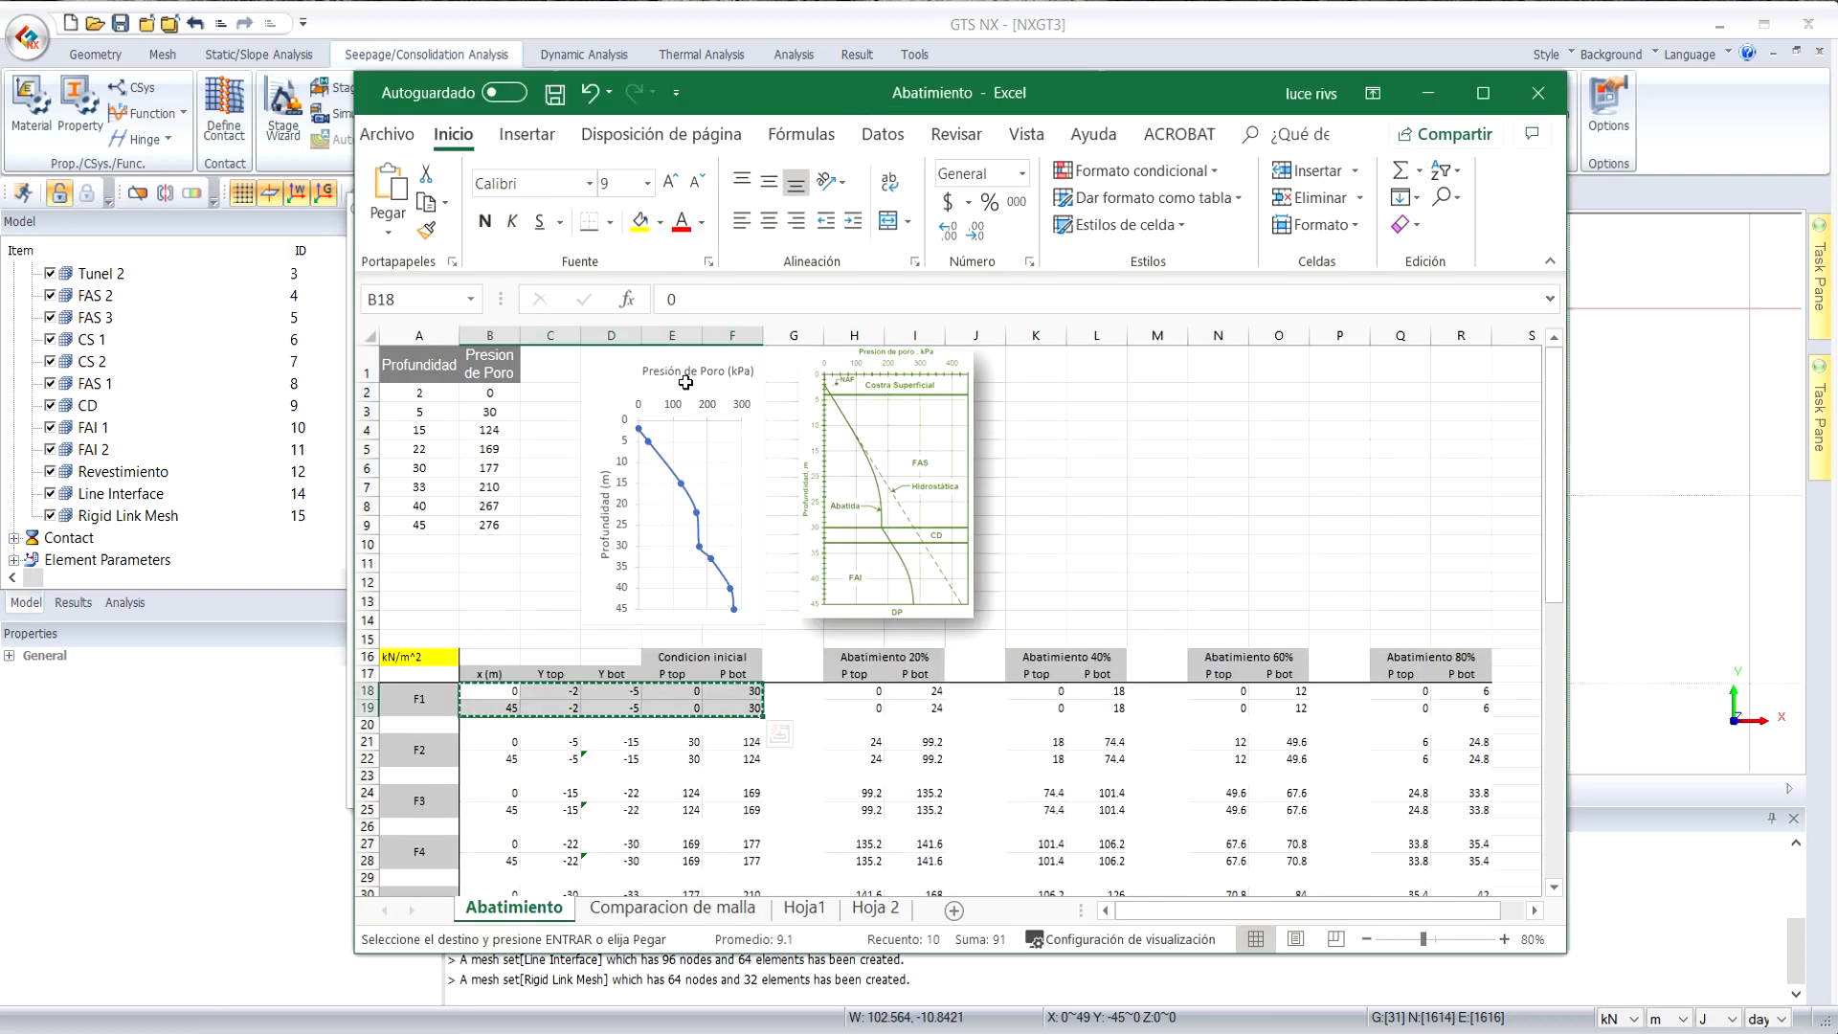
pyautogui.moveTo(505, 743); pyautogui.dragTo(732, 760)
pyautogui.hotkey('ctrl', 'c')
pyautogui.hotkey('alt', 'Tab')
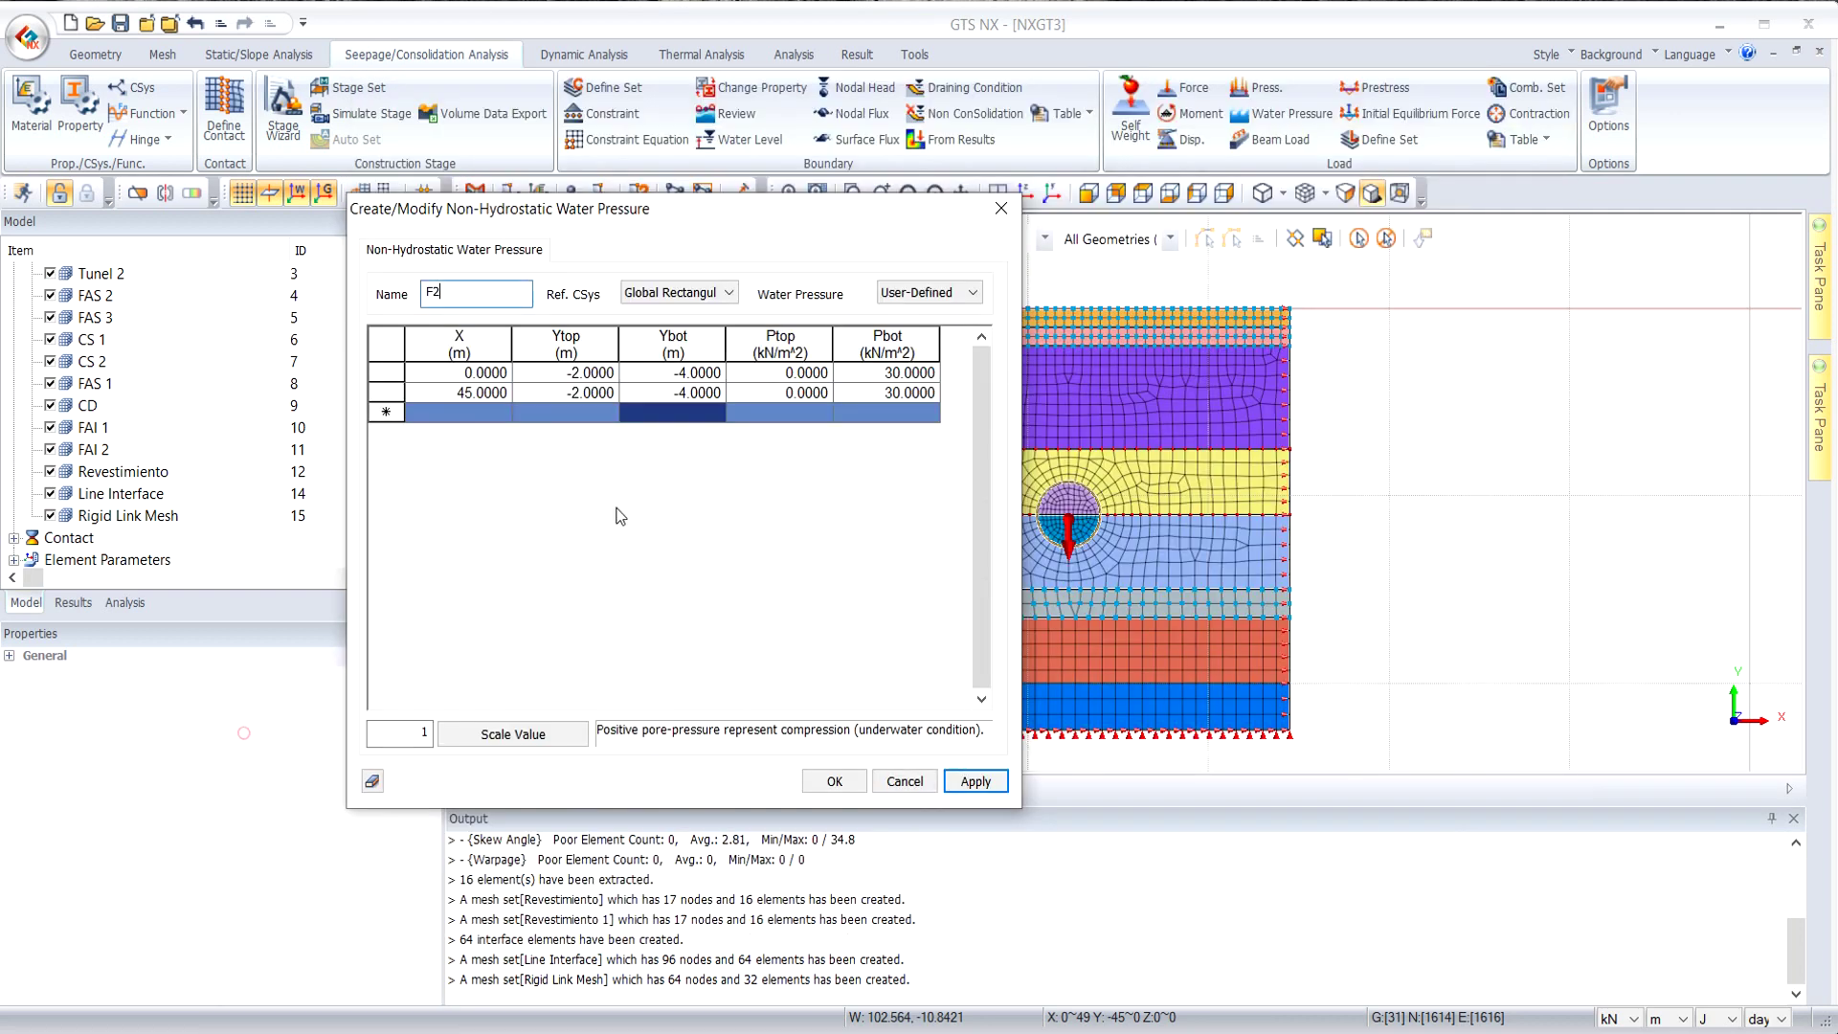
pyautogui.click(440, 373)
pyautogui.hotkey('ctrl', 'v')
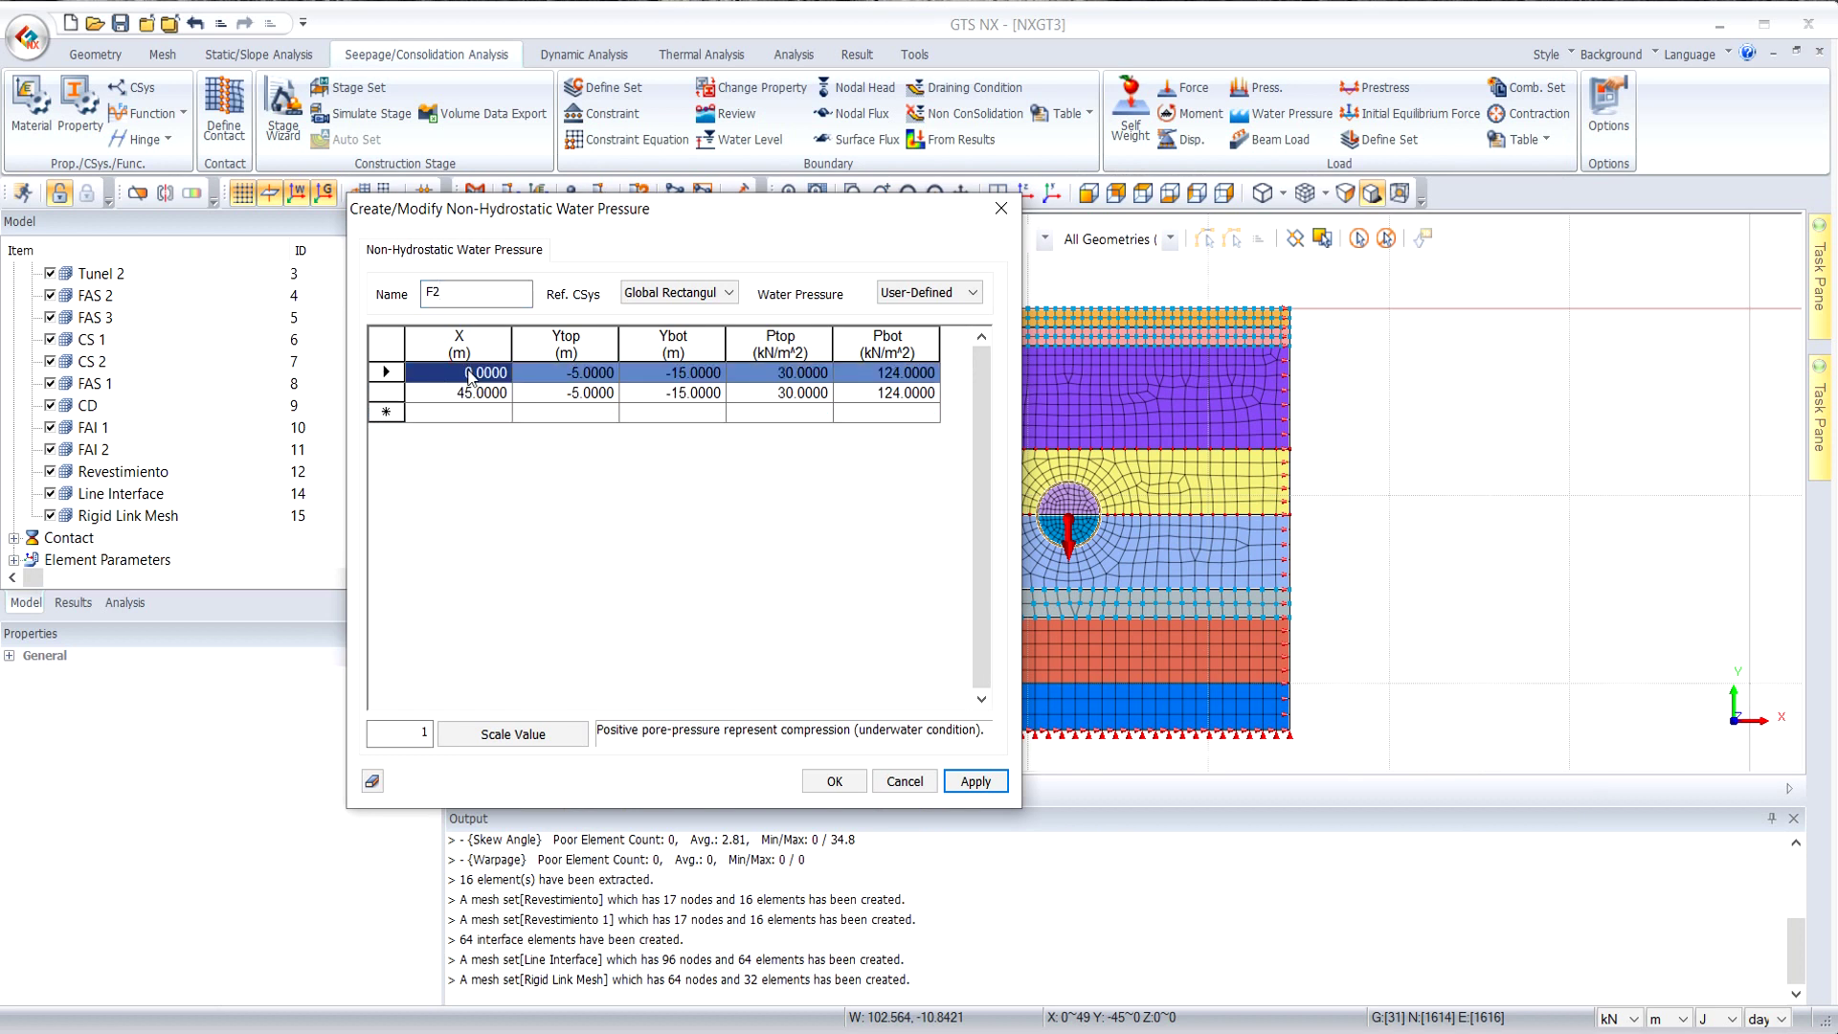
# Set Ytop to -4 m in both rows of the F2 water pressure function and save it.
pyautogui.click(581, 374)
pyautogui.press('BackSpace')
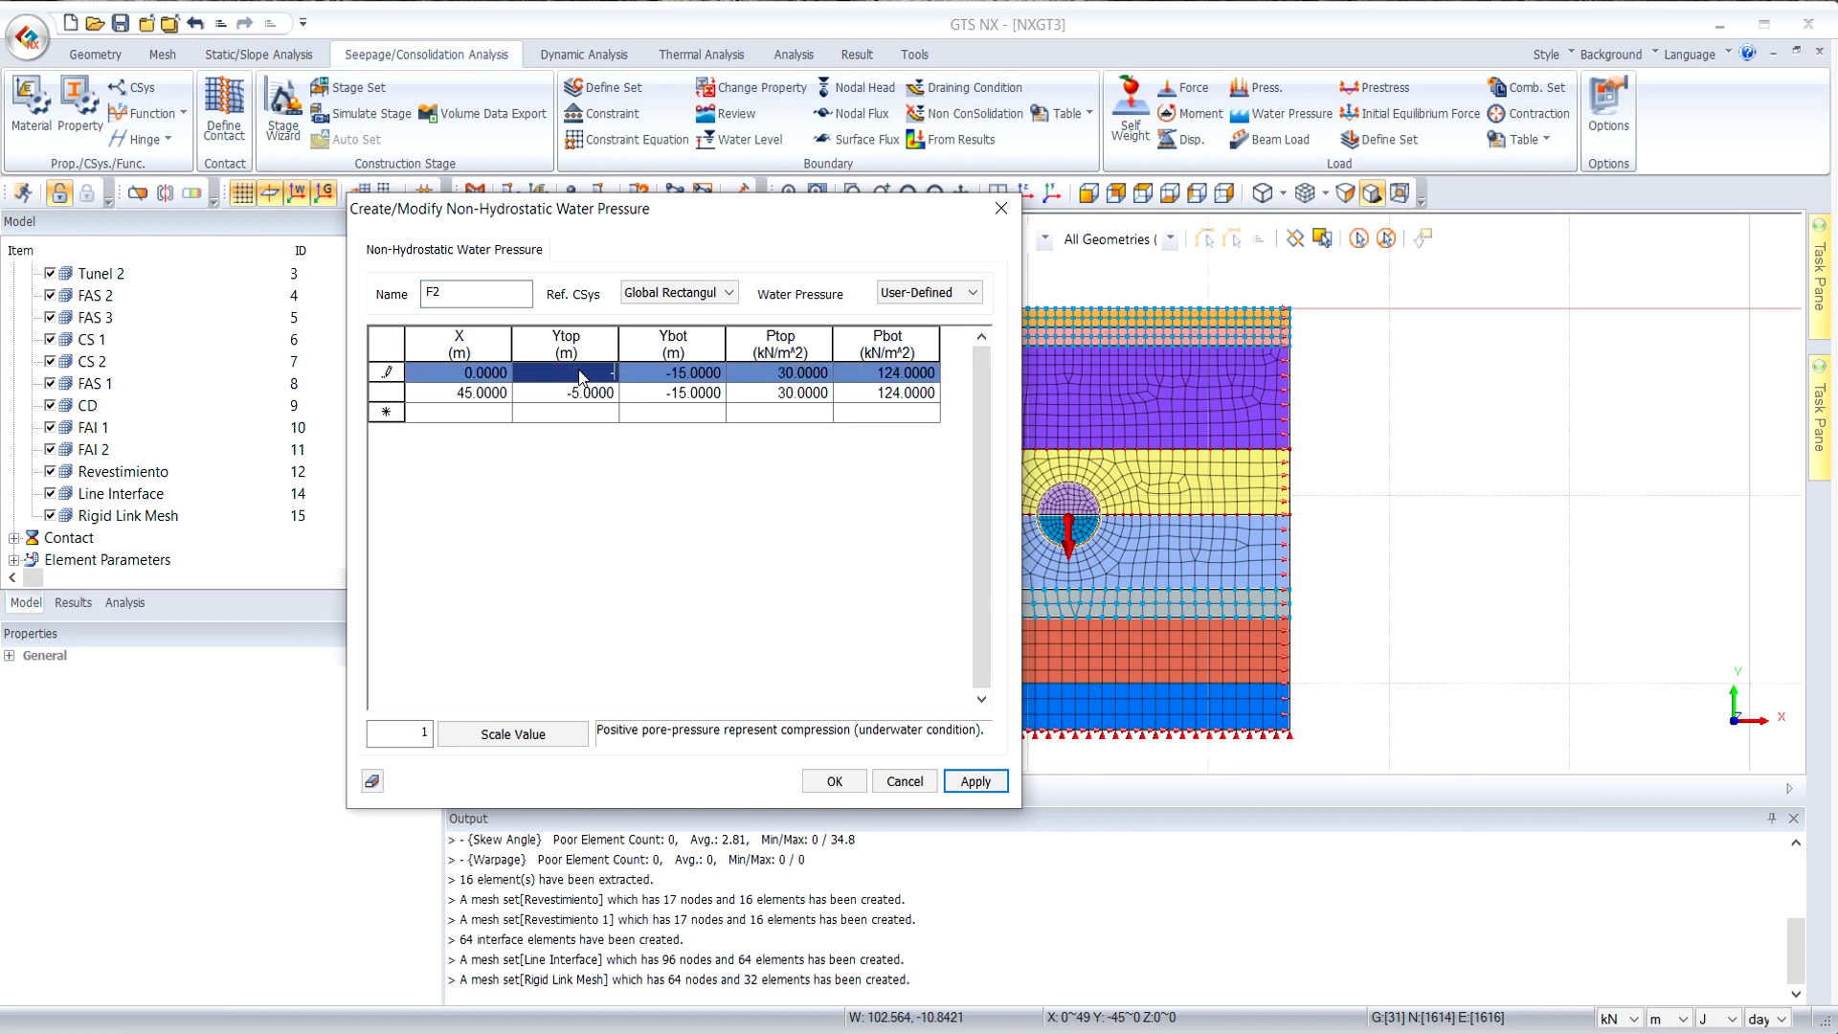
pyautogui.write('-4')
pyautogui.click(580, 393)
pyautogui.write('-4')
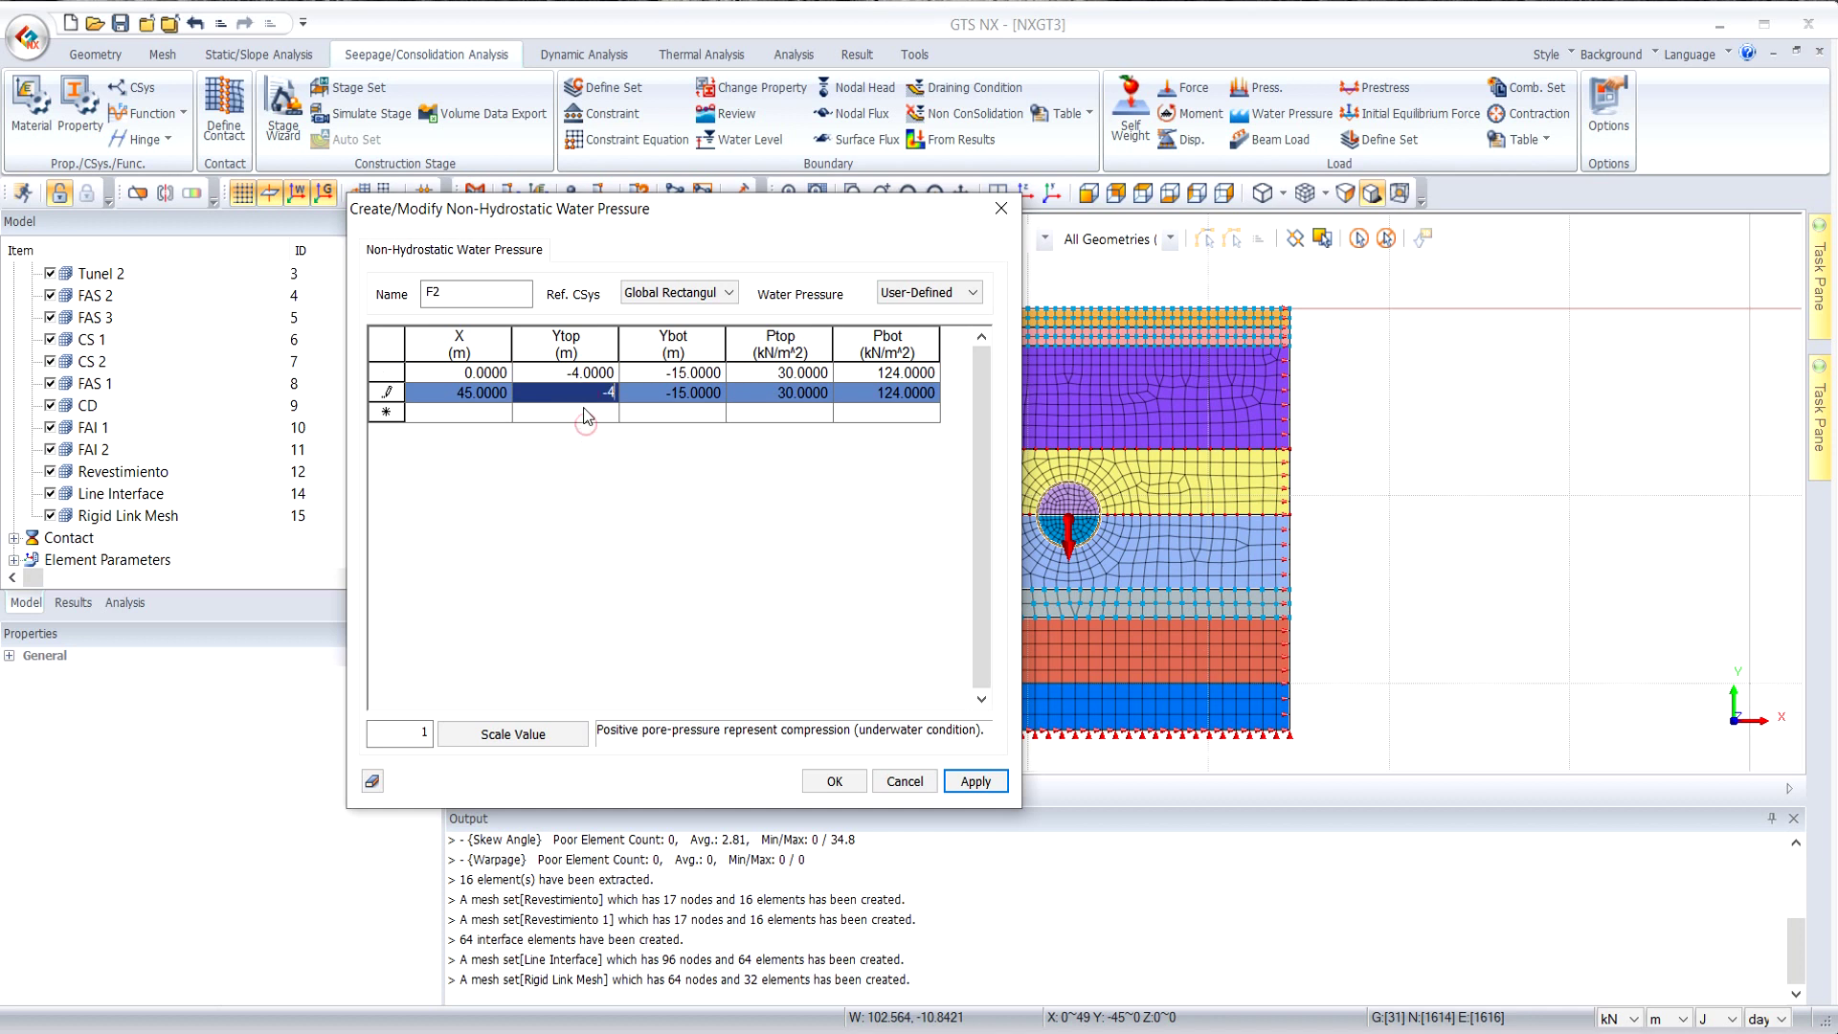
pyautogui.click(583, 408)
pyautogui.click(974, 781)
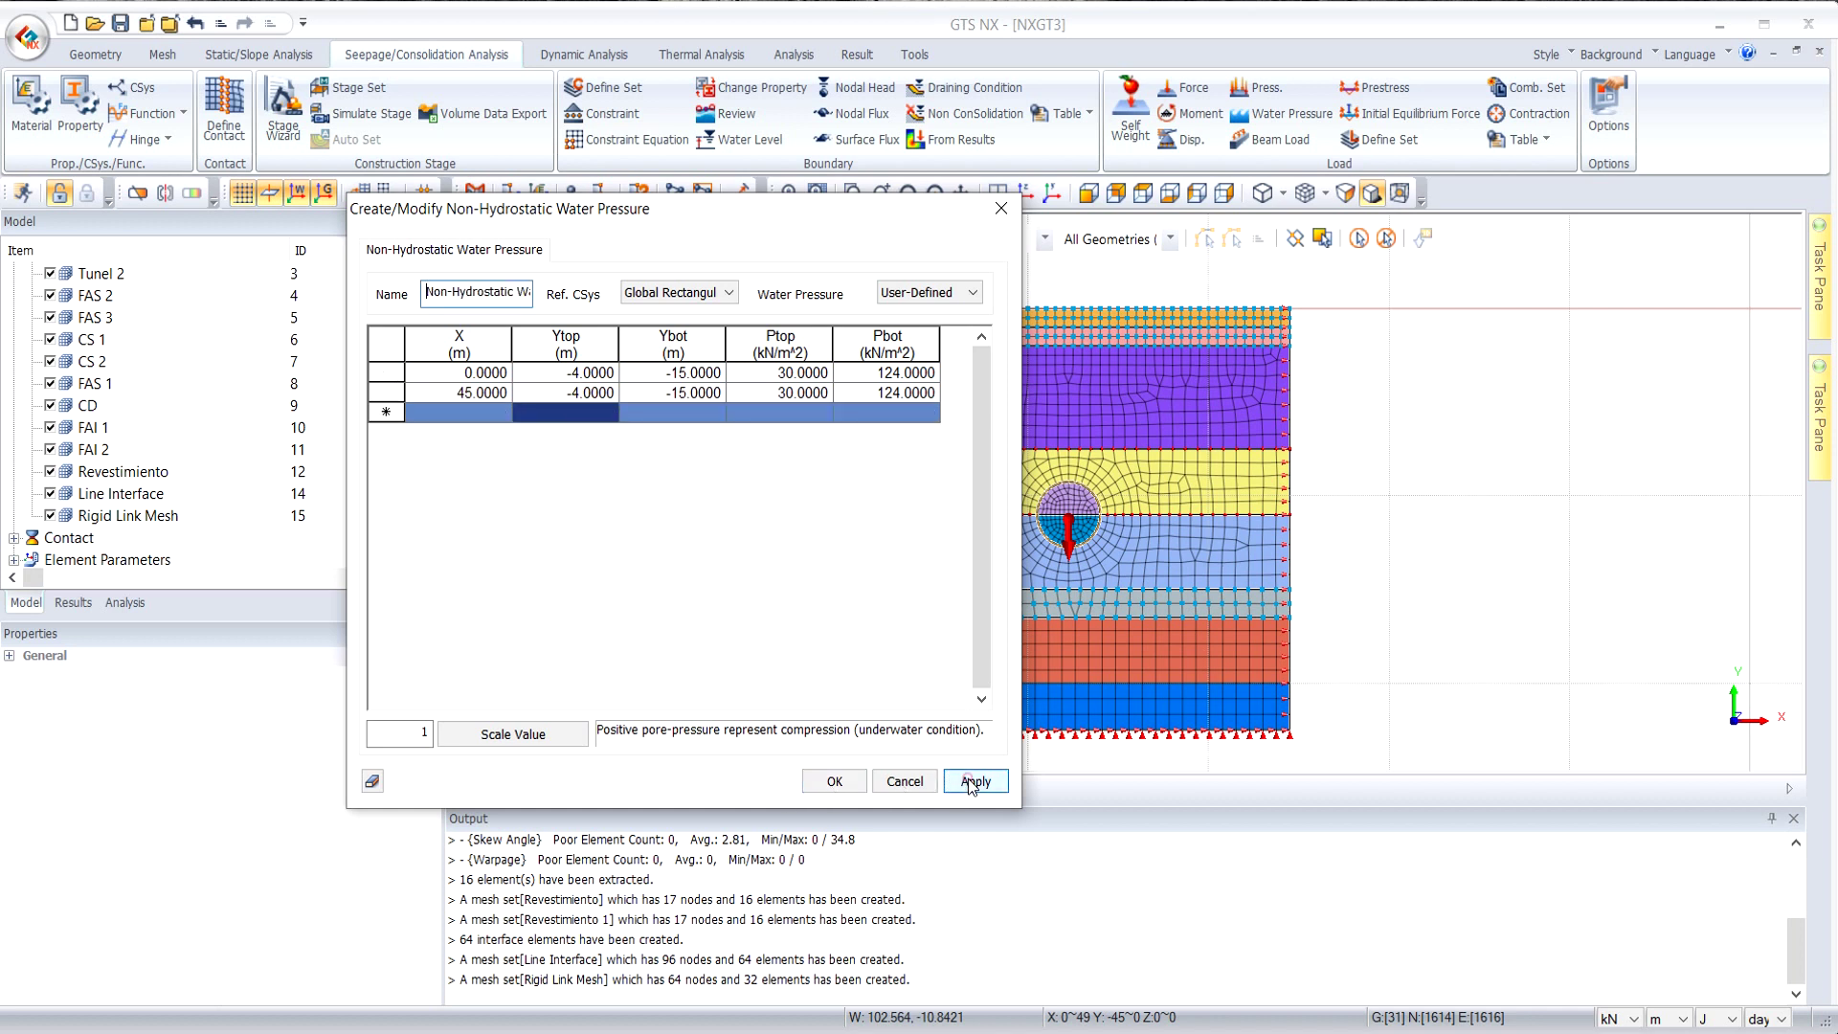
# Create water pressure function F3 in GTS NX from the initial-condition values in B24:F25 of the Abatimiento sheet in Excel.
pyautogui.hotkey('alt', 'Tab')
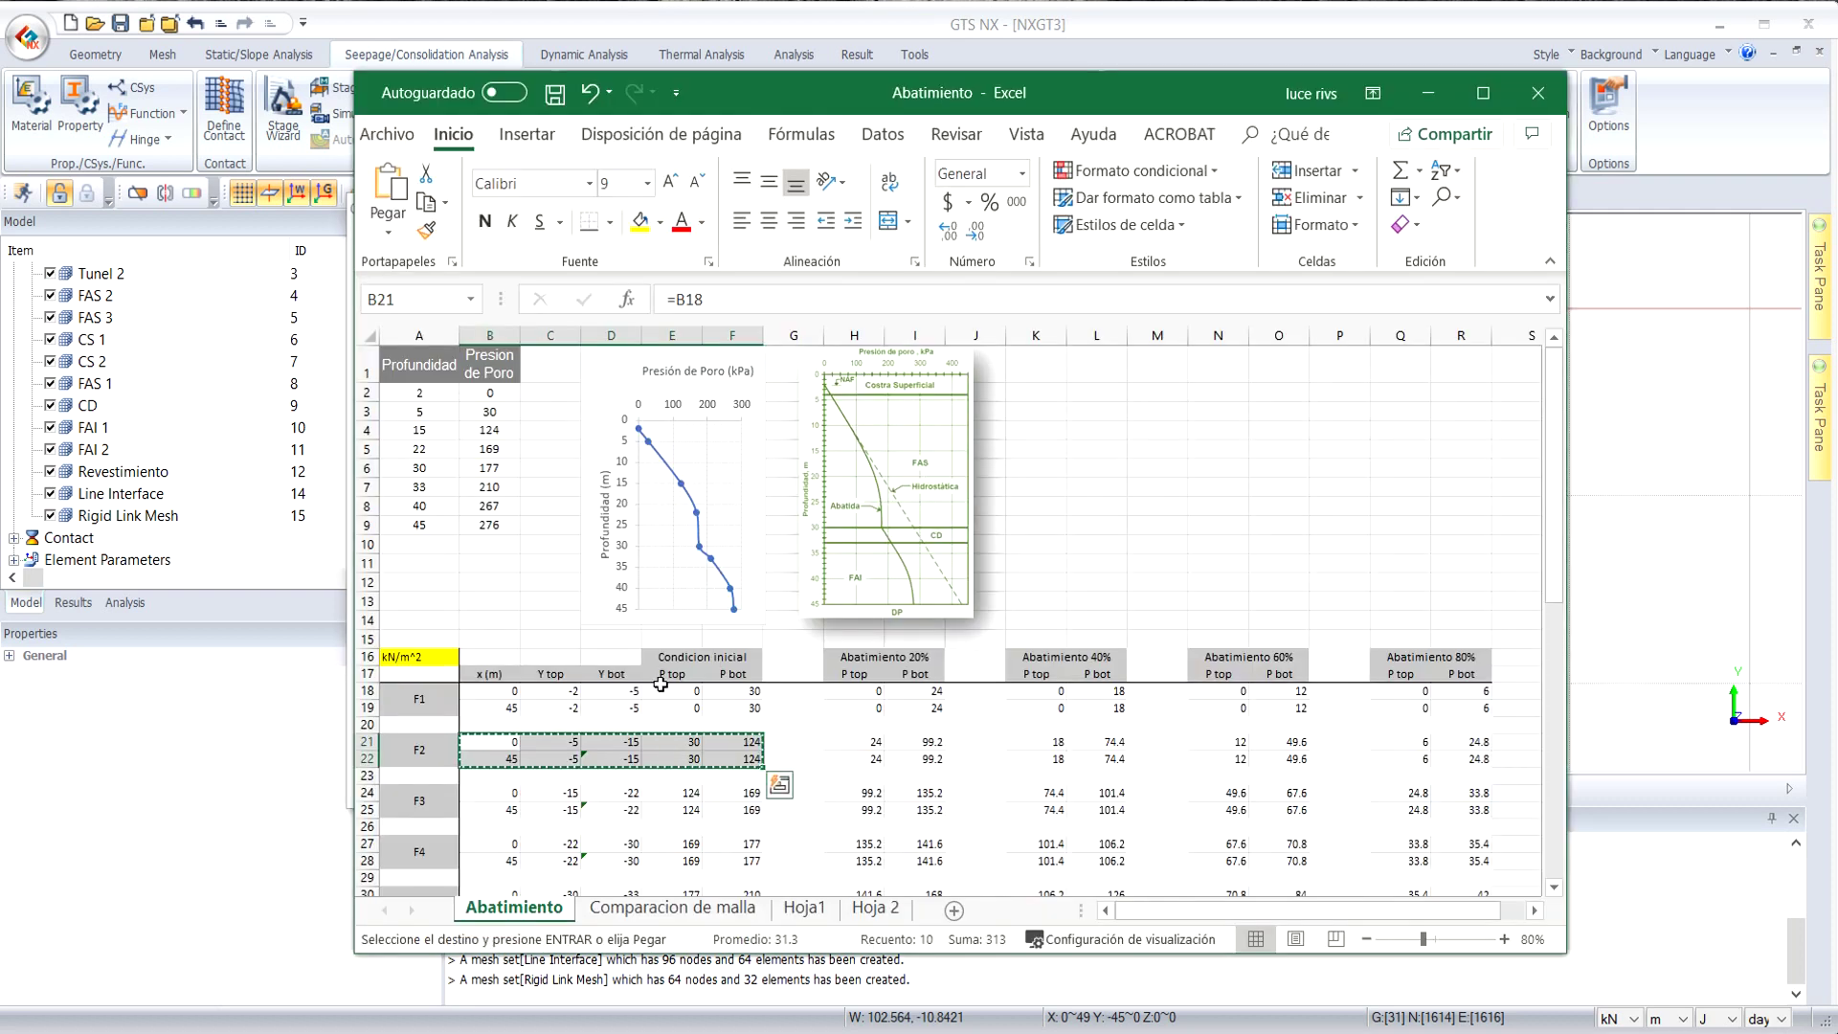
pyautogui.moveTo(479, 794); pyautogui.dragTo(734, 816)
pyautogui.hotkey('ctrl', 'c')
pyautogui.click(254, 816)
pyautogui.click(470, 374)
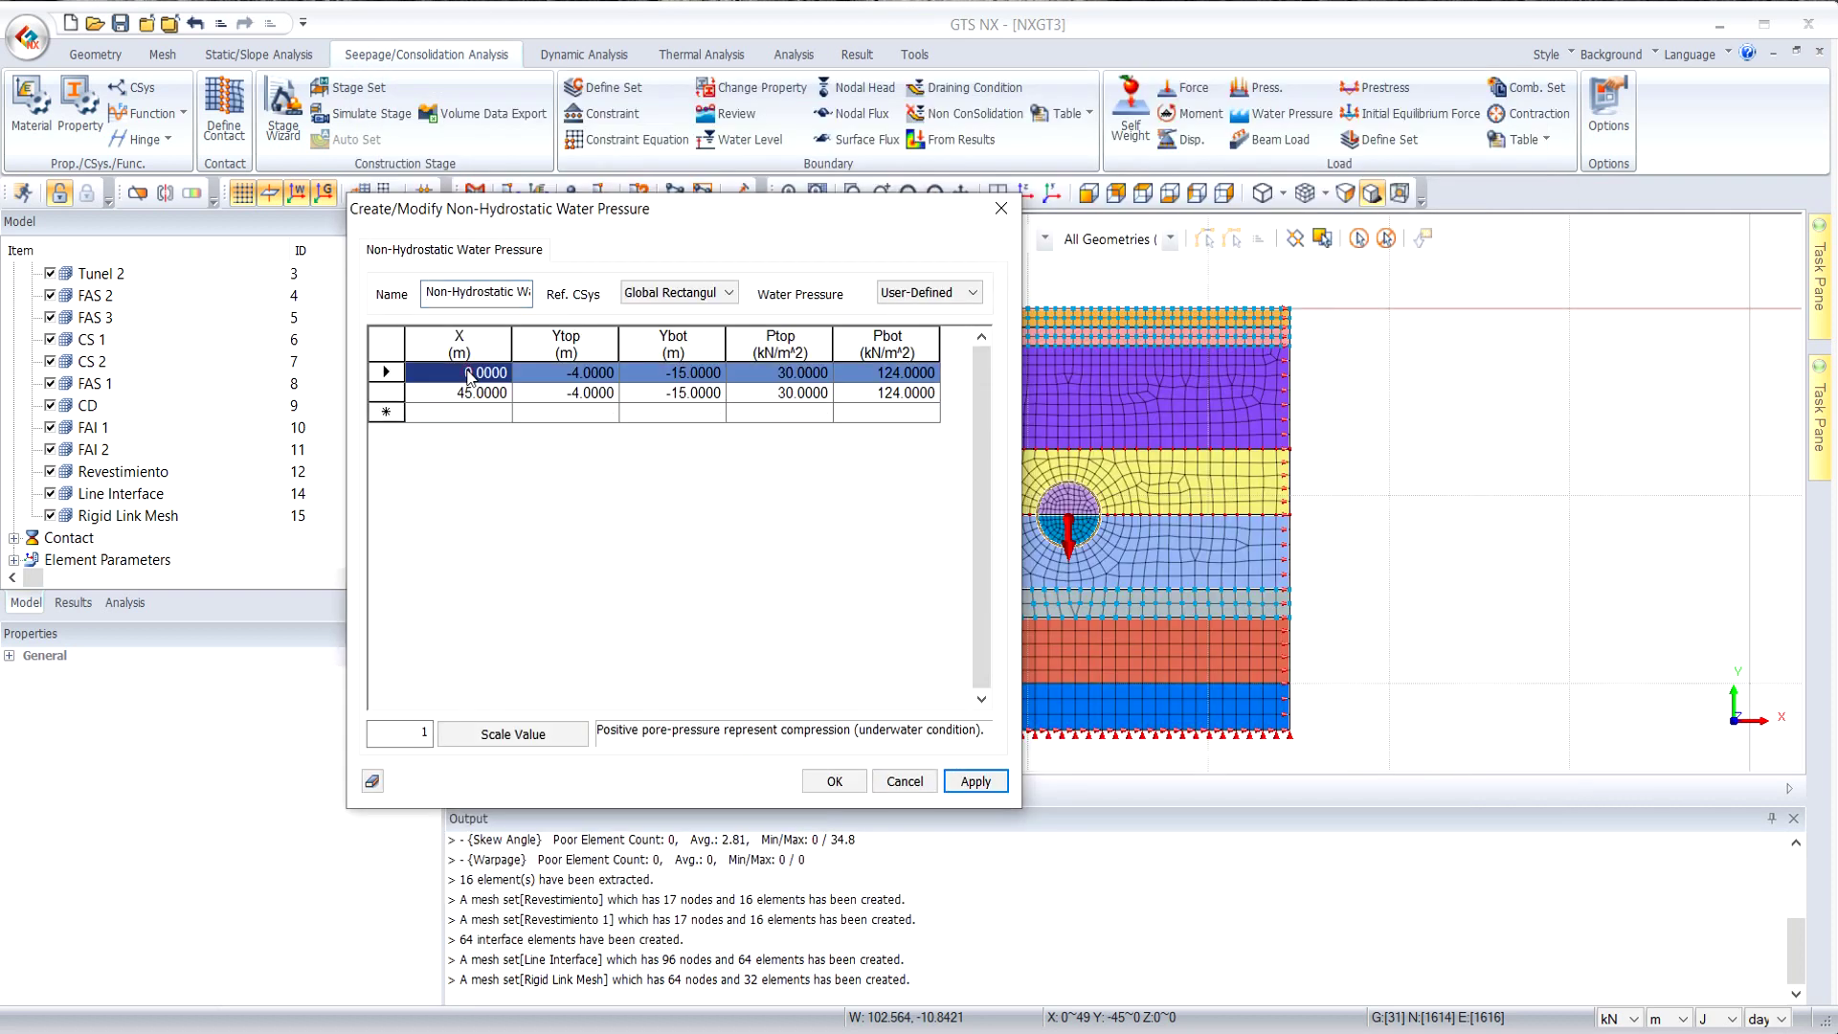
pyautogui.hotkey('ctrl', 'v')
pyautogui.moveTo(463, 301); pyautogui.dragTo(403, 302)
pyautogui.write('F3')
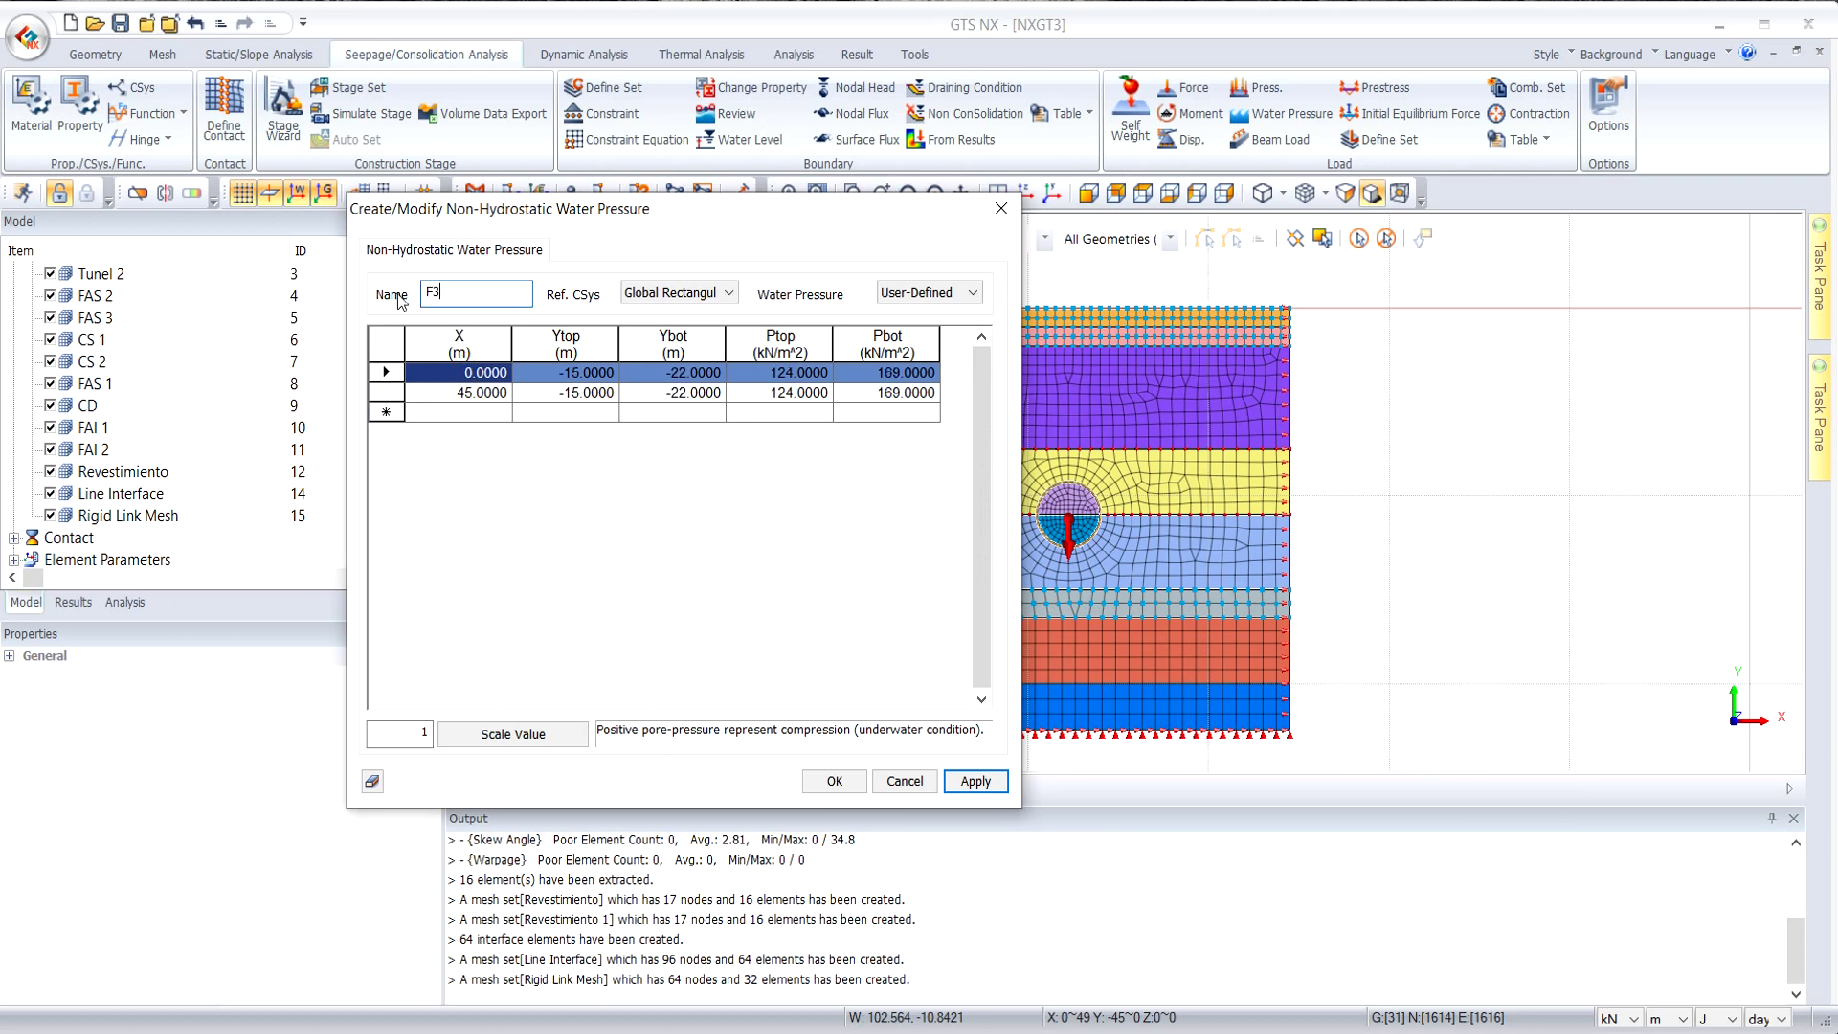
pyautogui.click(974, 780)
# Create the F4 water pressure function in GTS NX from the initial-condition values in B27:F28 of the Abatimiento sheet in Excel.
pyautogui.hotkey('alt', 'Tab')
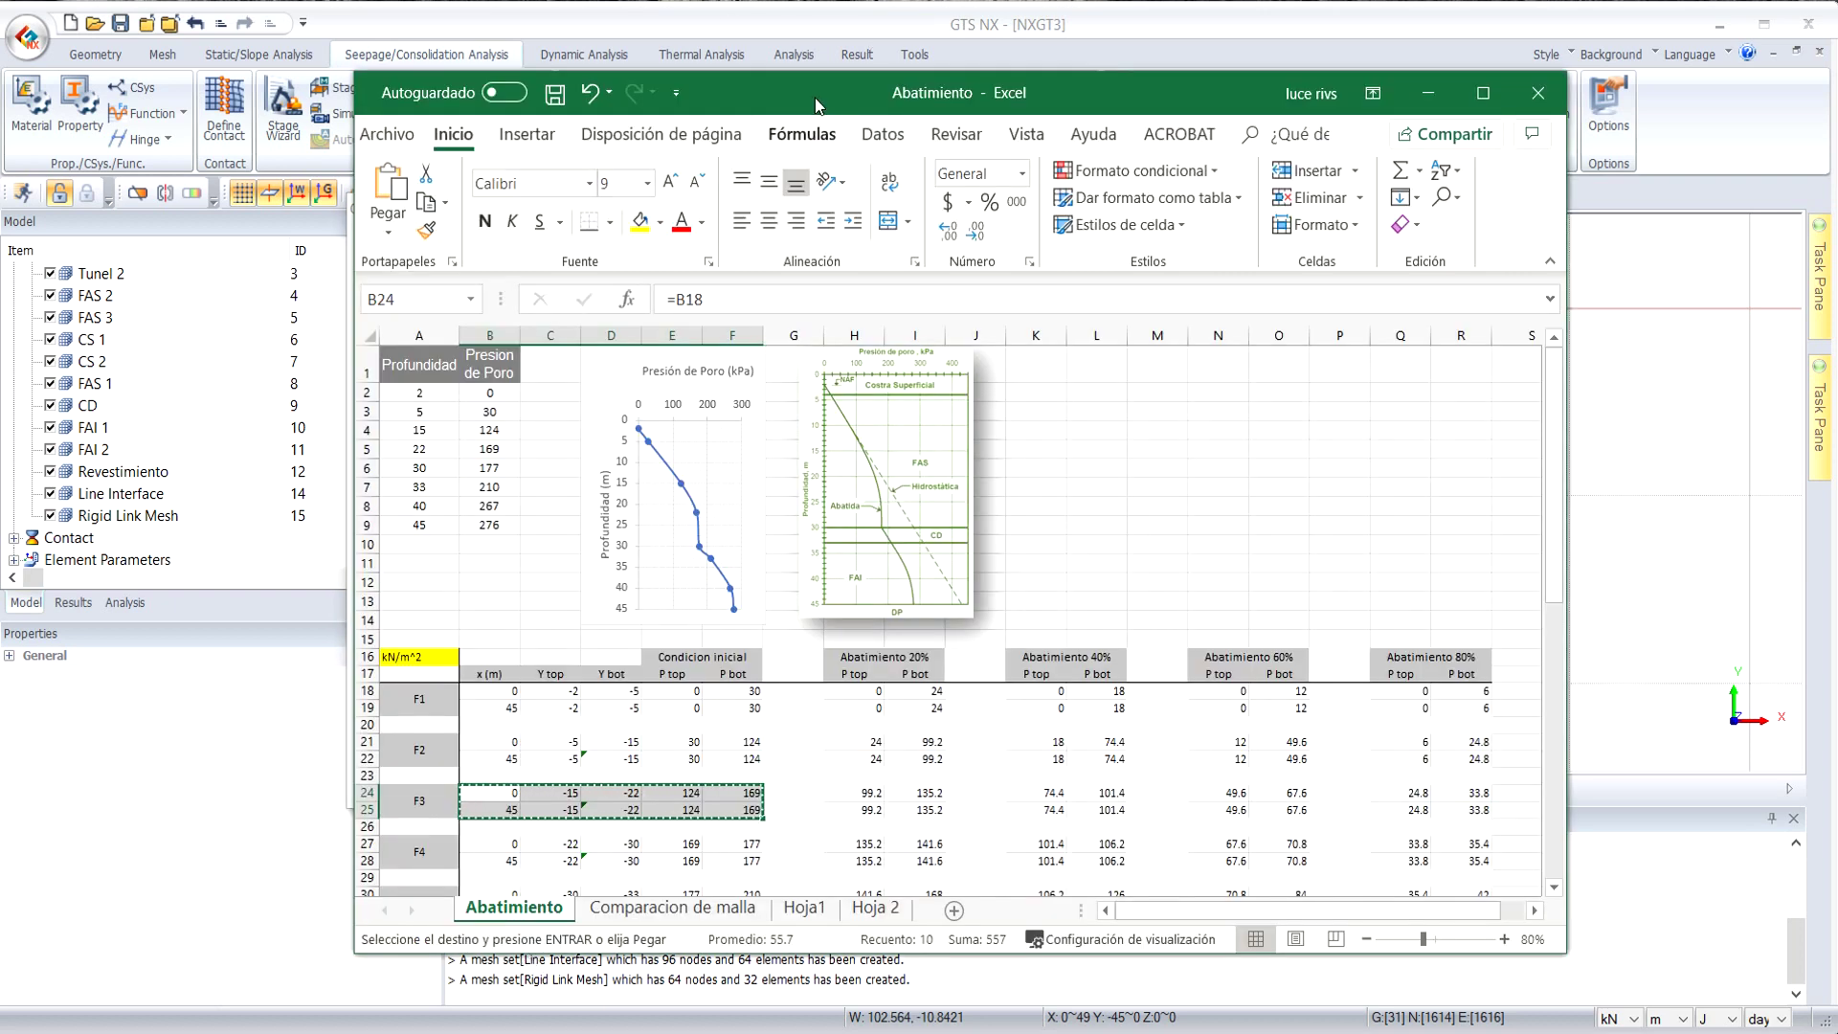
pyautogui.moveTo(521, 843); pyautogui.dragTo(754, 860)
pyautogui.hotkey('ctrl', 'c')
pyautogui.hotkey('alt', 'Tab')
pyautogui.hotkey('ctrl', 'v')
pyautogui.moveTo(426, 292); pyautogui.dragTo(602, 296)
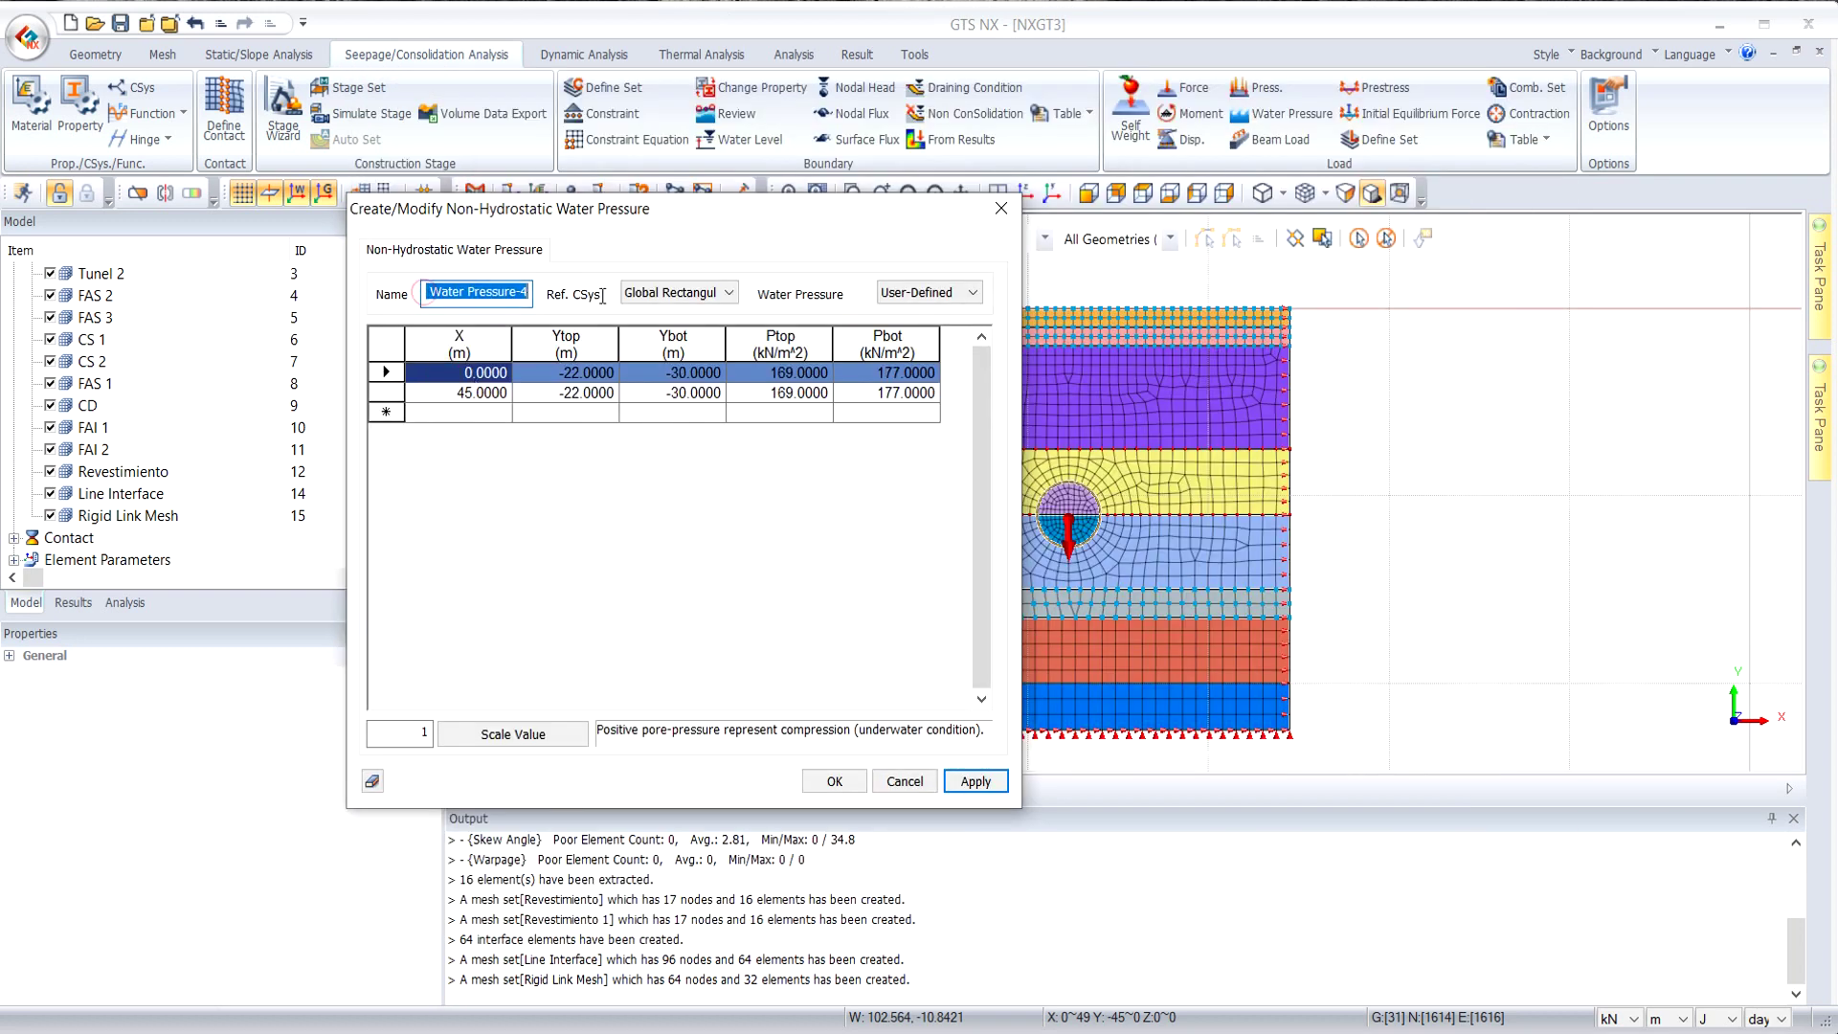
pyautogui.press('BackSpace')
pyautogui.click(975, 781)
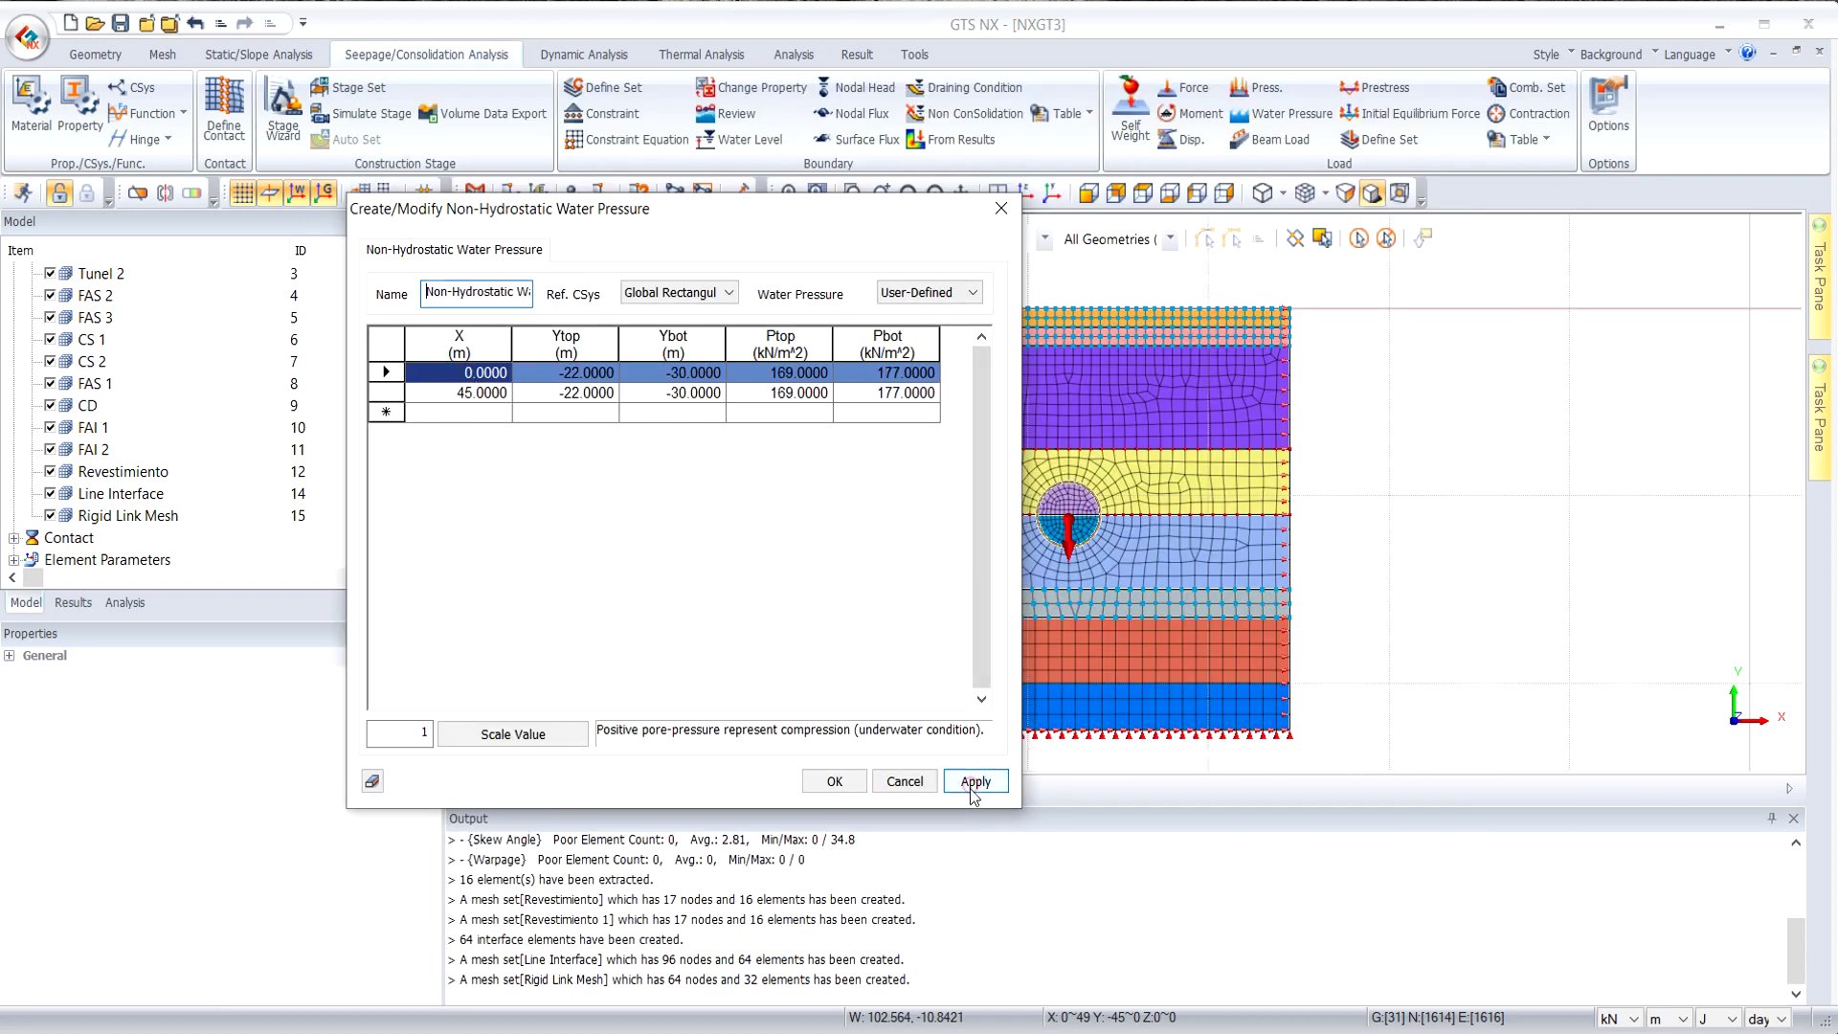
# Create water pressure function F5 in GTS NX from the initial-condition values in B30:F31 of the Abatimiento sheet in Excel.
pyautogui.hotkey('alt', 'Tab')
pyautogui.scroll(-4, 477, 644)
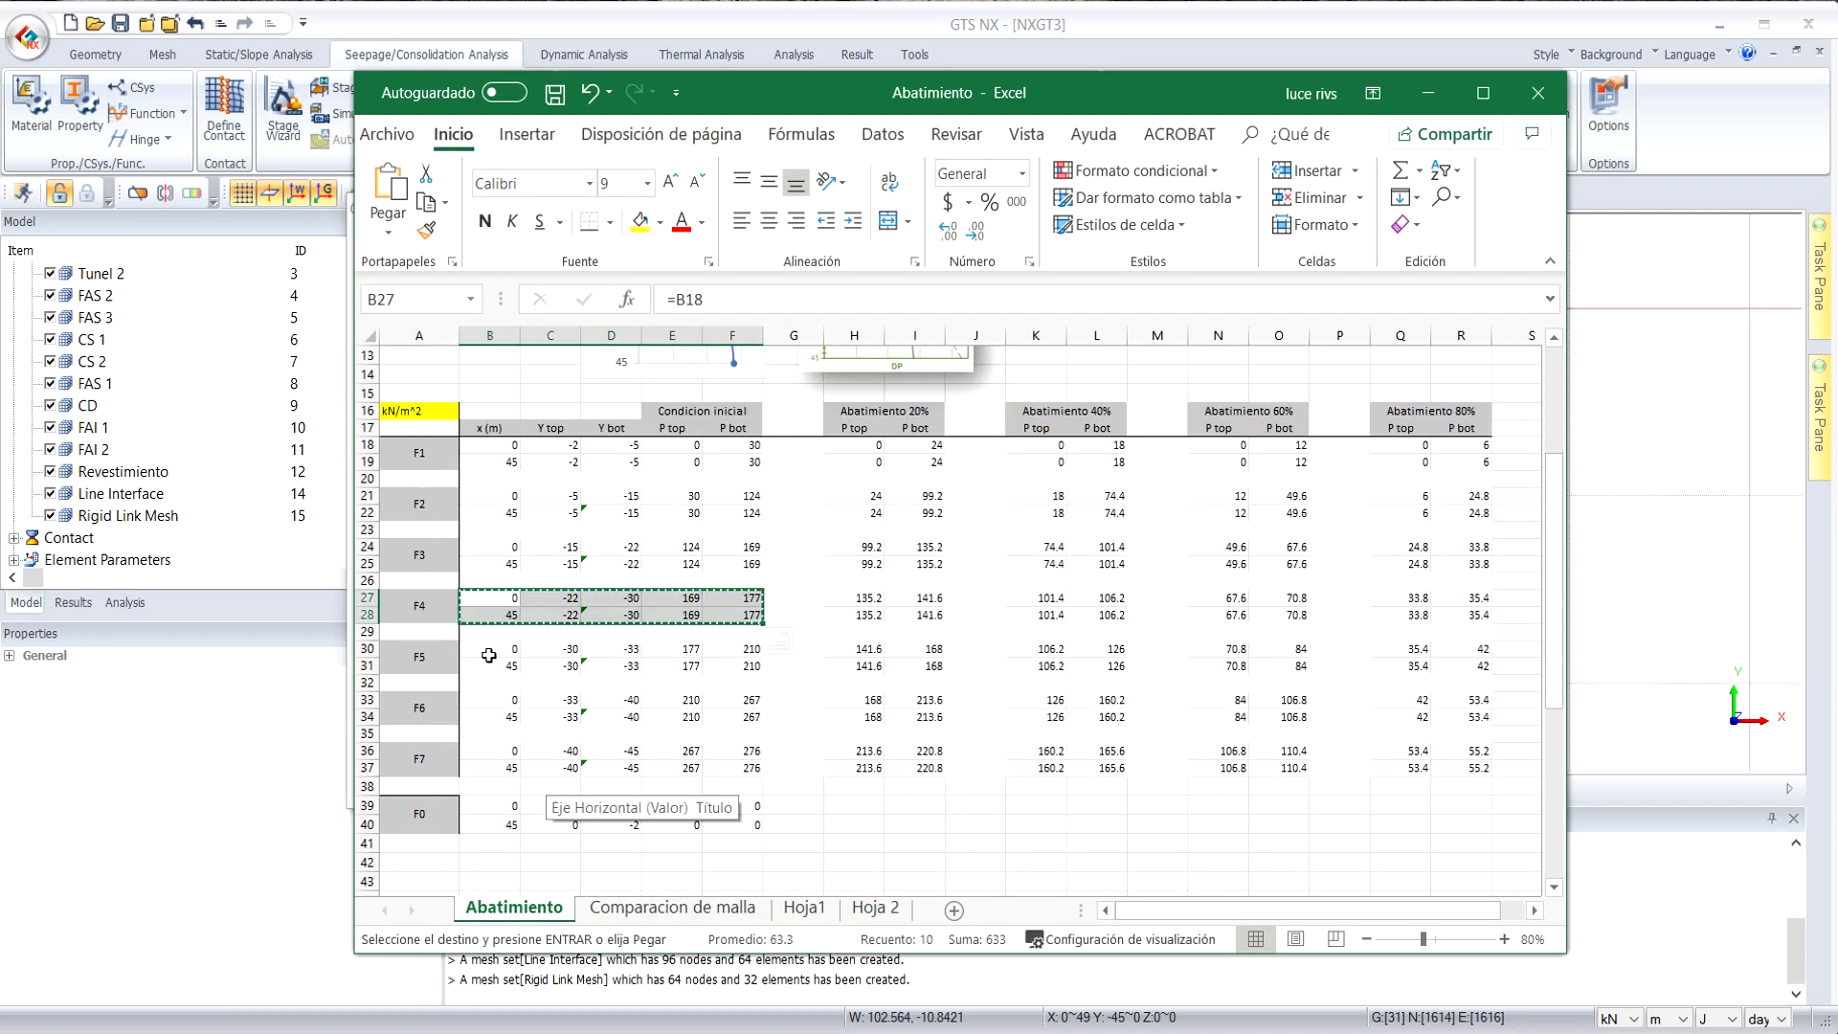
pyautogui.moveTo(476, 644); pyautogui.dragTo(744, 661)
pyautogui.hotkey('ctrl', 'v')
pyautogui.hotkey('ctrl', 'c')
pyautogui.click(143, 738)
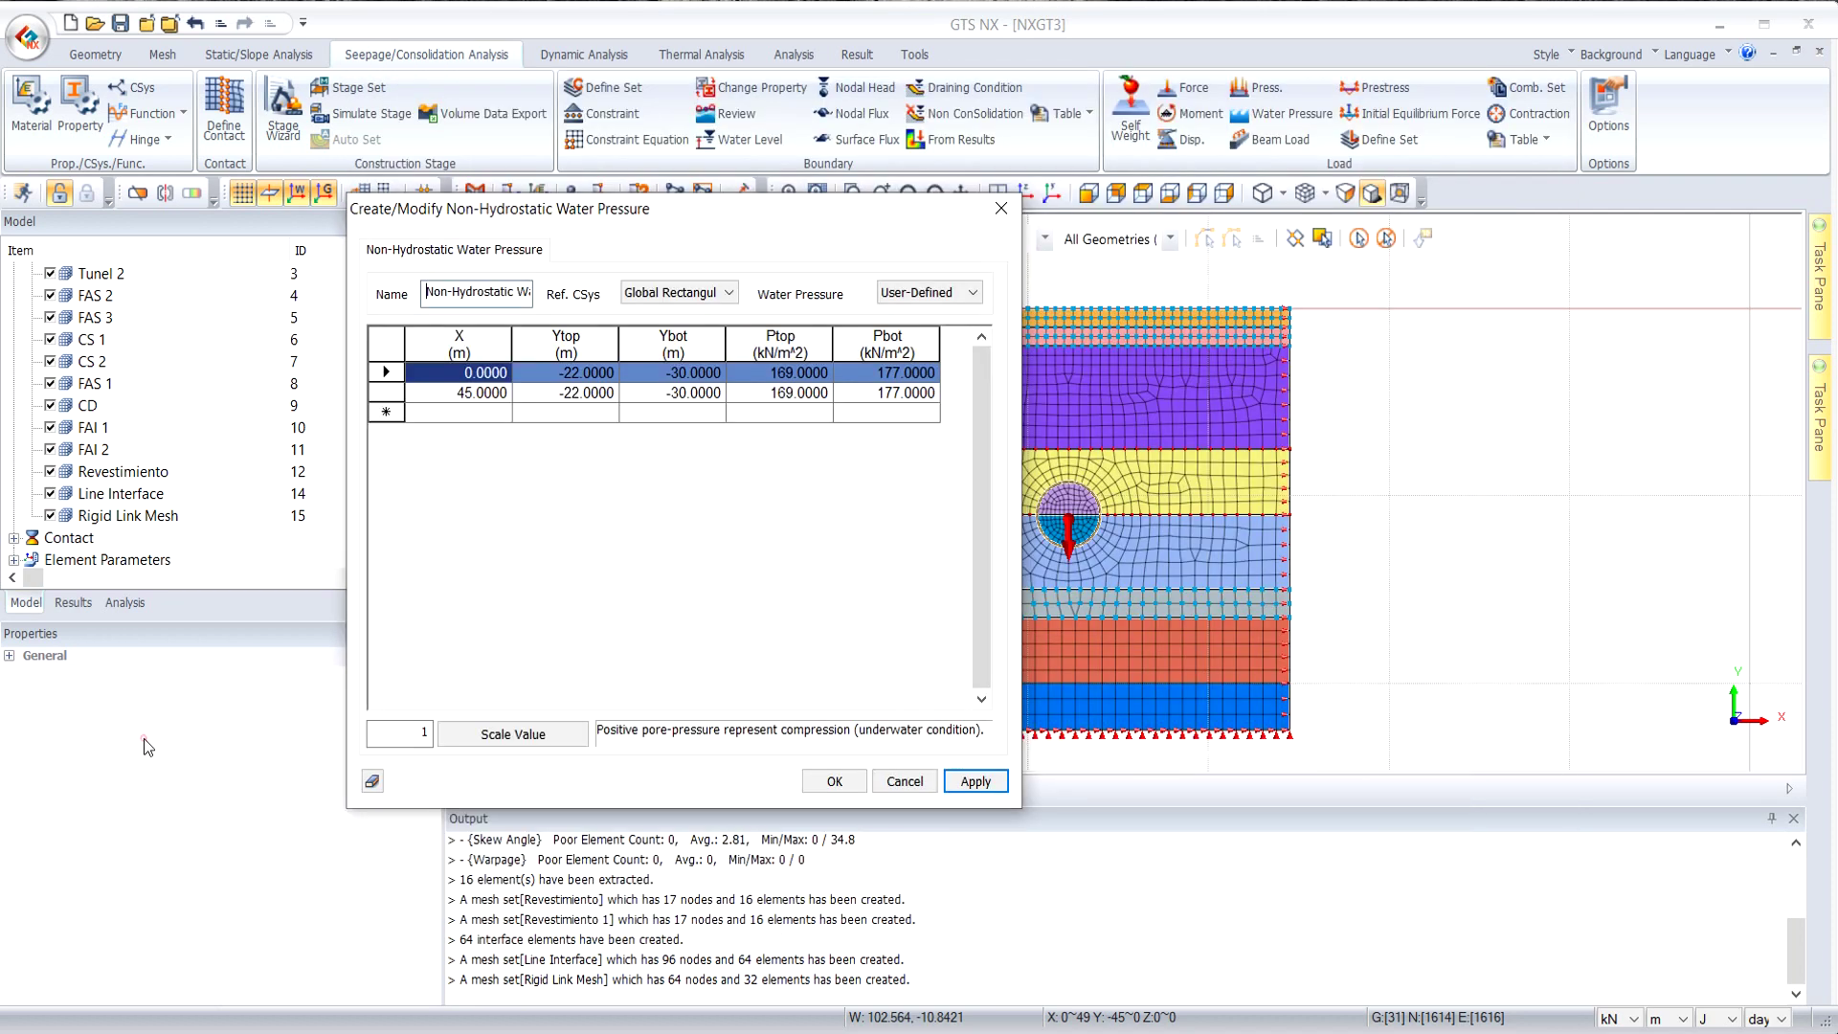
pyautogui.hotkey('ctrl', 'v')
pyautogui.tripleClick(431, 290)
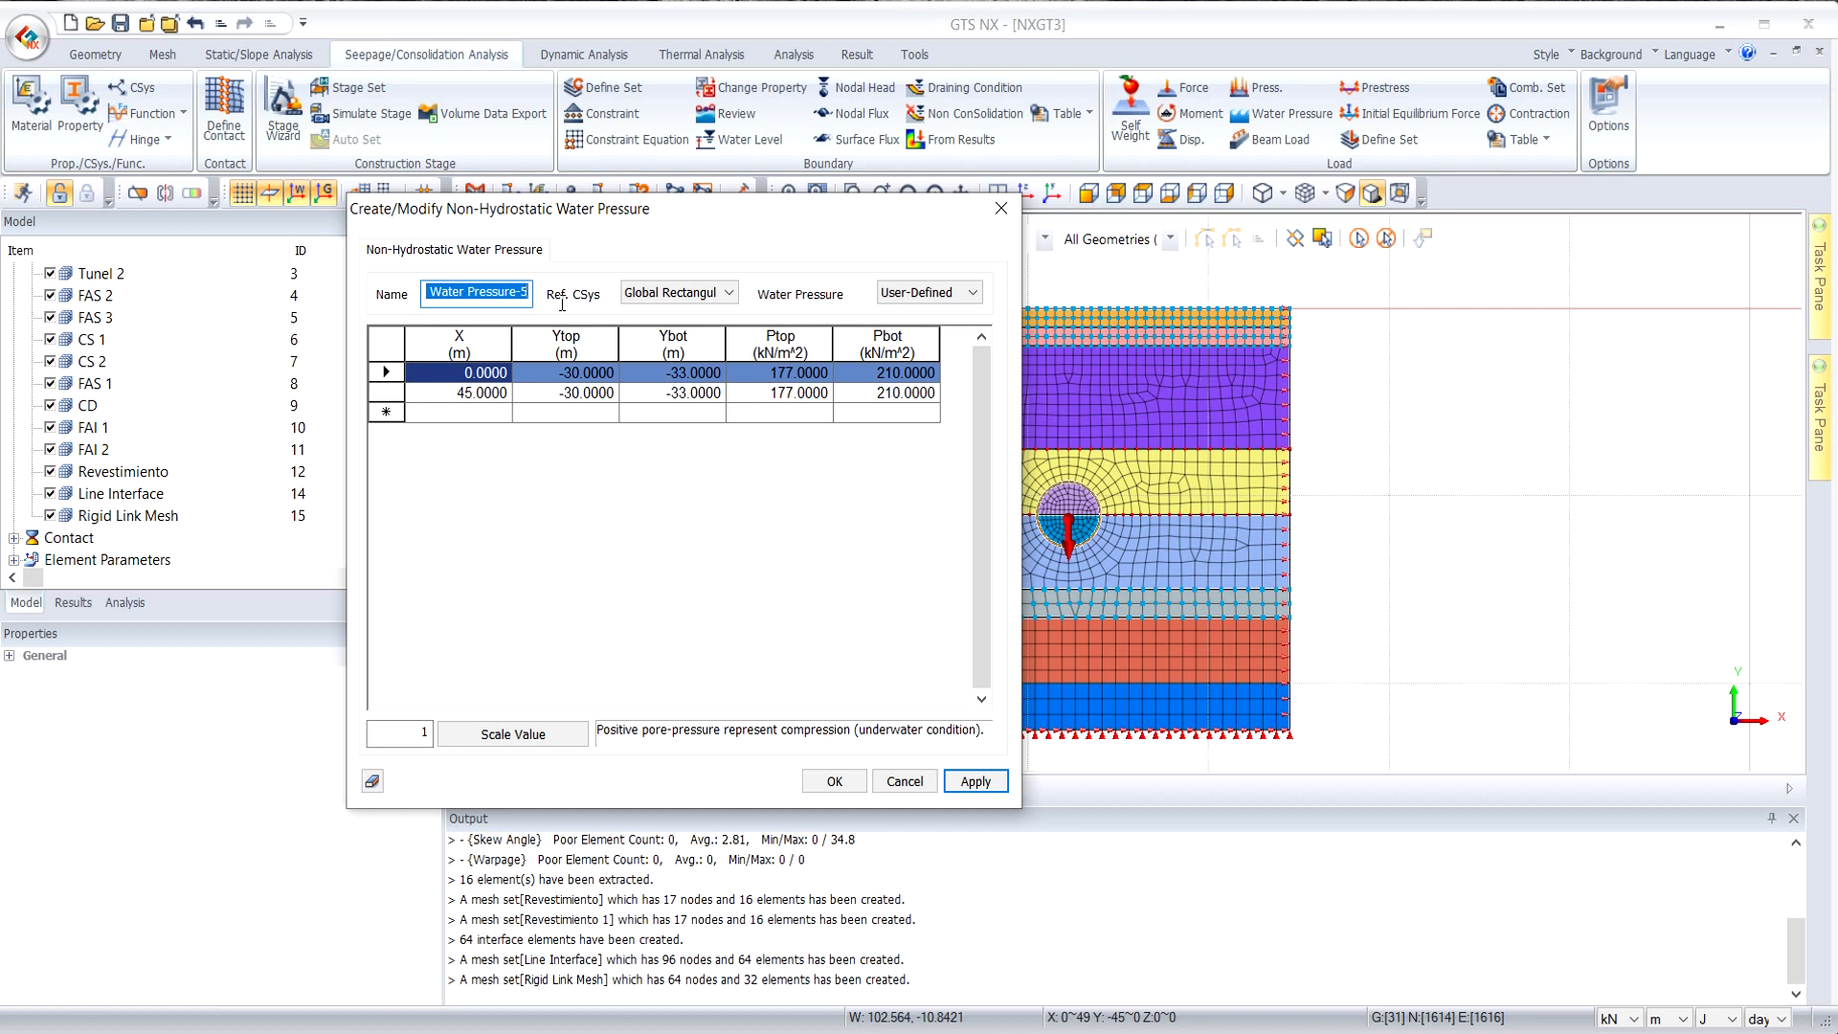
pyautogui.write('f')
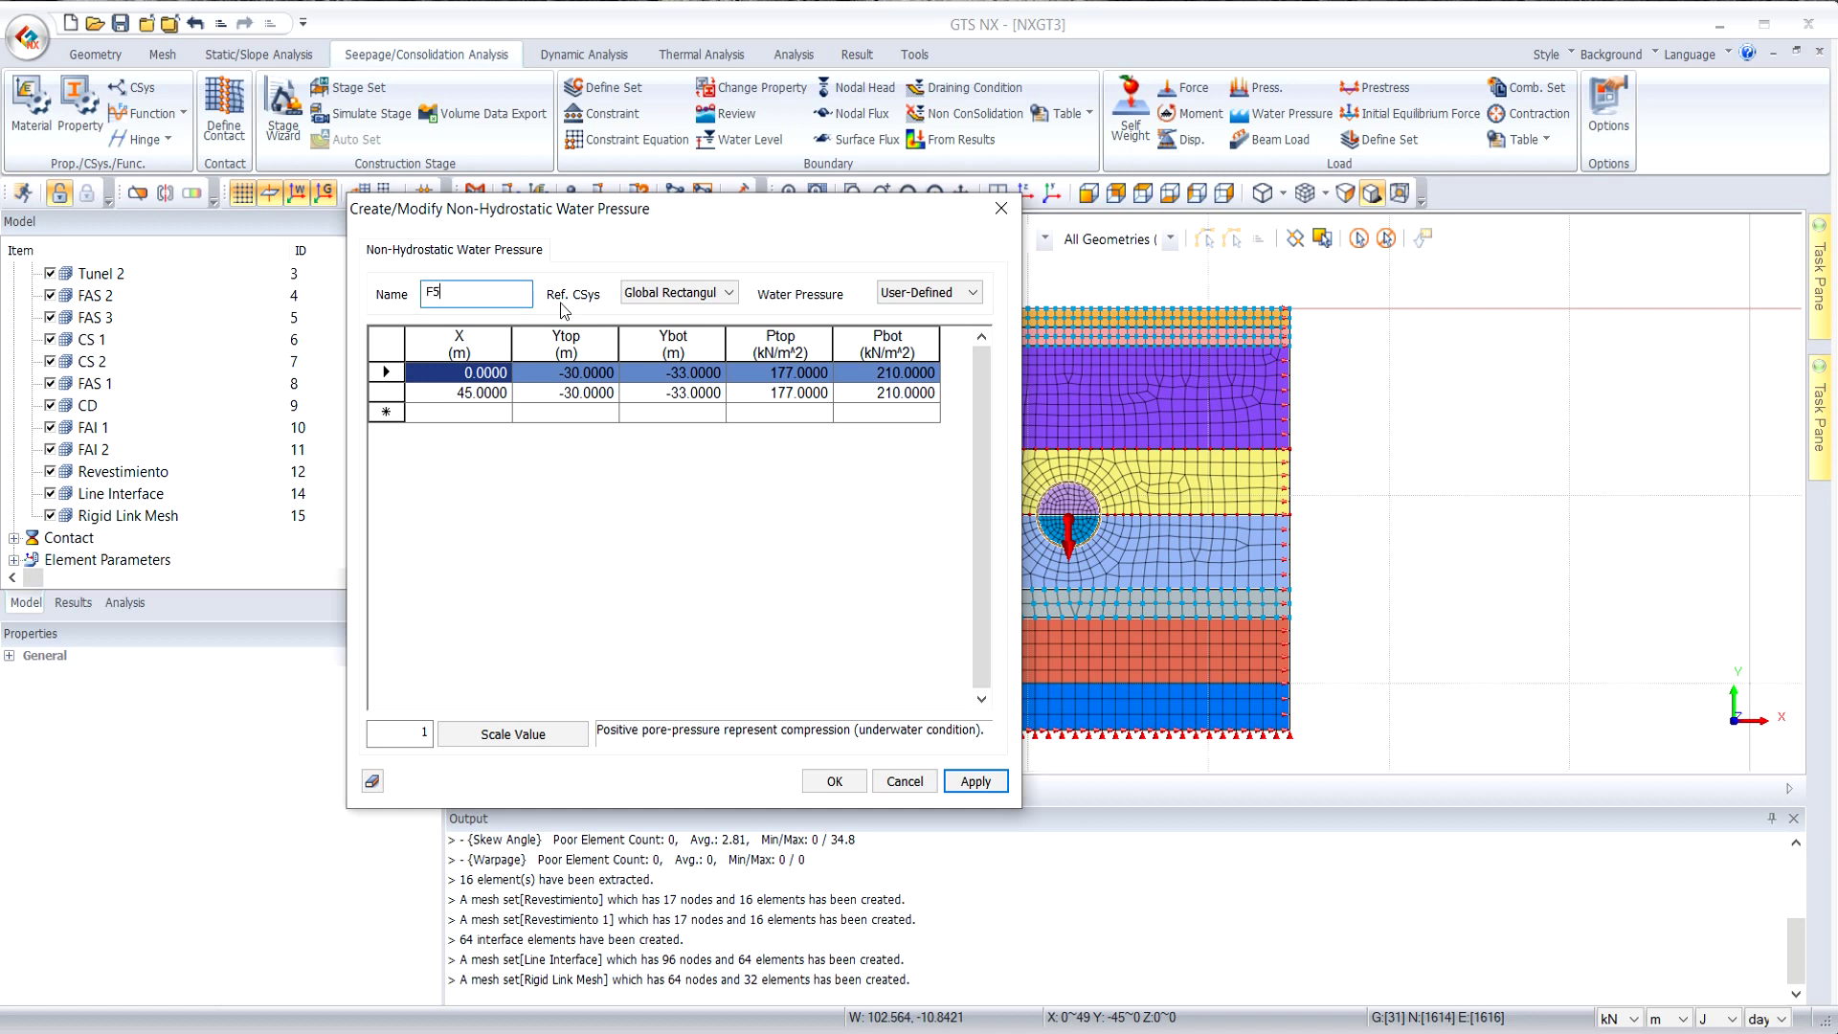
pyautogui.click(977, 782)
# Create water pressure function F5 20 in GTS NX, replacing Ptop and Pbot with the Abatimiento 20% values from H30:I31 in Excel.
pyautogui.hotkey('alt', 'Tab')
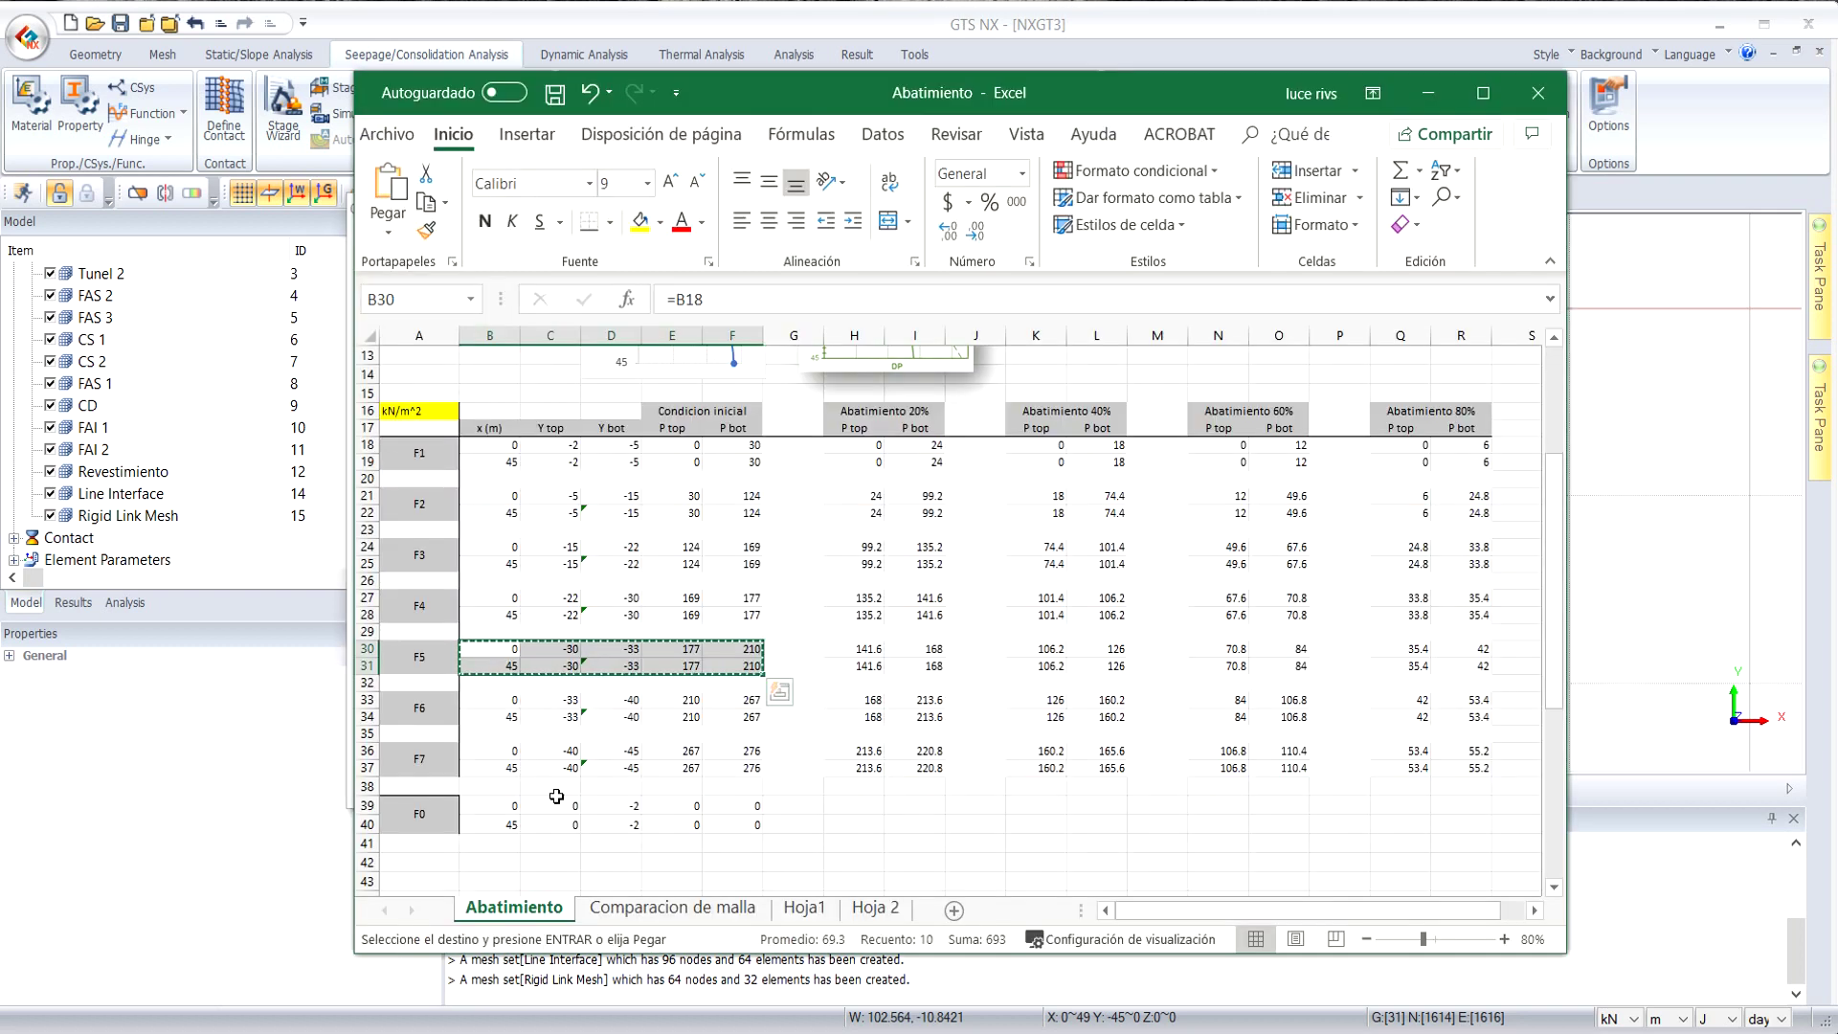
pyautogui.moveTo(858, 649); pyautogui.dragTo(916, 662)
pyautogui.hotkey('ctrl', 'c')
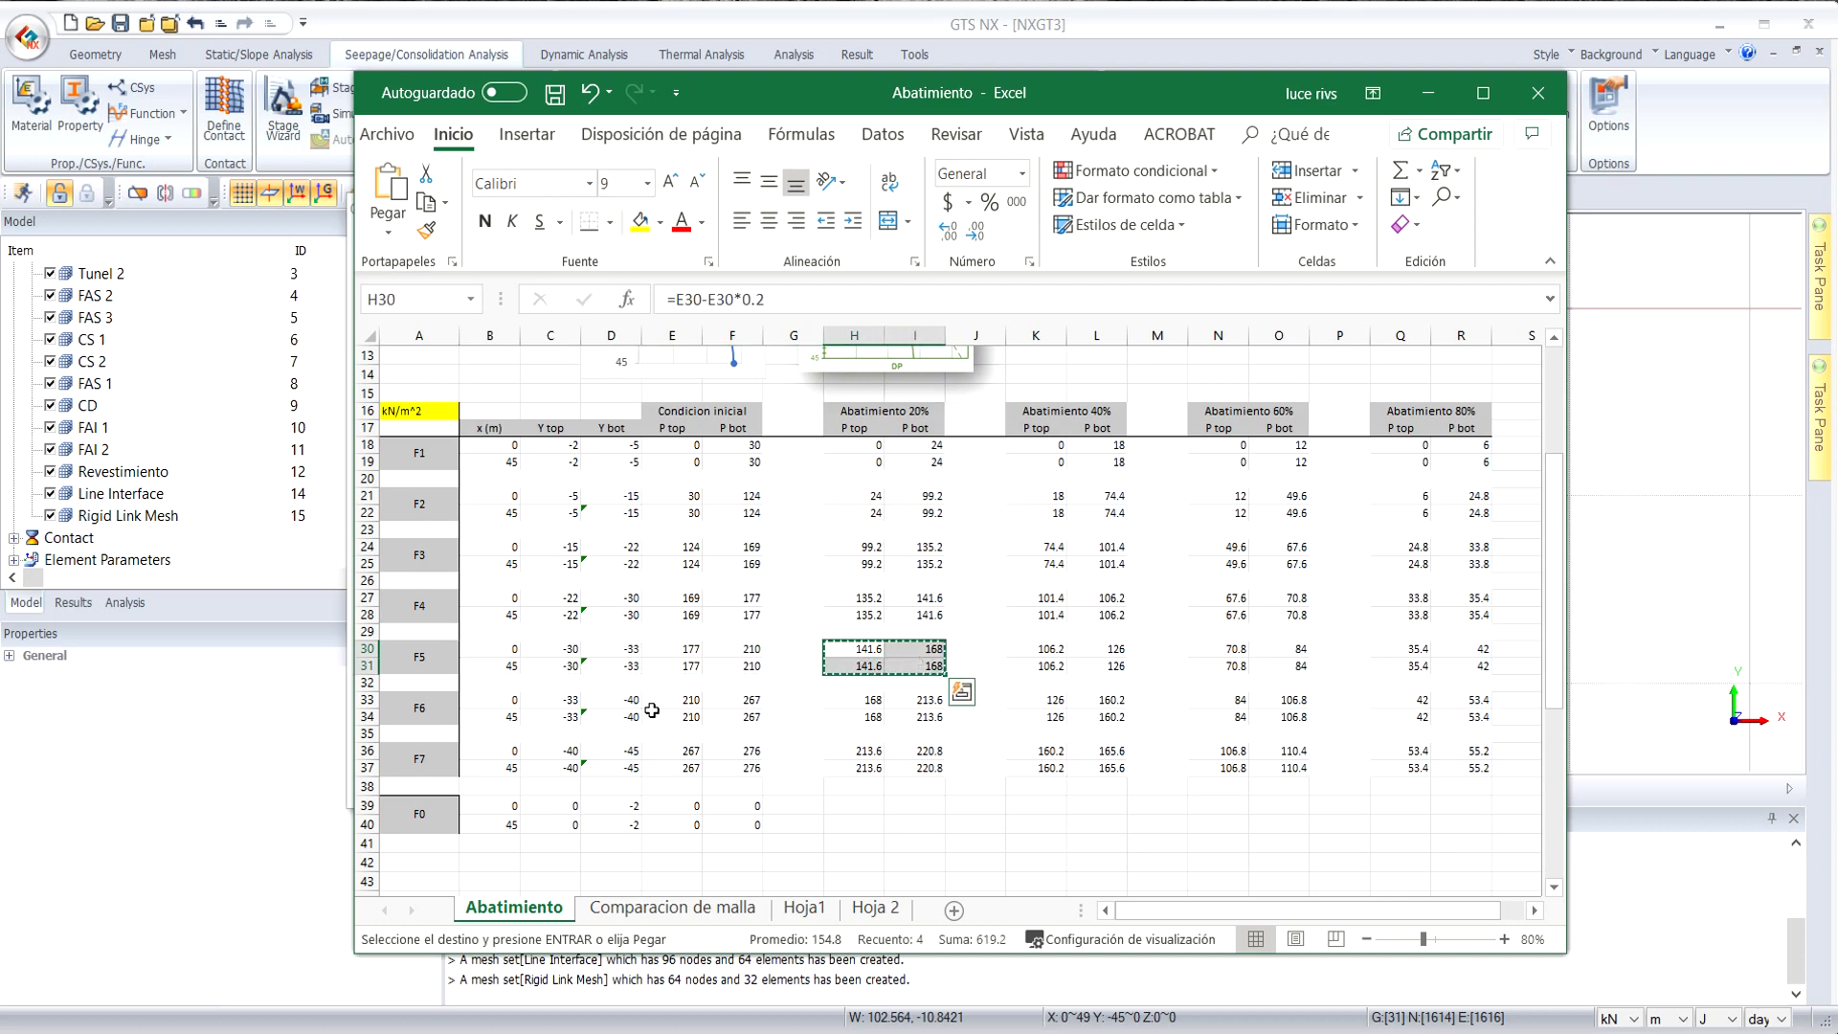
pyautogui.click(224, 785)
pyautogui.click(793, 373)
pyautogui.hotkey('ctrl', 'v')
pyautogui.tripleClick(427, 292)
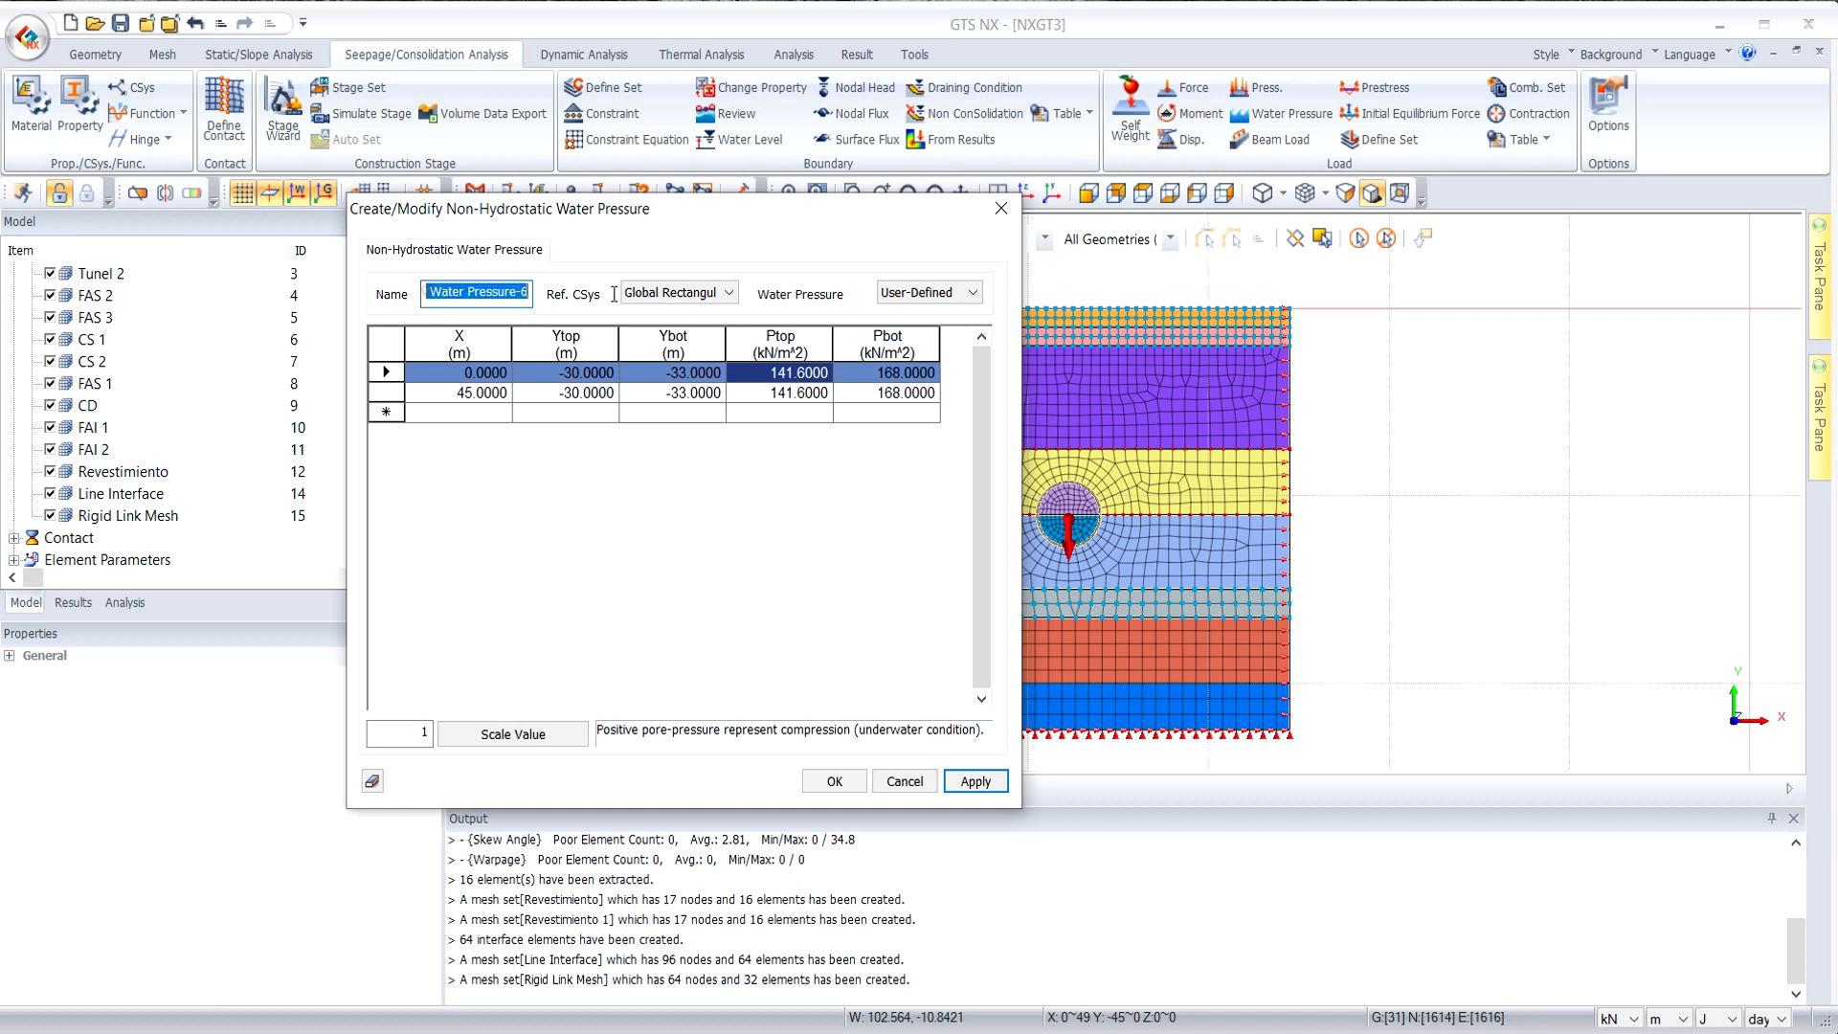
pyautogui.write('F5 20')
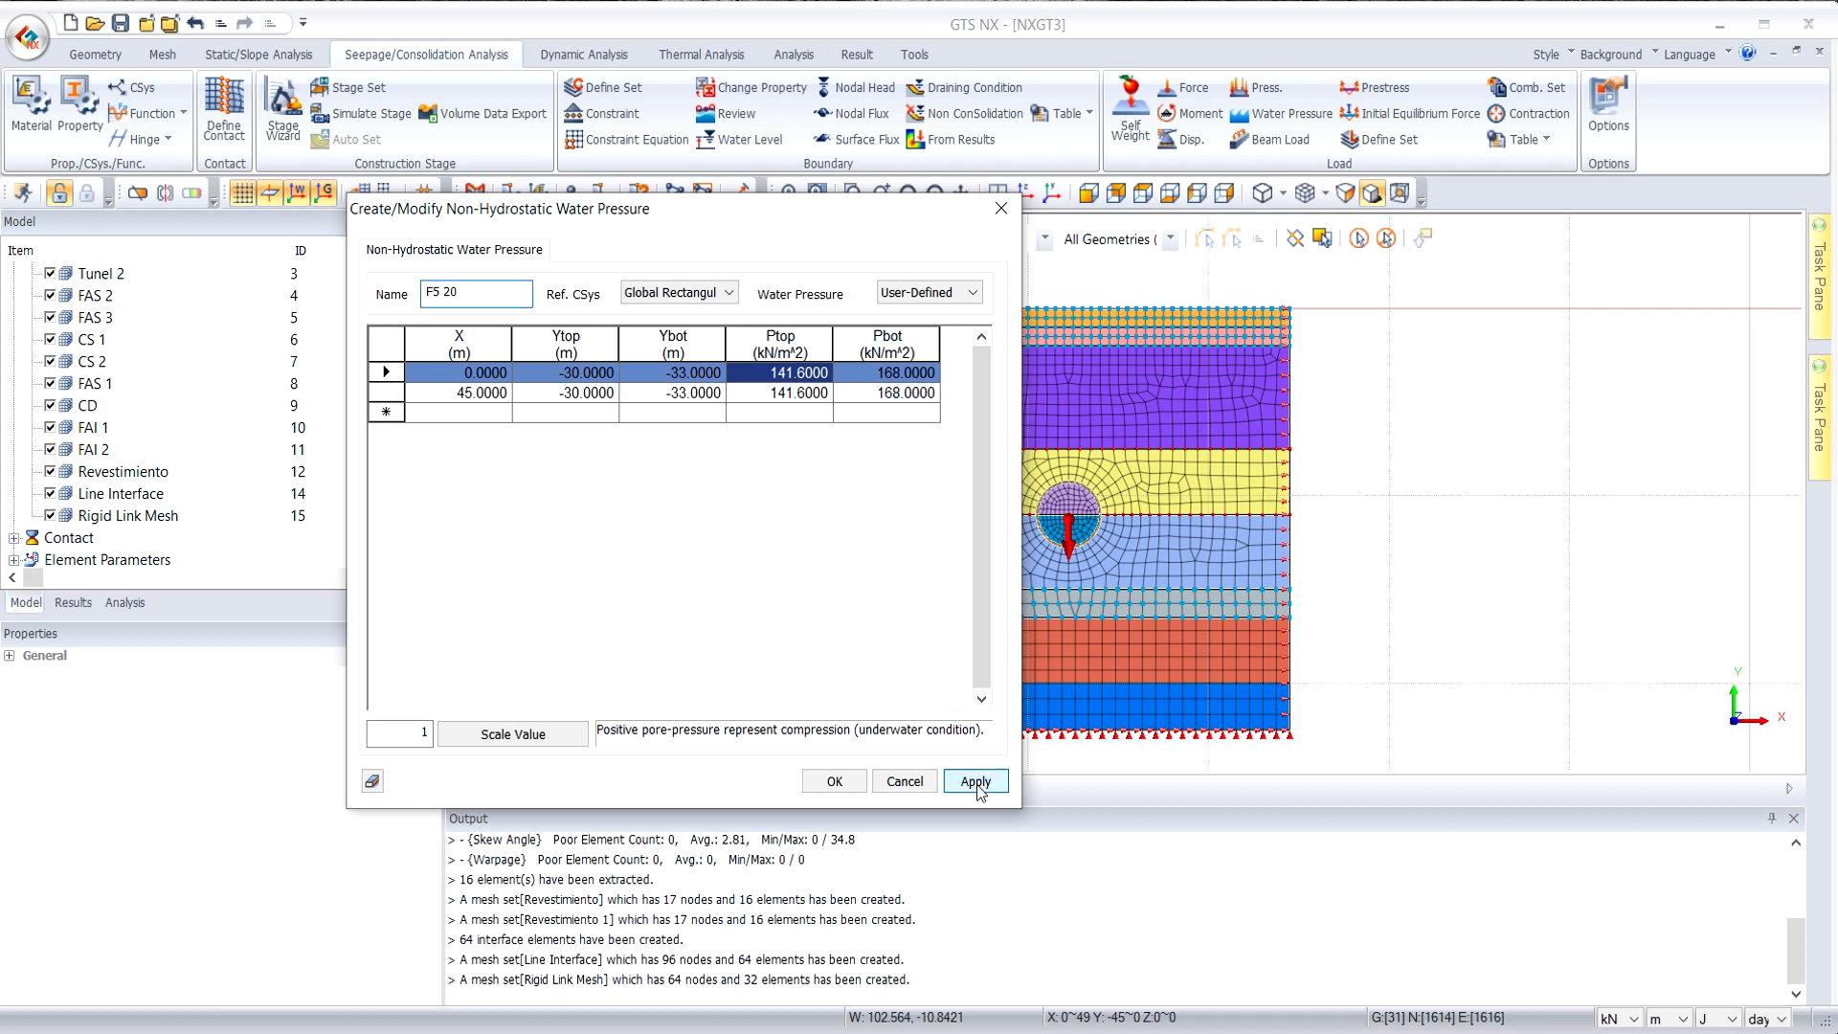
pyautogui.click(977, 785)
# Create water pressure function F5 40 in GTS NX, replacing Ptop and Pbot with the Abatimiento 40% values from K30:L31 in Excel.
pyautogui.hotkey('alt', 'Tab')
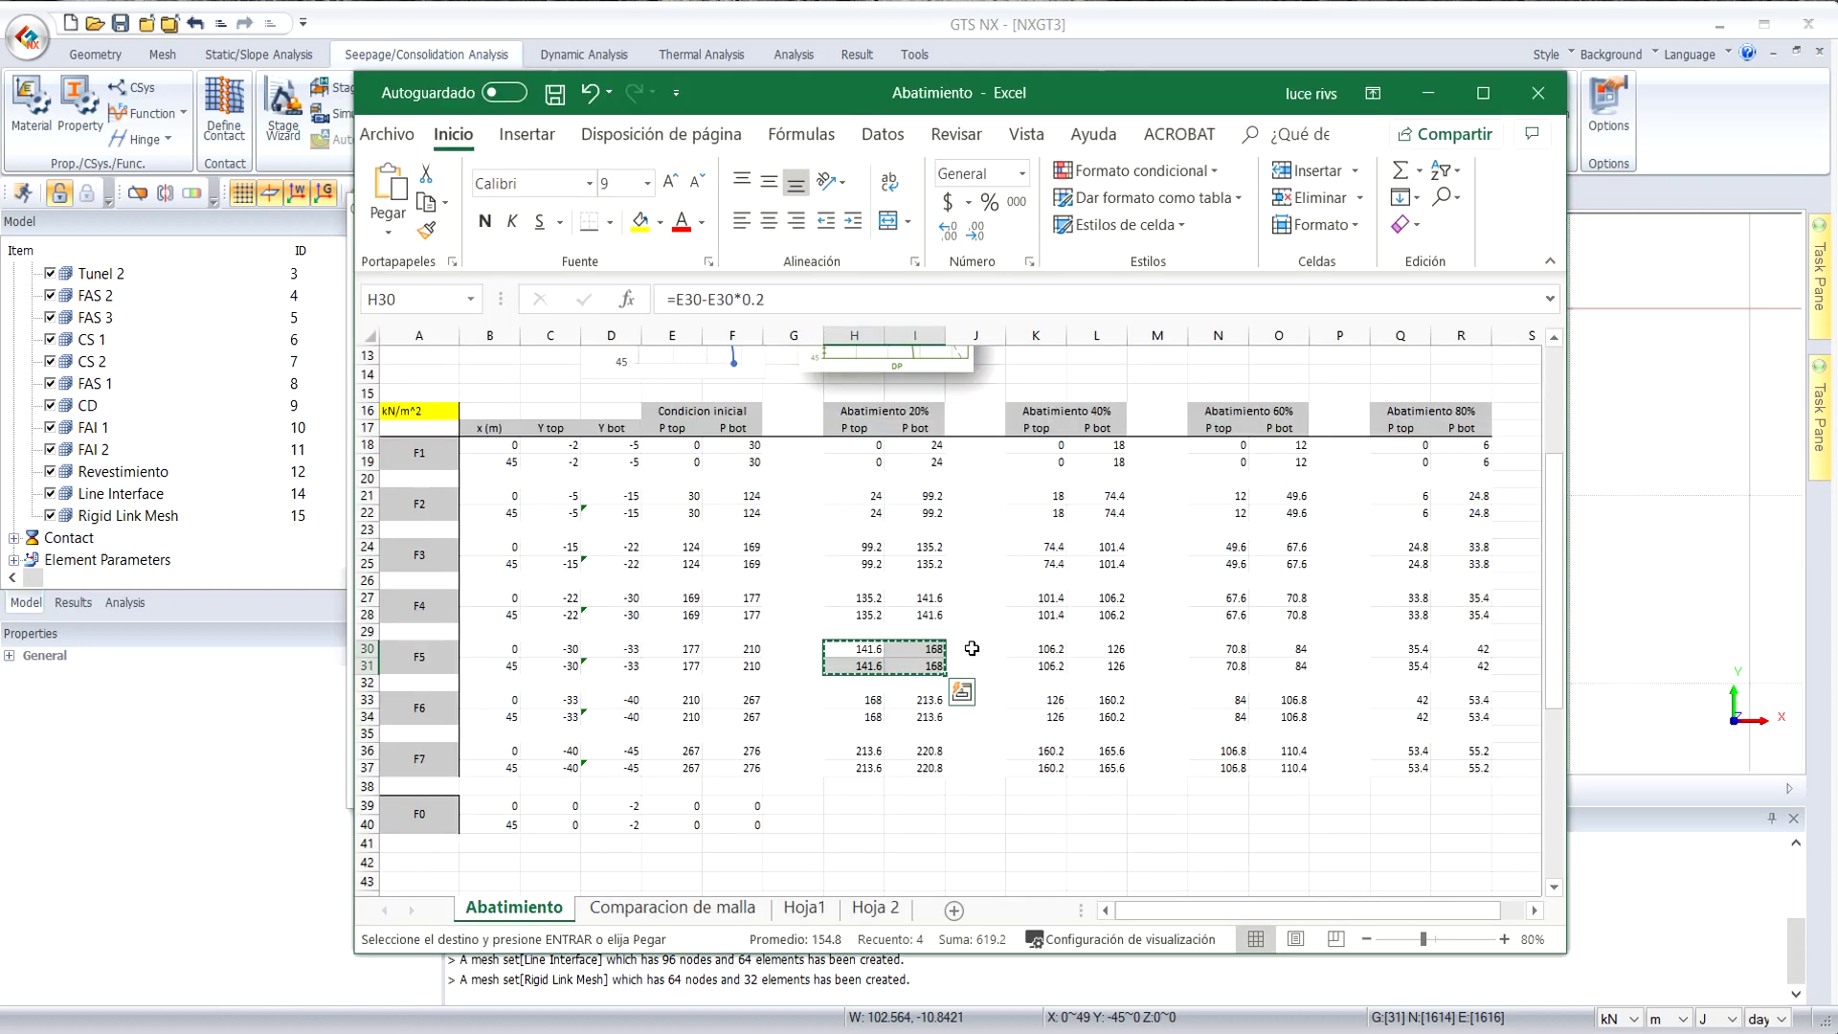
pyautogui.moveTo(1034, 648); pyautogui.dragTo(1115, 670)
pyautogui.hotkey('ctrl', 'c')
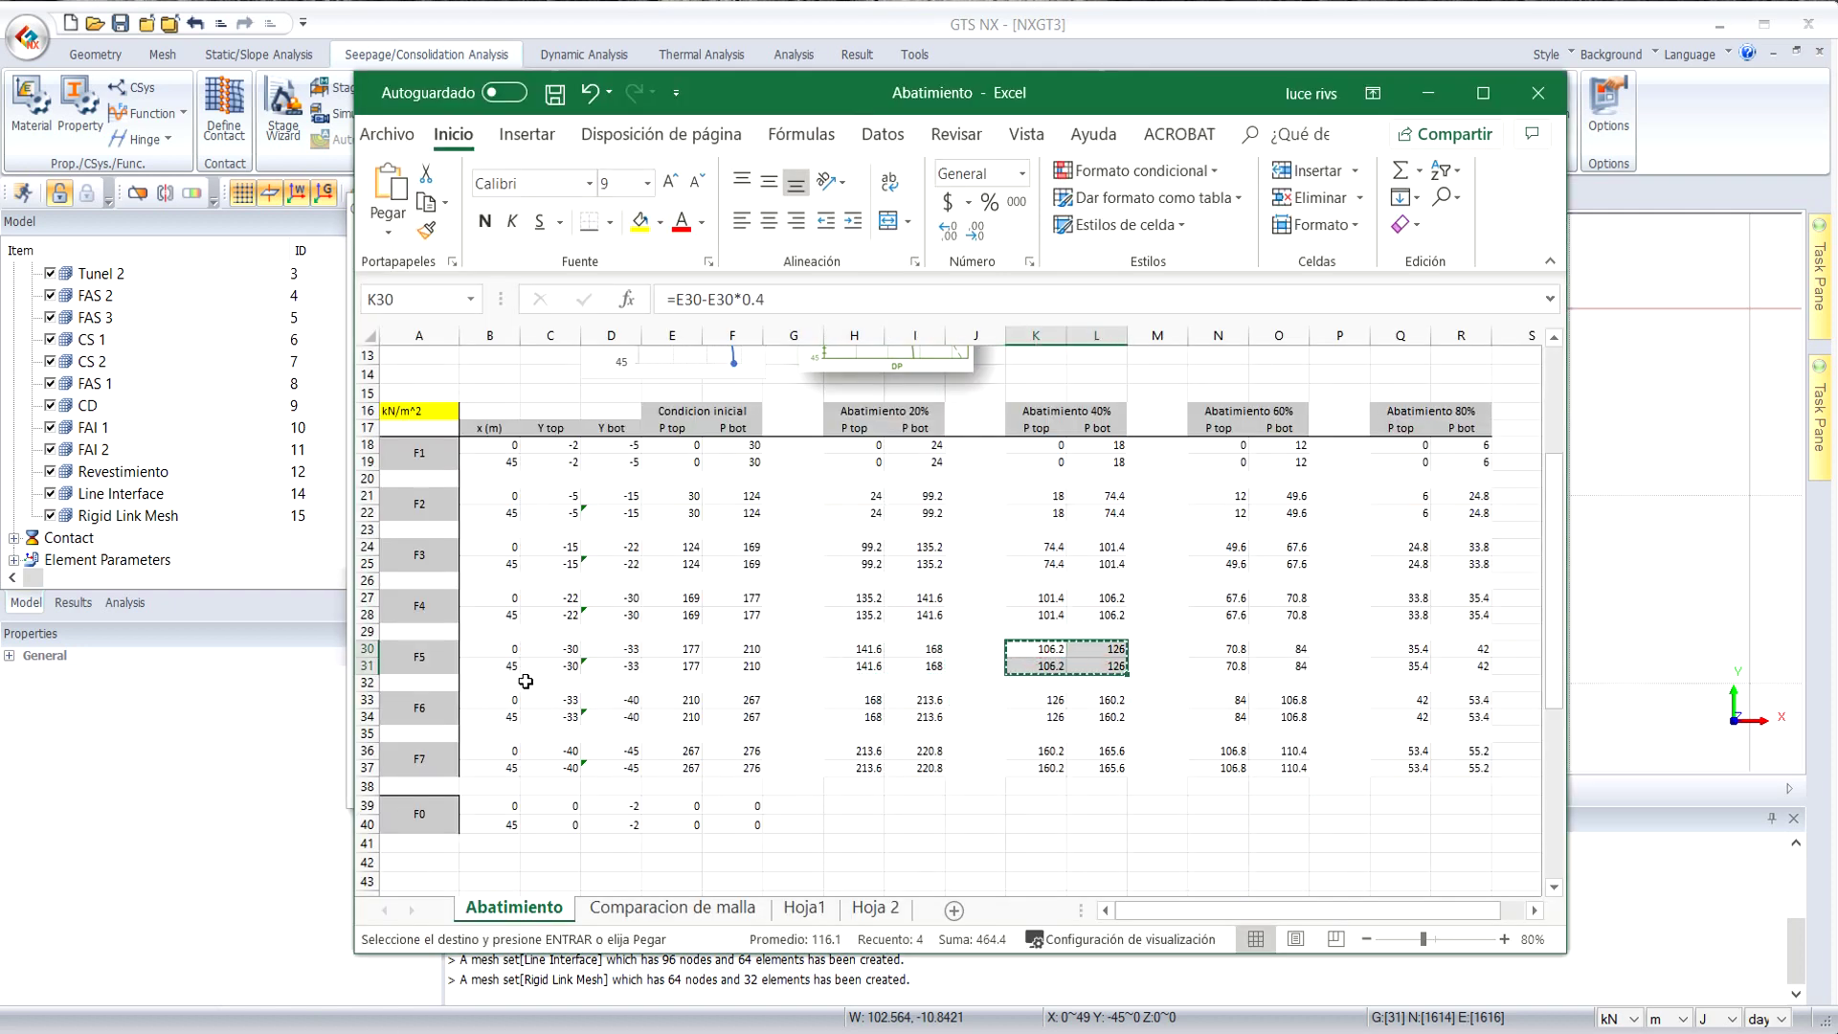
pyautogui.click(182, 814)
pyautogui.hotkey('ctrl', 'v')
pyautogui.moveTo(427, 292); pyautogui.dragTo(570, 295)
pyautogui.press('BackSpace')
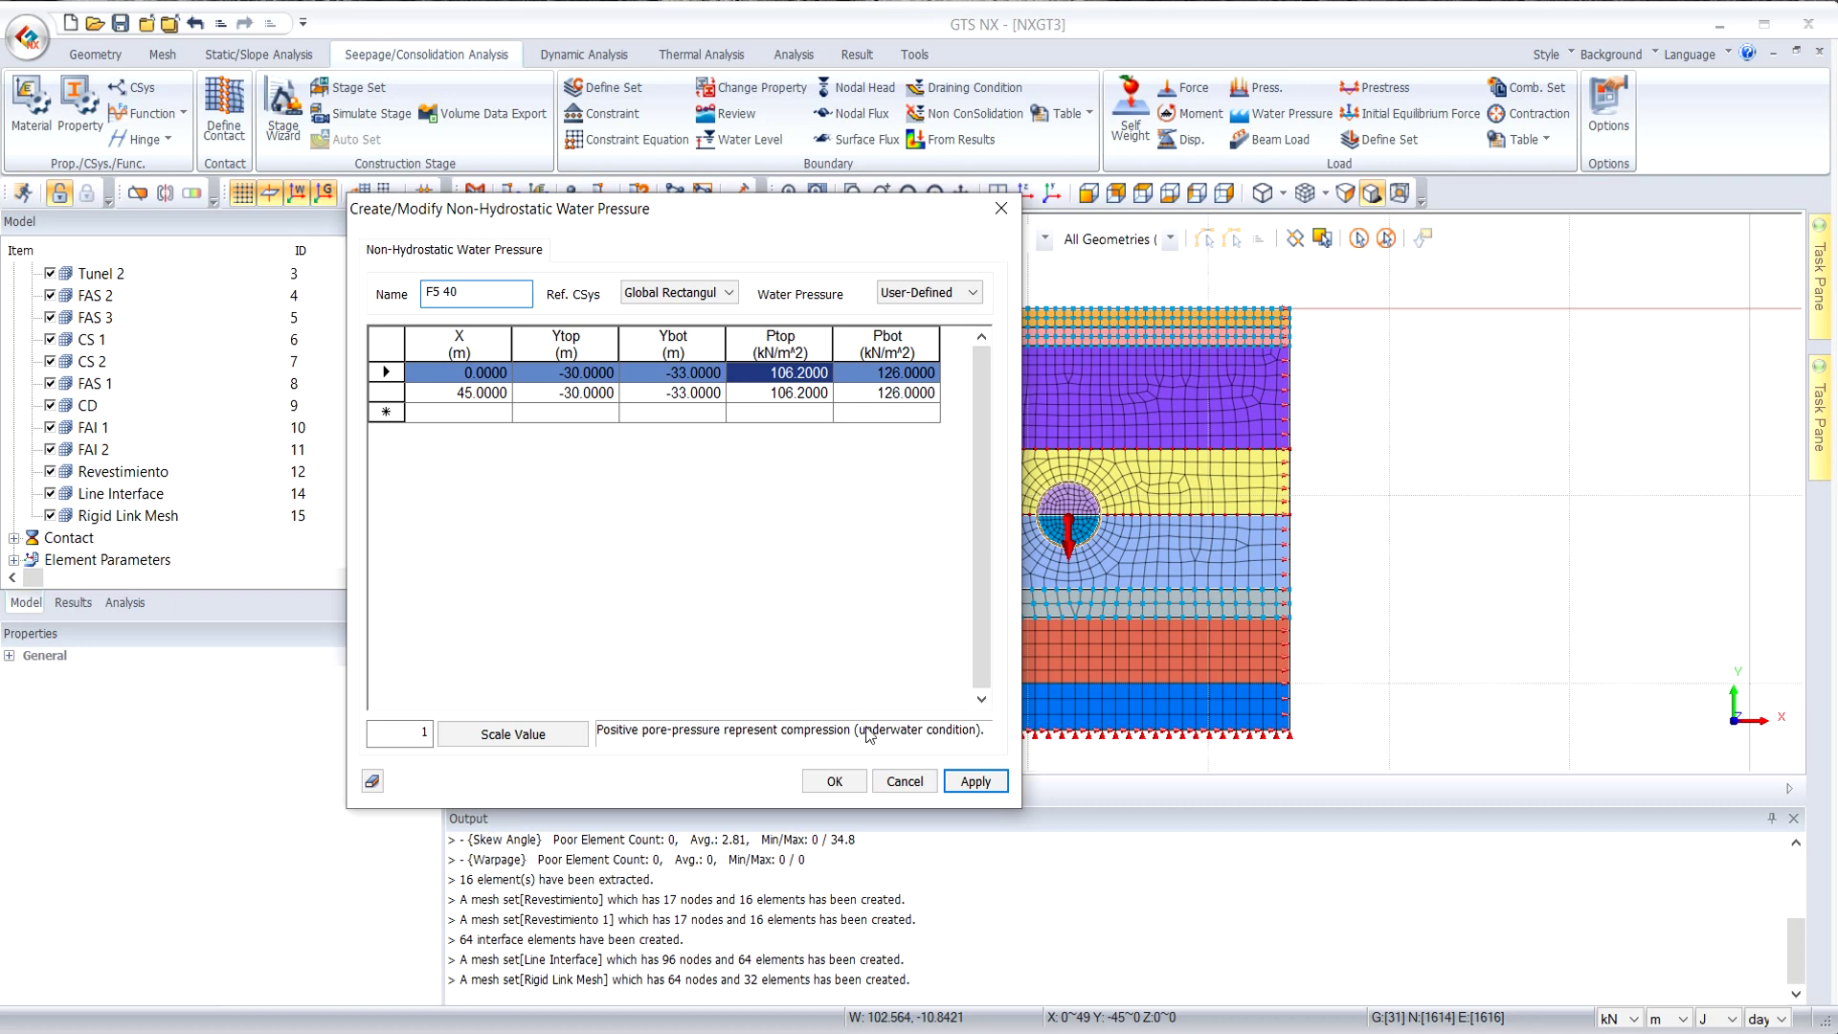
pyautogui.click(969, 783)
# Create the F5 function for Abatimiento 60% in GTS NX, replacing Ptop and Pbot with the values from N30:O31 in Excel.
pyautogui.hotkey('alt', 'Tab')
pyautogui.moveTo(1208, 649); pyautogui.dragTo(1271, 662)
pyautogui.hotkey('ctrl', 'c')
pyautogui.hotkey('alt', 'Tab')
pyautogui.hotkey('ctrl', 'v')
pyautogui.moveTo(429, 292); pyautogui.dragTo(546, 300)
pyautogui.press('BackSpace')
pyautogui.click(986, 788)
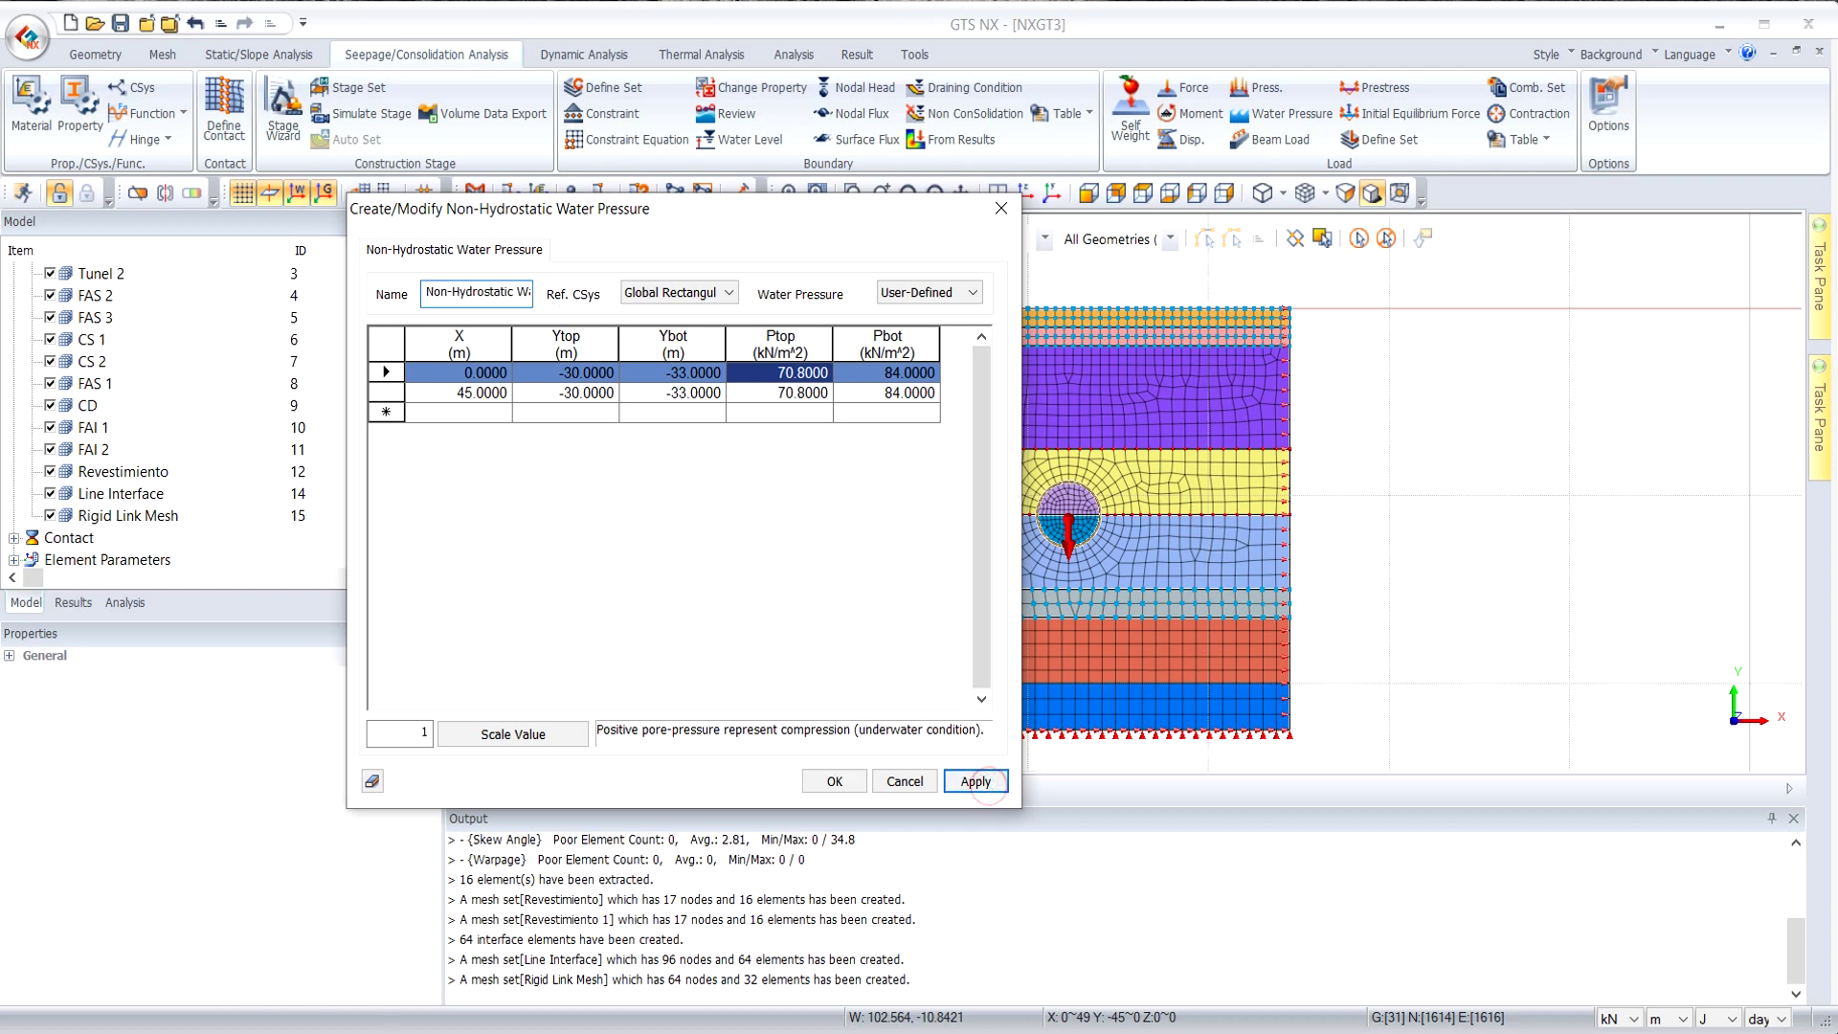
# Create water pressure function F5 80 in GTS NX, replacing Ptop and Pbot with the Abatimiento 80% values from Q30:R31 in Excel.
pyautogui.hotkey('alt', 'Tab')
pyautogui.moveTo(1399, 649); pyautogui.dragTo(1459, 665)
pyautogui.hotkey('ctrl', 'c')
pyautogui.click(285, 854)
pyautogui.click(767, 375)
pyautogui.hotkey('ctrl', 'v')
pyautogui.moveTo(429, 293); pyautogui.dragTo(563, 294)
pyautogui.write('F5')
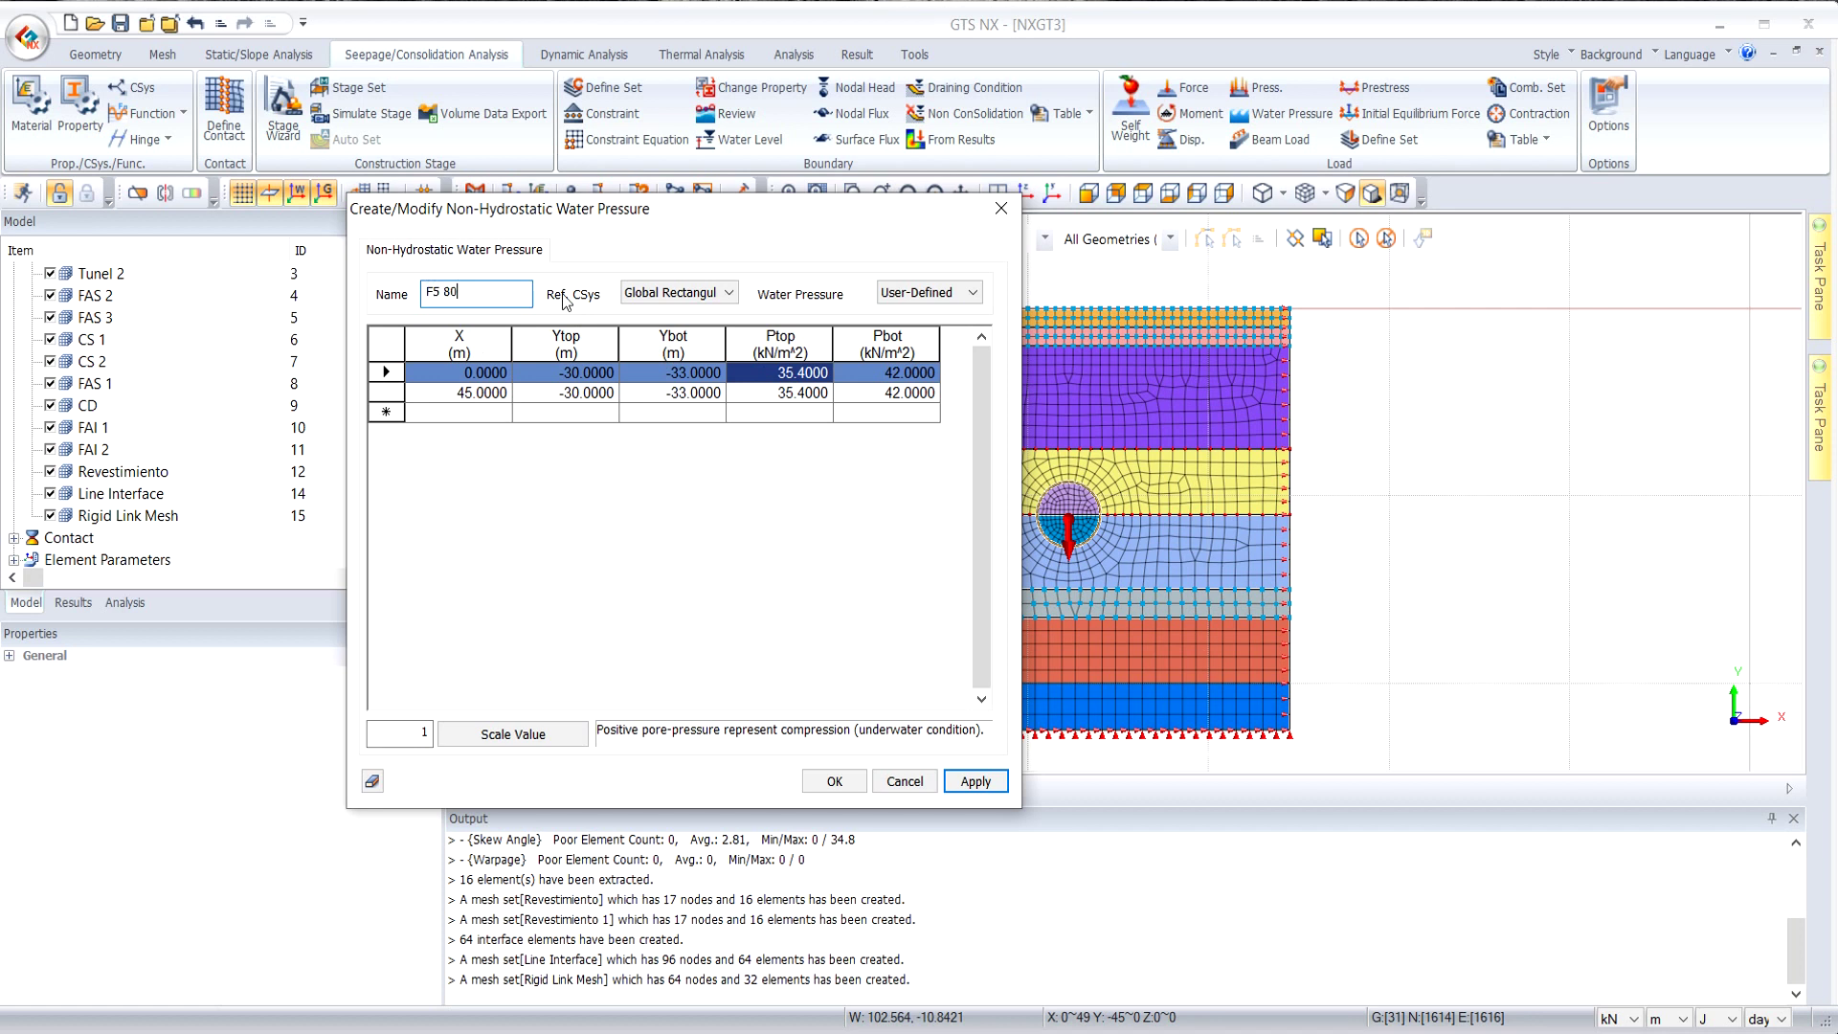
pyautogui.click(976, 781)
# Create water pressure function F5 100 with Ptop and Pbot set to 0 in both rows.
pyautogui.moveTo(427, 294); pyautogui.dragTo(590, 294)
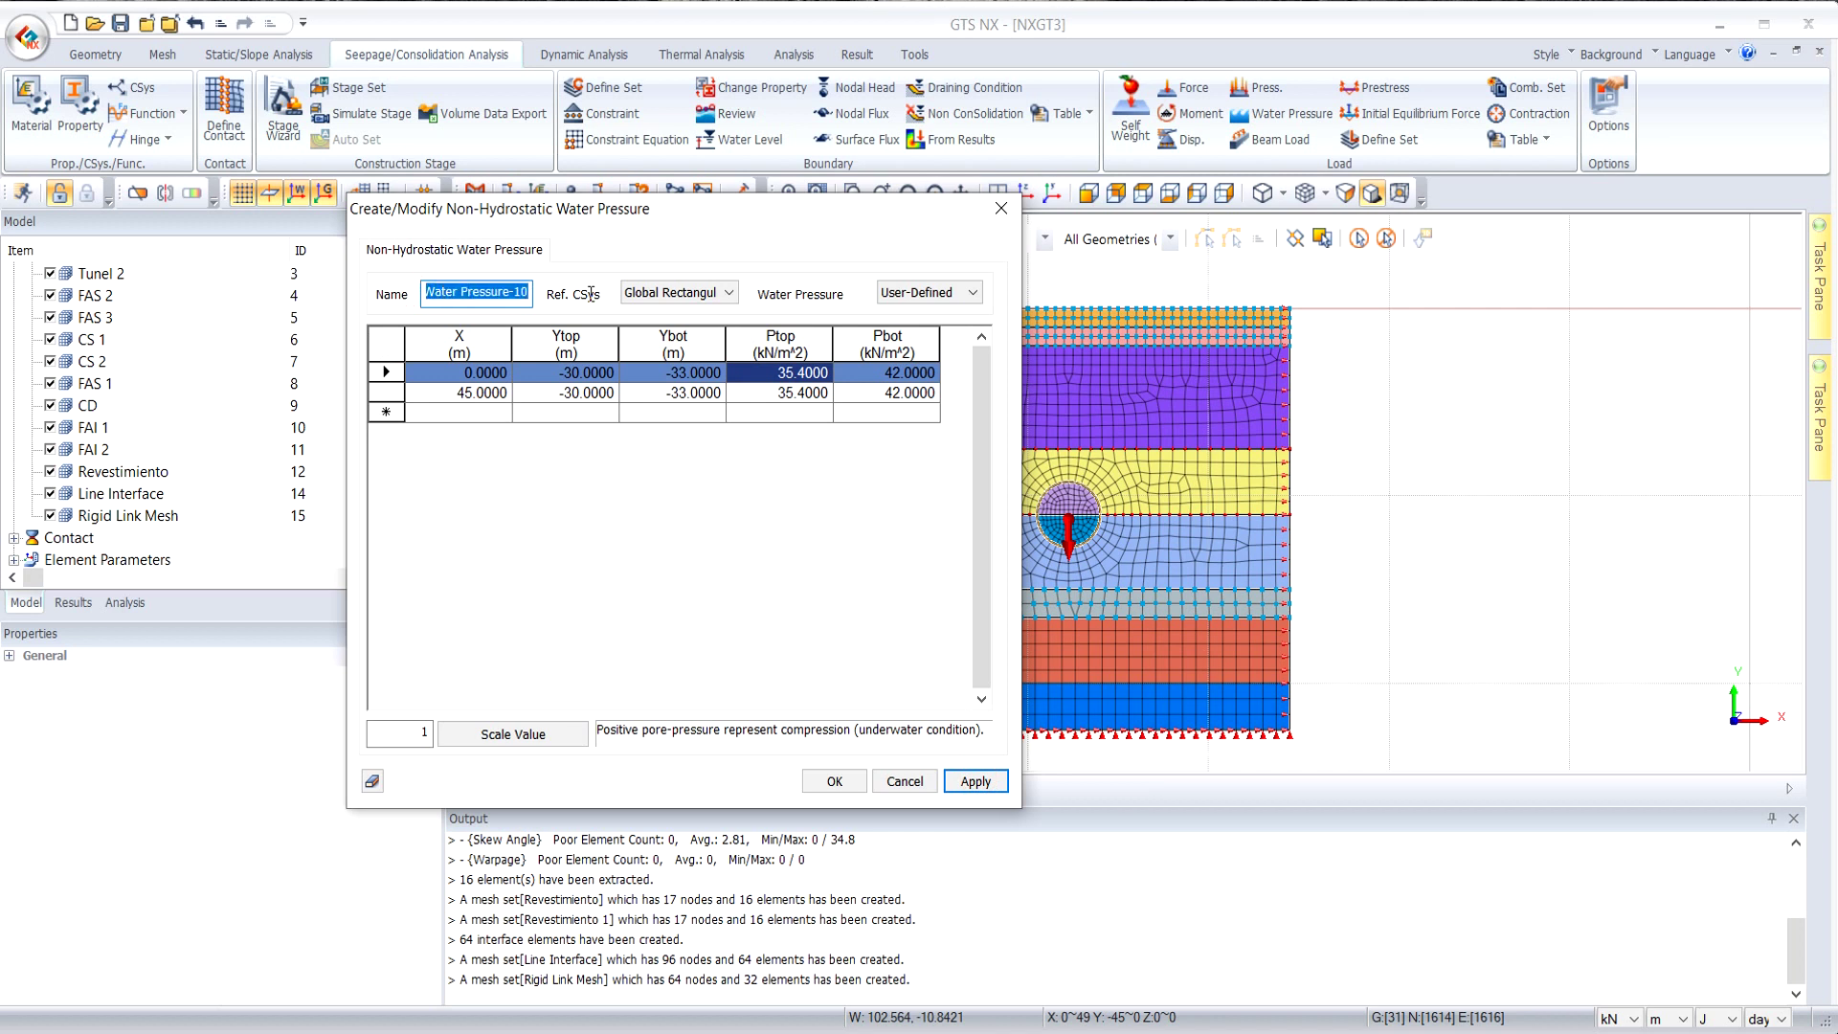
pyautogui.write('F5 1')
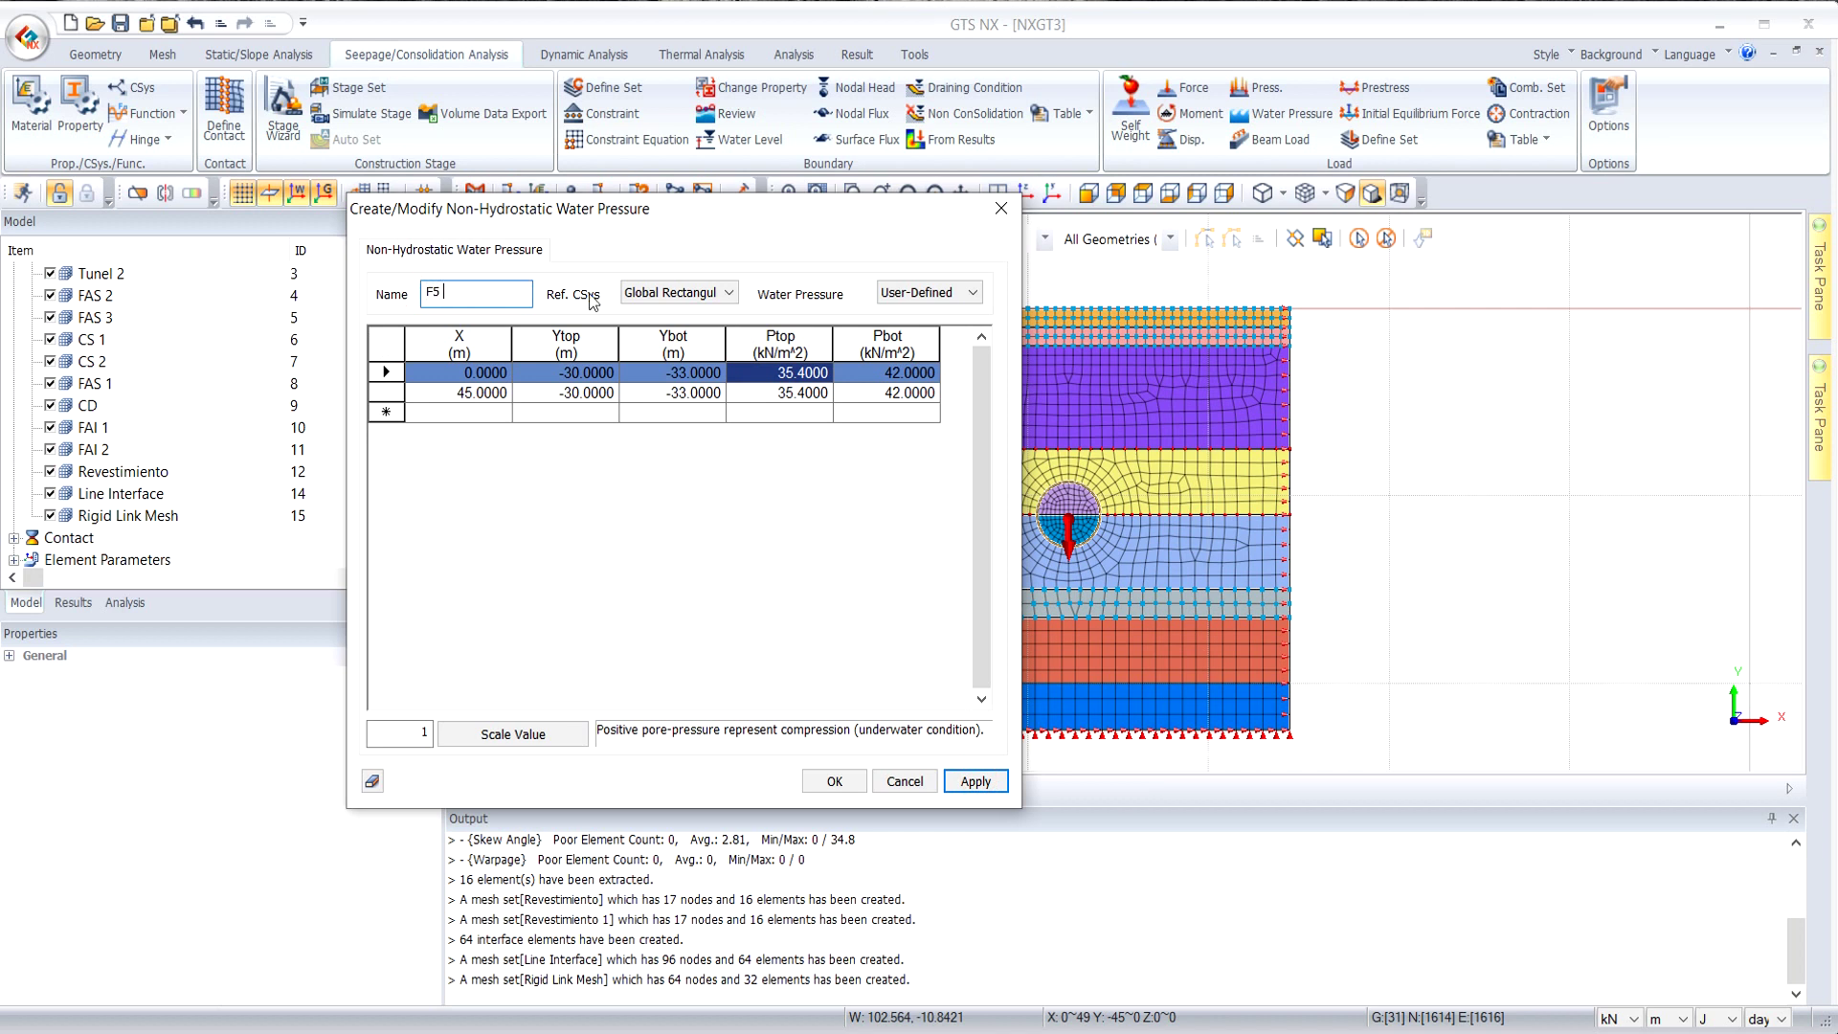
pyautogui.write('0')
pyautogui.click(812, 394)
pyautogui.write('0')
pyautogui.click(869, 373)
pyautogui.write('0')
pyautogui.click(874, 393)
pyautogui.write('0')
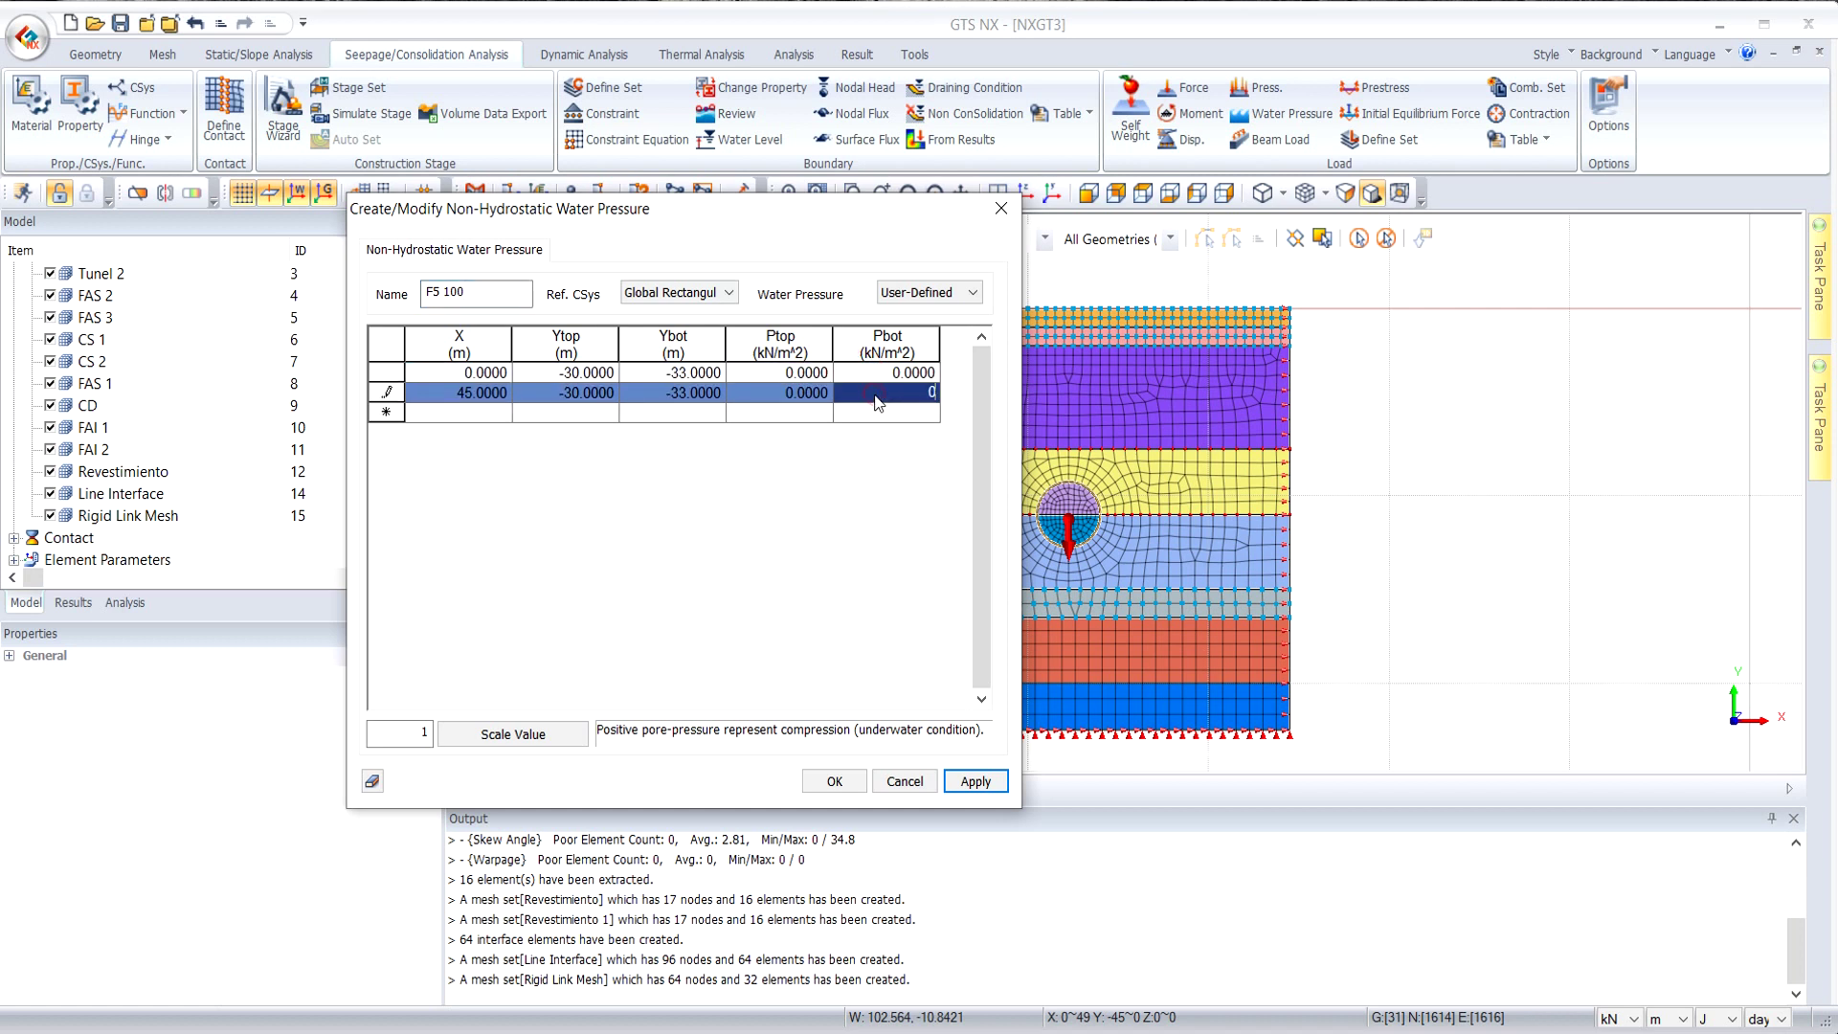
pyautogui.click(890, 412)
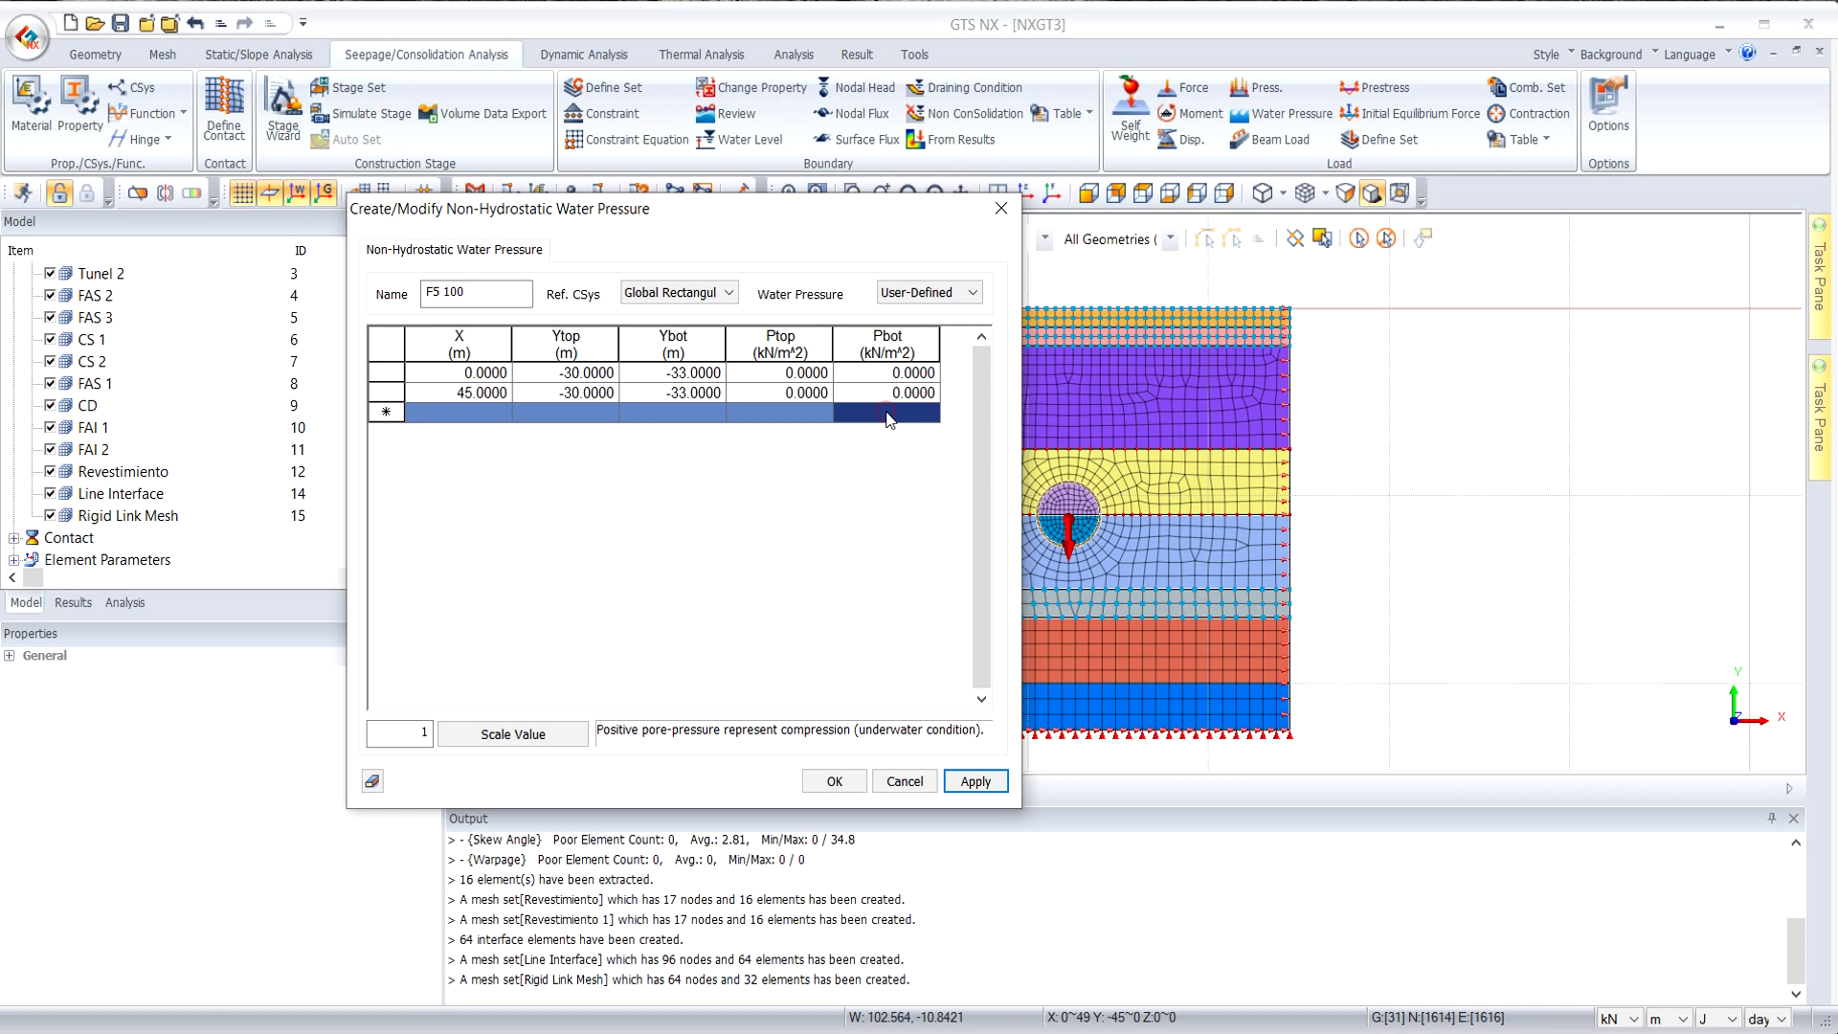
pyautogui.click(983, 785)
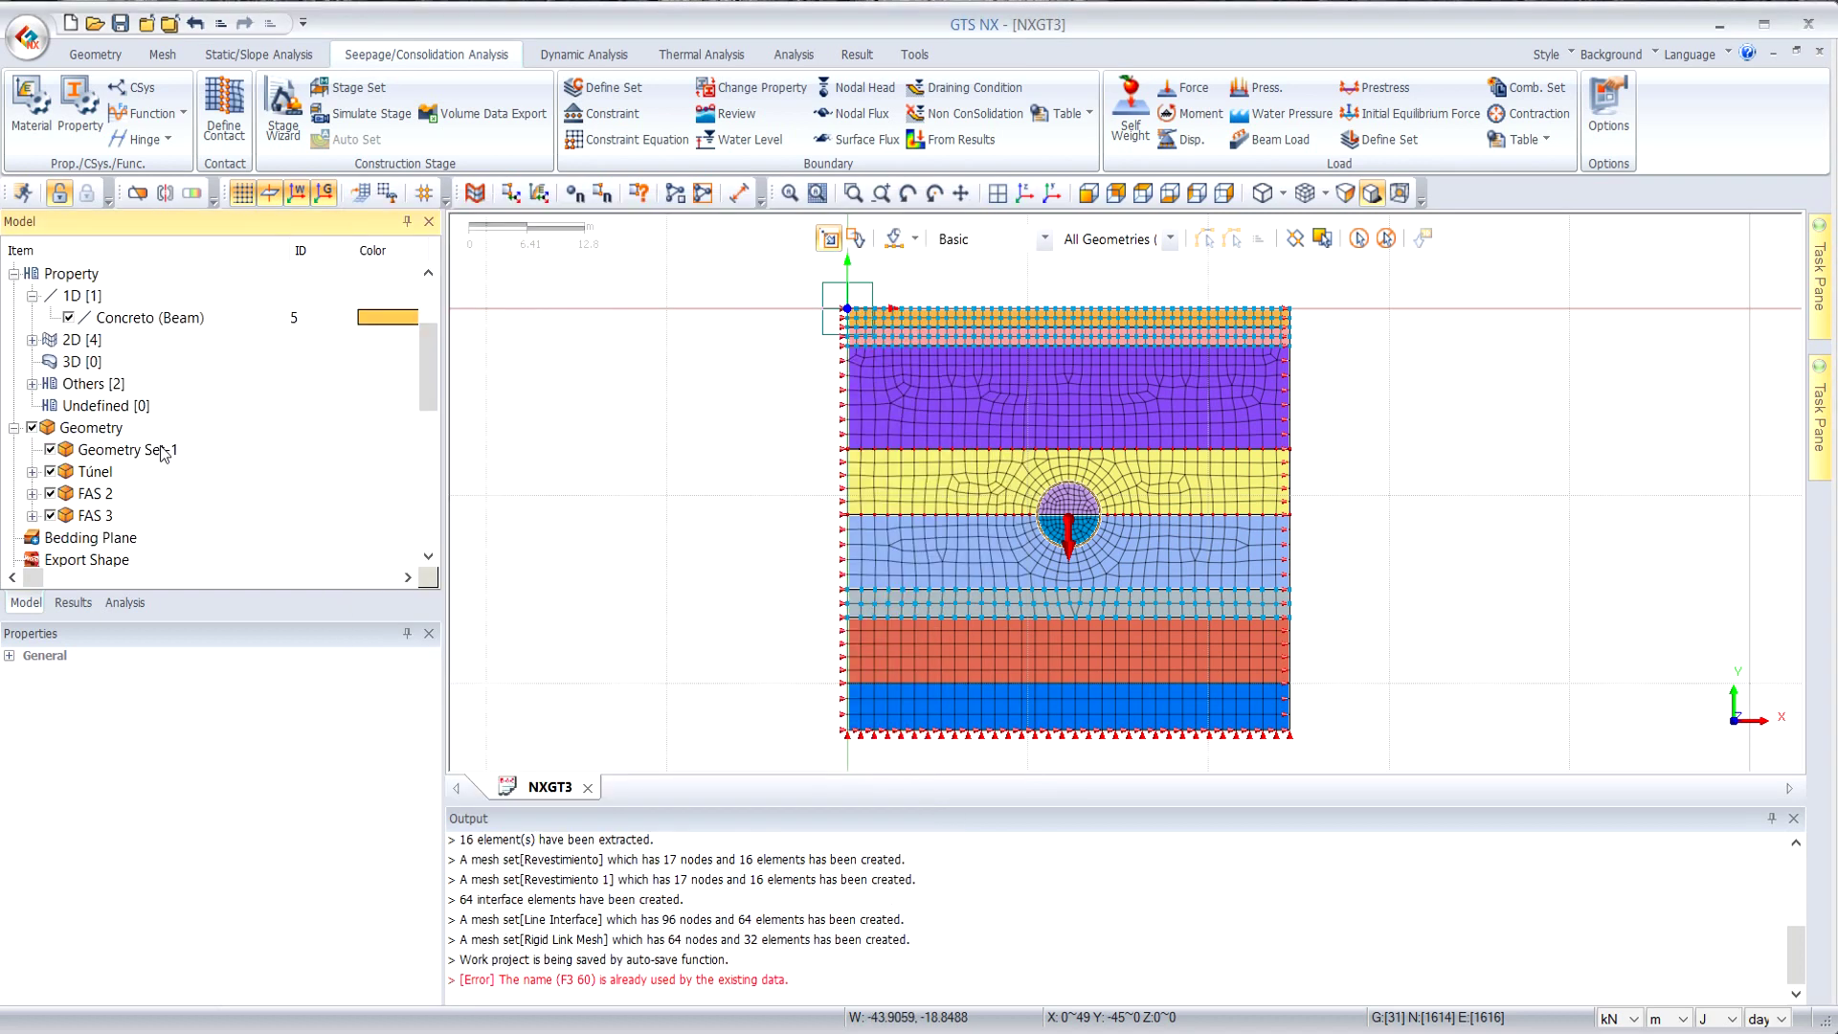
# List the non-hydrostatic water pressure functions of the analysis and check the F1 functions from initial state to 100% drawdown.
pyautogui.scroll(1, 163, 454)
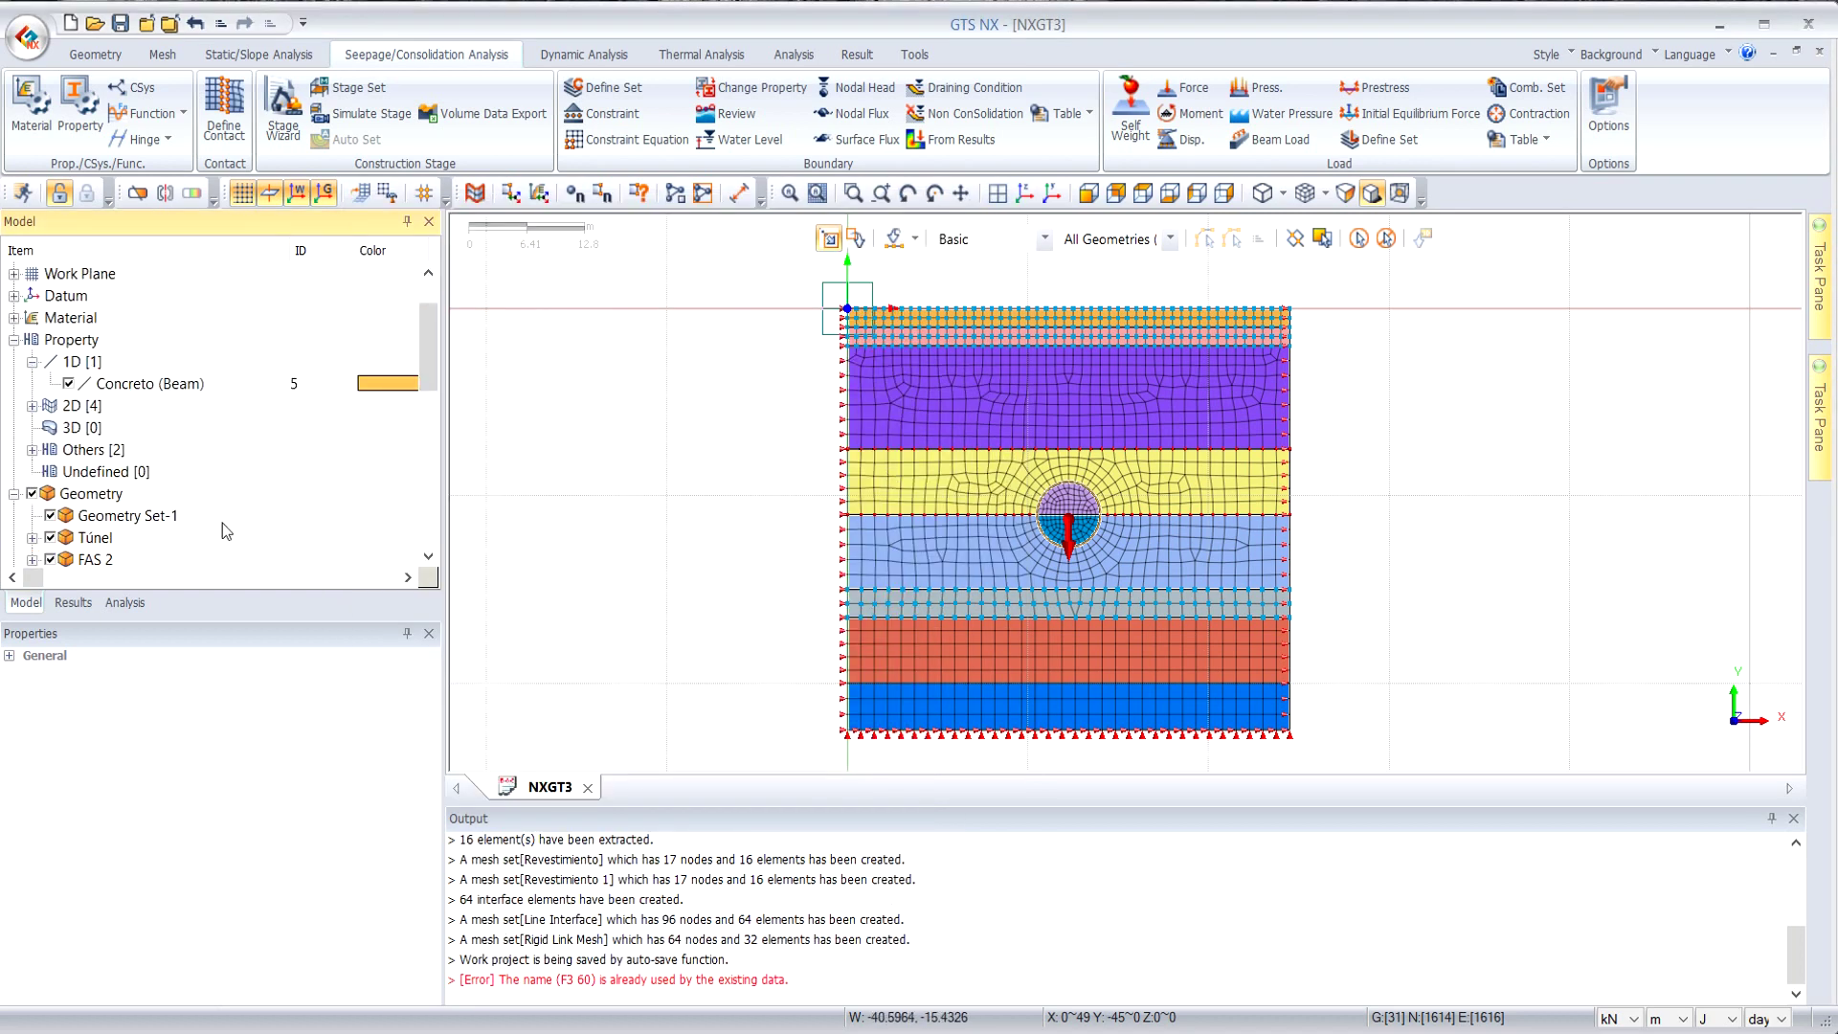
pyautogui.click(126, 602)
pyautogui.click(14, 274)
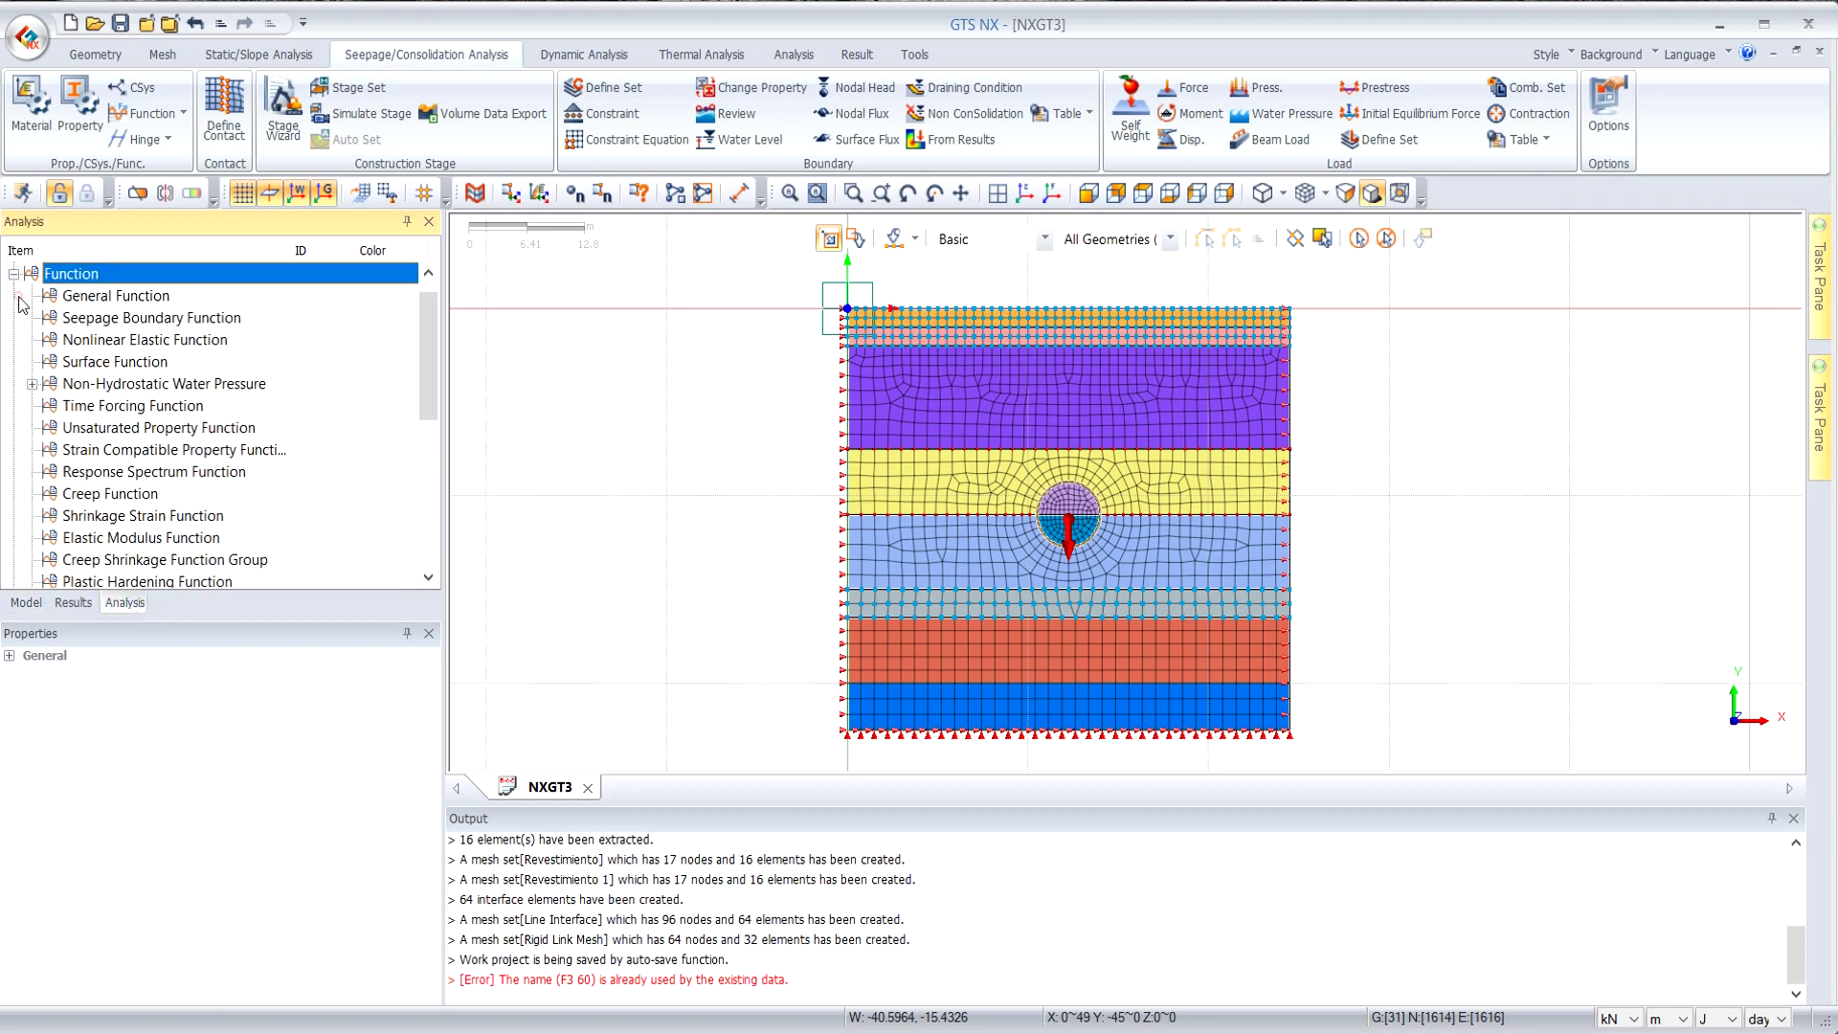
pyautogui.click(33, 384)
pyautogui.click(132, 298)
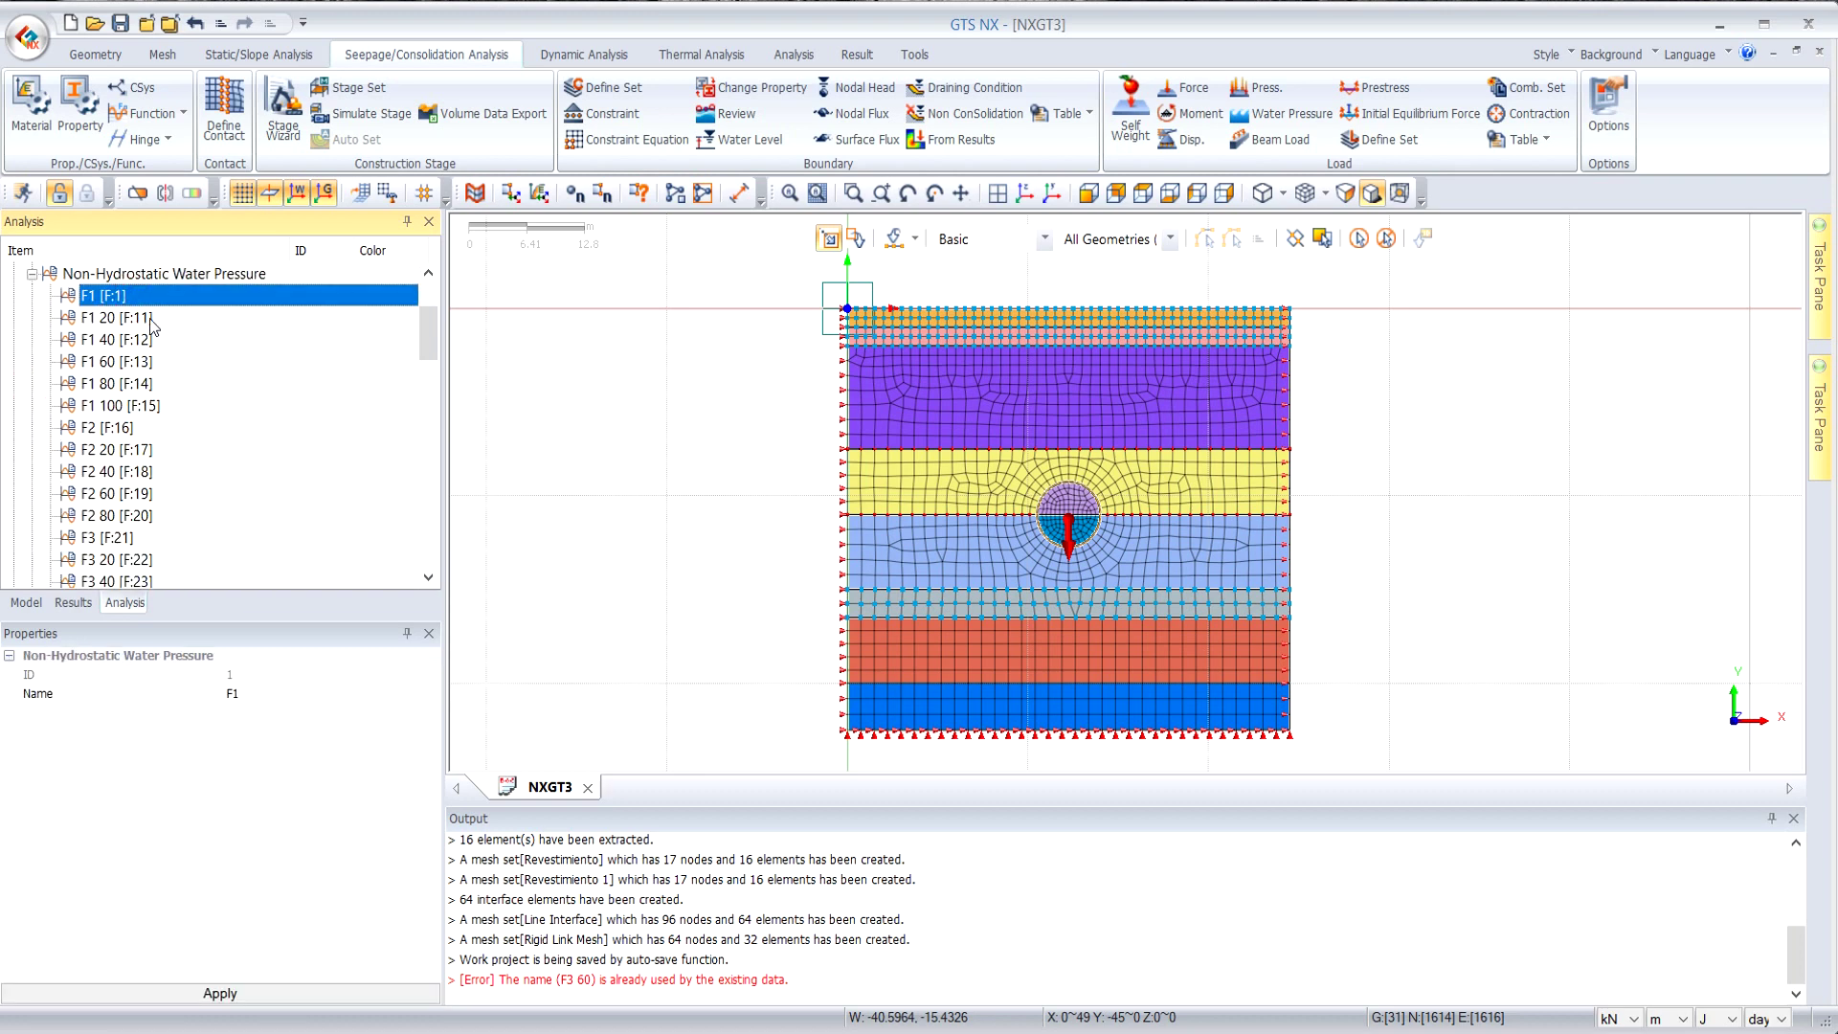
pyautogui.click(144, 319)
pyautogui.click(156, 342)
pyautogui.click(154, 364)
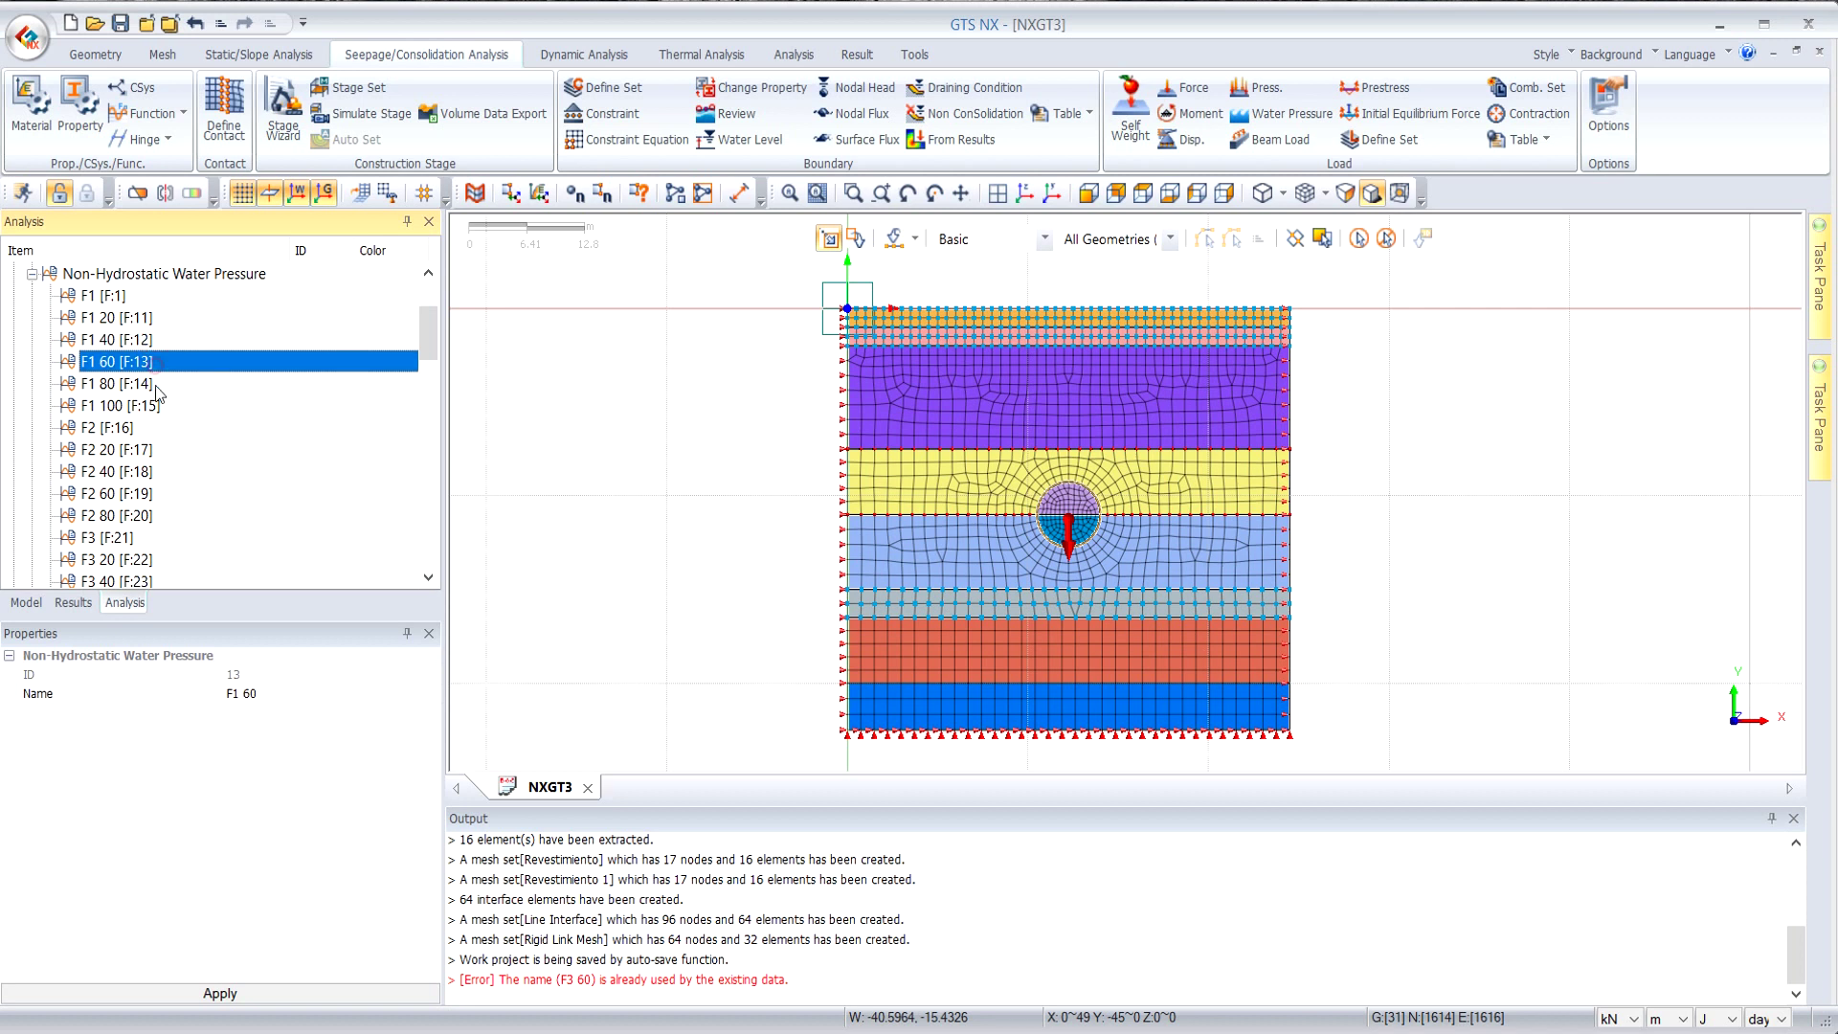
pyautogui.click(156, 385)
pyautogui.click(155, 408)
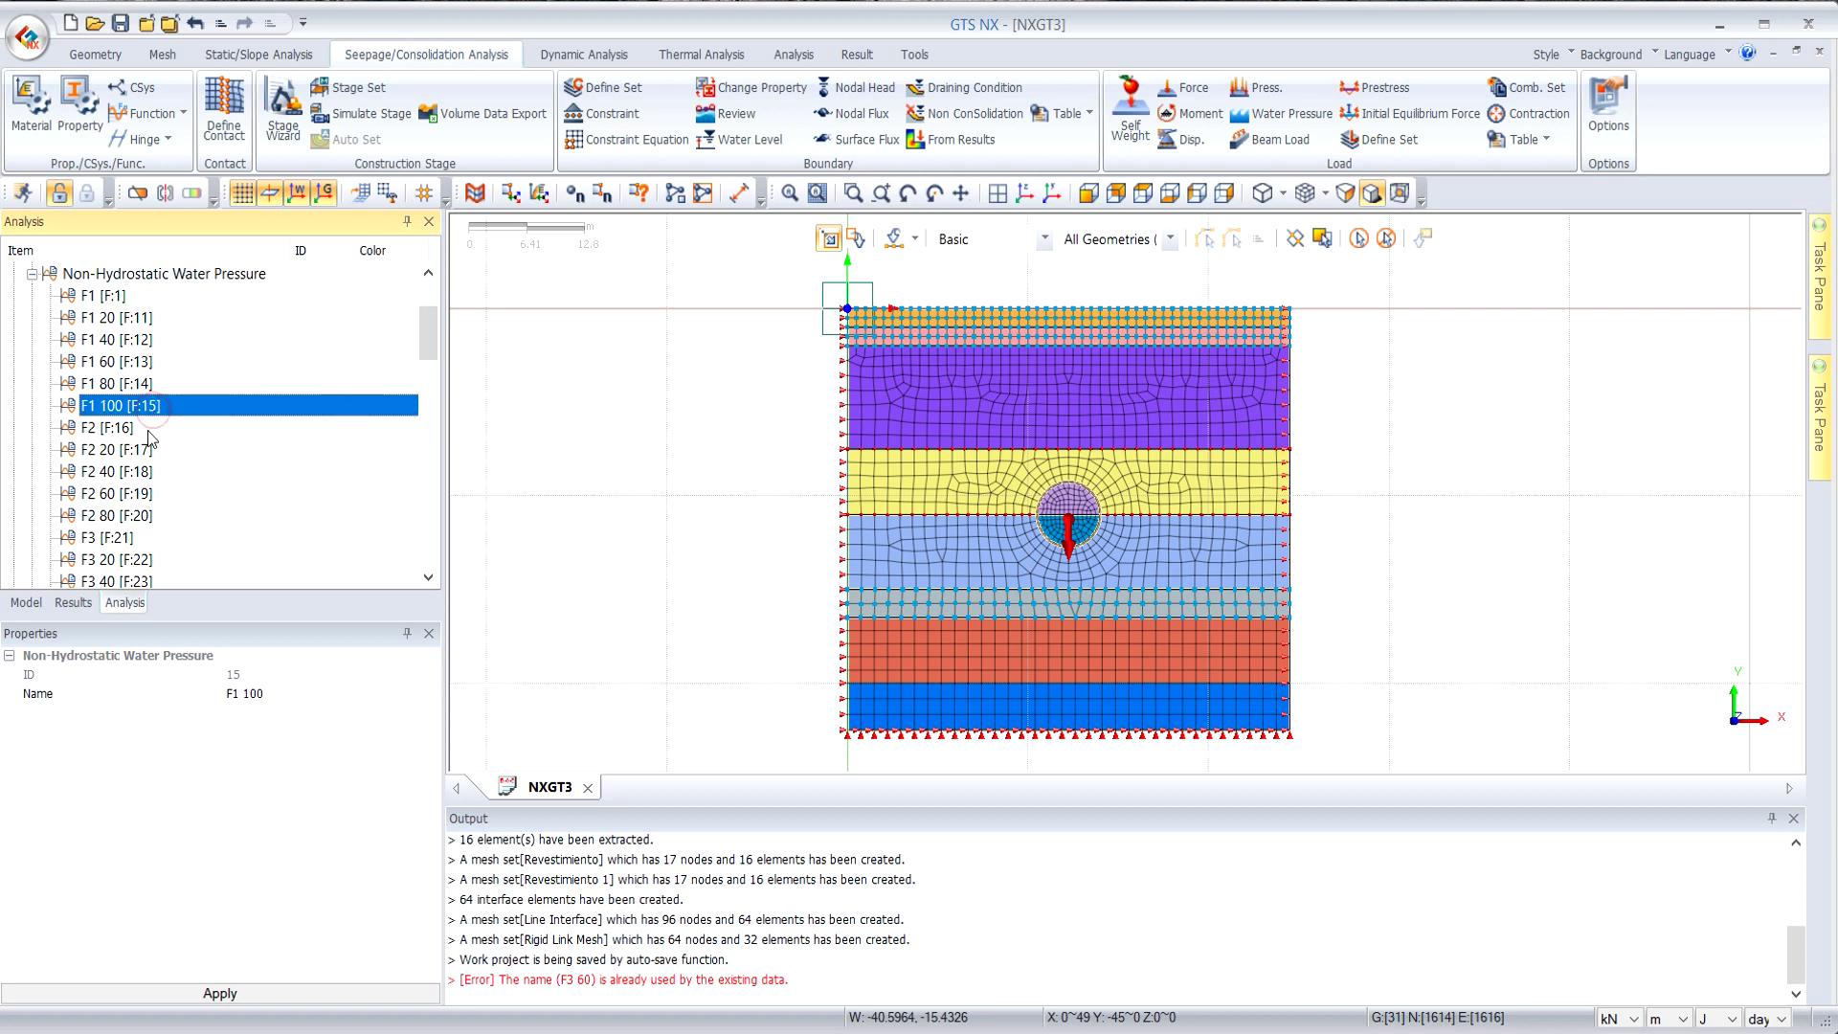
# Check the remaining non-hydrostatic water pressure functions, from F2 through F7 with their drawdown variants.
pyautogui.click(155, 430)
pyautogui.scroll(-1, 151, 436)
pyautogui.click(116, 471)
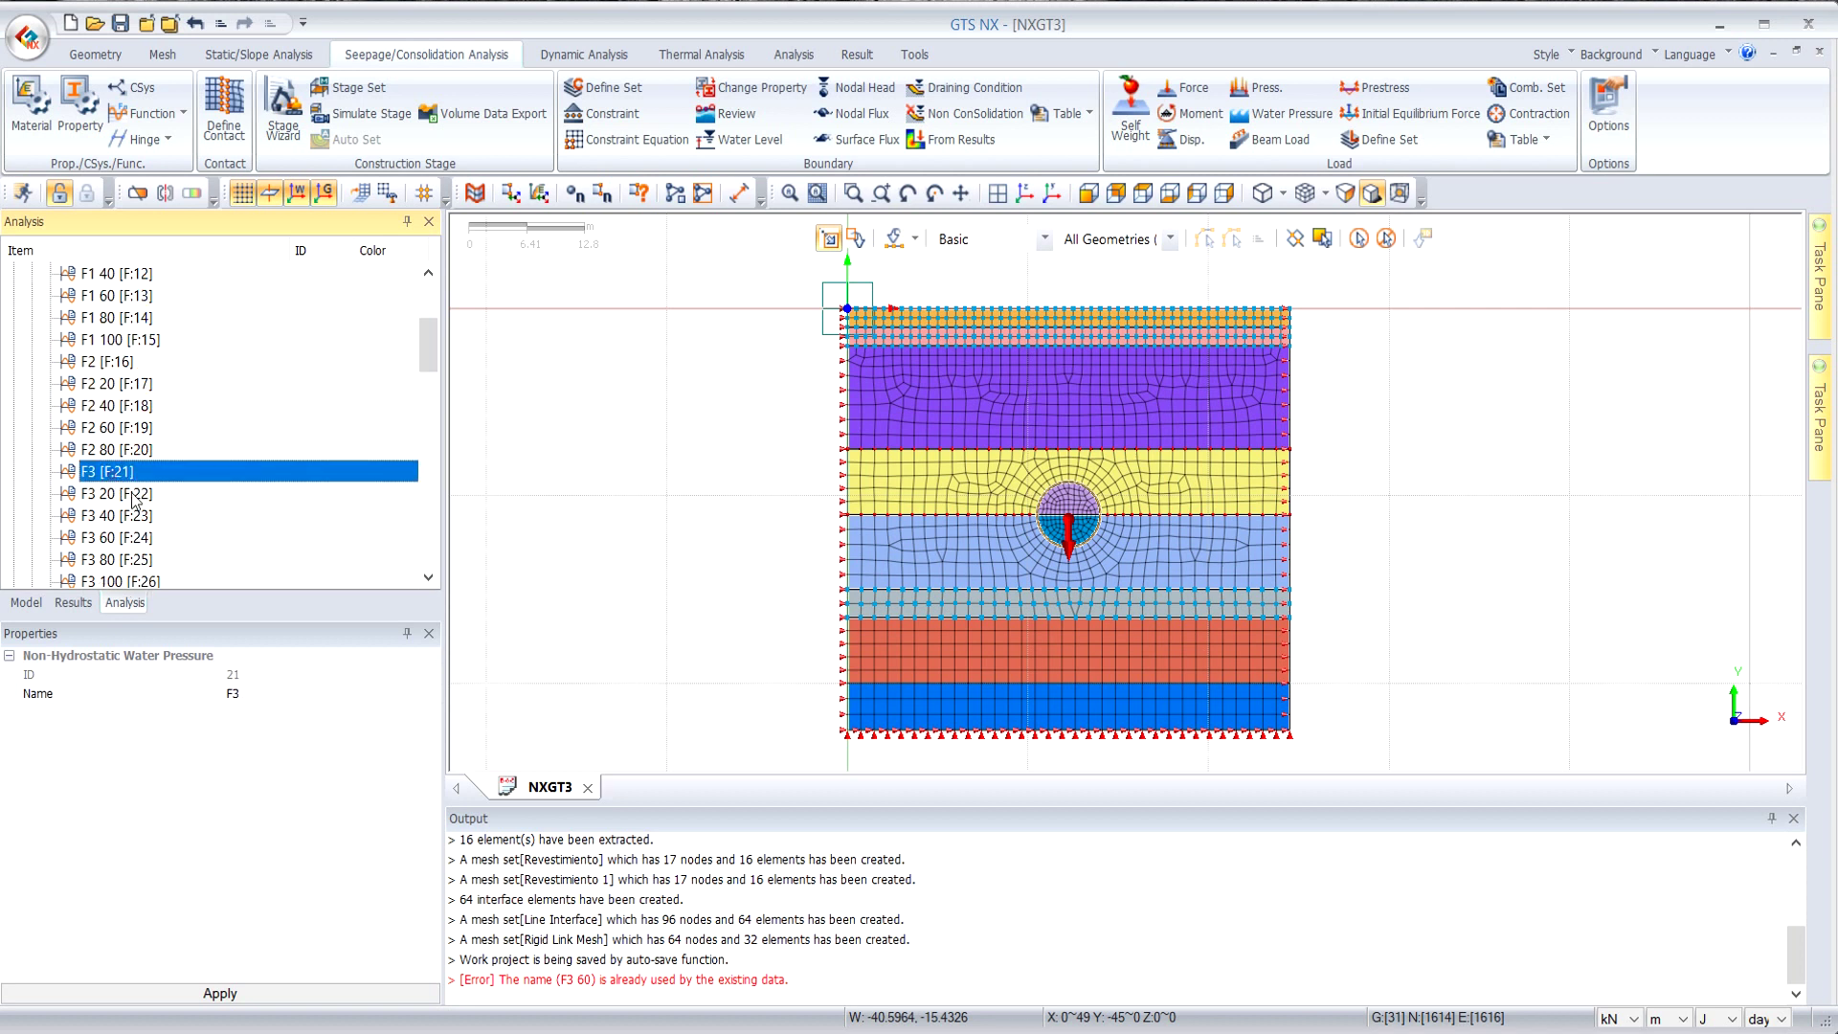
pyautogui.scroll(-2, 139, 493)
pyautogui.click(134, 496)
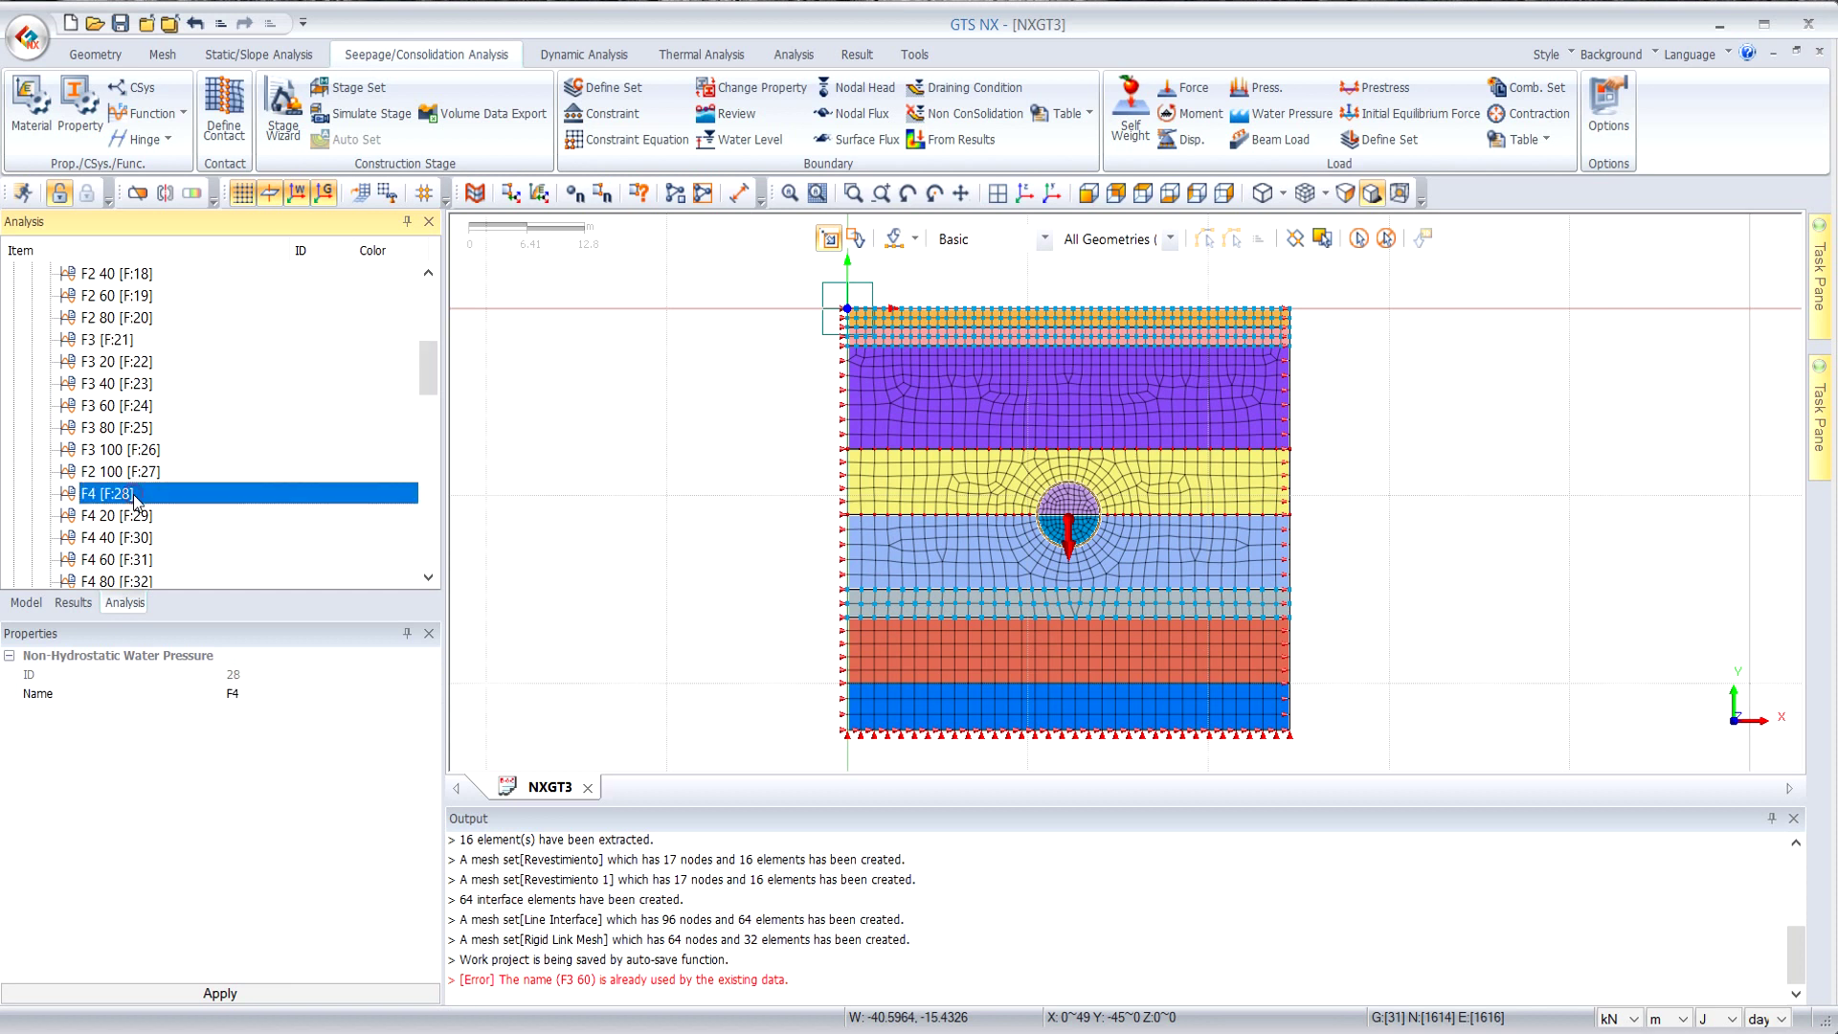
pyautogui.scroll(-1, 134, 496)
pyautogui.click(133, 560)
pyautogui.scroll(-3, 133, 562)
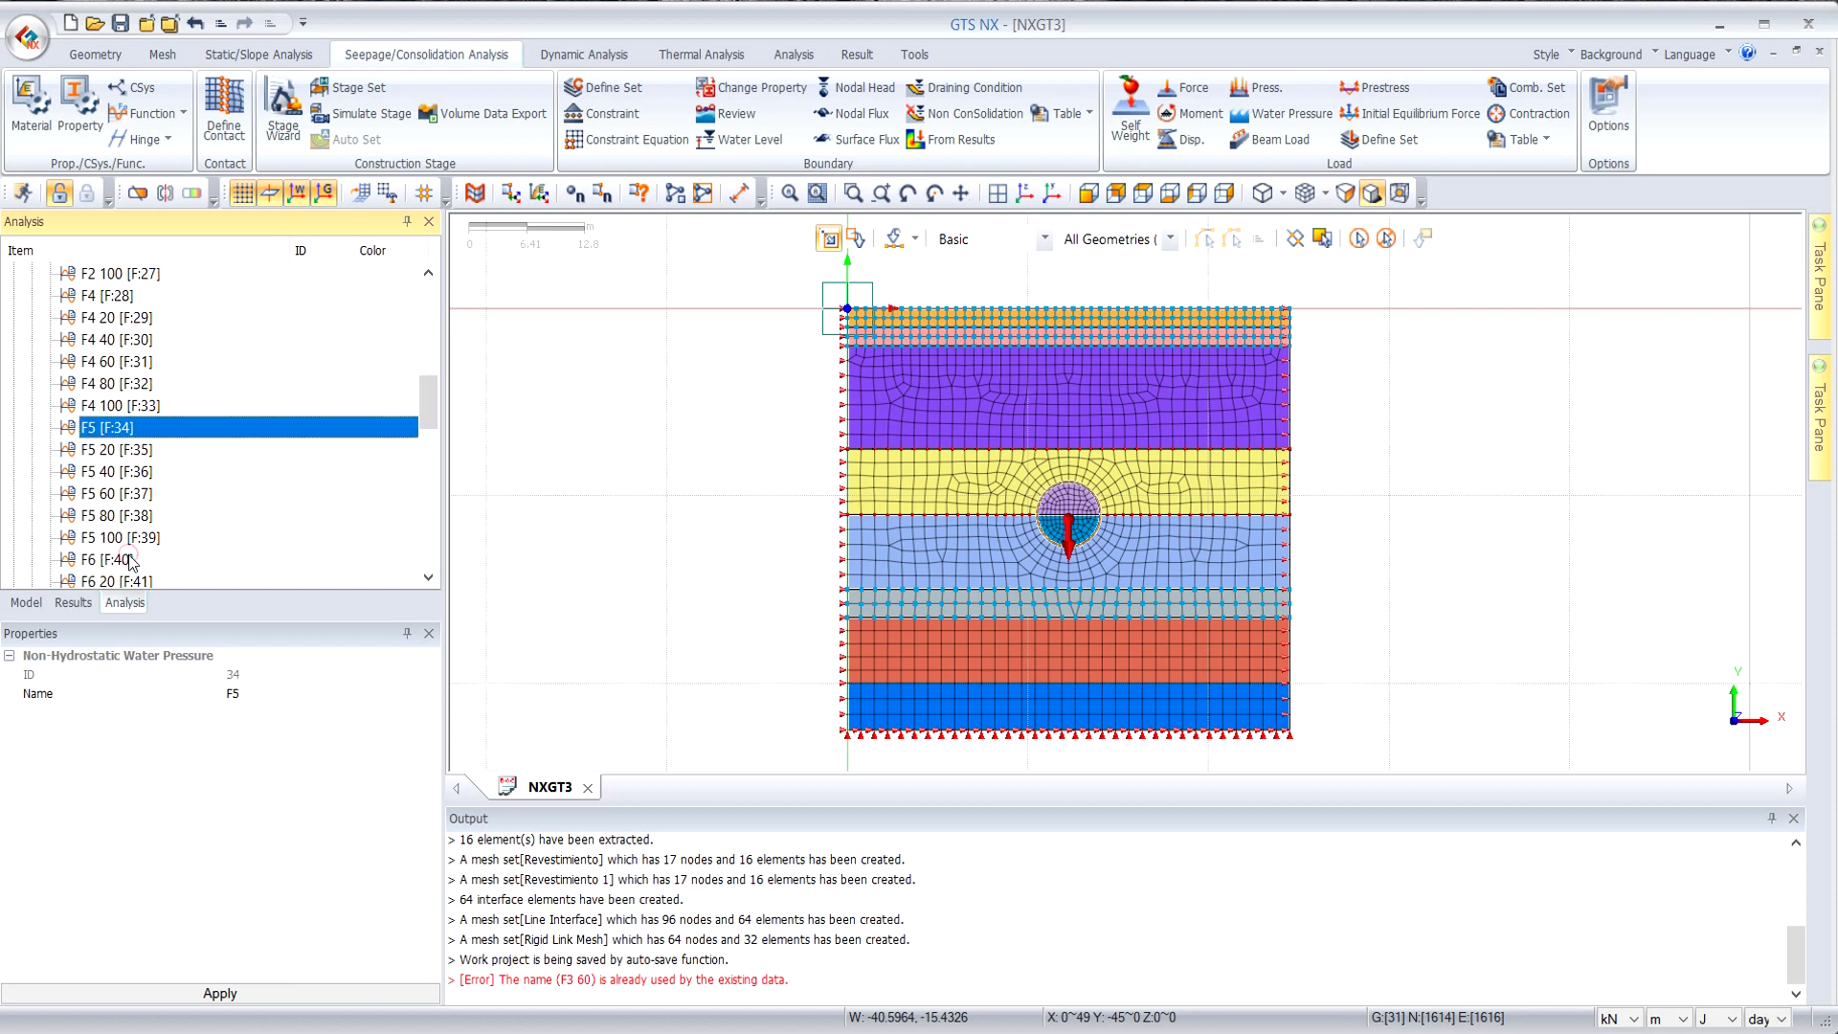
pyautogui.click(139, 496)
pyautogui.scroll(-2, 139, 496)
pyautogui.click(197, 494)
pyautogui.scroll(10, 198, 494)
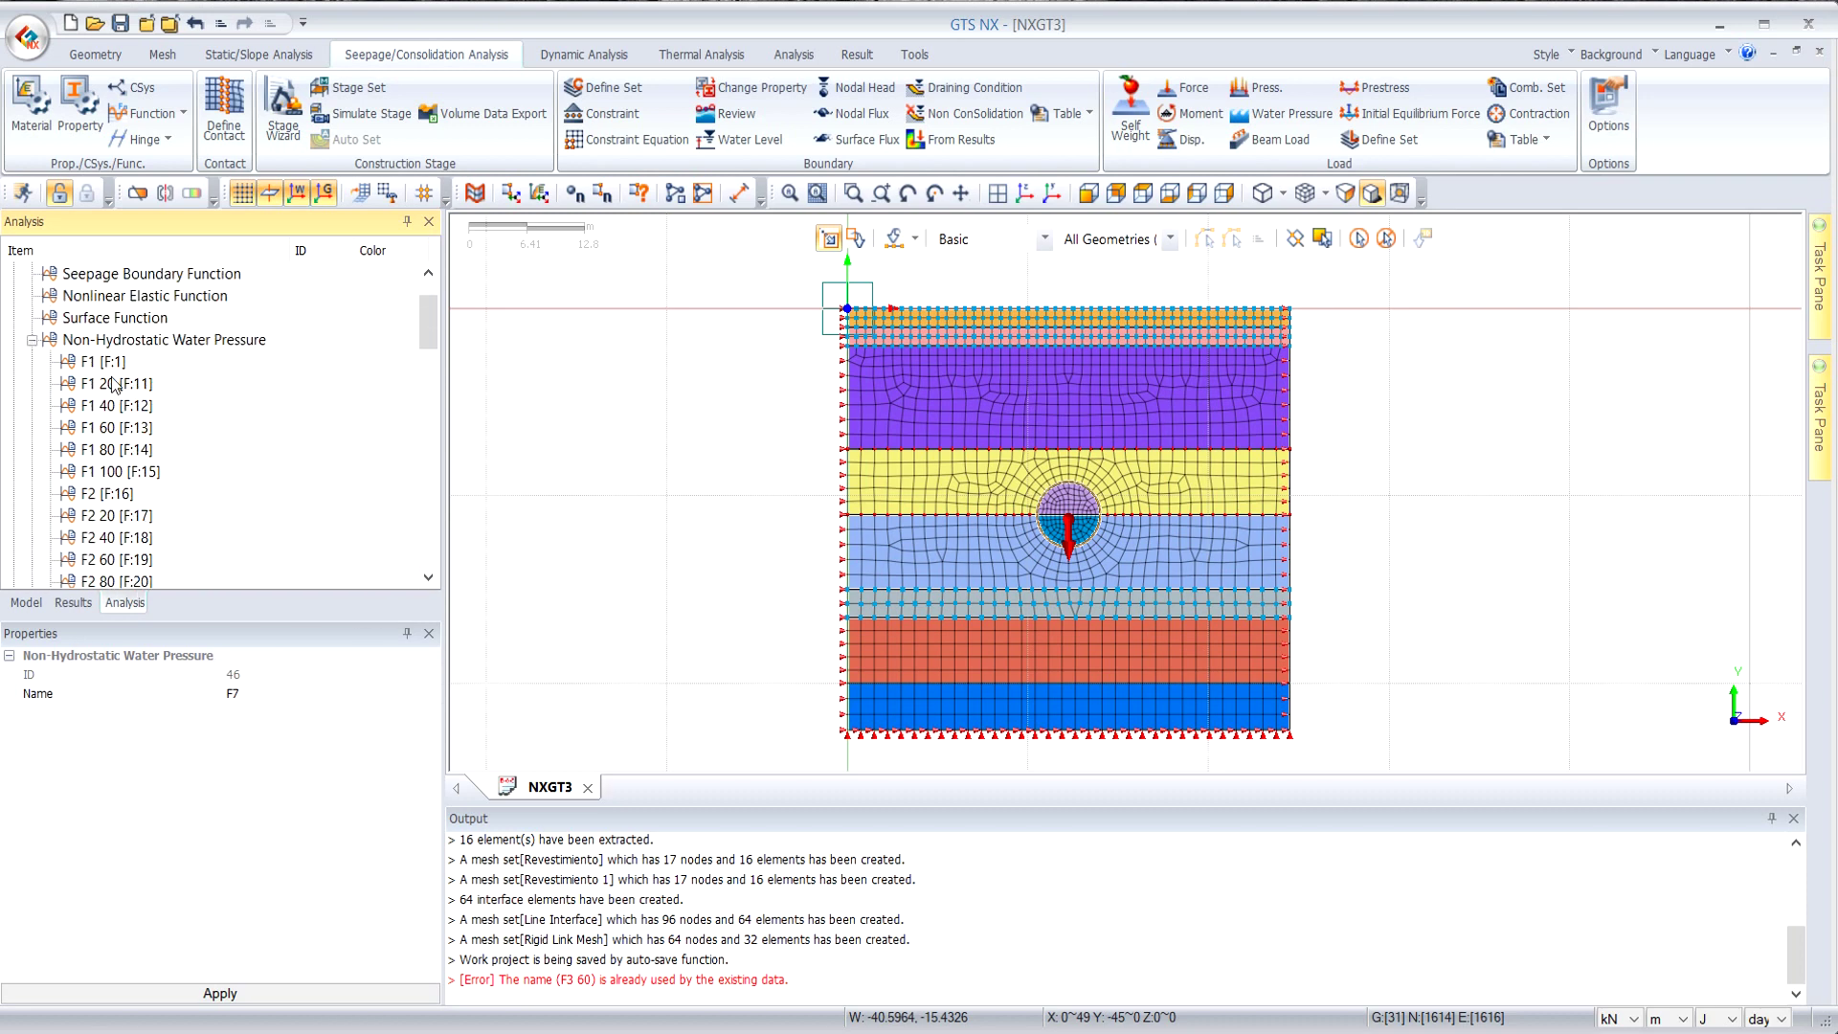
# Open the F1 20 water pressure function to inspect its depth and pressure values, and close it without changes.
pyautogui.click(117, 384)
pyautogui.rightClick(117, 384)
pyautogui.click(175, 394)
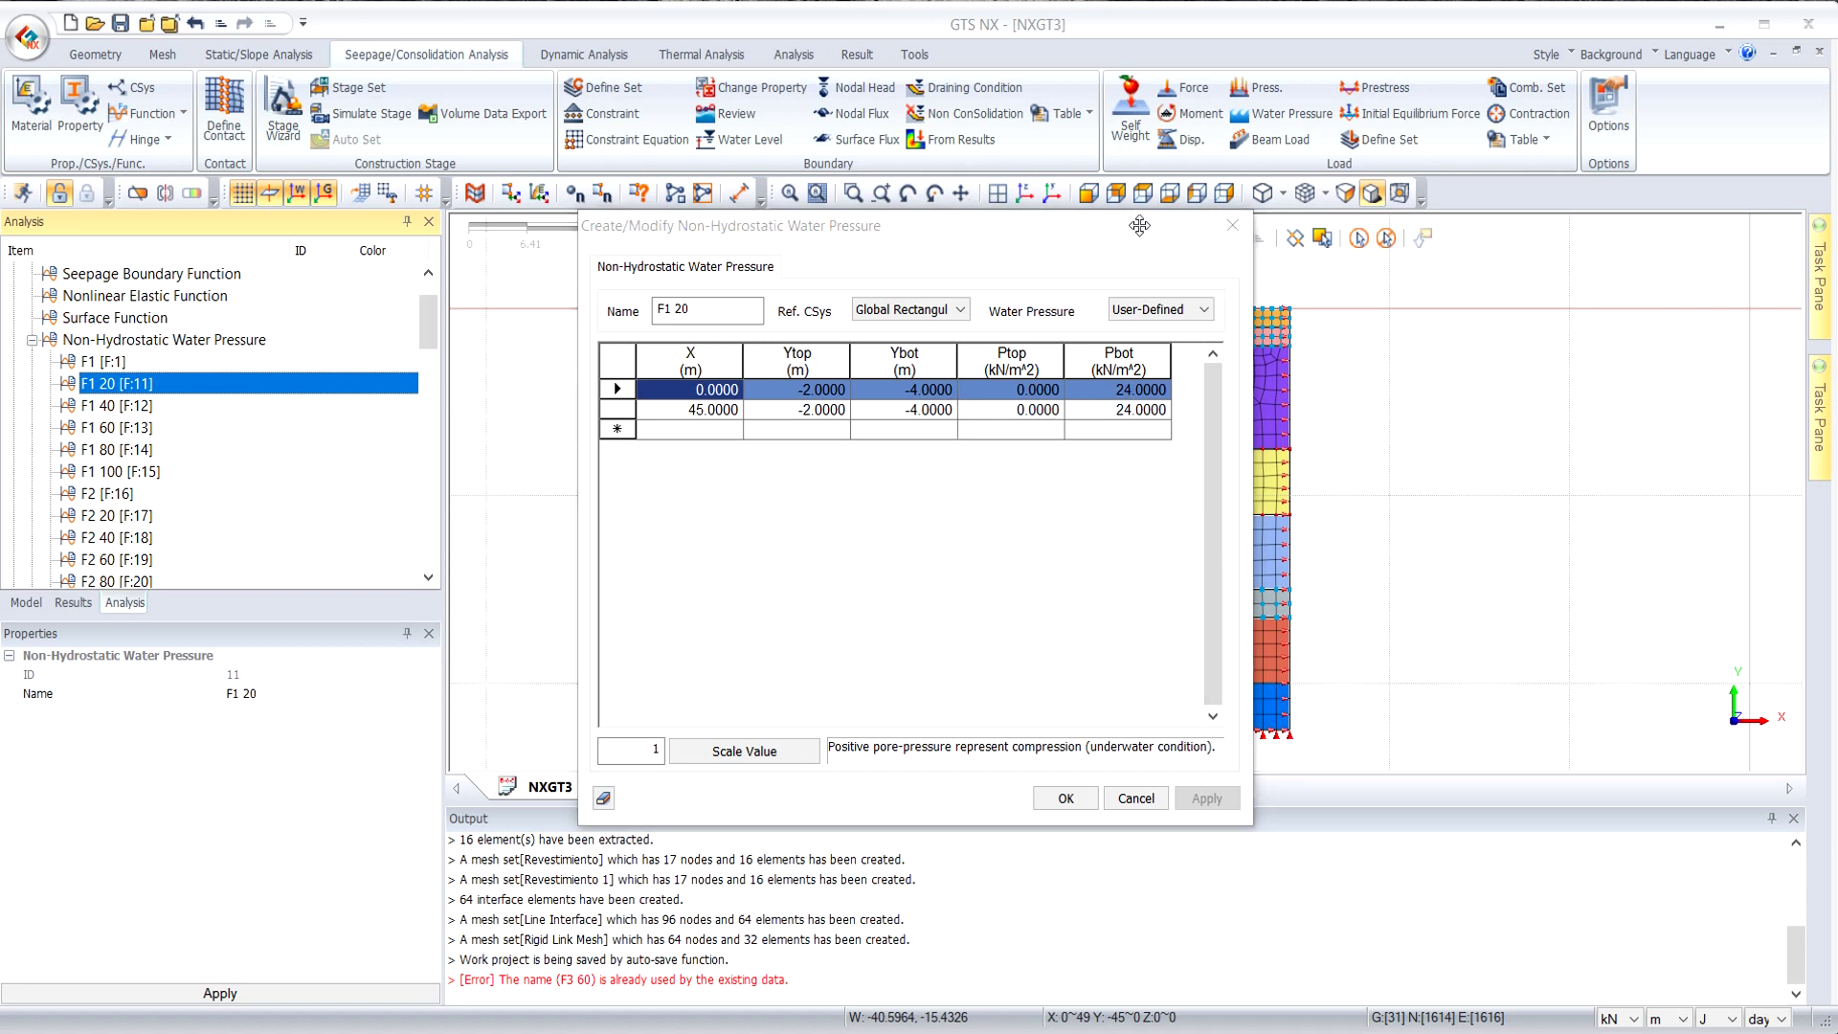
pyautogui.click(1232, 226)
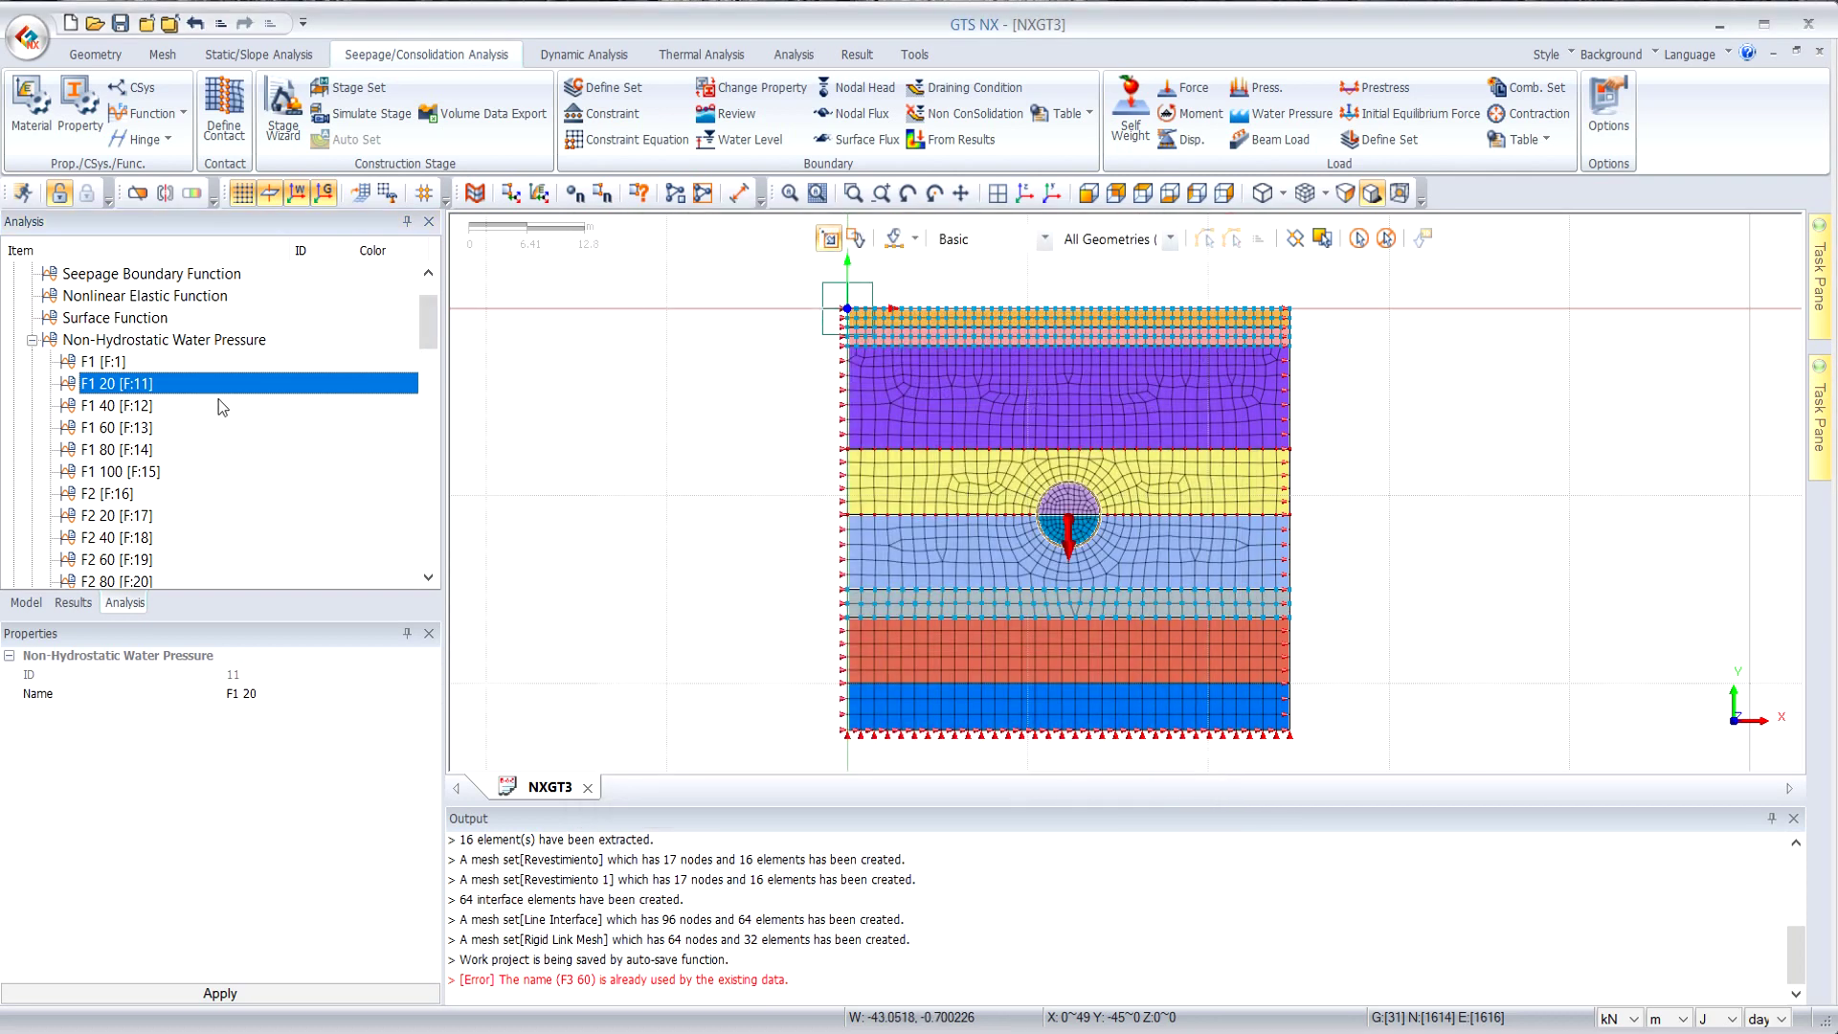
# Open the construction stage set definition for the seepage/consolidation analysis.
pyautogui.scroll(-4, 218, 399)
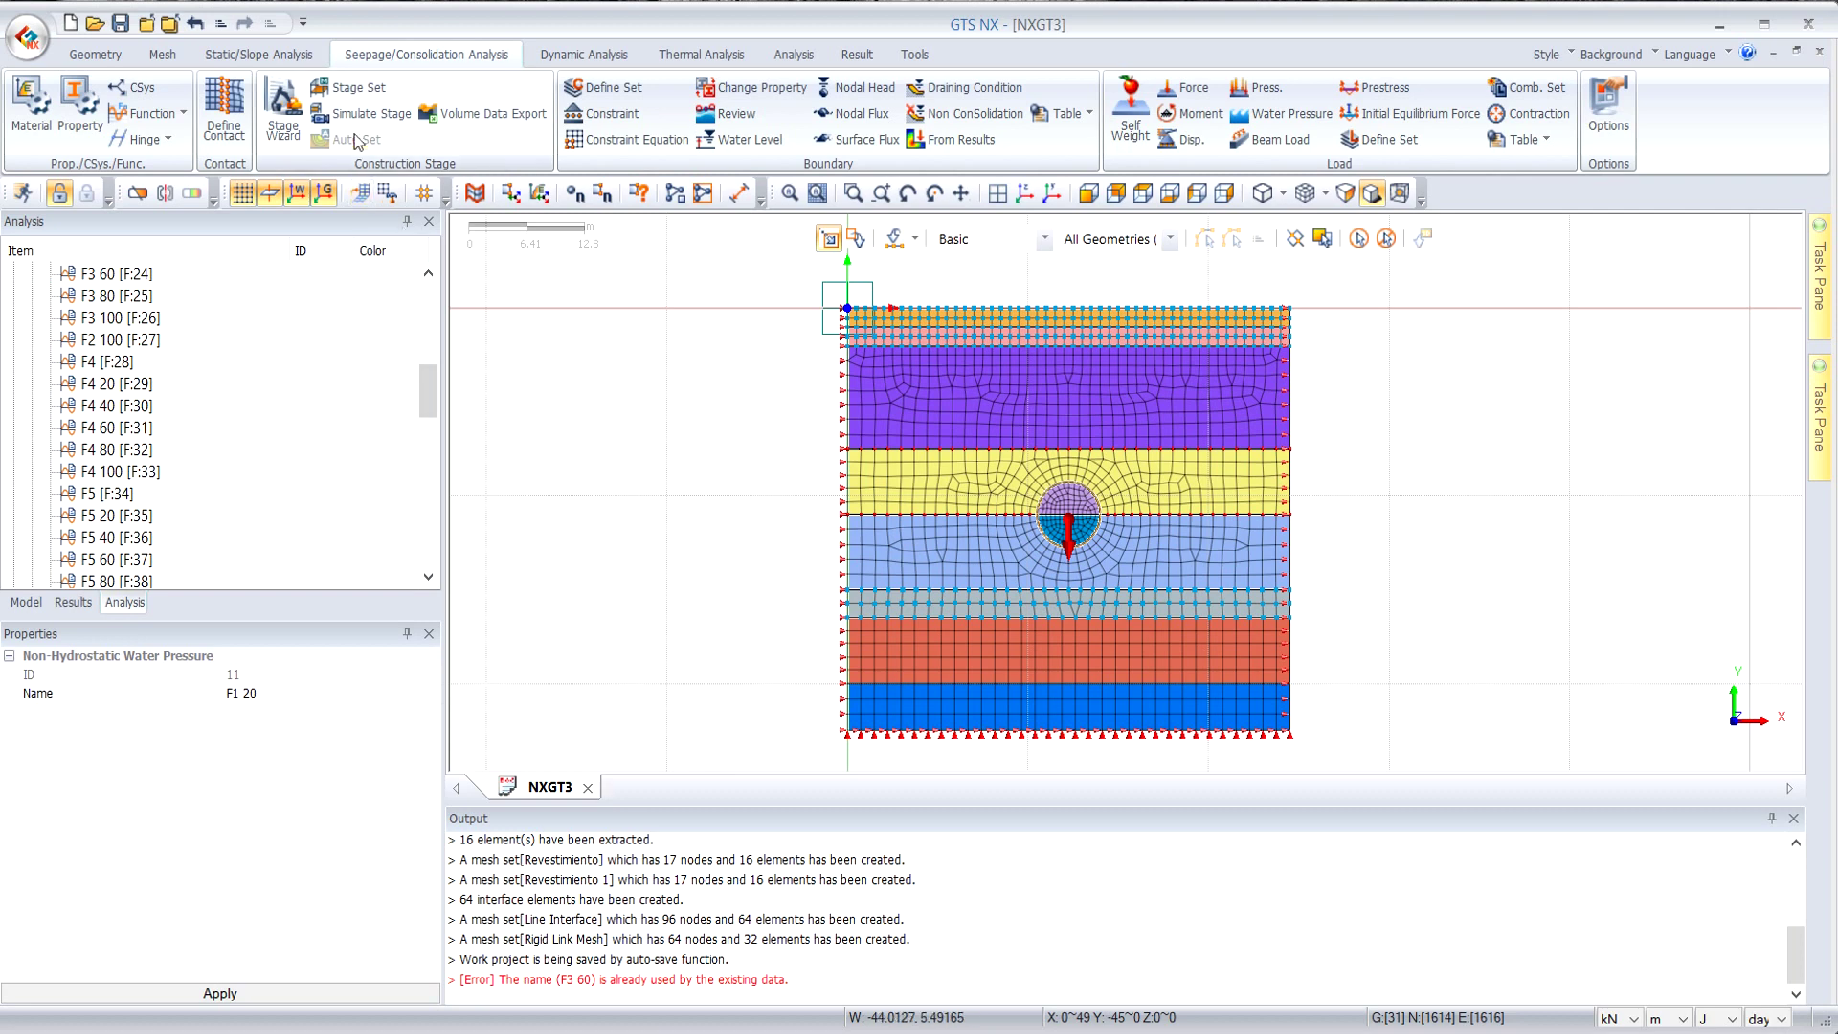
pyautogui.click(348, 92)
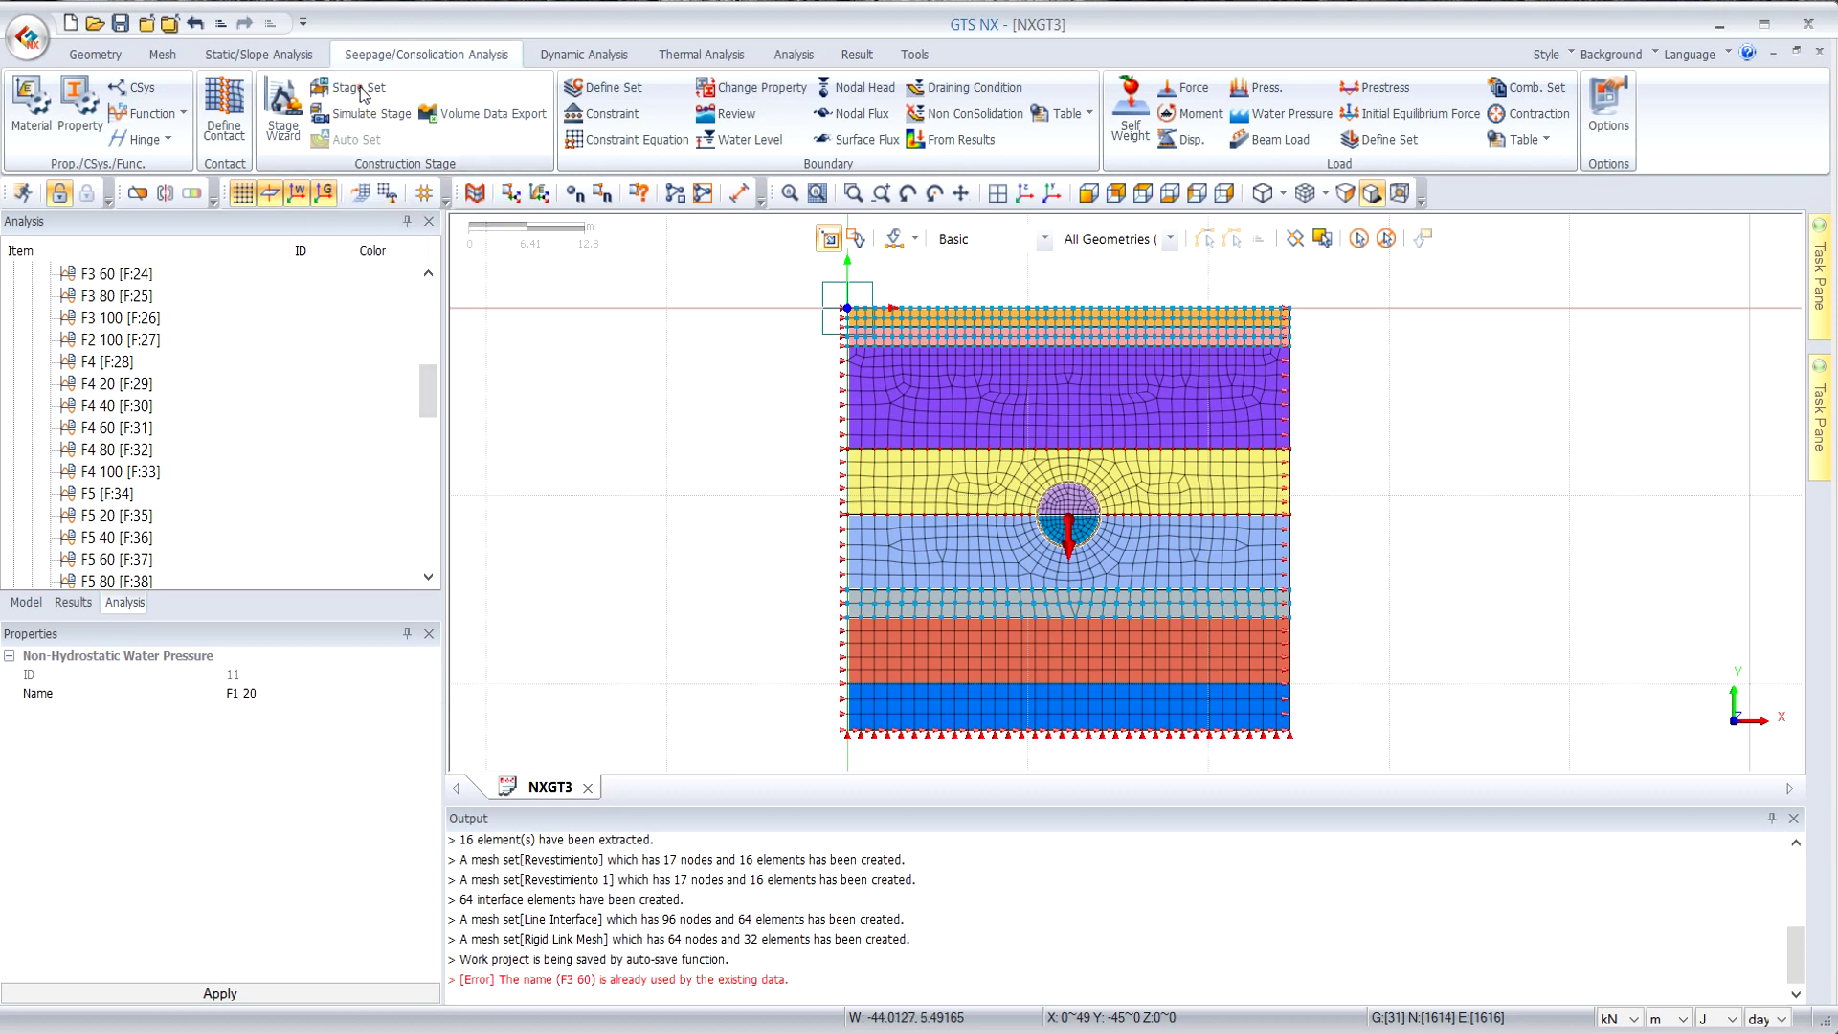